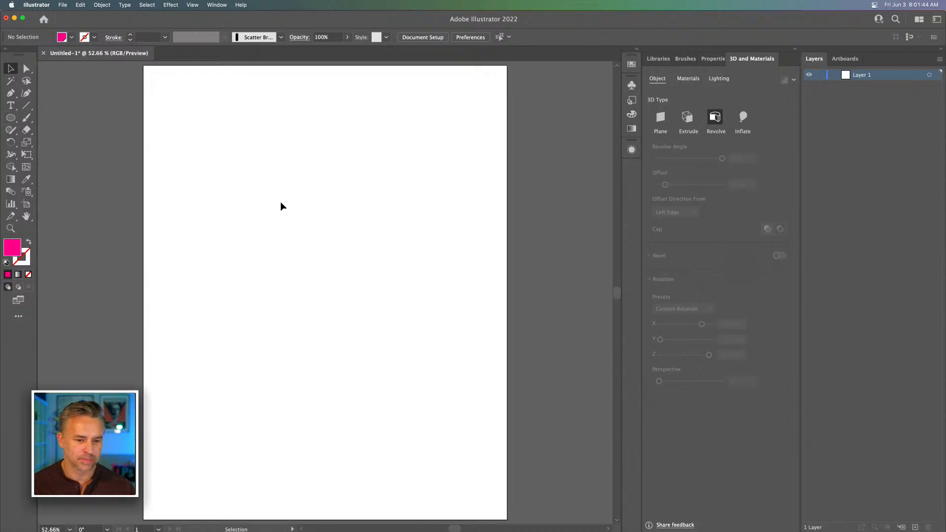
# Draw a magenta-filled circle about 354 px in diameter near the middle of the artboard
pyautogui.press('l')
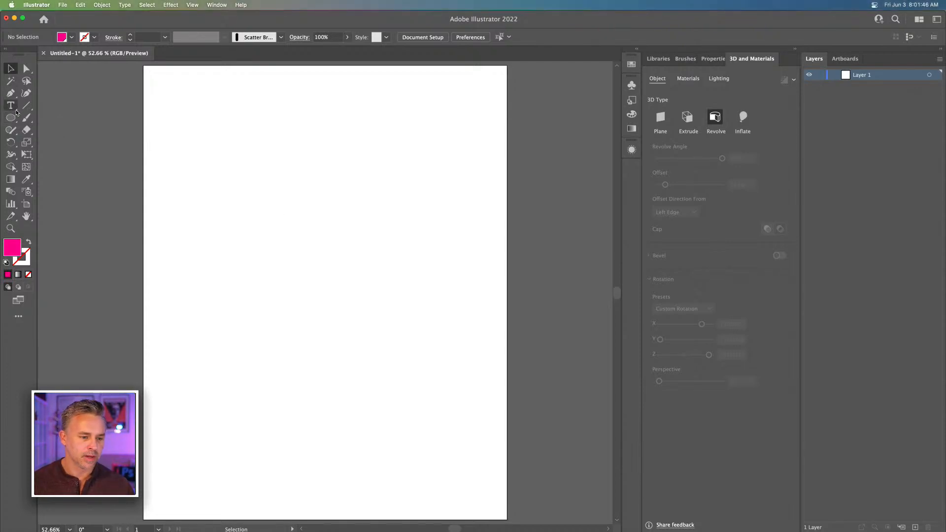
pyautogui.moveTo(268, 217); pyautogui.dragTo(389, 337)
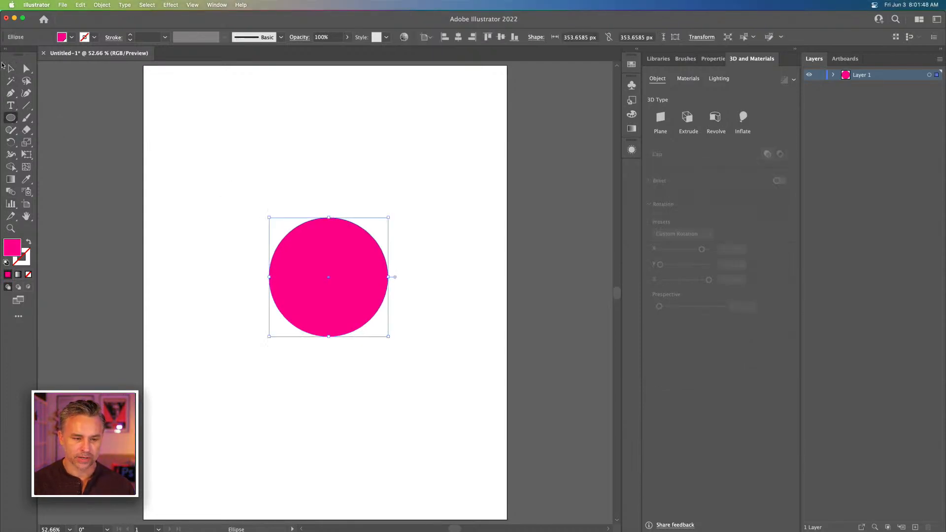
pyautogui.press('v')
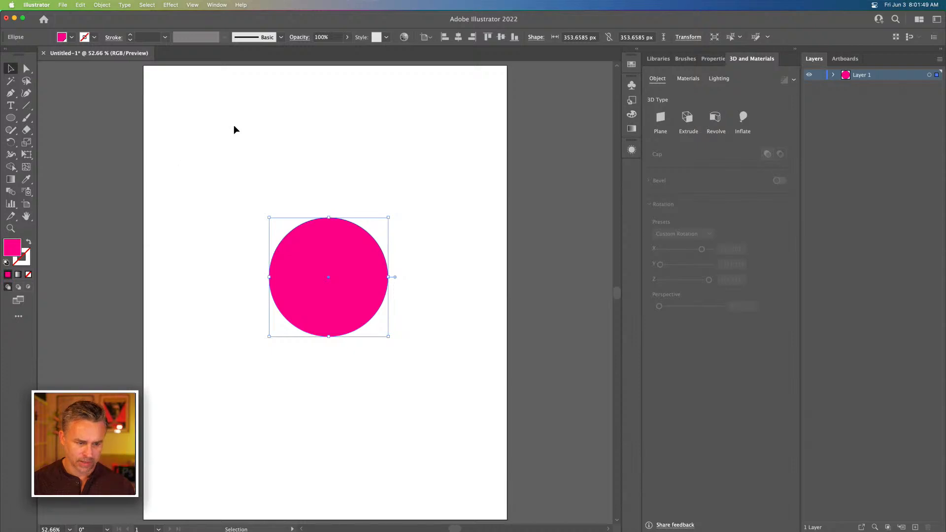
# Swap the circle's fill and stroke and set the stroke weight to 200 pt to form a thick ring
pyautogui.click(29, 242)
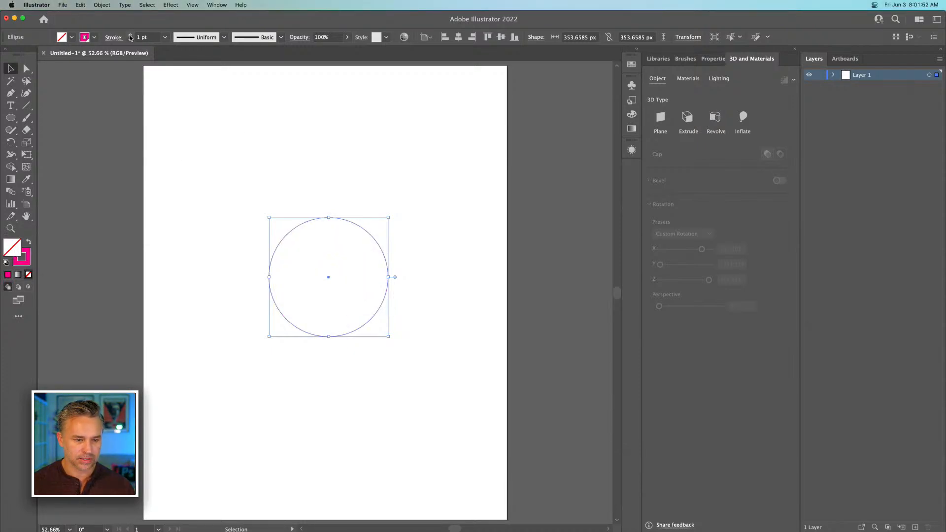
pyautogui.click(165, 37)
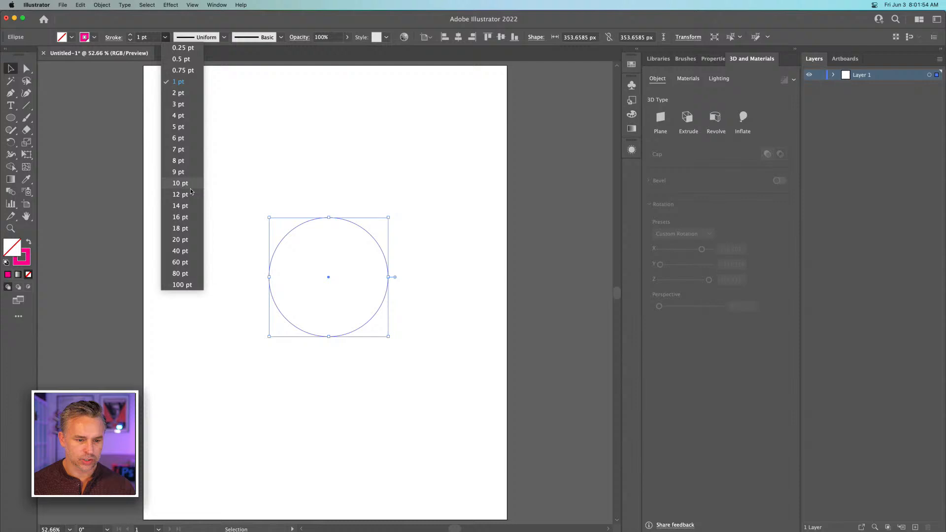
pyautogui.click(181, 251)
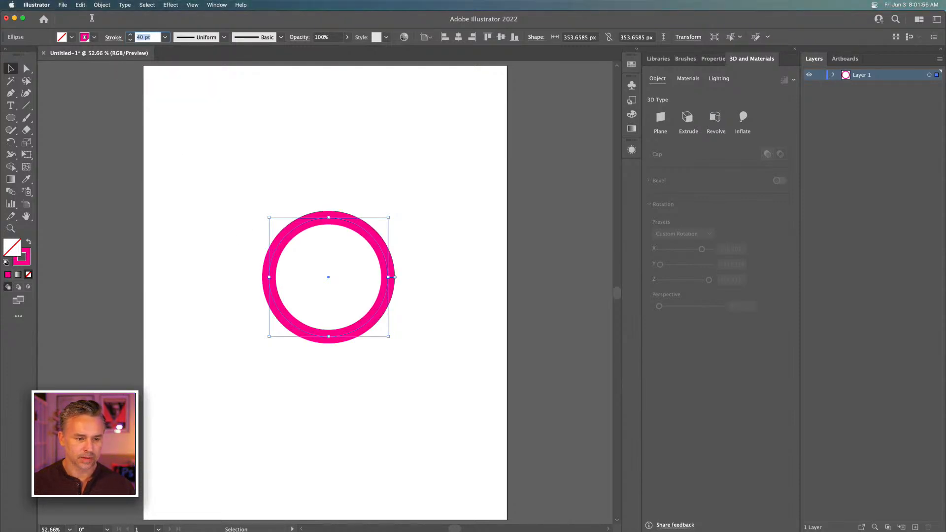
pyautogui.write('200')
pyautogui.press('Return')
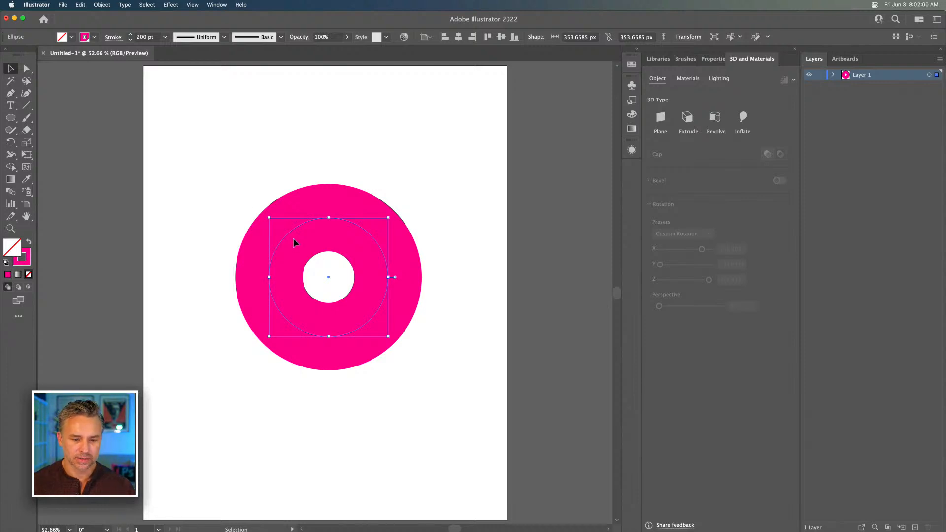
# Place a copy of the ring directly above the original and expand the copy's fill and stroke into a shape
pyautogui.moveTo(293, 236); pyautogui.dragTo(330, 128)
pyautogui.press('space')
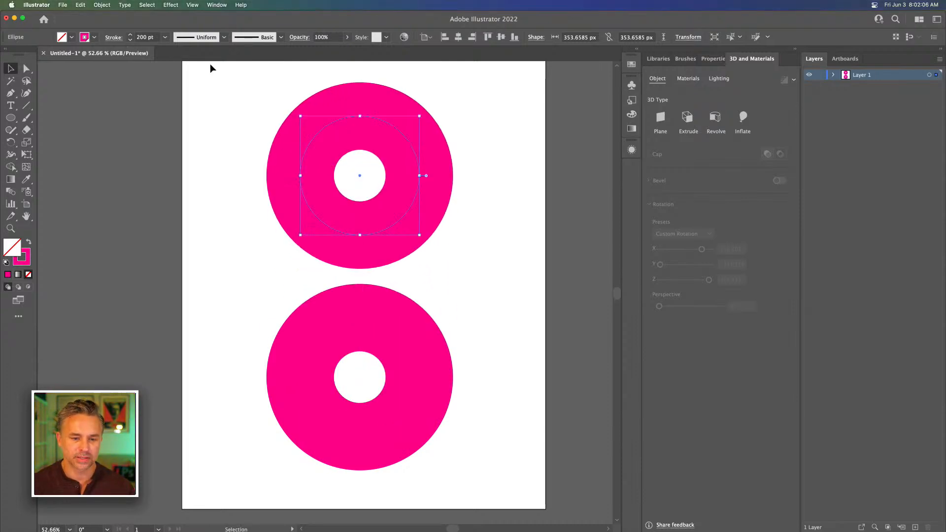
pyautogui.press('super+equal')
pyautogui.scroll(-3, 195, 128)
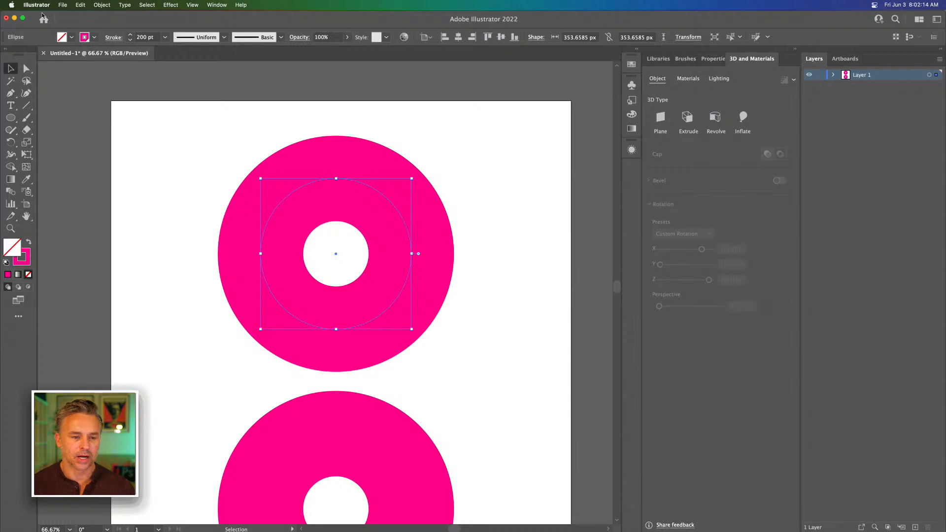
pyautogui.click(101, 4)
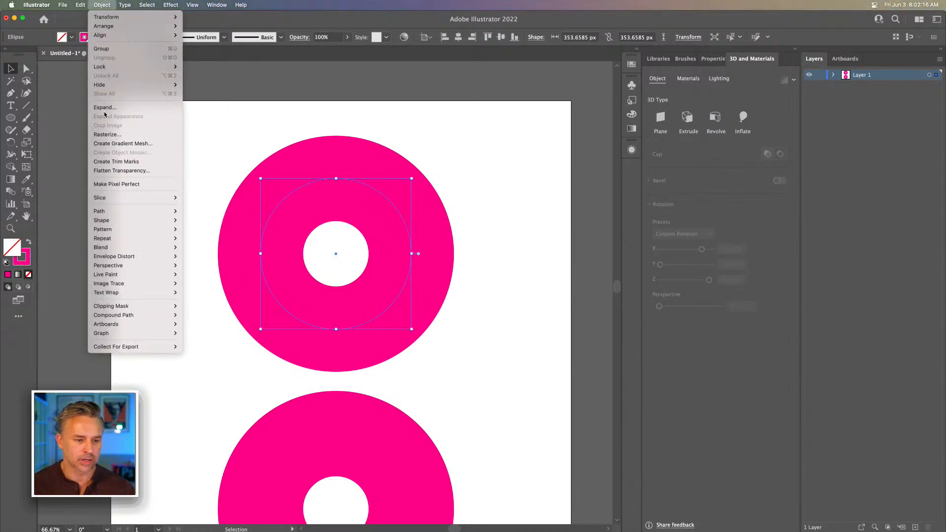
pyautogui.click(104, 111)
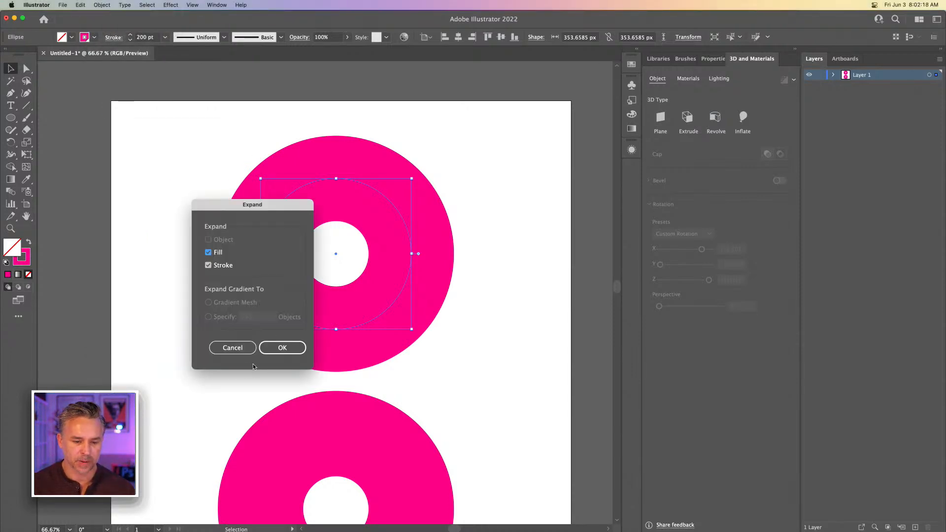
pyautogui.click(277, 346)
pyautogui.moveTo(257, 220)
pyautogui.mouseDown()
pyautogui.moveTo(206, 201)
pyautogui.moveTo(259, 209)
pyautogui.moveTo(251, 222)
pyautogui.mouseUp()
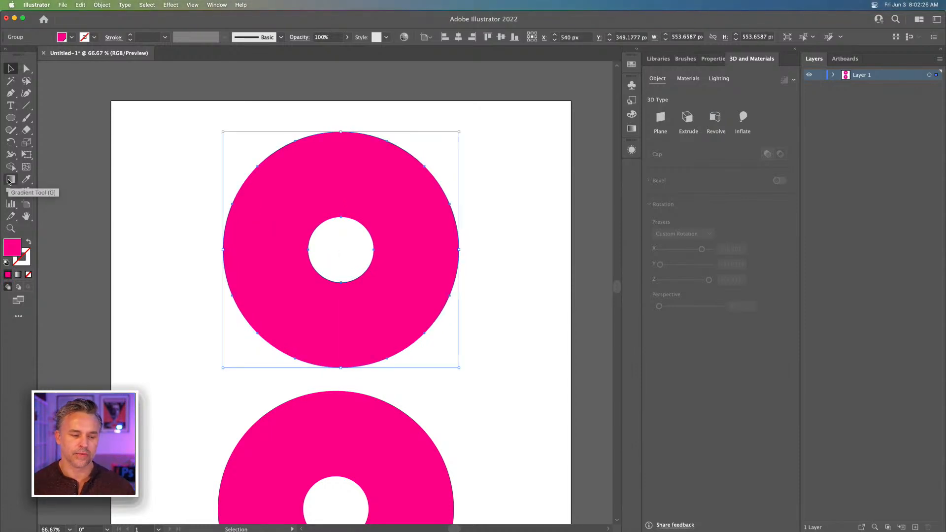
# Fill the expanded ring with the white-to-magenta radial gradient swatch
pyautogui.click(10, 180)
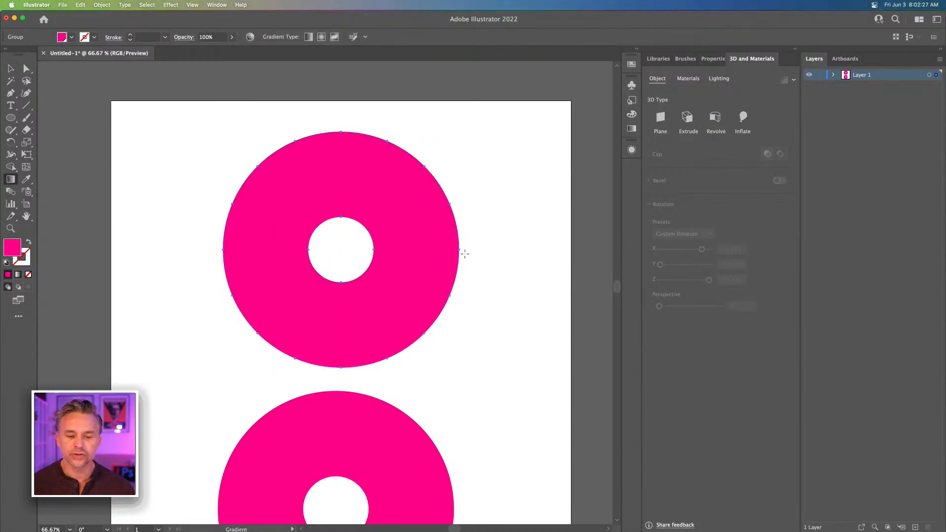
pyautogui.click(637, 51)
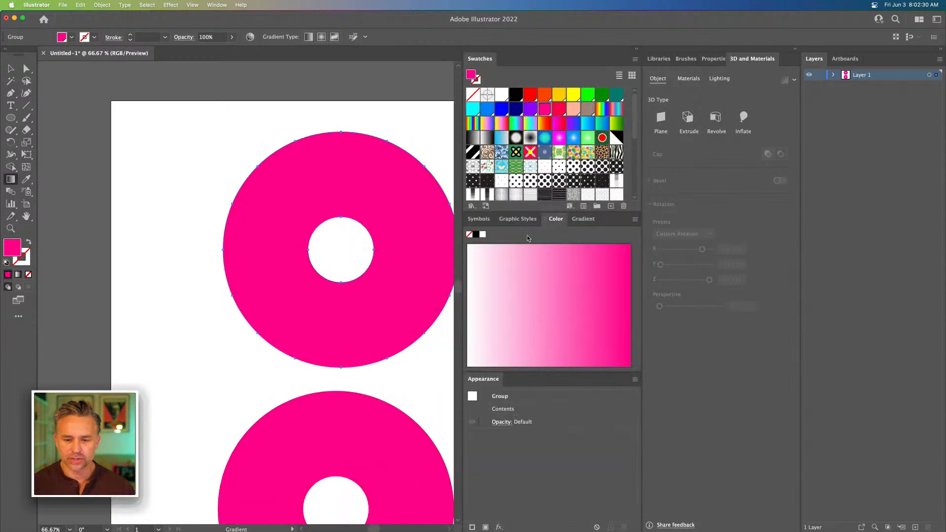
pyautogui.click(583, 219)
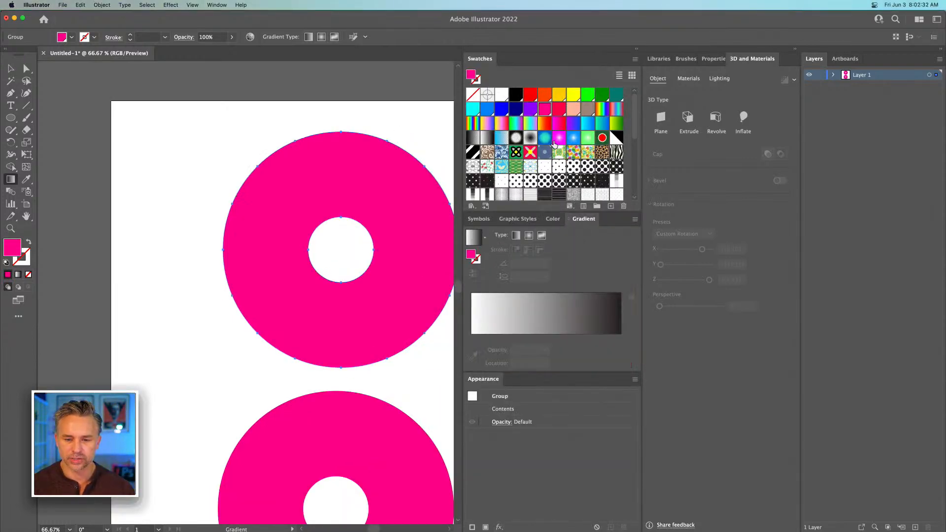
pyautogui.click(558, 139)
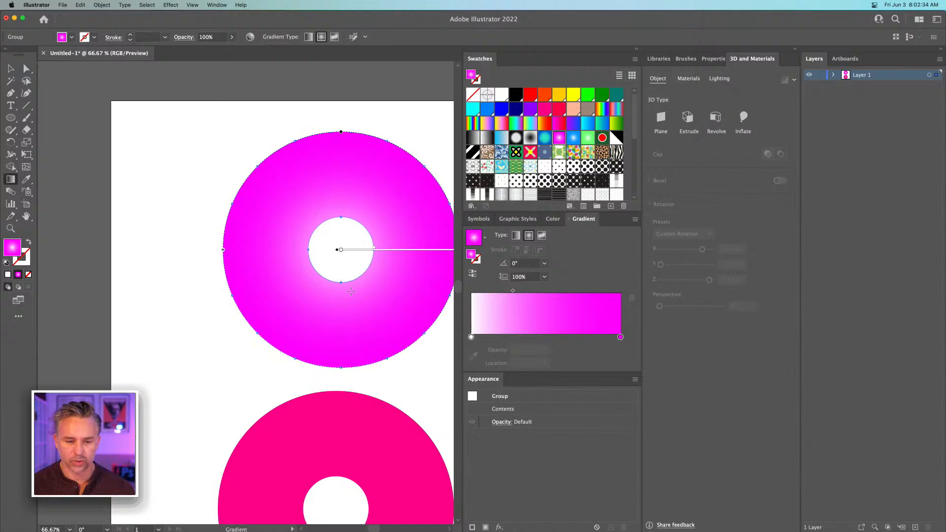
# Arrange the gradient with magenta stops at 0% and 100%, white at about 52%, and another magenta stop shortly before the outer end
pyautogui.click(472, 337)
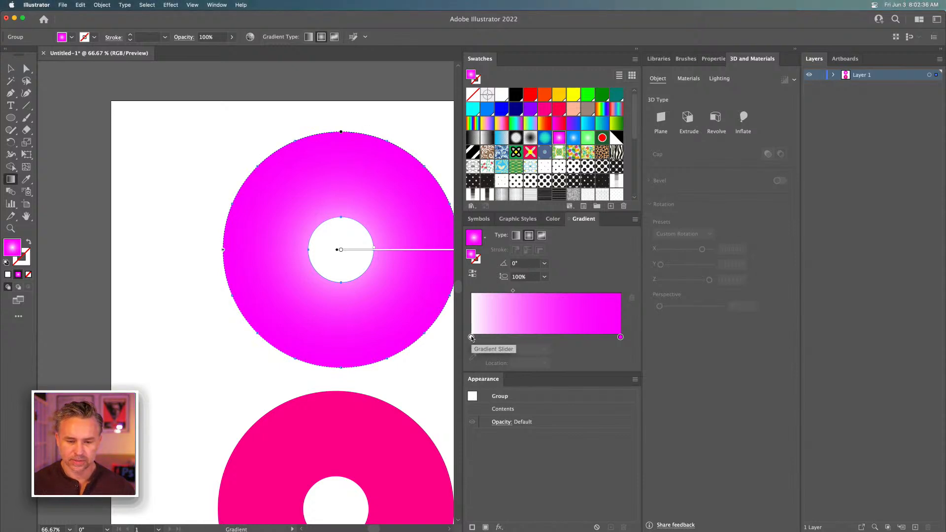
pyautogui.moveTo(471, 337)
pyautogui.mouseDown()
pyautogui.moveTo(549, 336)
pyautogui.moveTo(463, 339)
pyautogui.mouseUp()
pyautogui.click(594, 337)
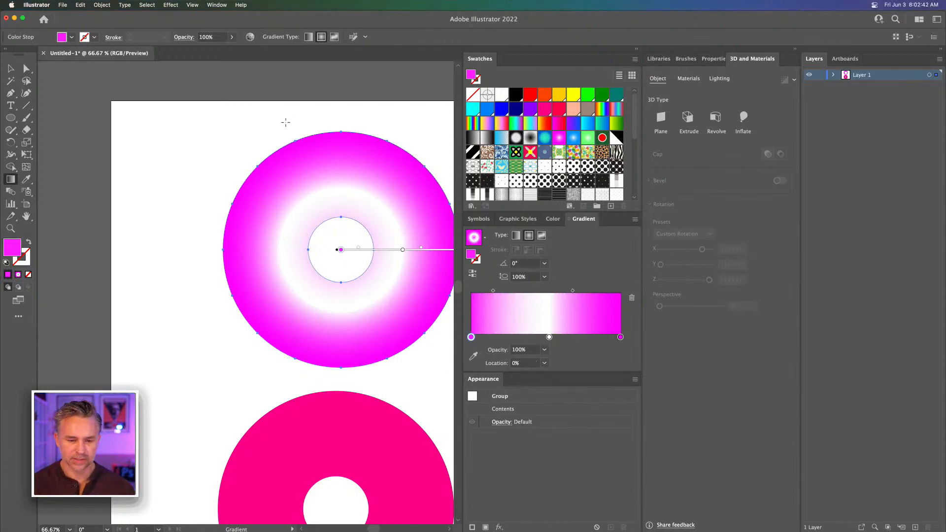
pyautogui.hscroll(3, 286, 123)
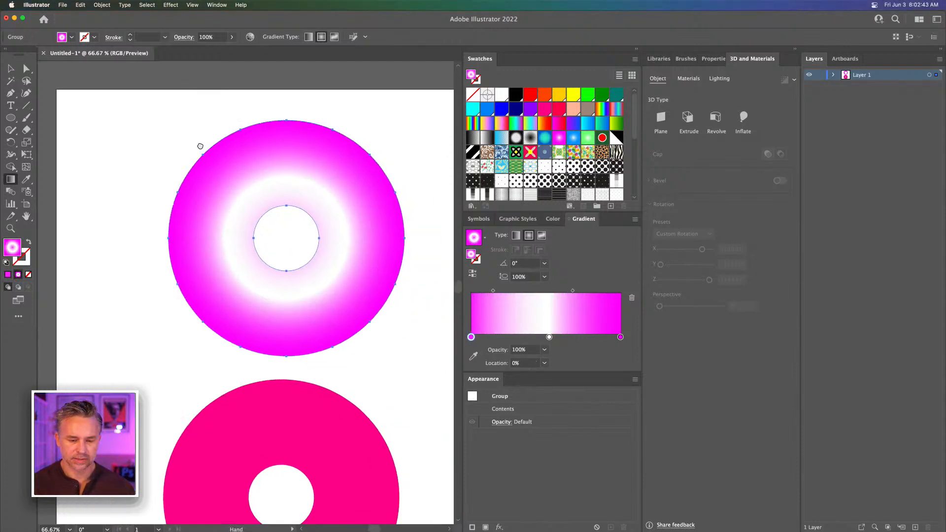
pyautogui.moveTo(622, 337); pyautogui.dragTo(597, 338)
pyautogui.click(623, 339)
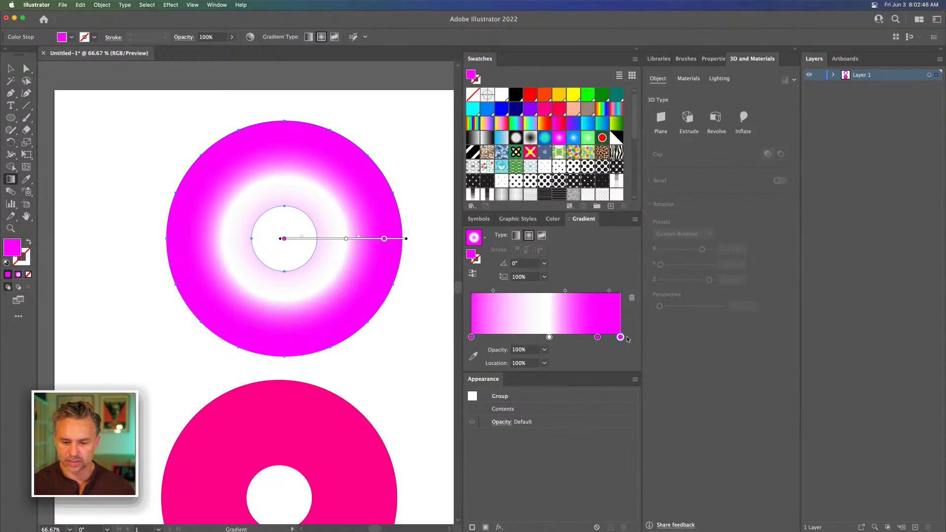
# Switch the outermost gradient stop to HSB and darken it to about 57% brightness
pyautogui.doubleClick(620, 338)
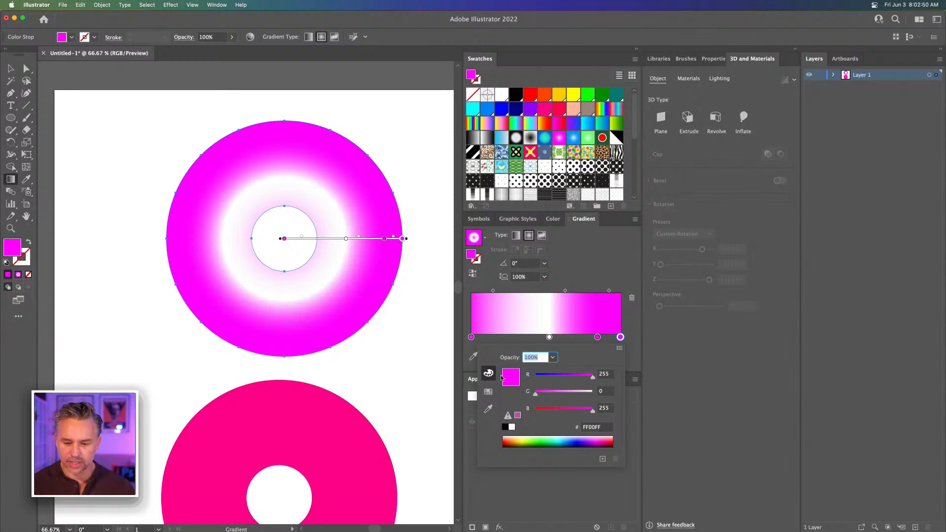
pyautogui.click(488, 391)
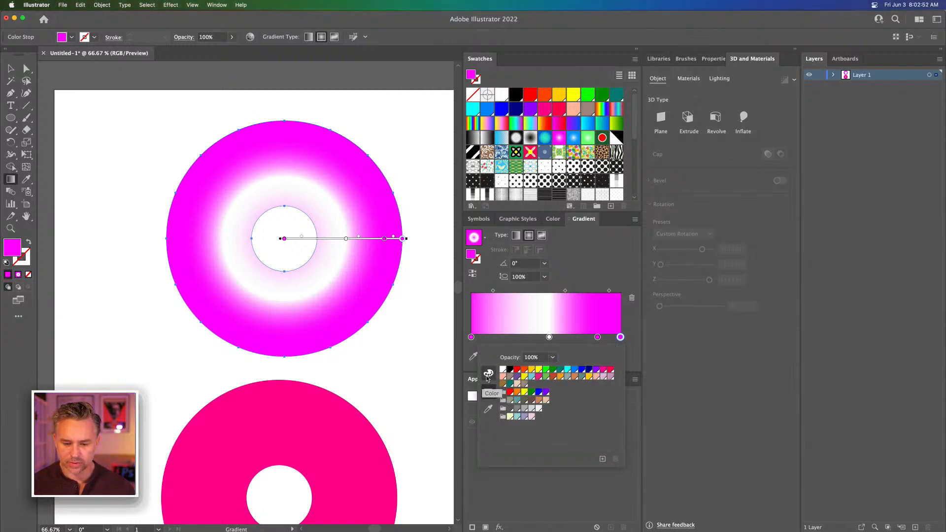
pyautogui.click(487, 378)
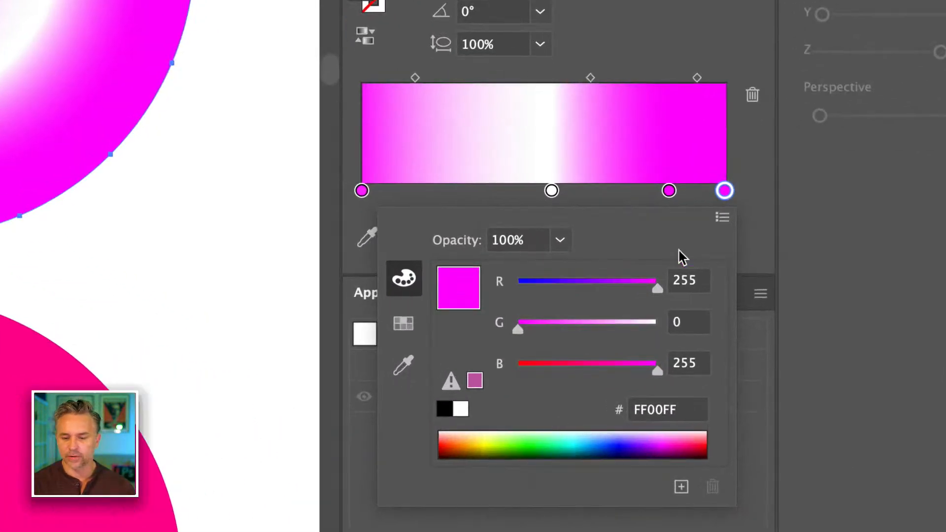
pyautogui.click(721, 219)
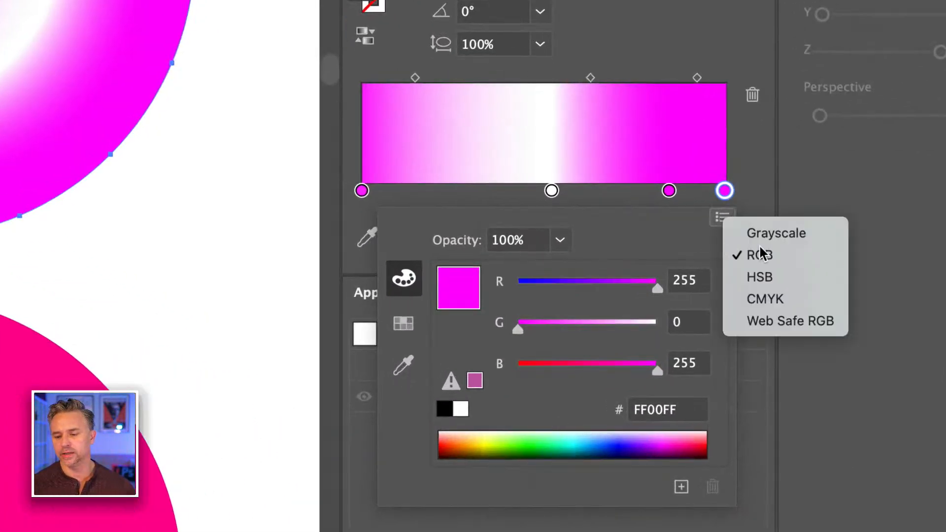
pyautogui.click(772, 277)
pyautogui.moveTo(658, 375); pyautogui.dragTo(595, 371)
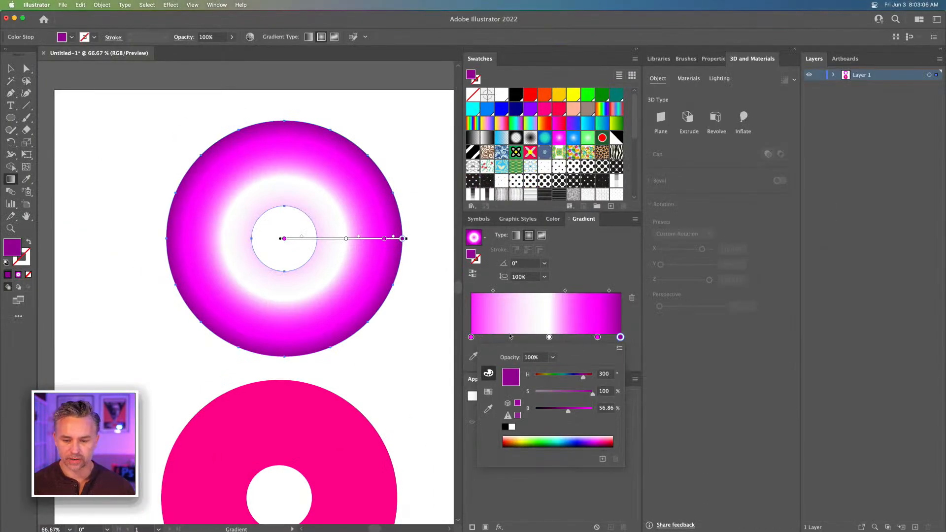
# Tint the white middle gradient stop light pink by setting its saturation to about 30%
pyautogui.click(548, 338)
pyautogui.doubleClick(549, 338)
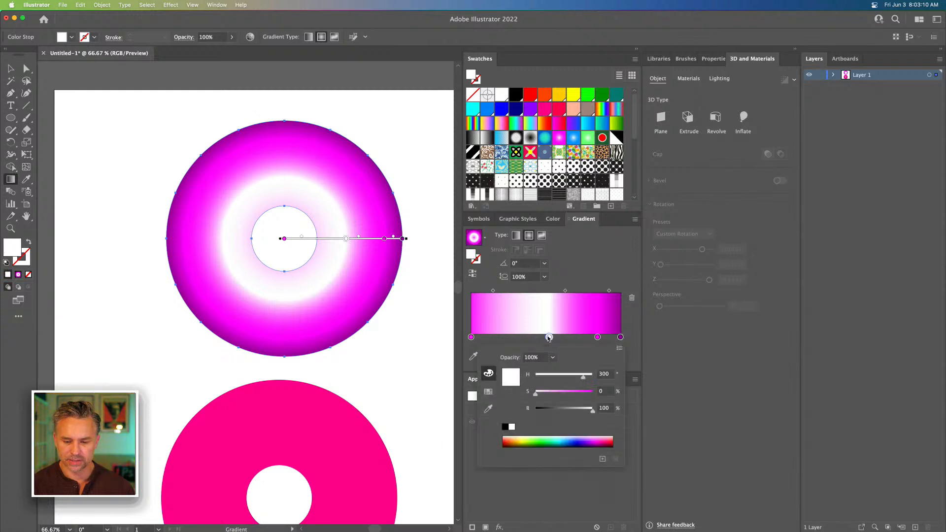
pyautogui.click(552, 391)
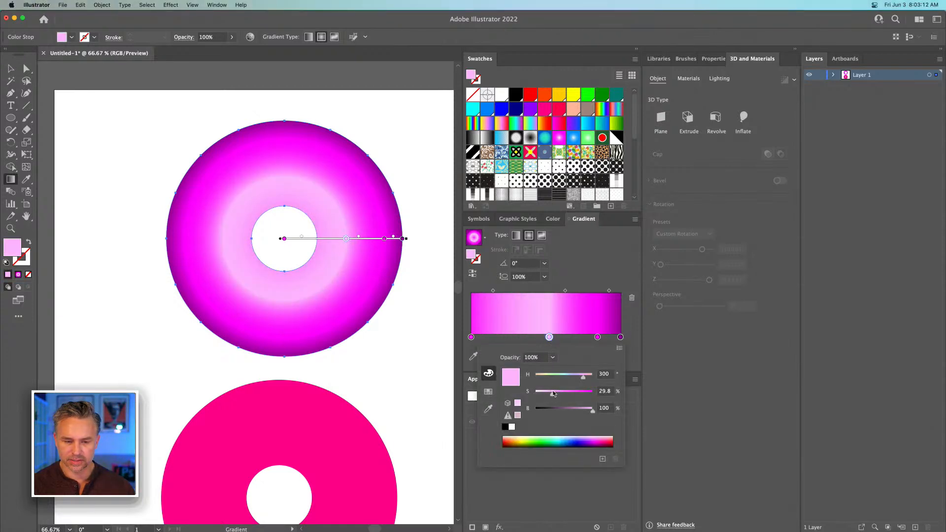
# Shift the radial gradient slightly up and left so the ring is shaded at its lower right, and deselect the ring
pyautogui.click(325, 242)
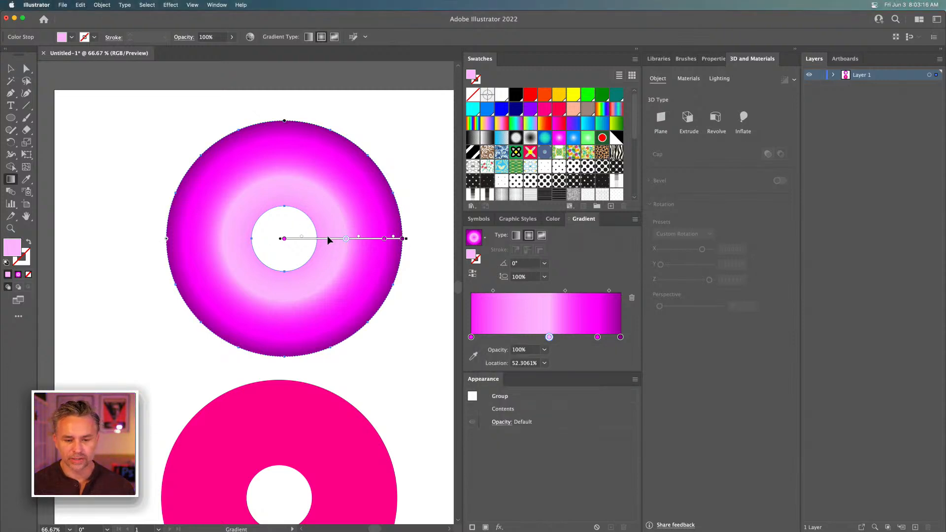
pyautogui.moveTo(328, 238)
pyautogui.mouseDown()
pyautogui.moveTo(309, 223)
pyautogui.moveTo(320, 227)
pyautogui.mouseUp()
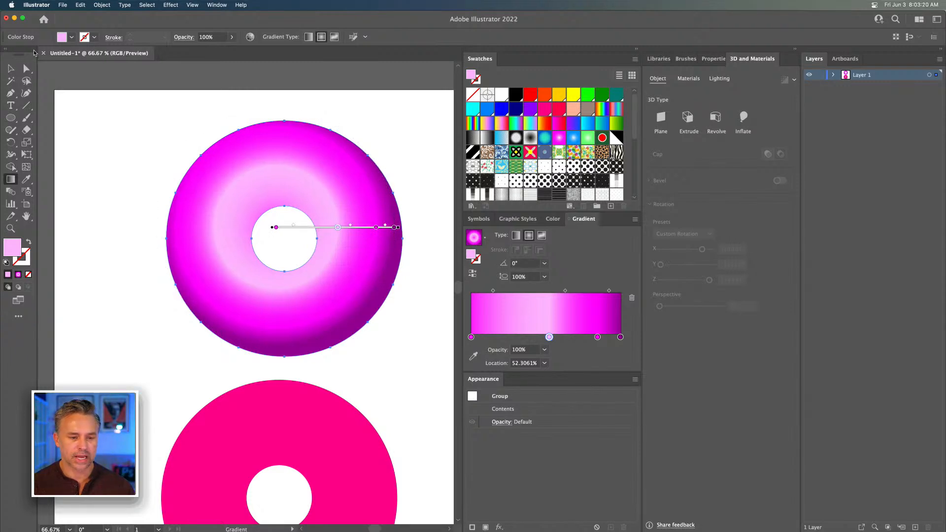
pyautogui.click(10, 69)
pyautogui.click(123, 143)
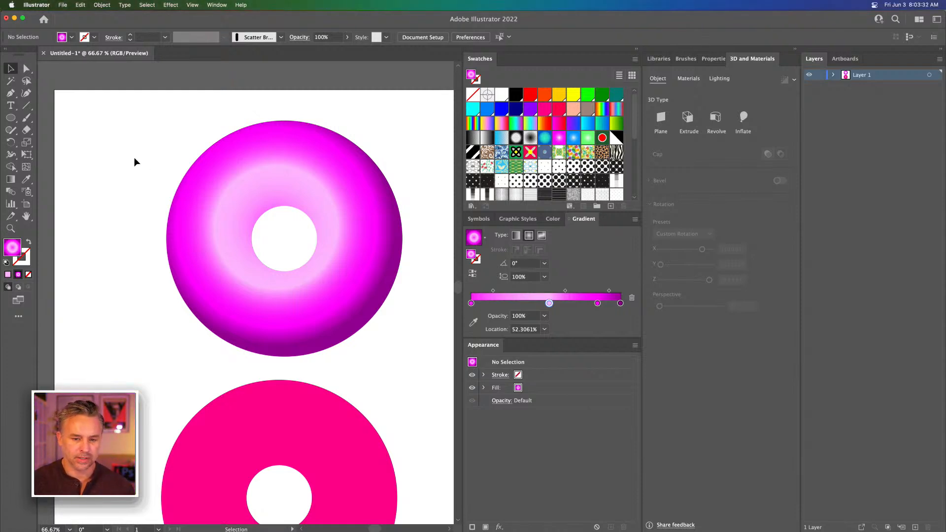
# Place a copy of the gradient ring to its right, level with it and with a small gap between them
pyautogui.moveTo(243, 175); pyautogui.dragTo(319, 191)
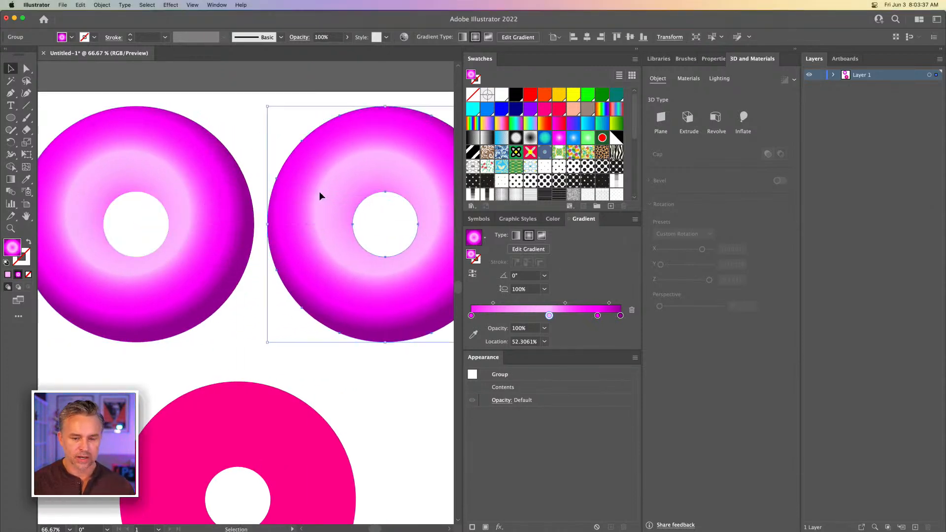
pyautogui.click(633, 50)
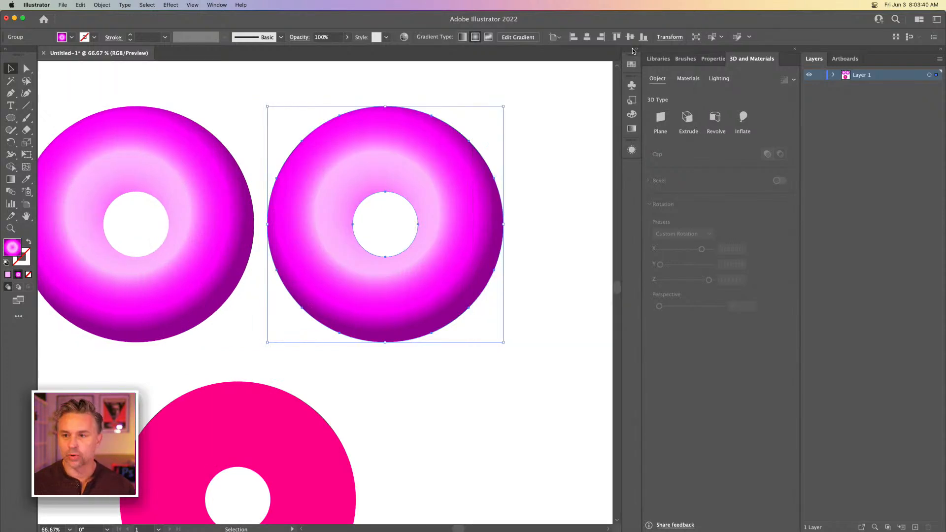
pyautogui.press('space')
pyautogui.moveTo(338, 121)
pyautogui.mouseDown()
pyautogui.moveTo(352, 131)
pyautogui.moveTo(330, 131)
pyautogui.mouseUp()
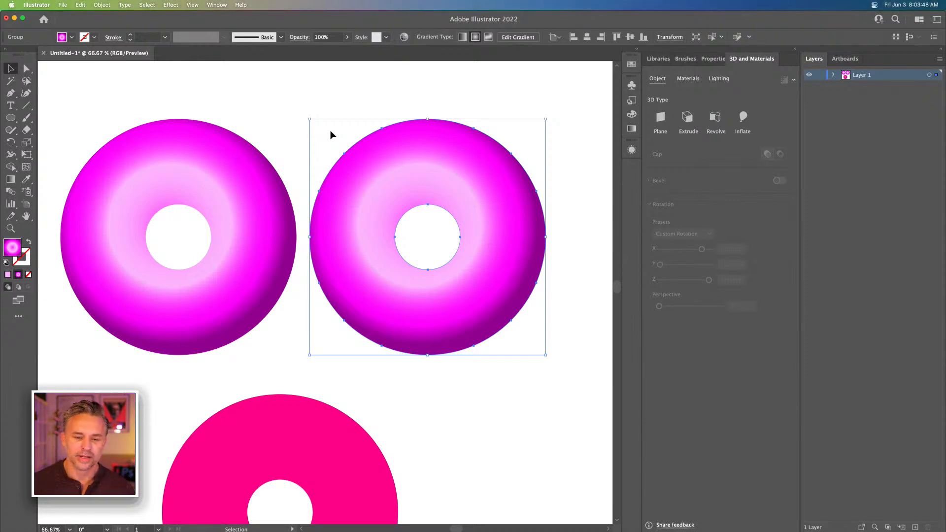
pyautogui.moveTo(408, 163); pyautogui.dragTo(415, 164)
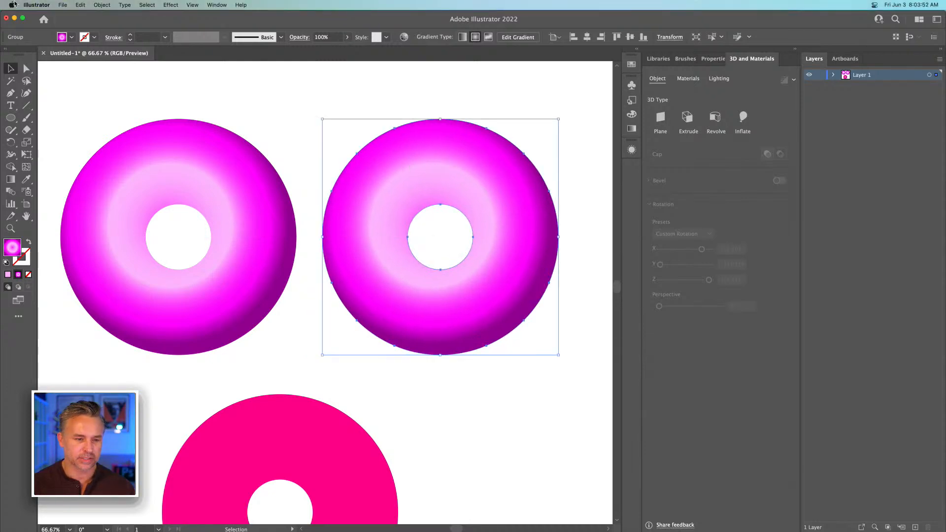
# Examine the copied ring's four gradient colors on the color wheel in Recolor Artwork
pyautogui.click(78, 5)
pyautogui.moveTo(163, 166)
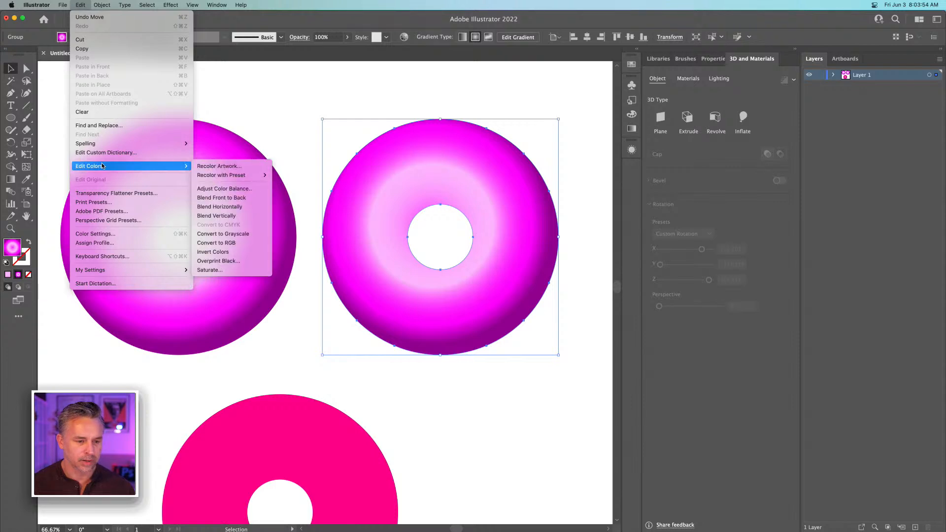
pyautogui.click(235, 167)
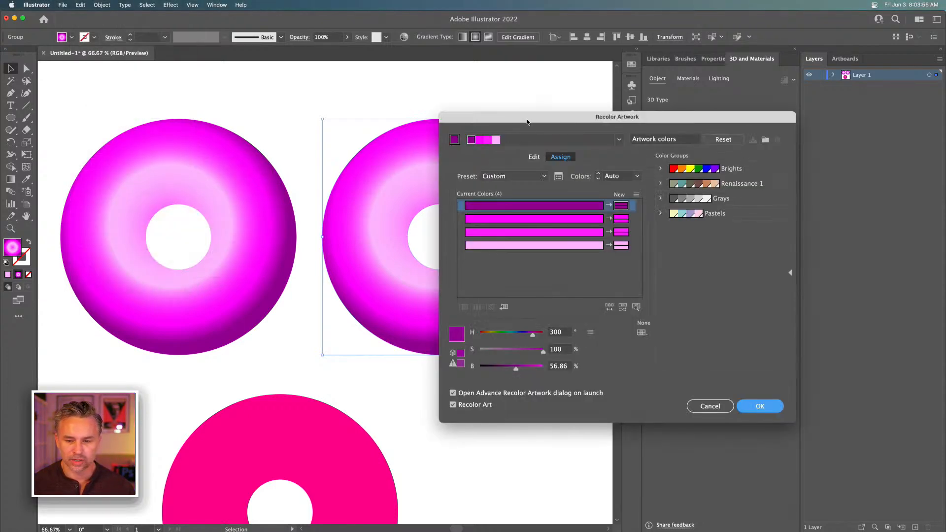
pyautogui.moveTo(650, 119); pyautogui.dragTo(655, 123)
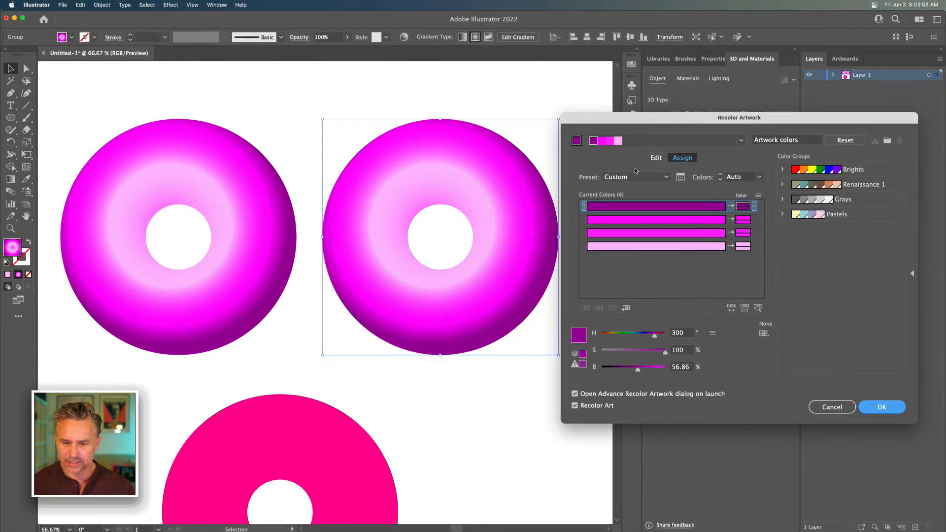
pyautogui.click(651, 163)
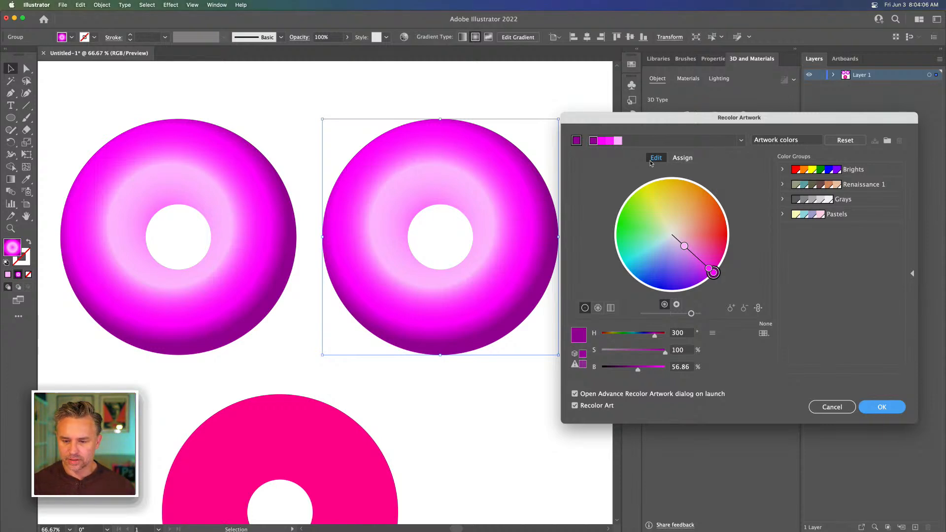
pyautogui.click(881, 407)
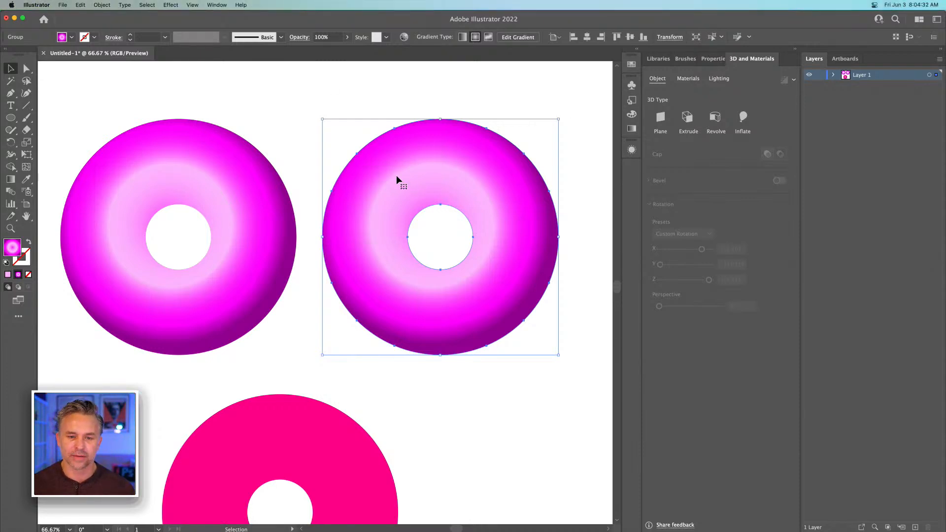
# Rasterize the copied ring in RGB at High (300 ppi) with a white background
pyautogui.click(97, 5)
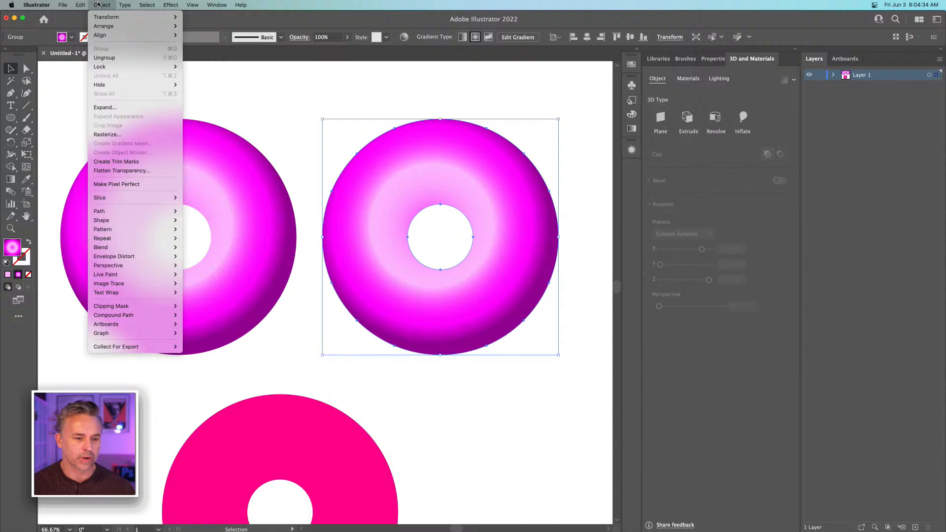
pyautogui.click(105, 134)
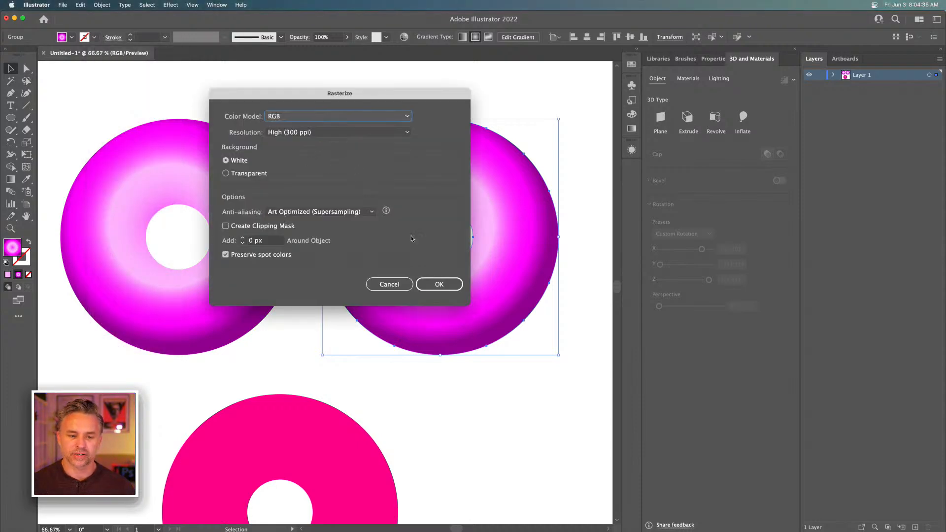
pyautogui.click(441, 284)
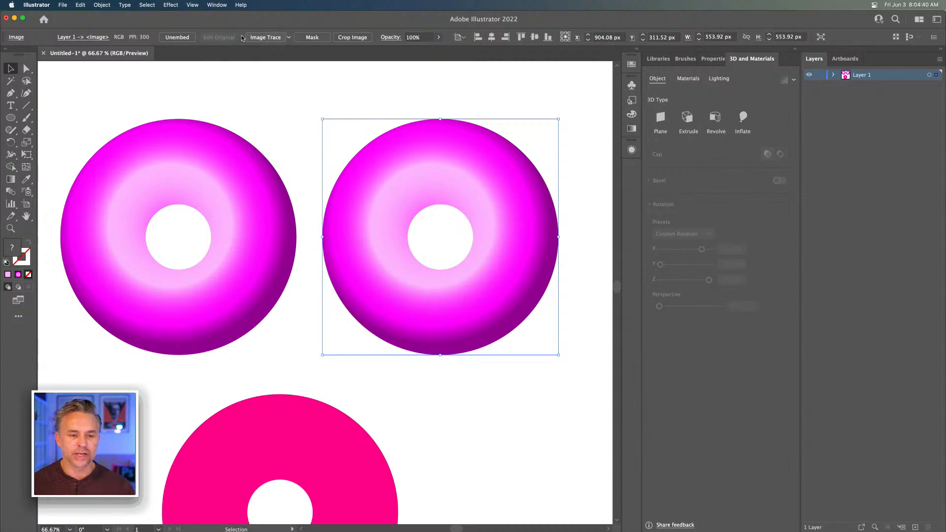
# Run Image Trace on the rasterized ring and set the tracing mode to Color
pyautogui.click(265, 37)
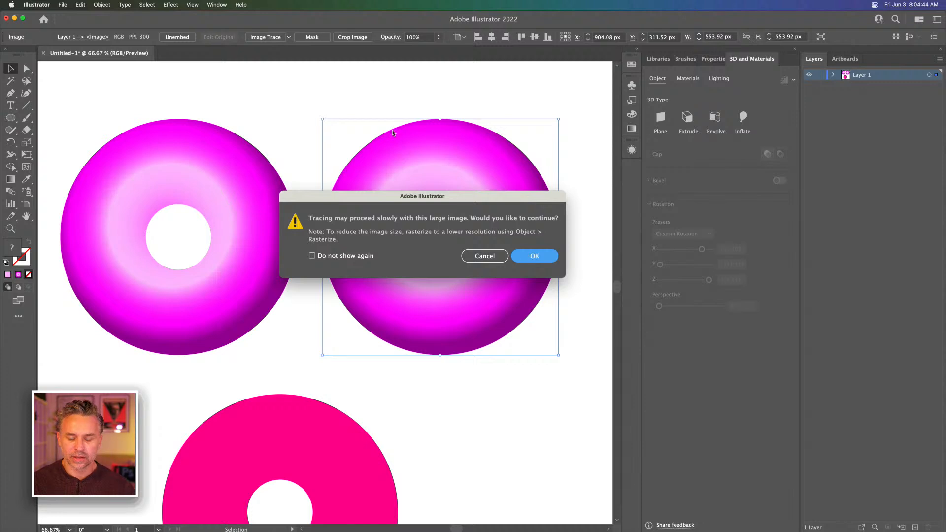
pyautogui.press('Return')
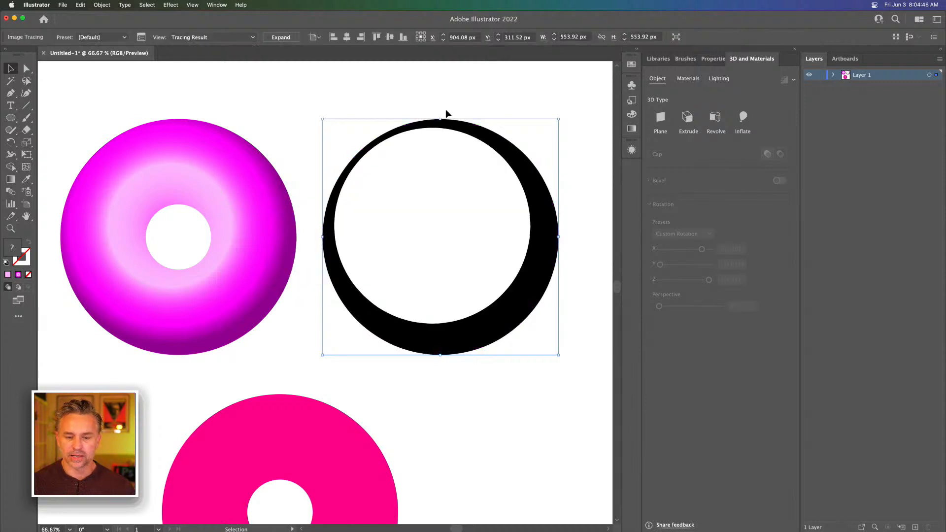
pyautogui.click(141, 37)
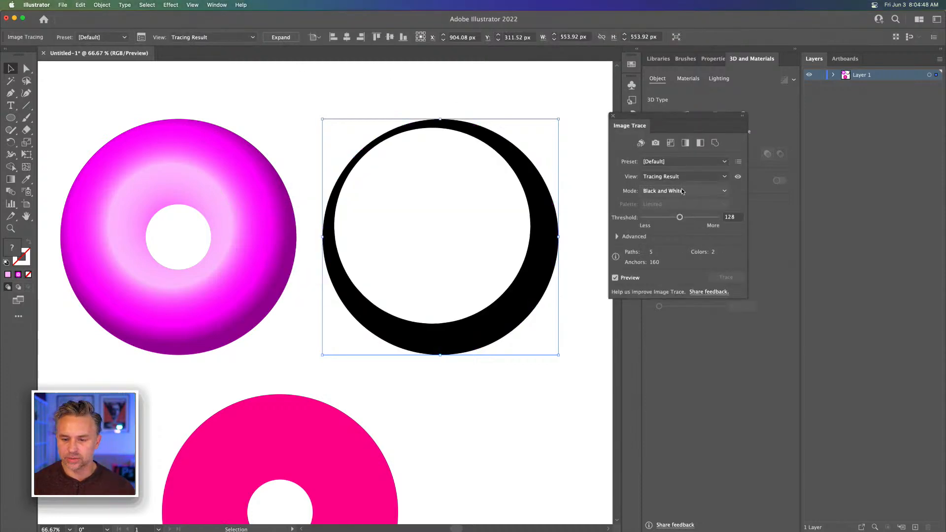
pyautogui.click(682, 191)
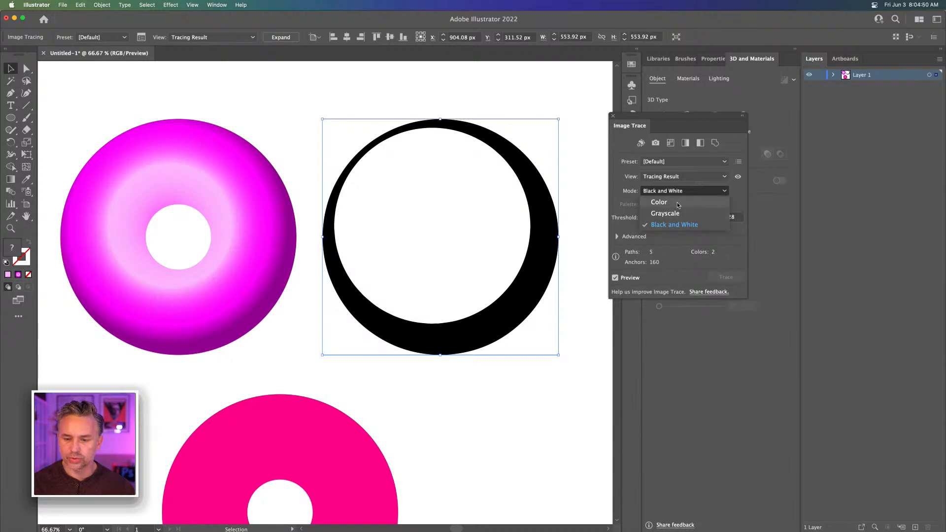
pyautogui.click(658, 202)
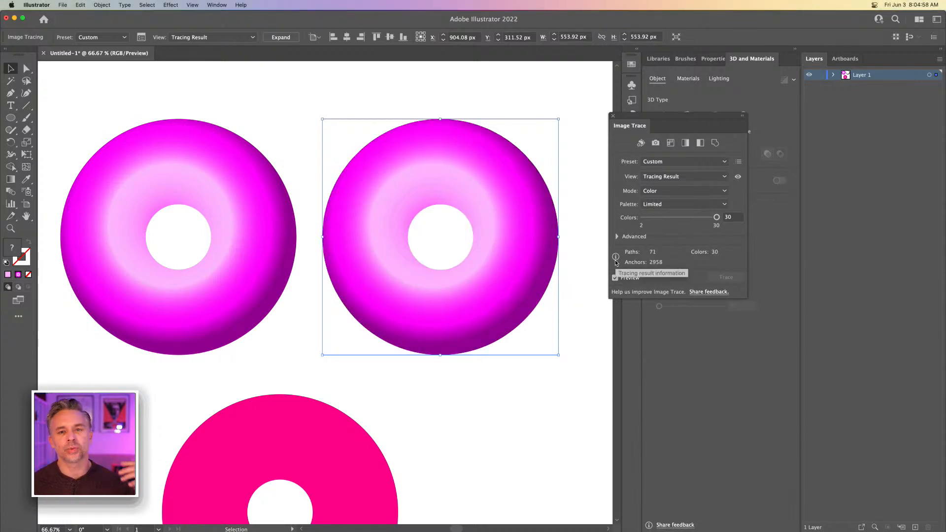
# Limit the ring's tracing palette to 4 colors after trying 6 and 3, and deselect it
pyautogui.moveTo(716, 218); pyautogui.dragTo(650, 218)
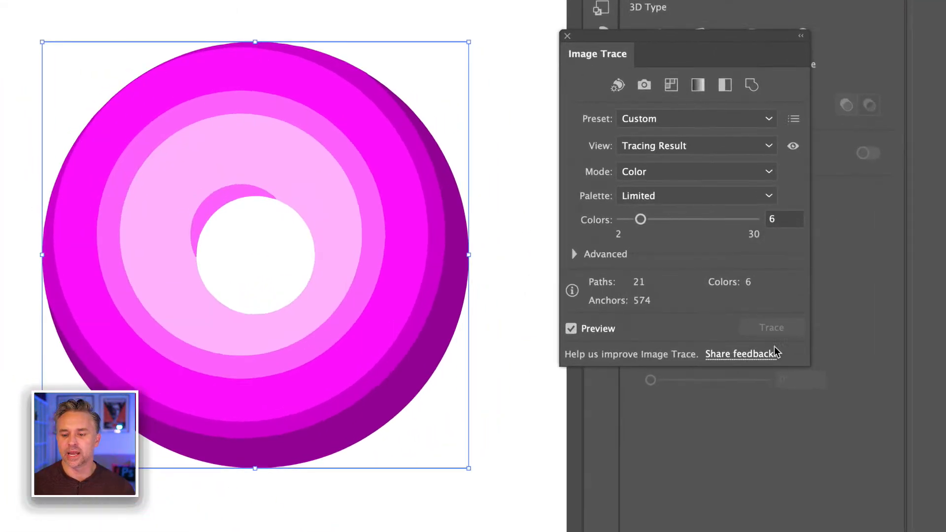
pyautogui.click(785, 223)
pyautogui.write('3')
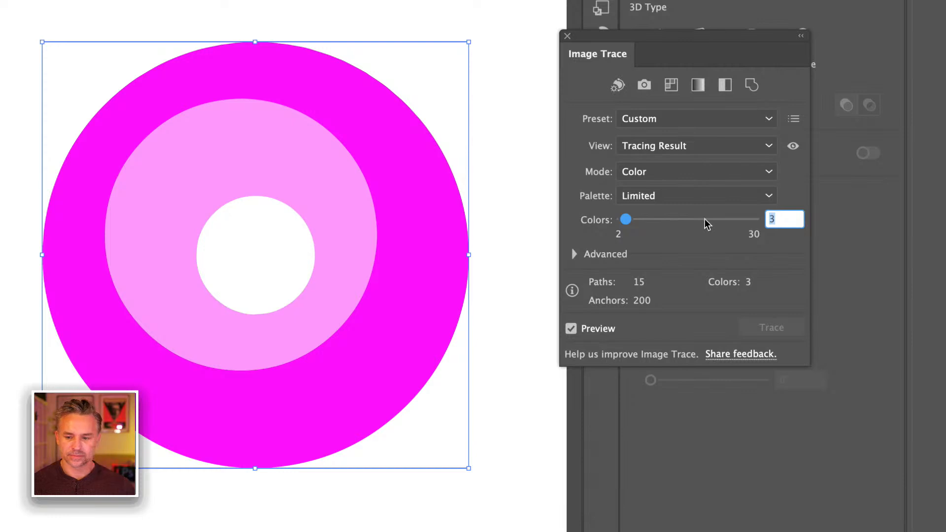
pyautogui.write('4')
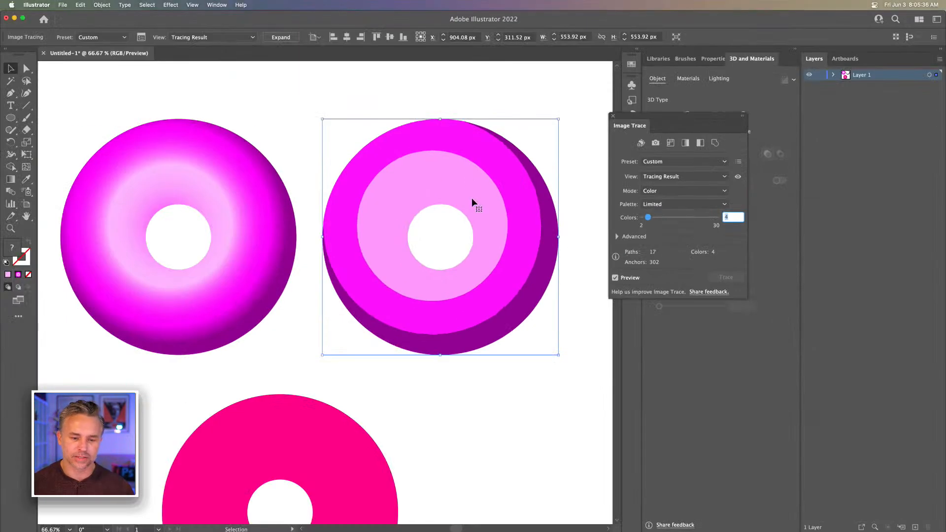
pyautogui.click(397, 81)
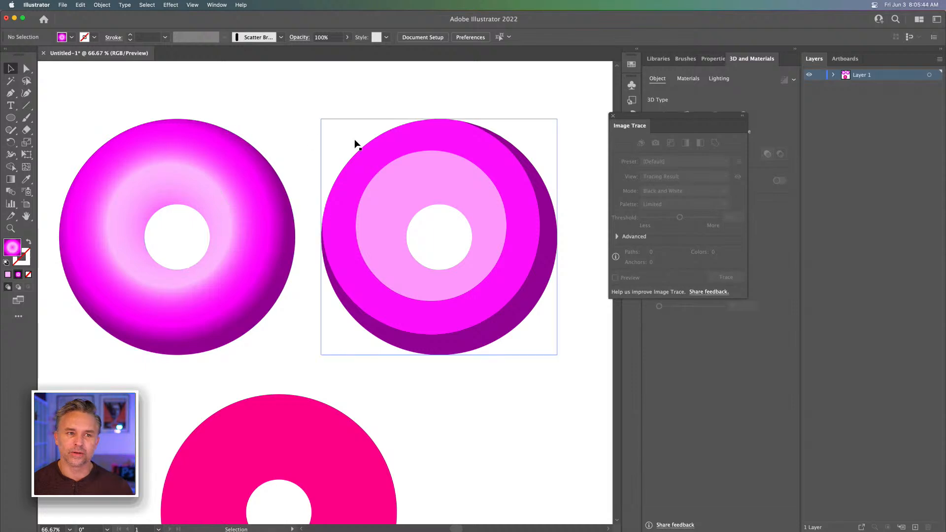
# Expand the ring's four-color tracing into paths, simplify those paths to fewer anchor points, and deselect the ring
pyautogui.click(441, 167)
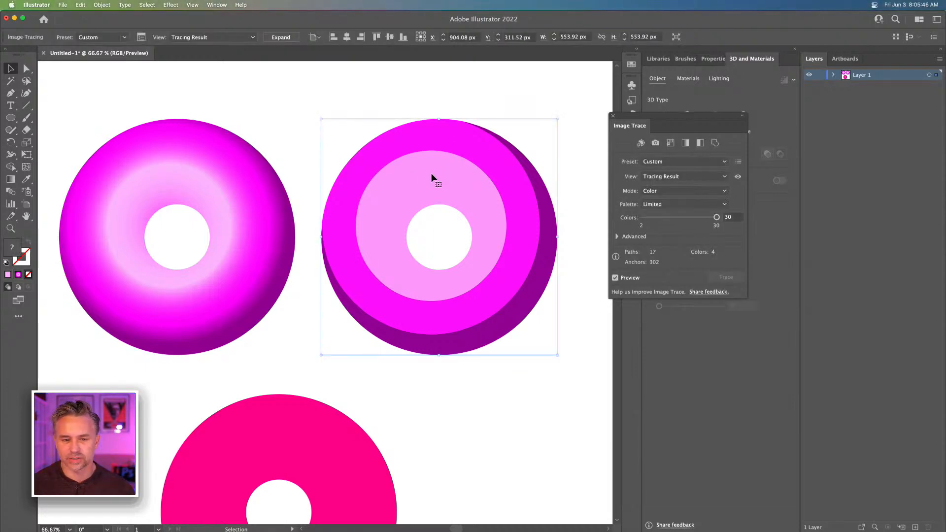
pyautogui.click(279, 37)
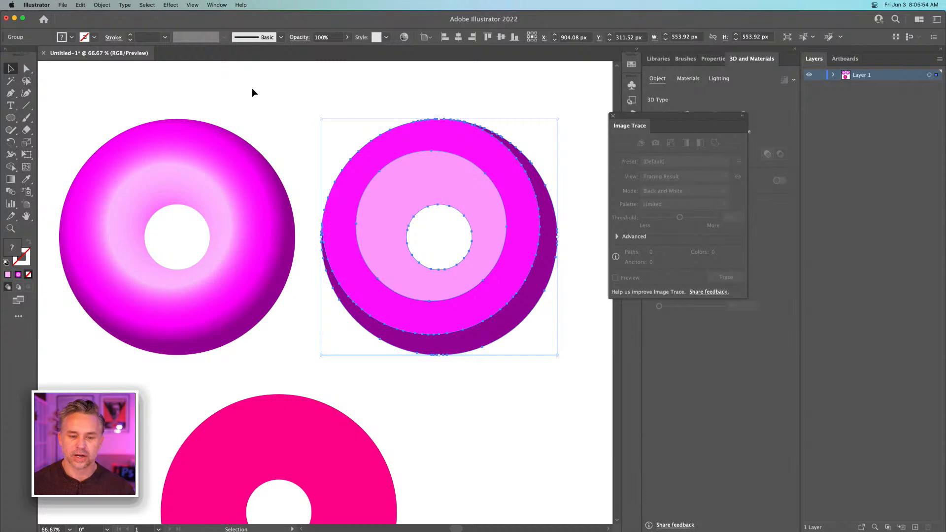
pyautogui.click(96, 6)
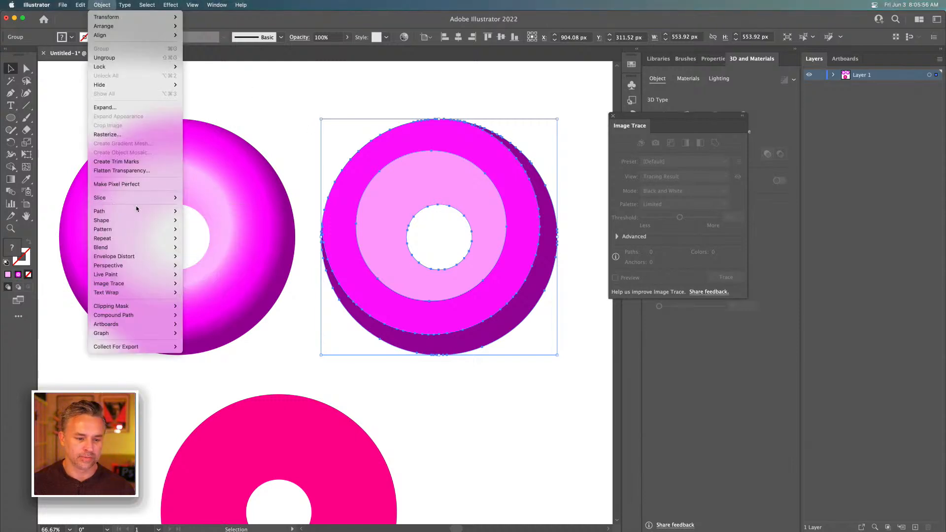
pyautogui.moveTo(148, 211)
pyautogui.click(220, 265)
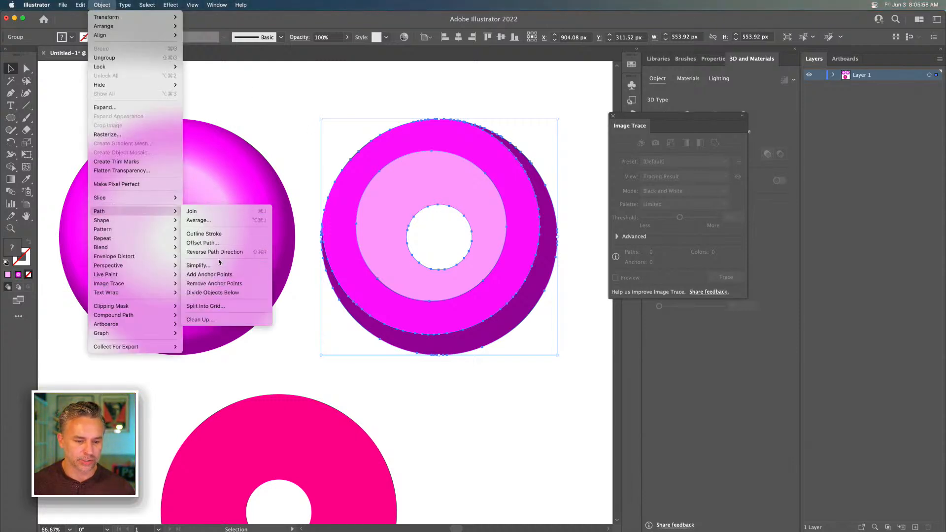
pyautogui.click(295, 127)
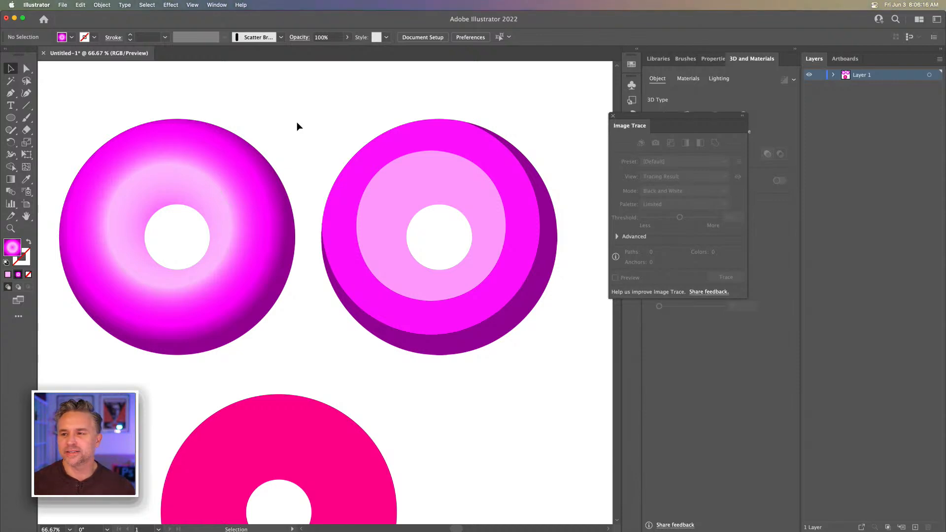
# Close the floating Image Trace panel
pyautogui.click(378, 161)
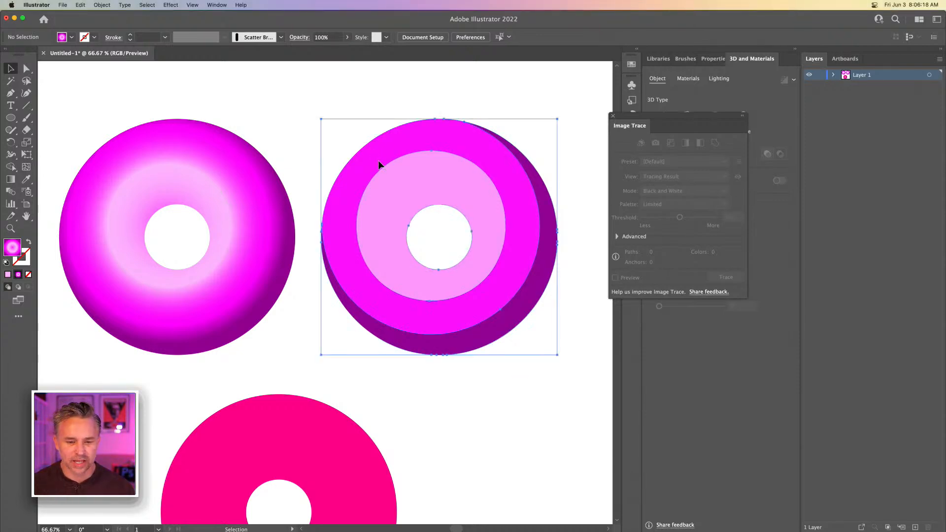
pyautogui.click(289, 117)
pyautogui.moveTo(666, 127); pyautogui.dragTo(532, 117)
pyautogui.click(481, 109)
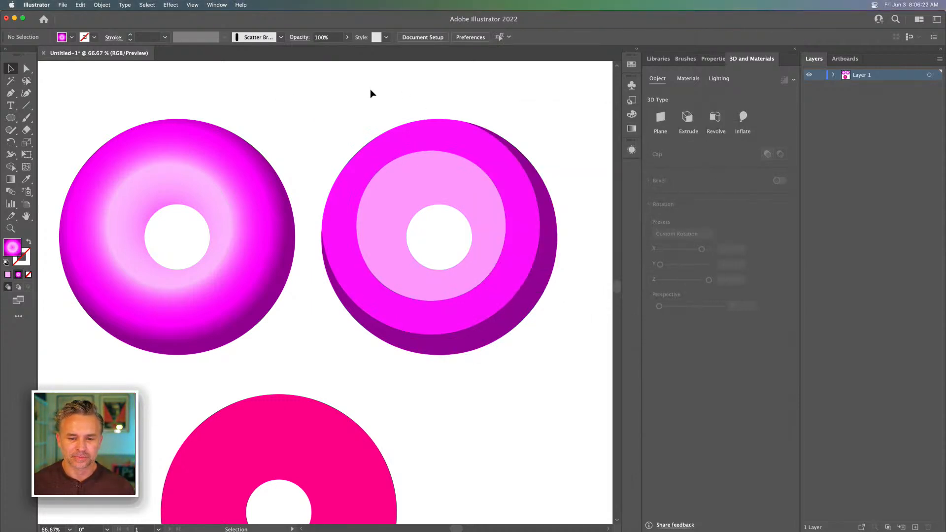
# Examine the flat-color ring up close to check its color bands and edges
pyautogui.moveTo(369, 93)
pyautogui.mouseDown()
pyautogui.moveTo(290, 99)
pyautogui.moveTo(354, 101)
pyautogui.mouseUp()
pyautogui.hotkey('ctrl', '=')
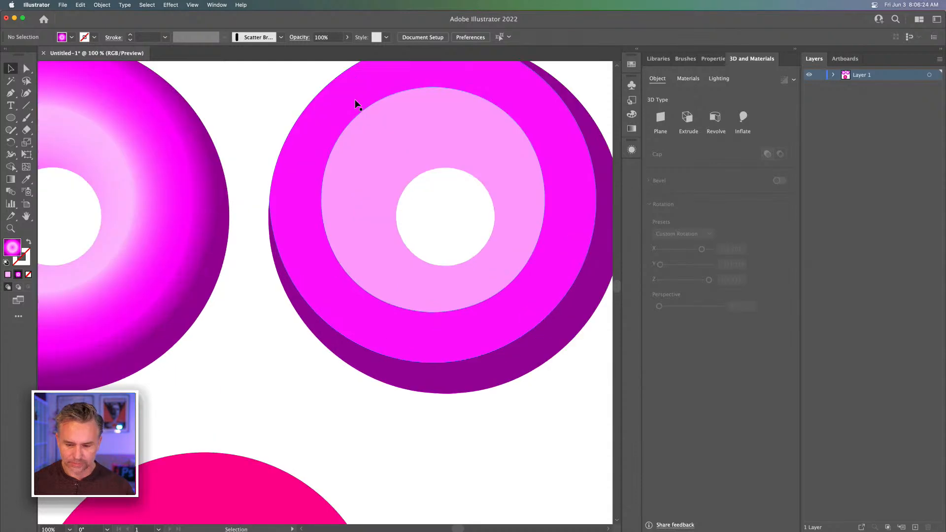
pyautogui.moveTo(382, 169); pyautogui.dragTo(362, 259)
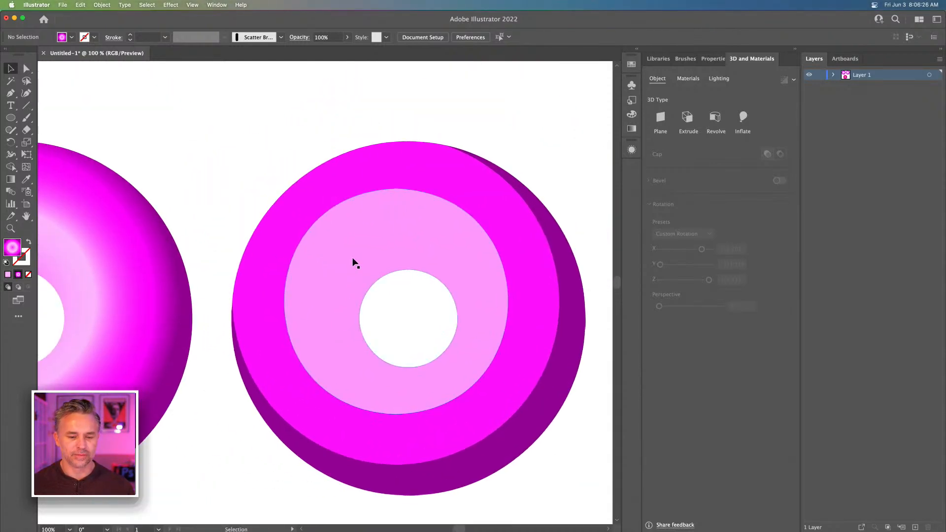
pyautogui.moveTo(261, 191); pyautogui.dragTo(257, 156)
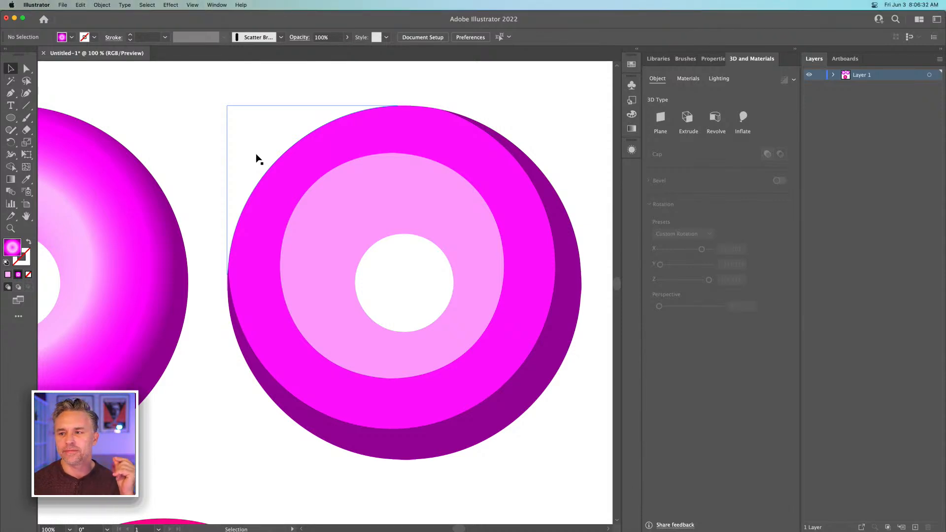
pyautogui.press('super+minus')
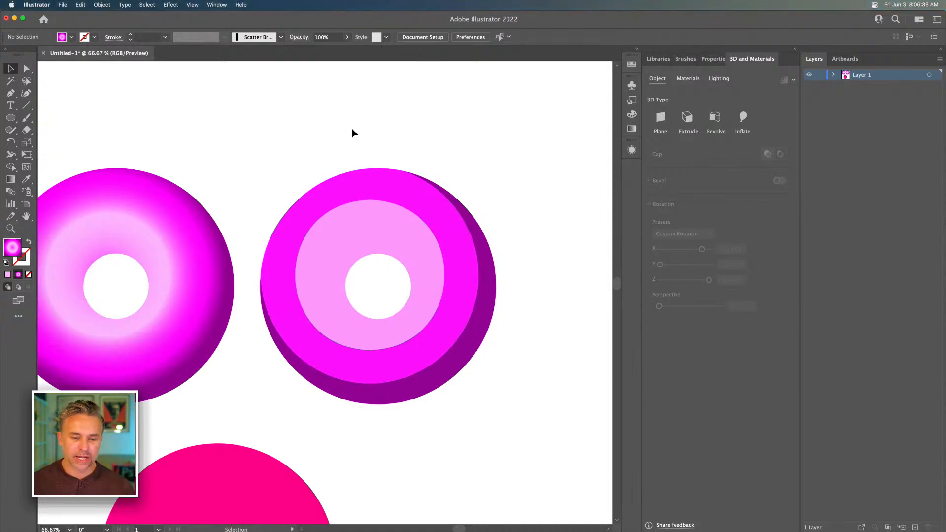
pyautogui.moveTo(349, 140); pyautogui.dragTo(267, 150)
pyautogui.hscroll(-5, 266, 147)
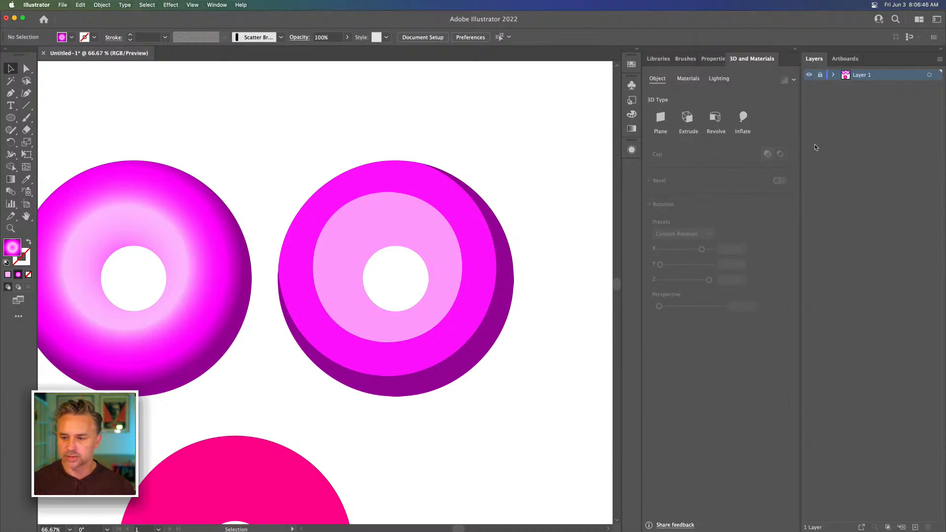
# Lock the layer holding the rings, add a new layer above it, and show the object properties
pyautogui.click(914, 526)
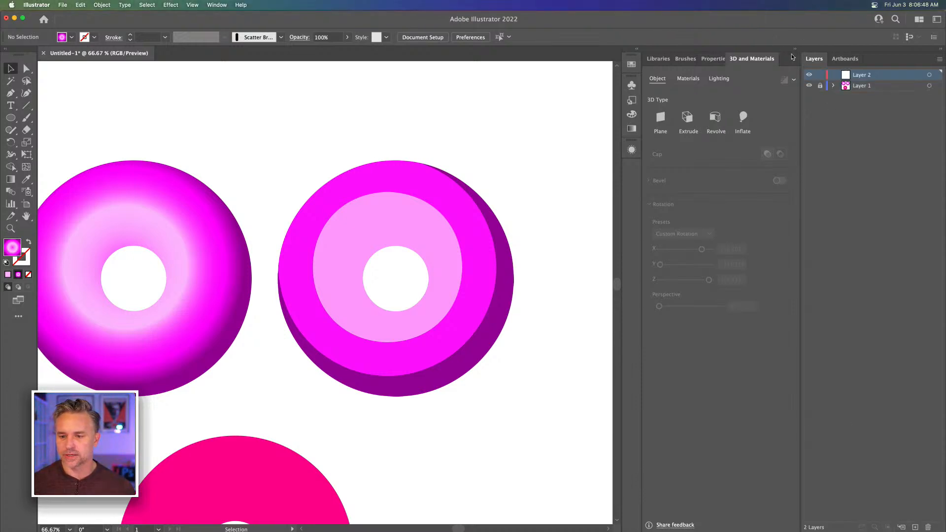
pyautogui.click(712, 59)
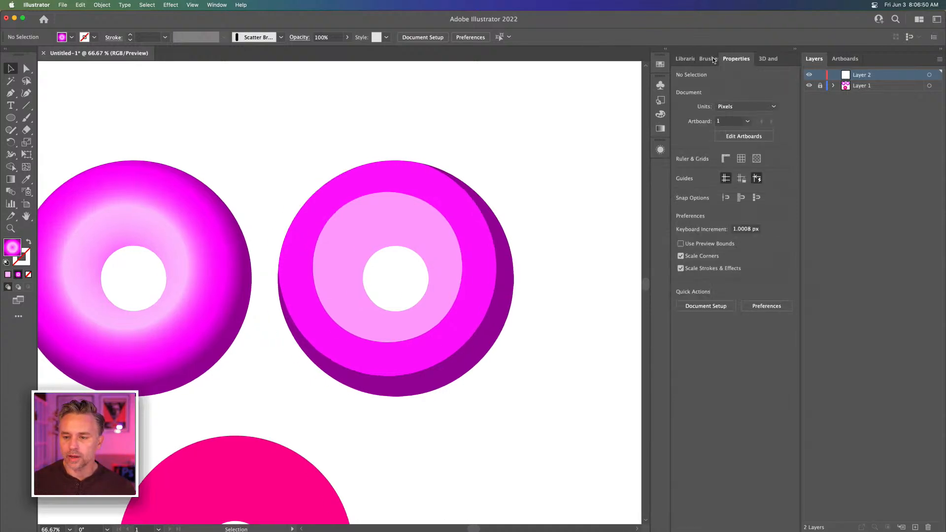
# Draw a vertical line about 19 px long with a black stroke and no fill, just above the flat-color ring's pale band
pyautogui.click(26, 106)
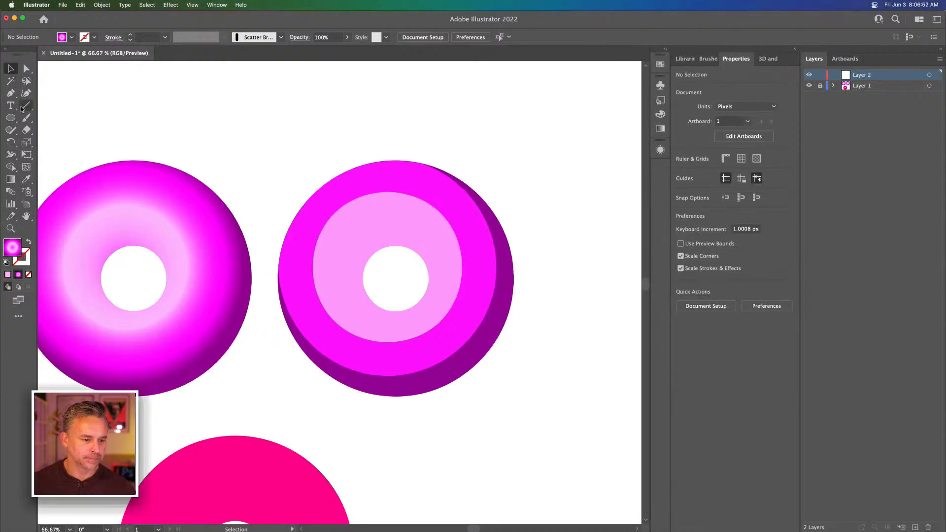
pyautogui.click(29, 242)
pyautogui.click(22, 257)
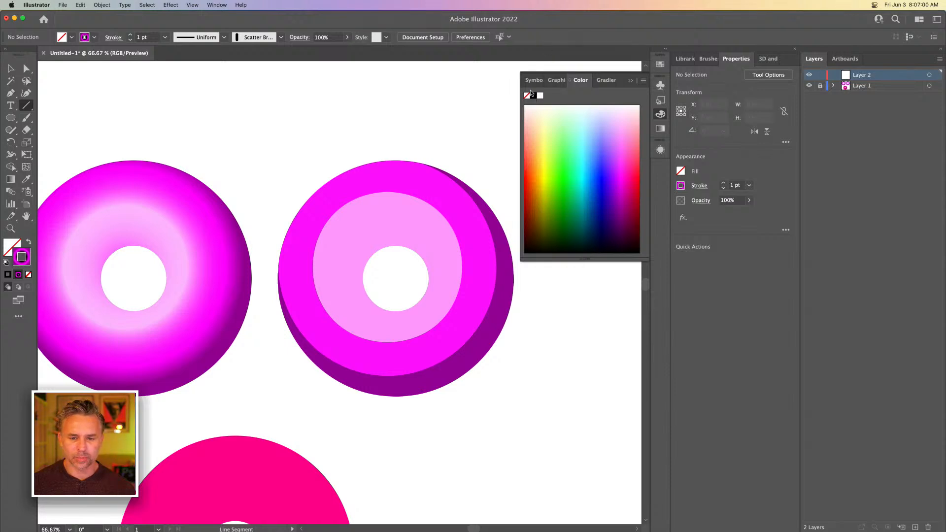
pyautogui.moveTo(391, 273); pyautogui.dragTo(402, 61)
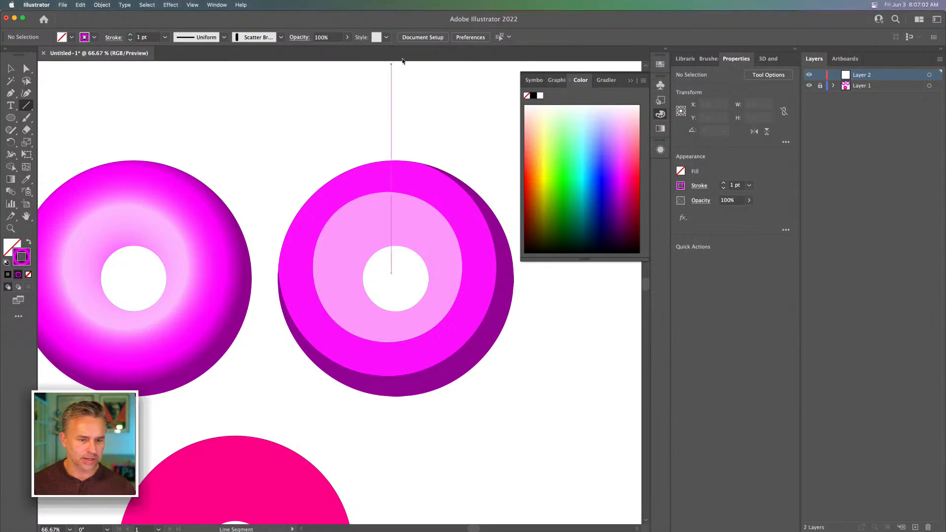
pyautogui.click(660, 64)
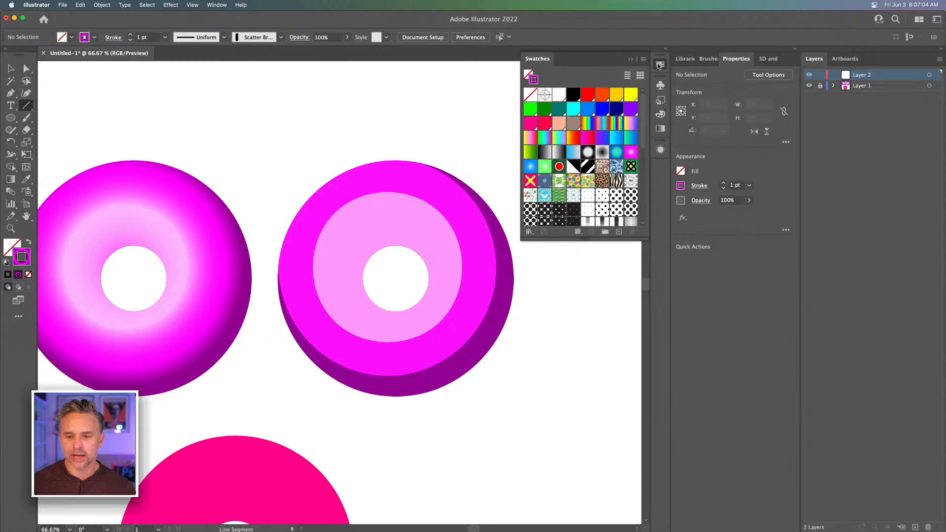
pyautogui.click(571, 94)
pyautogui.moveTo(395, 279); pyautogui.dragTo(395, 191)
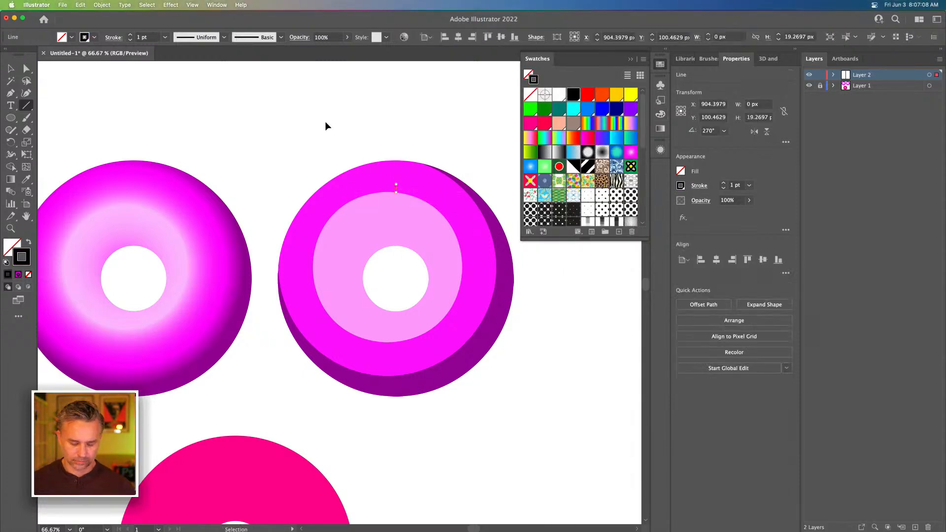
# Set the short line's stroke weight to 8 pt and give it a round cap and round join
pyautogui.press('super+equal')
pyautogui.press('super+equal')
pyautogui.press('super+equal')
pyautogui.press('super+equal')
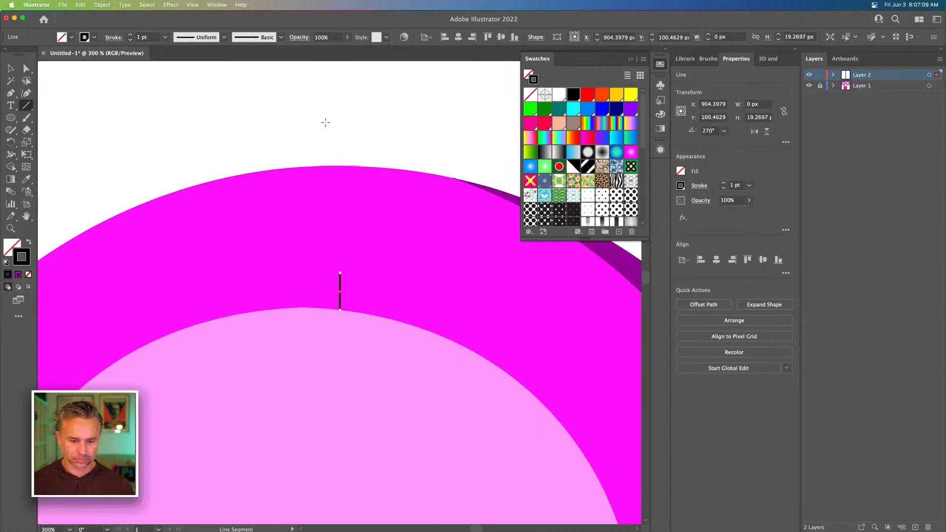
pyautogui.click(722, 183)
pyautogui.click(723, 183)
pyautogui.click(722, 184)
pyautogui.click(723, 184)
pyautogui.click(723, 183)
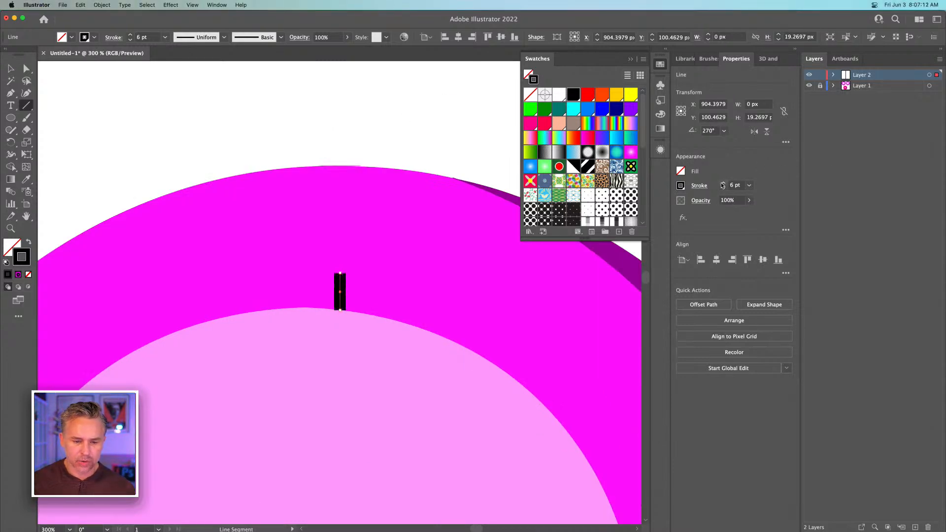
pyautogui.click(722, 184)
pyautogui.click(723, 183)
pyautogui.click(696, 186)
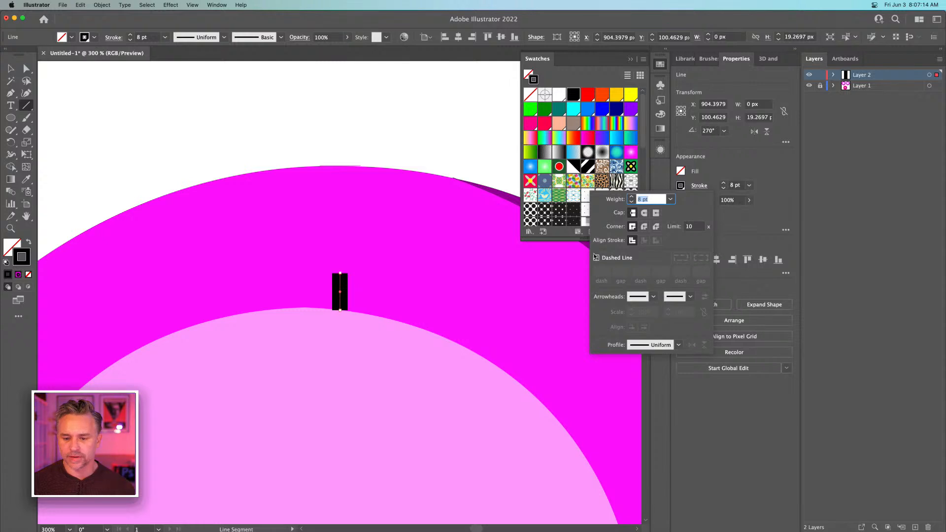
pyautogui.click(643, 212)
pyautogui.click(644, 226)
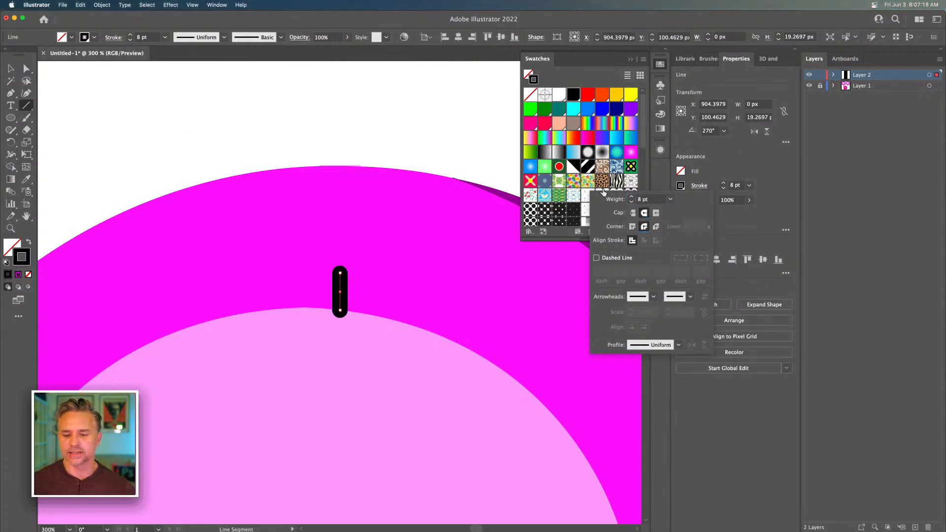
# Thicken the short line's stroke to 13 pt and change its color to white
pyautogui.click(631, 197)
pyautogui.click(631, 198)
pyautogui.click(632, 197)
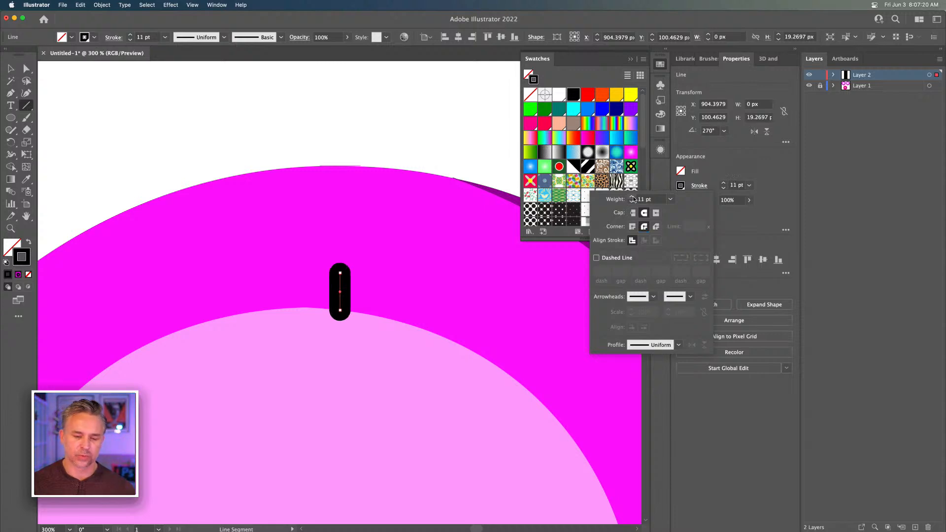
pyautogui.click(631, 197)
pyautogui.click(632, 198)
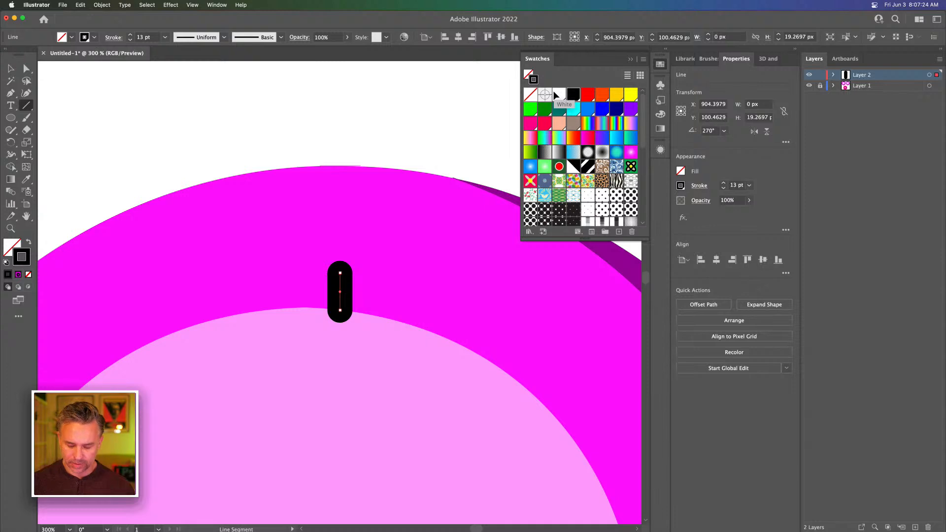
pyautogui.press('super+minus')
pyautogui.press('super+minus')
pyautogui.press('super+minus')
pyautogui.press('super+minus')
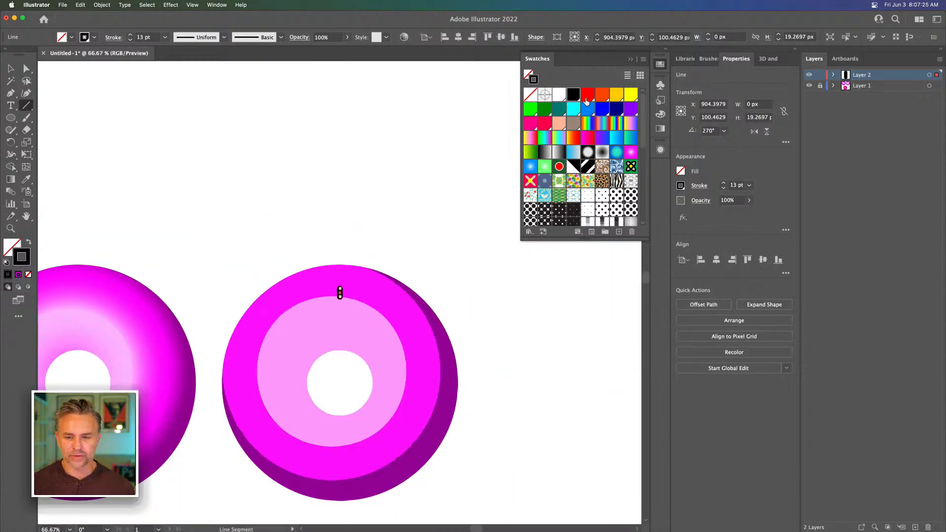
pyautogui.click(559, 96)
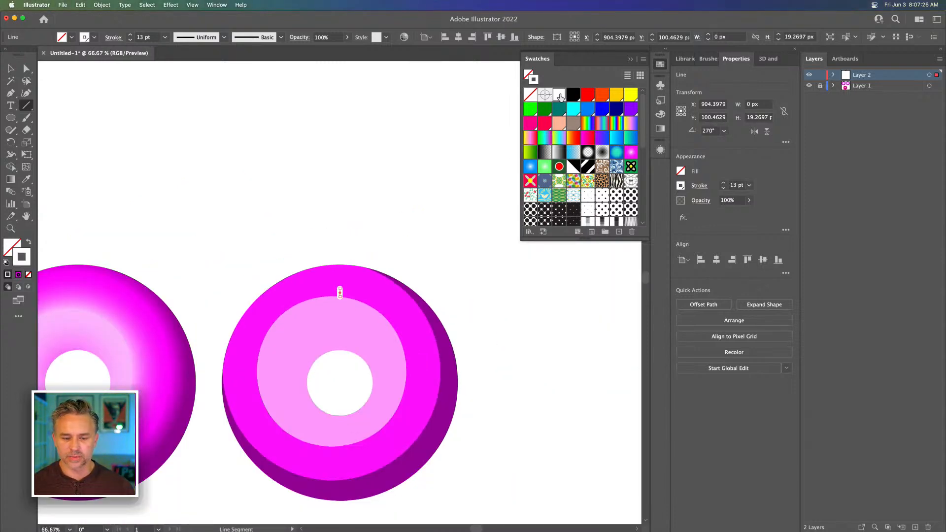
# Show the document's brushes and dismiss the line segment options
pyautogui.click(766, 59)
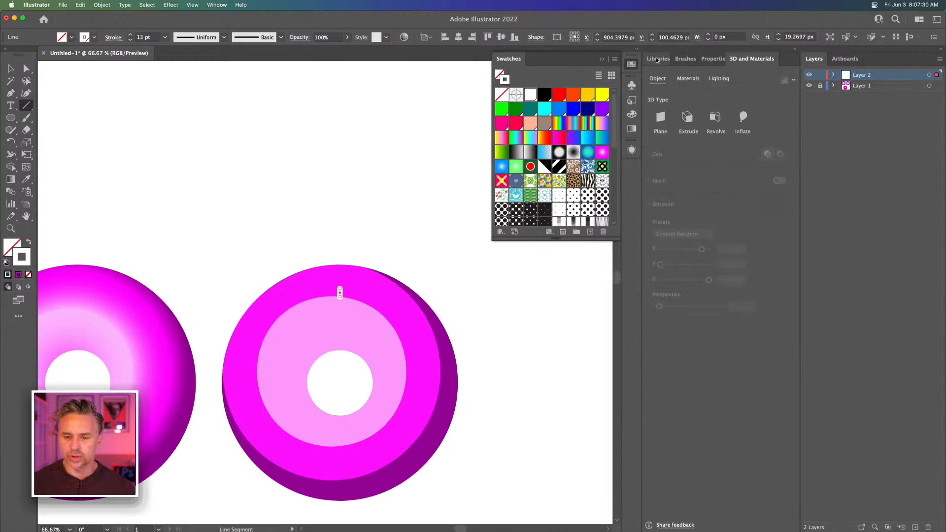
pyautogui.click(685, 58)
pyautogui.click(261, 207)
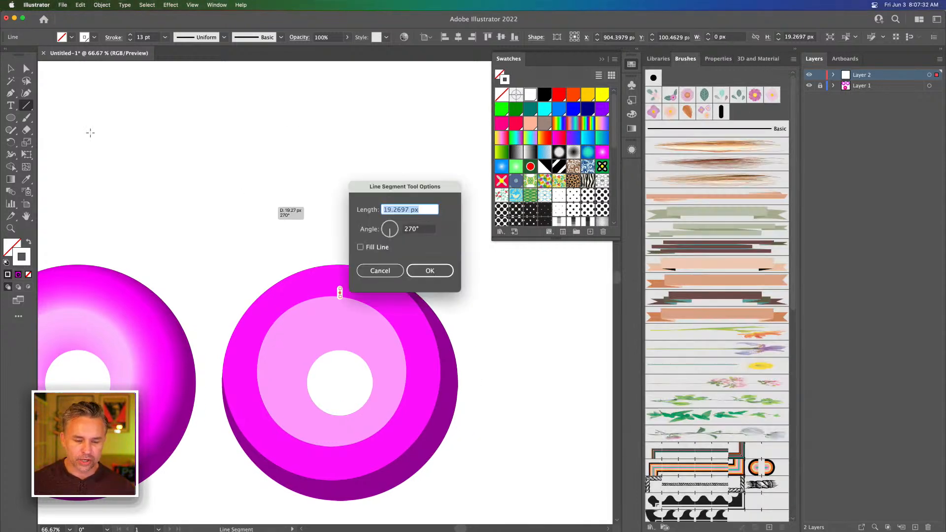
pyautogui.click(398, 274)
# Reduce the white line's stroke weight to 9 pt and deselect it
pyautogui.press('v')
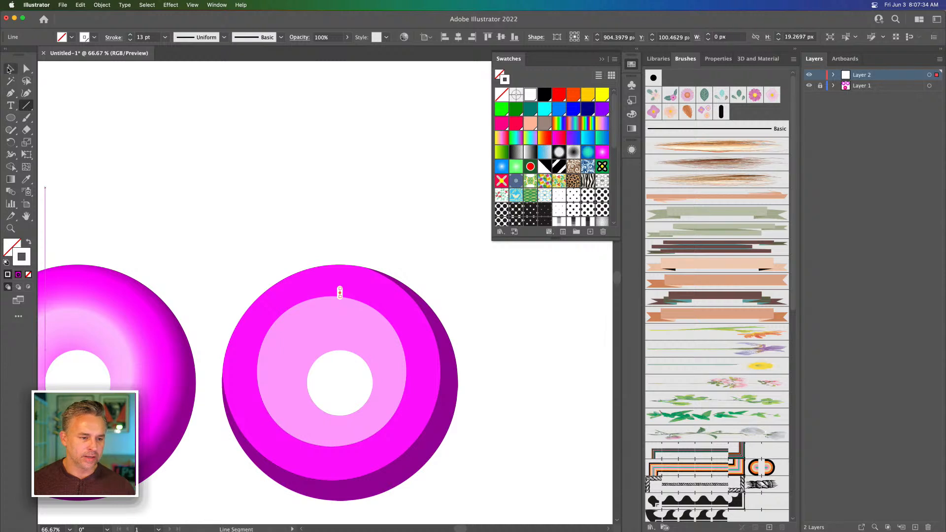
pyautogui.click(130, 39)
pyautogui.click(130, 40)
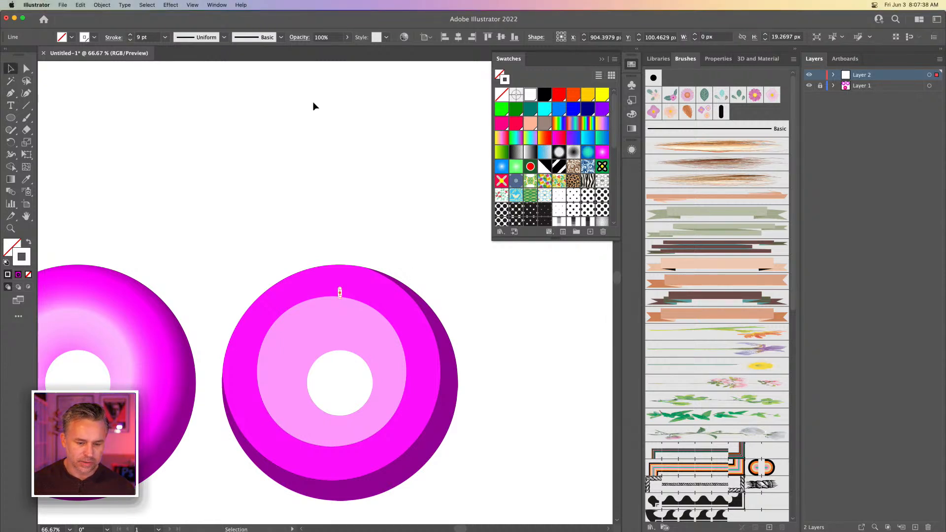
pyautogui.press('super+equal')
pyautogui.press('super+equal')
pyautogui.click(350, 222)
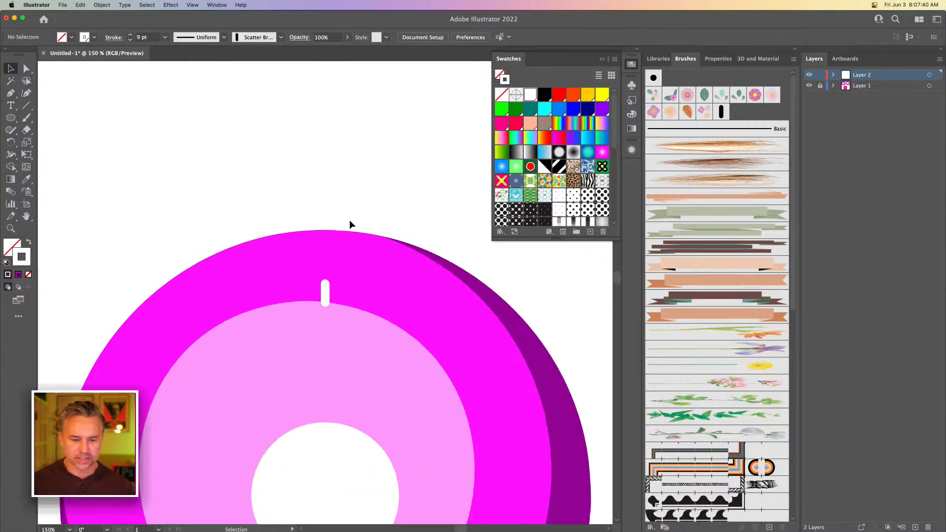
# Try placing copies of the white line around the ring, one of them turned diagonally, and remove the copies
pyautogui.moveTo(324, 292); pyautogui.dragTo(475, 384)
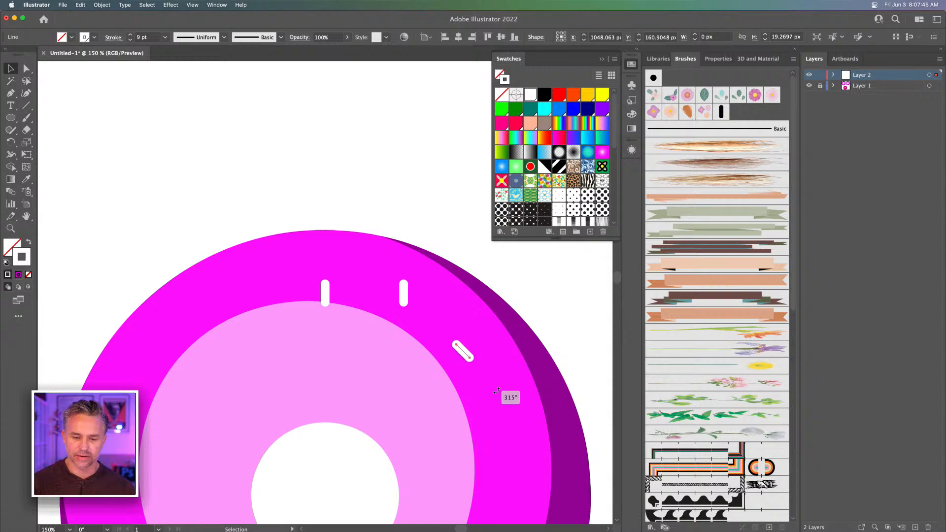
pyautogui.press('Delete')
pyautogui.click(404, 294)
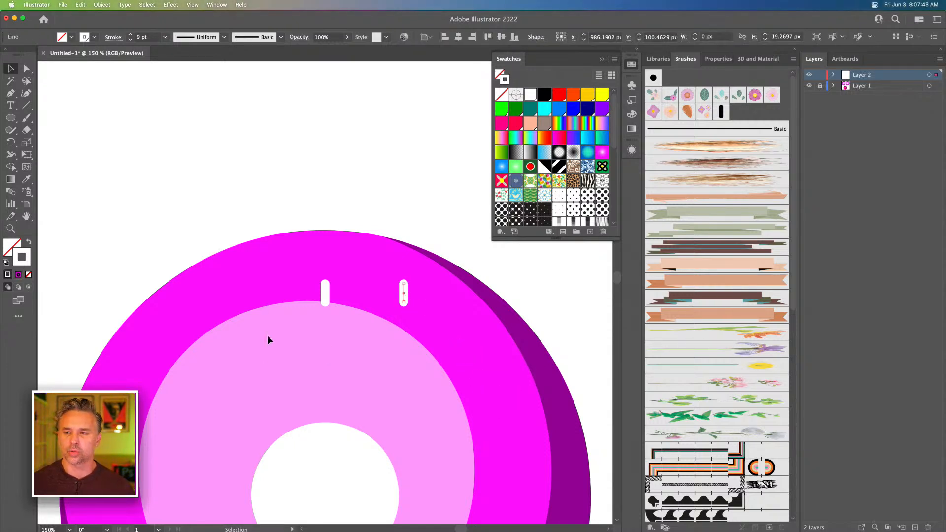
pyautogui.press('super+minus')
pyautogui.press('super+minus')
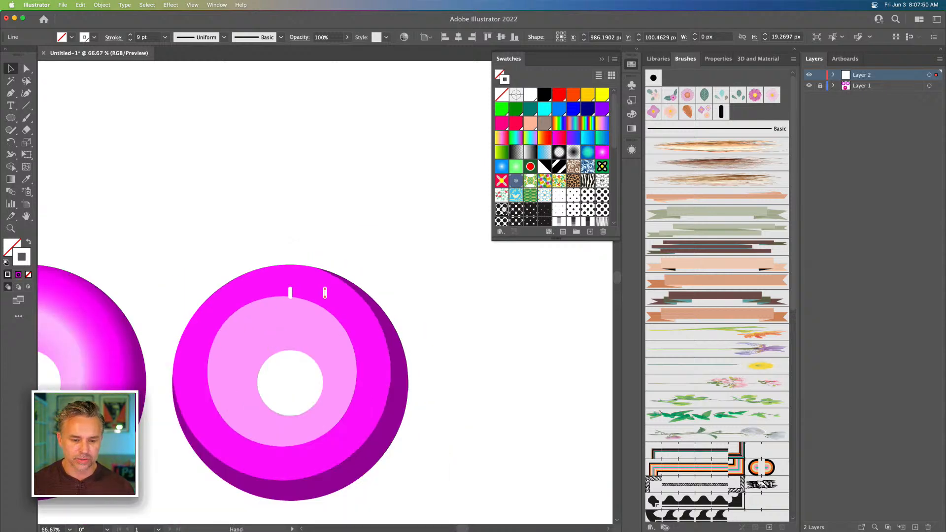
pyautogui.click(452, 187)
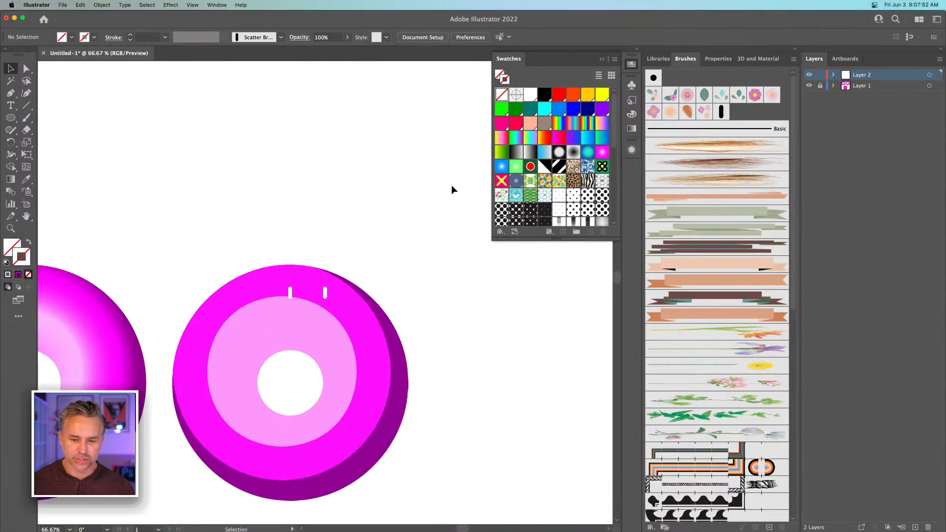
pyautogui.moveTo(326, 294); pyautogui.dragTo(285, 301)
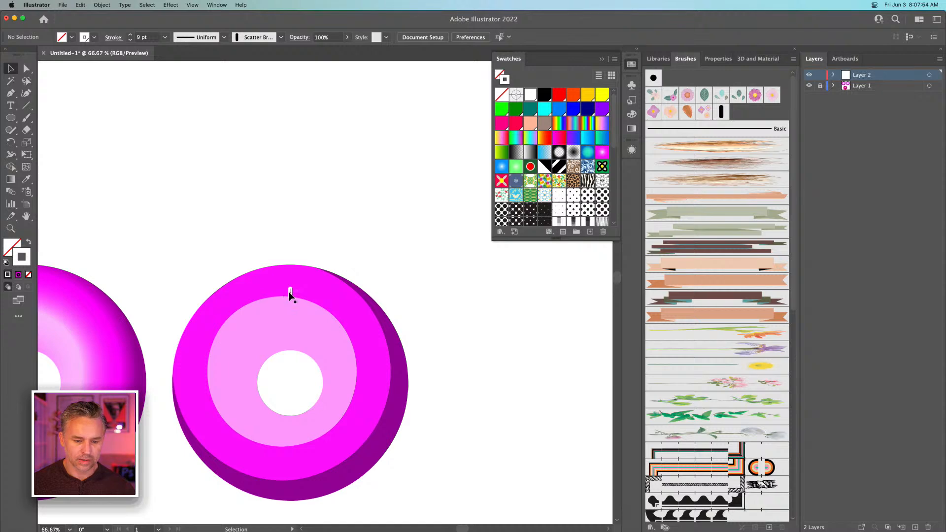
pyautogui.click(289, 292)
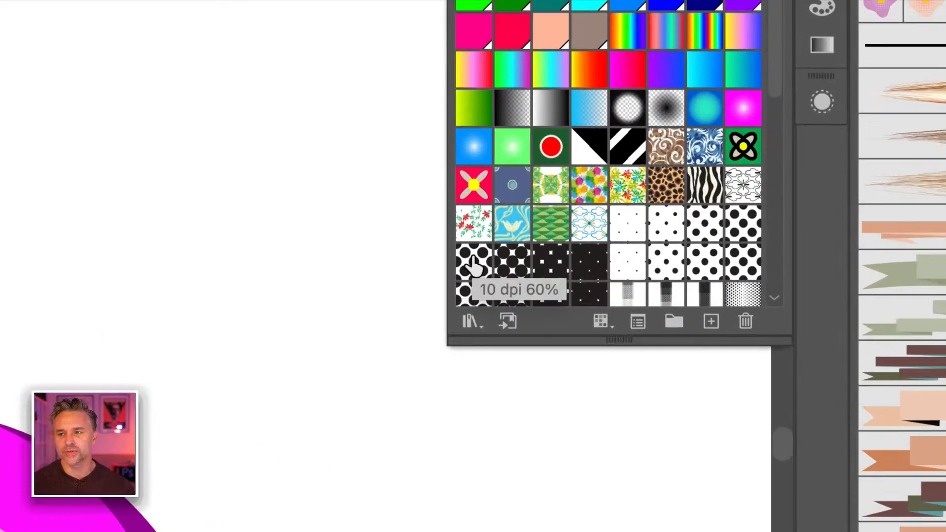
# Try placing artwork from the 10 dpi 60% dot, denser dot and red floral pattern swatches on the canvas, and delete it all
pyautogui.moveTo(471, 263); pyautogui.dragTo(252, 224)
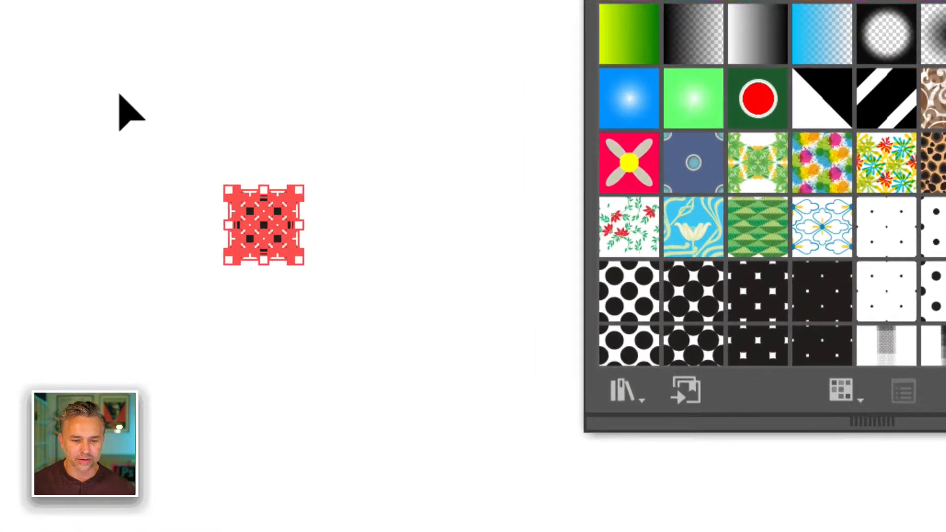
pyautogui.click(199, 184)
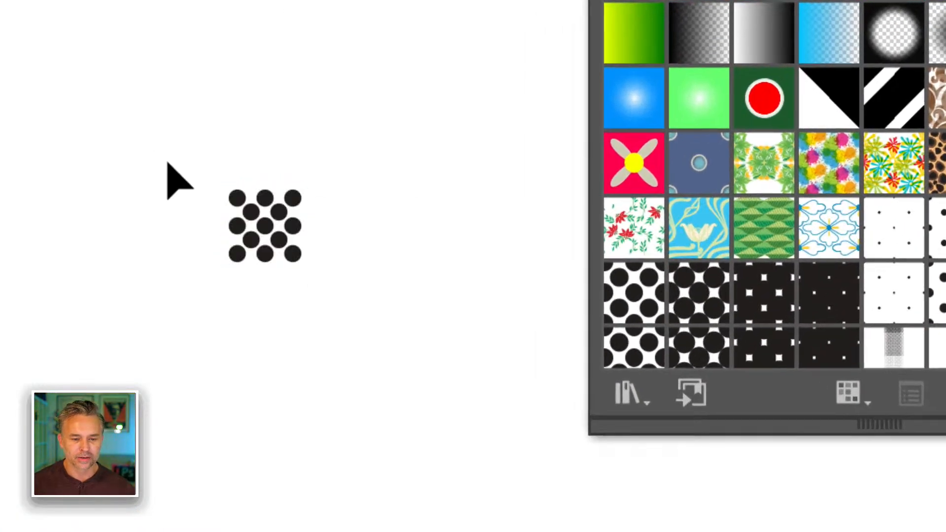
pyautogui.moveTo(244, 211); pyautogui.dragTo(399, 293)
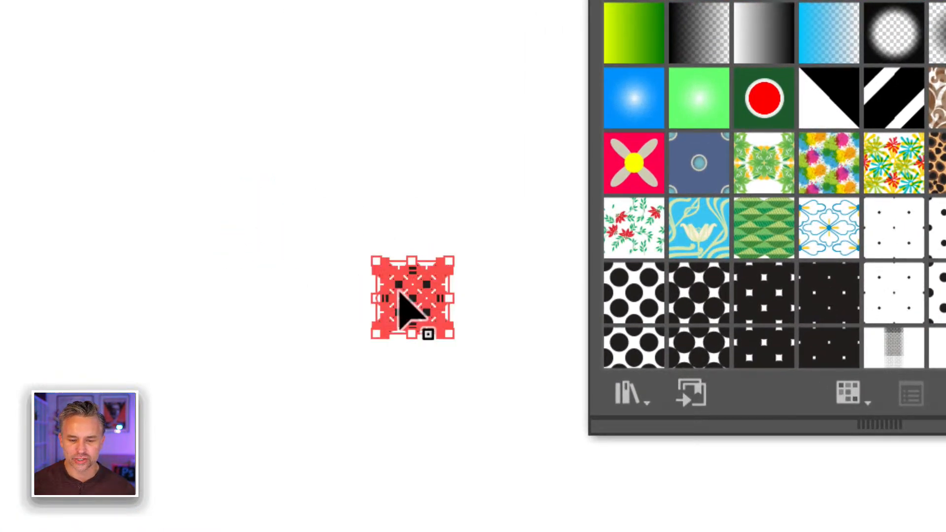
pyautogui.click(363, 232)
pyautogui.moveTo(676, 296); pyautogui.dragTo(409, 158)
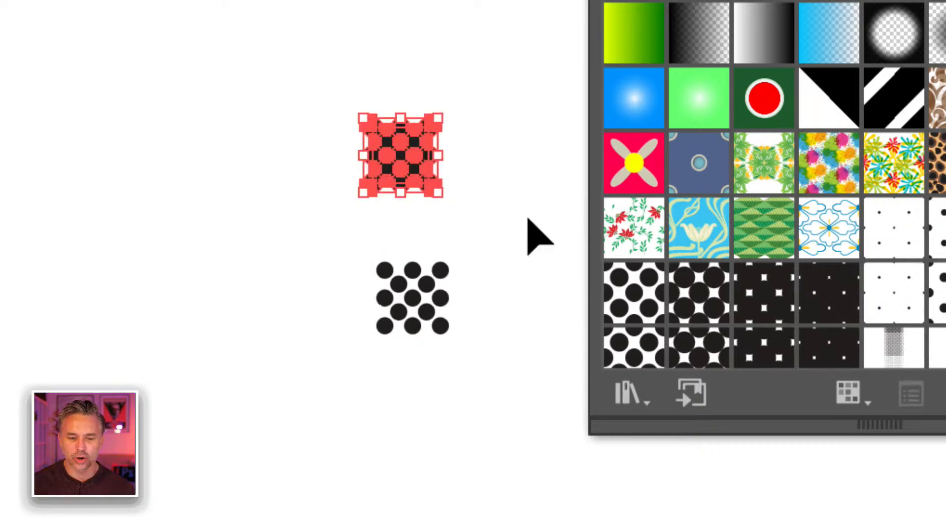
pyautogui.moveTo(634, 227); pyautogui.dragTo(244, 250)
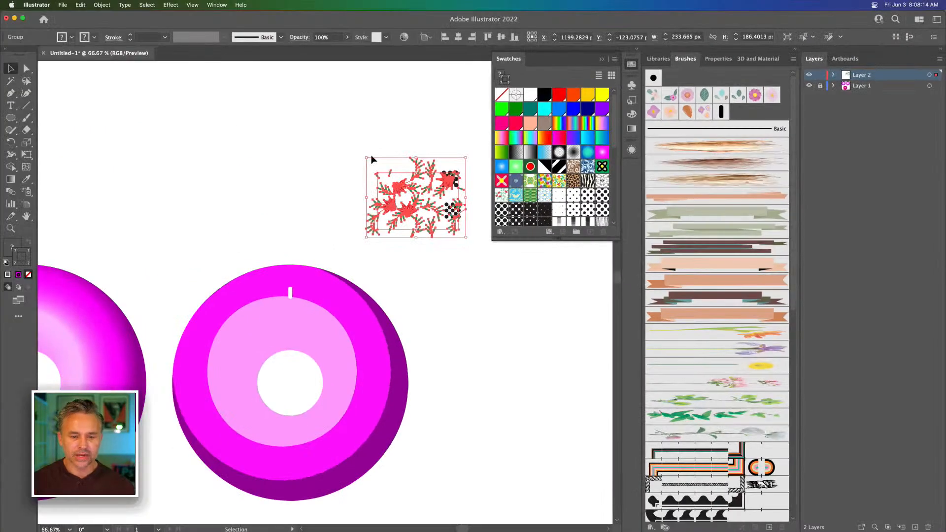
pyautogui.moveTo(341, 129); pyautogui.dragTo(467, 239)
pyautogui.press('Delete')
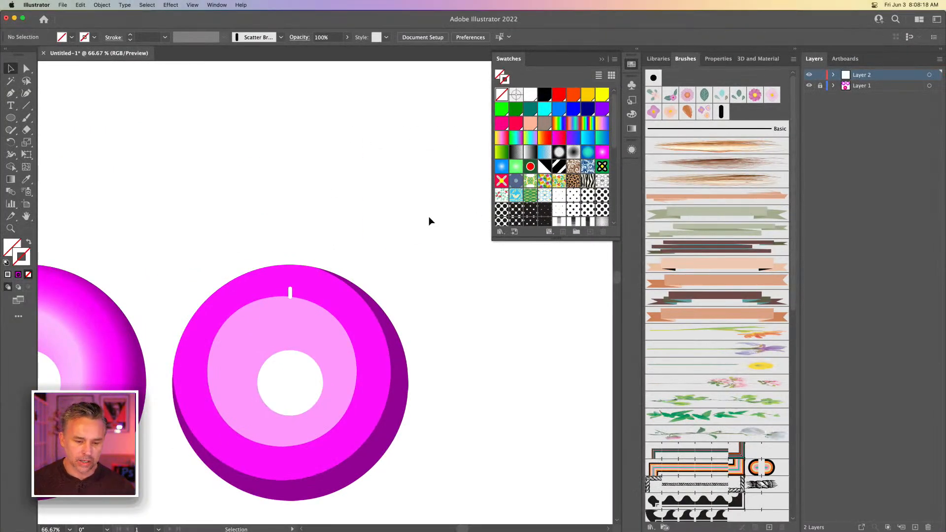
# Close the swatches and turn the short white line into a new brush of the Scatter Brush type
pyautogui.press('super+1')
pyautogui.moveTo(369, 218); pyautogui.dragTo(404, 127)
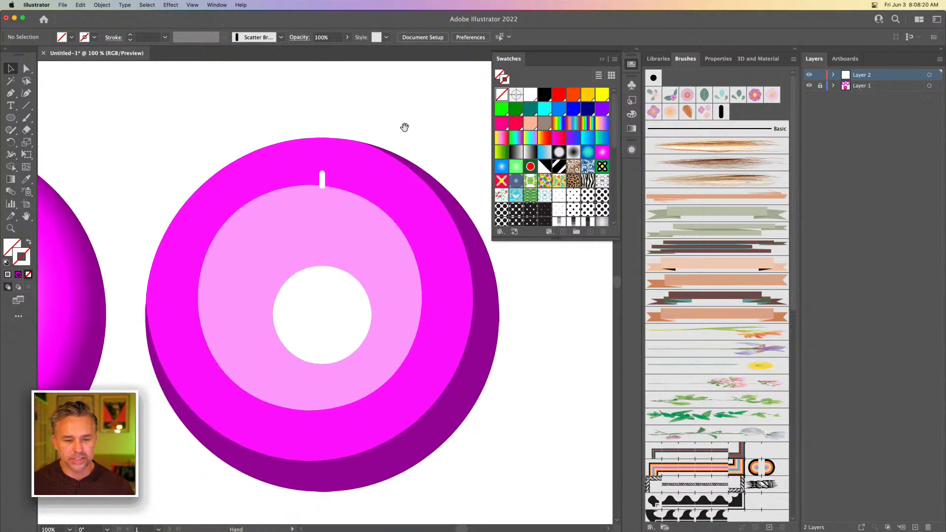
pyautogui.click(323, 180)
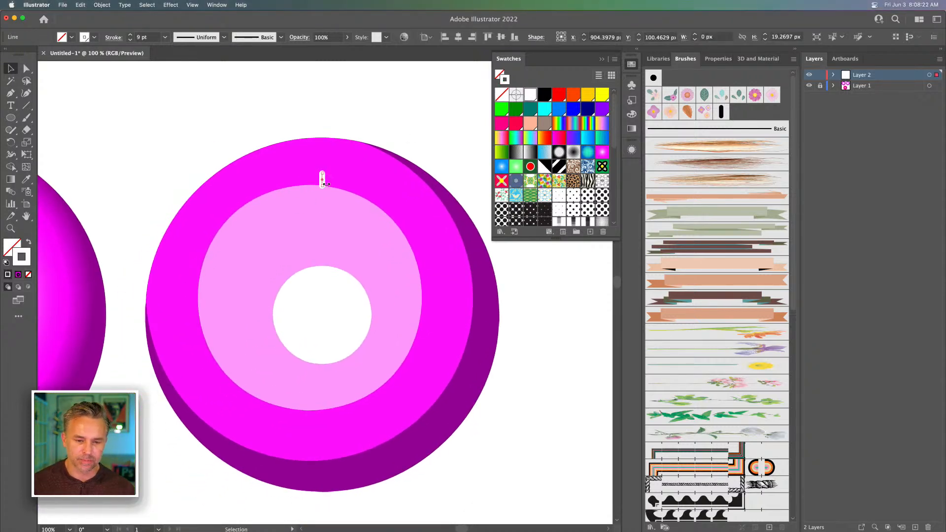
pyautogui.click(602, 60)
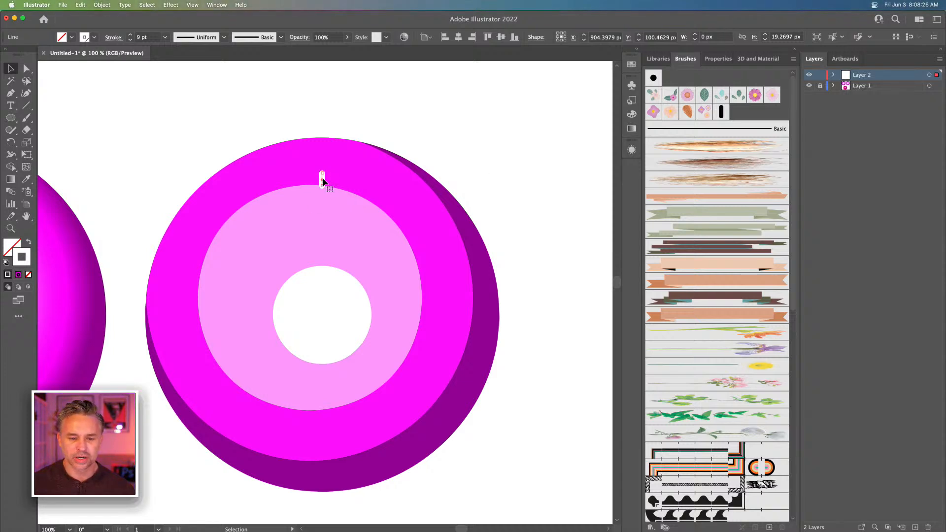
pyautogui.press('super+equal')
pyautogui.press('super+equal')
pyautogui.press('super+equal')
pyautogui.press('super+equal')
pyautogui.press('super+equal')
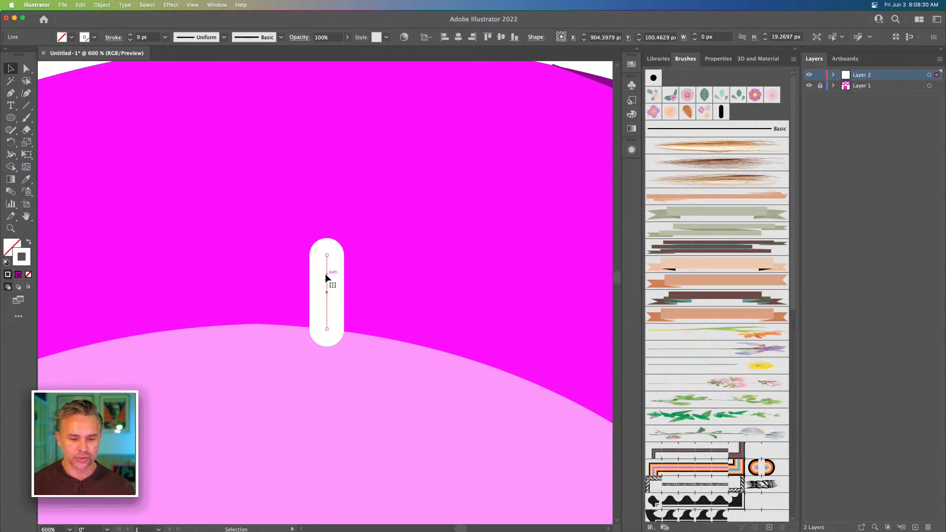
pyautogui.moveTo(322, 275)
pyautogui.mouseDown()
pyautogui.moveTo(752, 112)
pyautogui.moveTo(739, 117)
pyautogui.mouseUp()
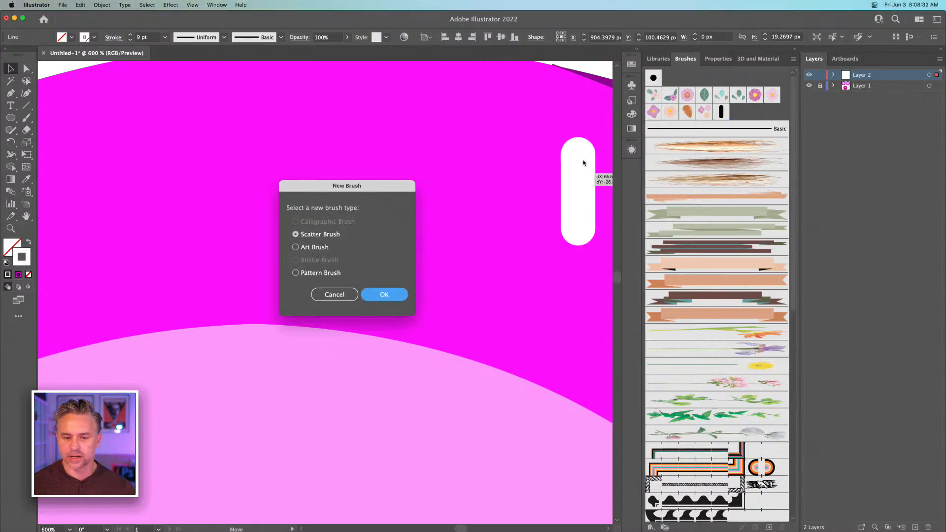
pyautogui.moveTo(311, 195); pyautogui.dragTo(430, 187)
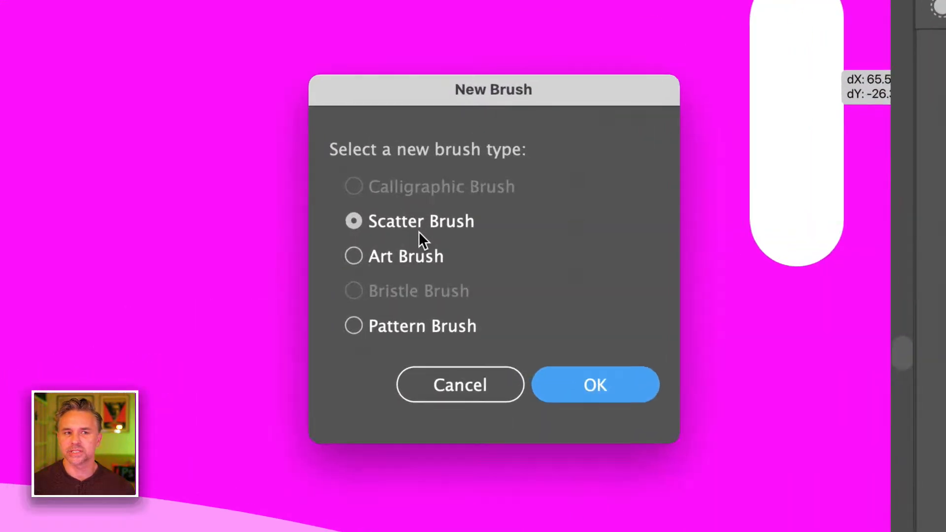
pyautogui.click(497, 333)
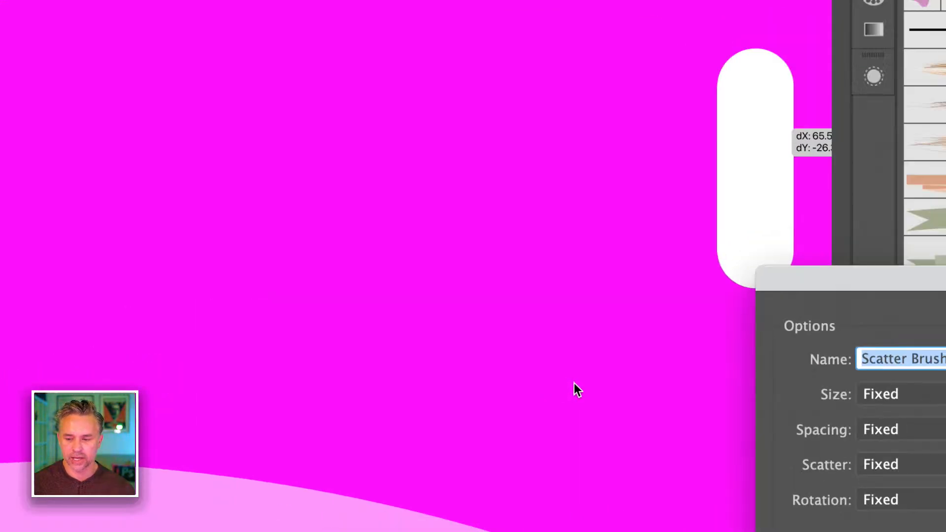
# Set the new scatter brush's spacing, scatter and rotation to Random
pyautogui.moveTo(850, 253)
pyautogui.mouseDown()
pyautogui.moveTo(268, 103)
pyautogui.moveTo(28, 0)
pyautogui.mouseUp()
pyautogui.moveTo(124, 47); pyautogui.dragTo(191, 25)
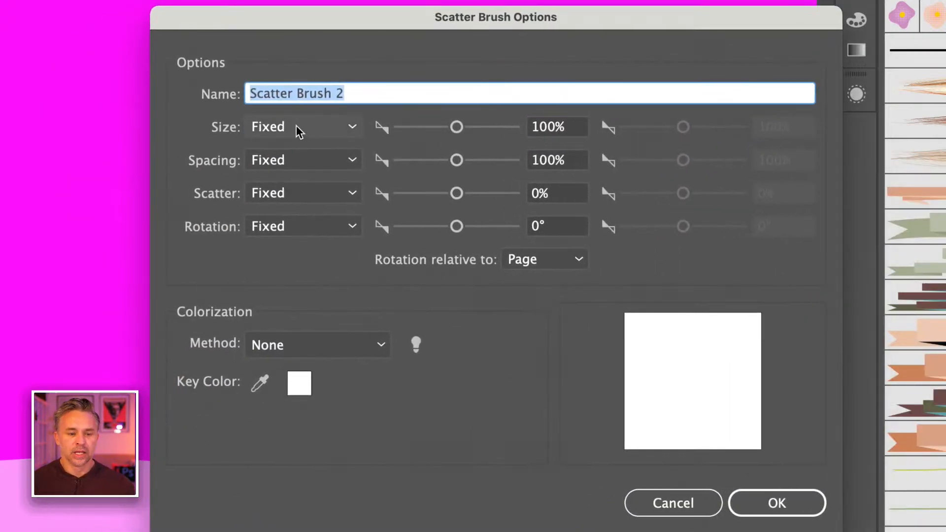
pyautogui.click(288, 163)
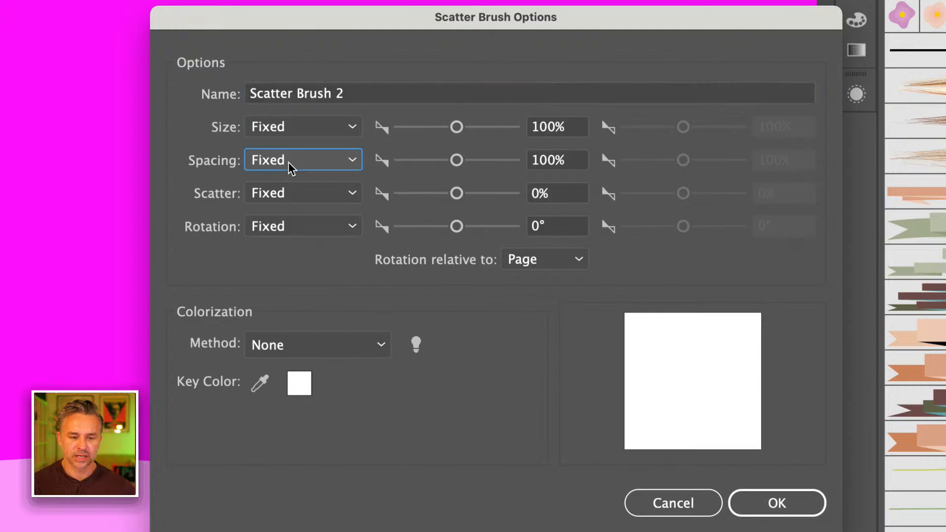
pyautogui.click(299, 207)
pyautogui.click(302, 193)
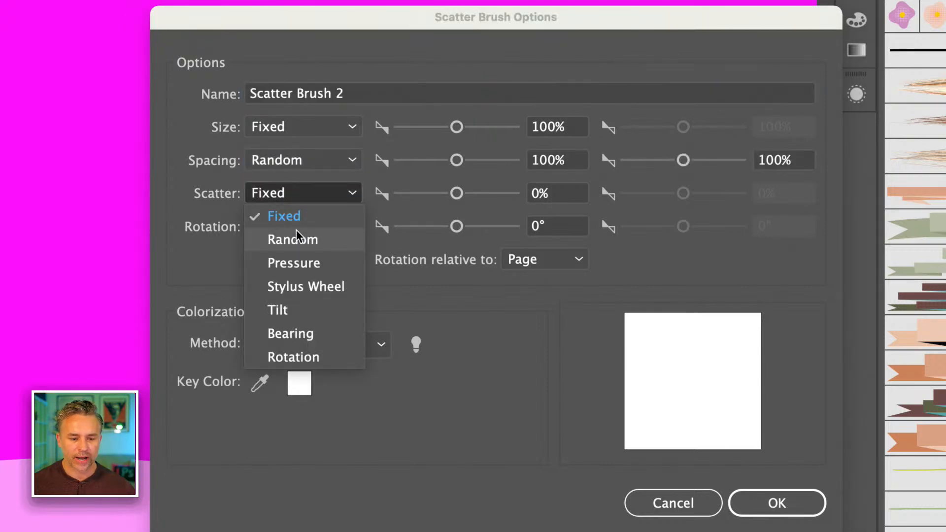
pyautogui.click(297, 237)
pyautogui.click(297, 229)
pyautogui.click(292, 271)
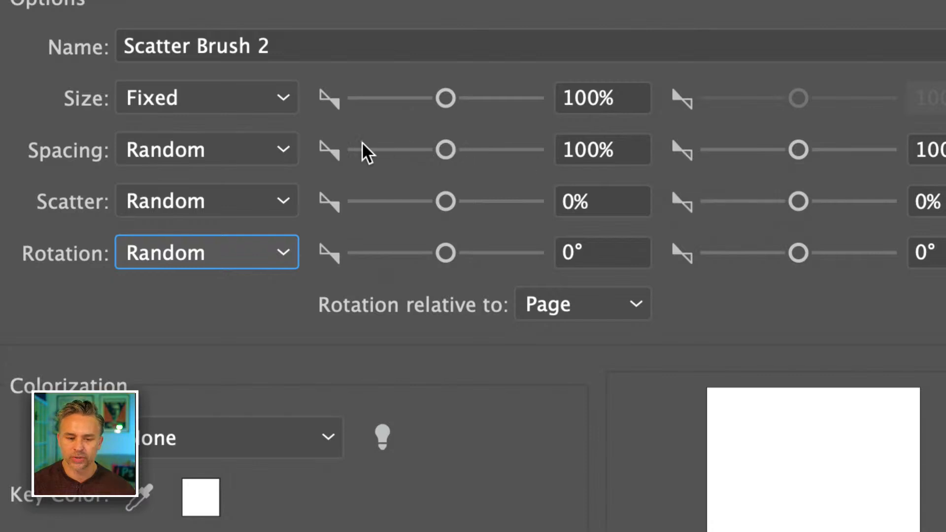
# Set the brush's random ranges to spacing 76% to 336%, scatter -299% to 337% and rotation -57° to 67°
pyautogui.moveTo(445, 150); pyautogui.dragTo(424, 159)
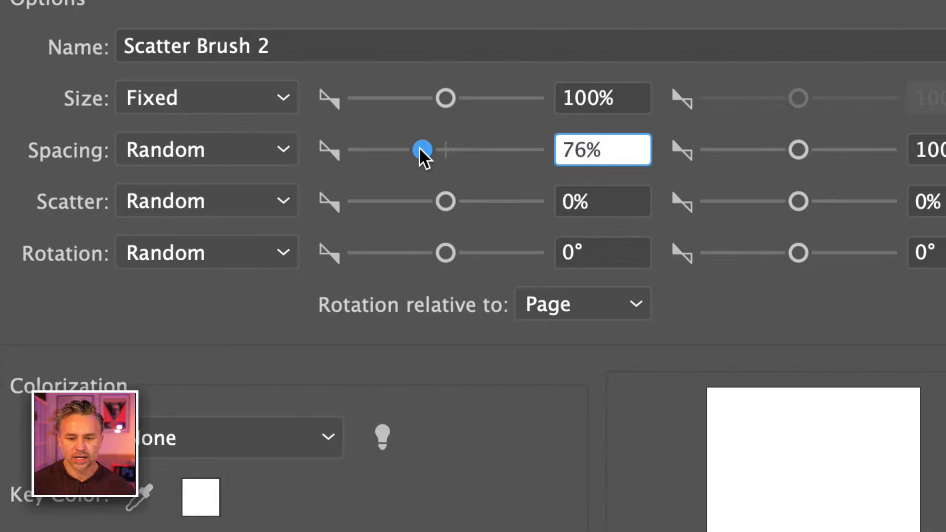
pyautogui.moveTo(798, 149); pyautogui.dragTo(821, 149)
pyautogui.moveTo(445, 201); pyautogui.dragTo(420, 211)
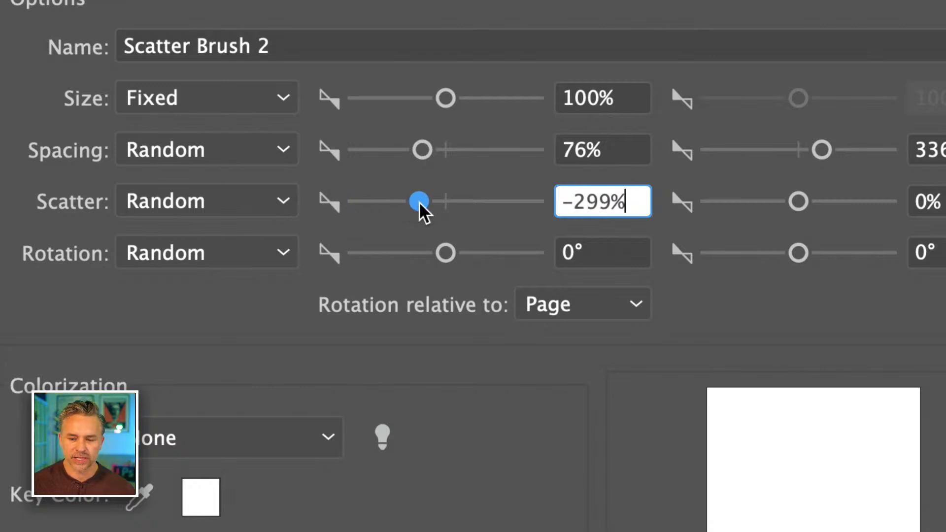
pyautogui.moveTo(819, 210); pyautogui.dragTo(830, 209)
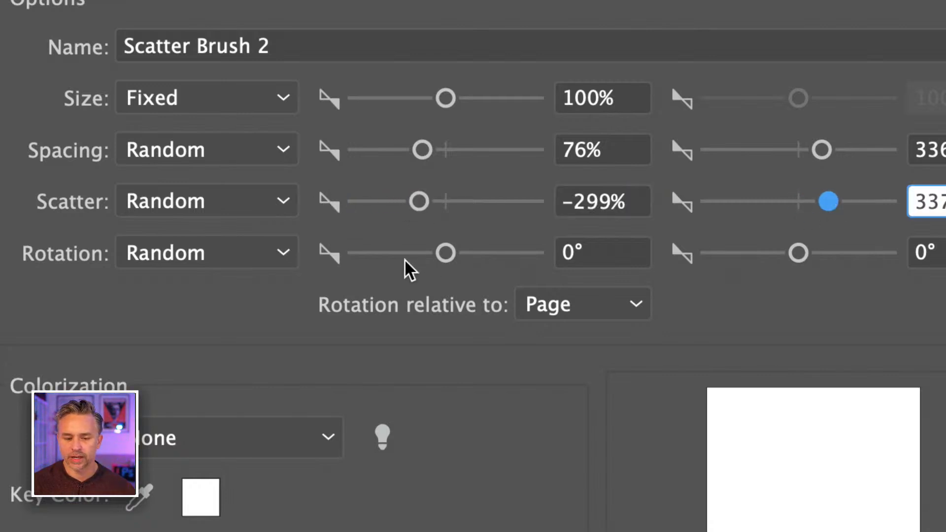
pyautogui.moveTo(444, 255); pyautogui.dragTo(418, 255)
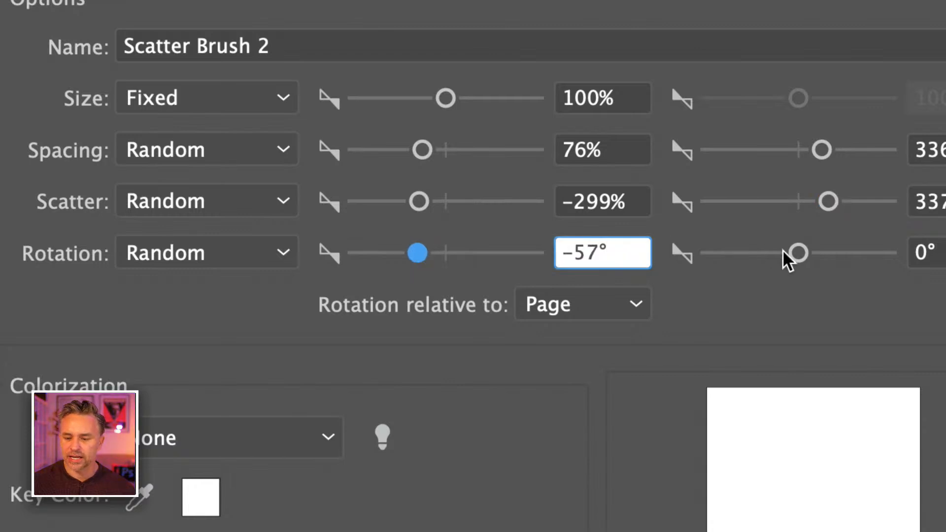
pyautogui.moveTo(798, 254); pyautogui.dragTo(829, 253)
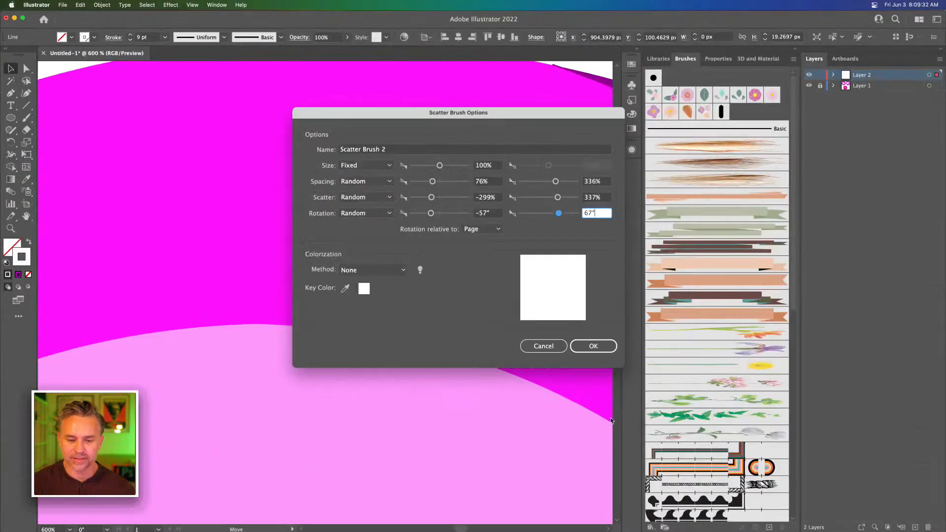
# Set the brush's colorization method to Tints and create the brush
pyautogui.click(373, 270)
pyautogui.click(371, 293)
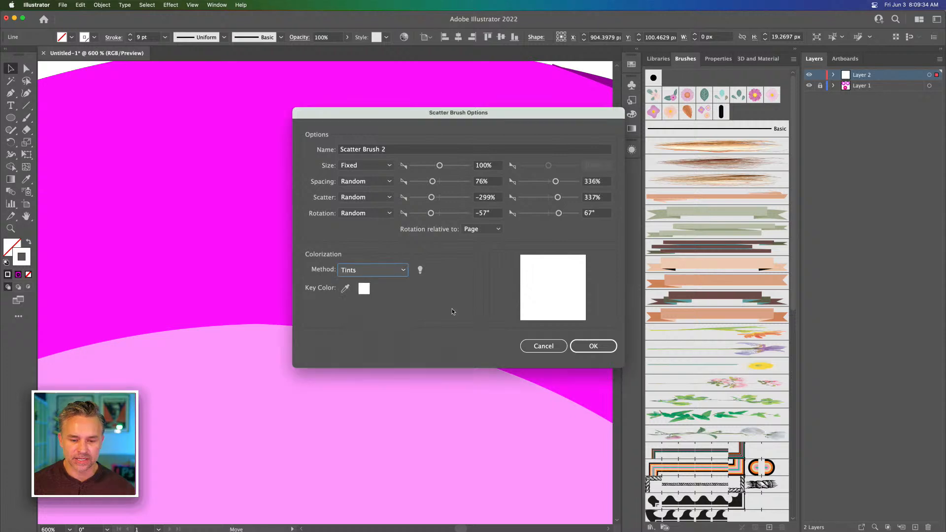
pyautogui.click(593, 346)
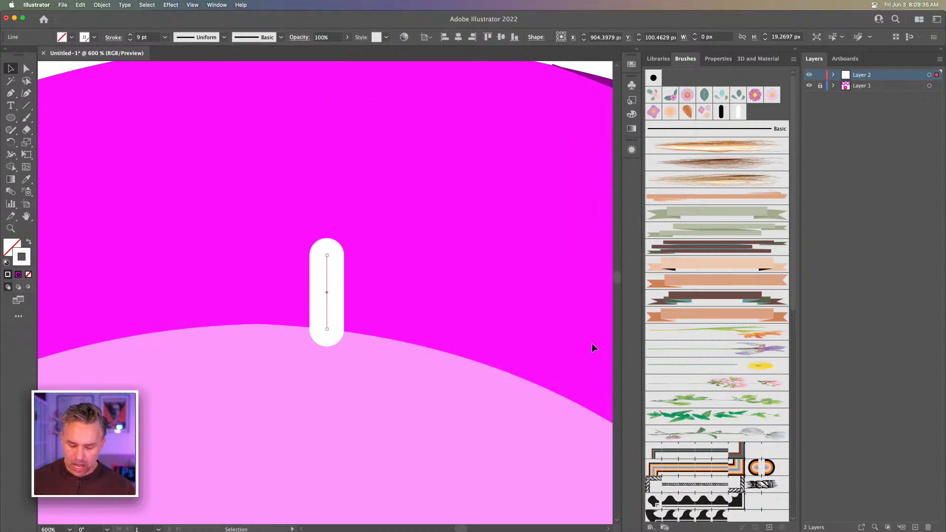
# Delete the original white line from the flat ring
pyautogui.press('super+minus')
pyautogui.press('super+minus')
pyautogui.press('super+minus')
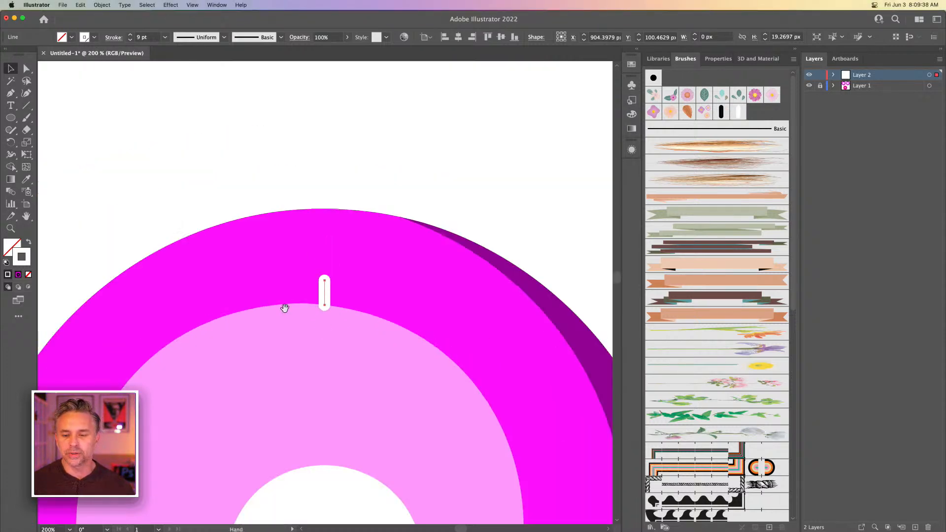
pyautogui.press('super+minus')
pyautogui.moveTo(293, 289); pyautogui.dragTo(345, 186)
pyautogui.press('Delete')
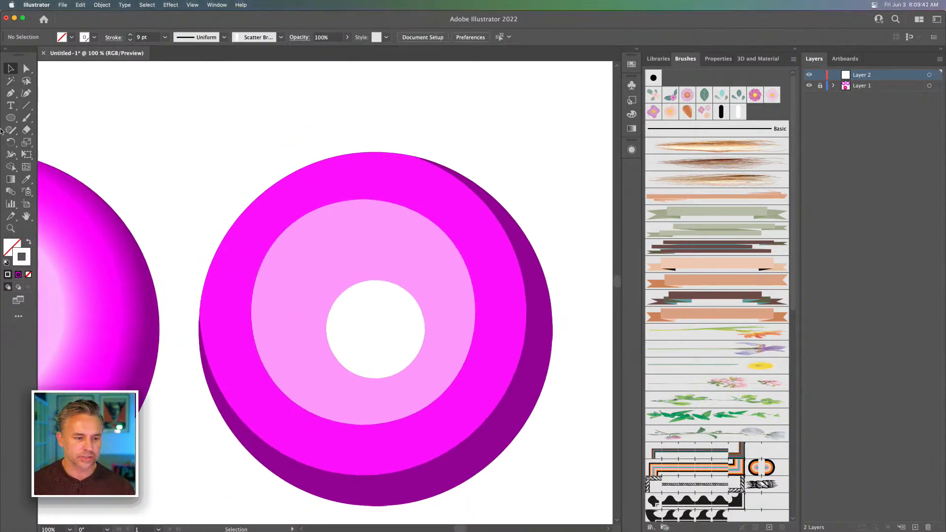
# Draw a white circle outline about 425 px across over the flat ring and nudge it slightly upward
pyautogui.click(10, 118)
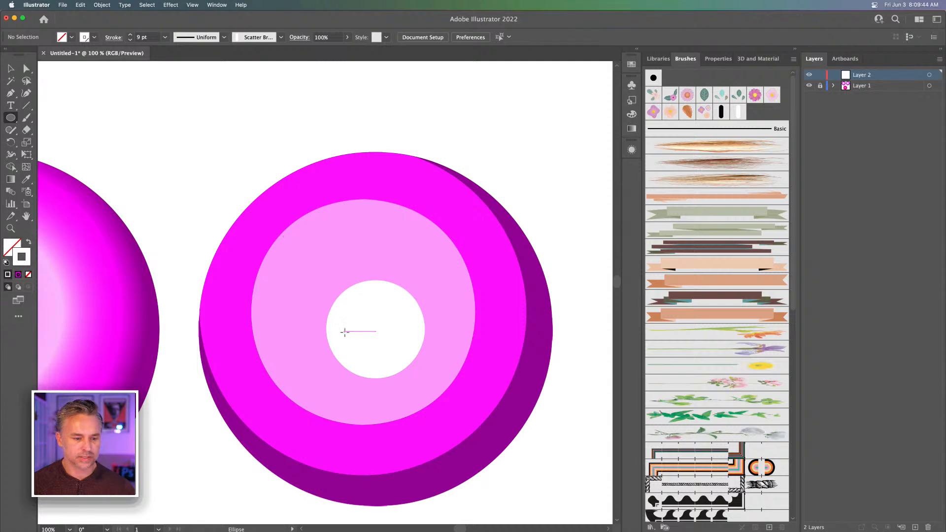
pyautogui.moveTo(369, 328); pyautogui.dragTo(472, 465)
pyautogui.click(11, 68)
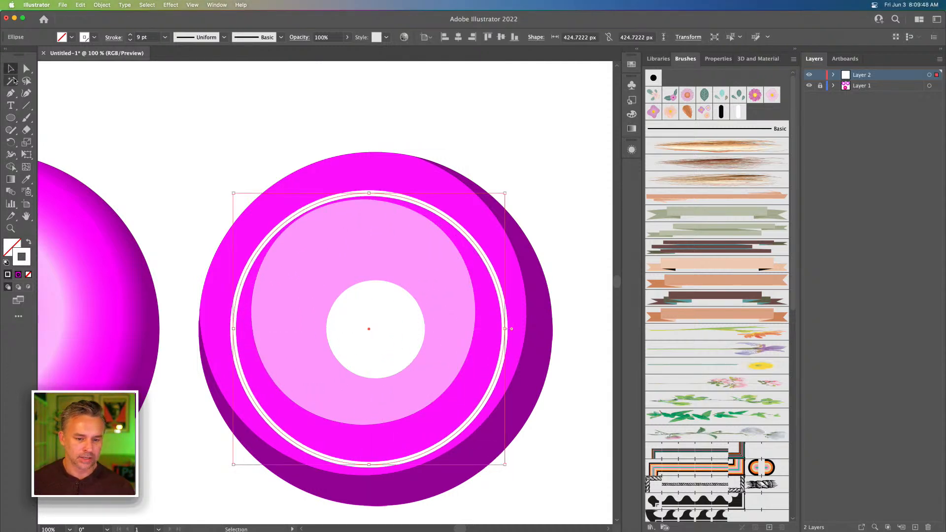
pyautogui.hotkey('shift', 'Up')
pyautogui.hotkey('shift', 'Up')
pyautogui.hotkey('shift', 'Up')
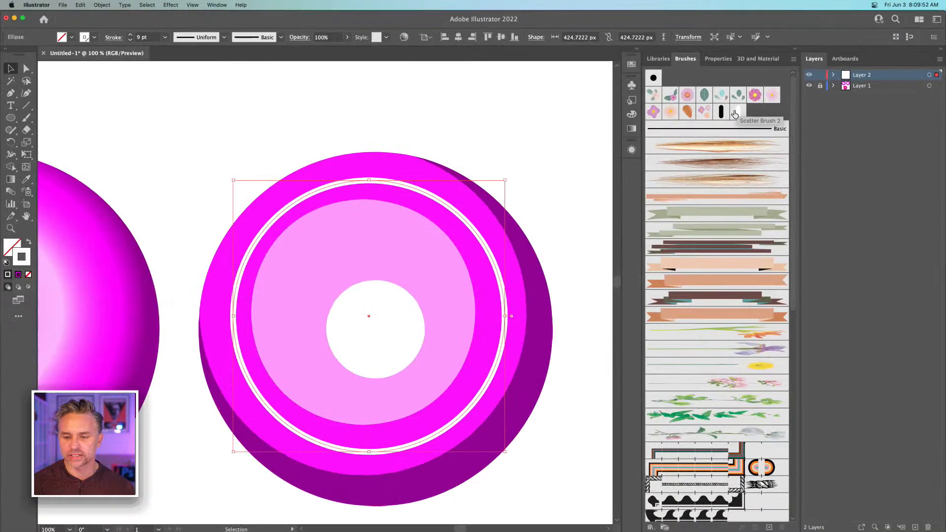
# Apply Scatter Brush 2 to the circle and set its stroke weight to 0.75 pt
pyautogui.click(675, 165)
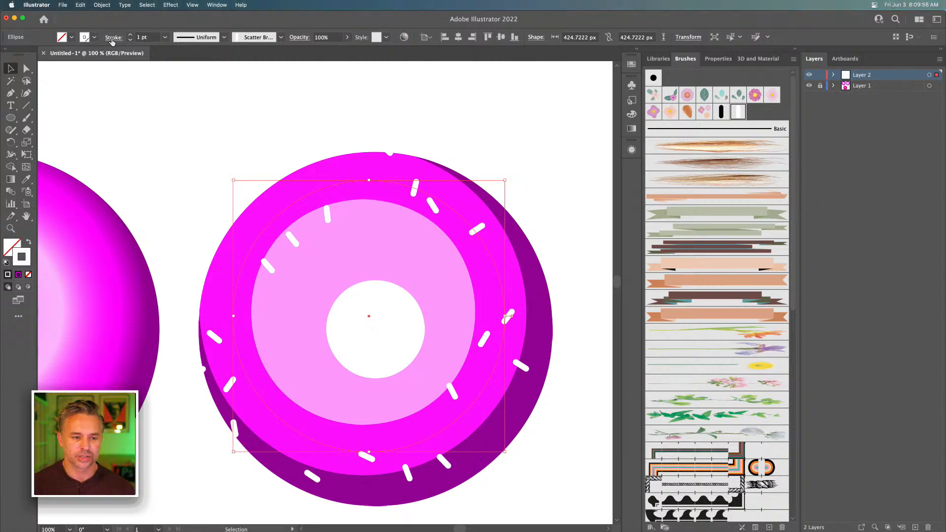
pyautogui.click(131, 40)
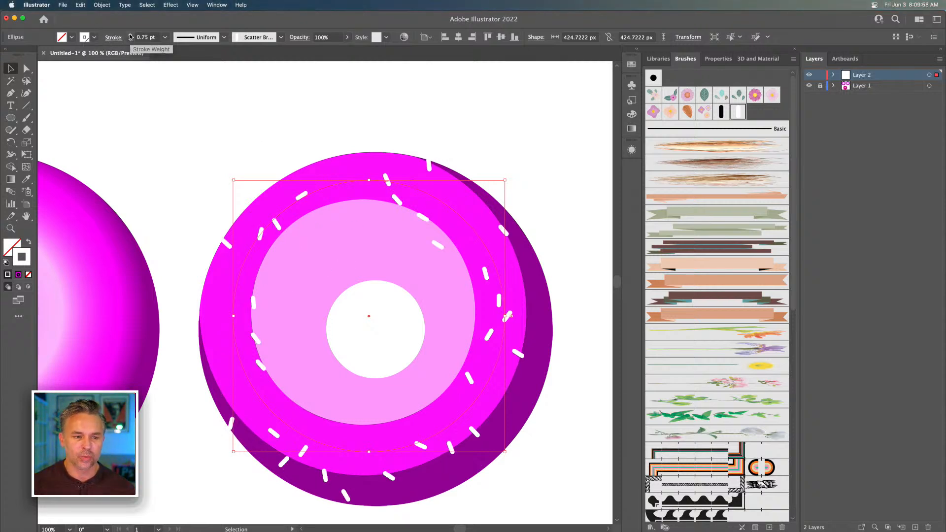
pyautogui.click(130, 35)
pyautogui.click(130, 40)
pyautogui.click(130, 40)
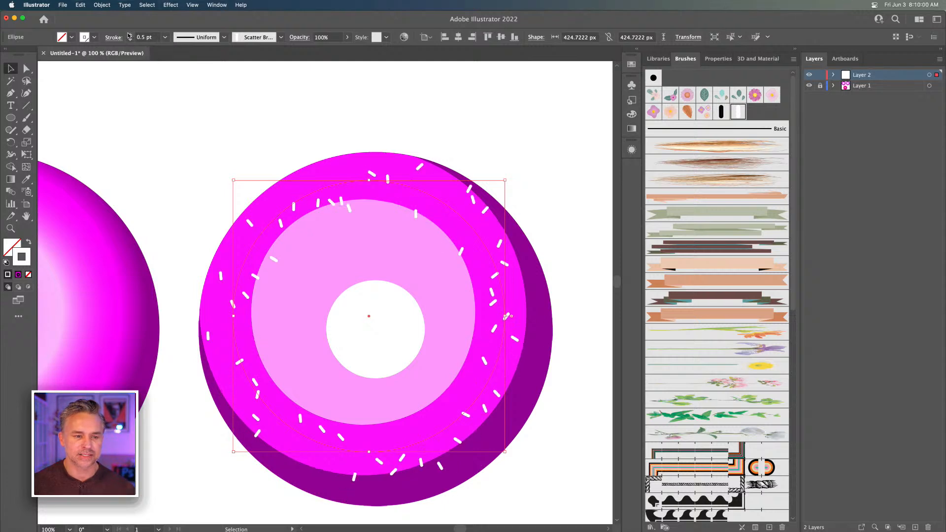
pyautogui.click(130, 35)
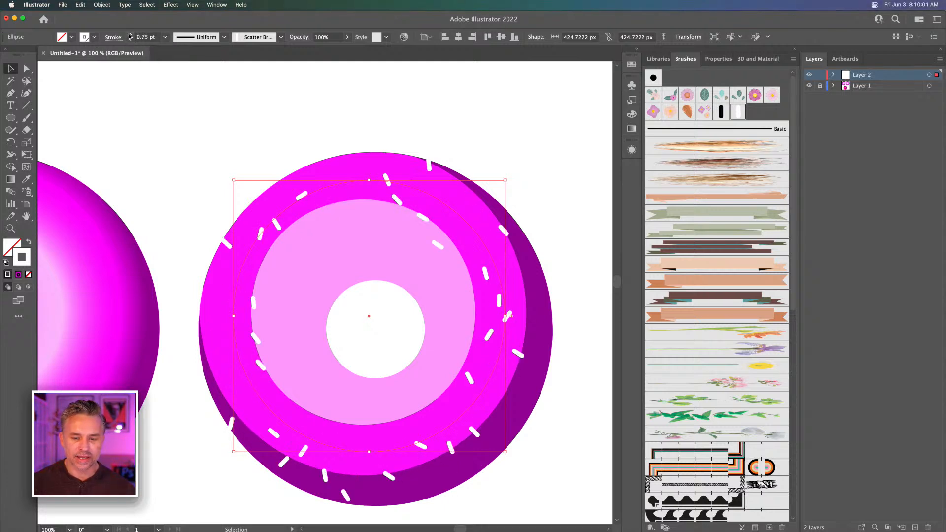
# Change Scatter Brush 2's random spacing range to 43% to 54% and apply the change to existing strokes
pyautogui.doubleClick(738, 113)
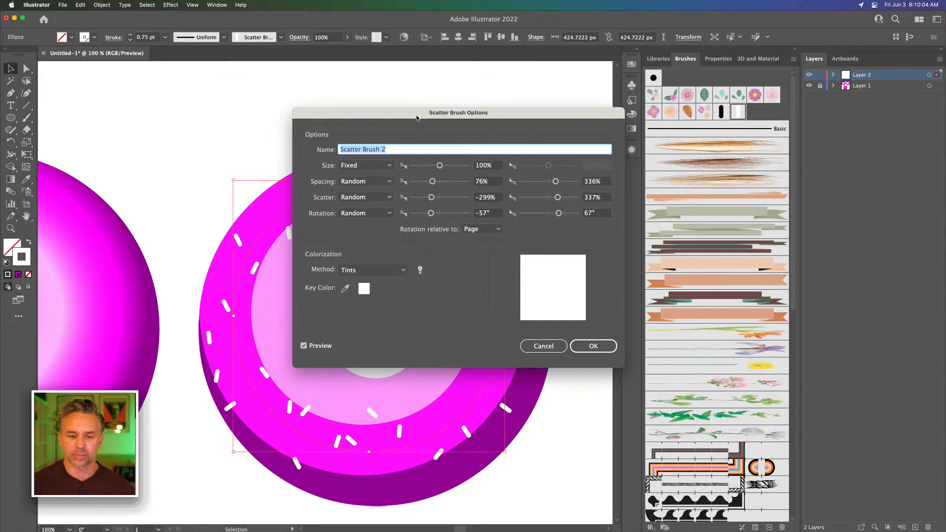
pyautogui.moveTo(416, 118); pyautogui.dragTo(583, 167)
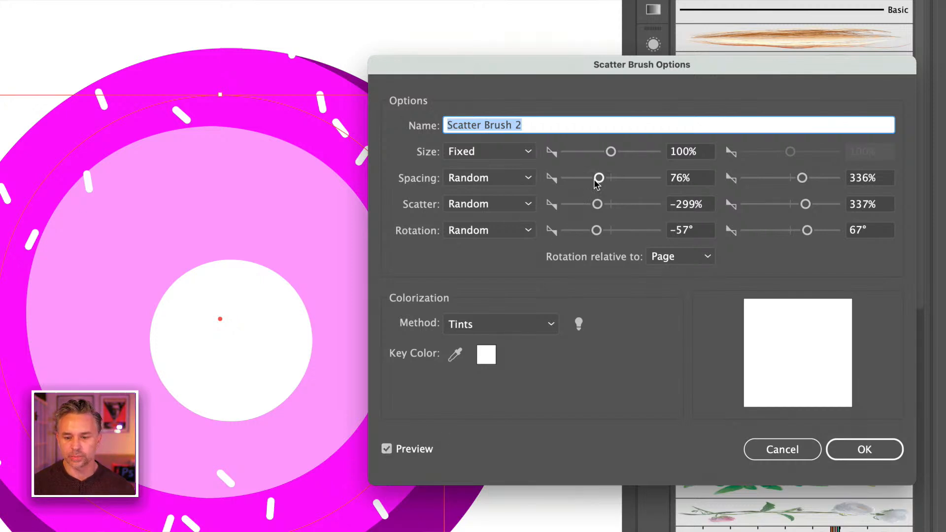
pyautogui.moveTo(598, 179); pyautogui.dragTo(578, 182)
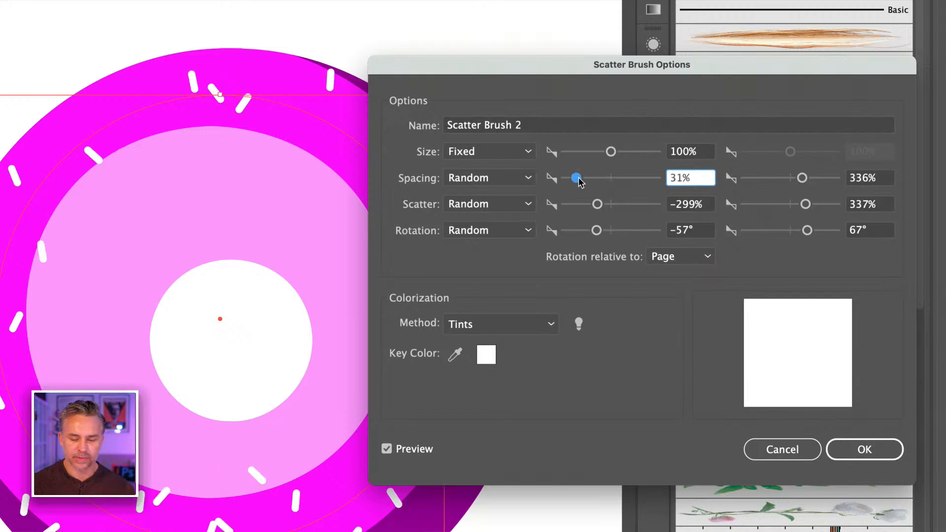
pyautogui.moveTo(805, 178); pyautogui.dragTo(771, 181)
pyautogui.moveTo(575, 180)
pyautogui.mouseDown()
pyautogui.moveTo(609, 182)
pyautogui.moveTo(582, 182)
pyautogui.mouseUp()
pyautogui.moveTo(776, 182); pyautogui.dragTo(768, 182)
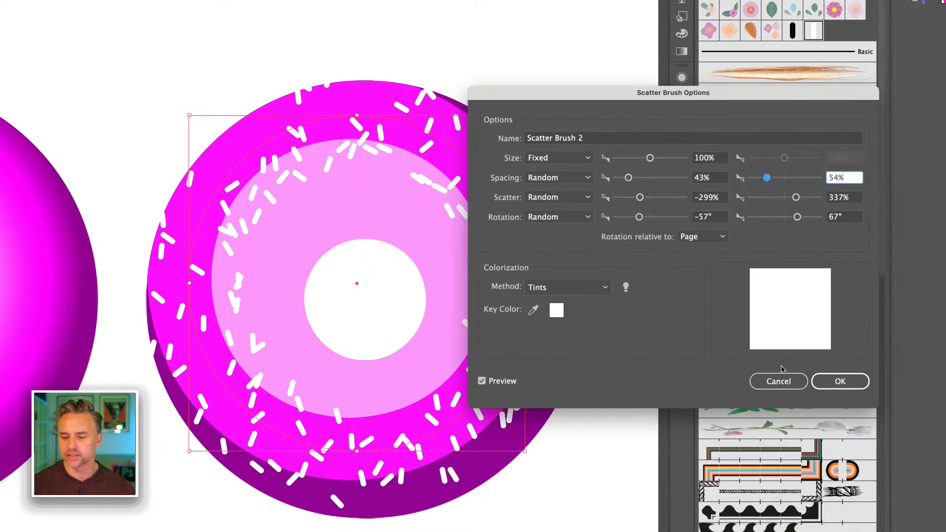
pyautogui.click(828, 382)
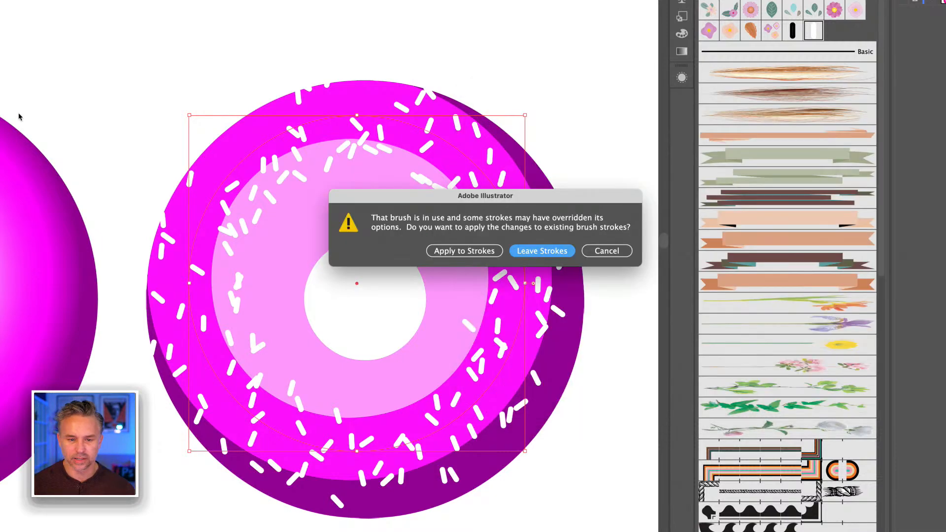
pyautogui.click(454, 252)
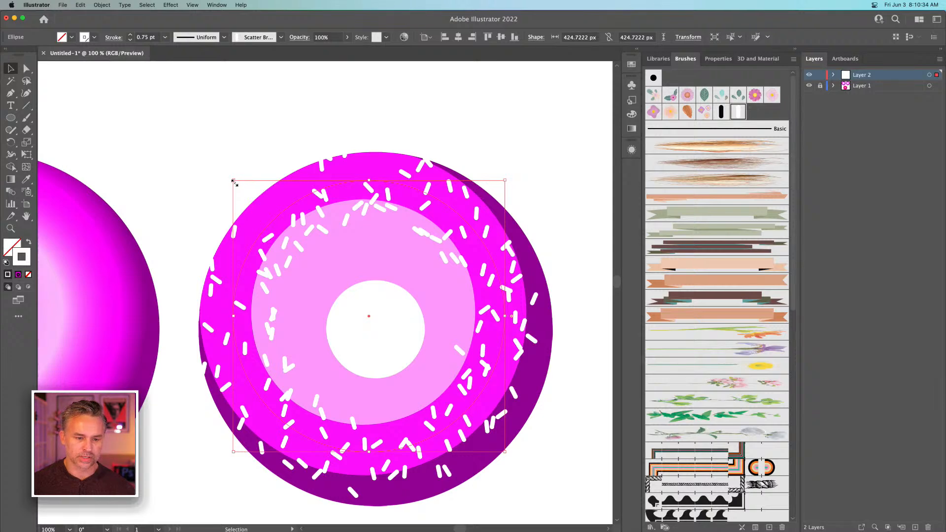
# Shrink the sprinkle circle to about 359 px across and place a copy of it over the shaded ring
pyautogui.moveTo(234, 181)
pyautogui.mouseDown()
pyautogui.moveTo(252, 205)
pyautogui.moveTo(239, 196)
pyautogui.moveTo(243, 205)
pyautogui.mouseUp()
pyautogui.moveTo(159, 135); pyautogui.dragTo(353, 153)
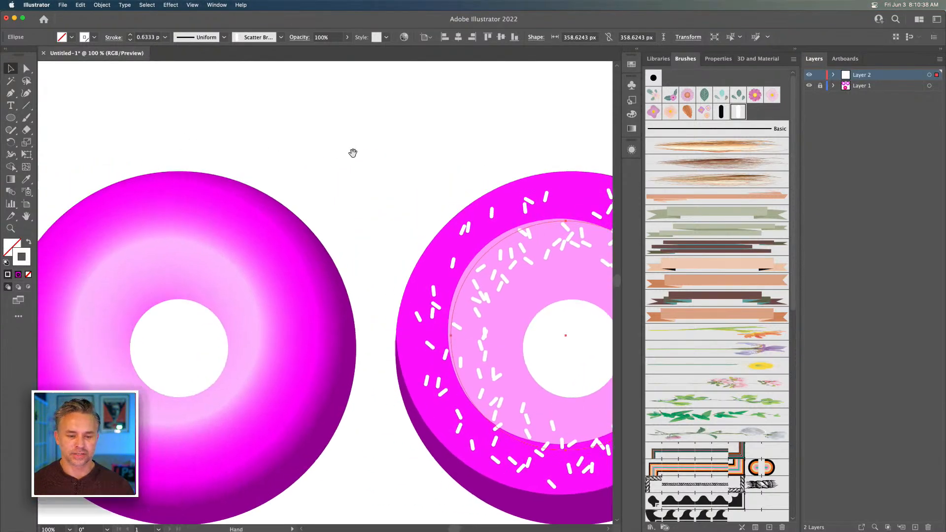
pyautogui.moveTo(477, 286); pyautogui.dragTo(90, 278)
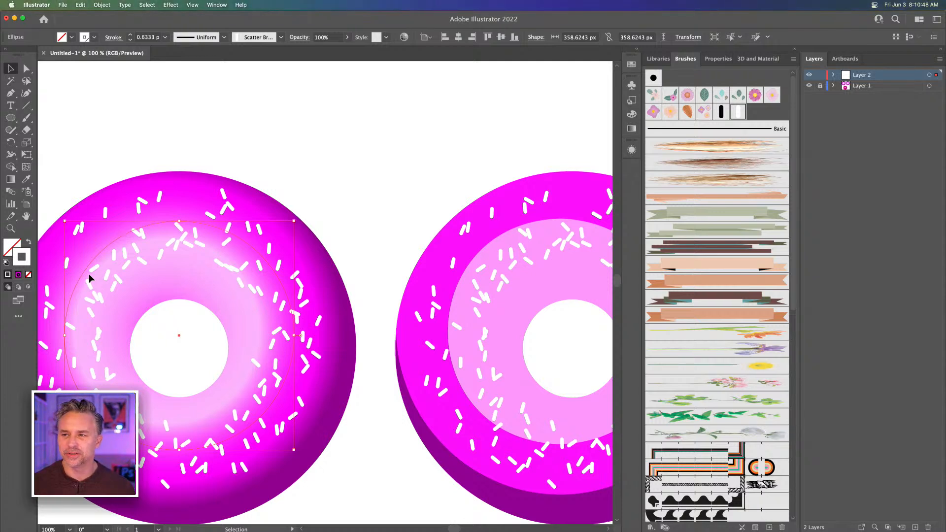
# Place a copy of the sprinkle circle between the two rings and rotate the copy about 45 degrees
pyautogui.moveTo(150, 262); pyautogui.dragTo(233, 201)
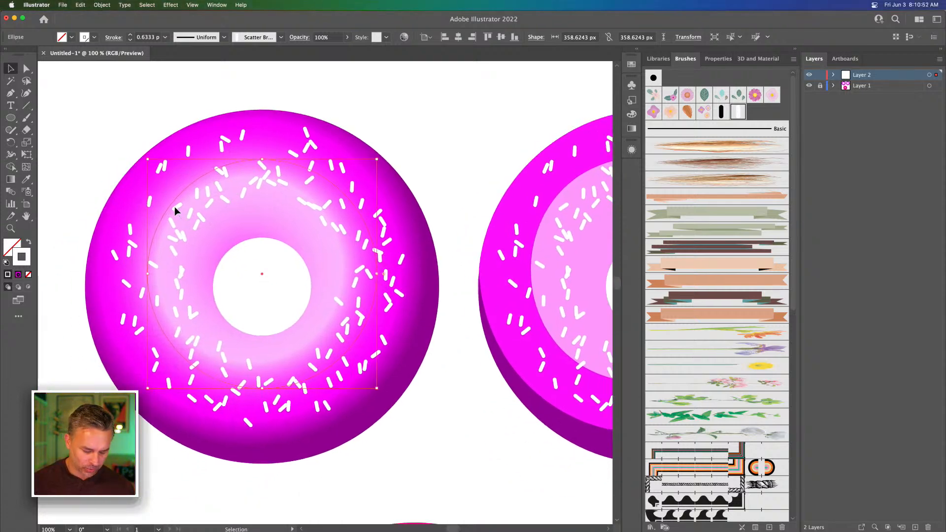
pyautogui.moveTo(174, 205); pyautogui.dragTo(400, 242)
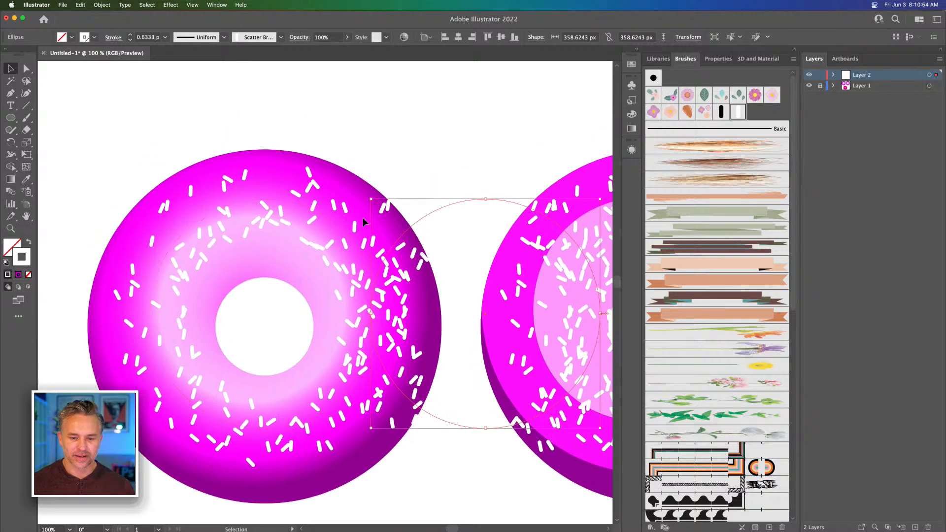
pyautogui.moveTo(369, 196); pyautogui.dragTo(463, 179)
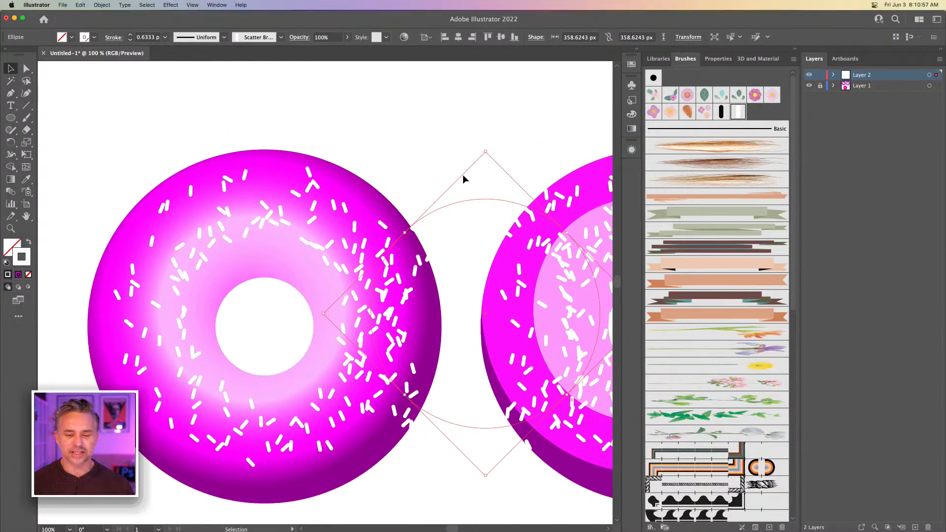
# Set Scatter Brush 2's colorization method to Tints and apply the change to existing strokes
pyautogui.doubleClick(738, 113)
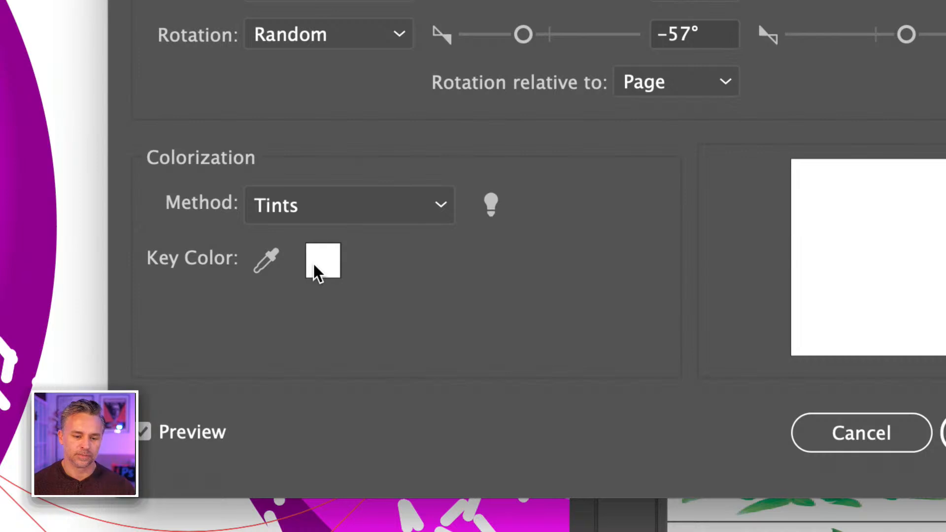
pyautogui.click(283, 205)
pyautogui.click(326, 288)
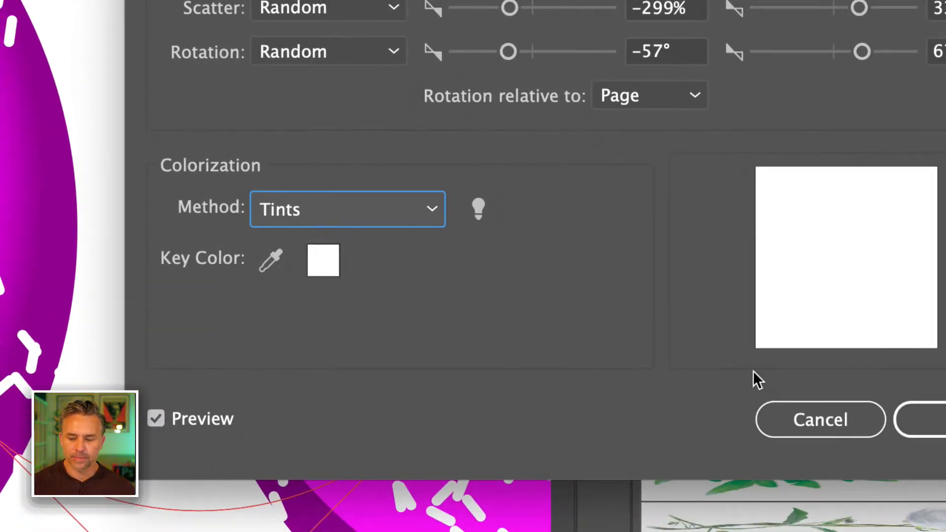
pyautogui.click(944, 432)
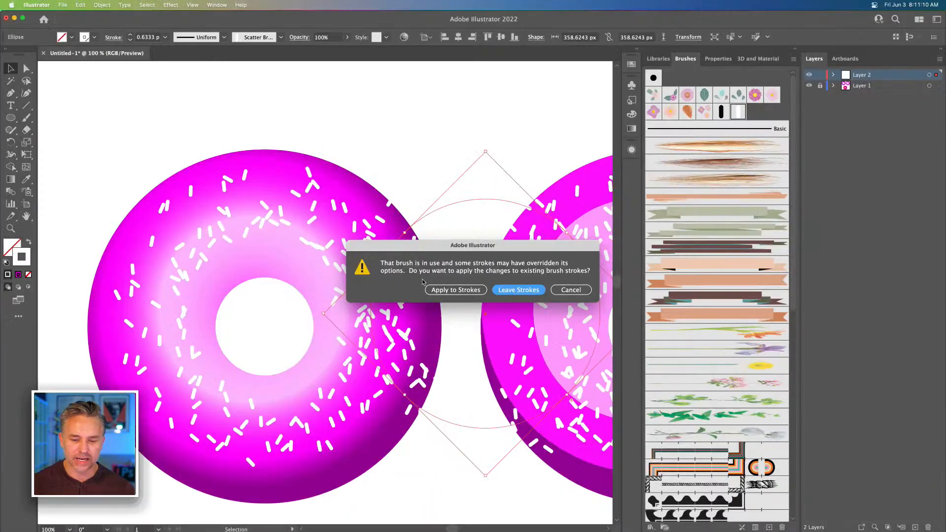
pyautogui.click(443, 288)
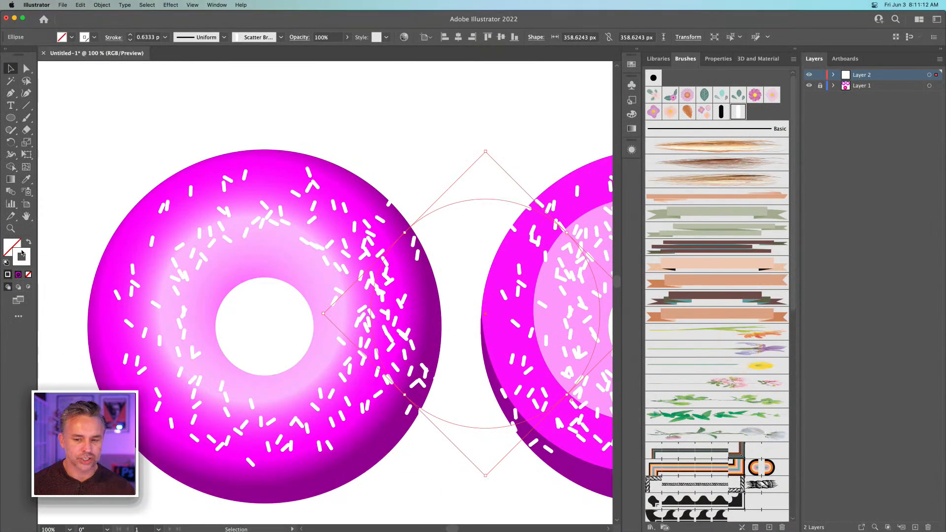
# Set the rotated circle copy's stroke color to golden yellow and move the circle slightly upward
pyautogui.click(637, 49)
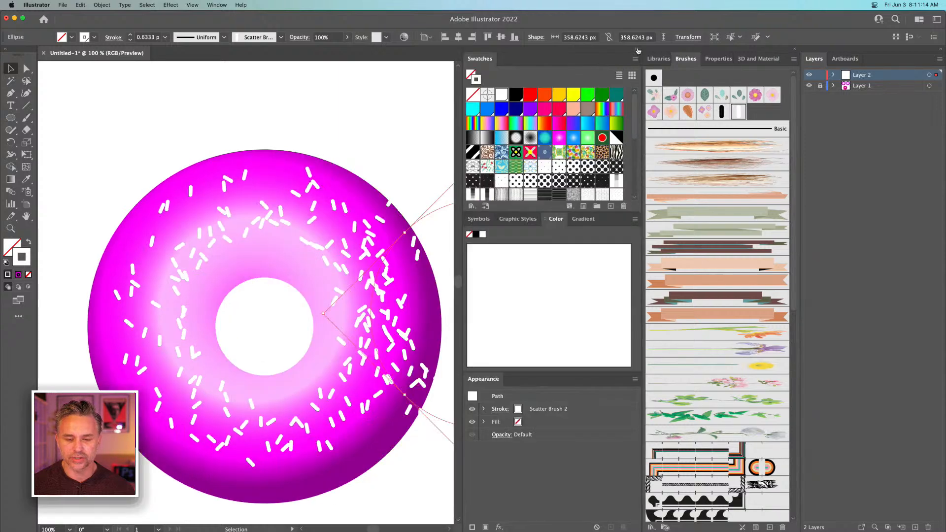
pyautogui.click(559, 96)
pyautogui.hscroll(6, 212, 183)
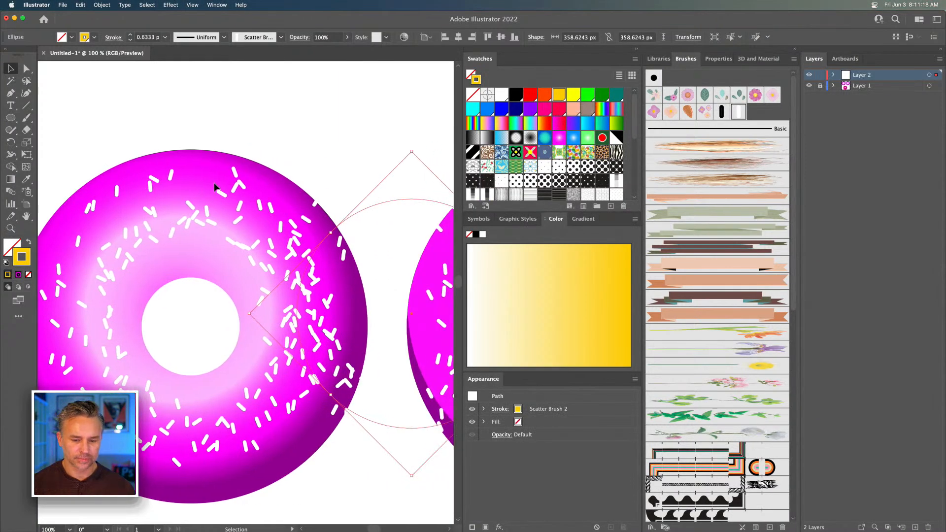
pyautogui.hscroll(2, 227, 184)
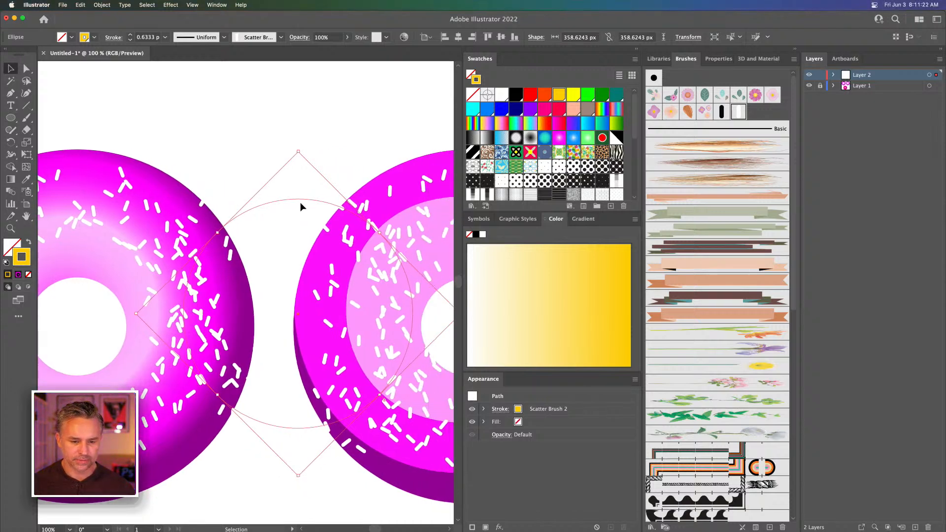
pyautogui.click(201, 269)
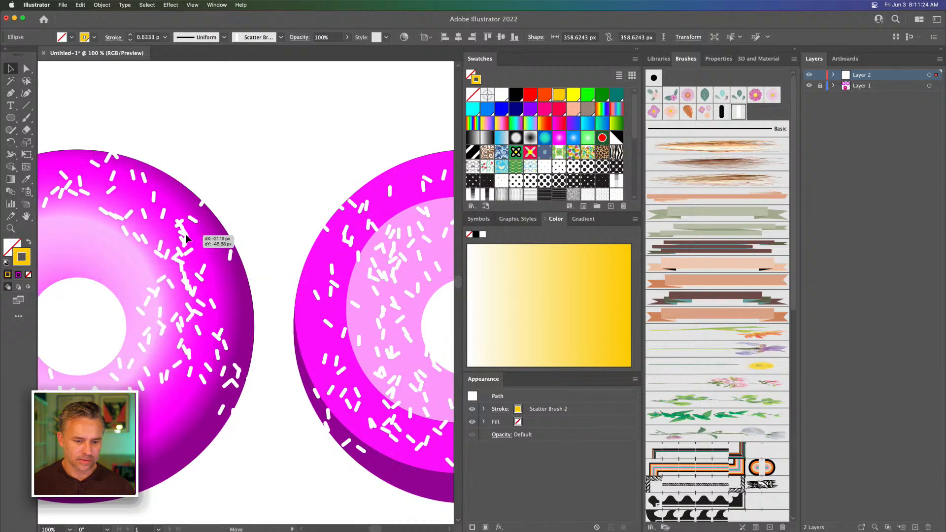
pyautogui.moveTo(230, 243)
pyautogui.mouseDown()
pyautogui.moveTo(212, 210)
pyautogui.moveTo(217, 231)
pyautogui.mouseUp()
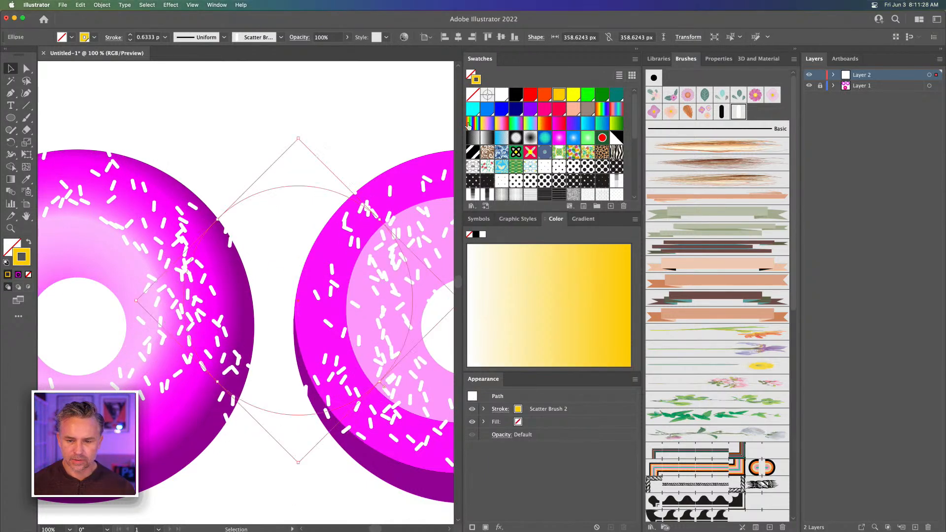
# Set the rotated circle copy's stroke color to the purple swatch C=75 M=100 Y=0 K=0
pyautogui.click(528, 100)
pyautogui.click(527, 110)
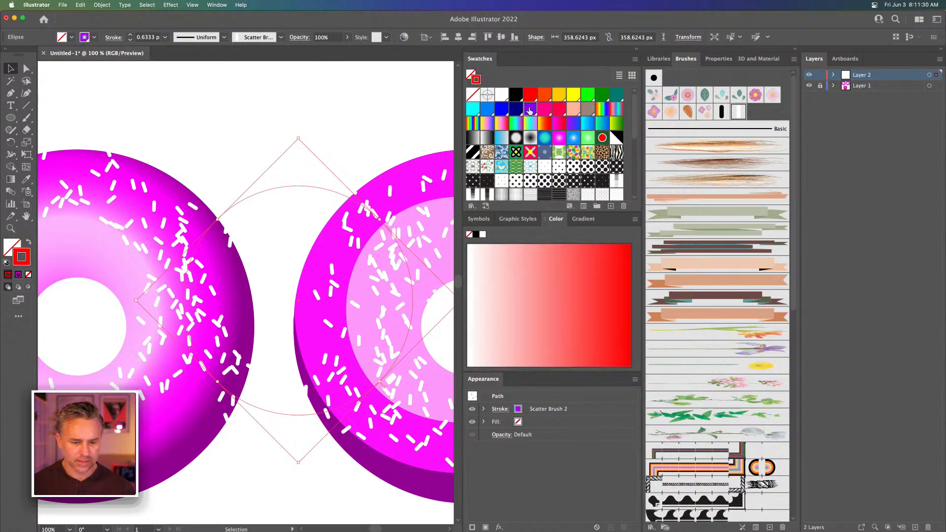
pyautogui.press('super+z')
pyautogui.click(527, 110)
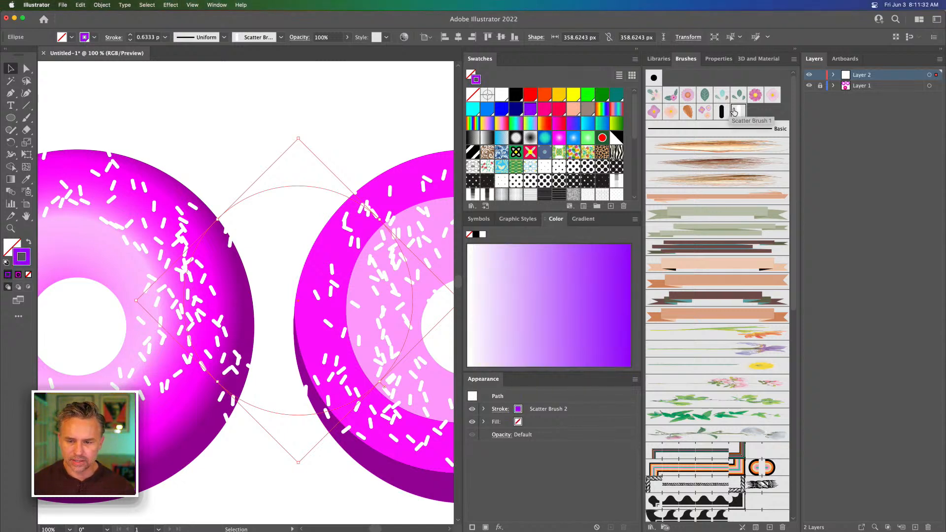
# Change Scatter Brush 2's colorization method to Hue Shift and apply the change to existing strokes
pyautogui.click(734, 112)
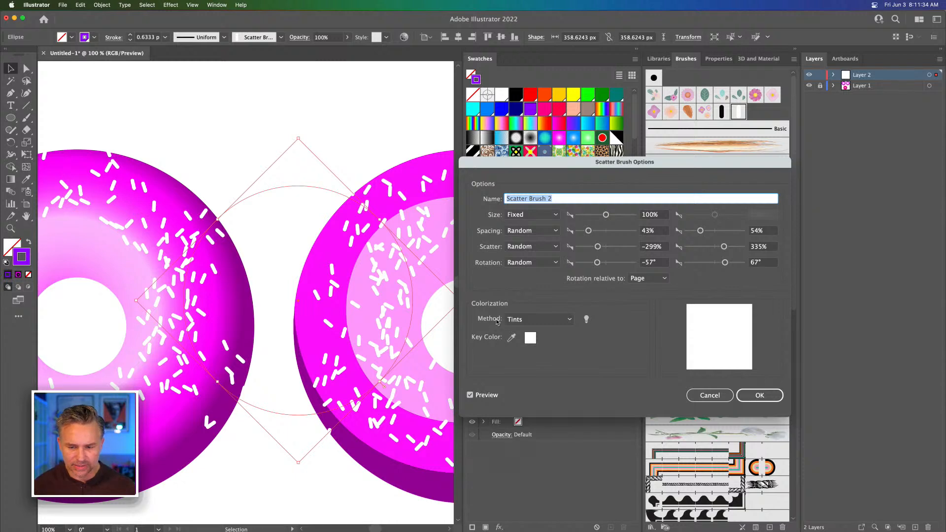
pyautogui.click(512, 338)
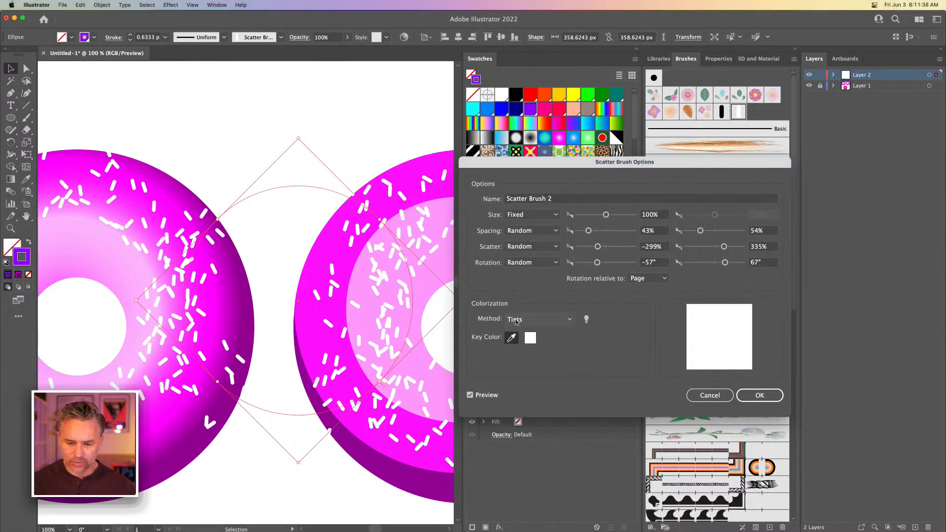
pyautogui.click(530, 319)
pyautogui.click(538, 355)
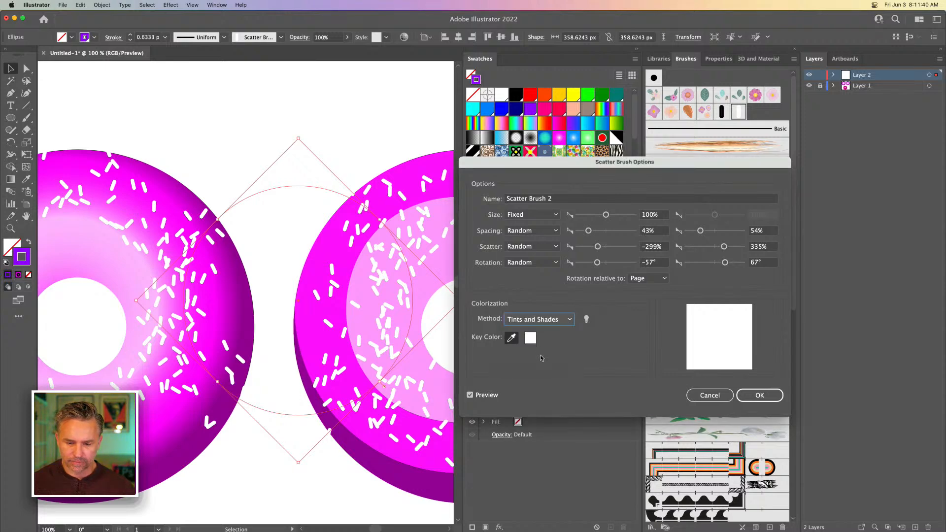
pyautogui.click(536, 325)
pyautogui.click(530, 365)
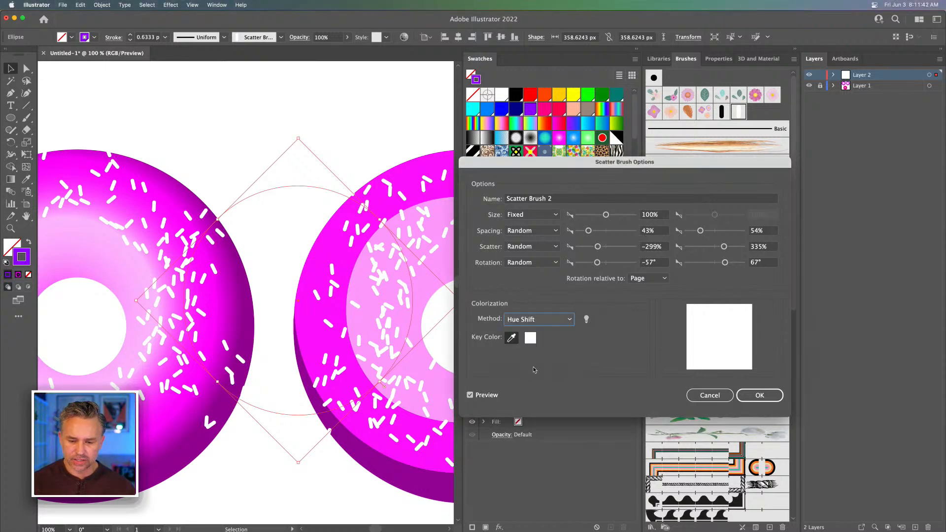
pyautogui.click(770, 397)
pyautogui.click(452, 293)
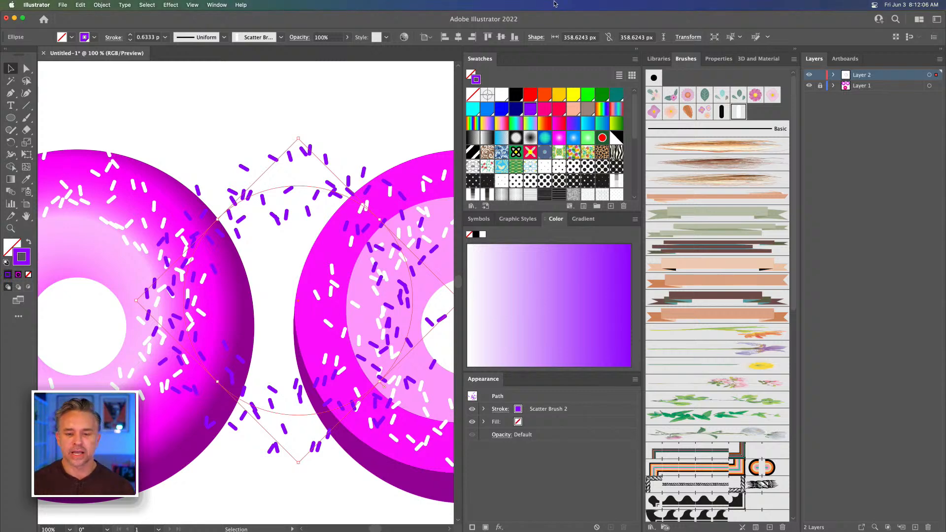
# Try several stroke colors on the circle between the rings, settle on golden yellow, and move the circle onto the shaded ring
pyautogui.click(545, 97)
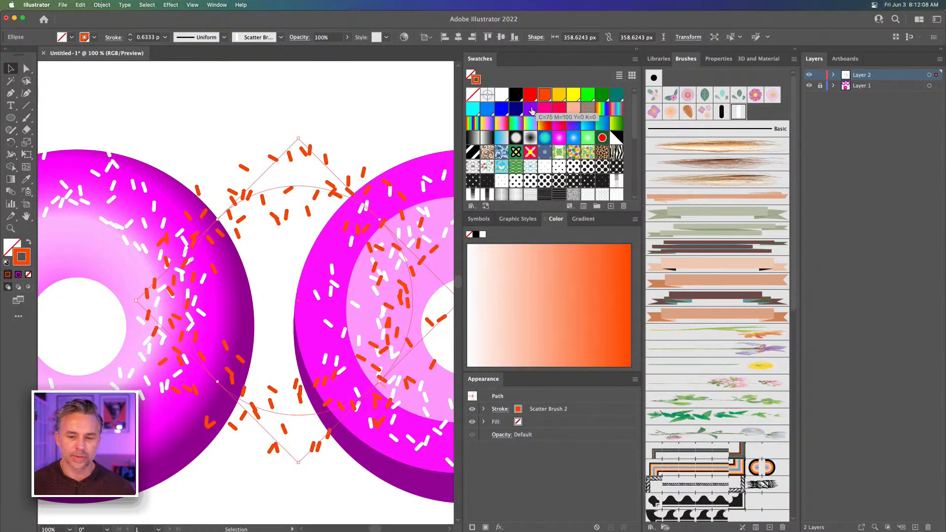
pyautogui.click(531, 110)
pyautogui.click(531, 97)
pyautogui.click(559, 97)
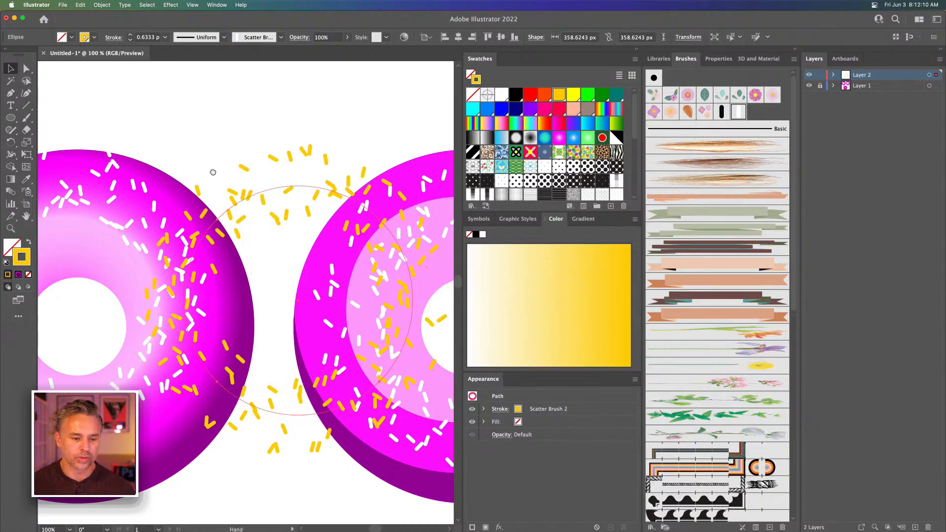
pyautogui.hscroll(-5, 362, 192)
pyautogui.moveTo(381, 207)
pyautogui.mouseDown()
pyautogui.moveTo(172, 207)
pyautogui.moveTo(157, 212)
pyautogui.moveTo(162, 223)
pyautogui.mouseUp()
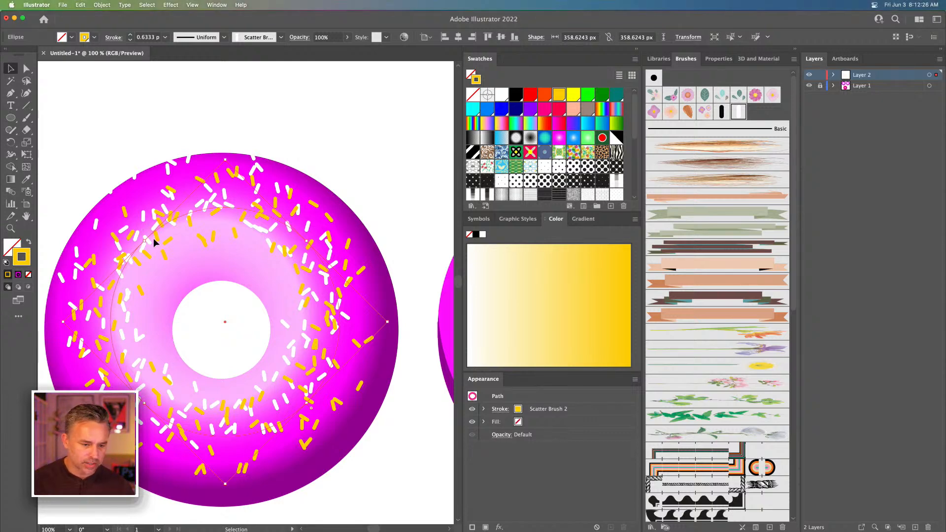
# Place a copy of the yellow sprinkle circle beside the original on the shaded ring and rotate the copy clockwise
pyautogui.moveTo(152, 235)
pyautogui.mouseDown()
pyautogui.moveTo(257, 240)
pyautogui.moveTo(227, 241)
pyautogui.mouseUp()
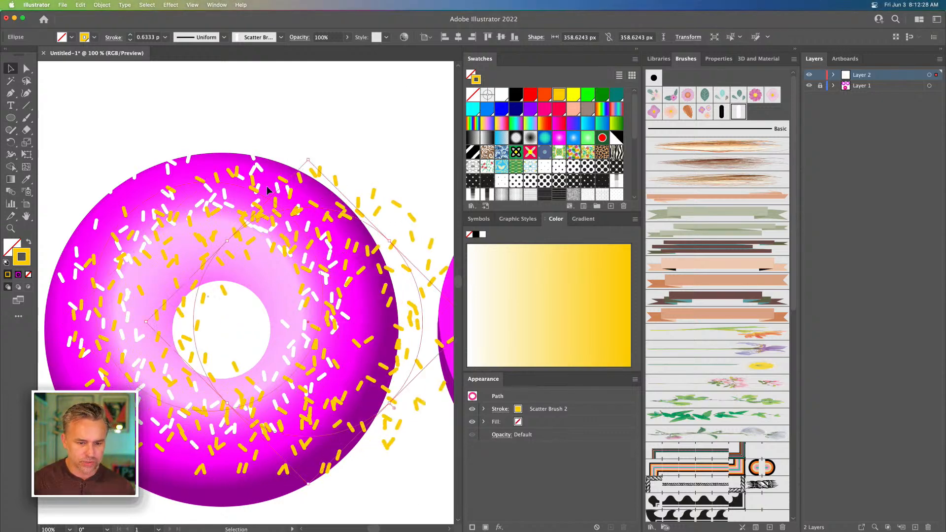
pyautogui.click(303, 158)
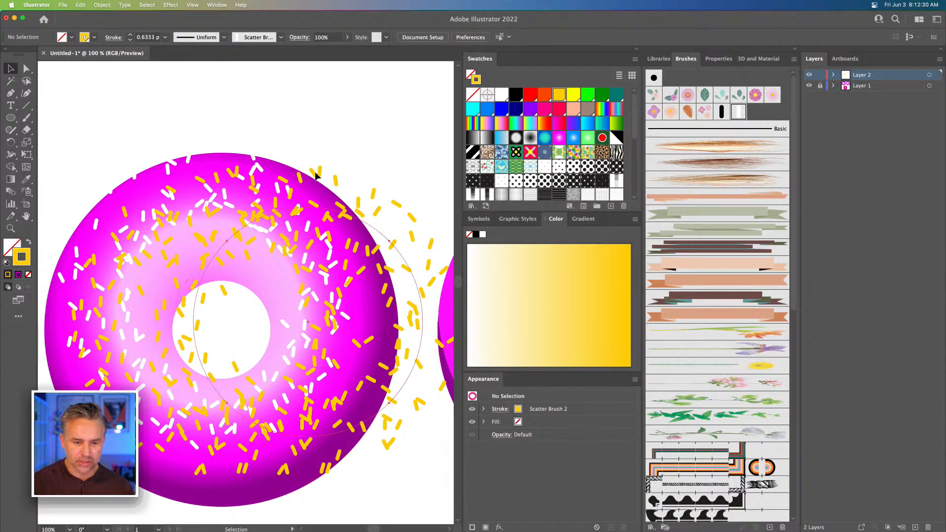
pyautogui.click(316, 173)
pyautogui.moveTo(308, 157); pyautogui.dragTo(414, 199)
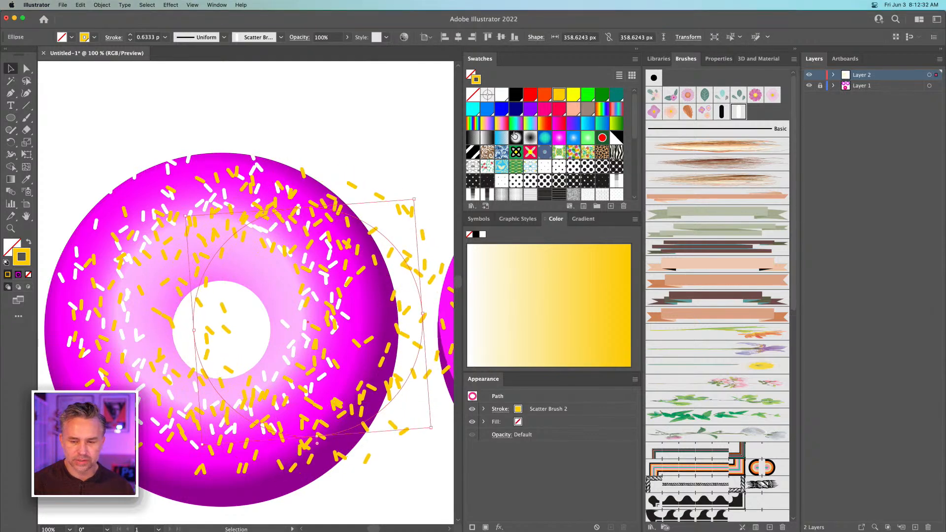
# Set the new circle copy's stroke color to dark brown, move it over the shaded ring's other sprinkles, and deselect it
pyautogui.scroll(-5, 589, 109)
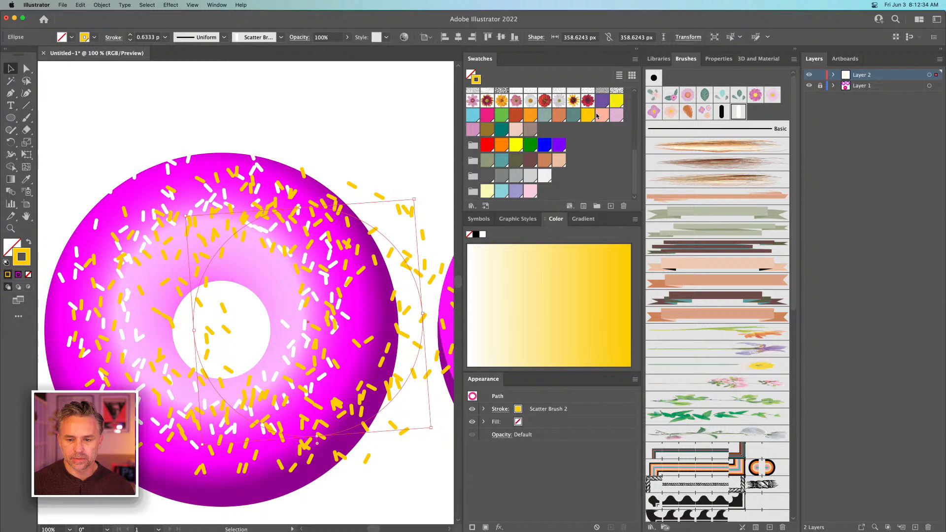
pyautogui.click(530, 160)
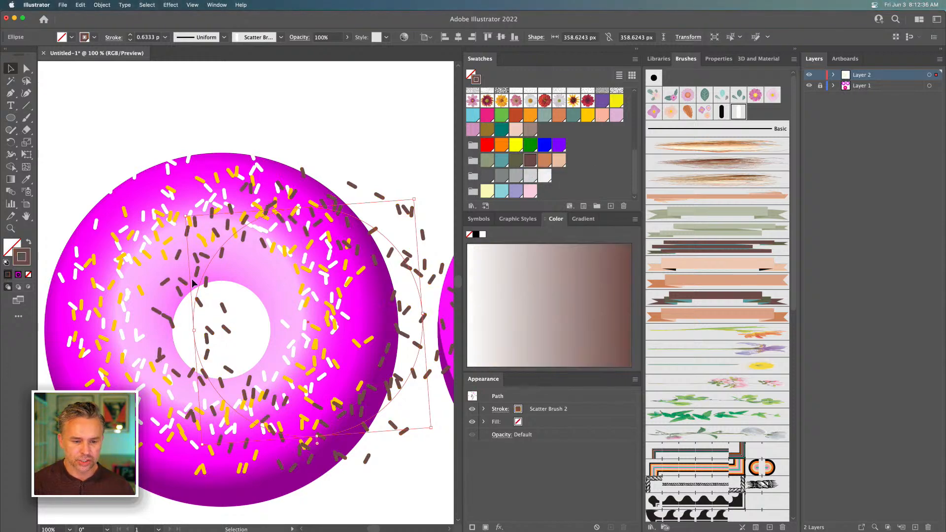
pyautogui.moveTo(216, 256); pyautogui.dragTo(132, 260)
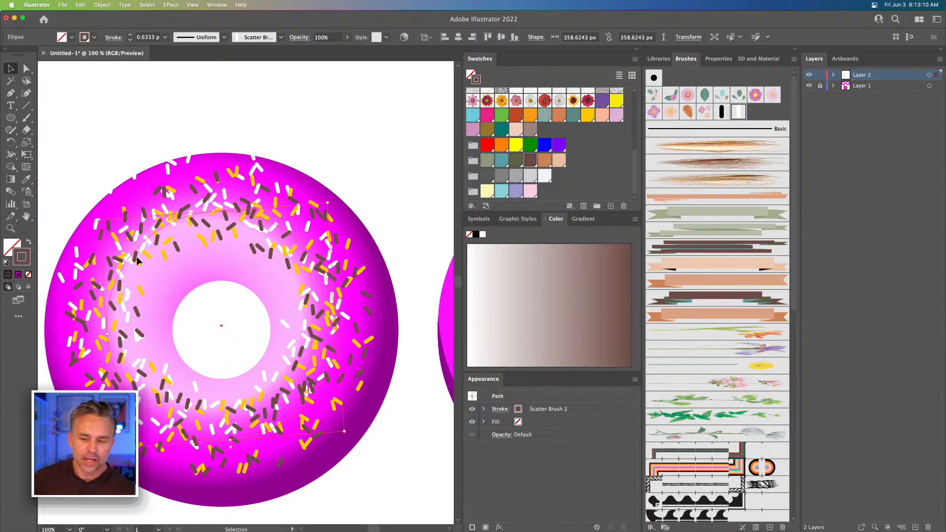
pyautogui.click(315, 140)
# Expand the fill and stroke of the rounded white line above the flat-color donut
pyautogui.press('space')
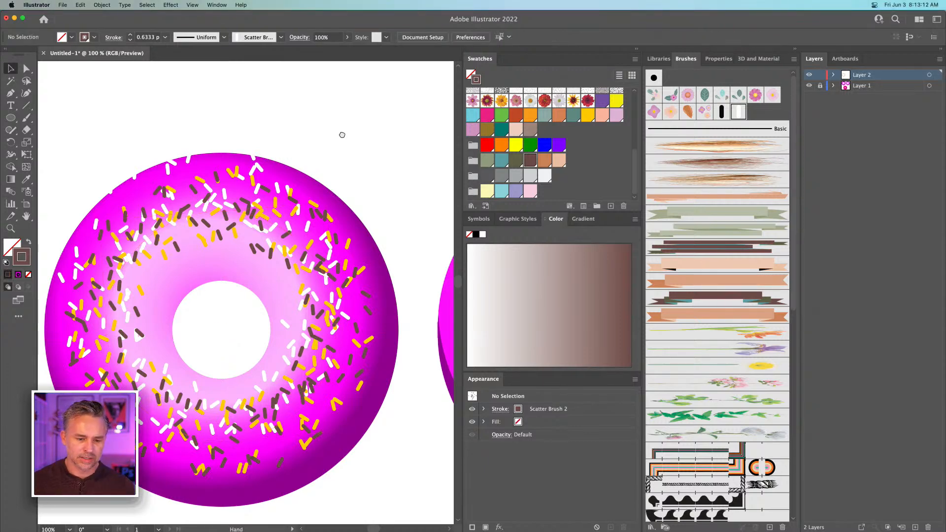
pyautogui.moveTo(342, 135); pyautogui.dragTo(44, 196)
pyautogui.moveTo(252, 171)
pyautogui.mouseDown()
pyautogui.moveTo(213, 197)
pyautogui.moveTo(392, 89)
pyautogui.moveTo(545, 82)
pyautogui.moveTo(575, 98)
pyautogui.moveTo(105, 147)
pyautogui.moveTo(239, 142)
pyautogui.mouseUp()
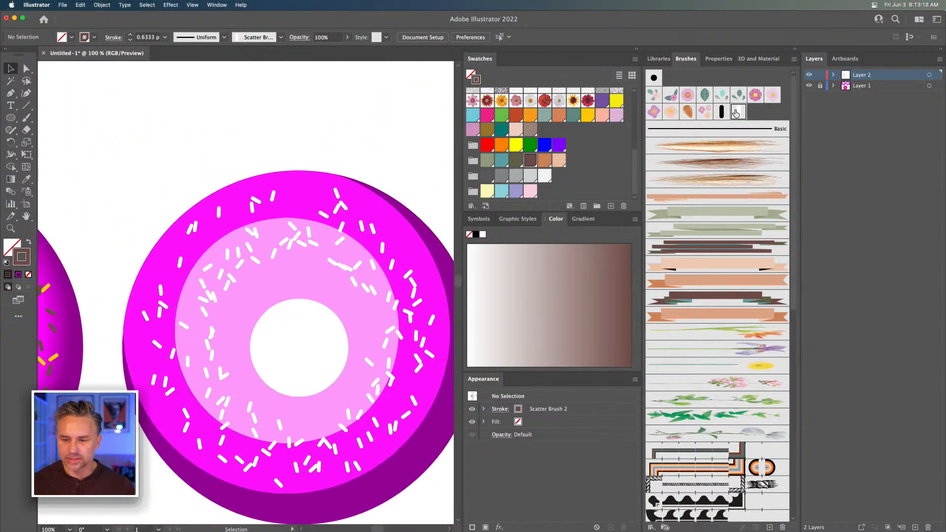
pyautogui.click(370, 120)
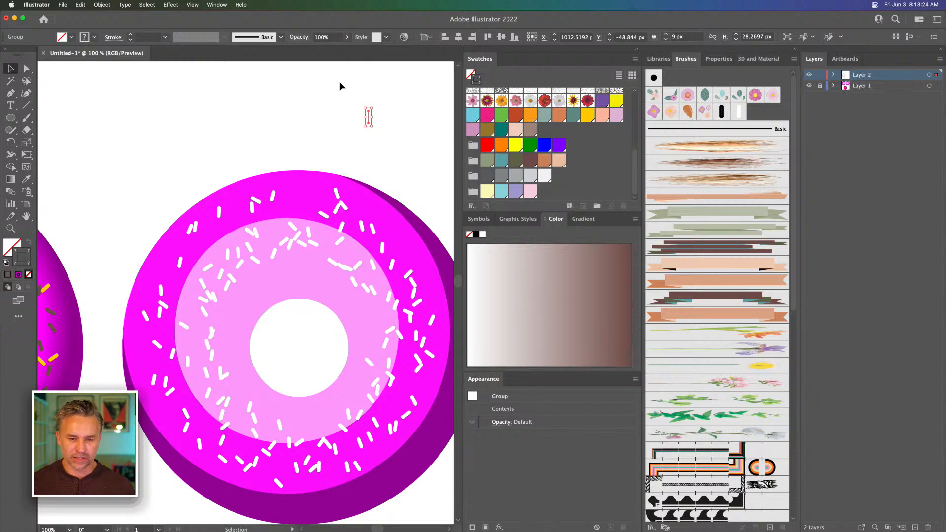
pyautogui.press('super+equal')
pyautogui.press('super+equal')
pyautogui.press('super+equal')
pyautogui.press('super+equal')
pyautogui.press('super+equal')
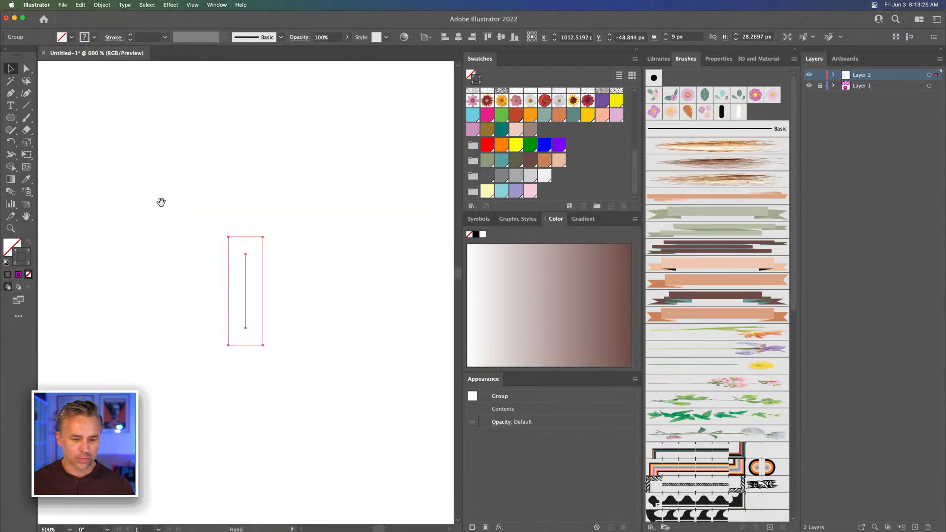
pyautogui.moveTo(161, 202); pyautogui.dragTo(249, 143)
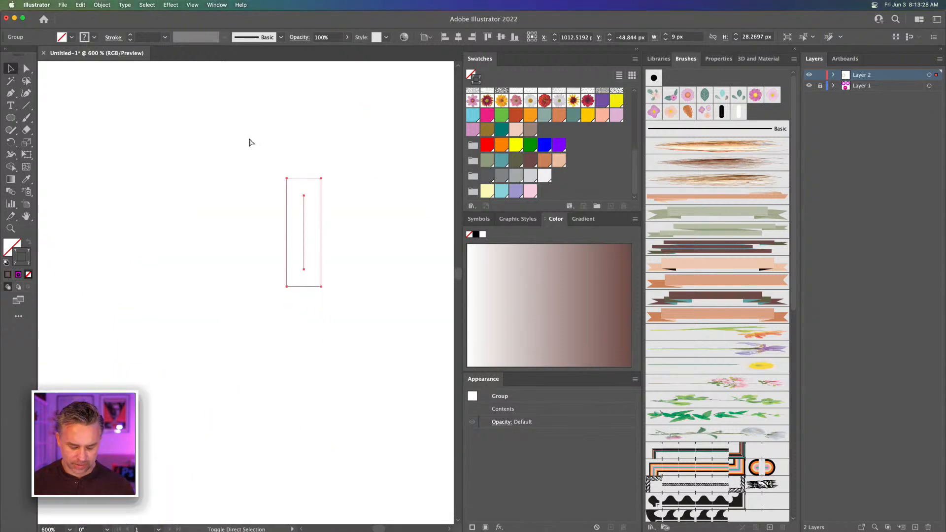
pyautogui.moveTo(234, 156); pyautogui.dragTo(253, 158)
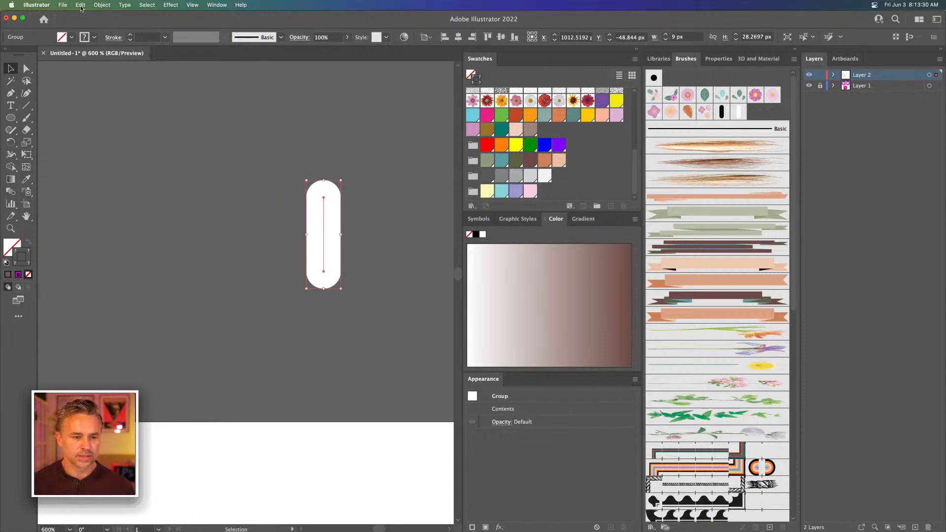
pyautogui.click(102, 5)
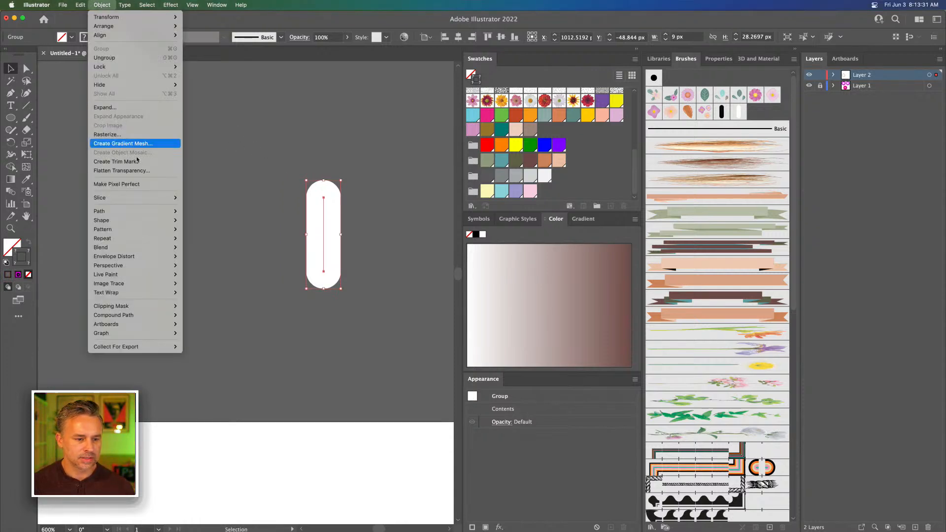
pyautogui.click(123, 108)
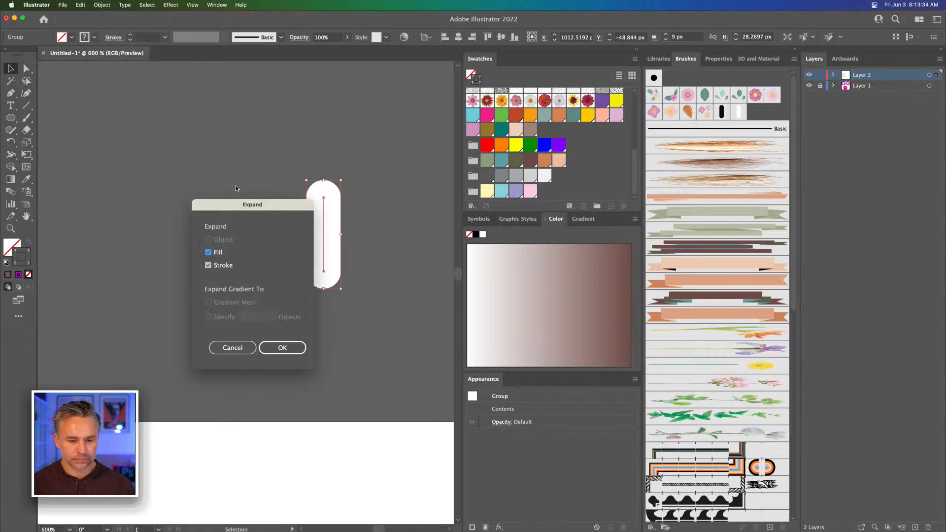
pyautogui.click(271, 346)
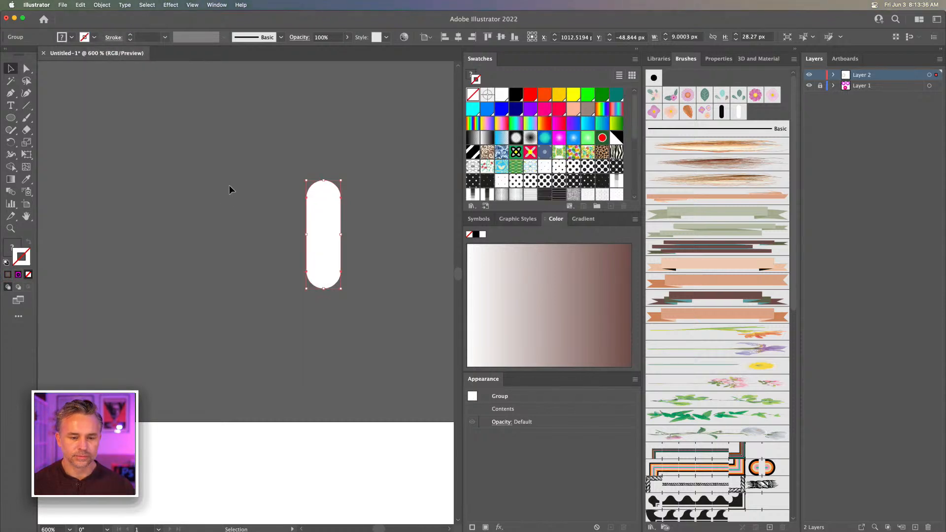
# Place a copy of the expanded white sprinkle shape up and to the left of the original
pyautogui.click(299, 296)
pyautogui.click(320, 266)
pyautogui.moveTo(321, 268); pyautogui.dragTo(277, 234)
# Apply a black 1 pt stroke to the lower-right sprinkle shape and ungroup it completely
pyautogui.click(317, 275)
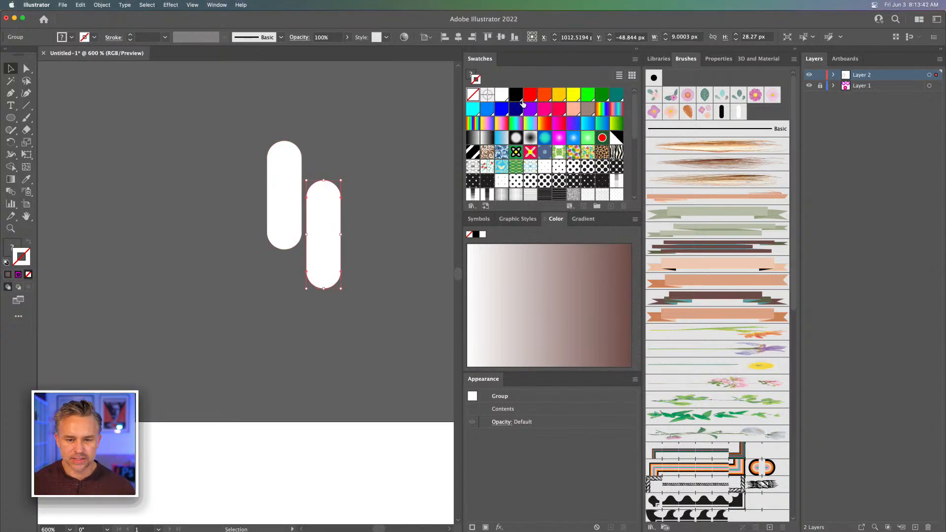
pyautogui.click(518, 97)
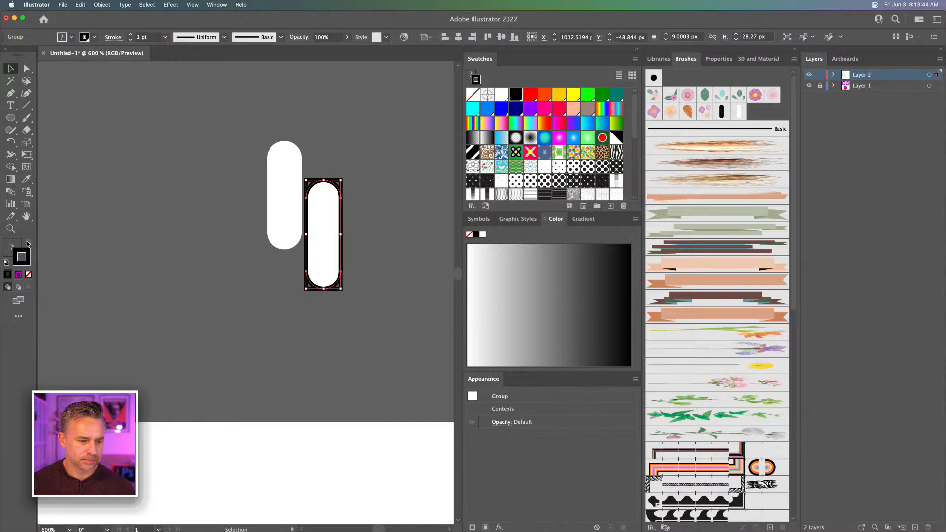
pyautogui.rightClick(319, 256)
pyautogui.click(336, 330)
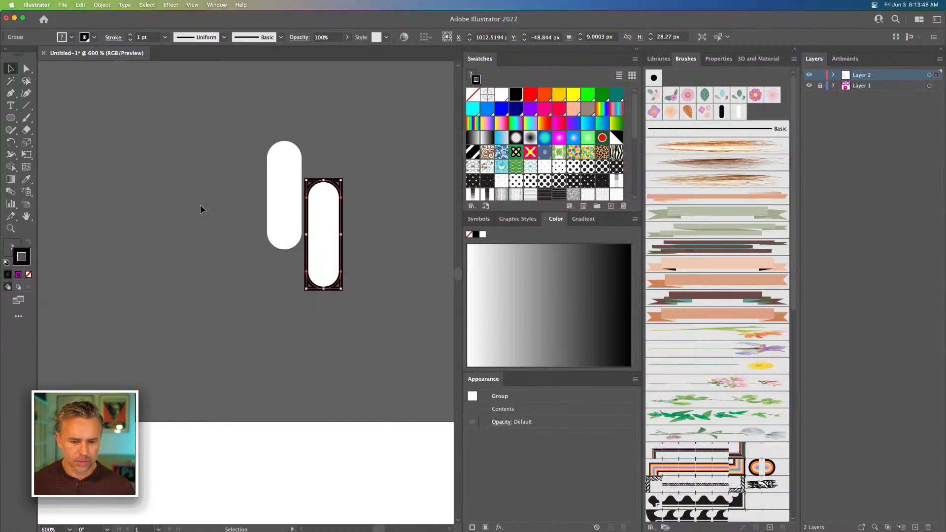
pyautogui.rightClick(318, 212)
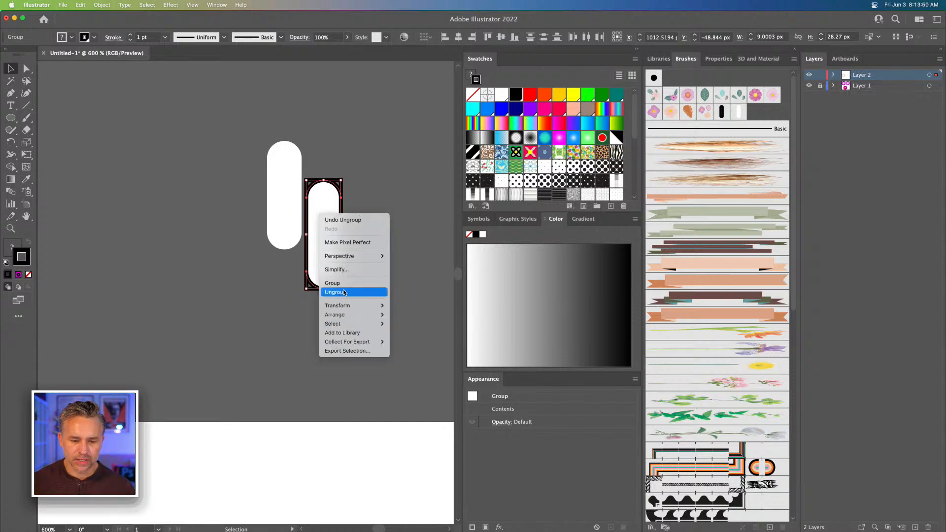
pyautogui.click(345, 291)
# Pull the black-outlined sprinkle slightly aside, swap its fill and stroke, and remove the stroke to leave it solid black
pyautogui.click(321, 241)
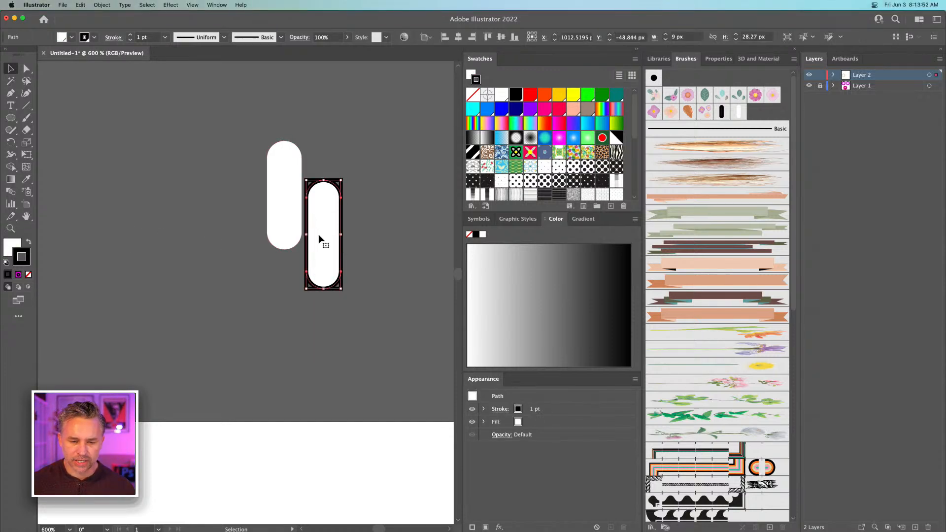
pyautogui.moveTo(327, 242)
pyautogui.mouseDown()
pyautogui.moveTo(388, 253)
pyautogui.moveTo(369, 238)
pyautogui.moveTo(340, 245)
pyautogui.mouseUp()
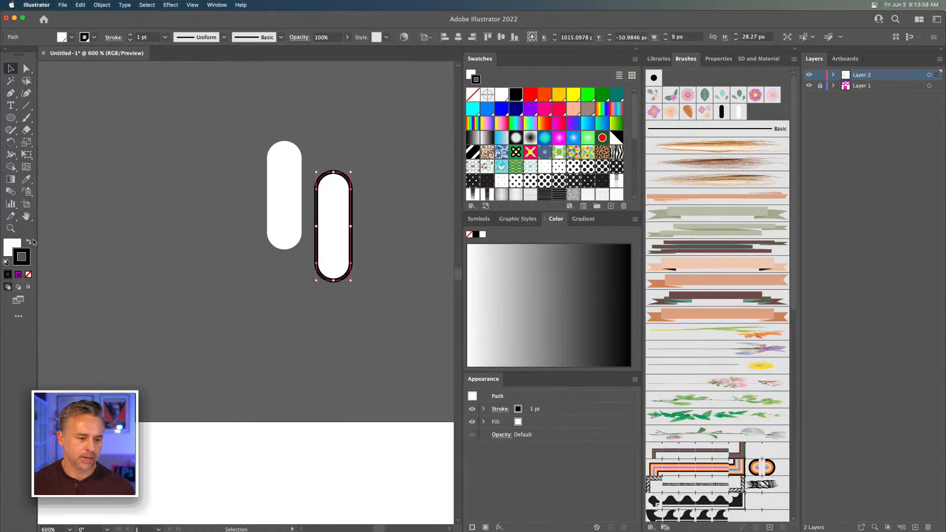
pyautogui.click(29, 242)
pyautogui.click(28, 275)
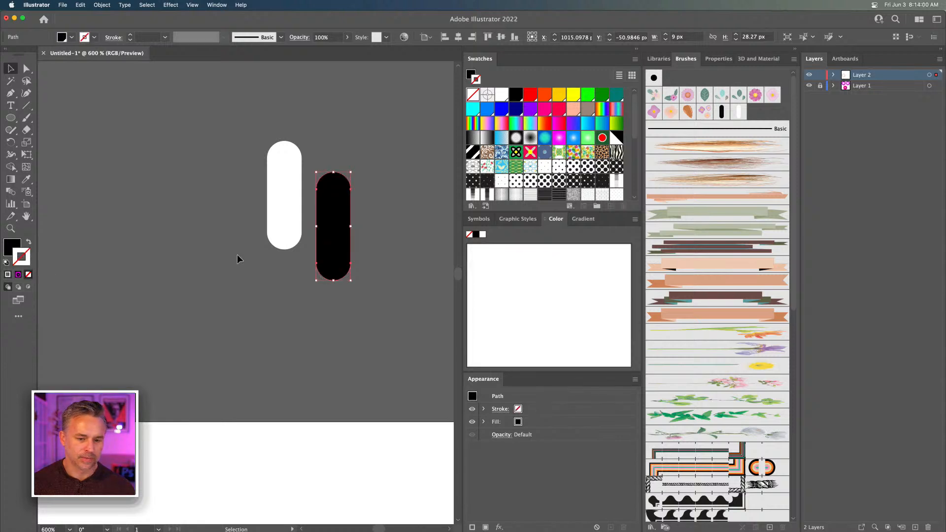
# Offset the black sprinkle behind the white one as a shadow and enlarge it to about 9.3 by 29.3 px
pyautogui.moveTo(333, 250); pyautogui.dragTo(302, 231)
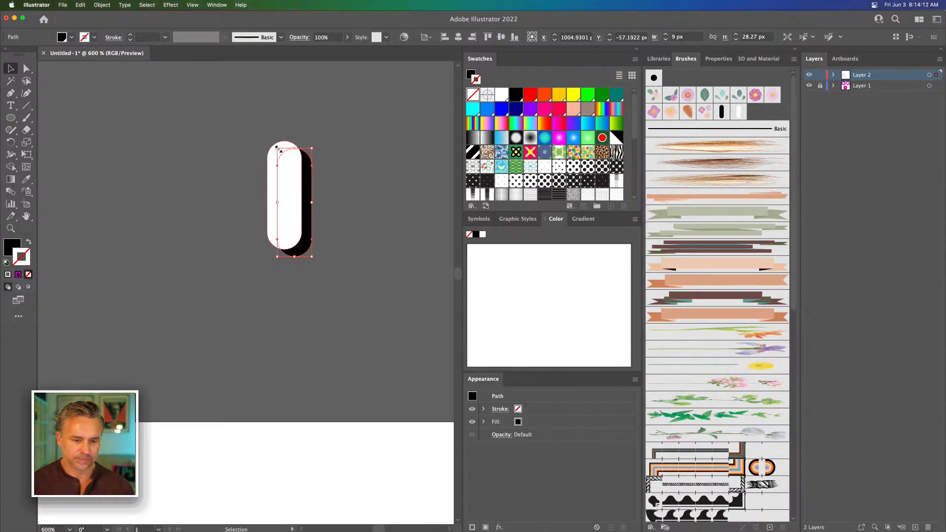
pyautogui.moveTo(278, 148); pyautogui.dragTo(276, 144)
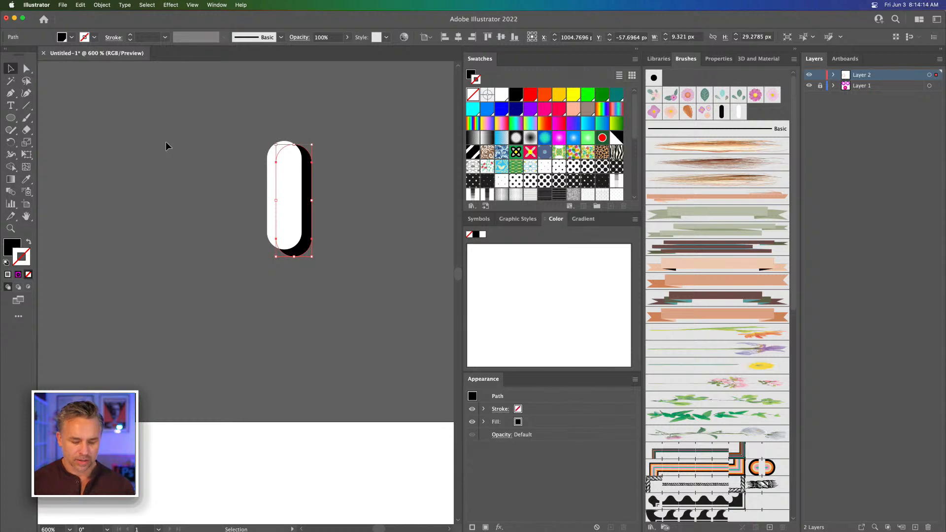
pyautogui.press('super+equal')
pyautogui.press('super+equal')
pyautogui.press('super+equal')
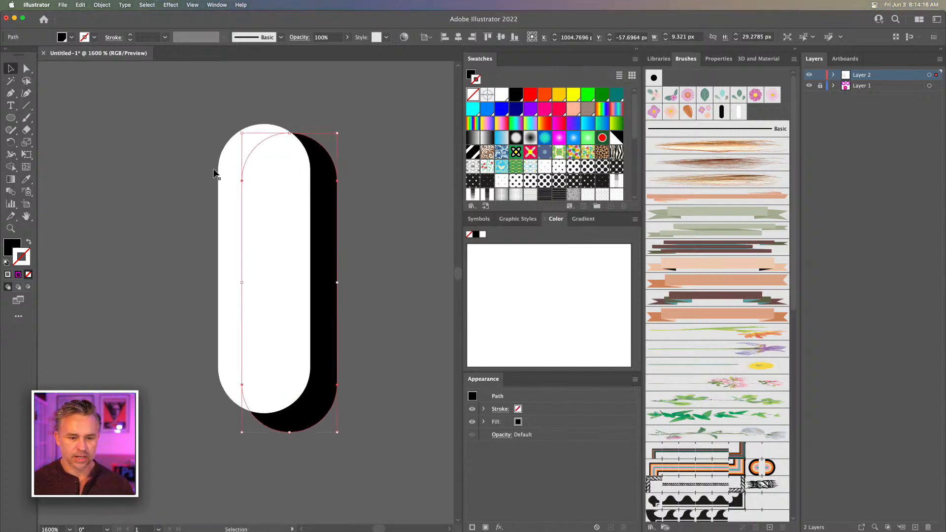
# Place a copy of the white sprinkle shape to the left of the white-and-black pair
pyautogui.click(169, 165)
pyautogui.click(234, 230)
pyautogui.moveTo(251, 227); pyautogui.dragTo(291, 229)
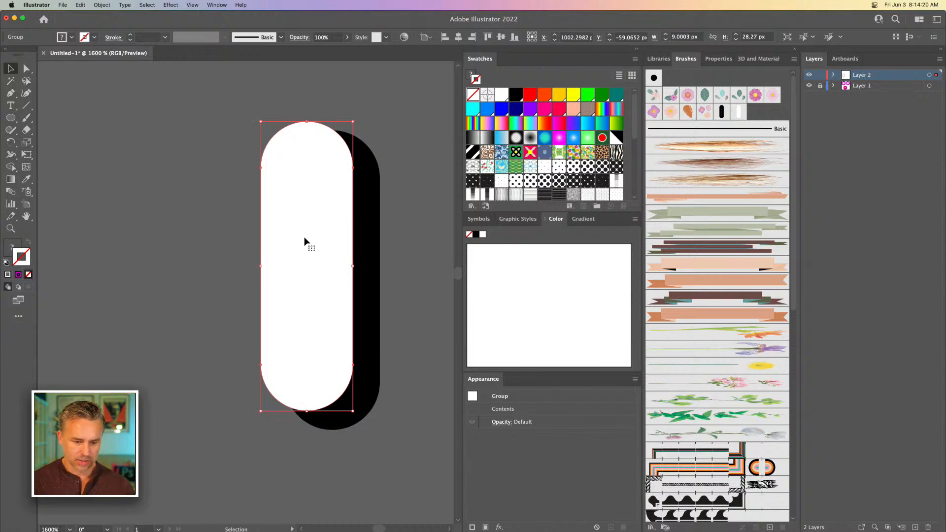
pyautogui.click(183, 229)
pyautogui.click(285, 247)
pyautogui.moveTo(304, 257); pyautogui.dragTo(178, 253)
# Ungroup both white sprinkle shapes and delete the leftover invisible path from each
pyautogui.rightClick(173, 225)
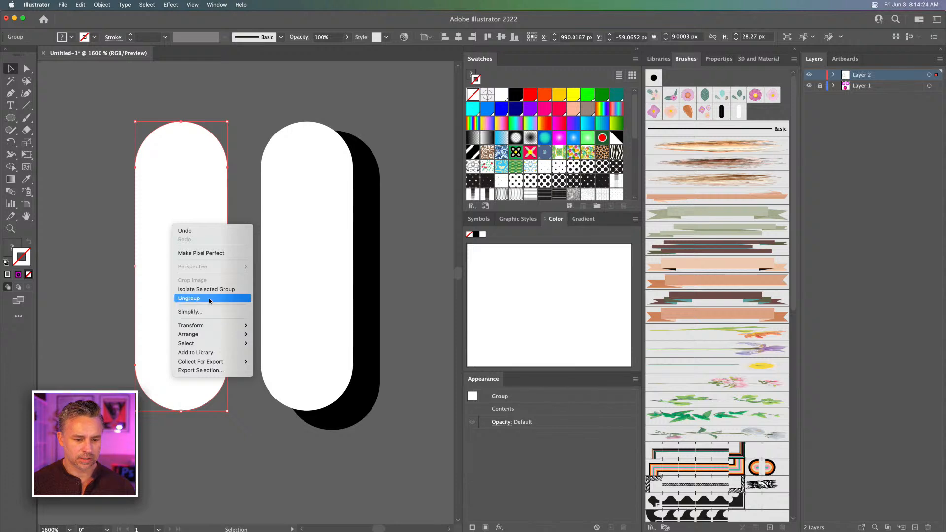
pyautogui.click(210, 299)
pyautogui.click(228, 129)
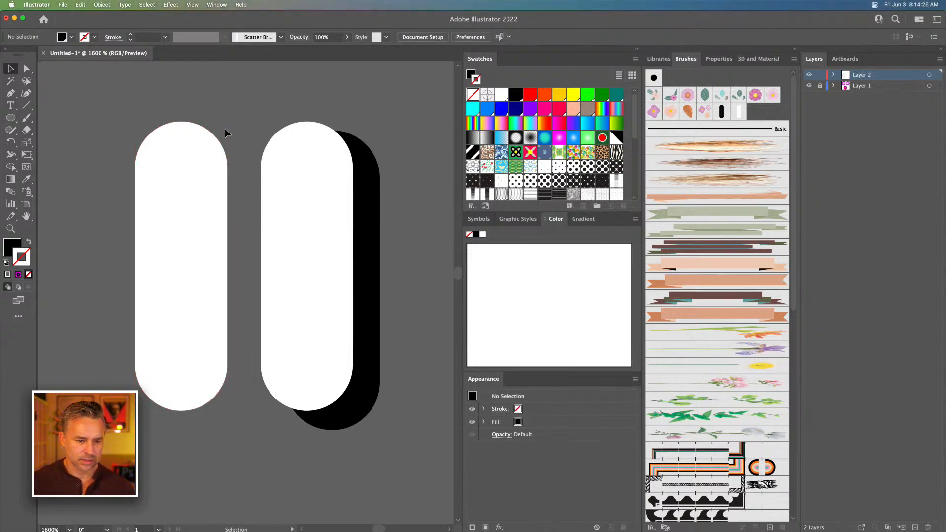
pyautogui.press('/')
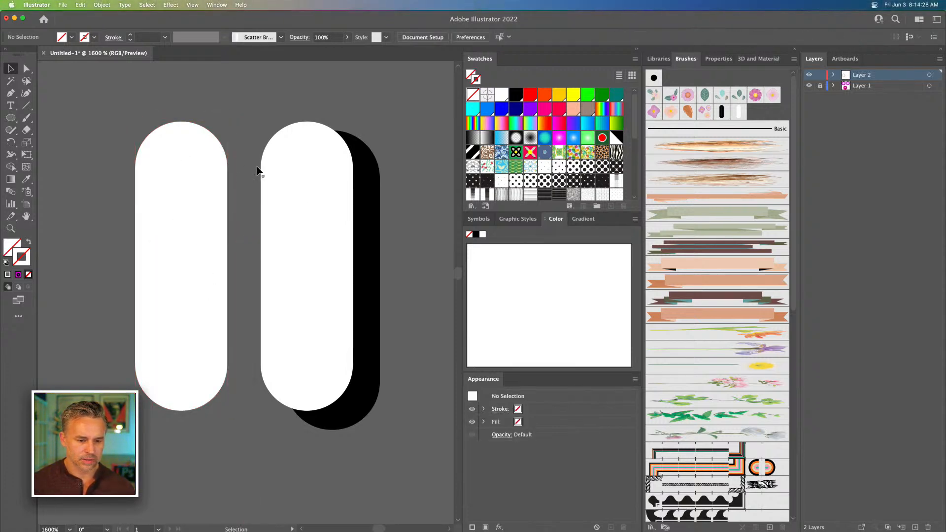
pyautogui.click(270, 170)
pyautogui.rightClick(268, 172)
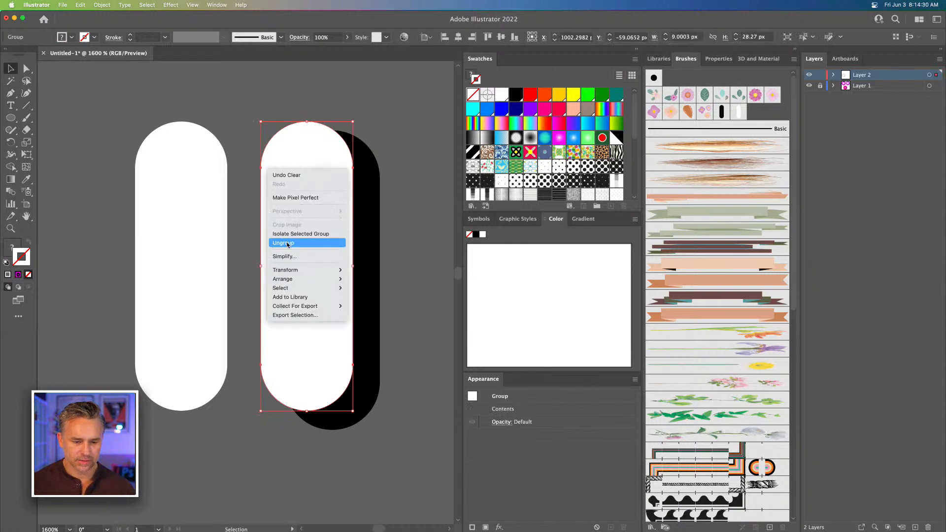
pyautogui.click(288, 244)
pyautogui.click(255, 123)
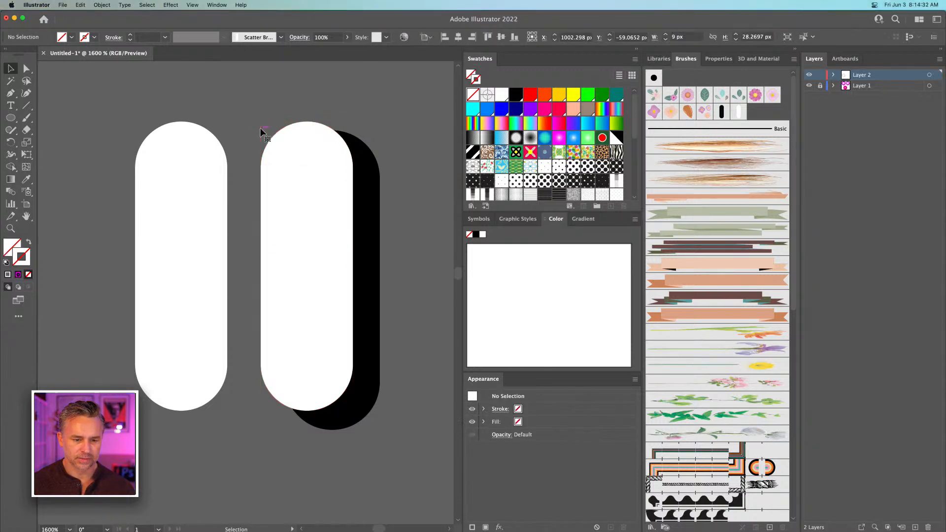
# Fill the white sprinkle in front of the black shadow with red and leave it without a stroke
pyautogui.click(291, 182)
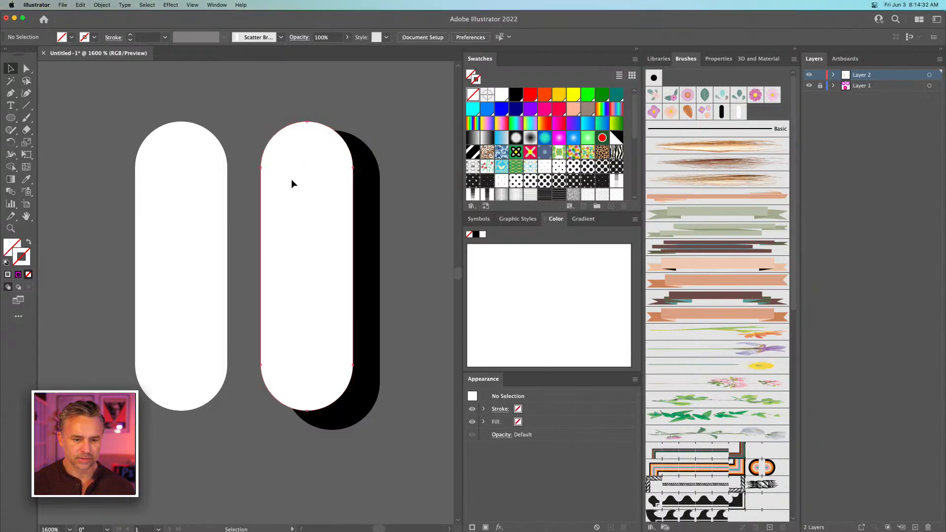
pyautogui.click(530, 94)
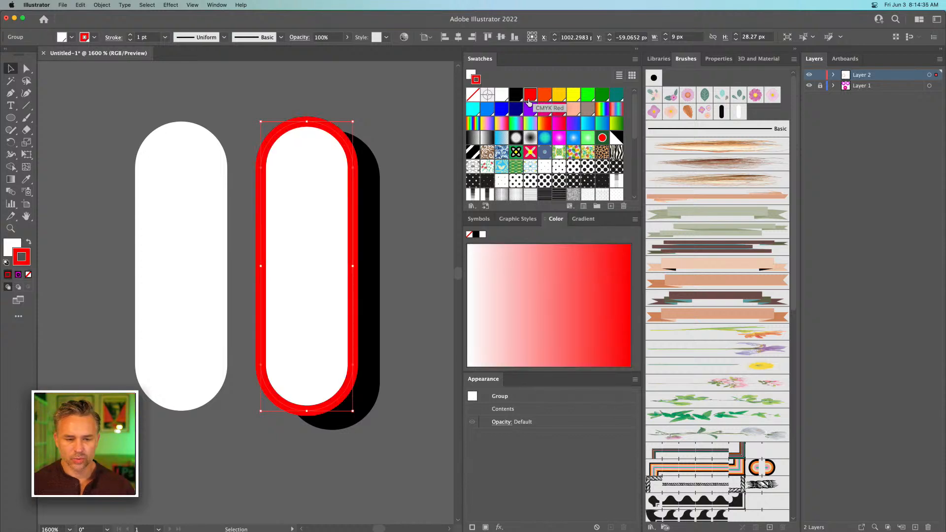
pyautogui.click(28, 245)
pyautogui.click(28, 275)
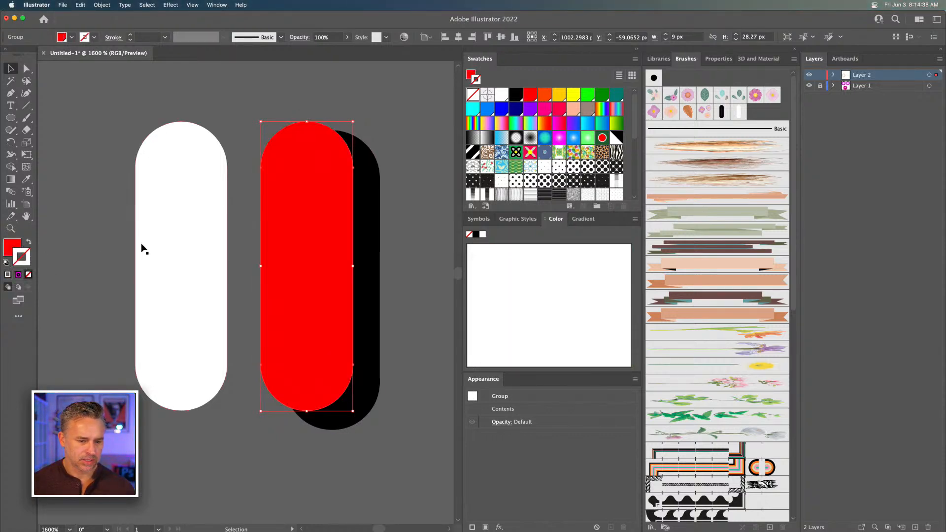
# Scale the separate white sprinkle copy down proportionally to about 4.3 by 13.4 px for a highlight
pyautogui.click(148, 256)
pyautogui.click(11, 248)
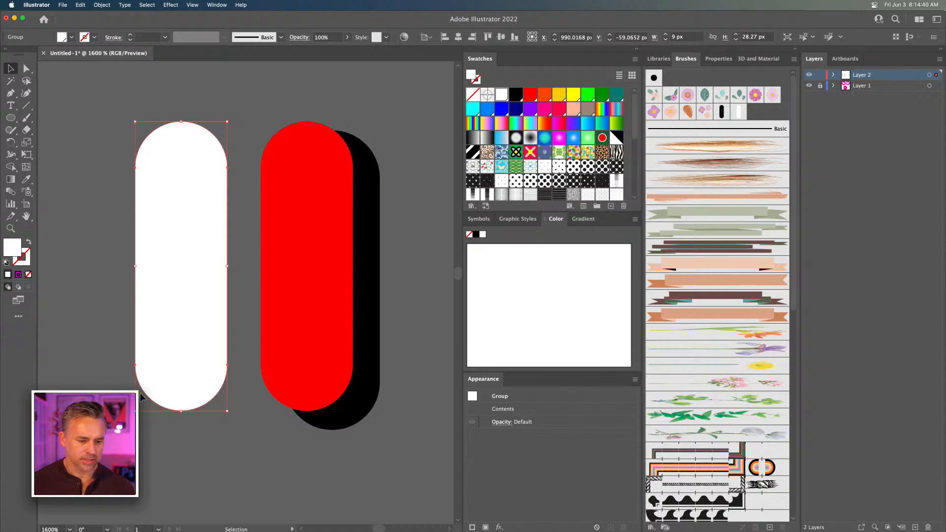
pyautogui.moveTo(135, 411); pyautogui.dragTo(178, 365)
pyautogui.moveTo(201, 250); pyautogui.dragTo(198, 299)
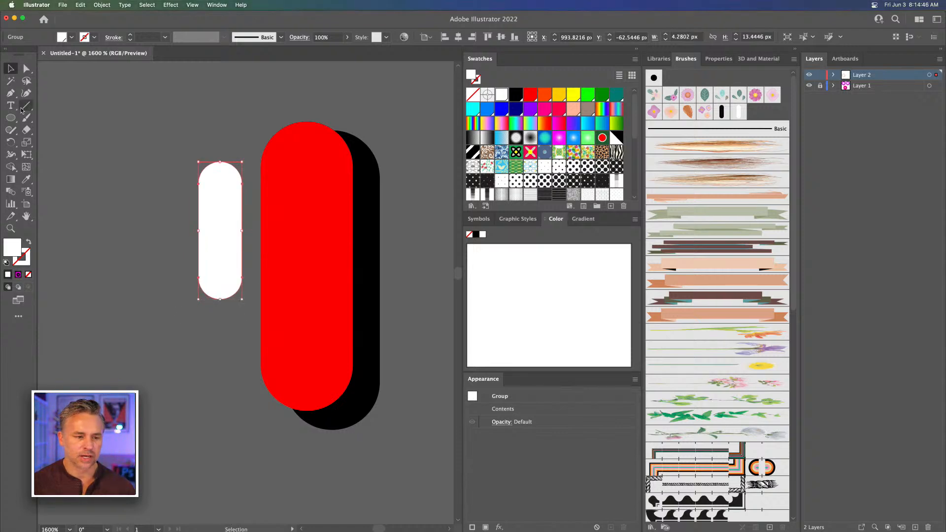
# Lengthen the small white shape to about 17.7 px by moving its bottom anchor points down, keeping its ends round
pyautogui.click(27, 69)
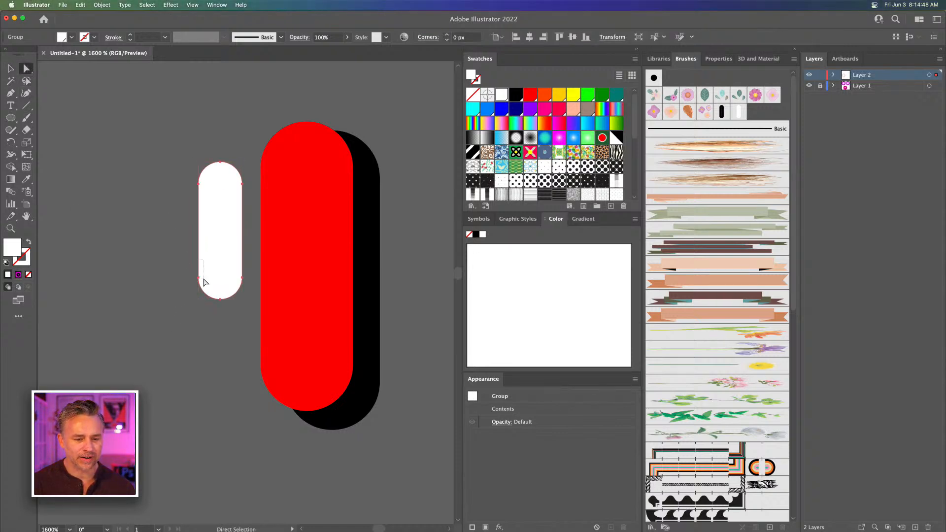
pyautogui.moveTo(219, 298); pyautogui.dragTo(220, 340)
pyautogui.click(11, 69)
pyautogui.click(61, 178)
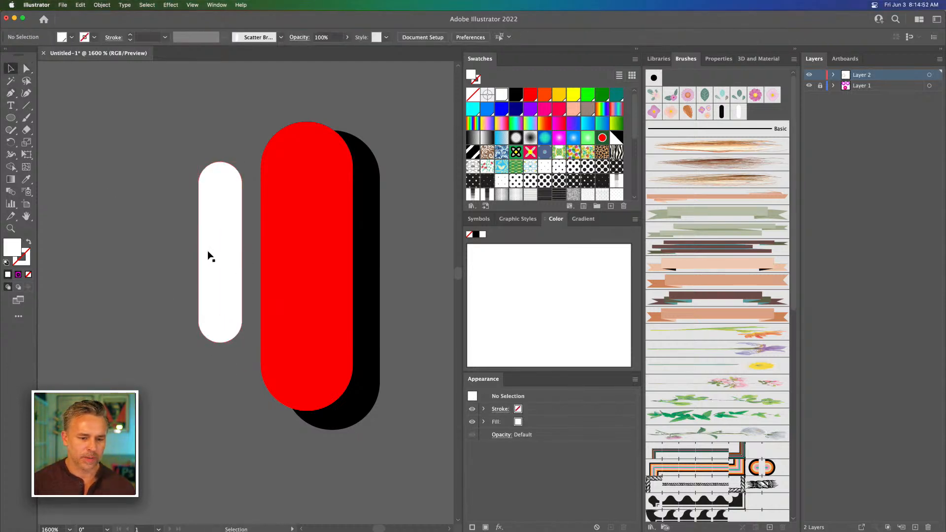
# Place the white highlight inside the red sprinkle's upper left area and scale it down slightly
pyautogui.moveTo(210, 256); pyautogui.dragTo(293, 257)
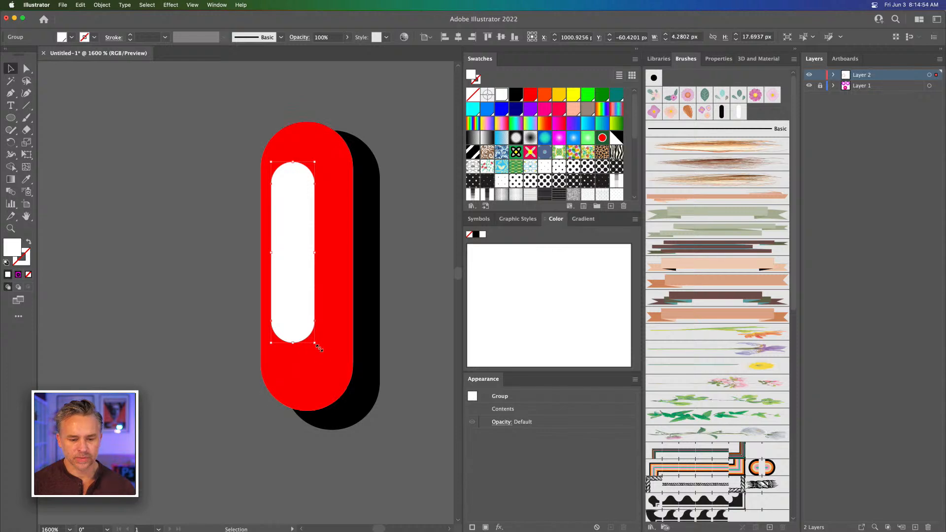
pyautogui.moveTo(312, 337); pyautogui.dragTo(308, 321)
pyautogui.moveTo(285, 261); pyautogui.dragTo(288, 263)
# Create a new scatter brush from the red sprinkle with its highlight and shadow, using Tints and Shades colorization
pyautogui.moveTo(233, 87); pyautogui.dragTo(419, 505)
pyautogui.moveTo(306, 185)
pyautogui.mouseDown()
pyautogui.moveTo(729, 116)
pyautogui.moveTo(746, 122)
pyautogui.mouseUp()
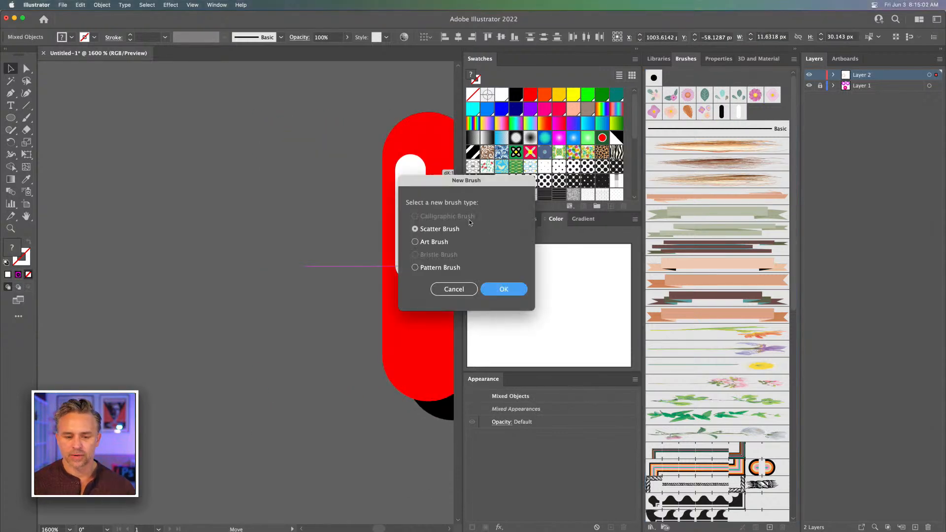
pyautogui.click(499, 289)
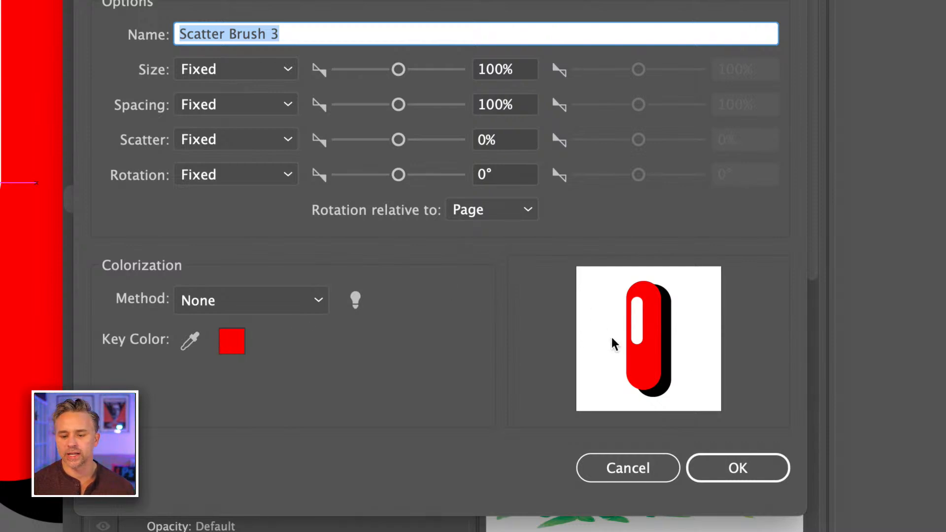
pyautogui.click(202, 300)
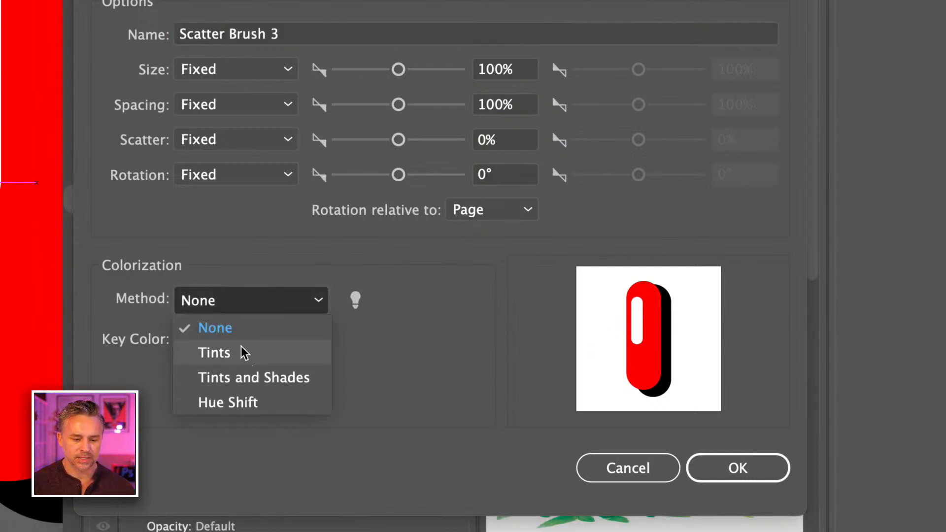
pyautogui.click(241, 351)
pyautogui.click(241, 301)
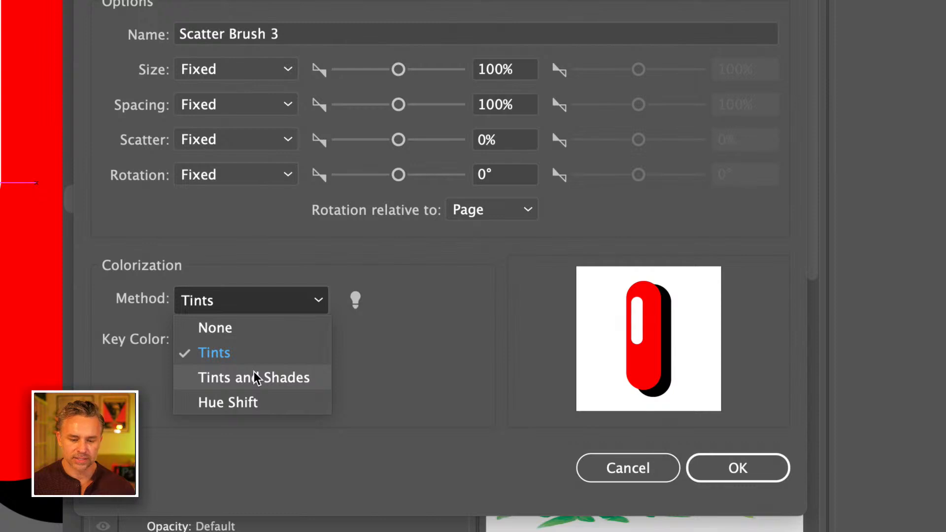
pyautogui.click(256, 377)
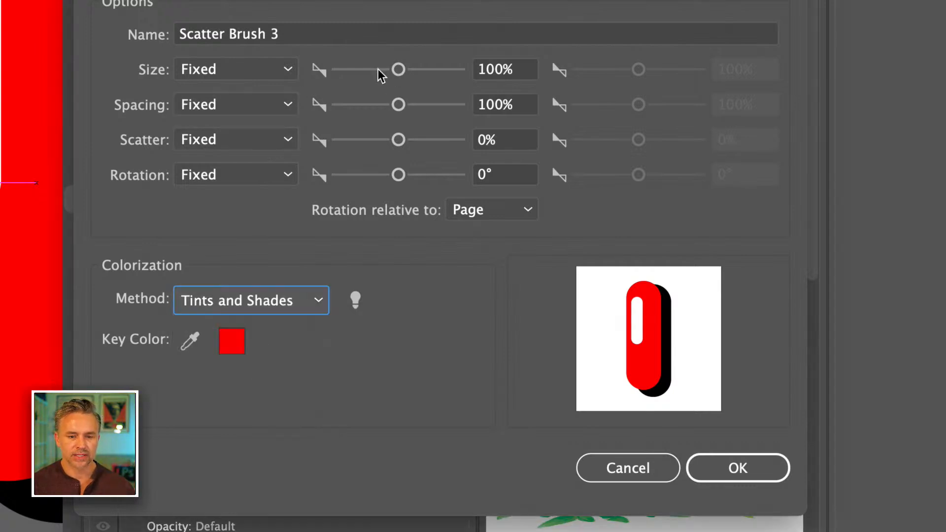
# Switch the scatter brush's spacing, scatter and rotation from Fixed to Random
pyautogui.click(241, 98)
pyautogui.click(238, 154)
pyautogui.click(231, 139)
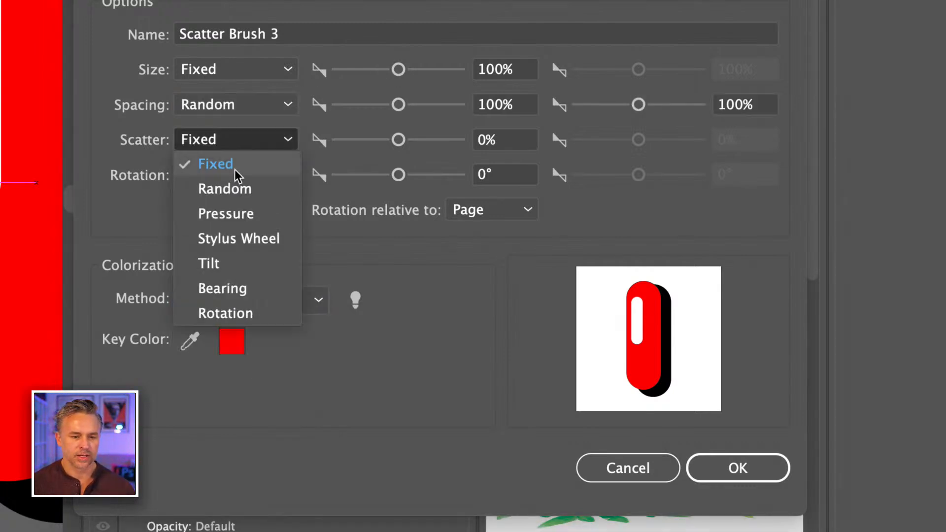
pyautogui.click(231, 191)
pyautogui.click(224, 174)
pyautogui.click(238, 218)
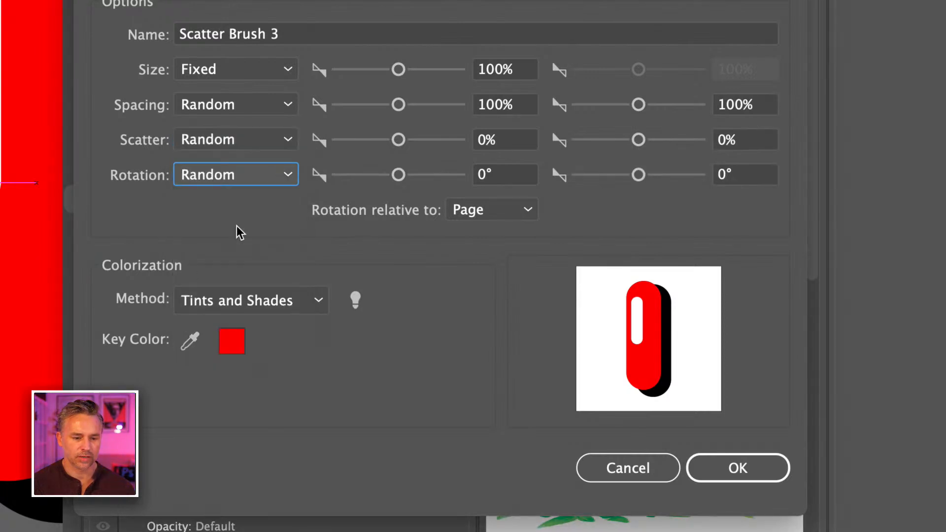
# Set the brush ranges to spacing 78% to 281%, scatter -192% to 129% and rotation -37° to 51°, and accept the brush
pyautogui.moveTo(398, 105); pyautogui.dragTo(385, 106)
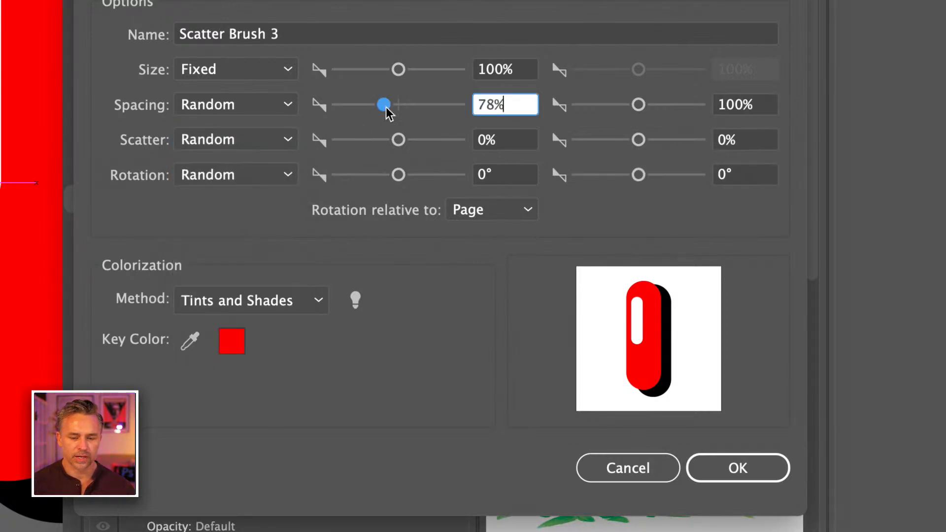
pyautogui.click(650, 105)
pyautogui.click(625, 140)
pyautogui.click(646, 143)
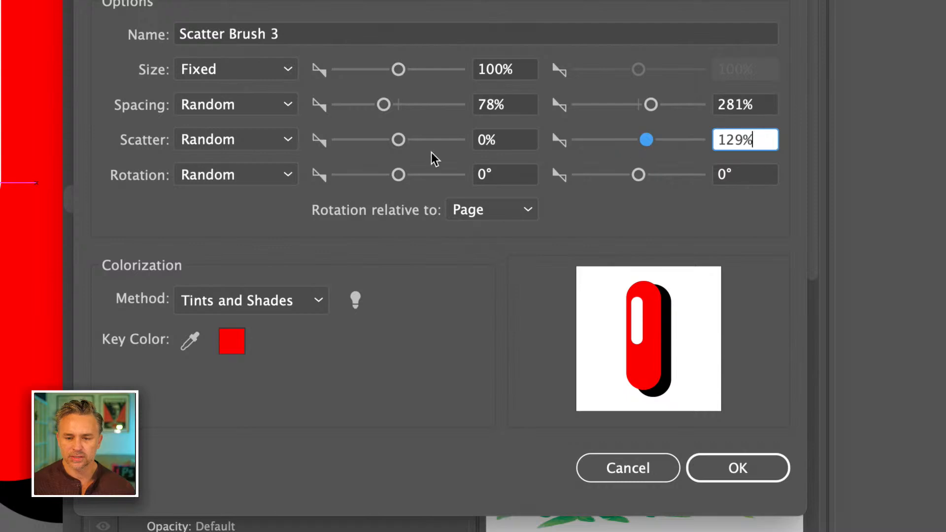
pyautogui.moveTo(397, 140); pyautogui.dragTo(387, 140)
pyautogui.click(386, 174)
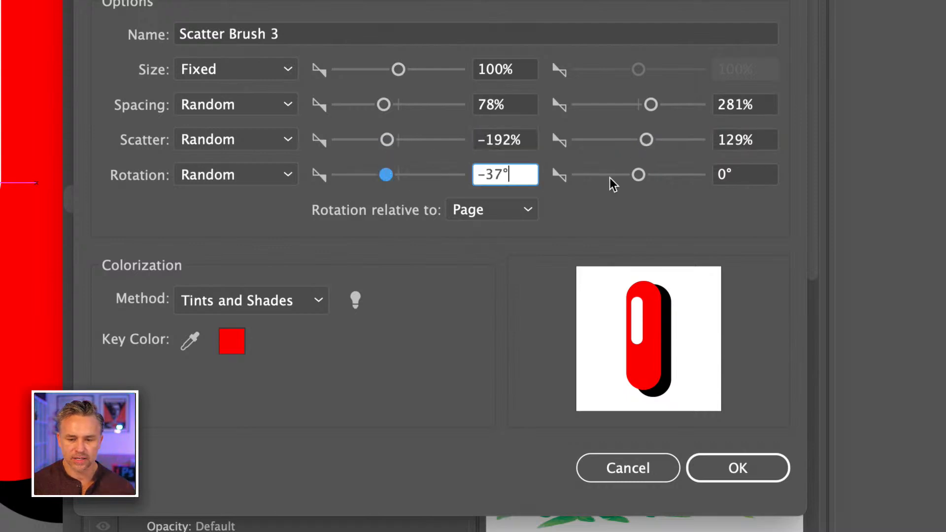
pyautogui.click(651, 175)
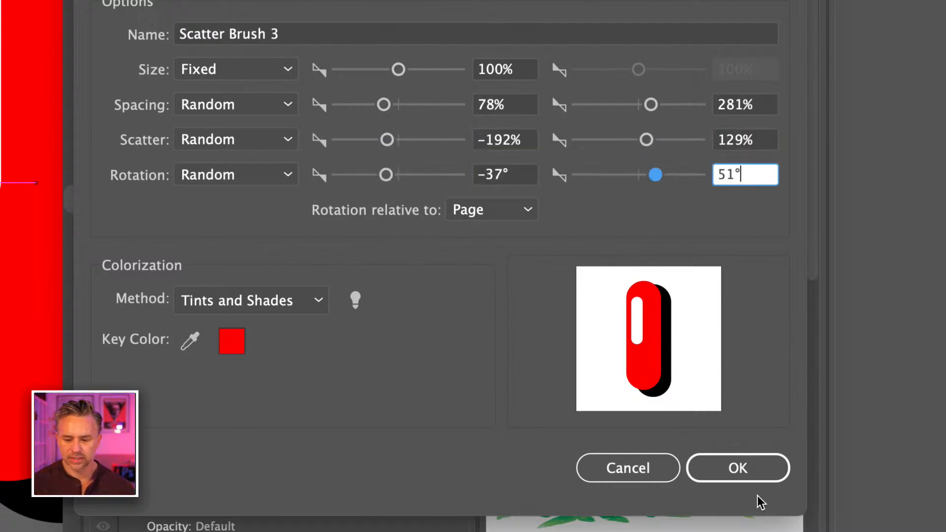
pyautogui.click(744, 471)
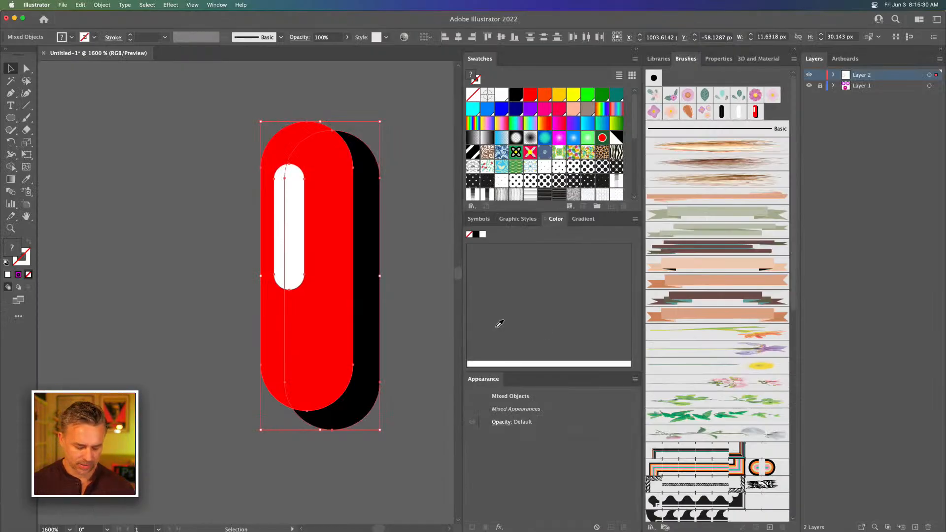
# Deselect the sprinkle artwork, hide the artboards and collapse the panel column beside the canvas to clear room for the flat-color donut
pyautogui.press('super+minus')
pyautogui.press('super+minus')
pyautogui.press('super+minus')
pyautogui.press('super+minus')
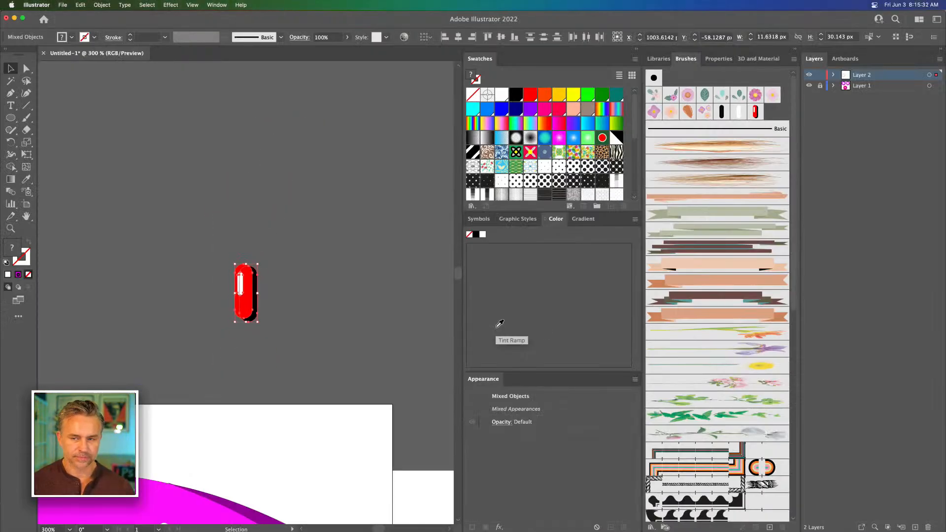
pyautogui.moveTo(150, 378); pyautogui.dragTo(416, 89)
pyautogui.moveTo(205, 324); pyautogui.dragTo(251, 237)
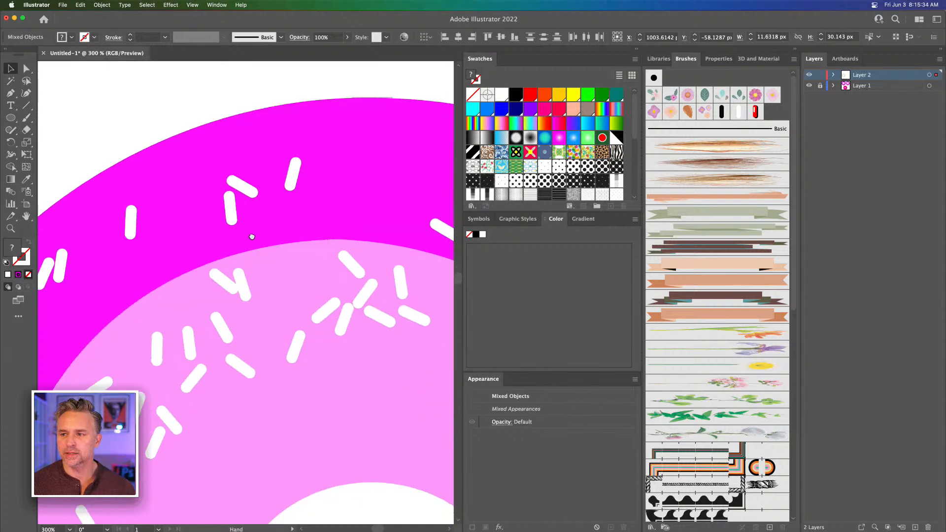
pyautogui.press('super+minus')
pyautogui.press('super+minus')
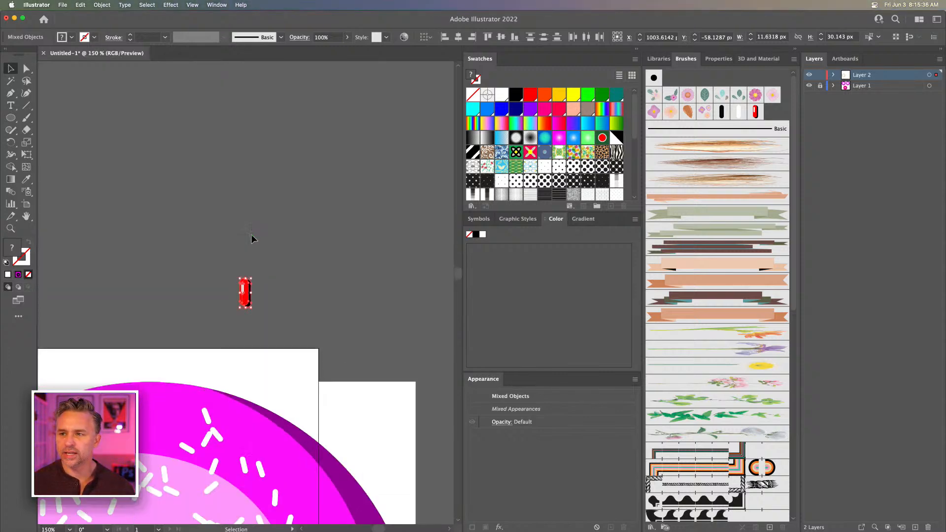
pyautogui.click(206, 219)
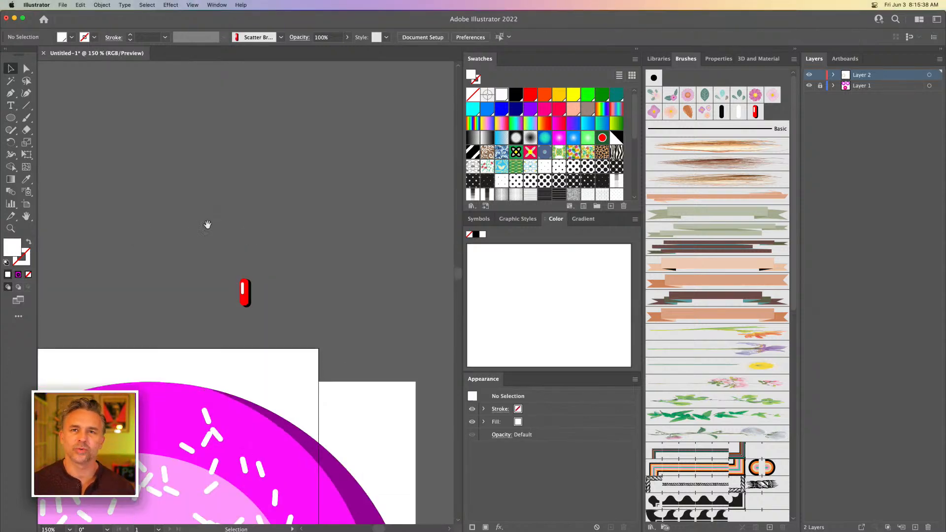
pyautogui.moveTo(160, 260); pyautogui.dragTo(292, 94)
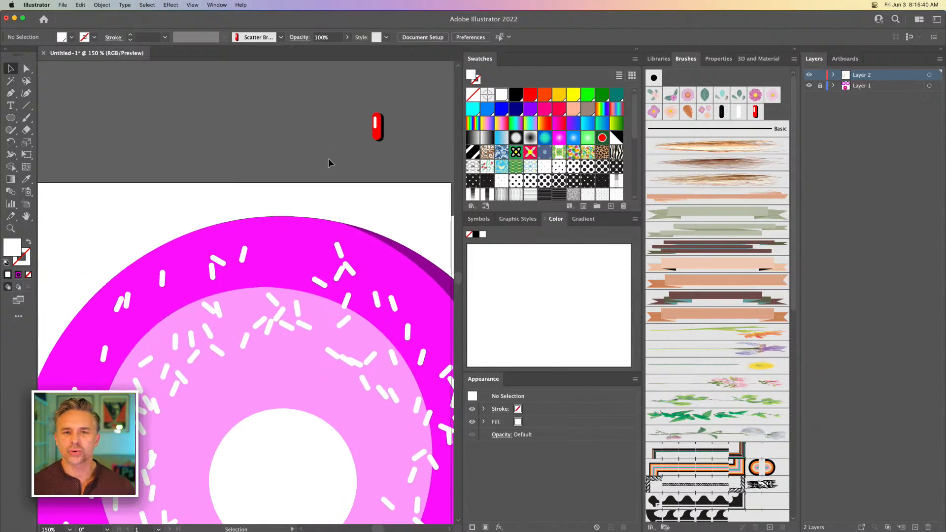
pyautogui.moveTo(200, 230); pyautogui.dragTo(203, 134)
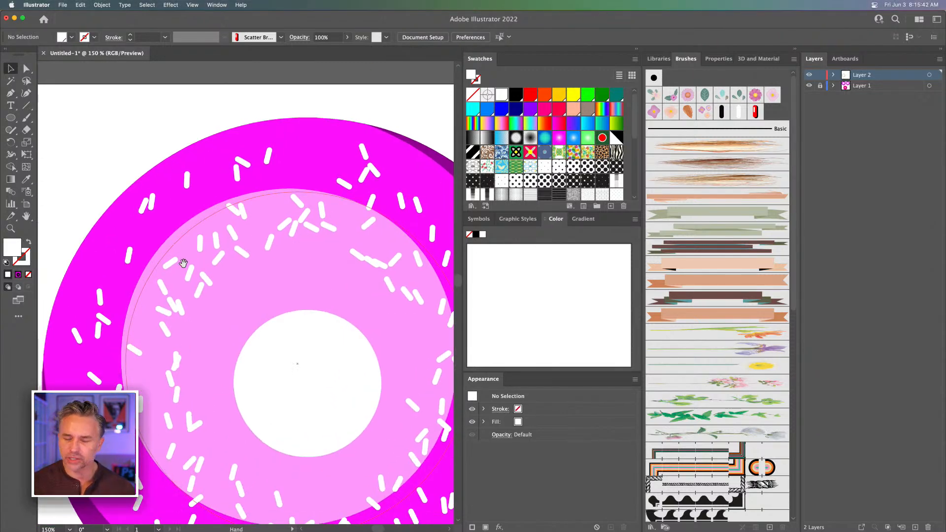
pyautogui.moveTo(183, 263); pyautogui.dragTo(145, 199)
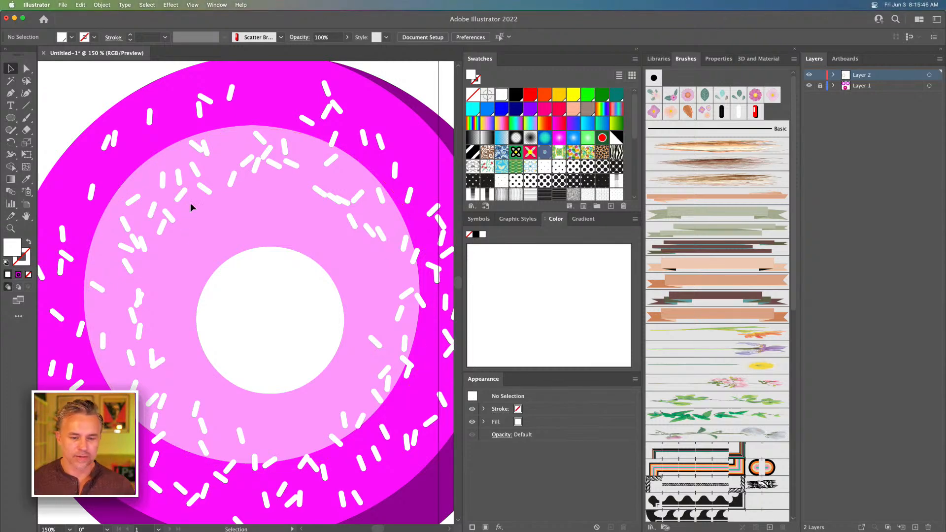
pyautogui.press('super+minus')
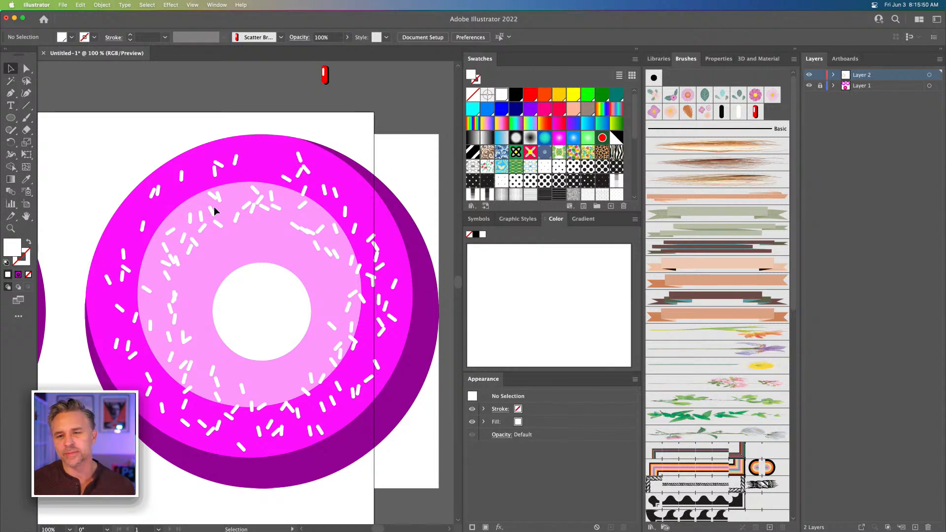
pyautogui.press('space')
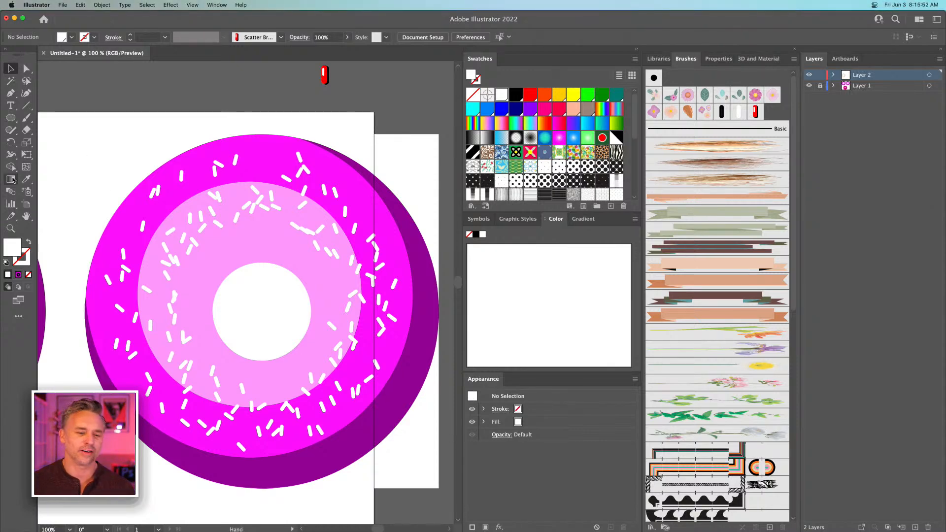
pyautogui.moveTo(114, 183); pyautogui.dragTo(318, 168)
pyautogui.press('super+shift+h')
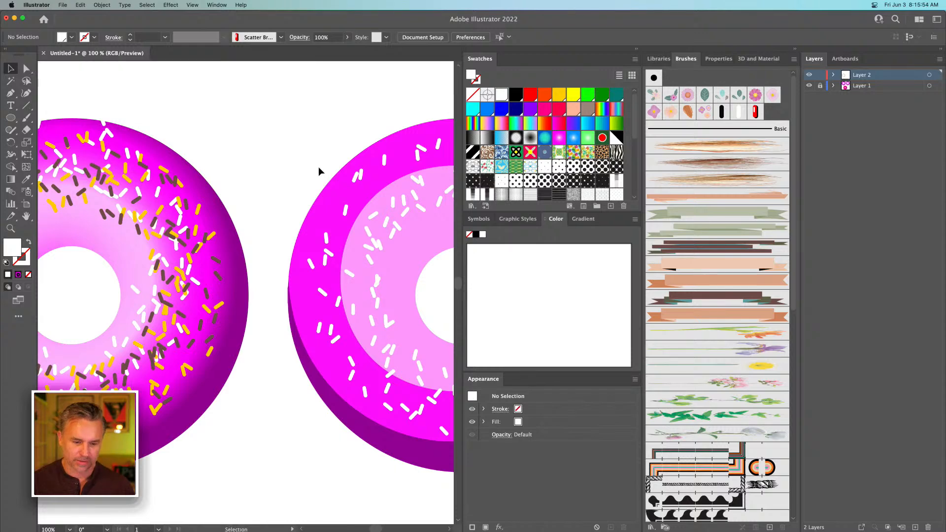
pyautogui.click(635, 48)
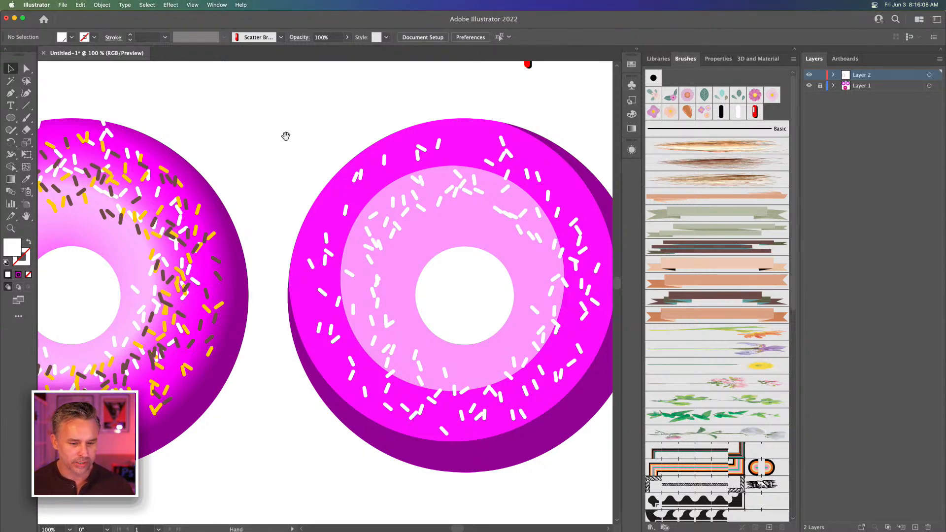
# Apply the red three-tone sprinkle brush, Scatter Brush 3, to the inner sprinkle ellipse on the flat-color donut
pyautogui.moveTo(285, 135); pyautogui.dragTo(212, 140)
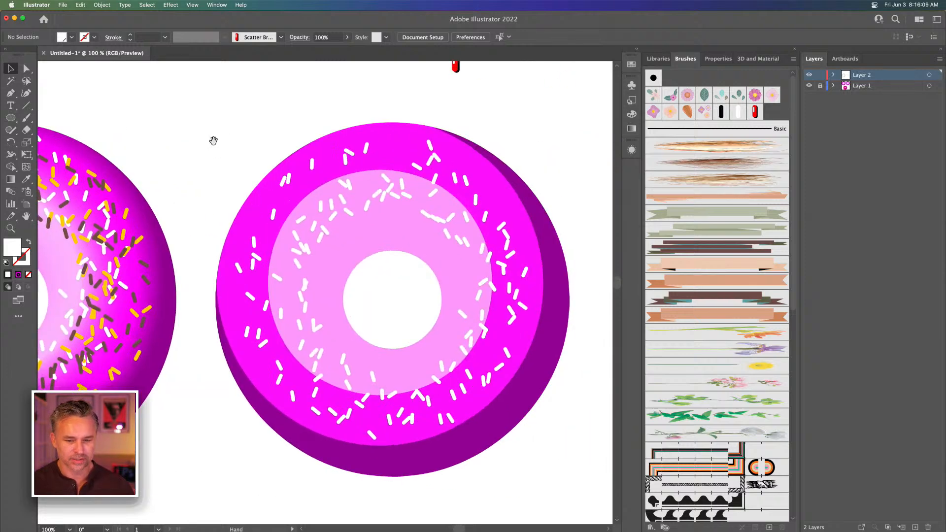
pyautogui.click(321, 205)
pyautogui.moveTo(136, 163)
pyautogui.mouseDown()
pyautogui.moveTo(488, 171)
pyautogui.moveTo(151, 167)
pyautogui.mouseUp()
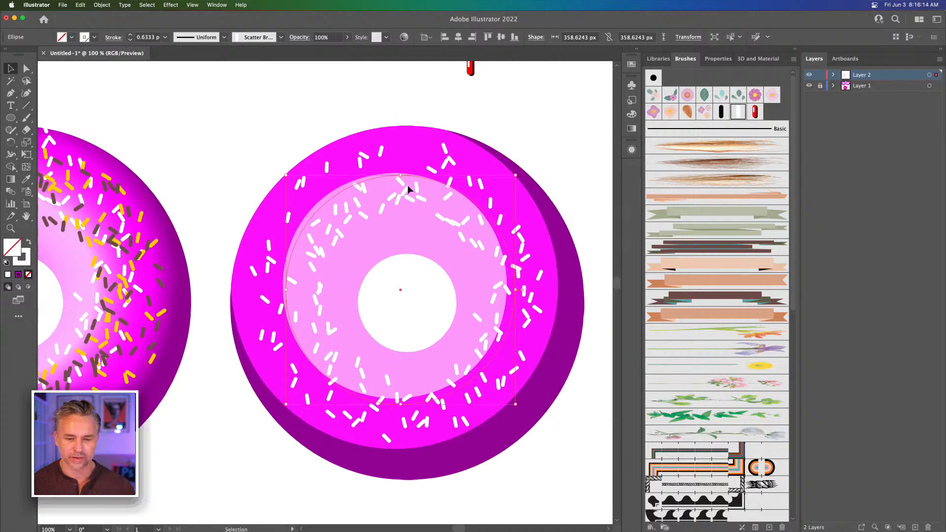
pyautogui.click(751, 115)
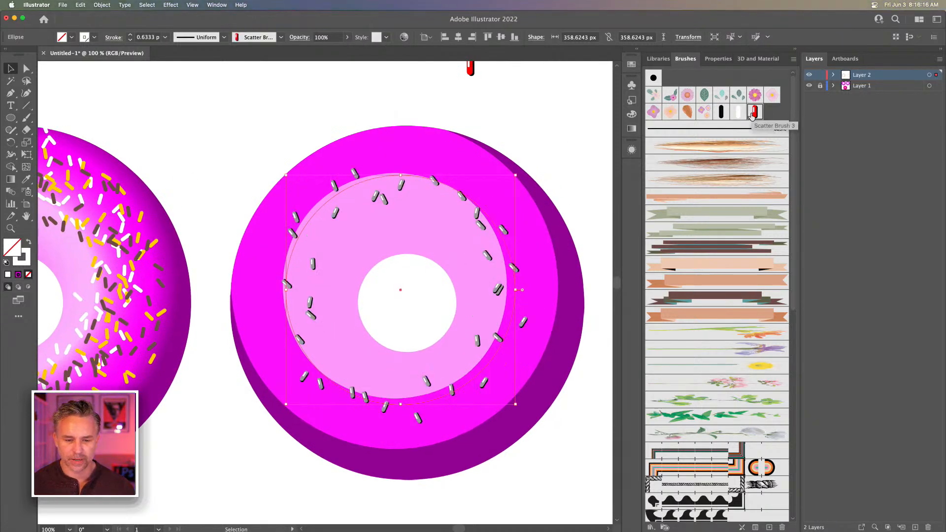
# Recolor the selected ellipse's stroke to brown 7A431E
pyautogui.click(28, 264)
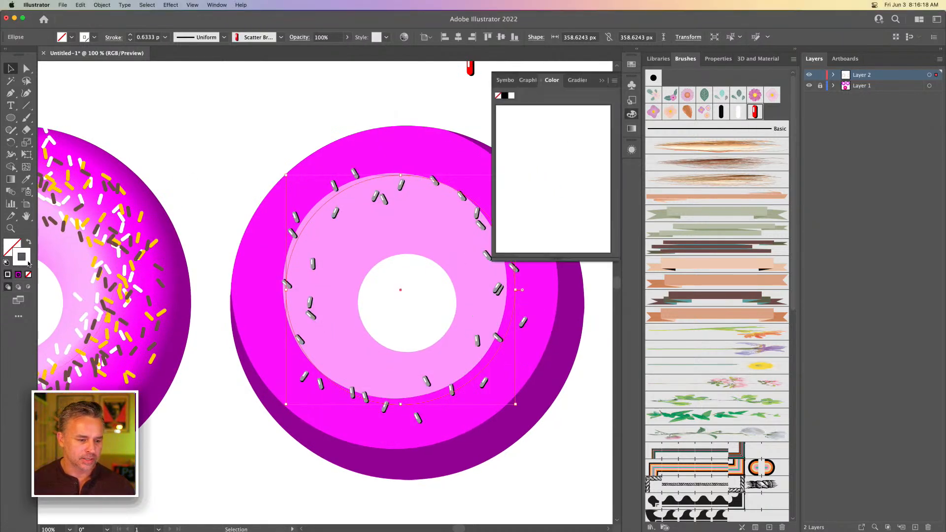
pyautogui.doubleClick(29, 263)
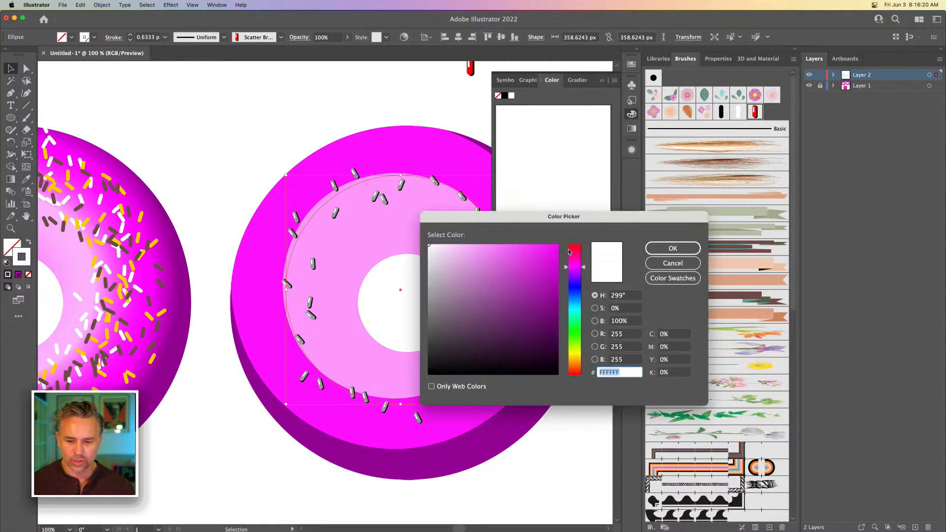
pyautogui.moveTo(576, 290); pyautogui.dragTo(572, 367)
pyautogui.moveTo(517, 301)
pyautogui.mouseDown()
pyautogui.moveTo(531, 325)
pyautogui.moveTo(524, 306)
pyautogui.moveTo(538, 301)
pyautogui.mouseUp()
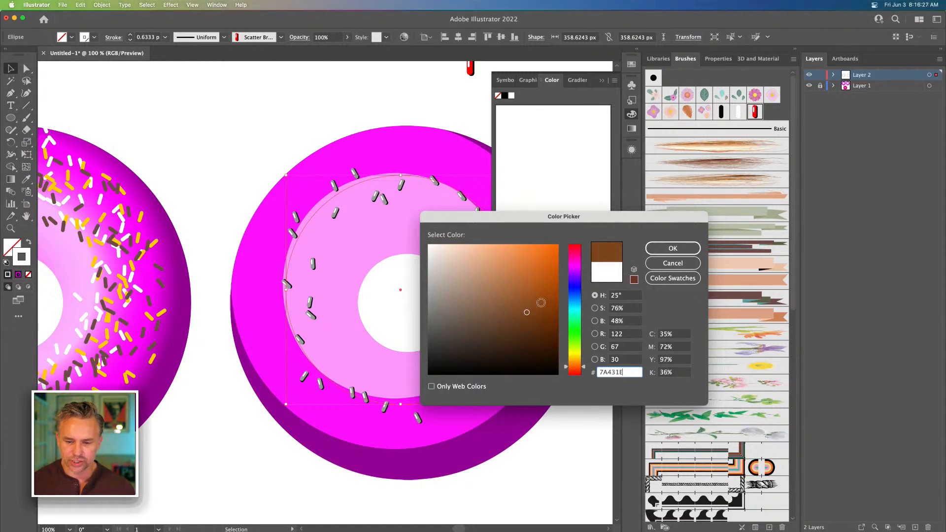
pyautogui.click(672, 248)
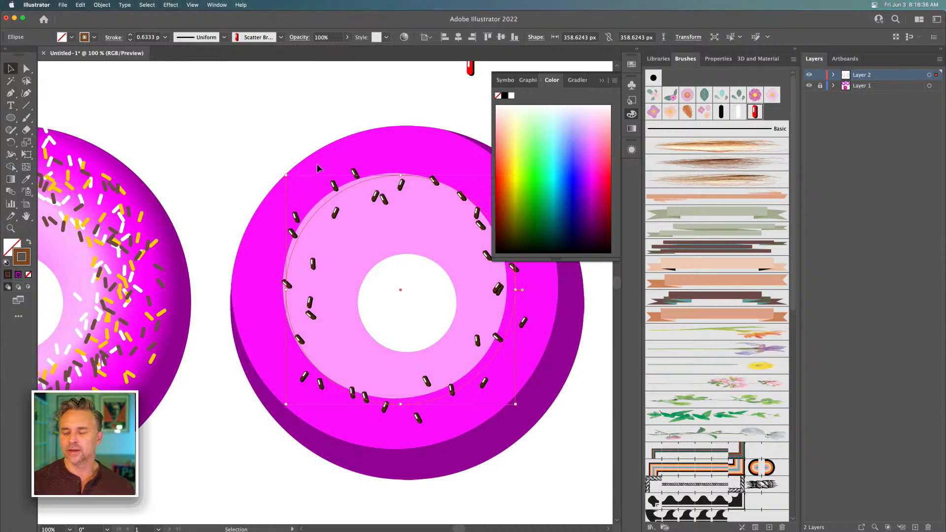
pyautogui.click(604, 80)
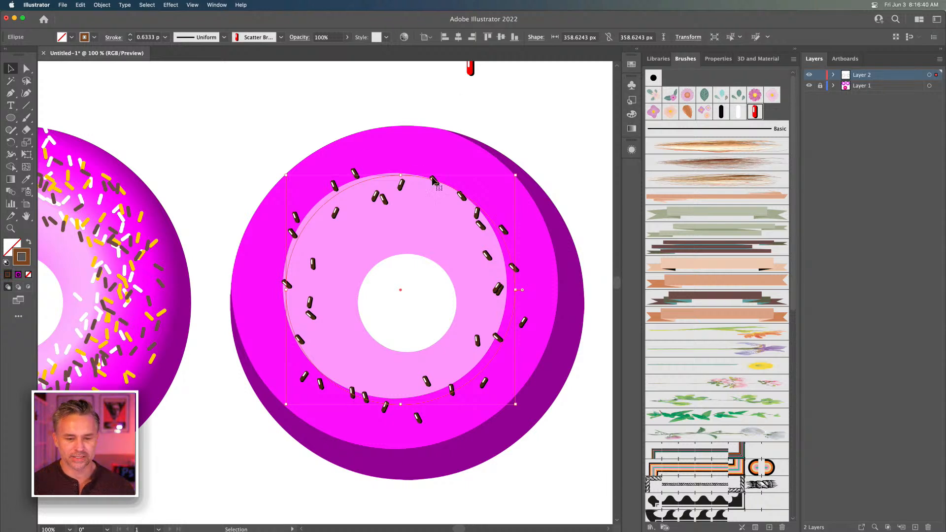
# Enlarge the brown sprinkle ellipse proportionally from its center to about 408 px across
pyautogui.moveTo(283, 176); pyautogui.dragTo(270, 160)
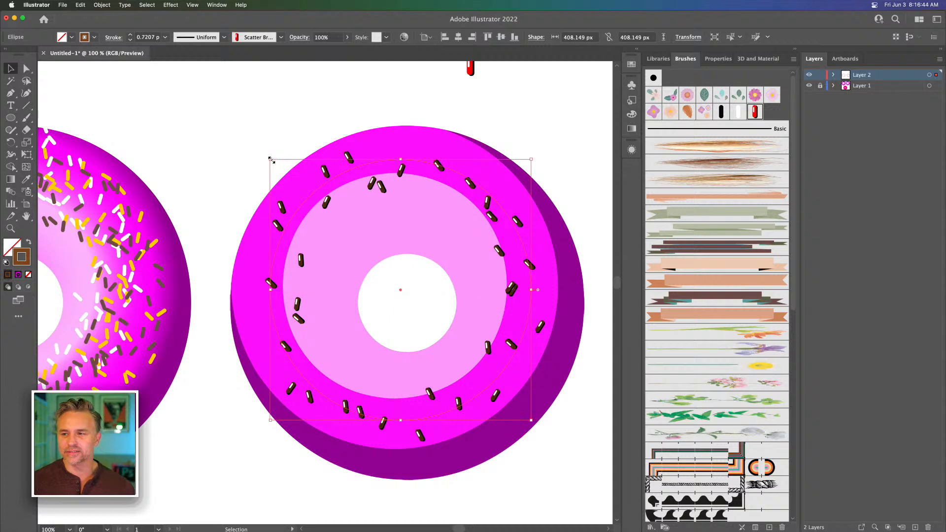
pyautogui.hotkey('shift', 'Right')
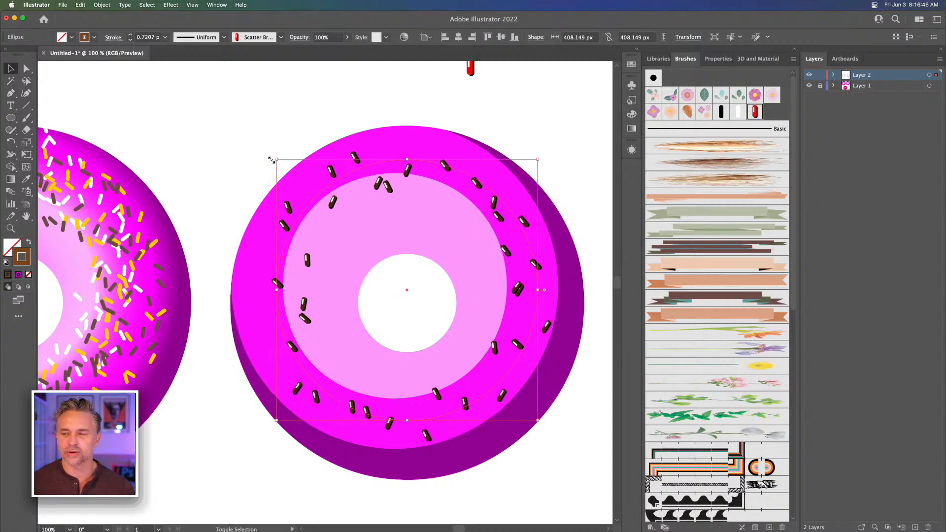
pyautogui.hotkey('shift', 'Left')
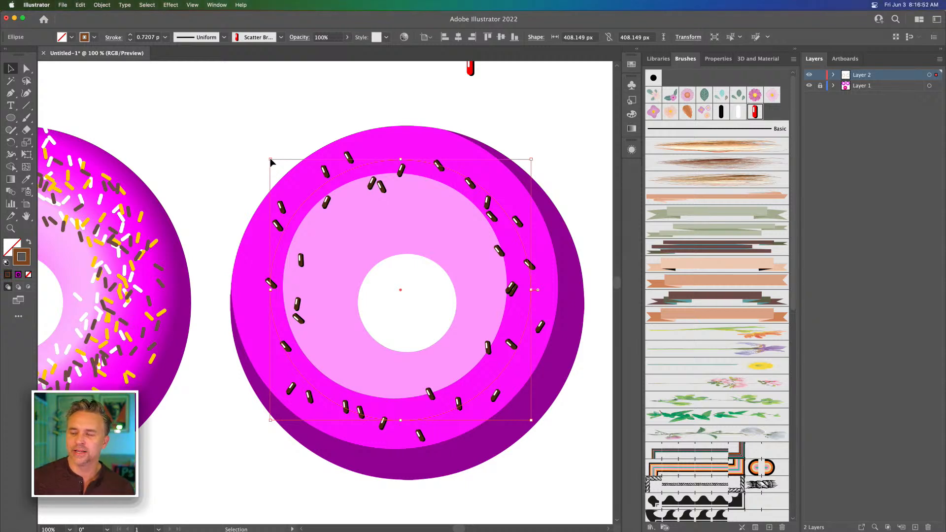
pyautogui.press('super+minus')
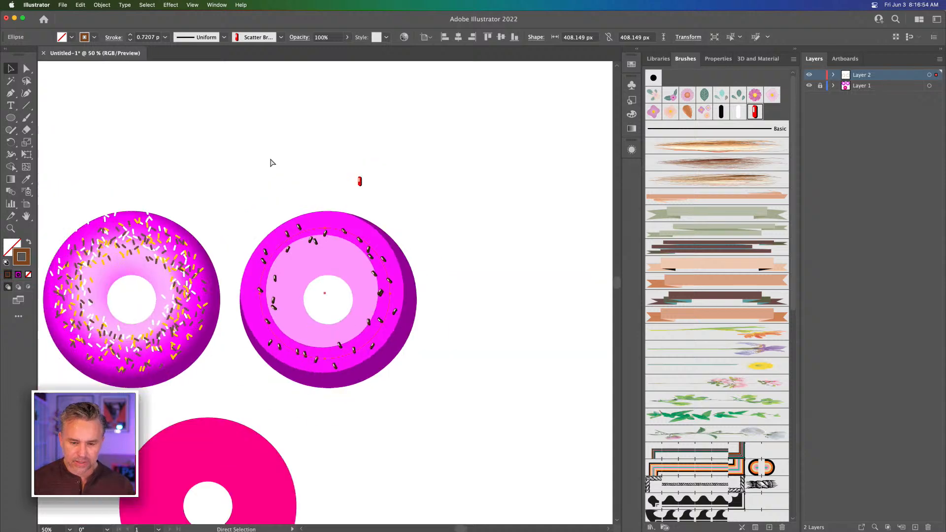
# Apply the red three-tone brush, Scatter Brush 3, to the white, yellow and brown sprinkle ellipses on the gradient-shaded donut
pyautogui.click(291, 154)
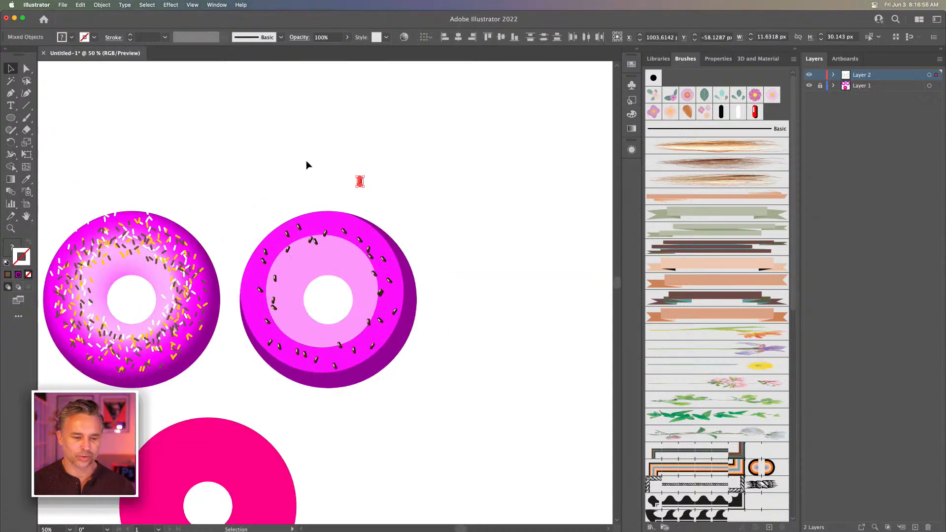
pyautogui.hscroll(-3, 243, 167)
pyautogui.scroll(-1, 243, 167)
pyautogui.click(353, 223)
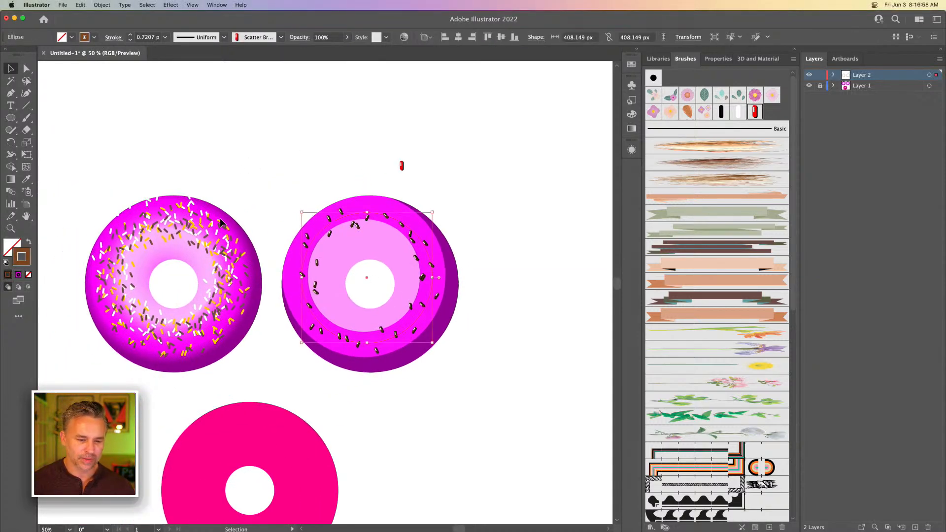
pyautogui.moveTo(247, 175); pyautogui.dragTo(404, 193)
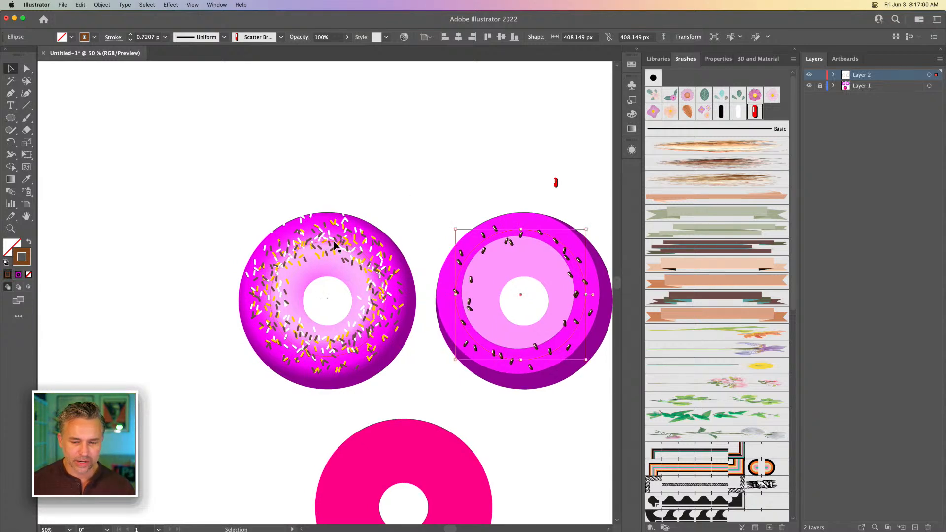
pyautogui.click(334, 291)
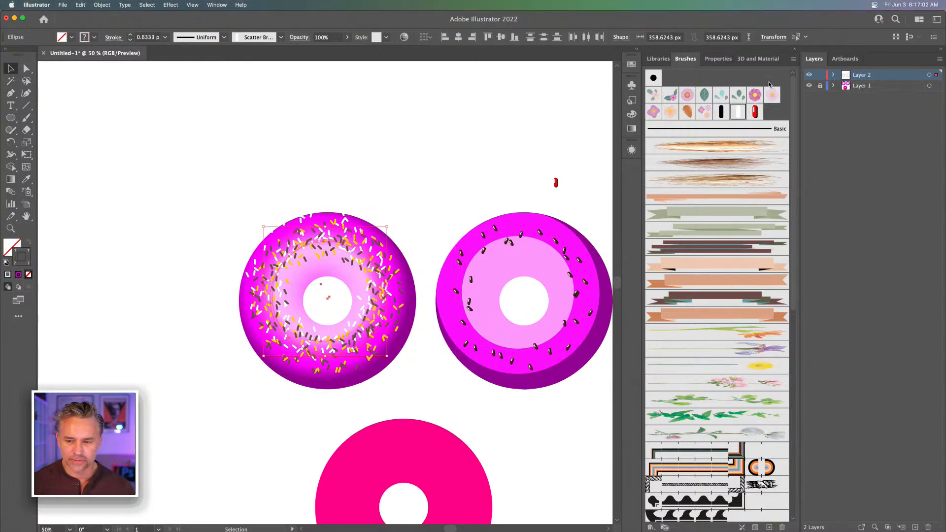
pyautogui.click(753, 113)
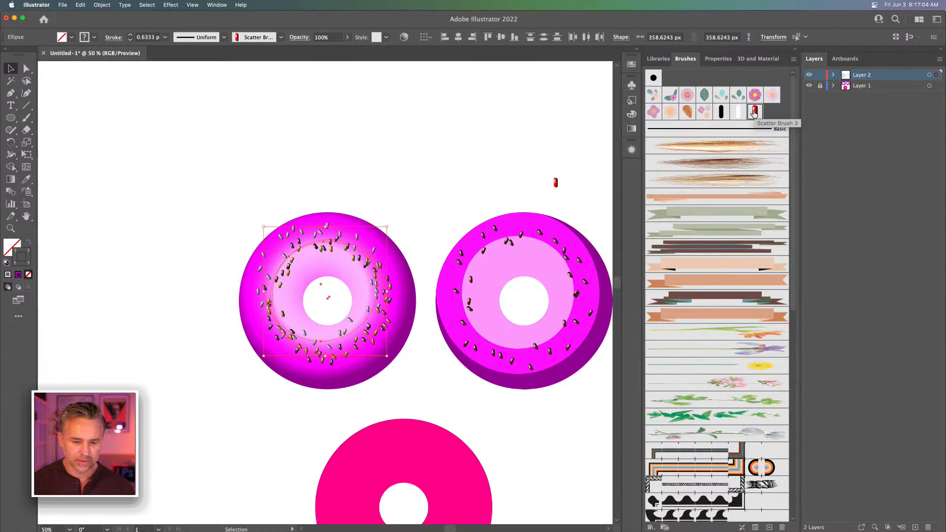
# Set Scatter Brush 3's colorization method to Tints and apply the change to the existing strokes
pyautogui.press('super+equal')
pyautogui.press('super+equal')
pyautogui.press('super+equal')
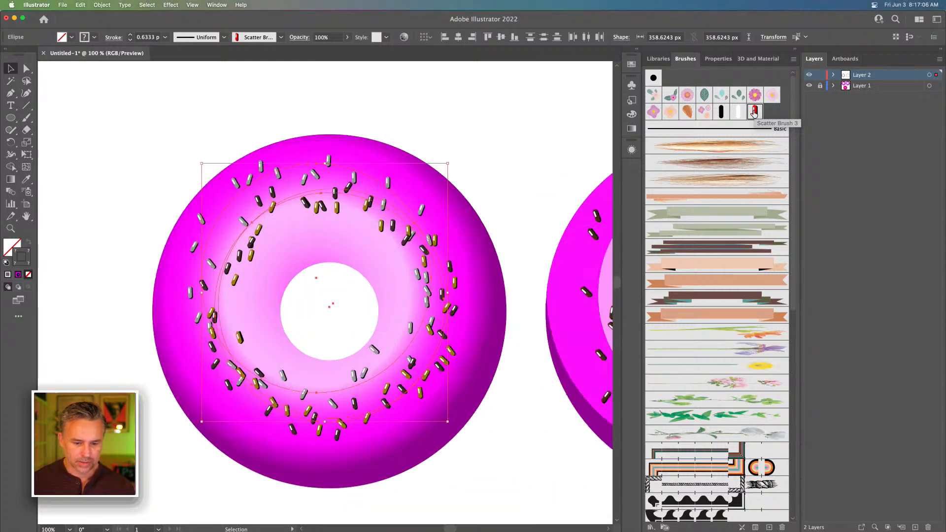
pyautogui.press('super+minus')
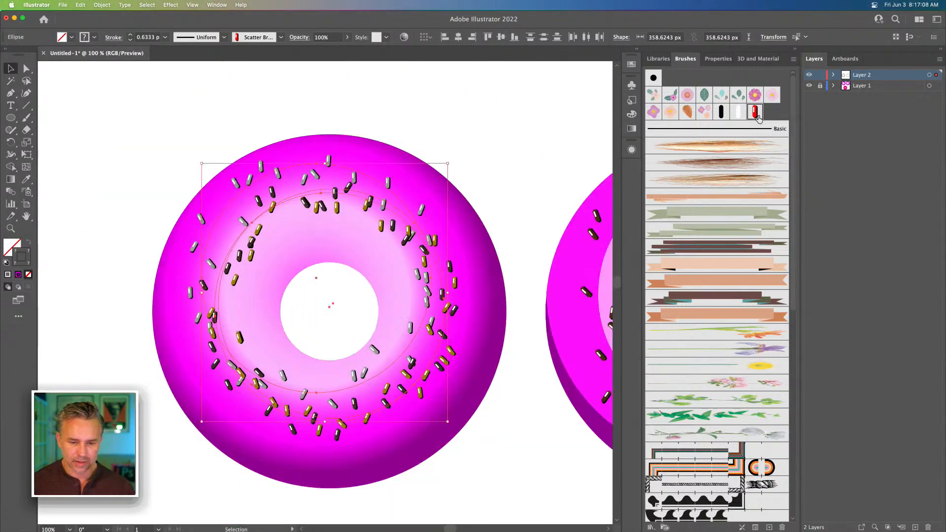
pyautogui.doubleClick(755, 112)
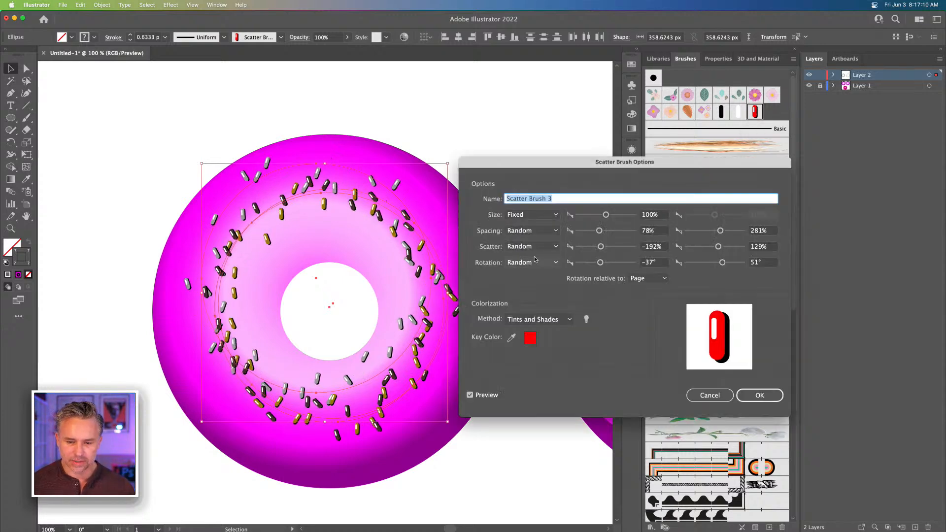
pyautogui.click(550, 321)
pyautogui.click(545, 345)
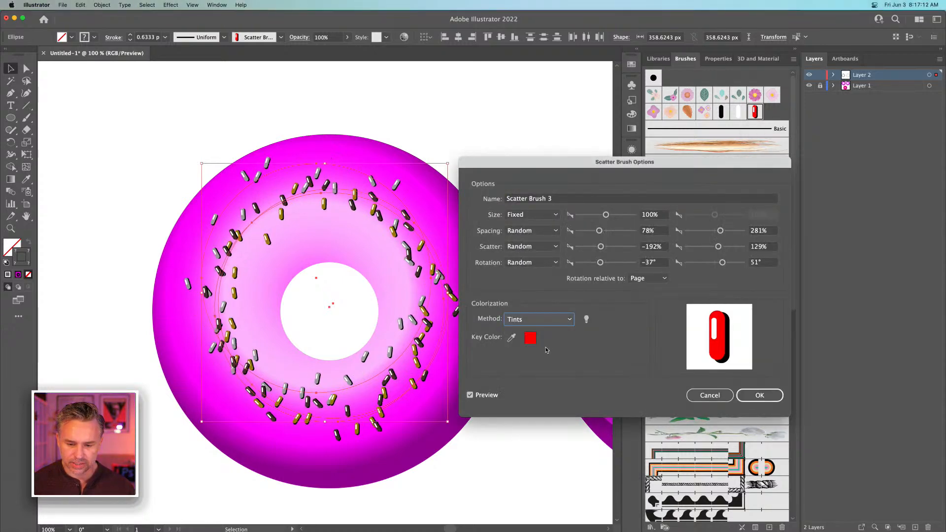
pyautogui.click(739, 396)
pyautogui.click(455, 290)
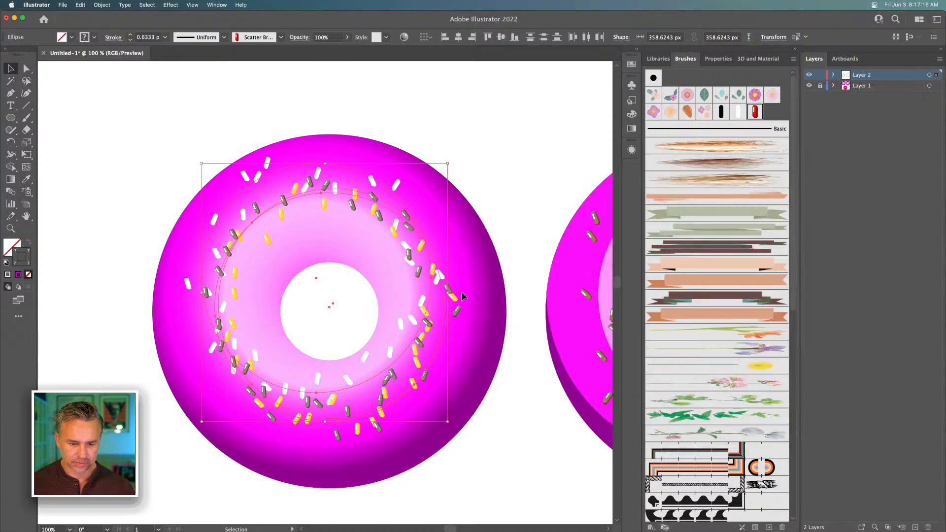
# Recolor the stroke of the brown sprinkle ellipse on the gradient-shaded donut to dark brown 421410
pyautogui.moveTo(364, 167); pyautogui.dragTo(414, 167)
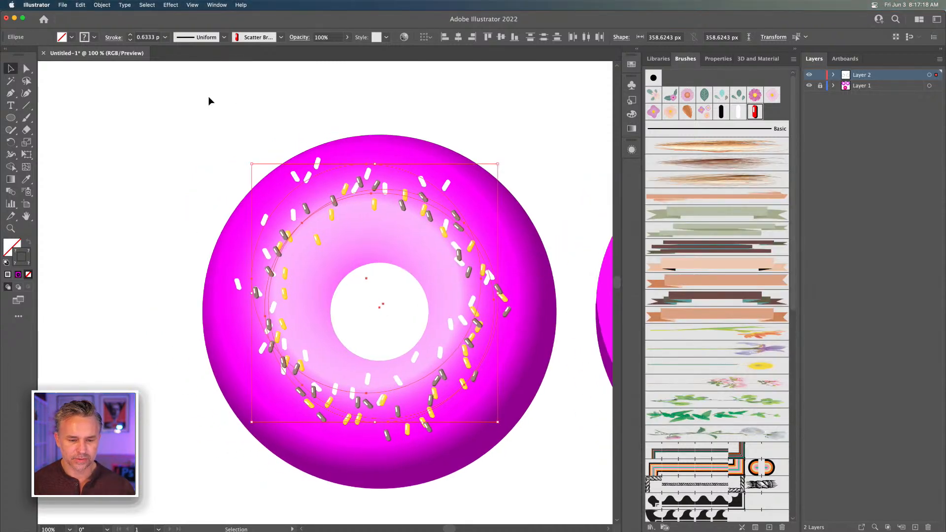
pyautogui.click(285, 238)
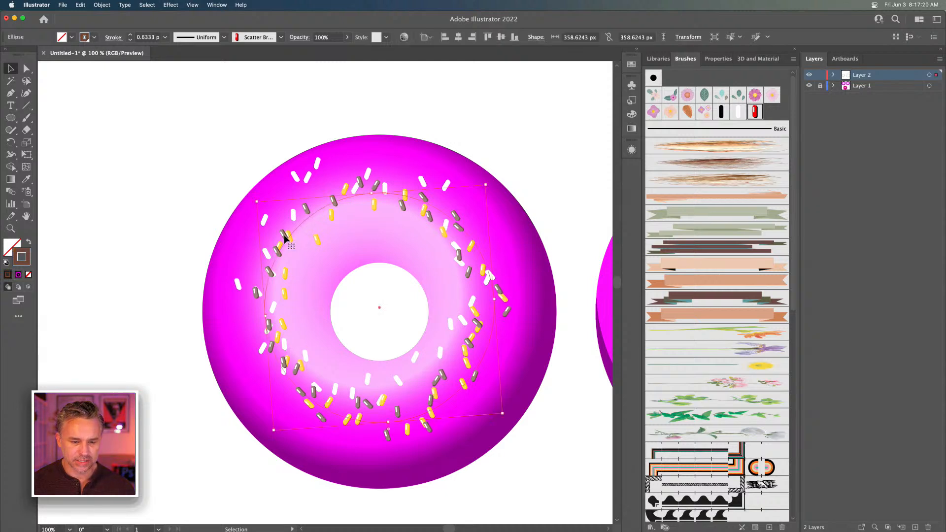
pyautogui.doubleClick(17, 265)
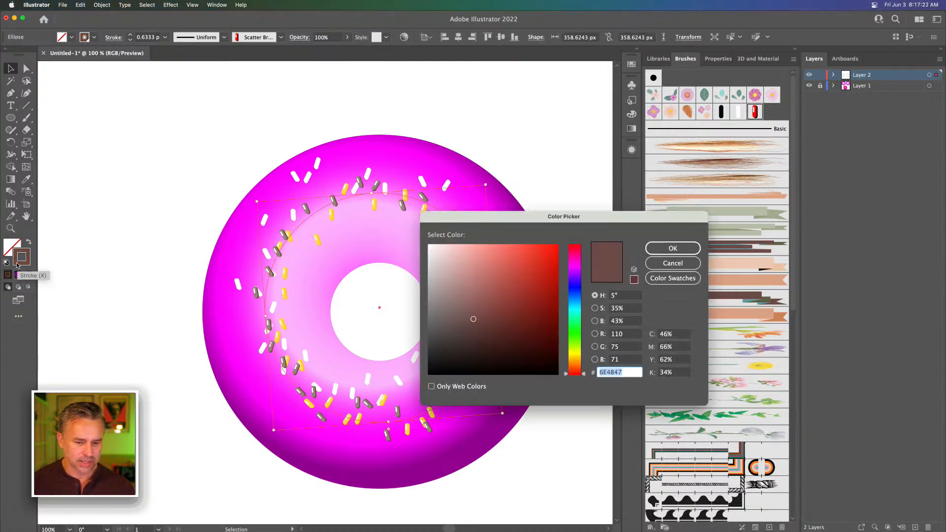
pyautogui.click(527, 340)
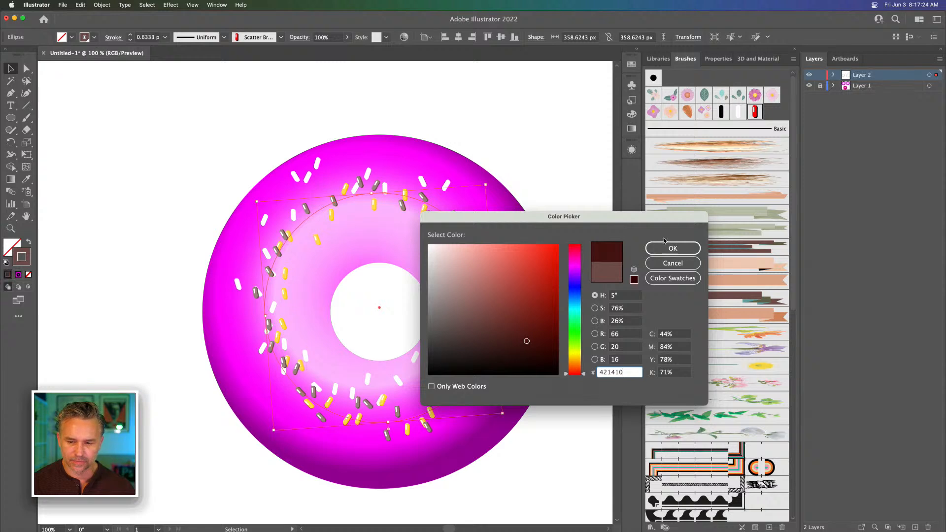
pyautogui.click(673, 248)
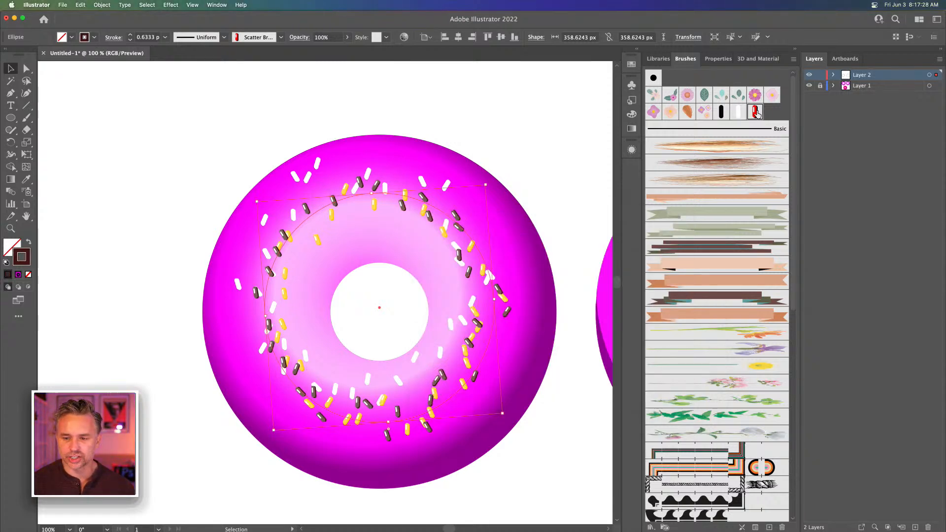
# Set Scatter Brush 3's random scatter to -318% through 234% and its random spacing to 55% through 188%
pyautogui.doubleClick(755, 113)
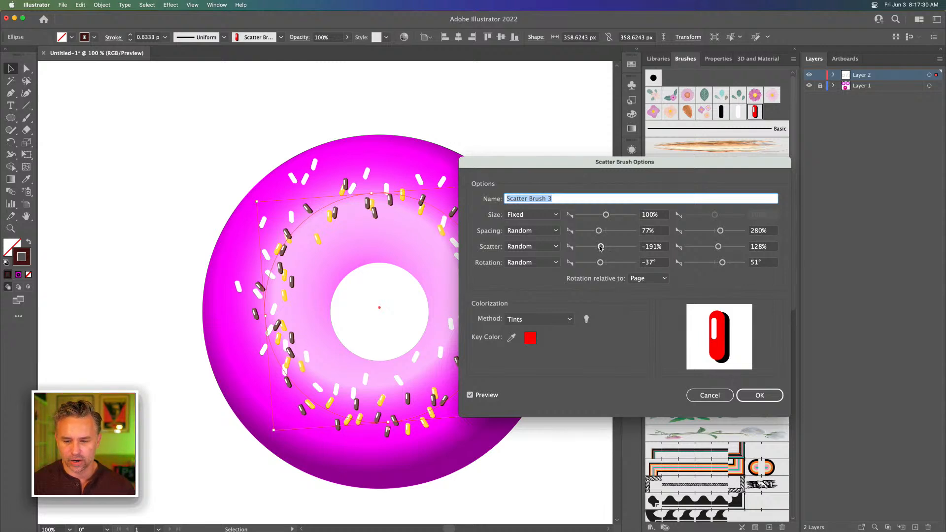
pyautogui.moveTo(600, 248)
pyautogui.mouseDown()
pyautogui.moveTo(591, 249)
pyautogui.moveTo(601, 249)
pyautogui.mouseUp()
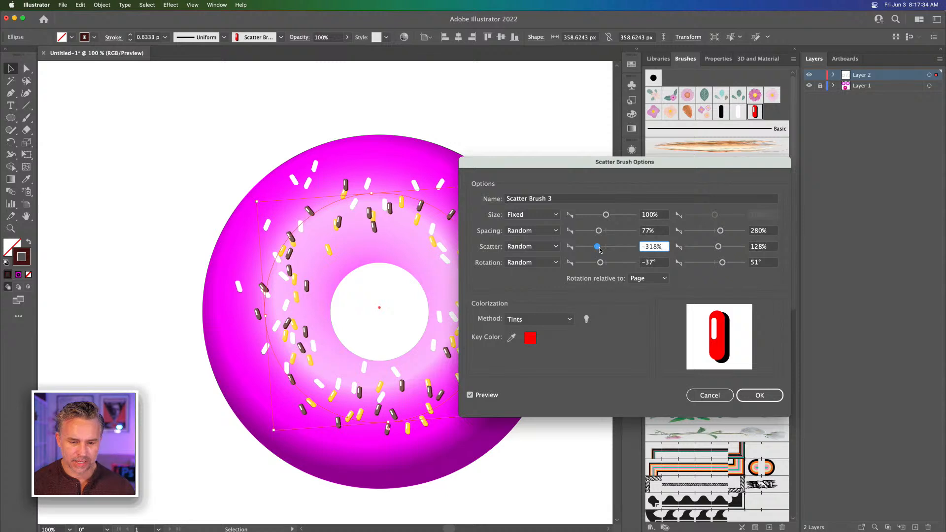
pyautogui.moveTo(718, 246); pyautogui.dragTo(721, 248)
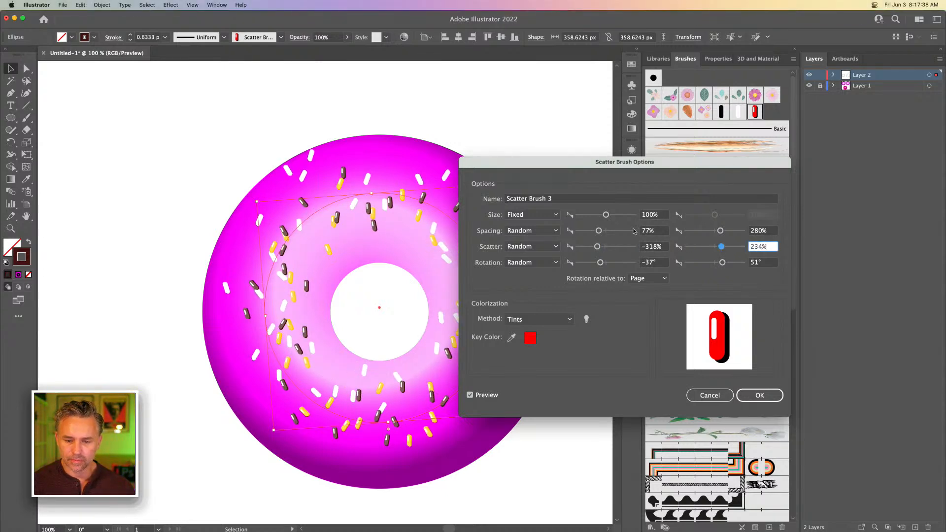
pyautogui.moveTo(598, 232)
pyautogui.mouseDown()
pyautogui.moveTo(578, 230)
pyautogui.moveTo(593, 232)
pyautogui.mouseUp()
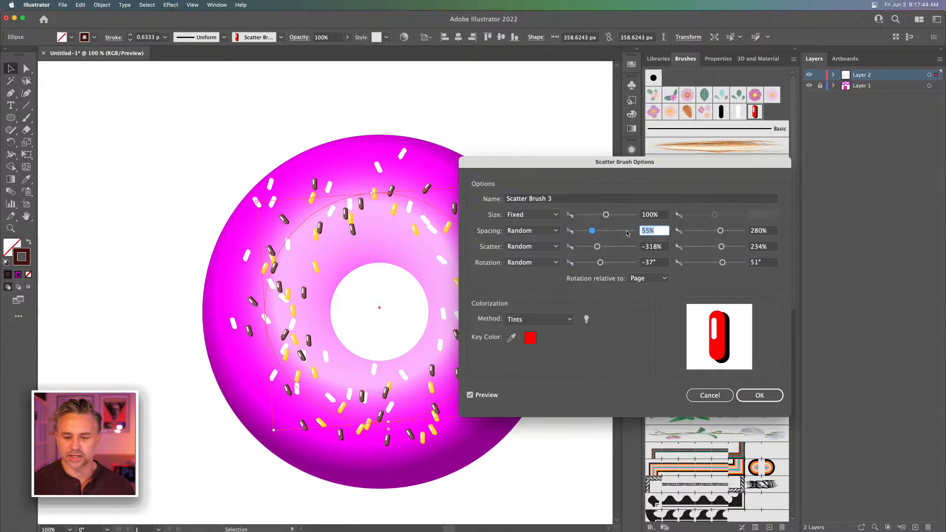
pyautogui.moveTo(725, 235); pyautogui.dragTo(710, 235)
# Set Scatter Brush 3's random rotation to -180° through 180° and apply the brush changes to the existing strokes
pyautogui.moveTo(598, 264); pyautogui.dragTo(537, 263)
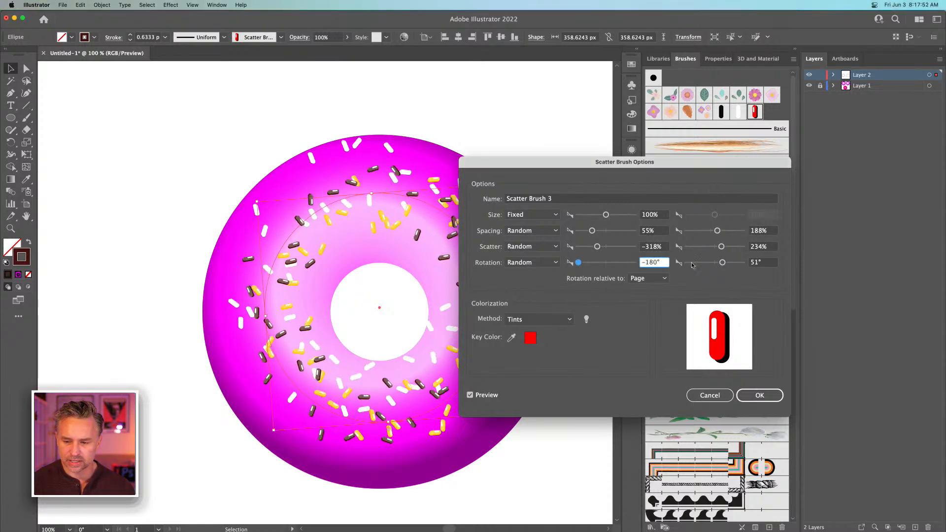
pyautogui.moveTo(722, 265); pyautogui.dragTo(744, 263)
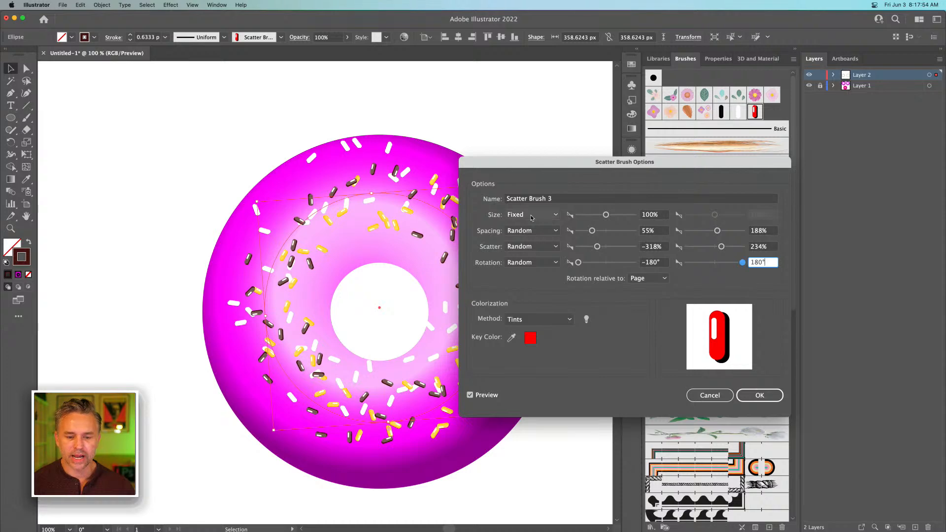
pyautogui.moveTo(535, 162); pyautogui.dragTo(623, 150)
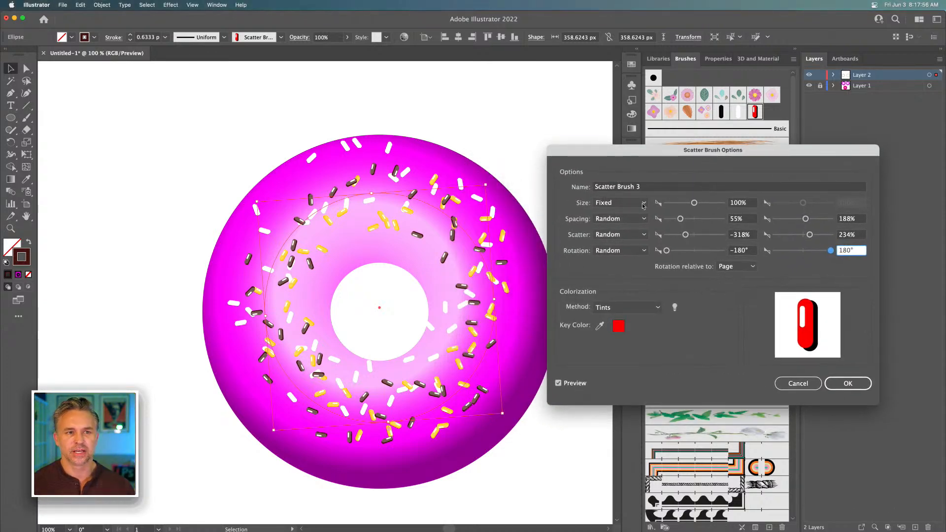
pyautogui.click(846, 383)
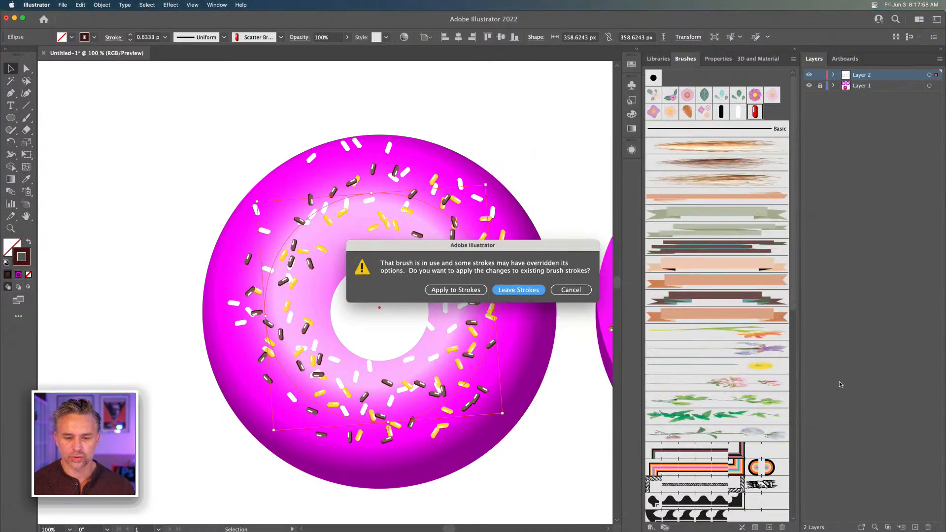
pyautogui.click(461, 292)
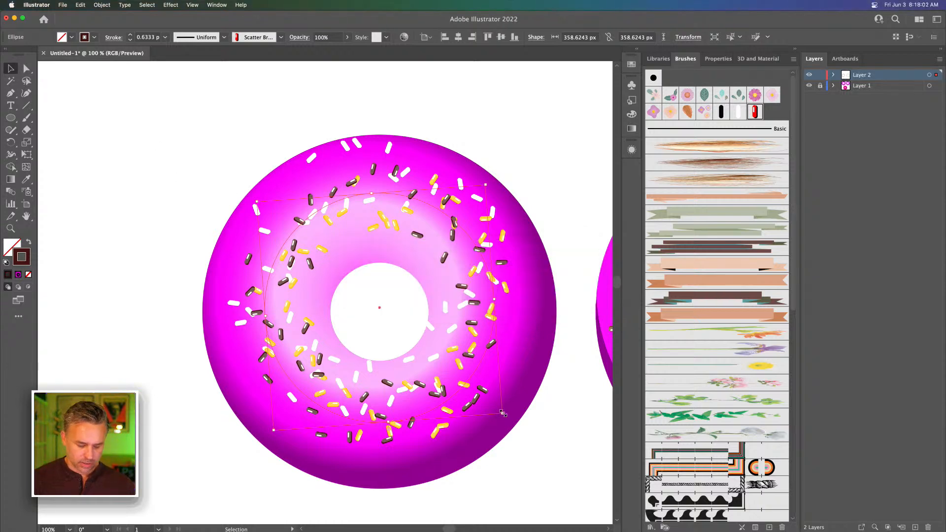
# Enlarge the dark brown sprinkle ellipse slightly and proportionally from its center, and deselect it
pyautogui.moveTo(502, 413); pyautogui.dragTo(514, 425)
pyautogui.click(199, 189)
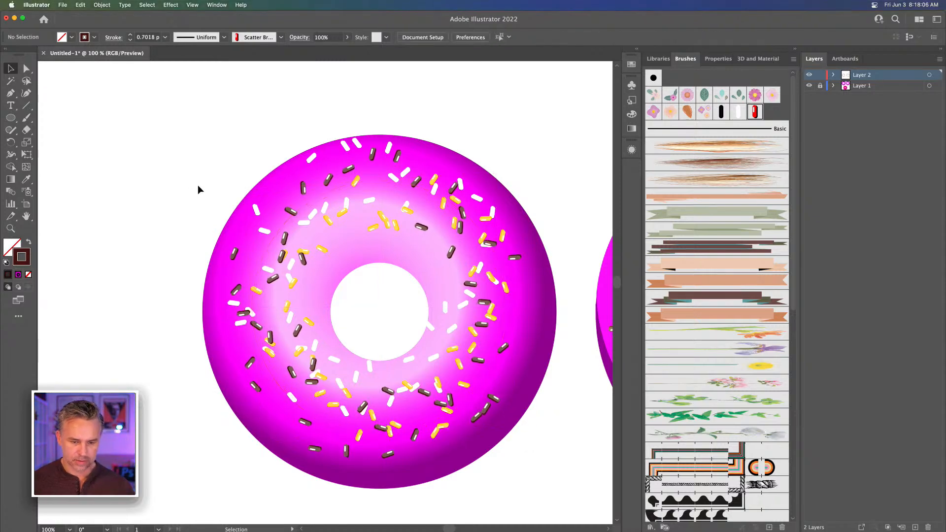
pyautogui.press('super+minus')
pyautogui.press('super+minus')
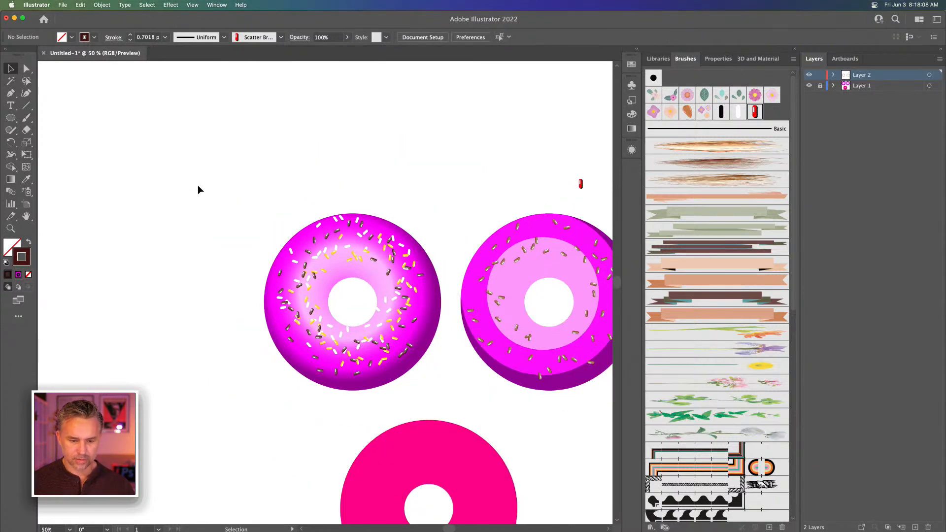
pyautogui.moveTo(201, 196); pyautogui.dragTo(156, 147)
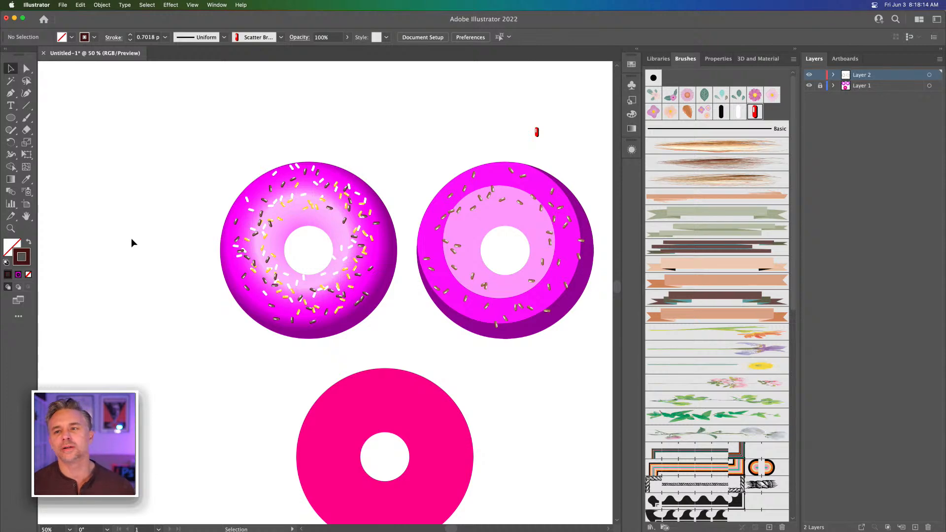
# Unlock Layer 1 and delete the plain pink donut ring below the two decorated donuts
pyautogui.scroll(-5, 167, 261)
pyautogui.hscroll(2, 166, 261)
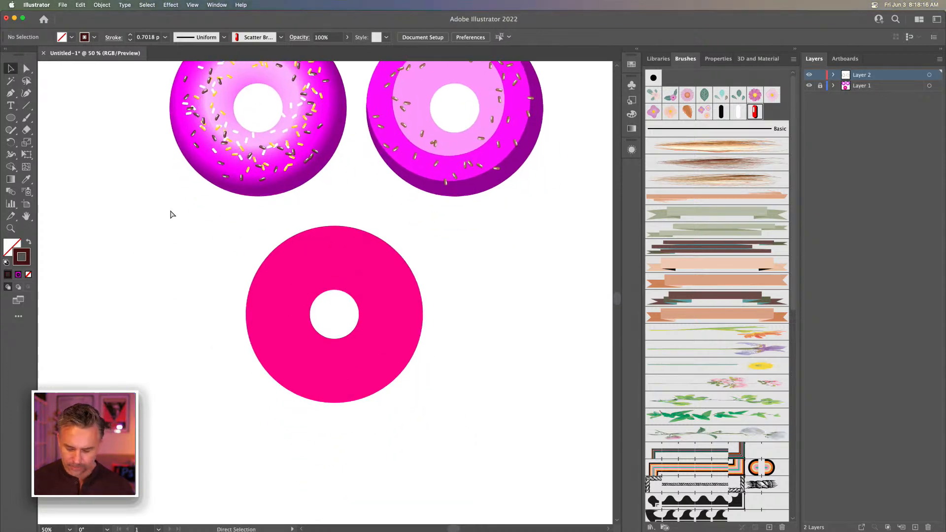
pyautogui.press('super+1')
pyautogui.moveTo(167, 216); pyautogui.dragTo(428, 362)
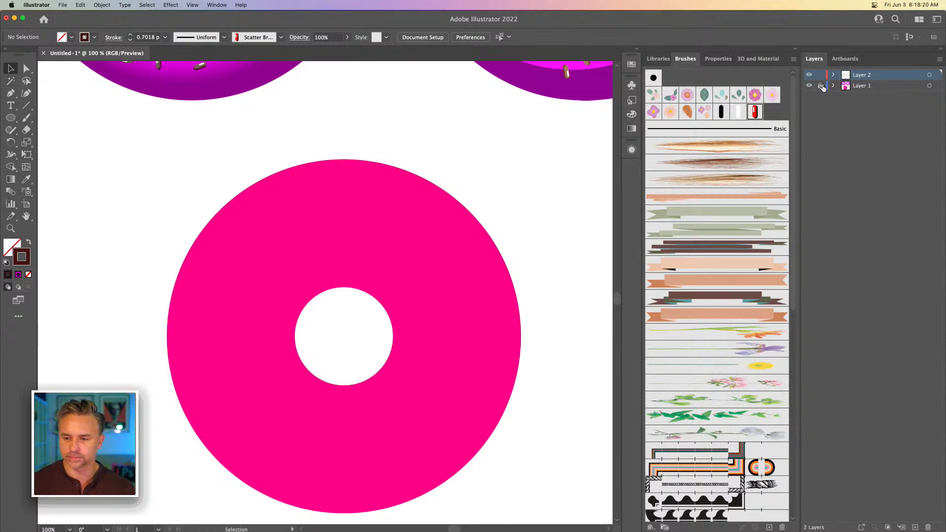
pyautogui.moveTo(146, 185); pyautogui.dragTo(336, 387)
pyautogui.press('Delete')
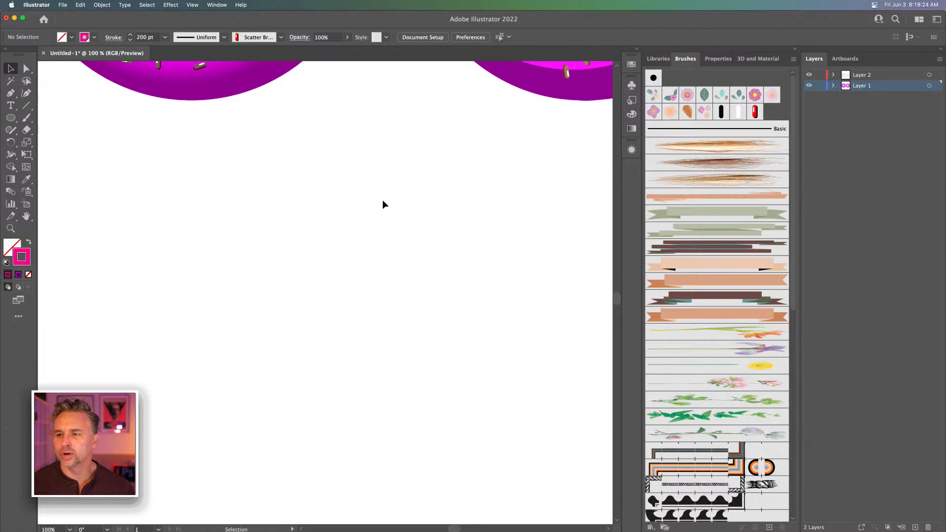
# Apply the plain white sprinkle scatter brush to the brown sprinkle ellipse on the flat-color donut
pyautogui.moveTo(382, 200); pyautogui.dragTo(1, 475)
pyautogui.click(280, 195)
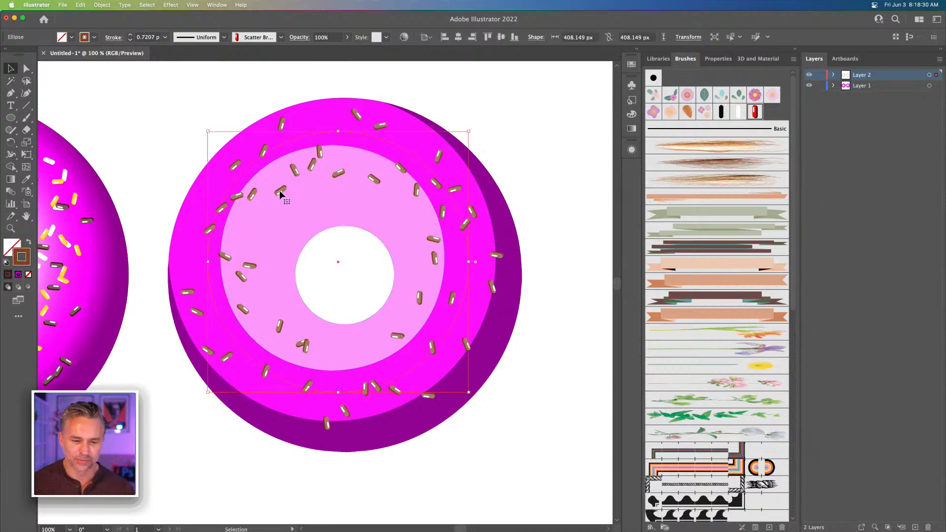
pyautogui.click(738, 112)
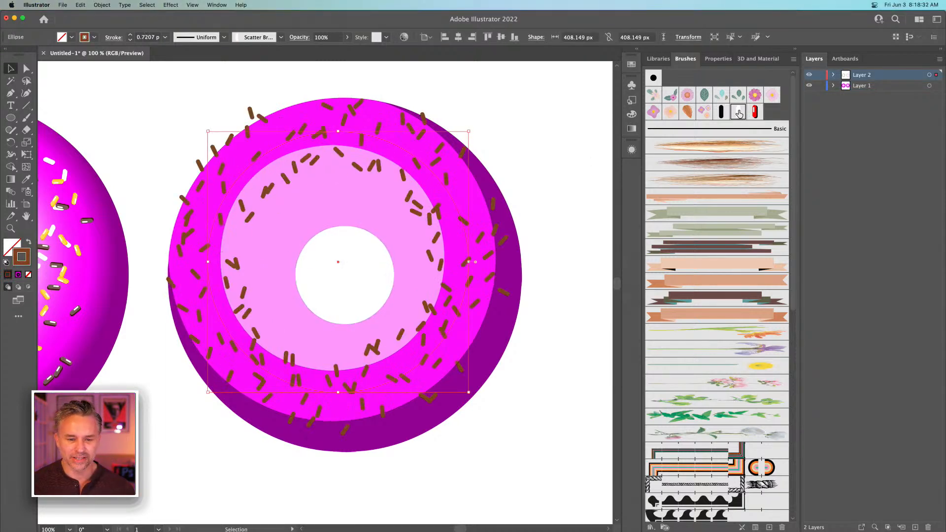
pyautogui.click(720, 112)
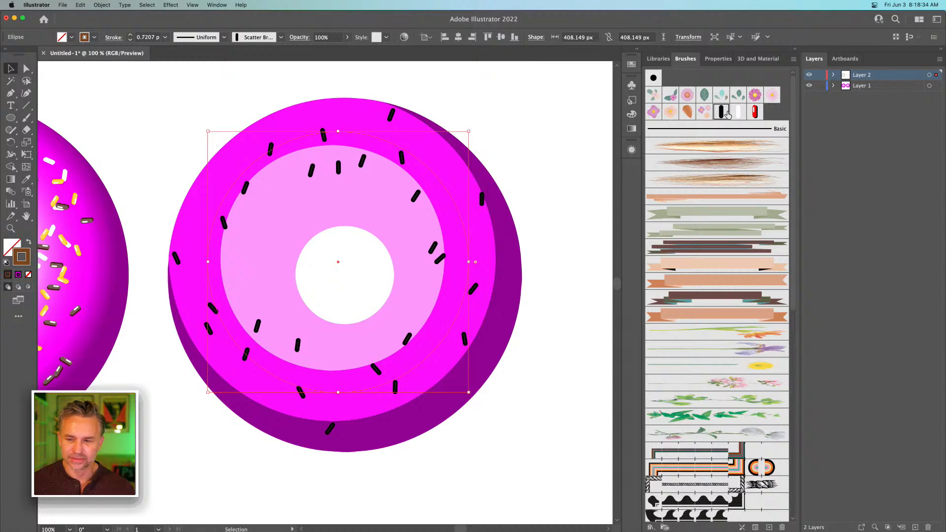
pyautogui.click(737, 112)
# Recolor the selected sprinkle ellipse's stroke to white FFFFFF
pyautogui.doubleClick(22, 257)
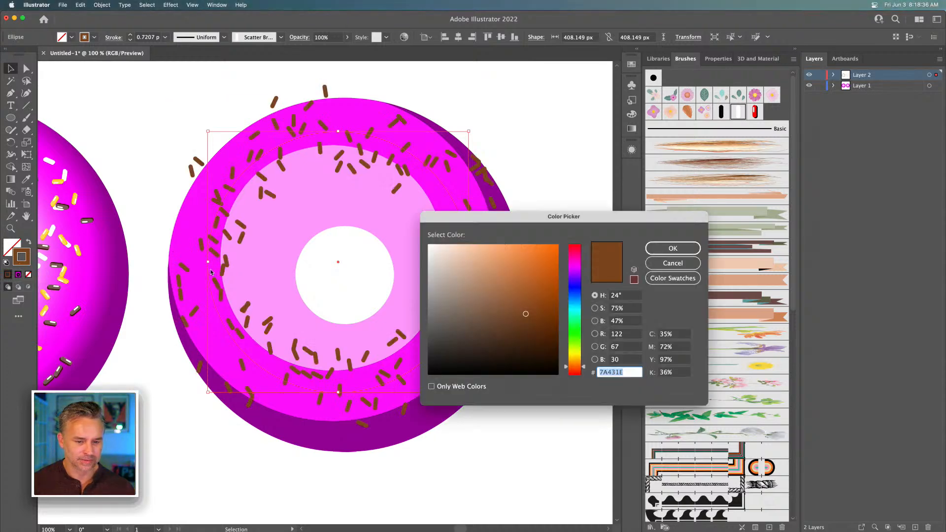
pyautogui.write('ffffff')
pyautogui.press('Return')
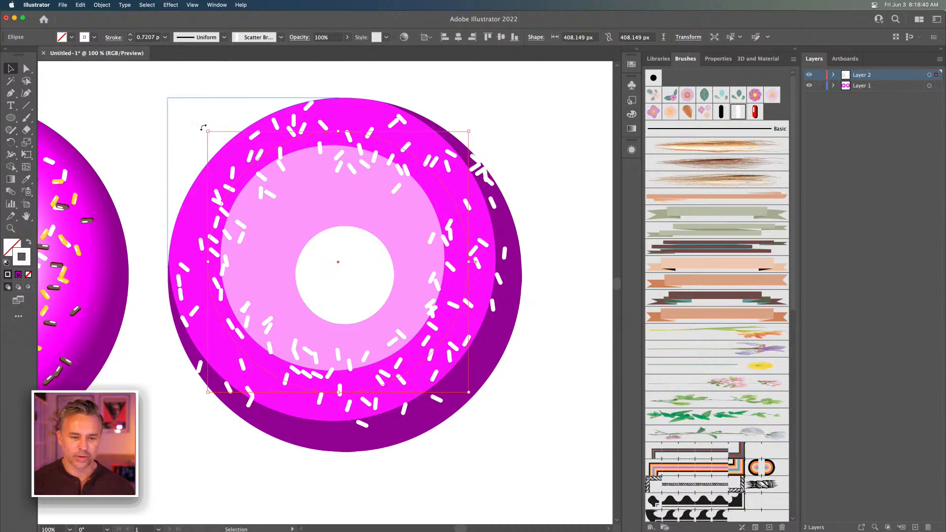
# Shrink the white sprinkle ellipse proportionally from its center so the sprinkles sit within the flat-color donut, and deselect it
pyautogui.moveTo(207, 131); pyautogui.dragTo(225, 154)
pyautogui.click(118, 147)
pyautogui.moveTo(169, 170); pyautogui.dragTo(244, 162)
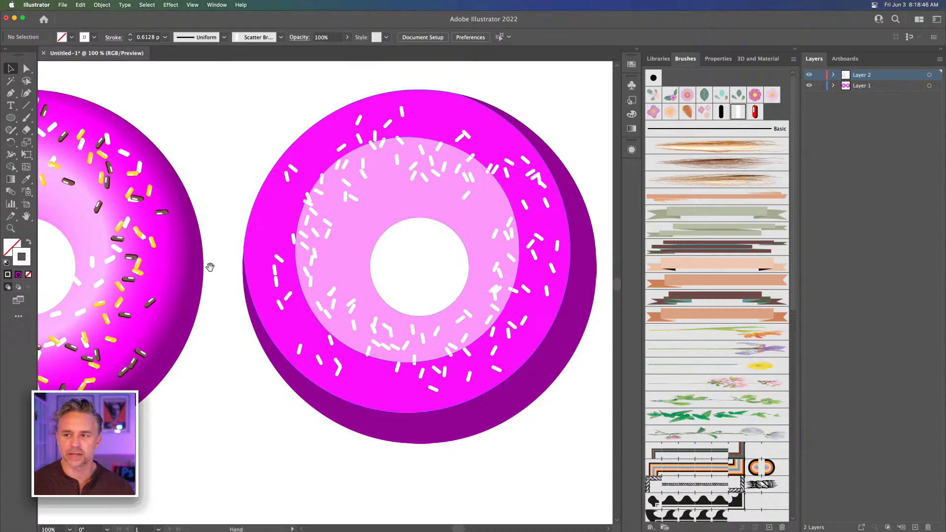
# Lock Layer 2 and select the gradient donut ring on Layer 1
pyautogui.moveTo(207, 264); pyautogui.dragTo(521, 272)
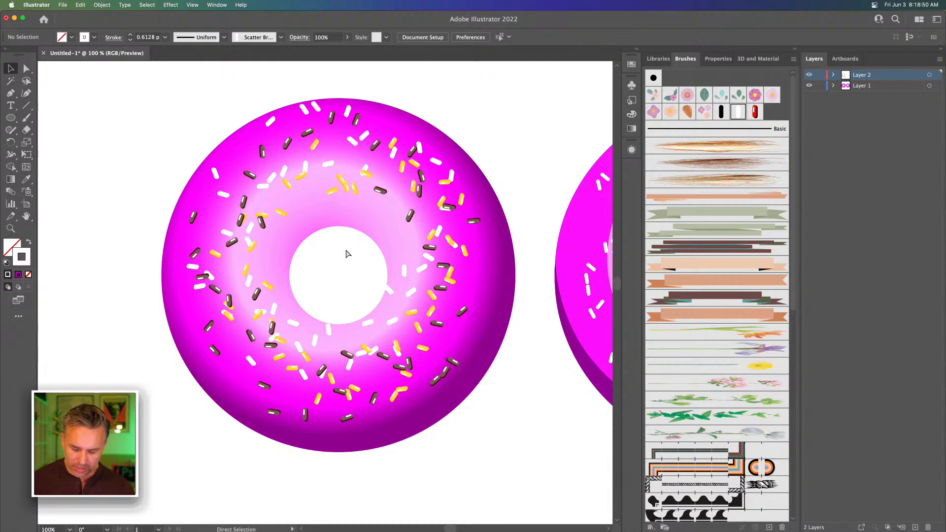
pyautogui.click(820, 74)
pyautogui.click(402, 134)
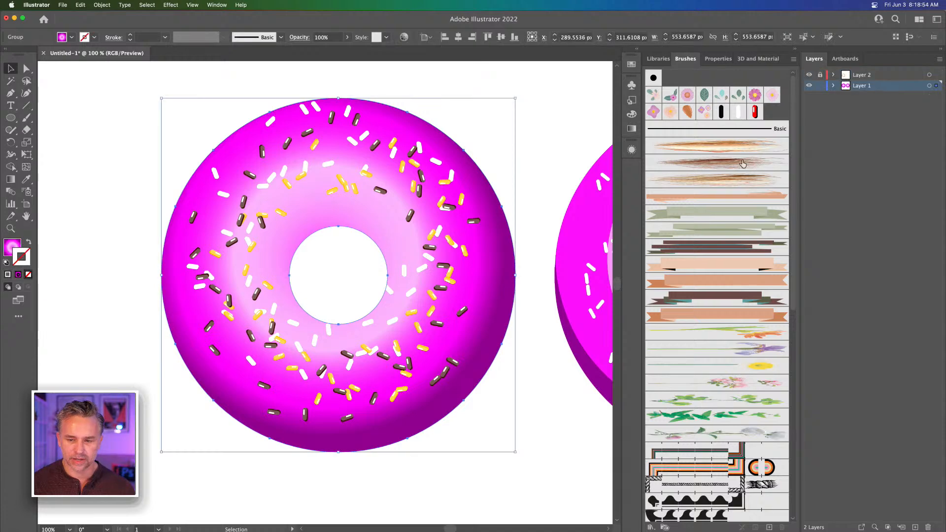
# In the ring's radial fill gradient, move the innermost magenta stop to about 26% and the dark purple end stop to about 95%
pyautogui.click(635, 51)
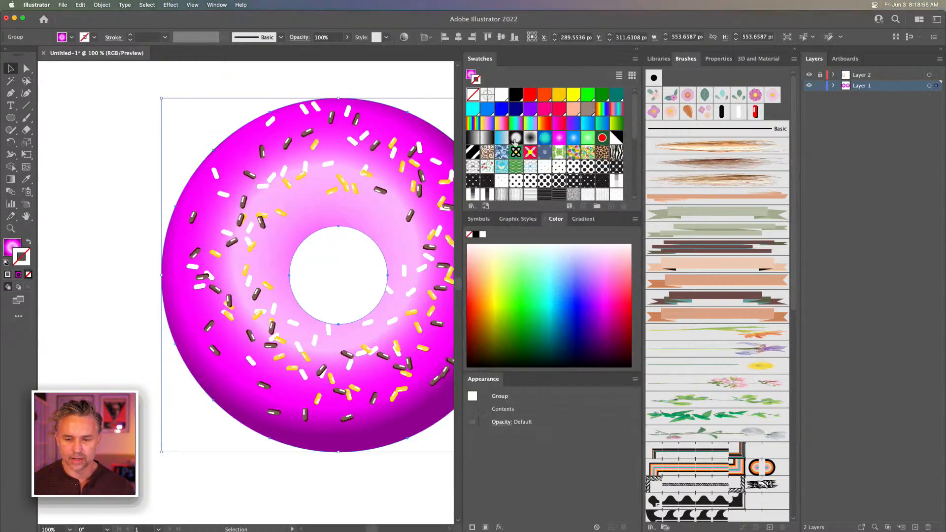
pyautogui.click(583, 219)
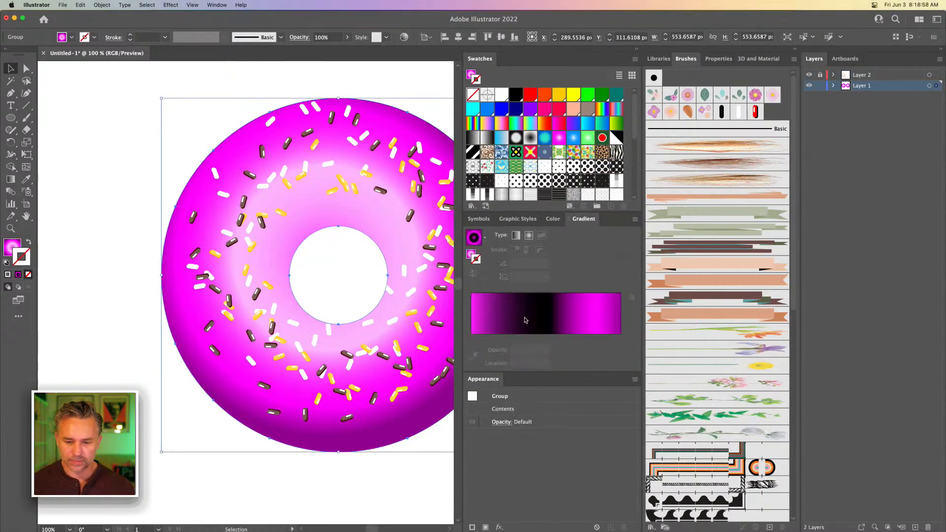
pyautogui.click(8, 248)
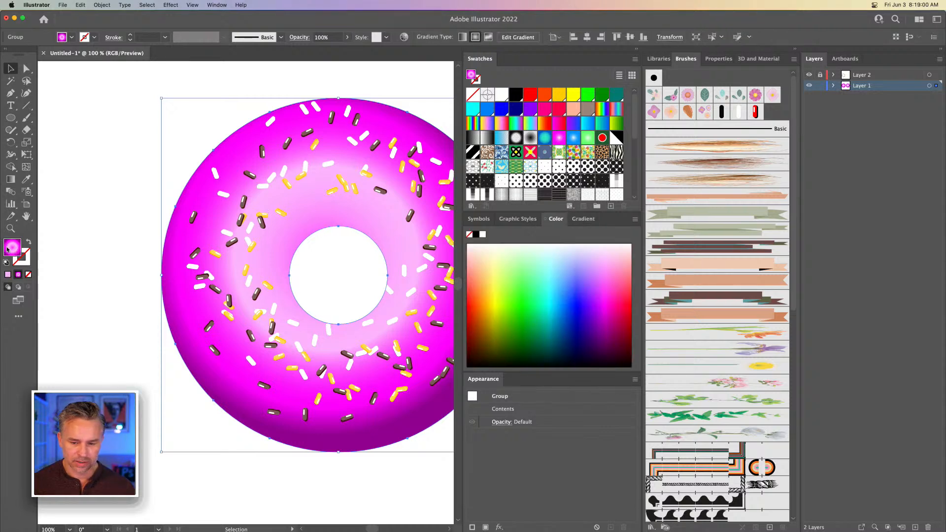
pyautogui.click(579, 220)
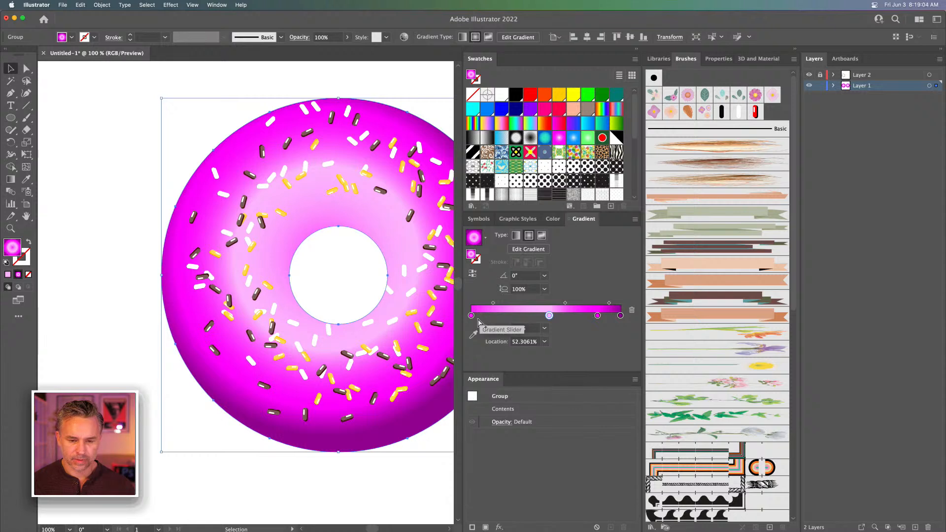
pyautogui.moveTo(471, 315); pyautogui.dragTo(508, 317)
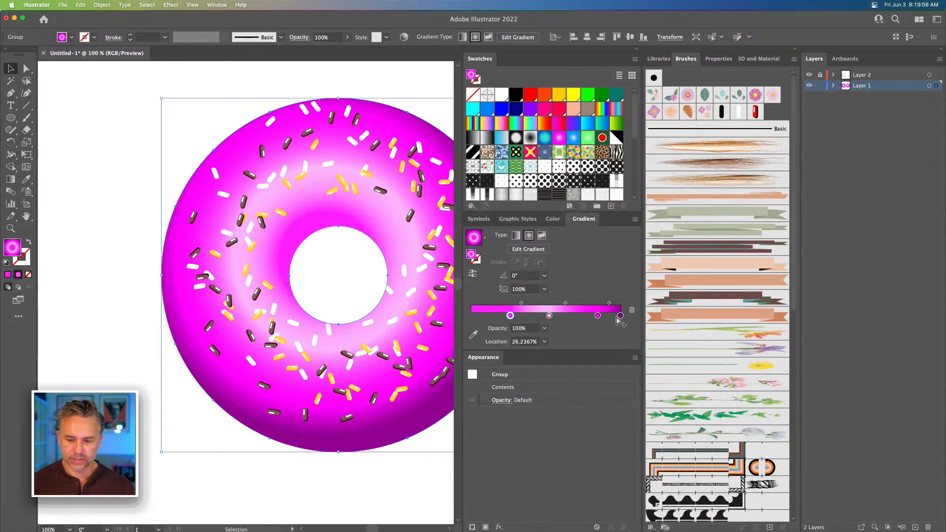
pyautogui.moveTo(620, 316); pyautogui.dragTo(613, 315)
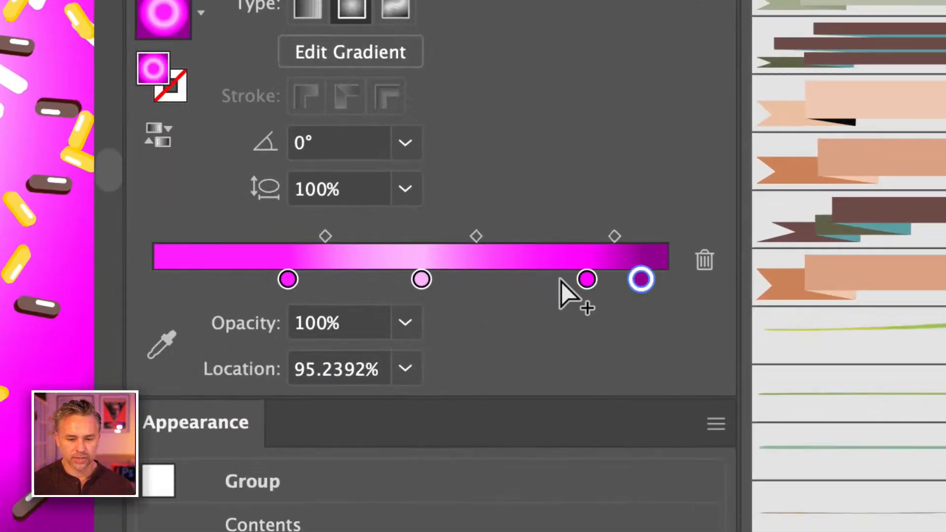
# Duplicate the dark purple stop to the inner end of the ring's gradient, set it at about 13.5%, and deselect the donut
pyautogui.moveTo(660, 279); pyautogui.dragTo(152, 274)
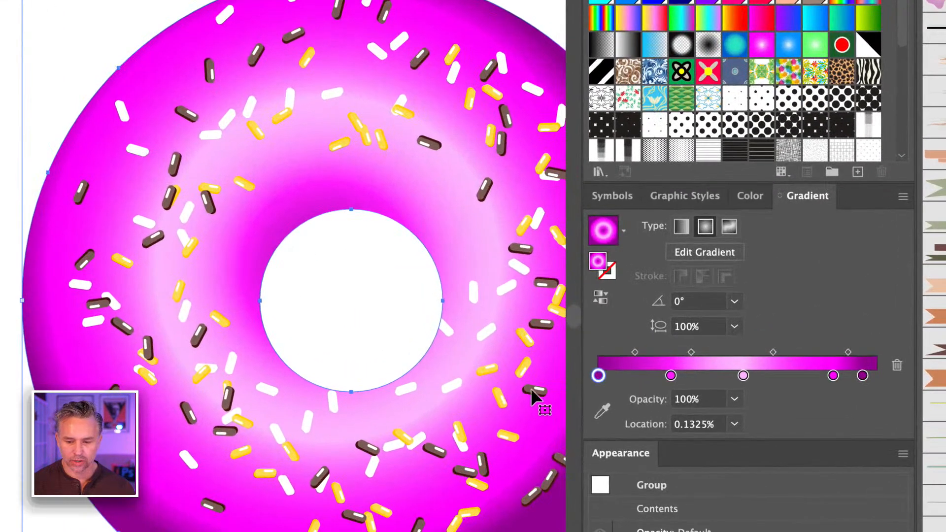
pyautogui.moveTo(564, 360); pyautogui.dragTo(635, 378)
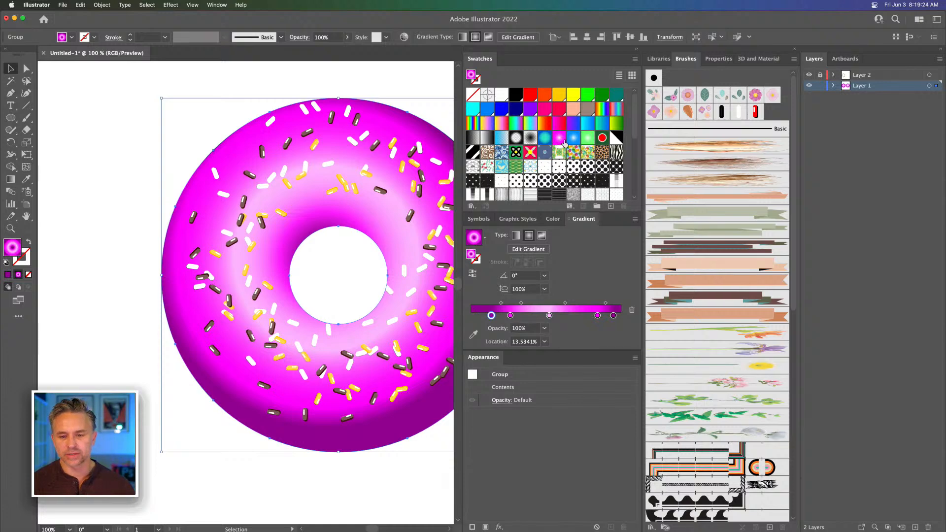
pyautogui.click(142, 94)
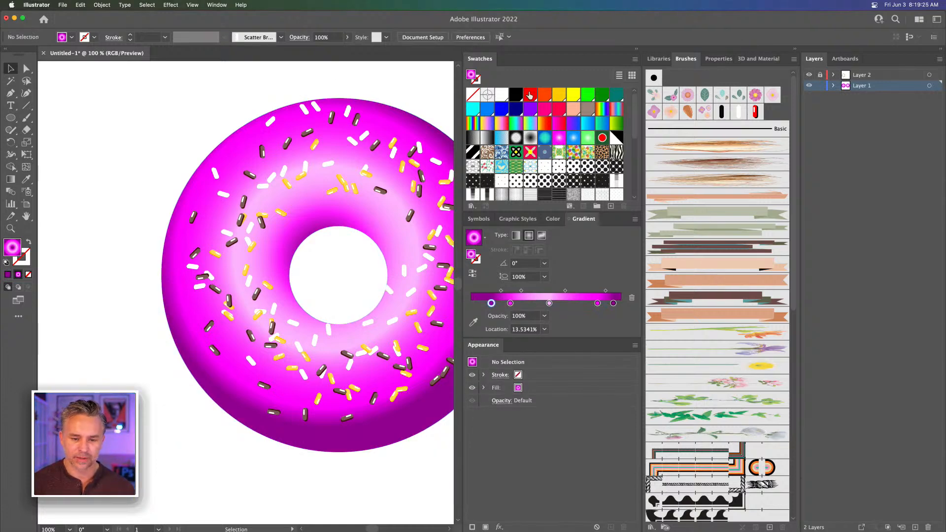
pyautogui.click(635, 51)
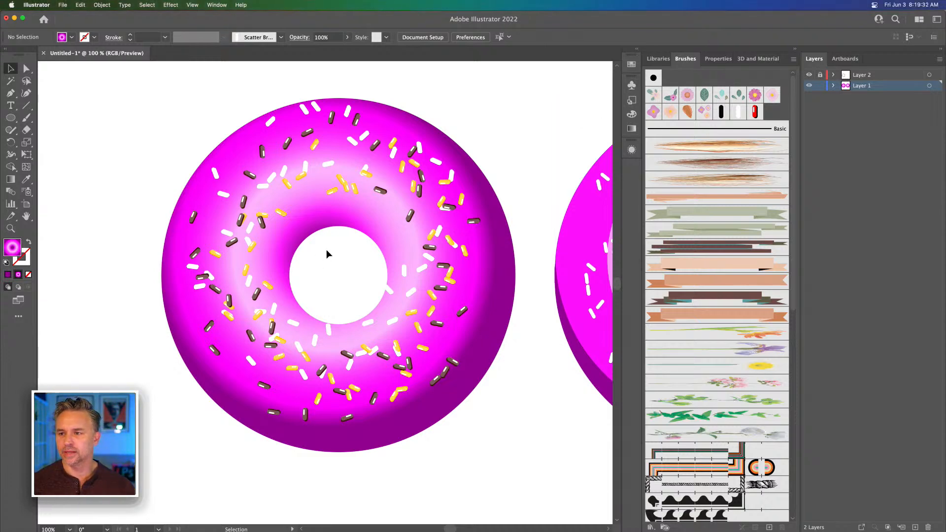
pyautogui.press('super+minus')
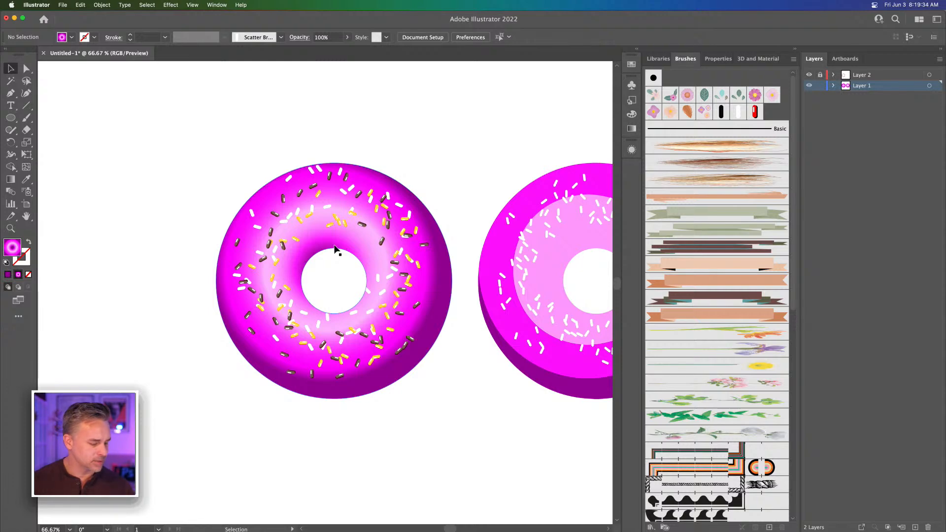
pyautogui.moveTo(334, 245); pyautogui.dragTo(195, 181)
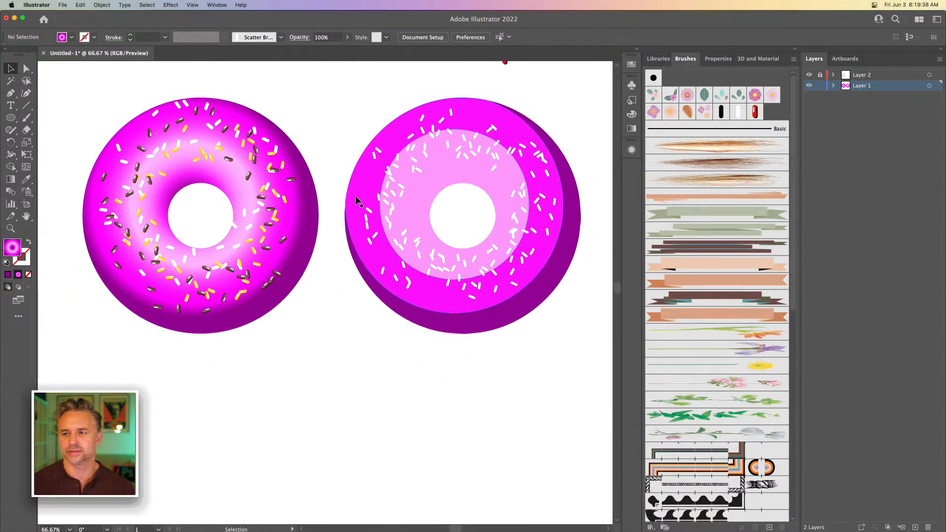
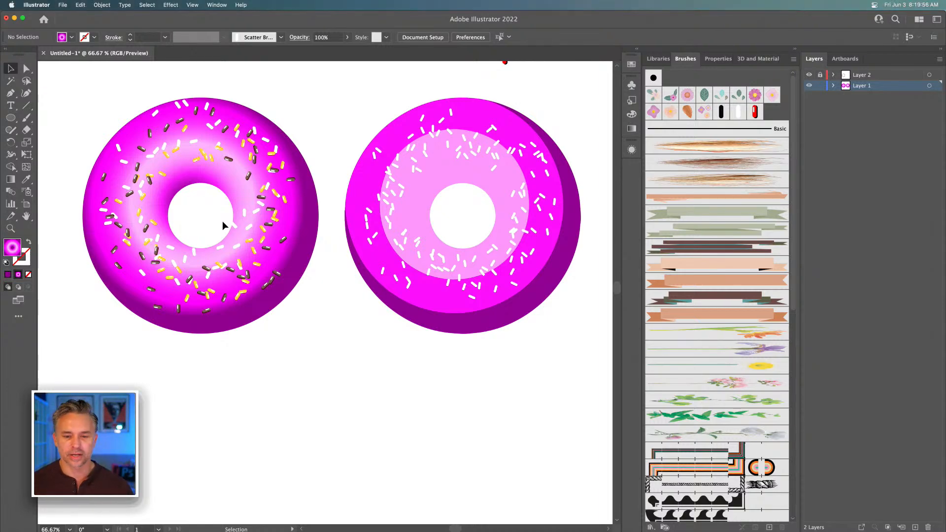
# Draw a circle about 175 px in diameter in the empty area below the two donuts
pyautogui.press('space')
pyautogui.moveTo(388, 430); pyautogui.dragTo(395, 406)
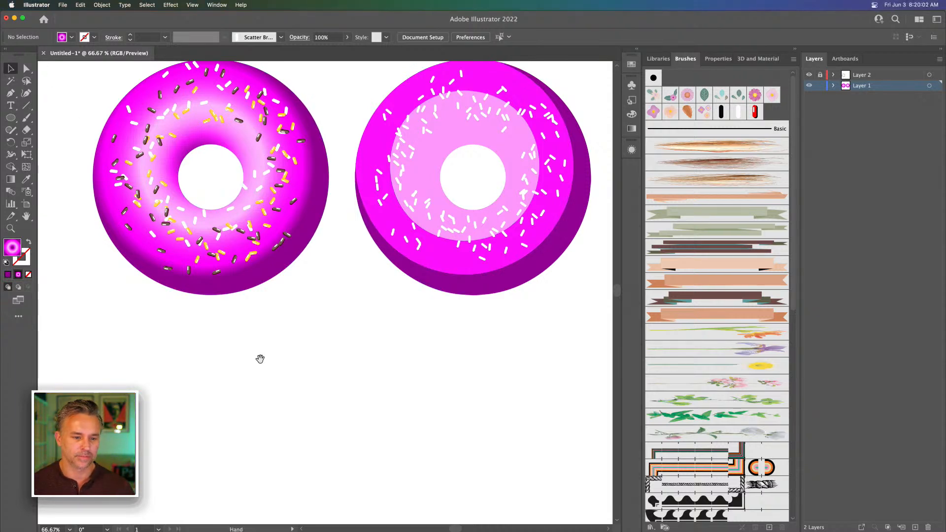
pyautogui.moveTo(261, 358); pyautogui.dragTo(266, 376)
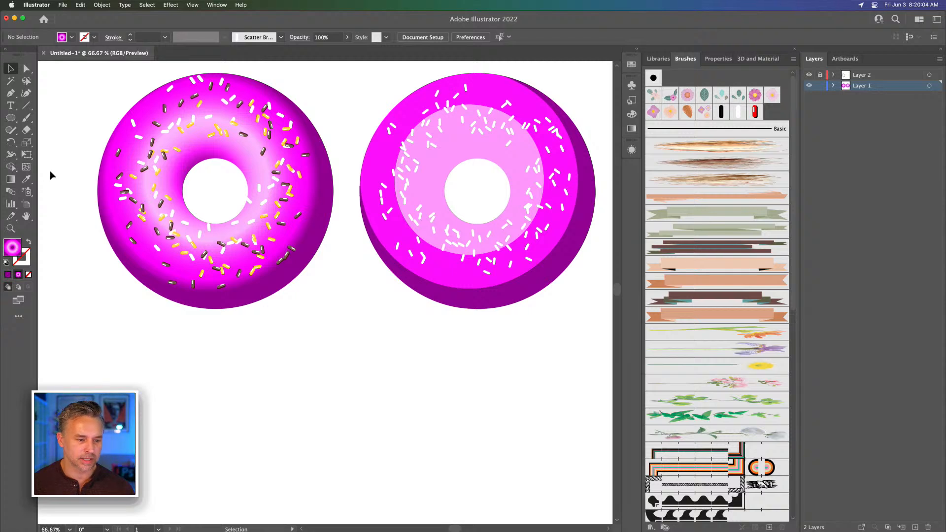
pyautogui.click(11, 117)
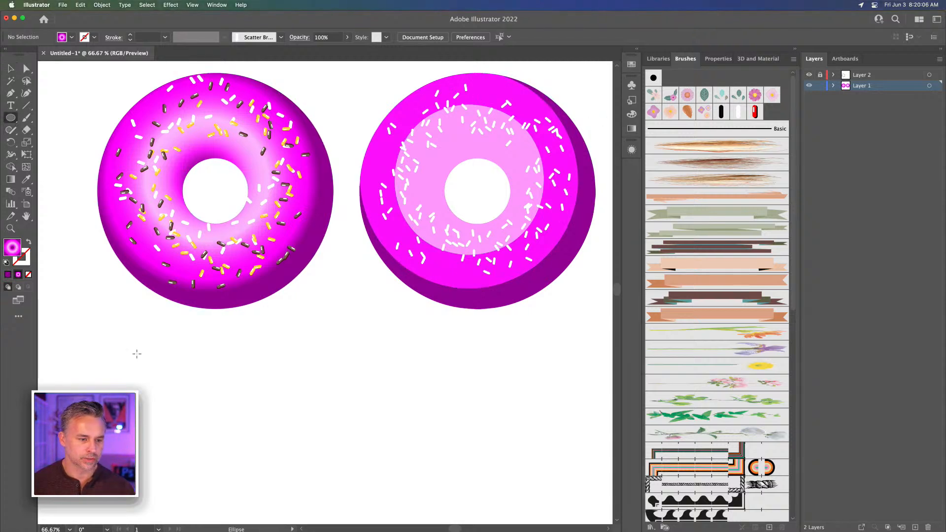
pyautogui.moveTo(280, 351); pyautogui.dragTo(355, 426)
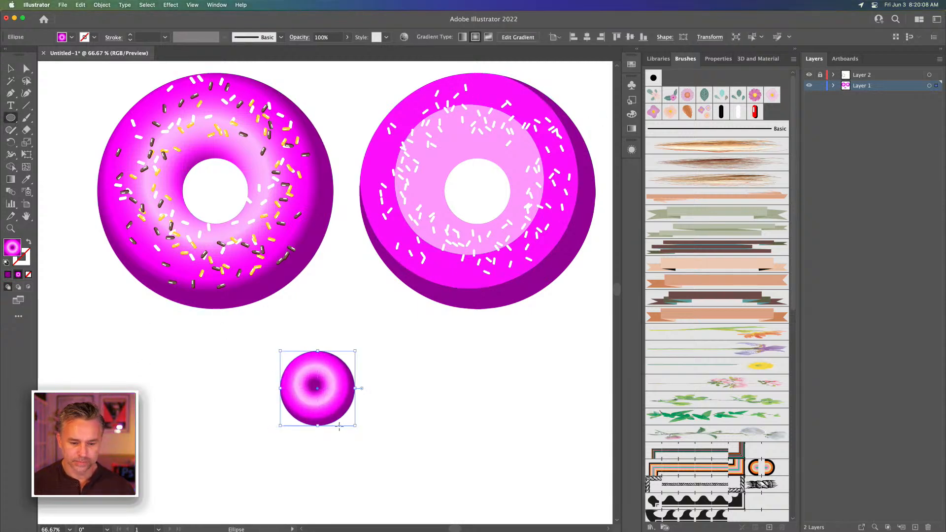
# Fill the new circle with solid magenta, starting from the C=10 M=100 Y=50 K=0 swatch and shifting its hue slightly toward purple
pyautogui.click(632, 68)
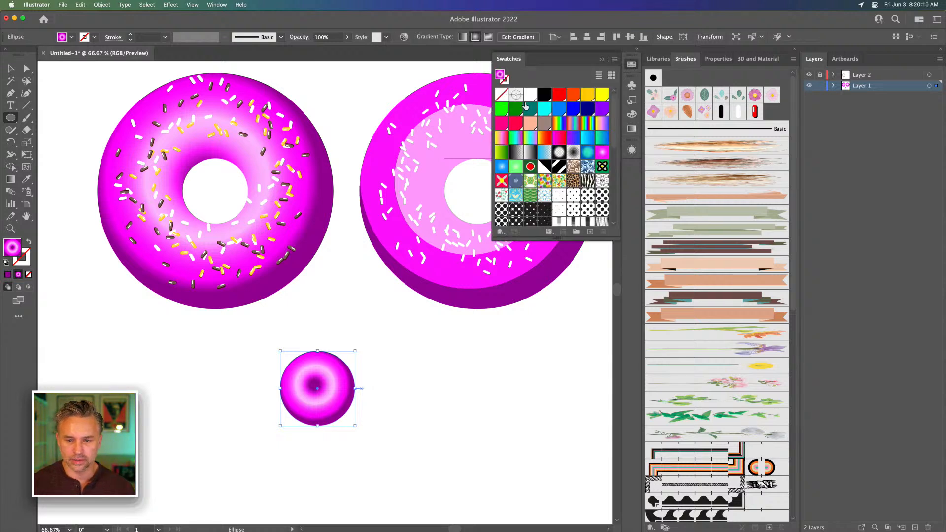
pyautogui.click(502, 126)
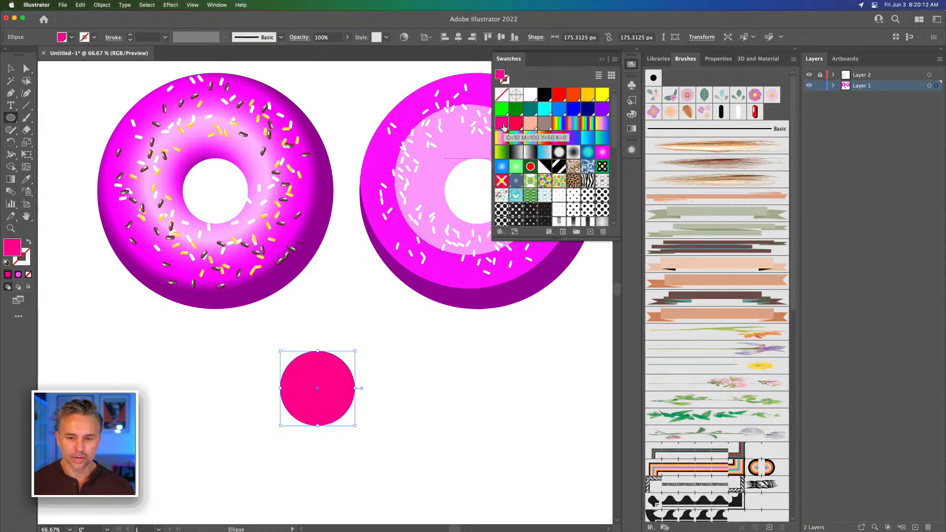
pyautogui.doubleClick(11, 246)
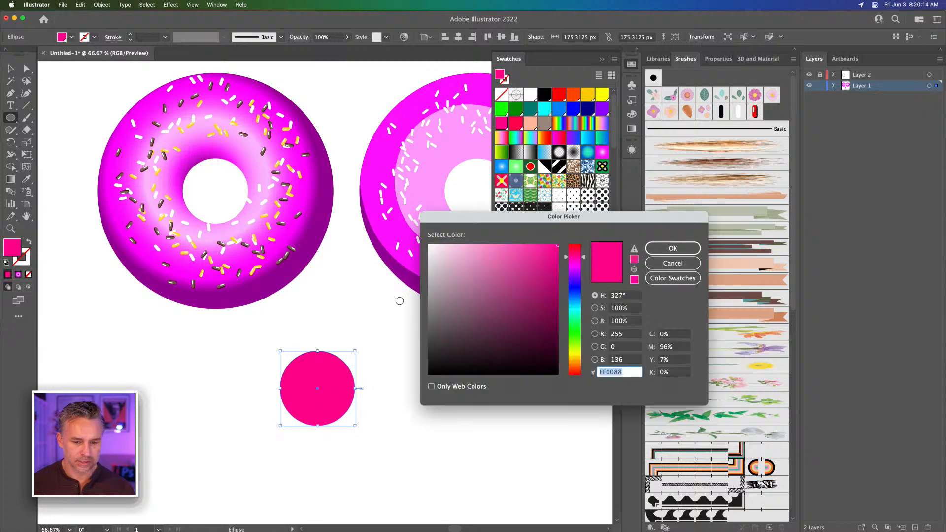
pyautogui.moveTo(565, 256); pyautogui.dragTo(570, 265)
pyautogui.press('Return')
# Apply the 3D Revolve effect to the magenta circle
pyautogui.press('v')
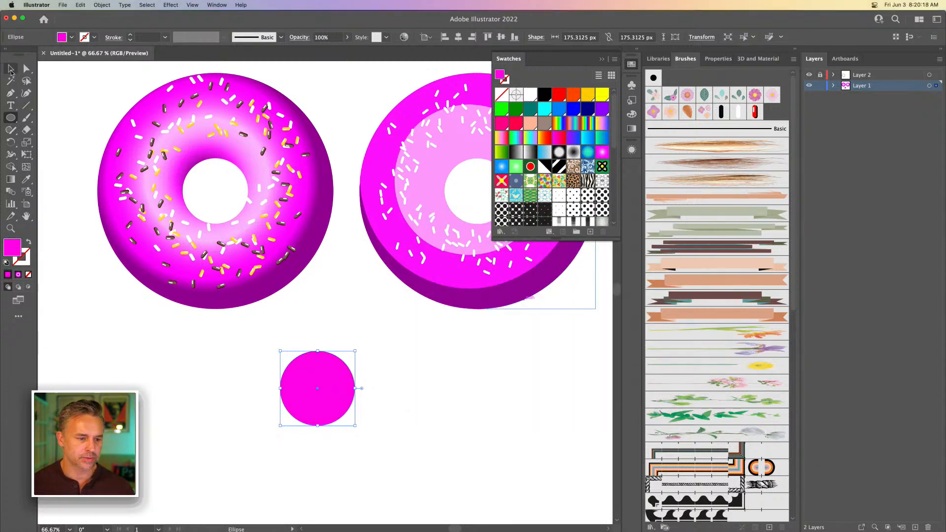
pyautogui.press('super+1')
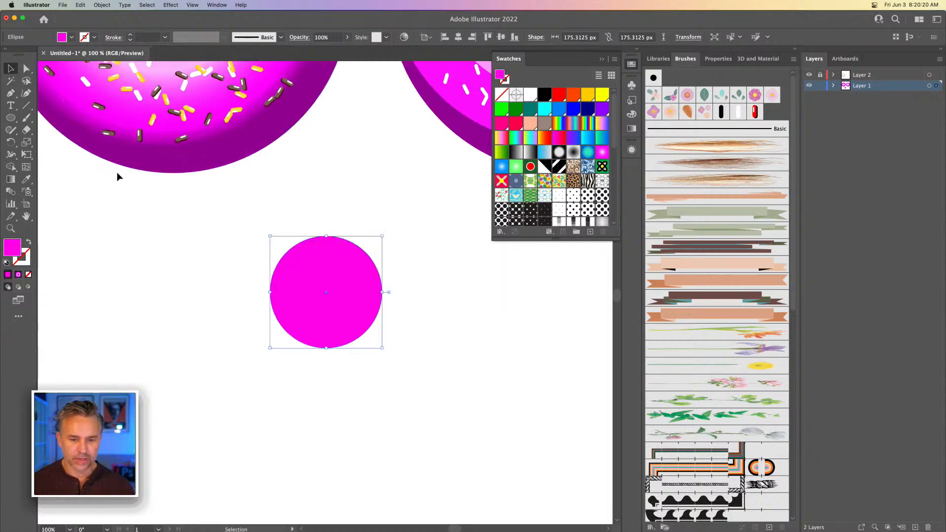
pyautogui.press('super+equal')
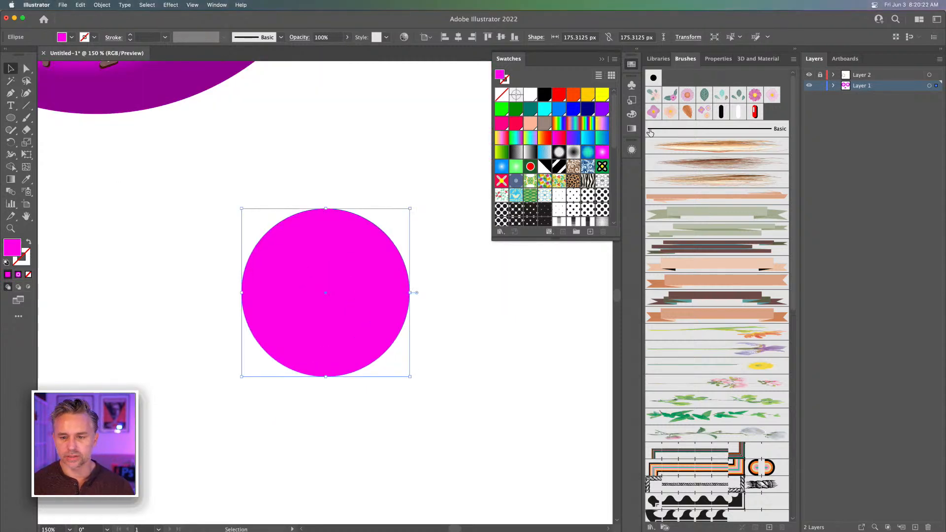
pyautogui.click(602, 60)
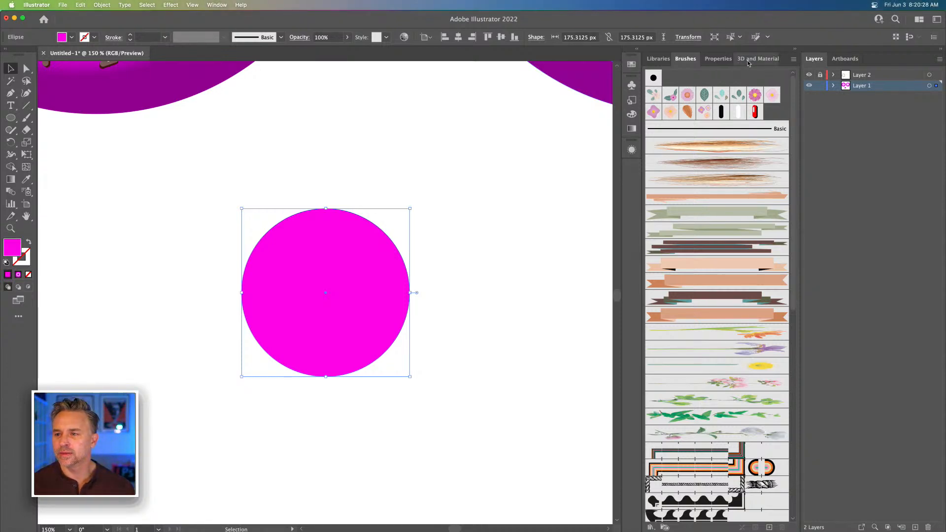
pyautogui.click(750, 60)
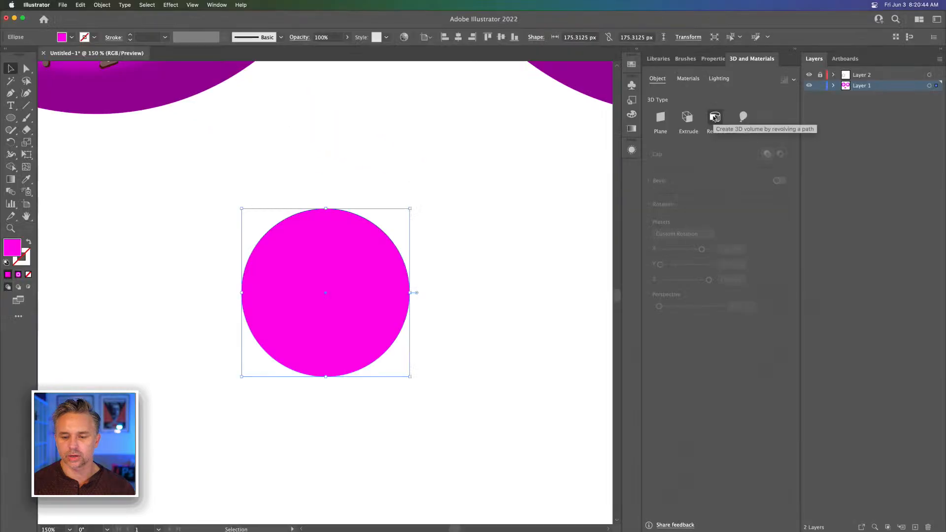
pyautogui.click(615, 203)
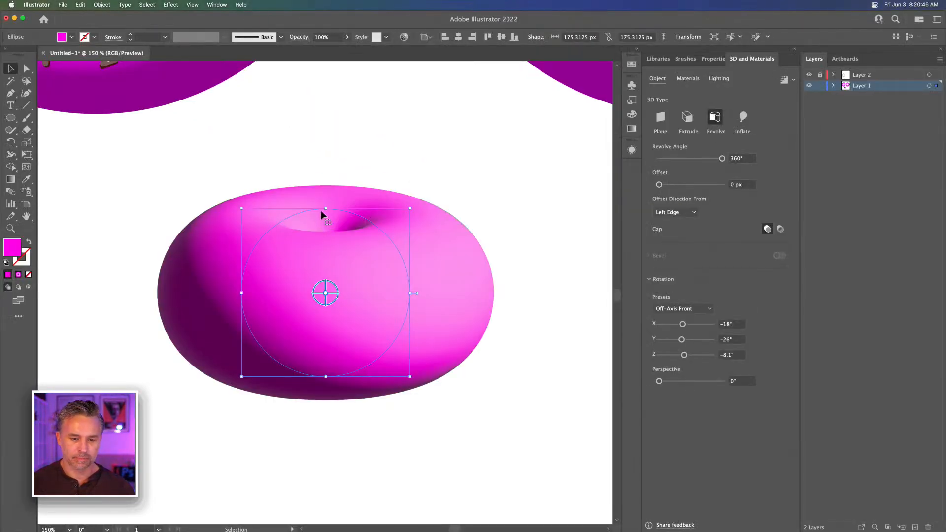
# Tilt the revolved shape so its center faces the viewer, and set the revolve offset to 76 px to open a hole
pyautogui.moveTo(321, 296); pyautogui.dragTo(320, 318)
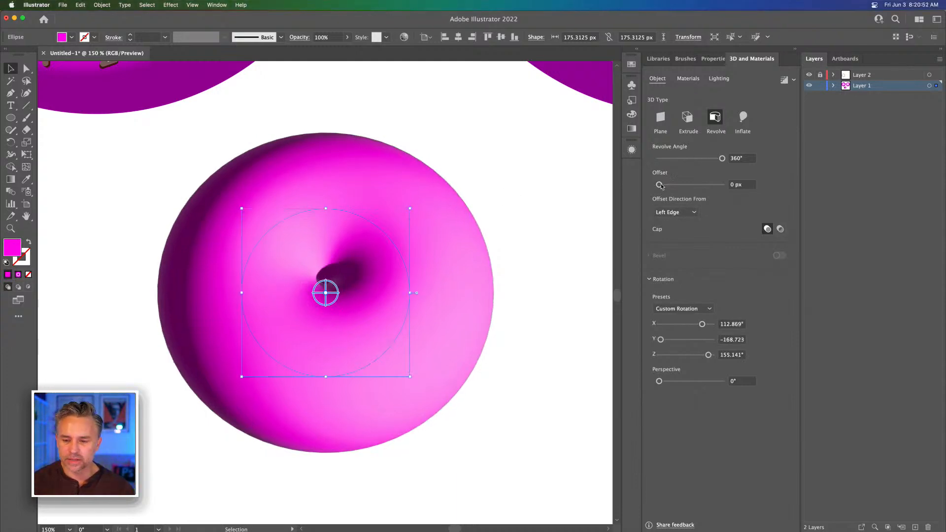
pyautogui.moveTo(661, 186)
pyautogui.mouseDown()
pyautogui.moveTo(675, 189)
pyautogui.moveTo(665, 188)
pyautogui.mouseUp()
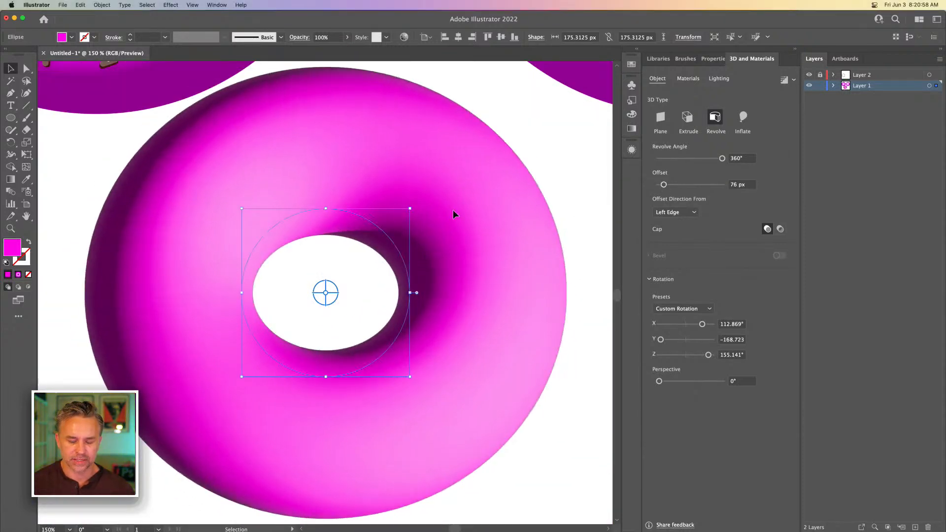
# Orient the 3D donut to be seen straight from above with the Top rotation preset
pyautogui.moveTo(317, 295)
pyautogui.mouseDown()
pyautogui.moveTo(317, 317)
pyautogui.moveTo(321, 302)
pyautogui.mouseUp()
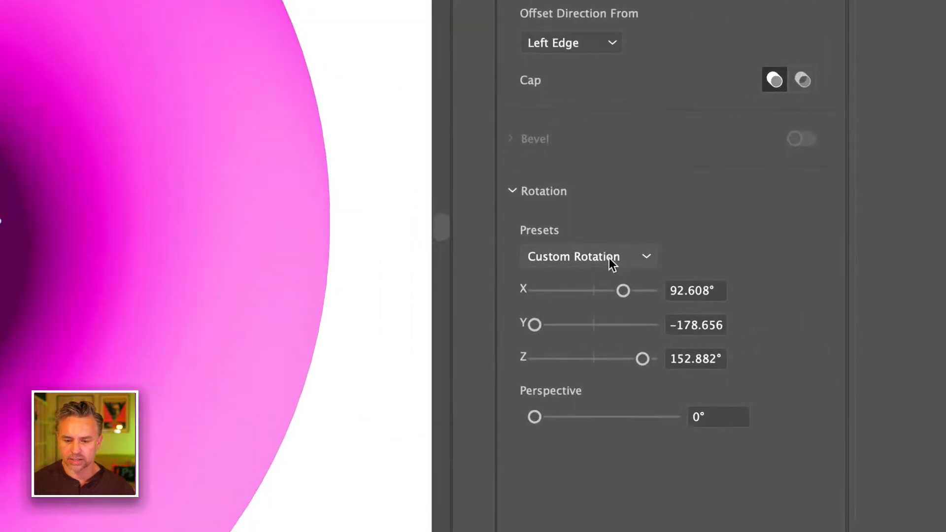
pyautogui.click(694, 309)
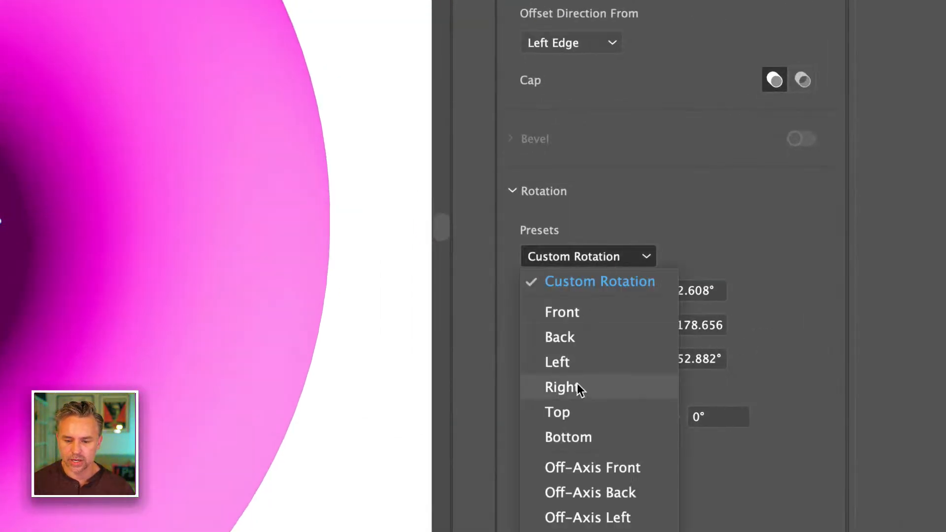
pyautogui.click(578, 411)
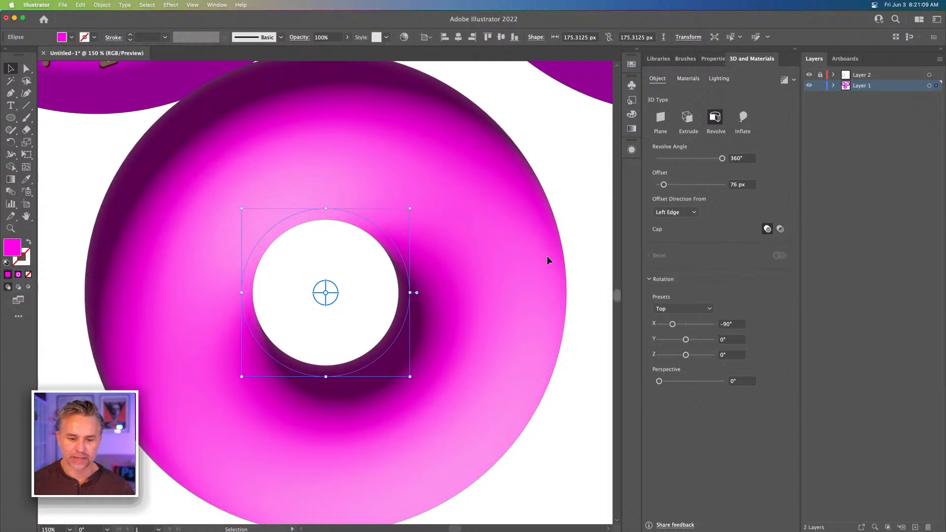
# Move the 3D donut down and slightly to the right, clear of the two donuts above it
pyautogui.press('super+minus')
pyautogui.press('super+minus')
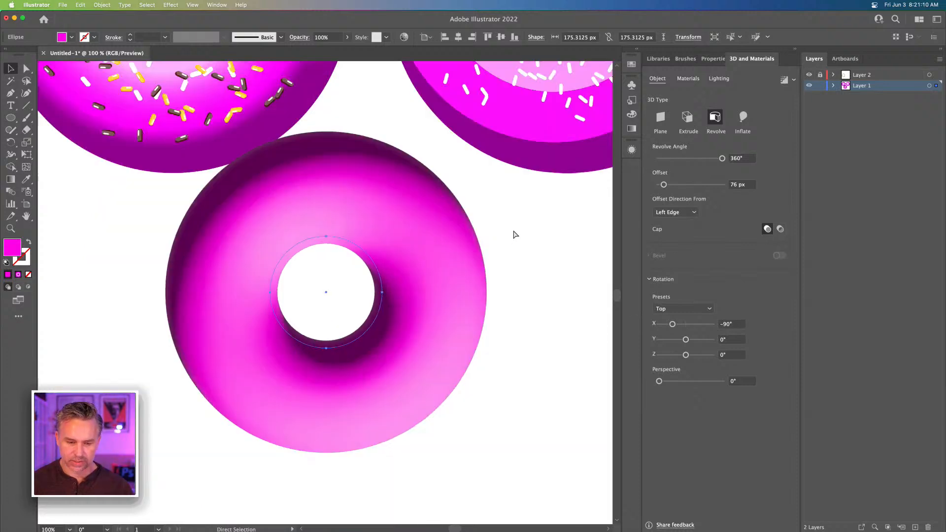
pyautogui.moveTo(256, 268); pyautogui.dragTo(276, 325)
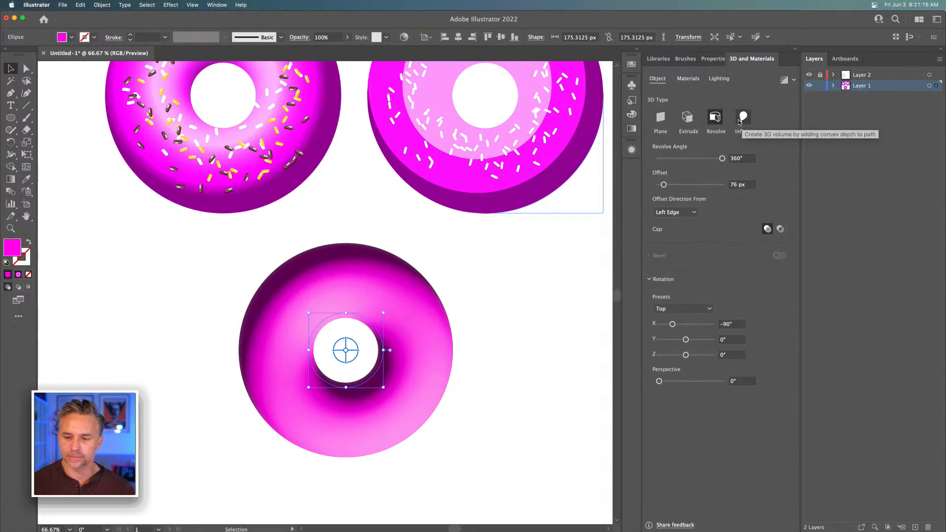
# Try the Right lighting preset on the 3D donut, and settle on the Top Left preset
pyautogui.click(718, 79)
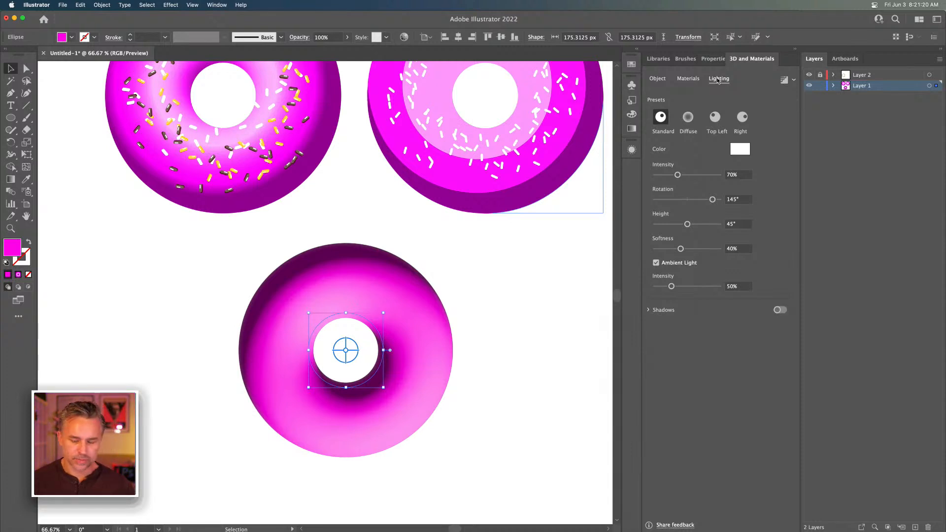
pyautogui.click(717, 118)
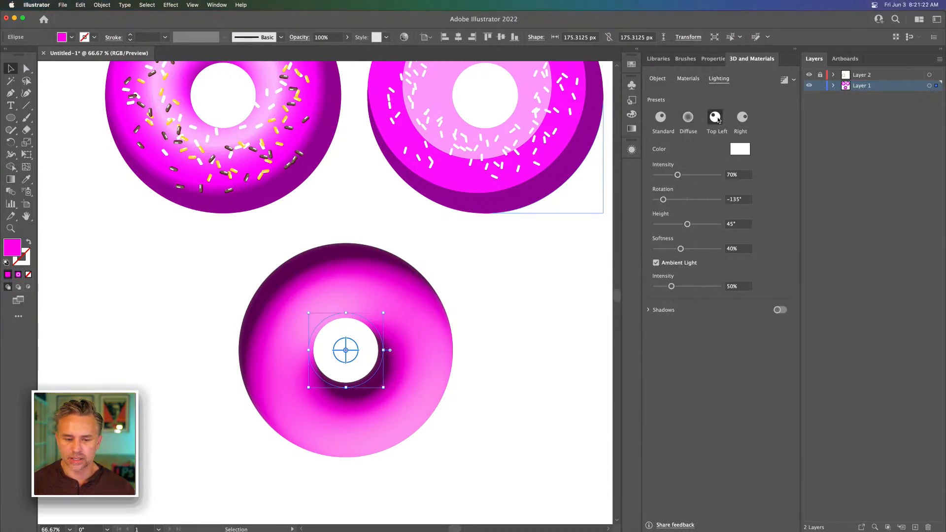
pyautogui.click(741, 118)
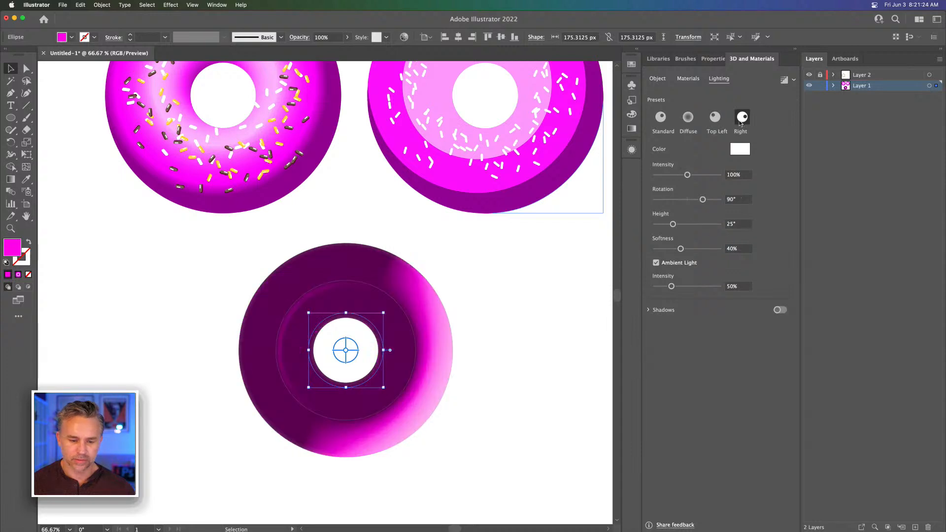
pyautogui.click(715, 118)
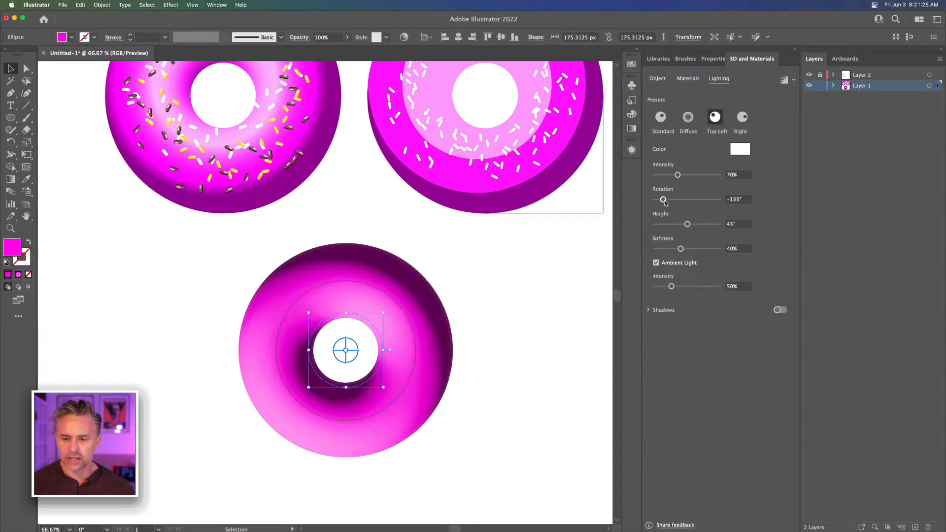
# Set the 3D donut's light to an intensity of 77%, a rotation of -133° and a height of 0°
pyautogui.moveTo(663, 200)
pyautogui.mouseDown()
pyautogui.moveTo(678, 224)
pyautogui.moveTo(657, 225)
pyautogui.moveTo(730, 228)
pyautogui.moveTo(643, 223)
pyautogui.mouseUp()
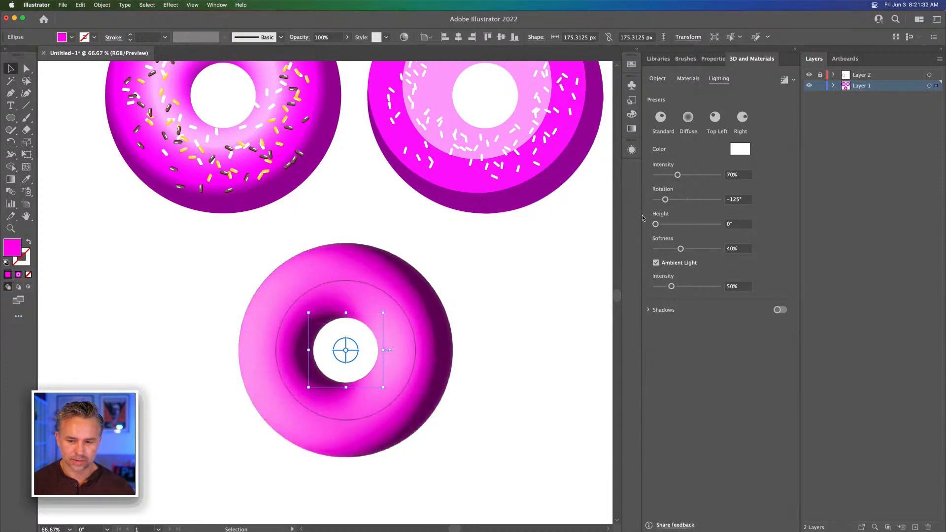
pyautogui.moveTo(676, 200)
pyautogui.mouseDown()
pyautogui.moveTo(649, 201)
pyautogui.moveTo(669, 201)
pyautogui.mouseUp()
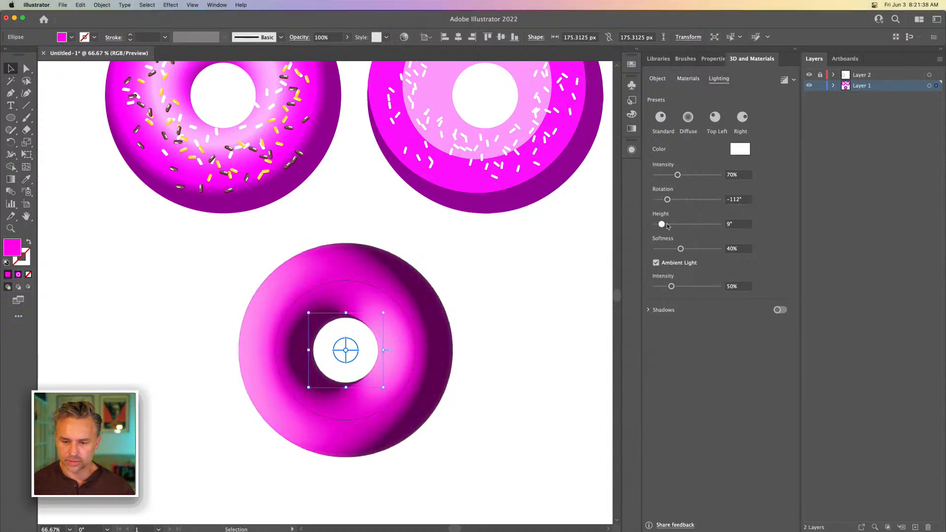
pyautogui.moveTo(655, 224)
pyautogui.mouseDown()
pyautogui.moveTo(729, 225)
pyautogui.moveTo(670, 226)
pyautogui.mouseUp()
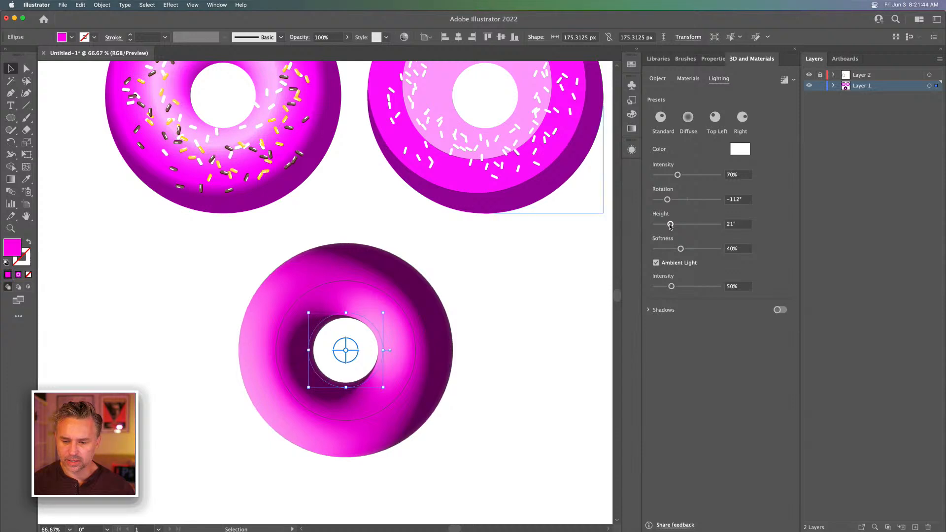
pyautogui.moveTo(677, 176); pyautogui.dragTo(679, 176)
pyautogui.moveTo(669, 224); pyautogui.dragTo(617, 220)
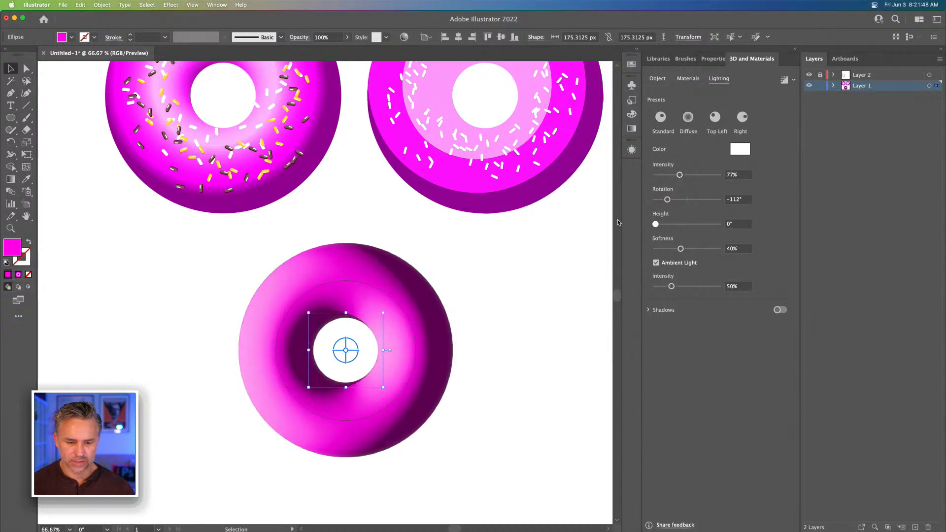
pyautogui.moveTo(667, 200)
pyautogui.mouseDown()
pyautogui.moveTo(675, 200)
pyautogui.moveTo(665, 200)
pyautogui.mouseUp()
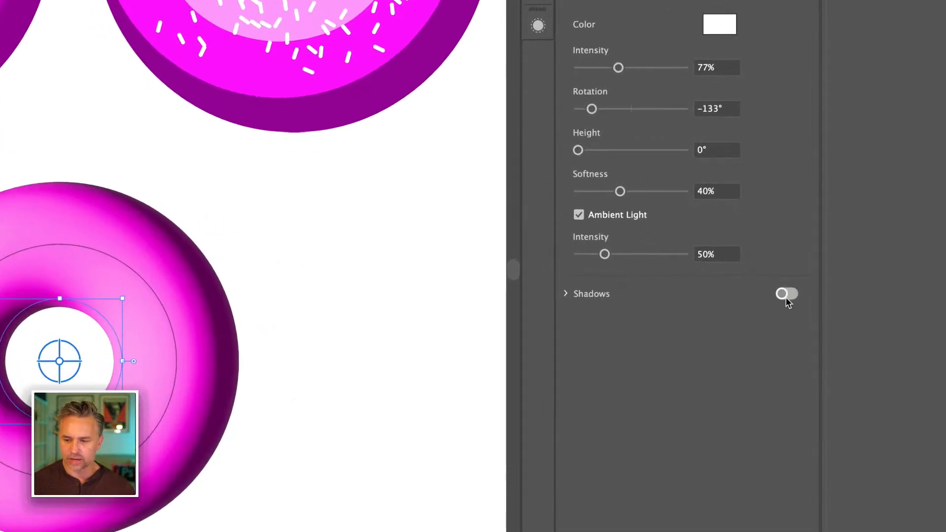
# Turn on shadows behind the 3D donut and set the shadow bounds to 100%
pyautogui.click(779, 309)
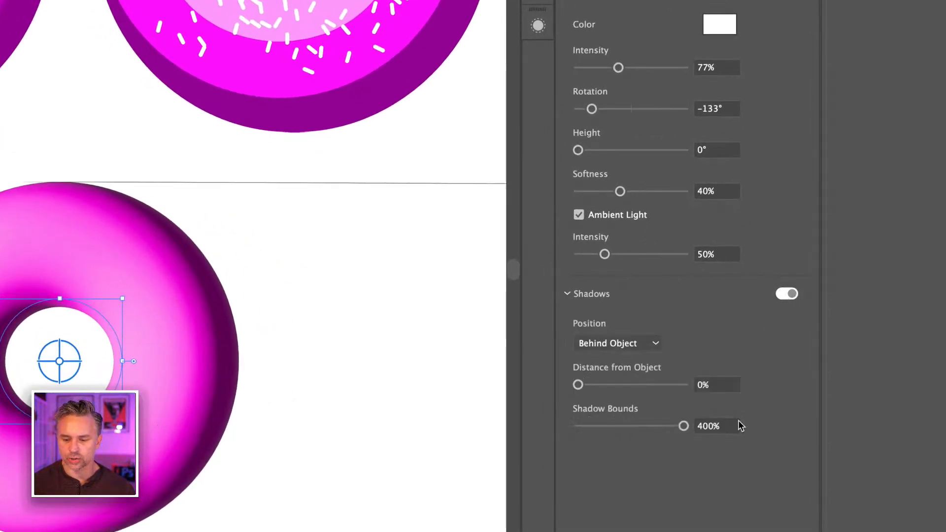
pyautogui.moveTo(702, 426); pyautogui.dragTo(586, 430)
pyautogui.write('1')
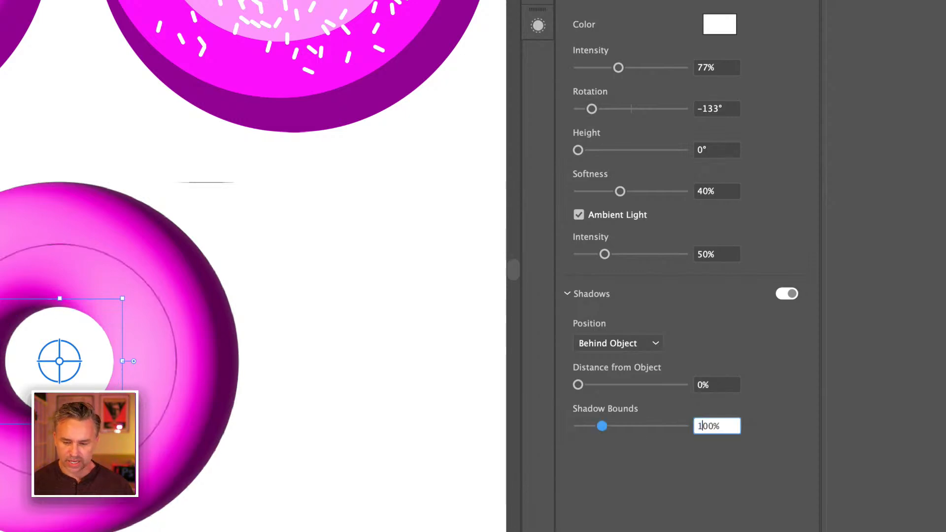
pyautogui.press('Tab')
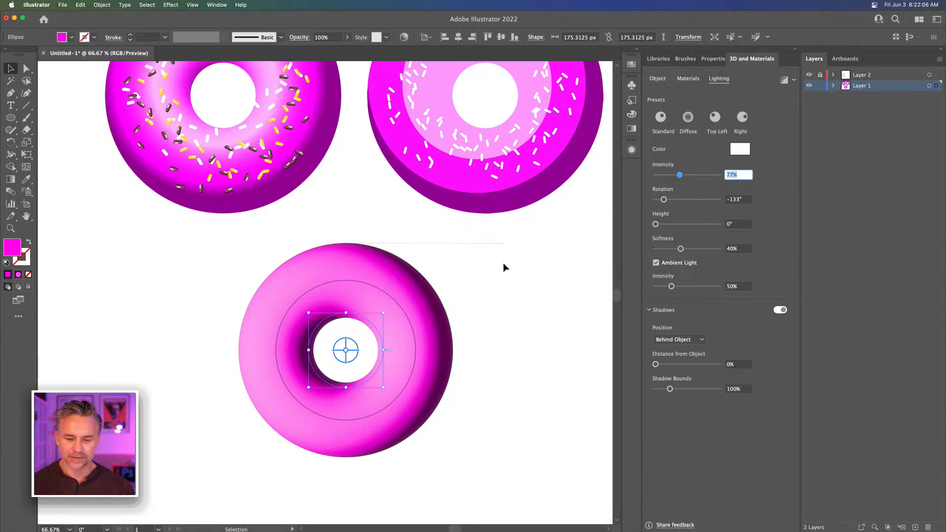
# Reselect the 3D donut and move it slightly down and to the right
pyautogui.click(530, 403)
pyautogui.click(355, 293)
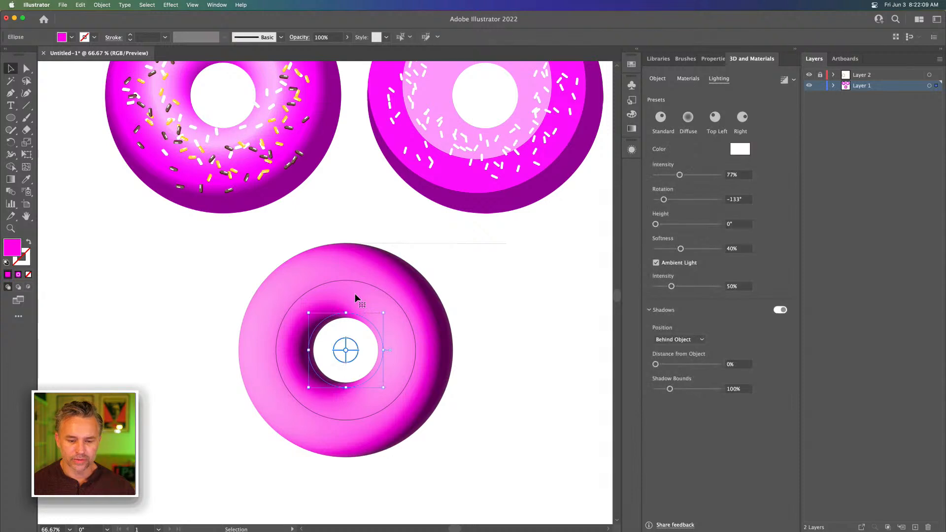
pyautogui.click(232, 296)
pyautogui.moveTo(271, 306); pyautogui.dragTo(326, 329)
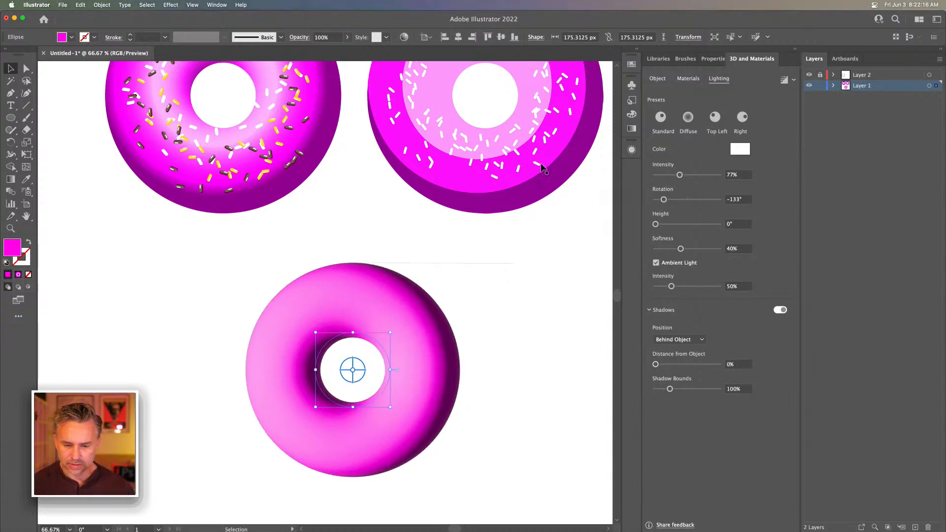
# Turn on ray tracing at Low quality with noise reduction and render the 3D donut
pyautogui.click(794, 81)
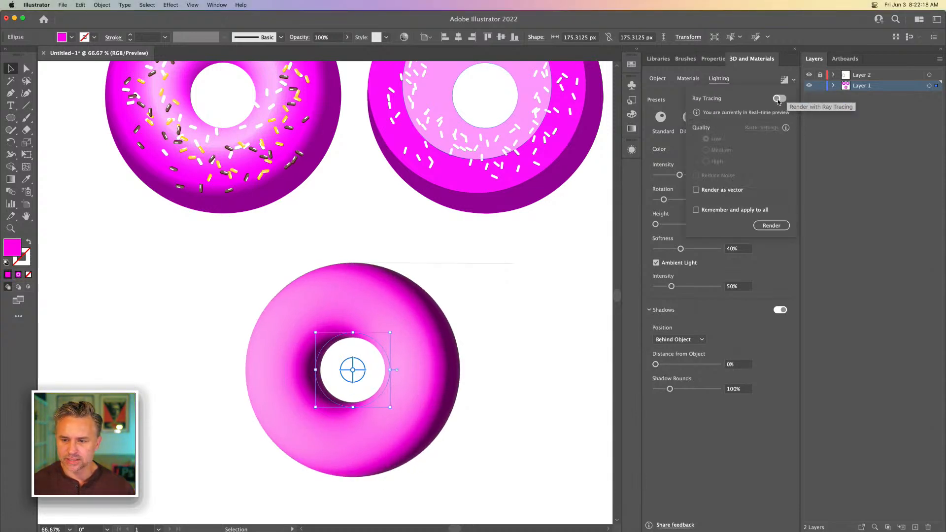
pyautogui.click(778, 99)
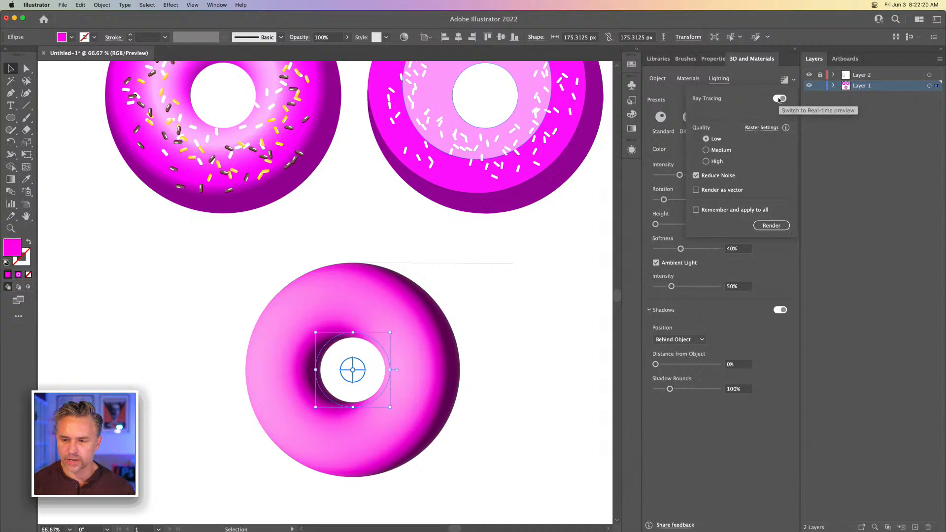
pyautogui.click(767, 226)
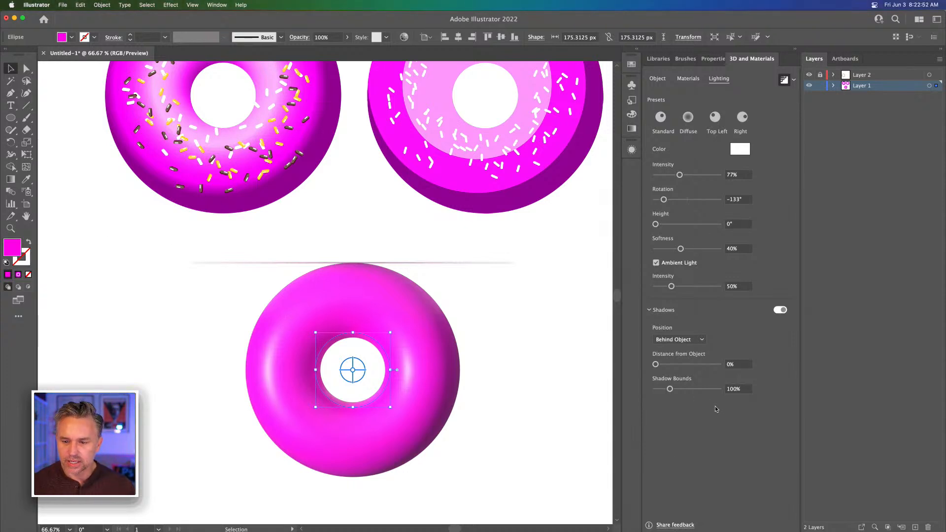
# Set the 3D donut's X rotation to 0° so it faces front
pyautogui.click(657, 79)
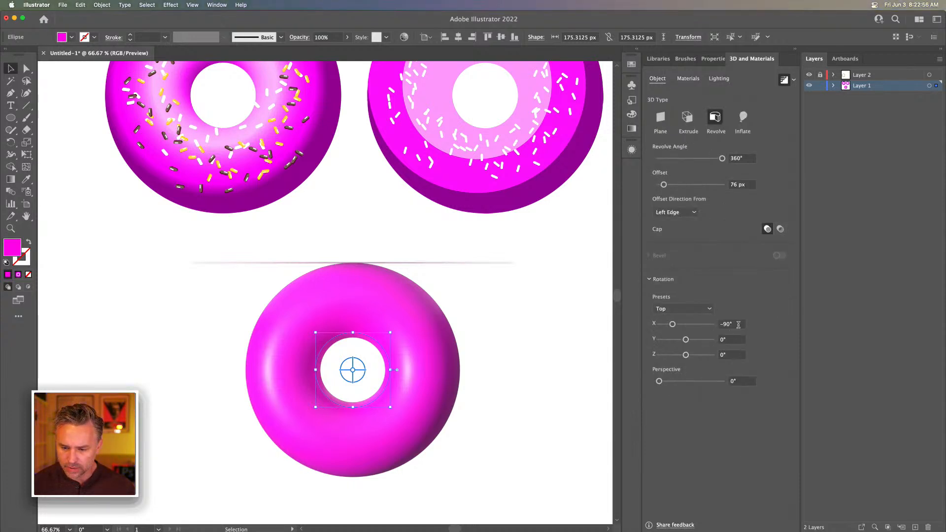
pyautogui.click(673, 324)
pyautogui.write('0')
pyautogui.press('Return')
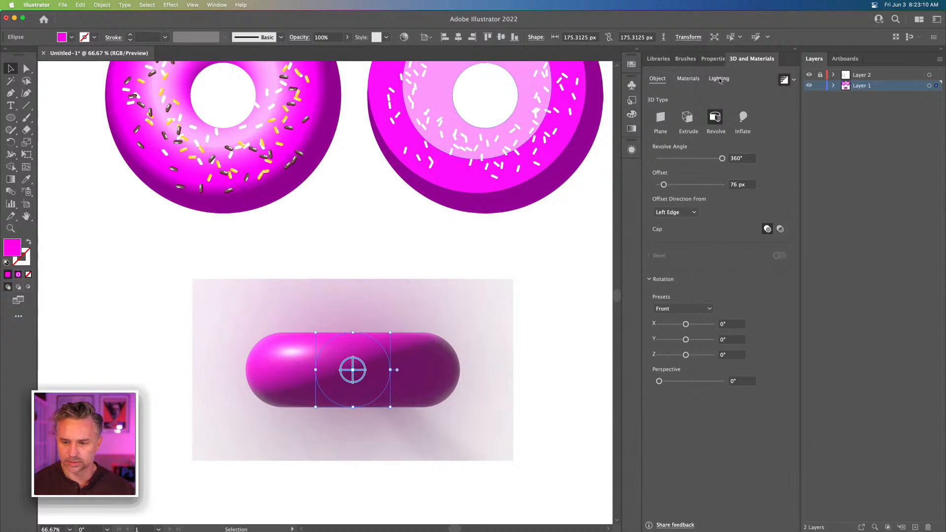
pyautogui.click(675, 309)
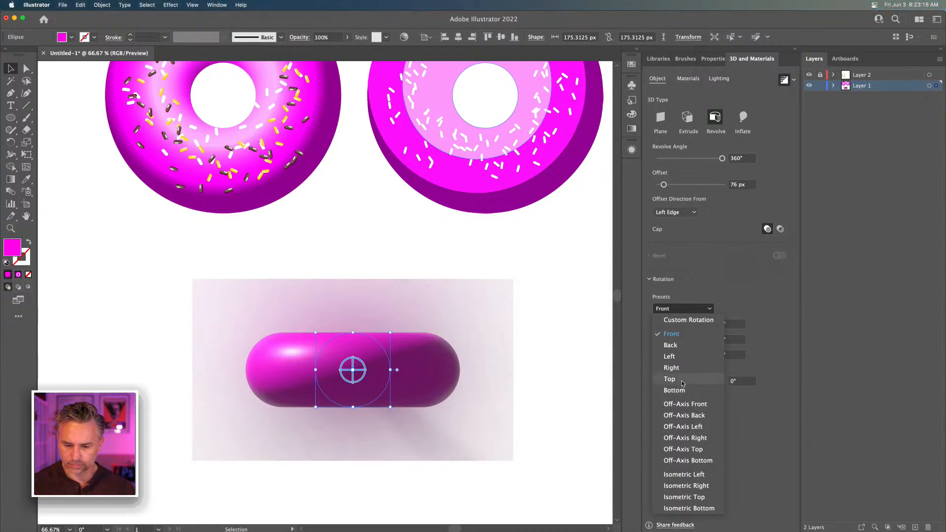
pyautogui.click(762, 416)
# Tilt the 3D donut freely about its X axis to about 65°, and deselect it
pyautogui.moveTo(349, 370); pyautogui.dragTo(352, 344)
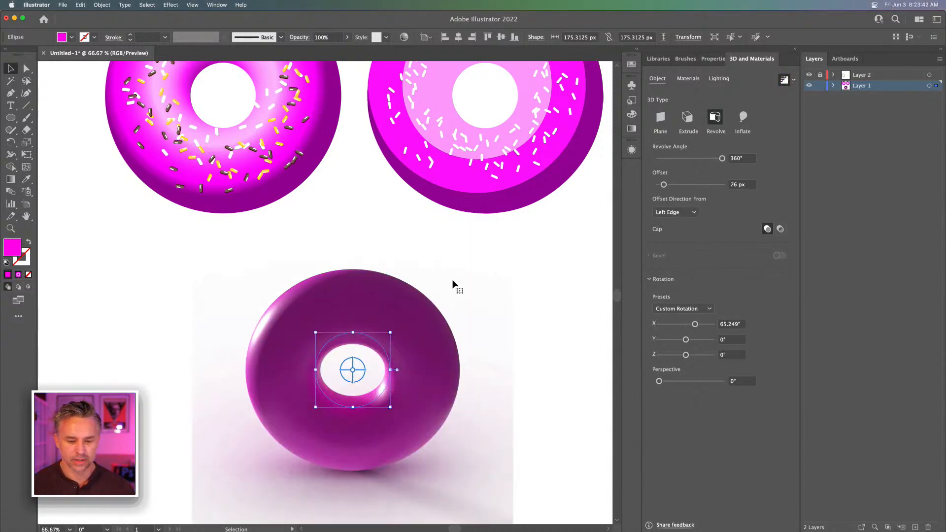
pyautogui.moveTo(217, 359); pyautogui.dragTo(233, 290)
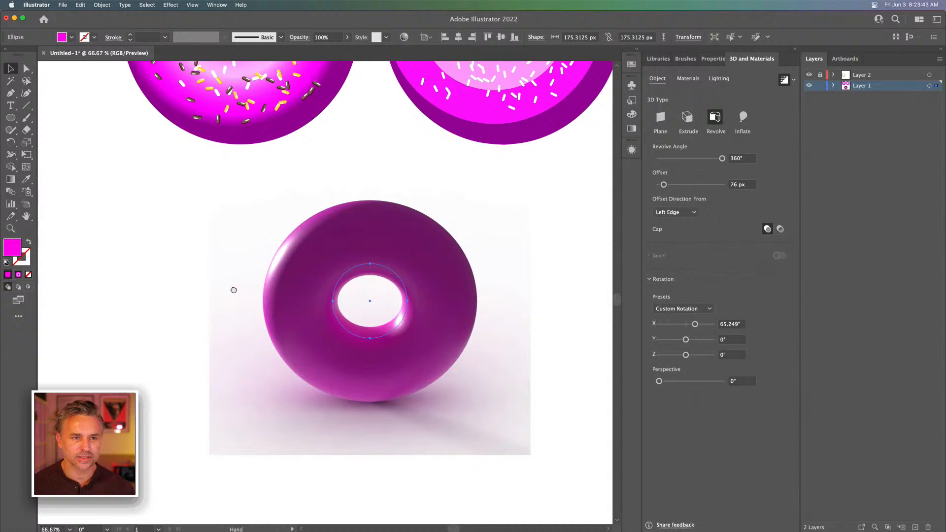
pyautogui.click(146, 244)
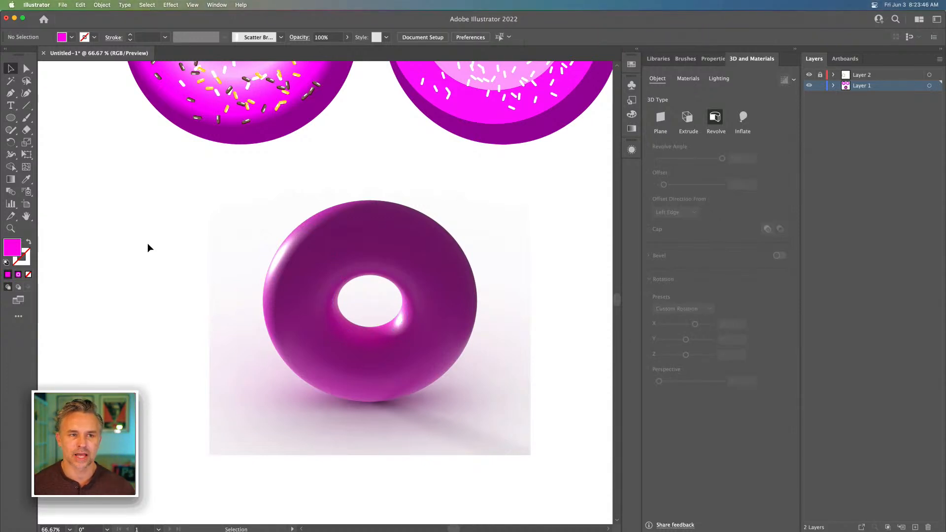
# Reselect the 3D donut and set its shadow bounds to 279%
pyautogui.click(356, 312)
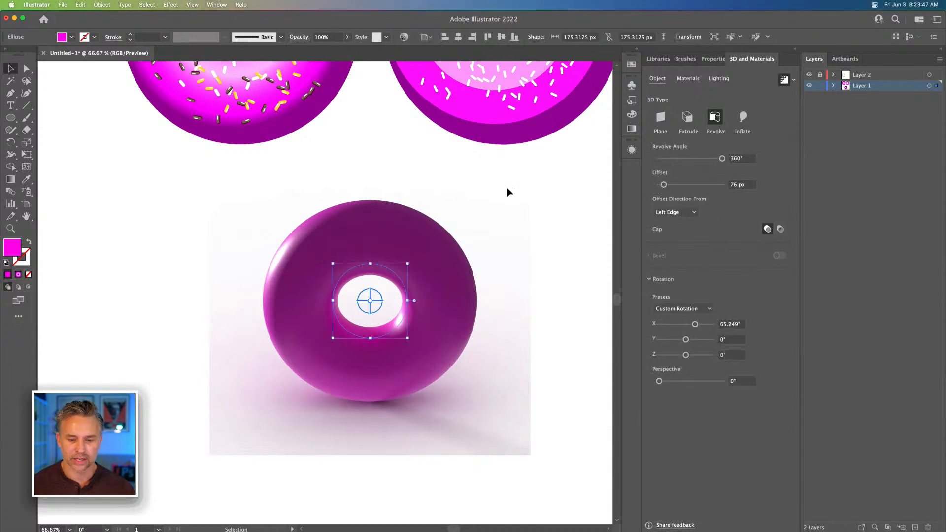
pyautogui.click(688, 78)
pyautogui.click(714, 79)
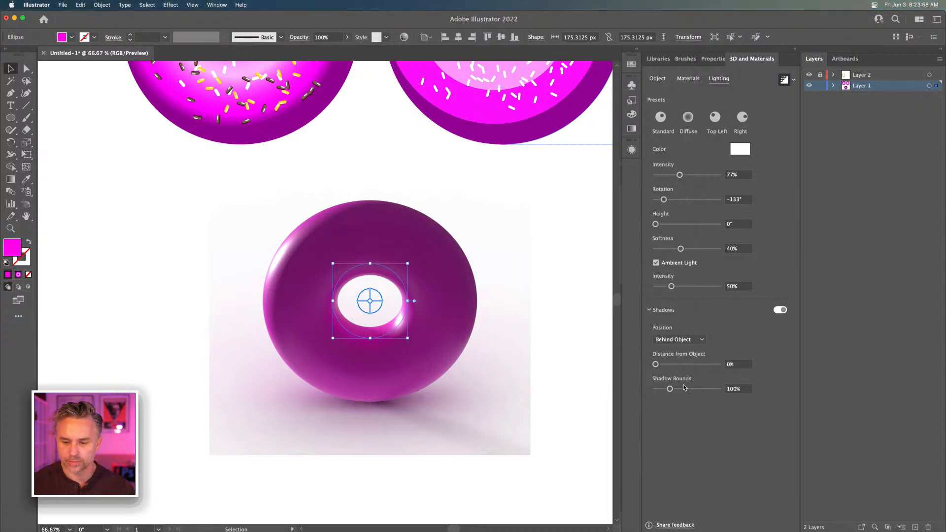
pyautogui.click(699, 389)
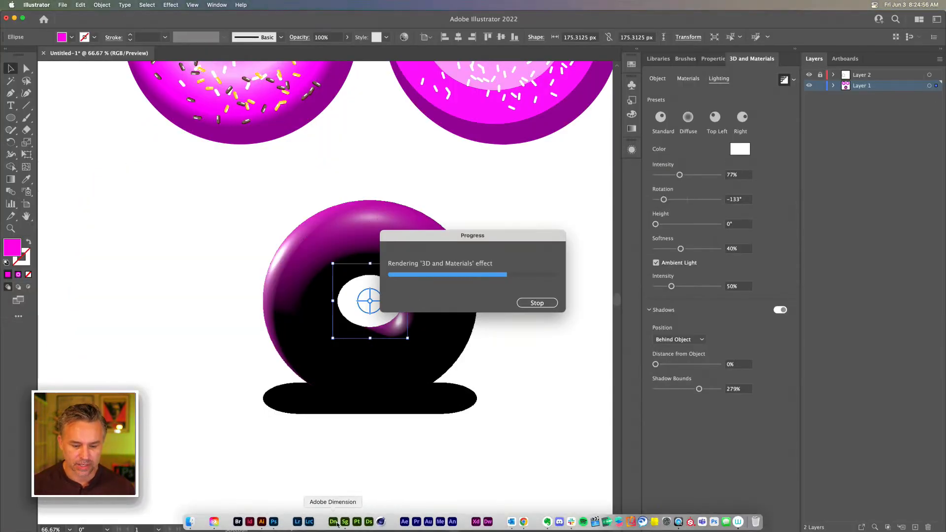
# Switch to Adobe Substance 3D Stager for a brief look at its workspace, and return to Illustrator
pyautogui.click(345, 521)
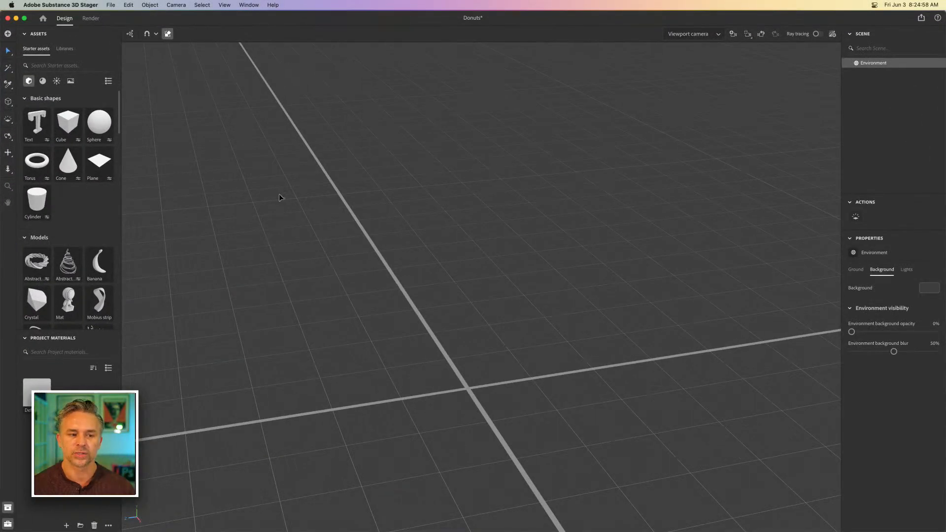
pyautogui.click(16, 18)
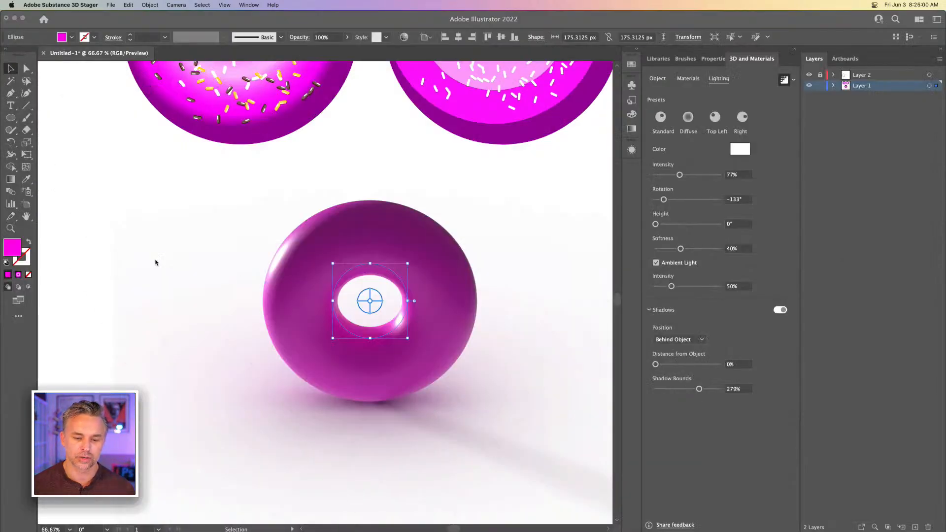
pyautogui.click(138, 179)
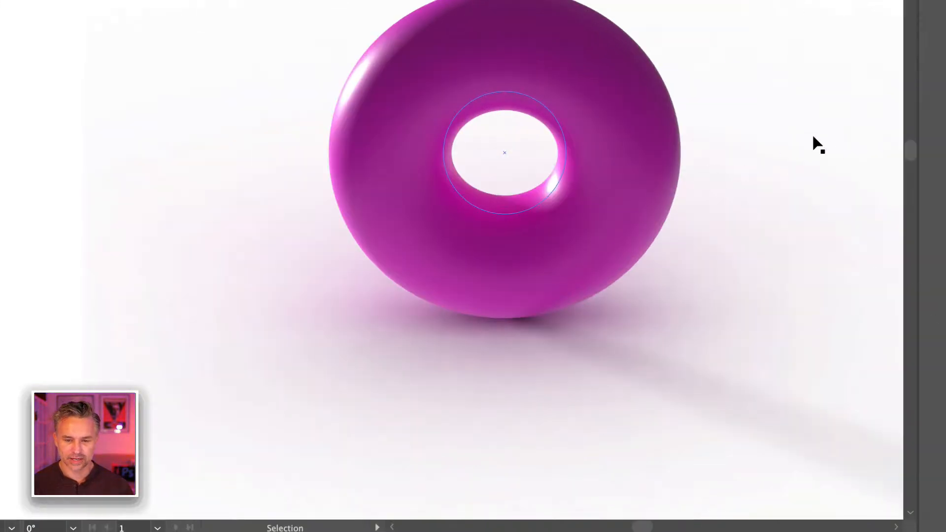
pyautogui.press('a')
pyautogui.press('v')
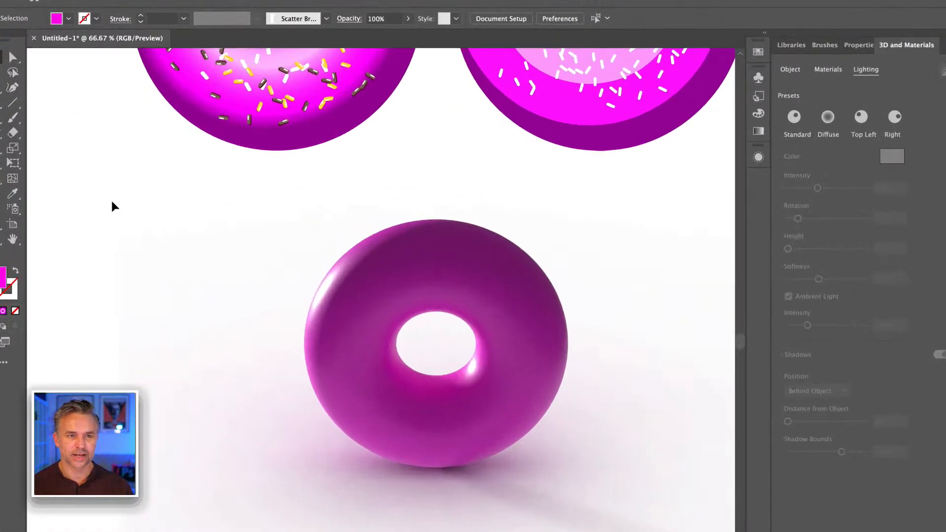
pyautogui.scroll(-3, 144, 323)
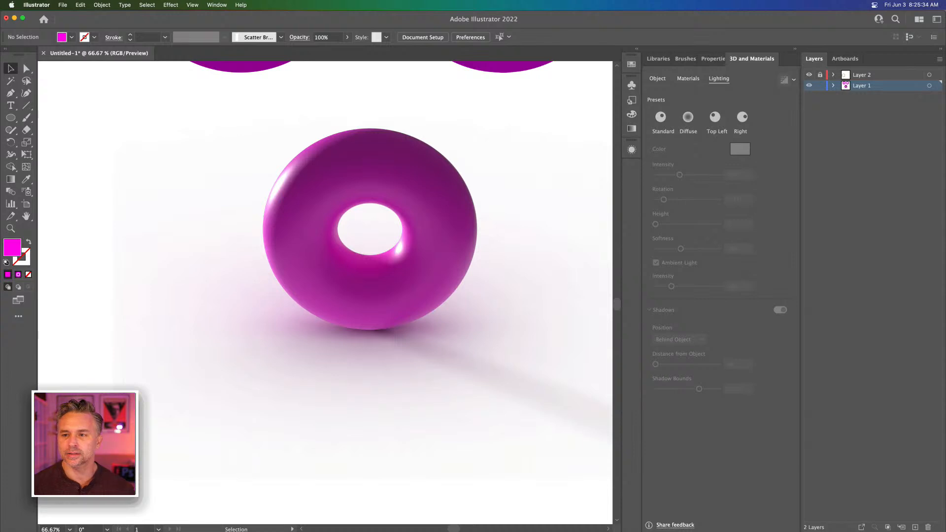
pyautogui.scroll(3, 325, 271)
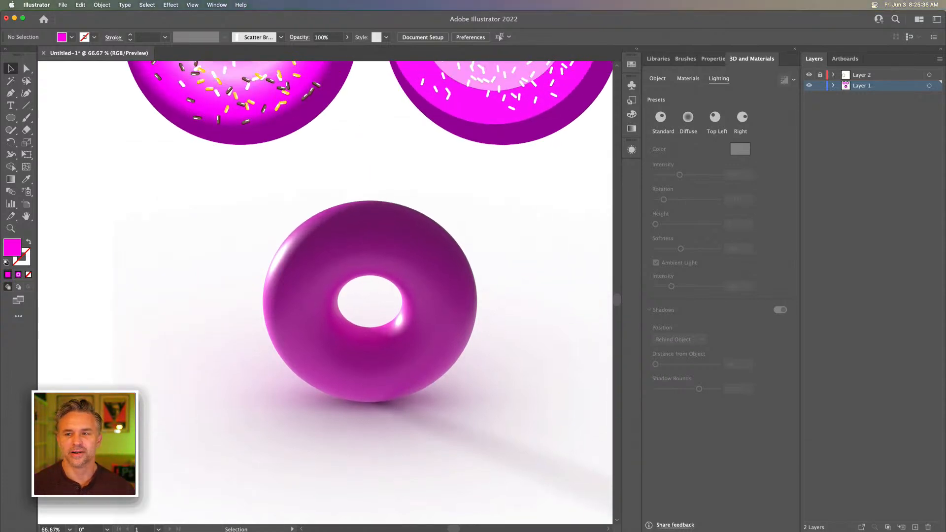
pyautogui.click(347, 274)
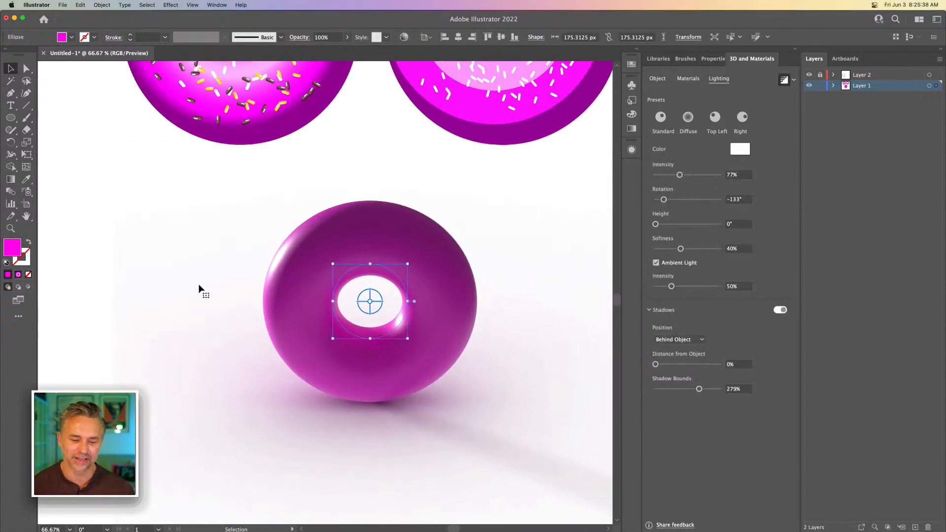
pyautogui.click(153, 477)
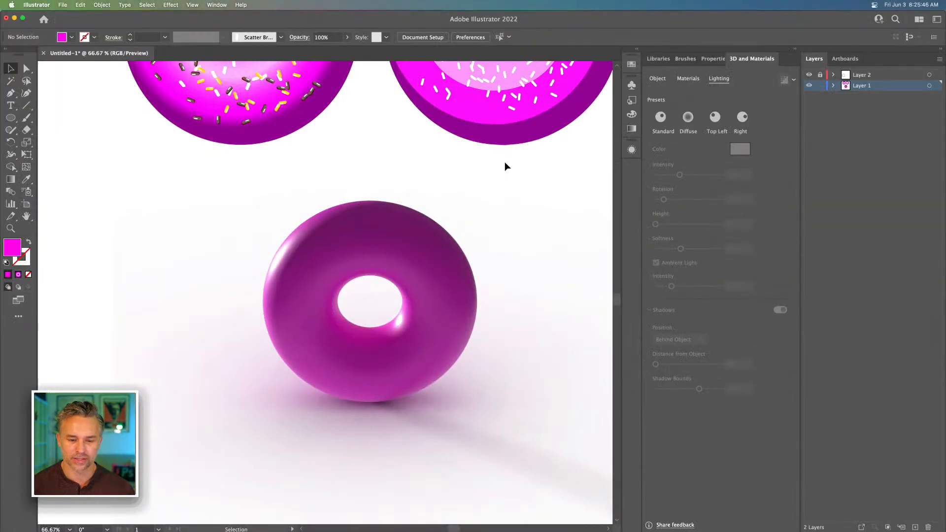
# Turn off ray tracing for the 3D donut and apply the Top rotation preset
pyautogui.click(350, 269)
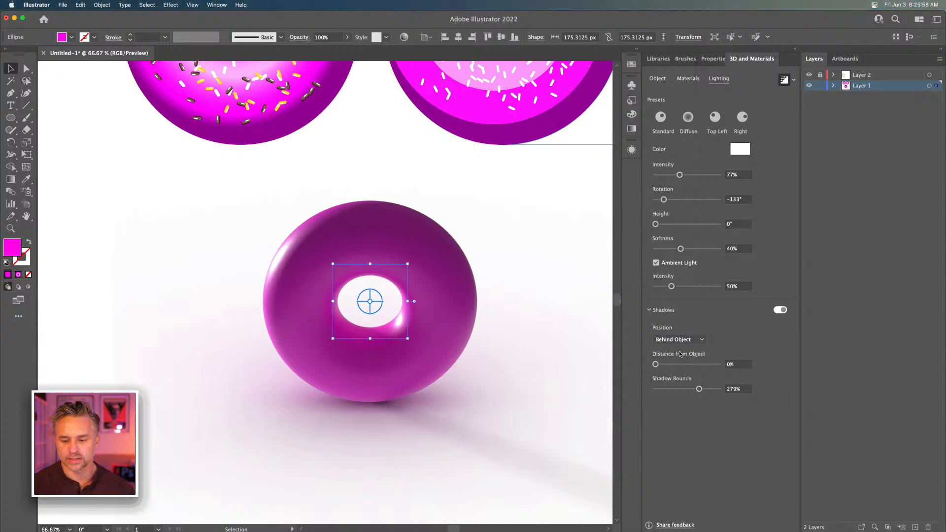
pyautogui.click(656, 79)
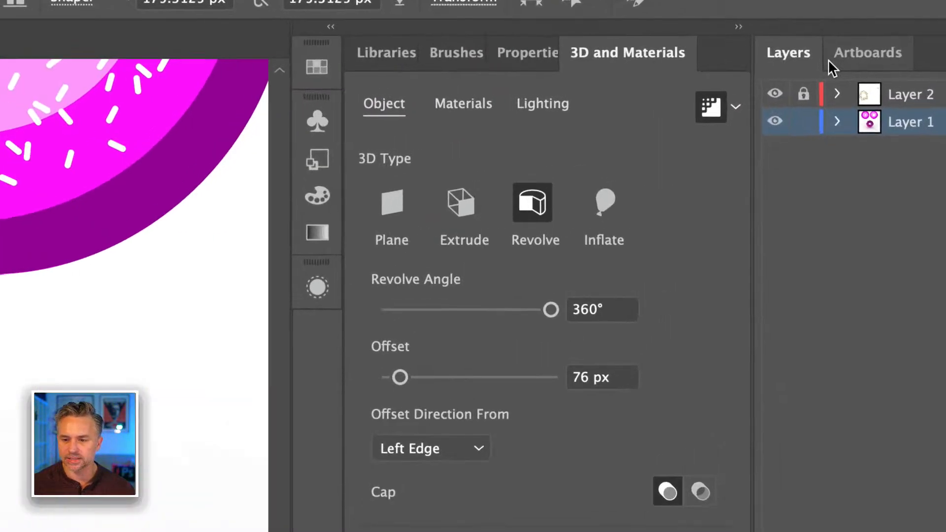
pyautogui.click(735, 106)
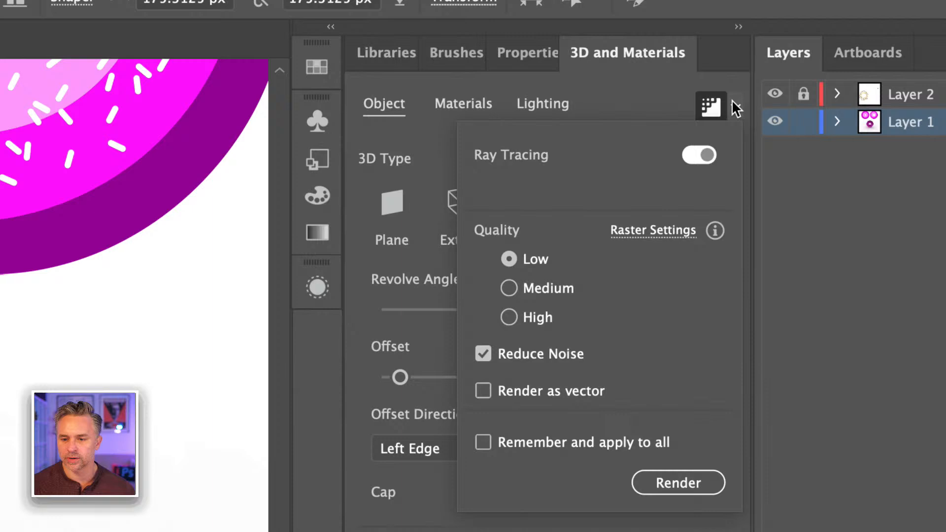
pyautogui.click(695, 155)
pyautogui.click(643, 93)
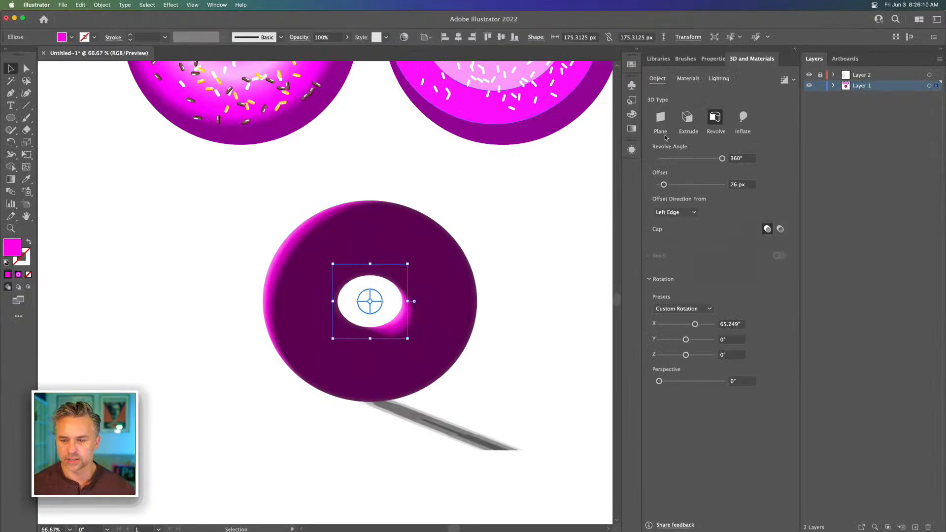
pyautogui.click(689, 309)
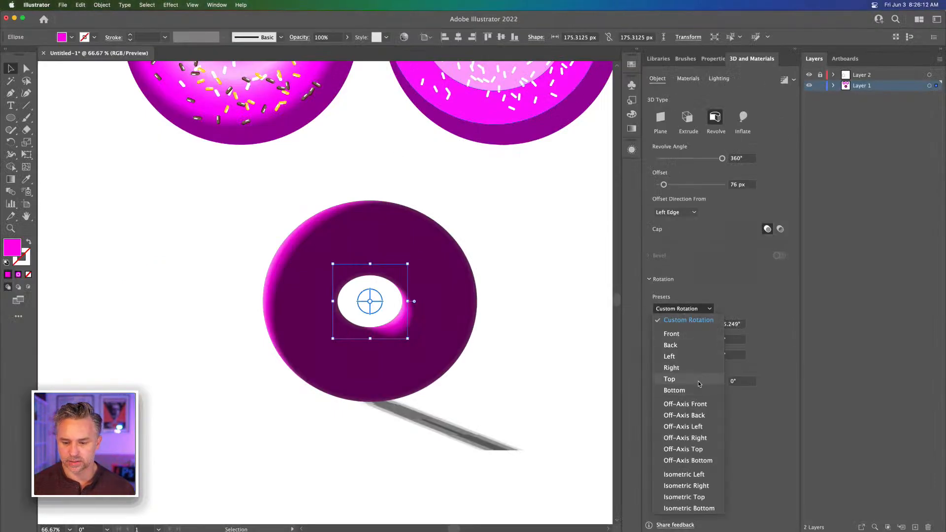
pyautogui.click(697, 380)
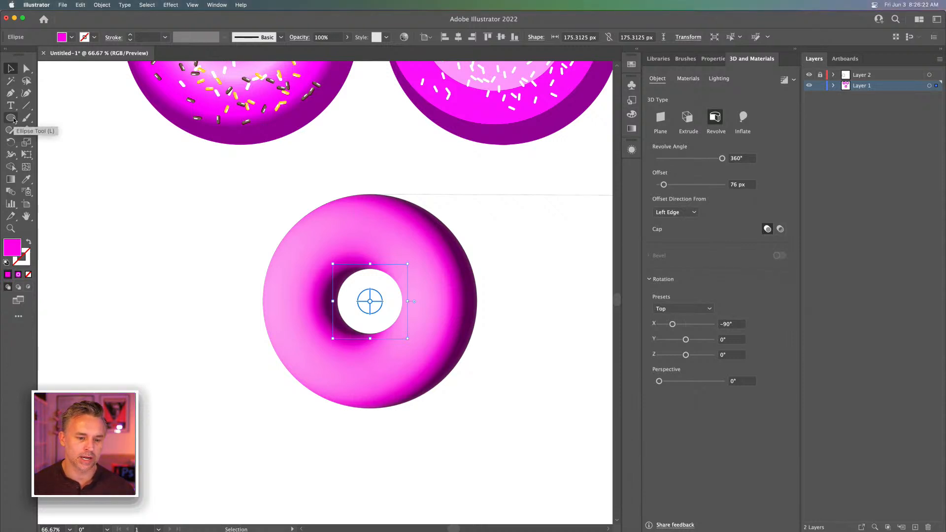
# Draw a rounded rectangle about 12 × 28 px beside the 3D donut and fill it with white (FFFFFF)
pyautogui.moveTo(14, 120); pyautogui.dragTo(59, 129)
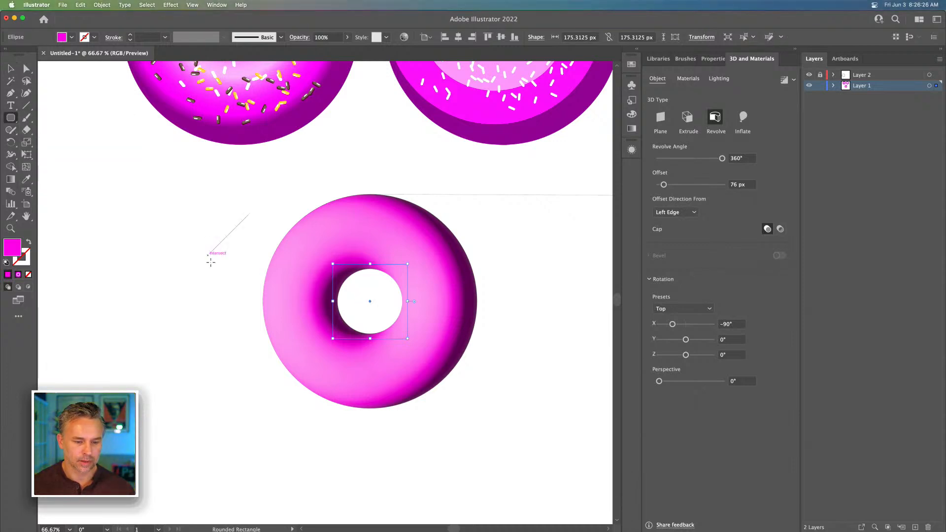
pyautogui.moveTo(208, 255); pyautogui.dragTo(213, 268)
pyautogui.click(13, 72)
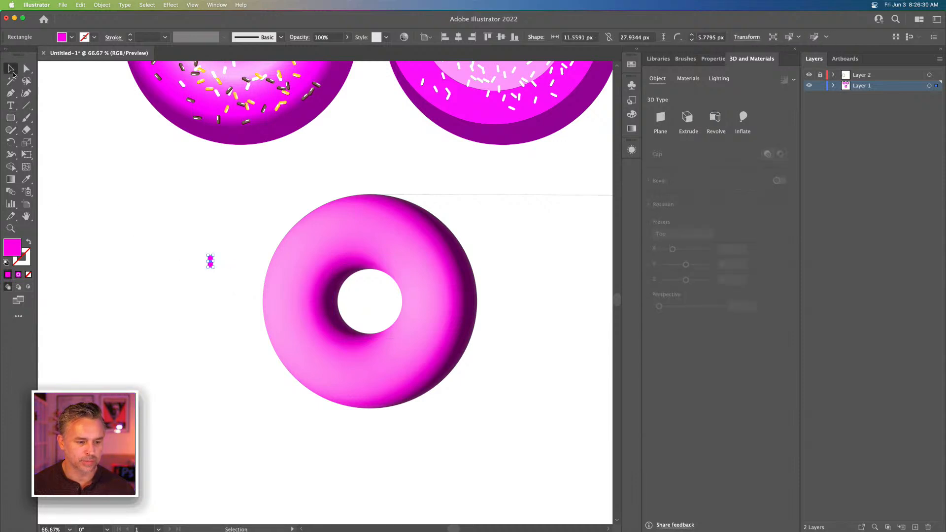
pyautogui.doubleClick(13, 248)
pyautogui.moveTo(458, 305); pyautogui.dragTo(422, 235)
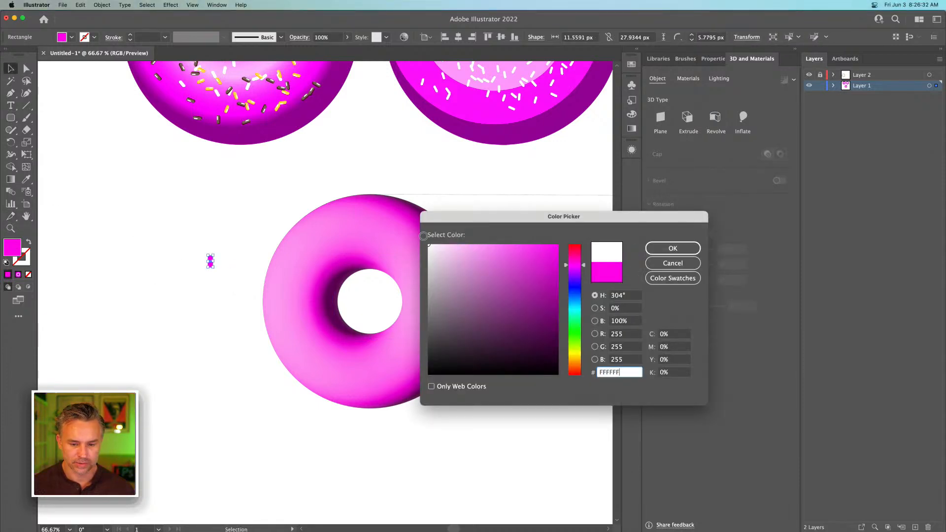
pyautogui.press('Return')
pyautogui.click(190, 239)
# Move the white rounded rectangle onto the upper-left part of the 3D donut's ring
pyautogui.moveTo(211, 263); pyautogui.dragTo(302, 173)
pyautogui.press('super+equal')
pyautogui.press('super+equal')
pyautogui.press('super+equal')
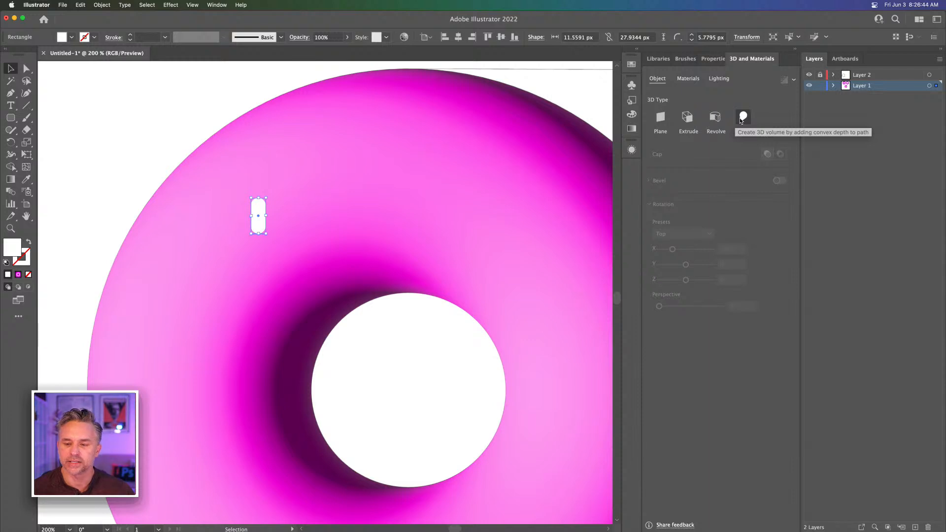
pyautogui.press('super+minus')
pyautogui.press('super+minus')
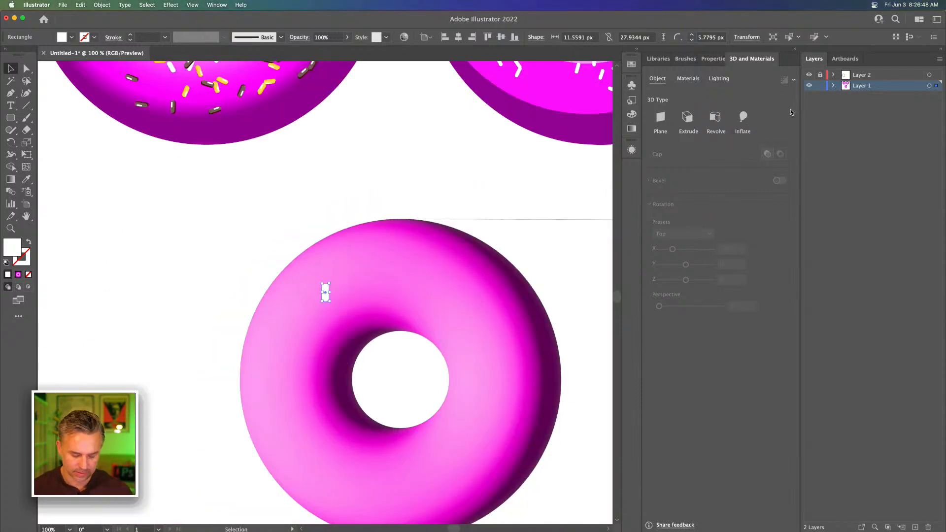
# Transfer the white rounded rectangle to a new layer above Layer 1, keeping its position, and lock Layer 1
pyautogui.press('Delete')
pyautogui.click(914, 527)
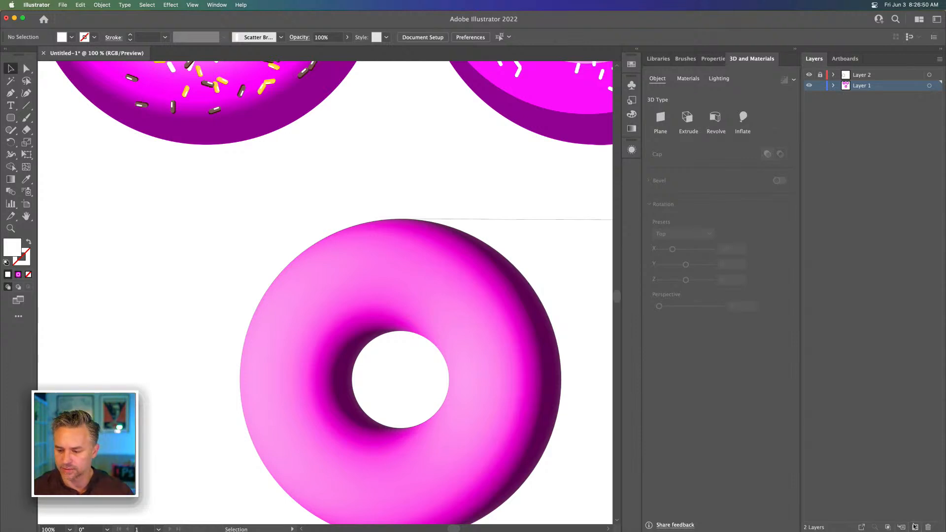
pyautogui.press('super+v')
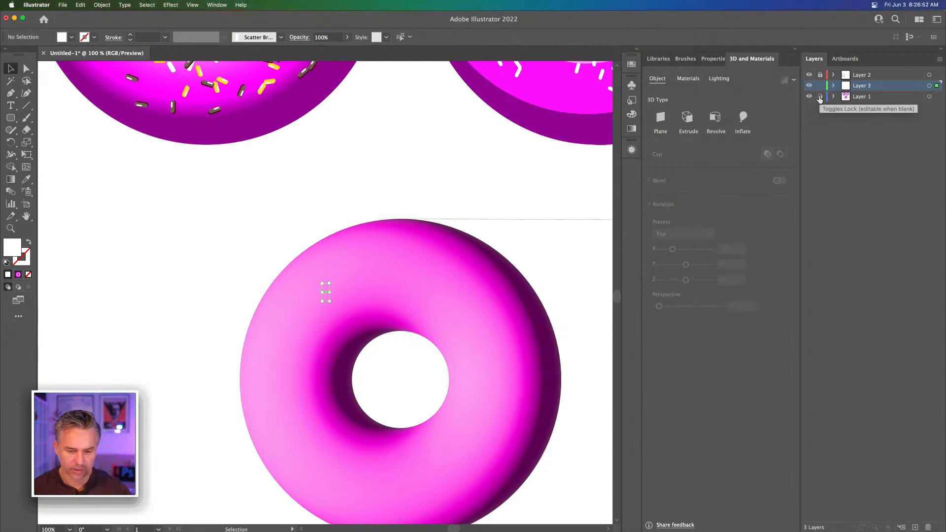
# Unlock Layer 2 and copy the flat donut's white sprinkle ellipse onto the 3D donut, centred over its ring
pyautogui.click(682, 58)
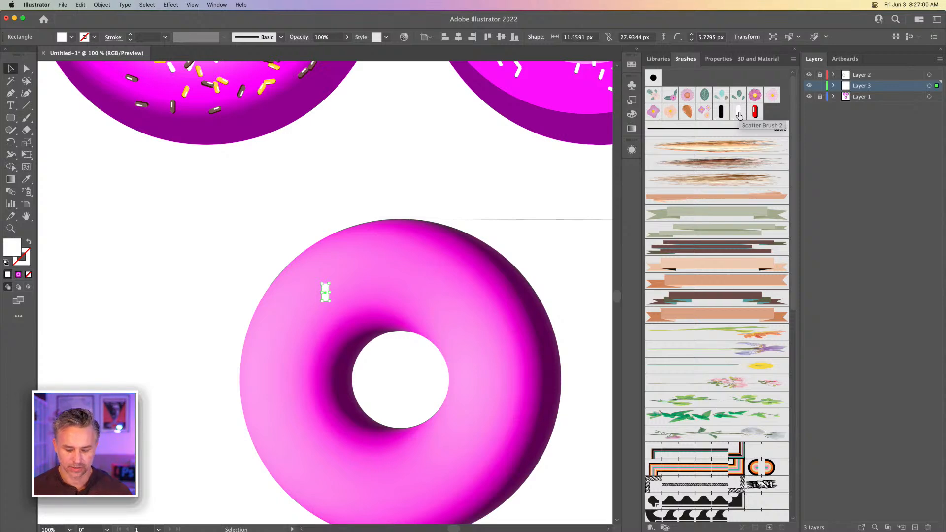
pyautogui.press('super+minus')
pyautogui.press('super+minus')
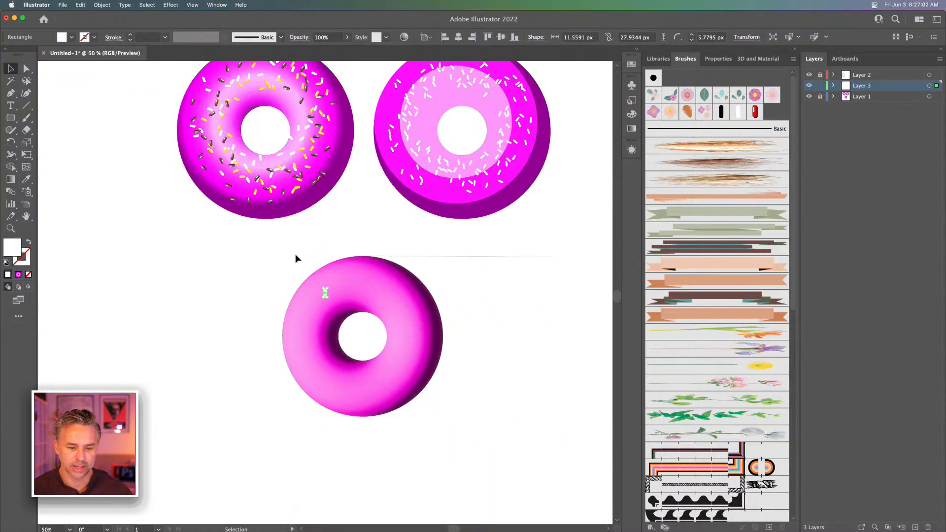
pyautogui.click(296, 258)
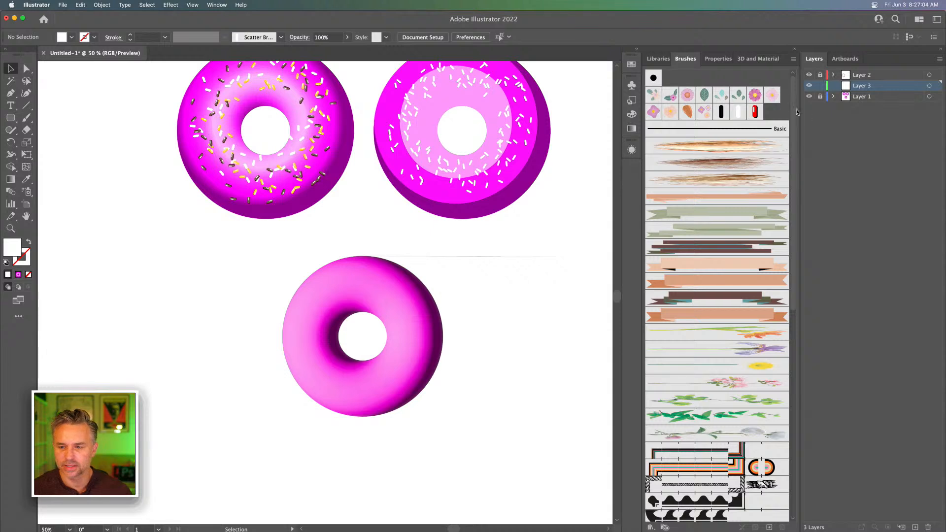
pyautogui.click(820, 76)
pyautogui.click(471, 180)
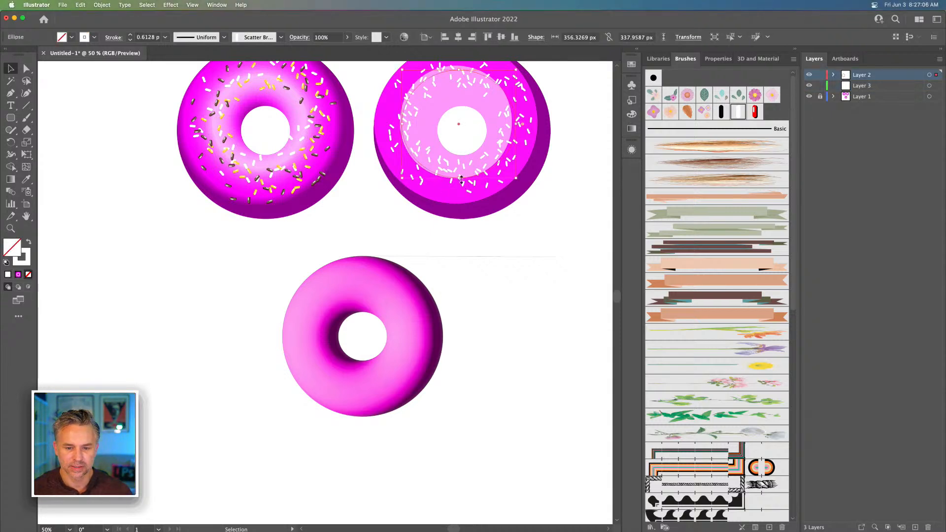
pyautogui.moveTo(473, 180); pyautogui.dragTo(373, 392)
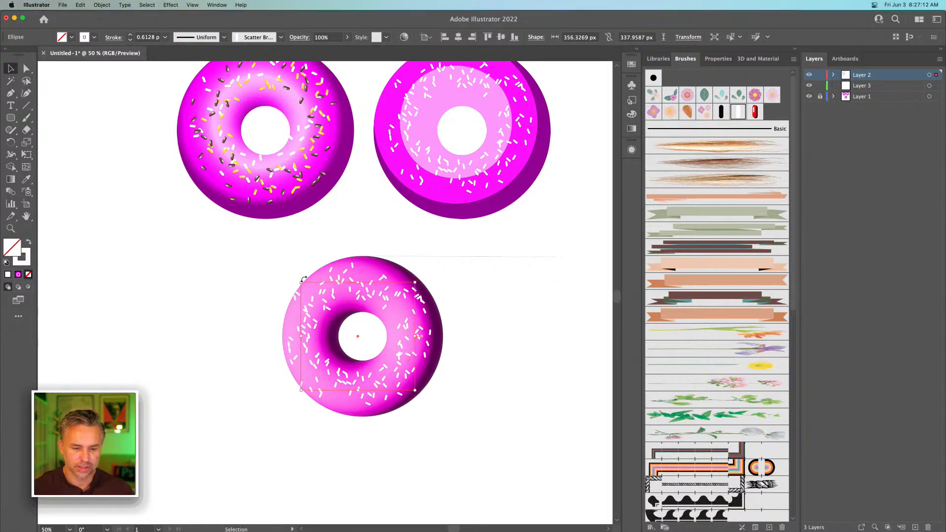
# Shrink the copied sprinkle ellipse to about 326 × 309 px and set its stroke weight to 0.75 pt
pyautogui.moveTo(301, 282); pyautogui.dragTo(307, 288)
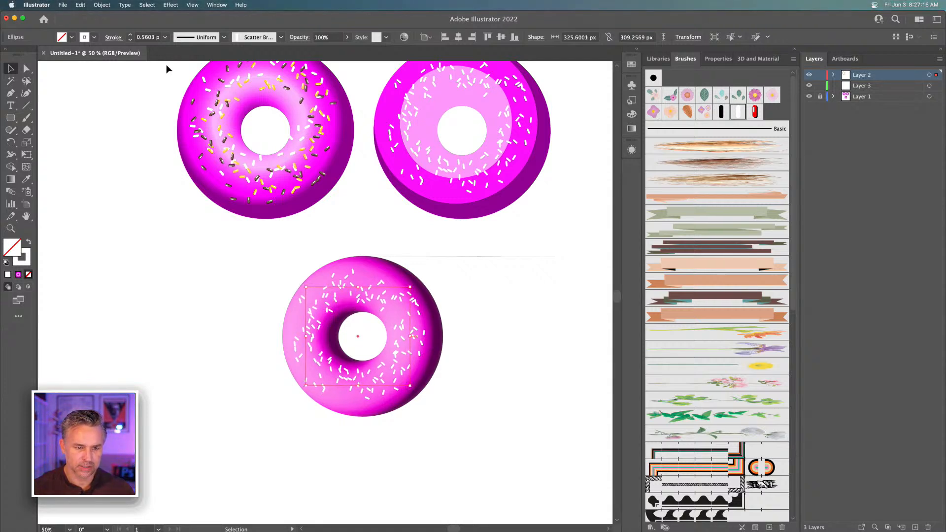
pyautogui.click(130, 35)
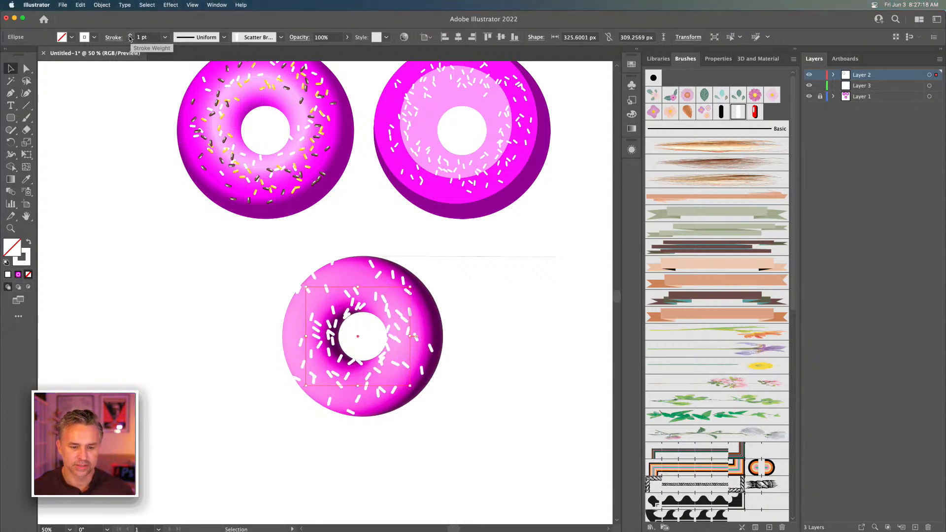
pyautogui.click(129, 40)
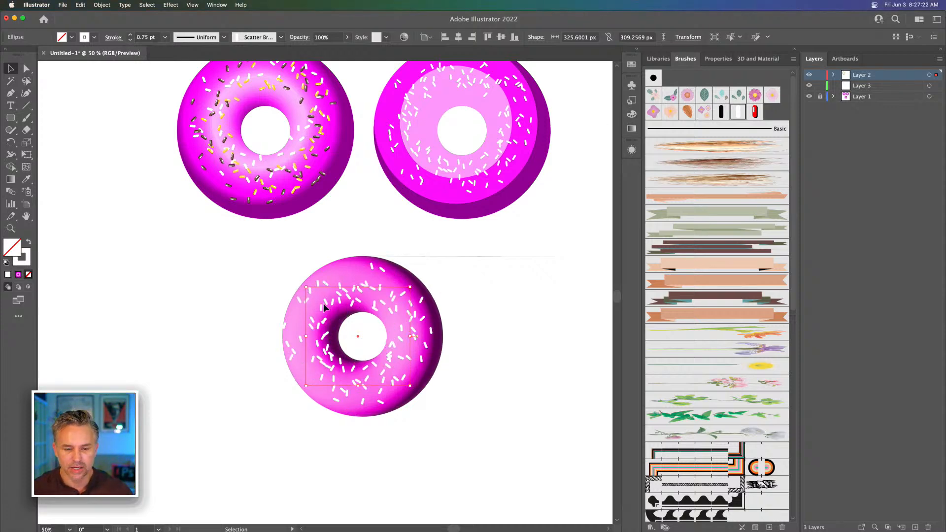
# Expand the appearance of the sprinkle ellipse on the 3D donut
pyautogui.press('super+plus')
pyautogui.press('super+plus')
pyautogui.moveTo(327, 300); pyautogui.dragTo(355, 310)
pyautogui.click(102, 5)
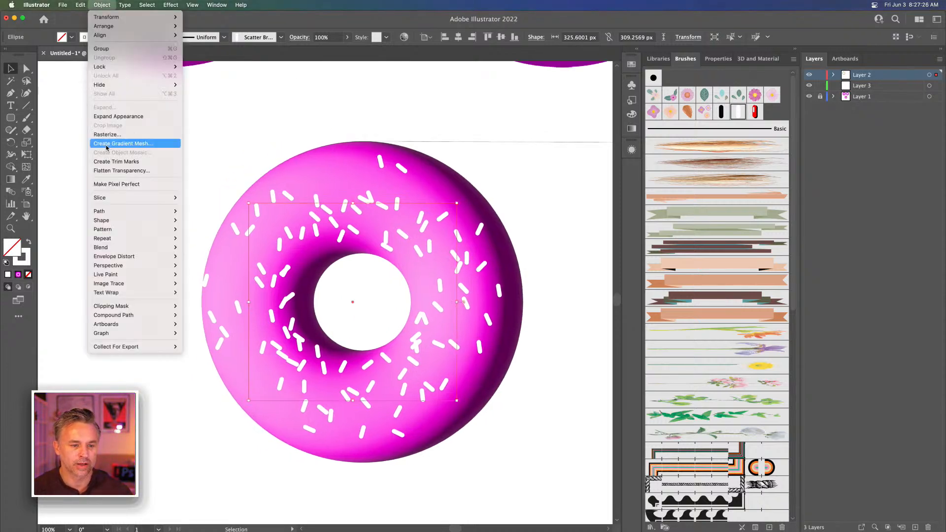
pyautogui.click(104, 116)
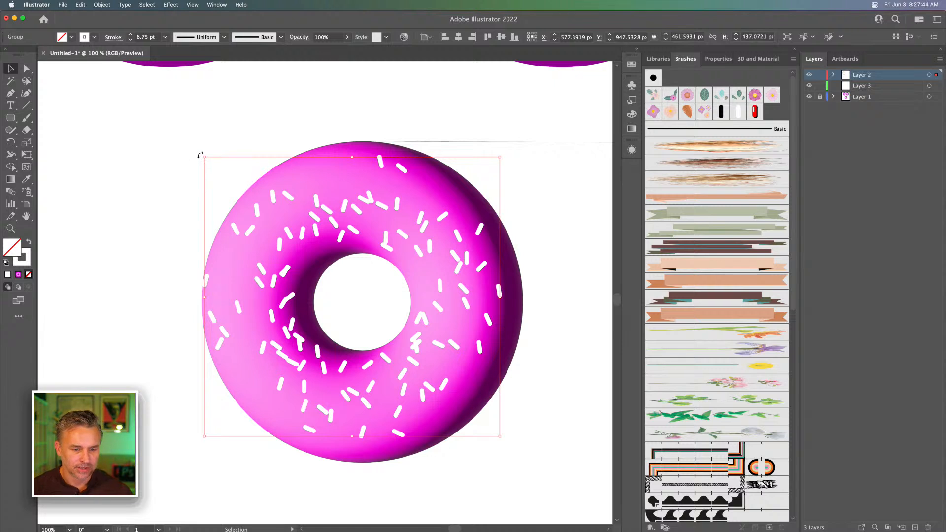
# With Layer 3 locked, ungroup the expanded sprinkles and delete the ones overhanging the 3D donut's left edge
pyautogui.click(819, 85)
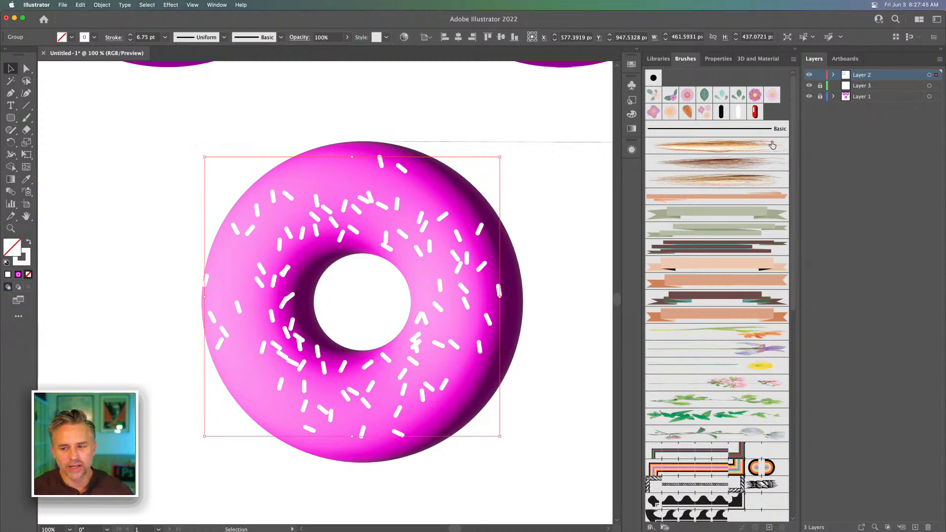
pyautogui.rightClick(255, 210)
pyautogui.click(275, 287)
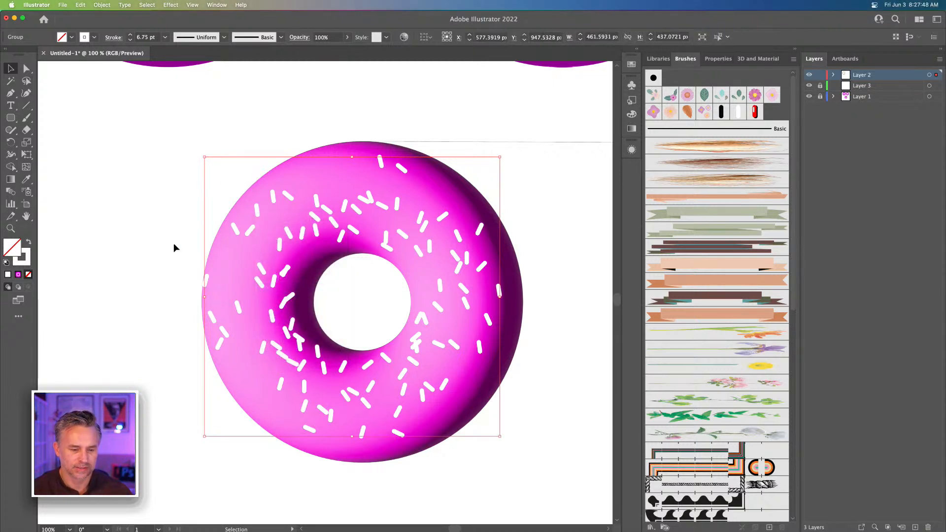
pyautogui.click(173, 243)
pyautogui.moveTo(180, 293); pyautogui.dragTo(221, 365)
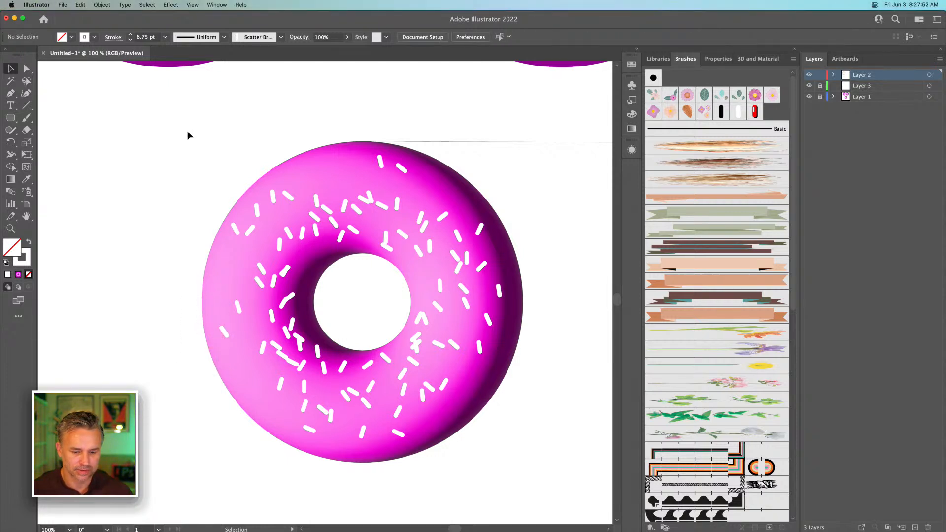
# Expand the fill and stroke of all remaining sprinkles on the 3D donut
pyautogui.moveTo(186, 133); pyautogui.dragTo(530, 470)
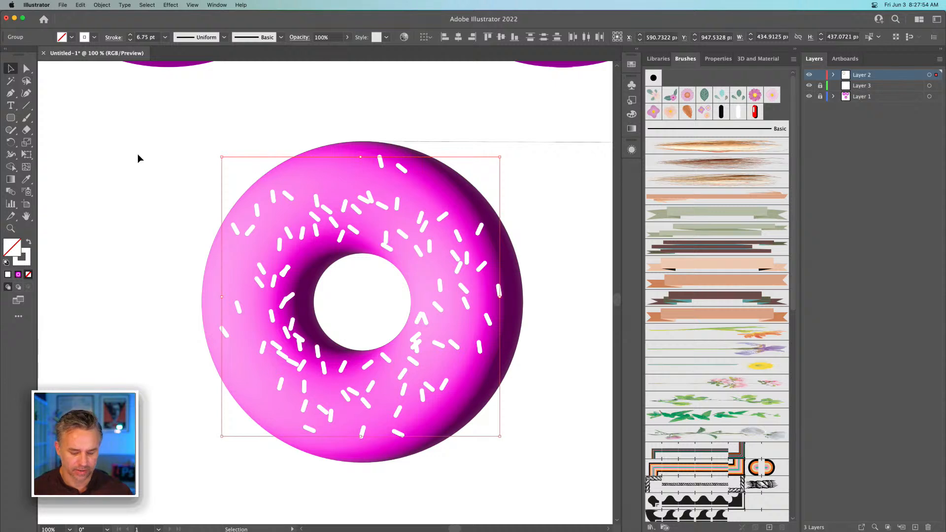
pyautogui.click(102, 5)
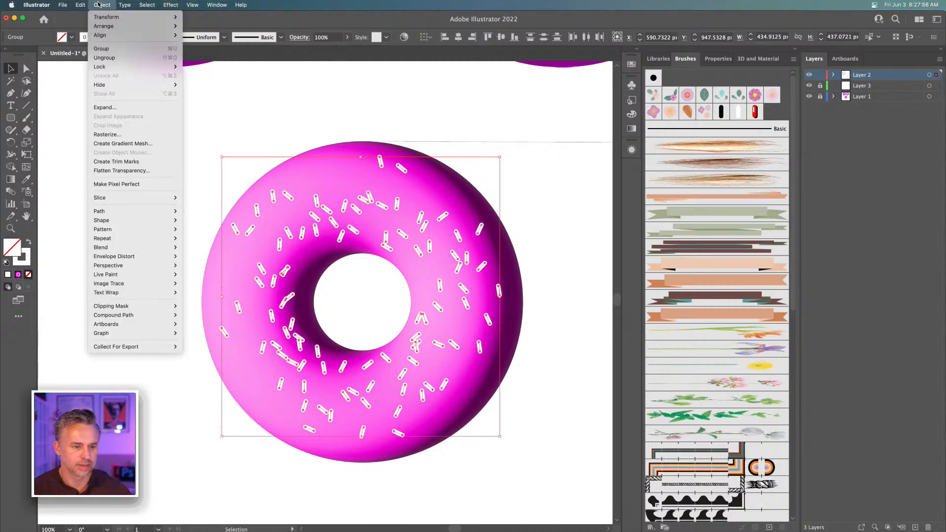
pyautogui.click(105, 108)
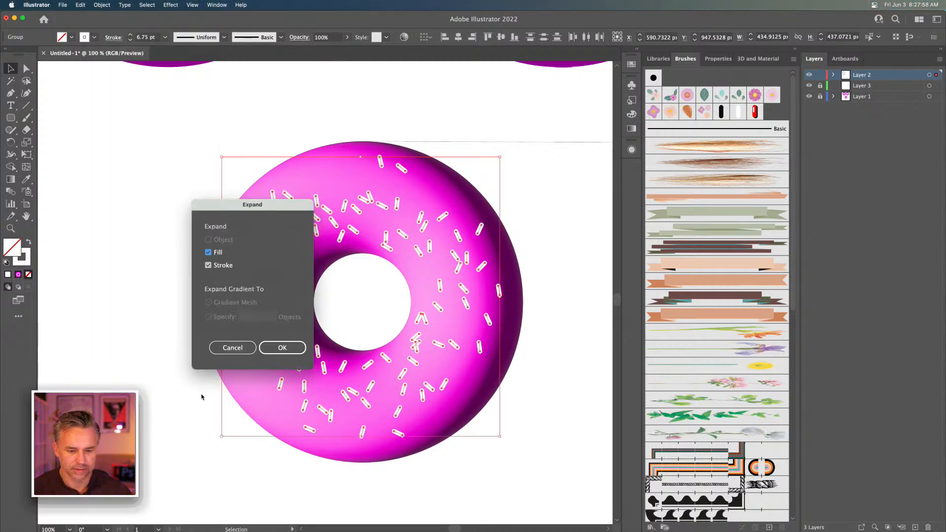
pyautogui.click(280, 347)
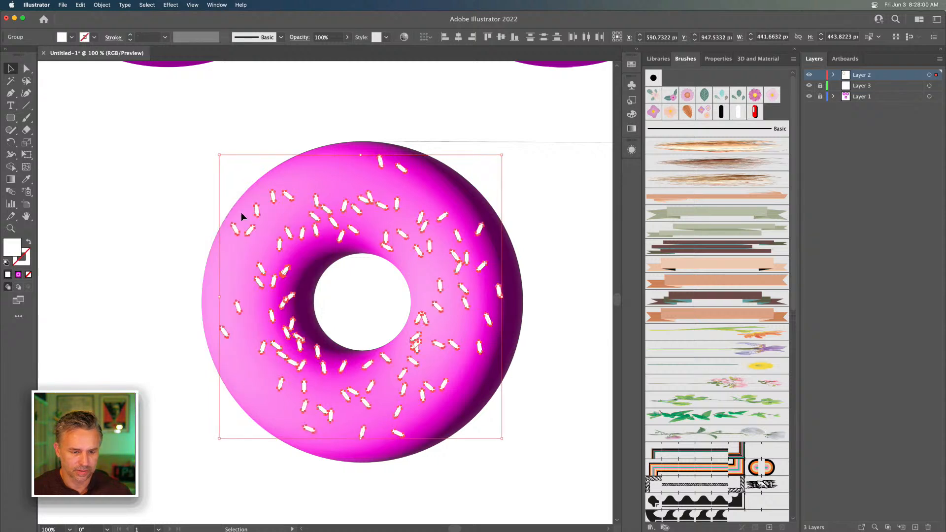
# Ungroup the expanded sprinkles twice so that each one is a separately selectable path
pyautogui.rightClick(256, 212)
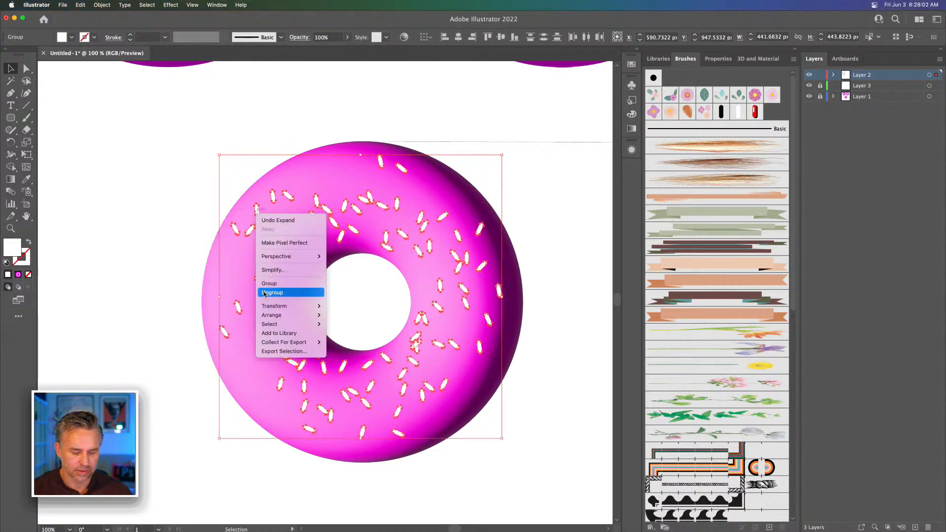
pyautogui.click(272, 292)
pyautogui.rightClick(259, 213)
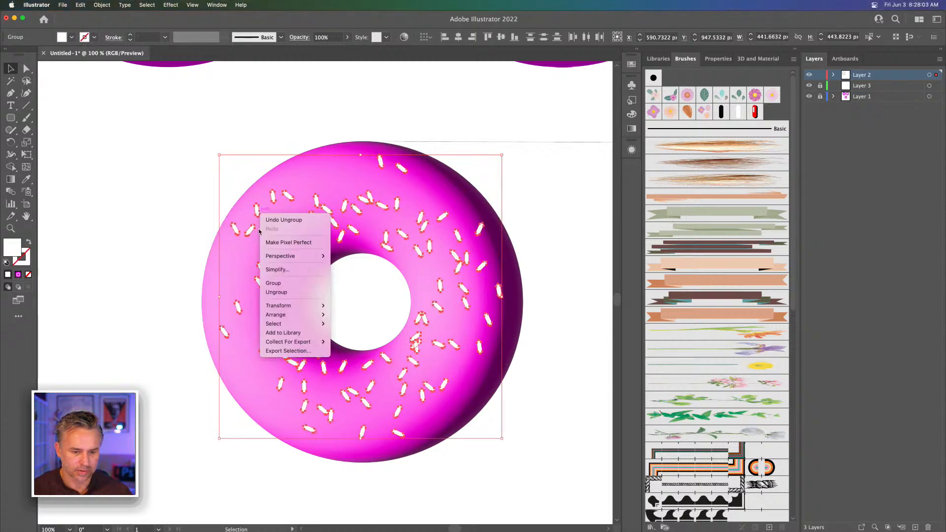
pyautogui.click(274, 293)
pyautogui.rightClick(255, 213)
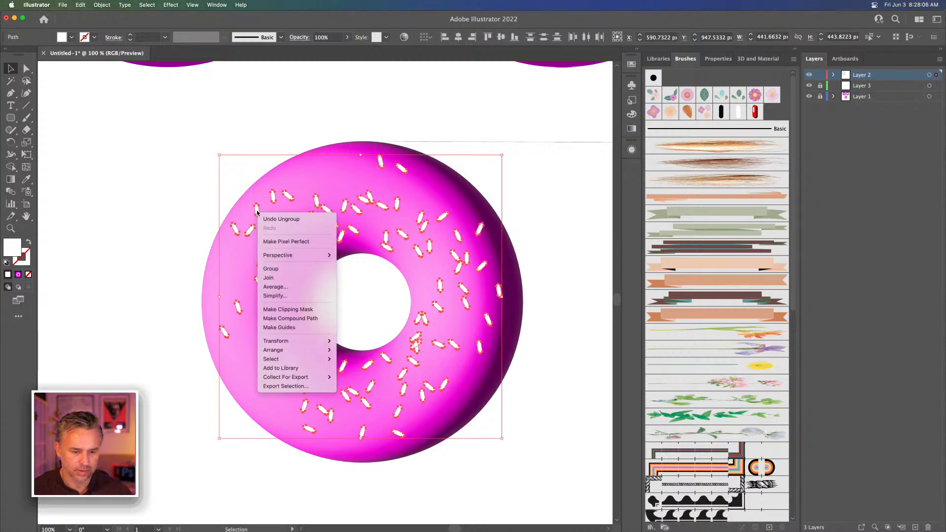
pyautogui.click(190, 221)
pyautogui.click(190, 221)
pyautogui.click(257, 210)
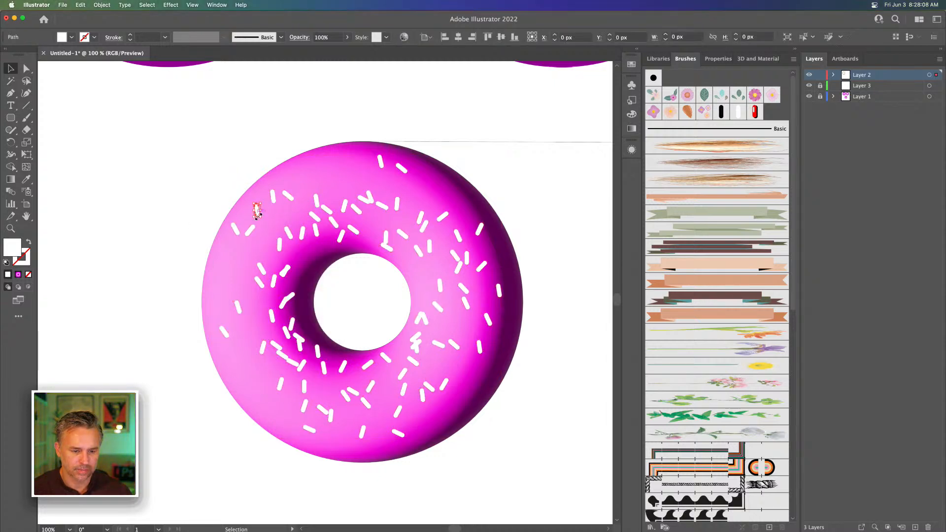
pyautogui.moveTo(302, 256); pyautogui.dragTo(530, 462)
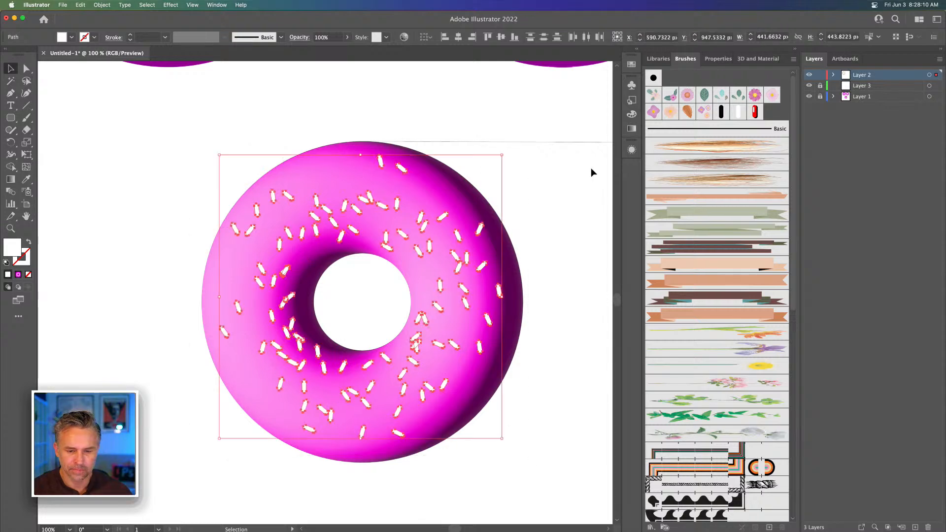
pyautogui.click(230, 143)
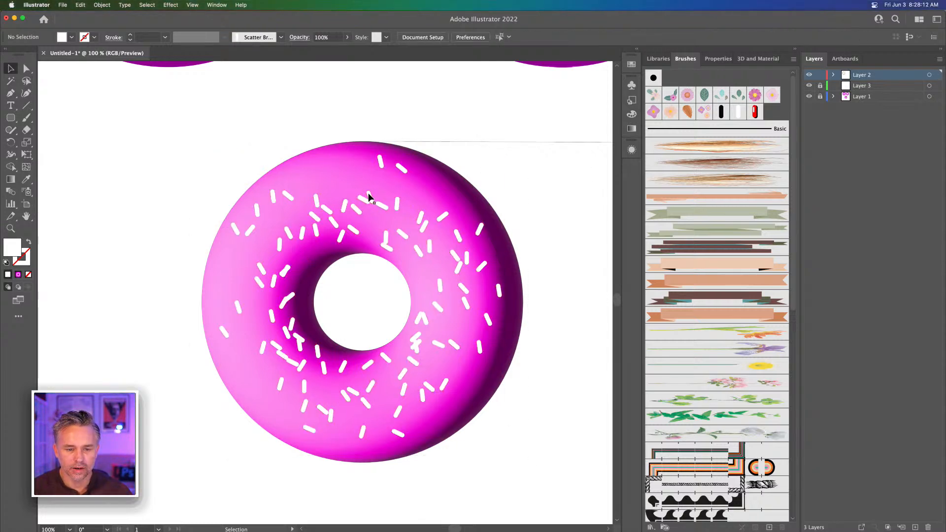
# Reposition individual sprinkles around the 3D donut, spreading out the overlapping ones and moving those near the outer edge inward
pyautogui.click(365, 190)
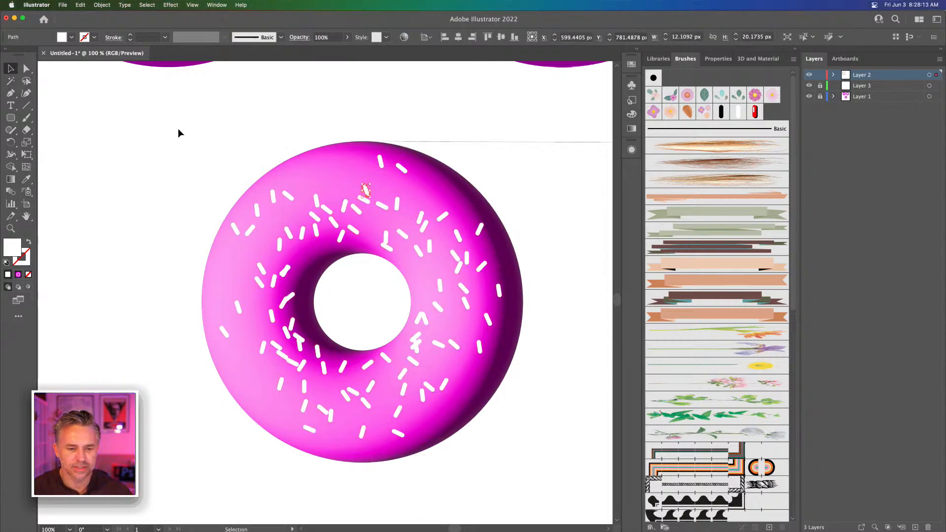
pyautogui.click(266, 288)
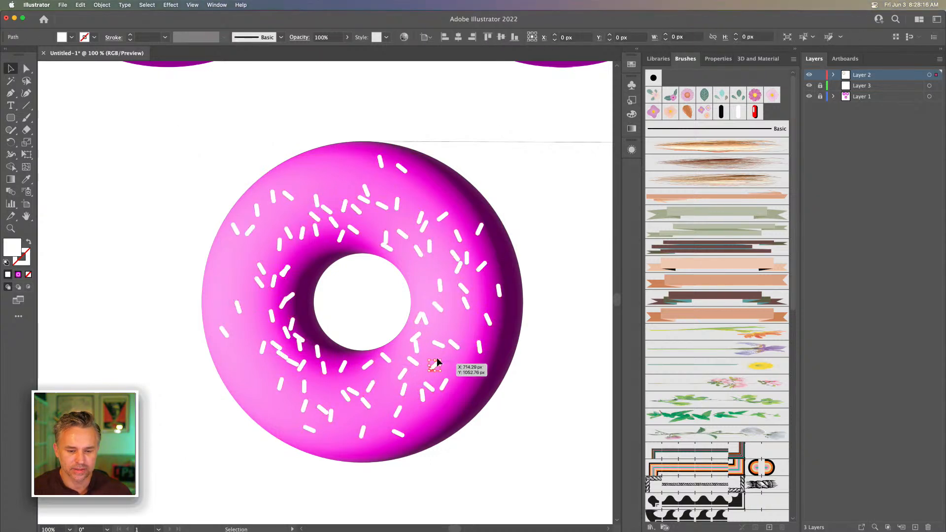
pyautogui.moveTo(416, 342); pyautogui.dragTo(239, 282)
pyautogui.moveTo(294, 367); pyautogui.dragTo(258, 304)
pyautogui.moveTo(315, 197); pyautogui.dragTo(321, 175)
pyautogui.moveTo(340, 236); pyautogui.dragTo(340, 180)
pyautogui.moveTo(398, 434); pyautogui.dragTo(385, 425)
pyautogui.moveTo(498, 288); pyautogui.dragTo(481, 295)
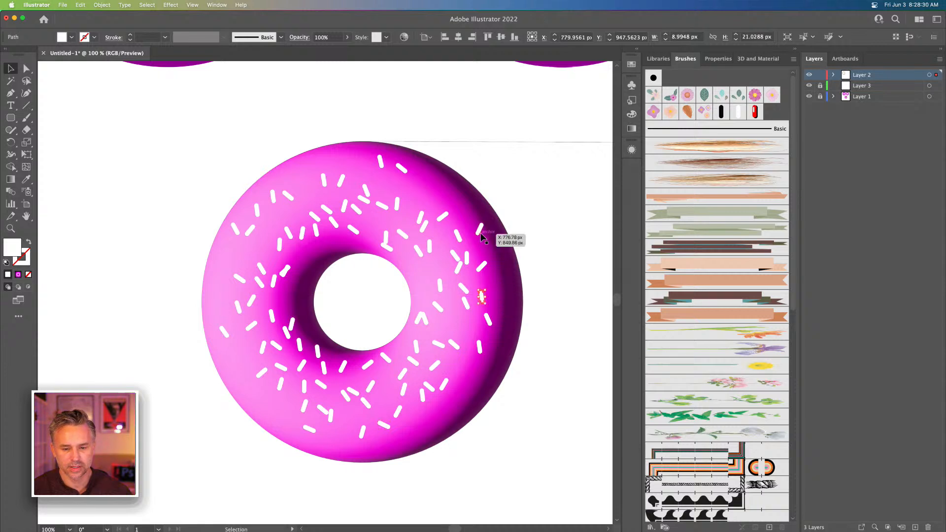
pyautogui.moveTo(477, 226); pyautogui.dragTo(468, 228)
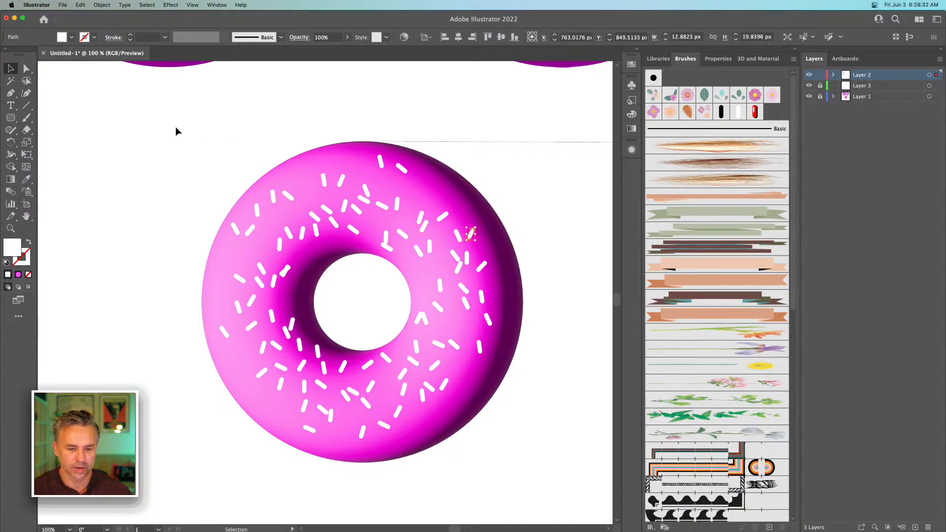
# Apply the Inflate 3D type to all the 3D donut's sprinkles with a depth of 10 px and 100% volume
pyautogui.moveTo(175, 131); pyautogui.dragTo(496, 484)
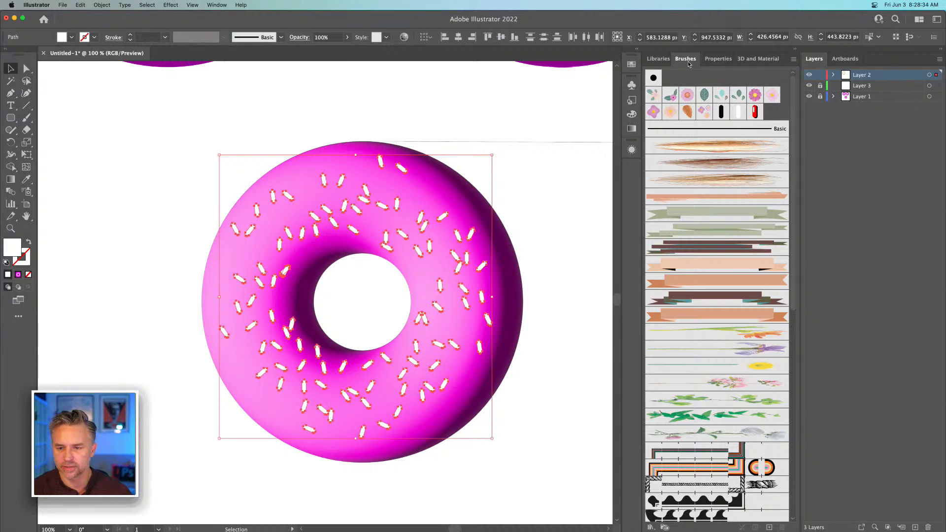
pyautogui.click(757, 59)
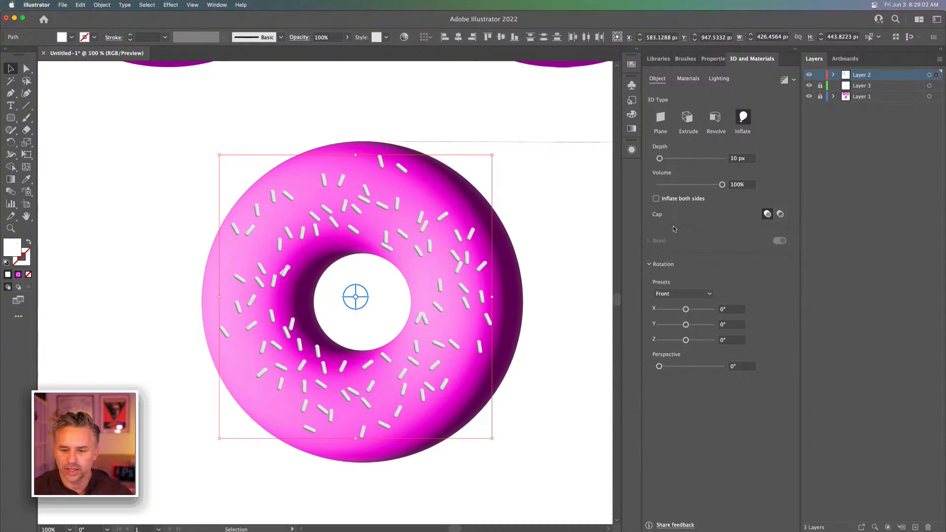
# Set the light rotation for the inflated sprinkles to -99° and deselect them
pyautogui.click(711, 81)
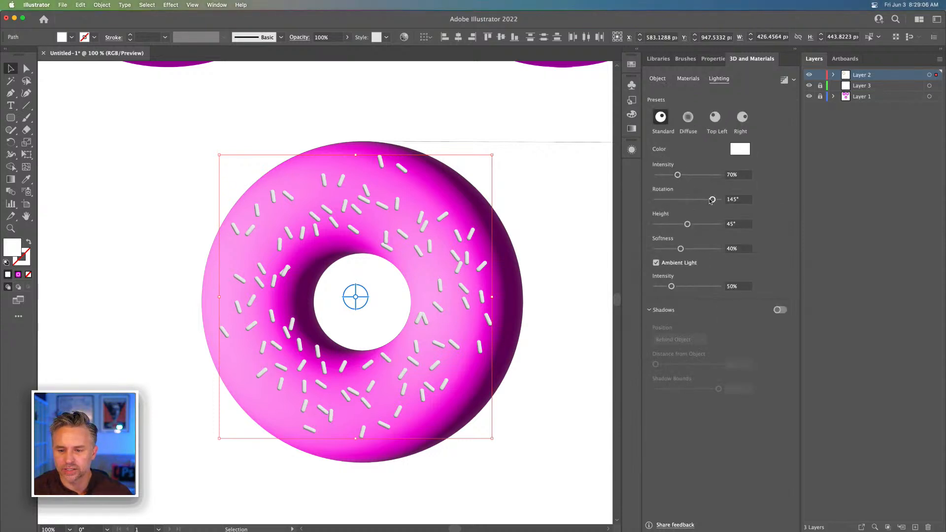
pyautogui.moveTo(712, 200); pyautogui.dragTo(673, 201)
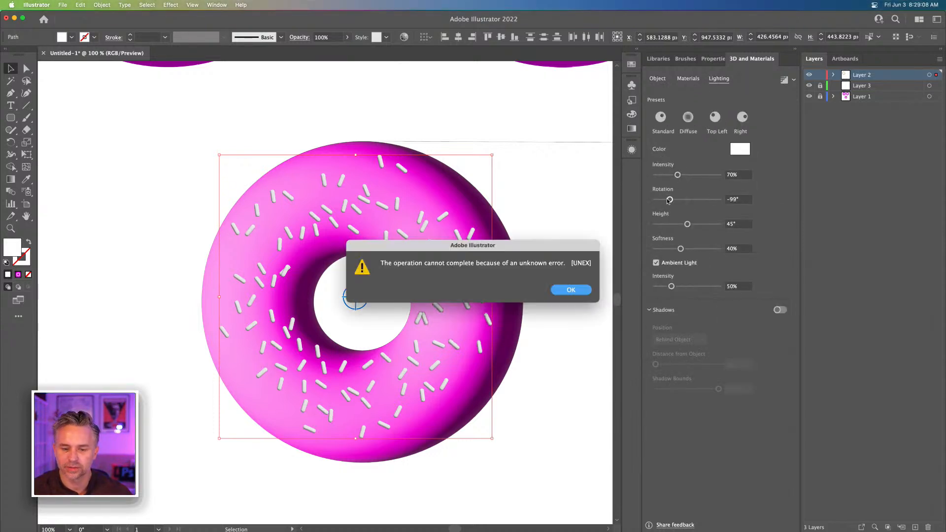
pyautogui.press('Return')
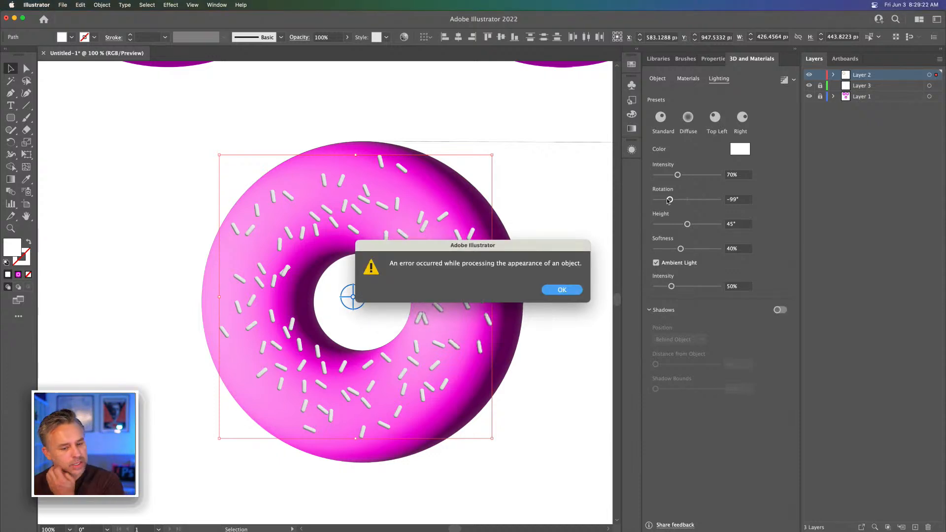
pyautogui.press('Return')
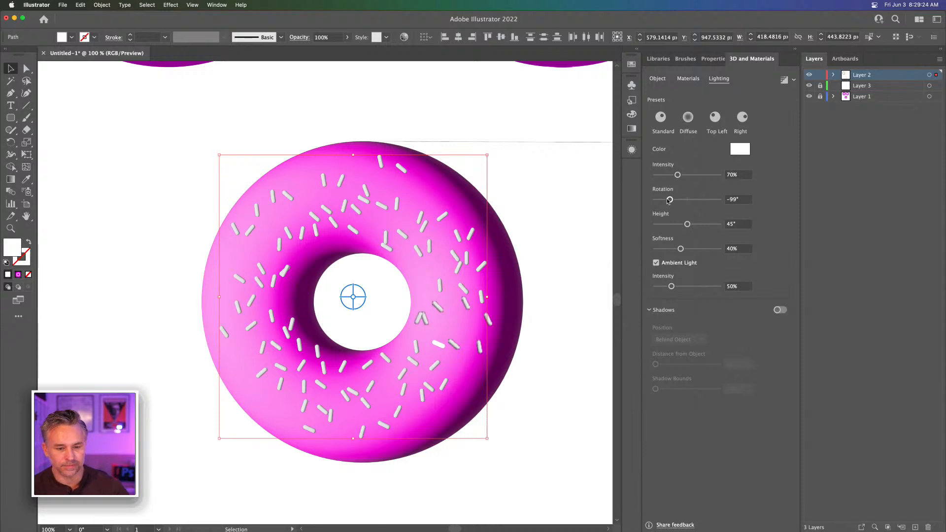
pyautogui.click(140, 183)
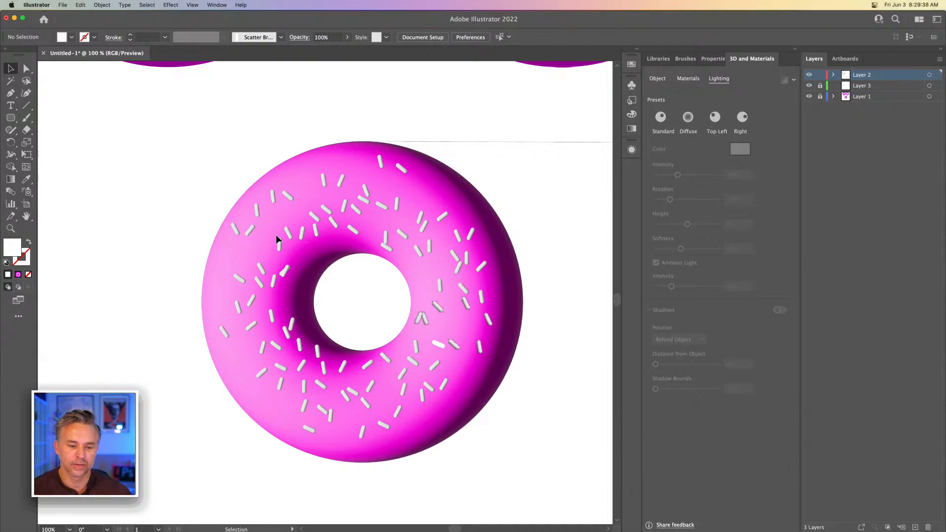
pyautogui.moveTo(214, 521)
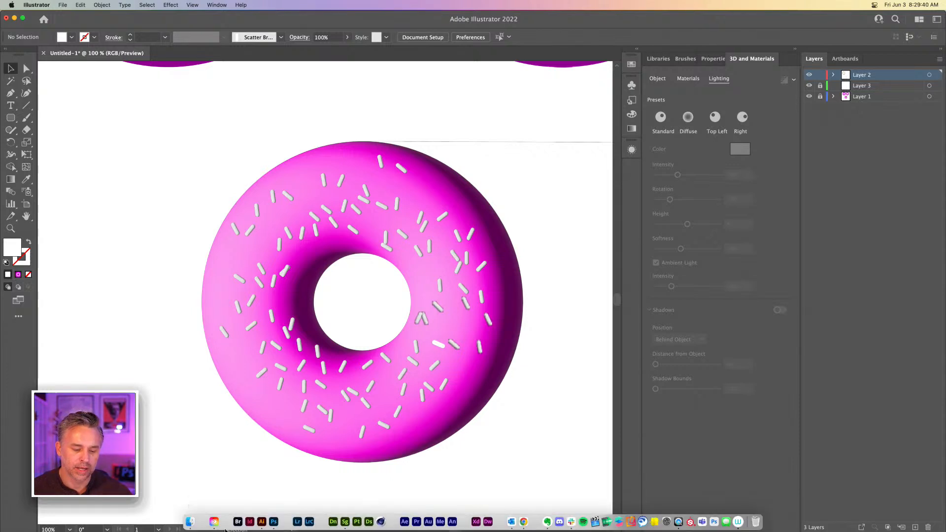
# Unlock Layer 3 and Layer 1, and delete the stray small sprinkle above the donuts
pyautogui.press('super+minus')
pyautogui.press('super+minus')
pyautogui.press('super+minus')
pyautogui.press('super+minus')
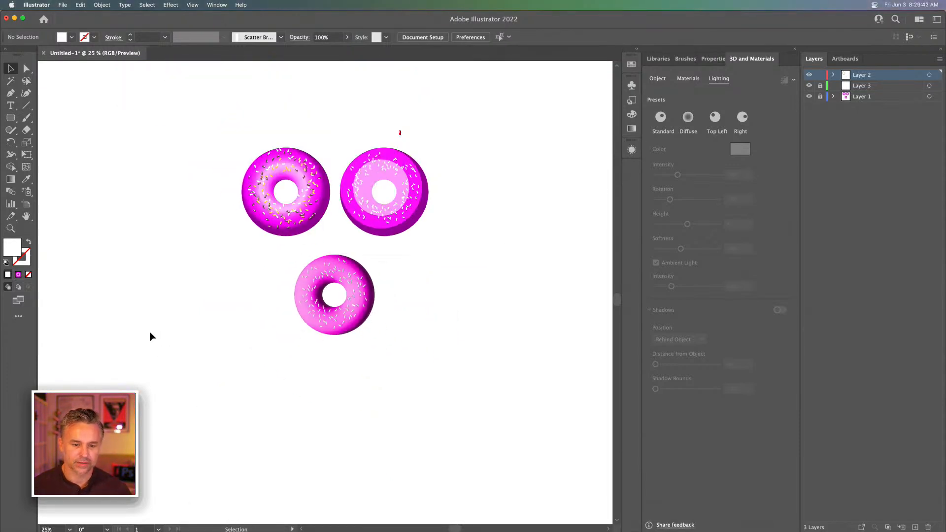
pyautogui.press('t')
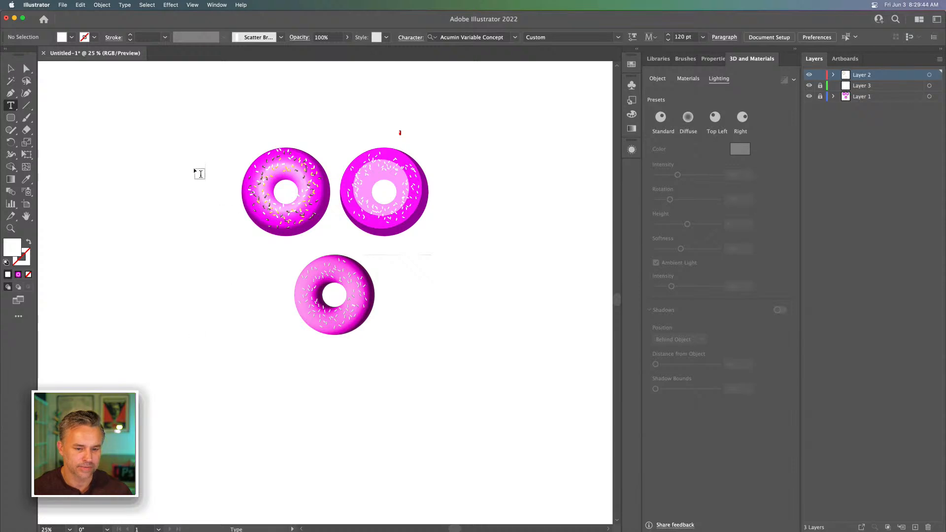
pyautogui.click(12, 68)
pyautogui.click(819, 85)
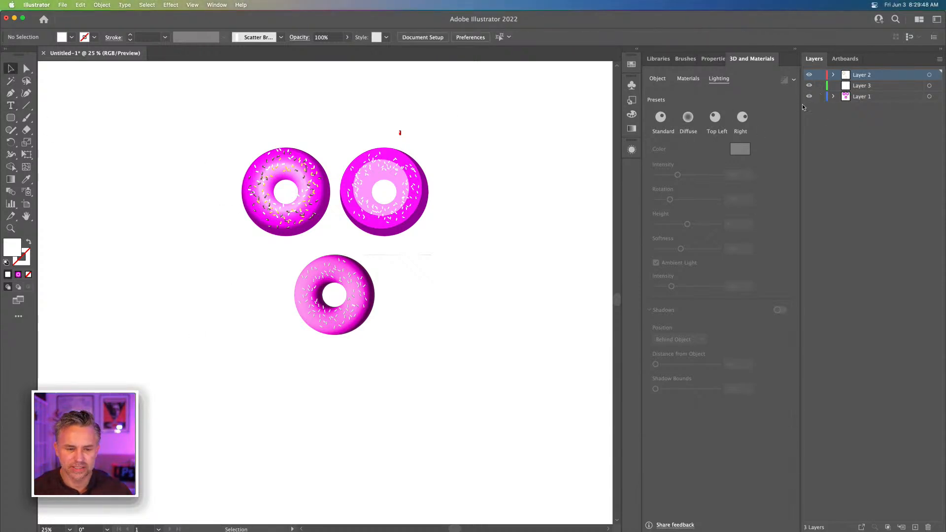
pyautogui.moveTo(198, 91); pyautogui.dragTo(481, 139)
pyautogui.press('Delete')
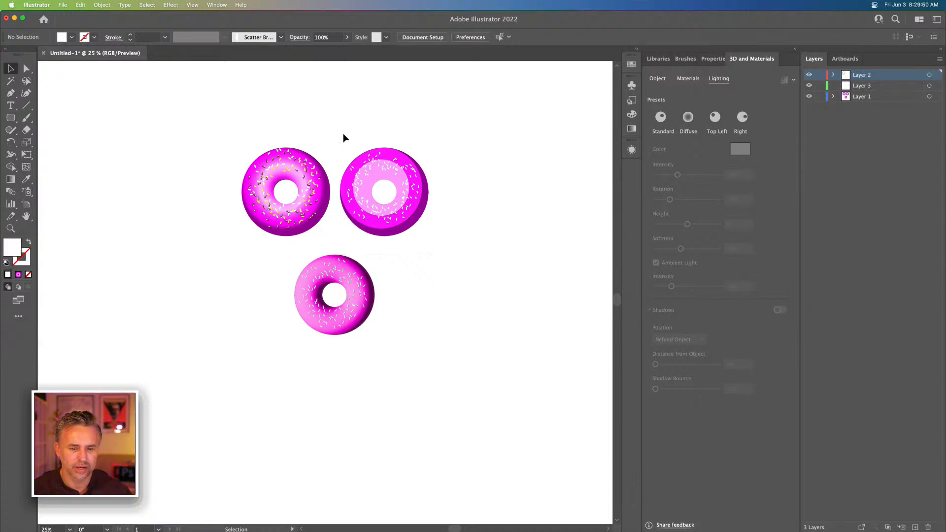
# Move the 3D donut and the flat donut off the artboard into the area above it, keeping only the gradient donut on it
pyautogui.moveTo(217, 127); pyautogui.dragTo(321, 245)
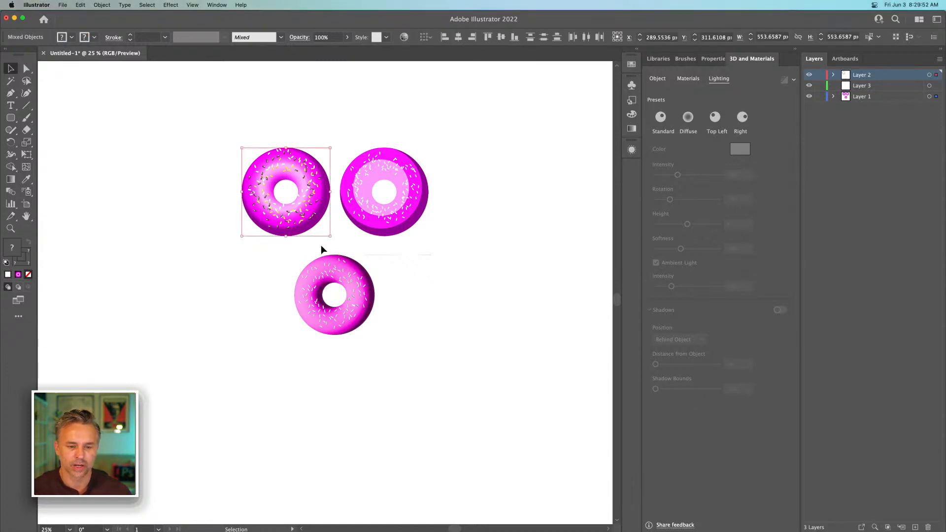
pyautogui.press('super+equal')
pyautogui.press('super+equal')
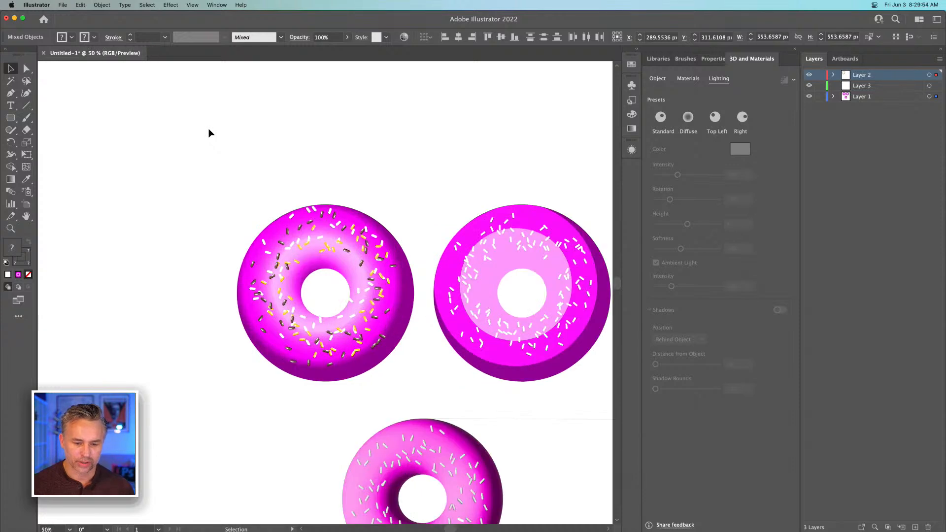
pyautogui.press('space')
pyautogui.moveTo(279, 209); pyautogui.dragTo(203, 99)
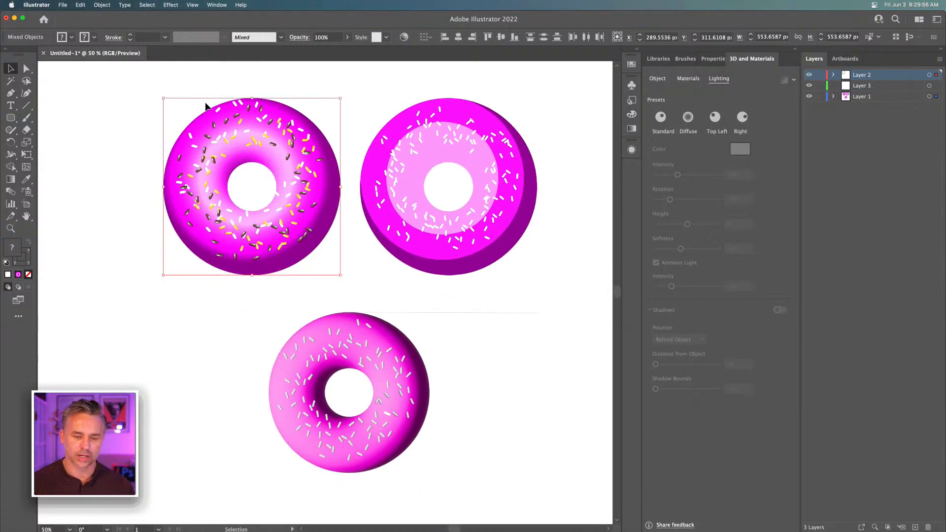
pyautogui.press('super+minus')
pyautogui.press('super+minus')
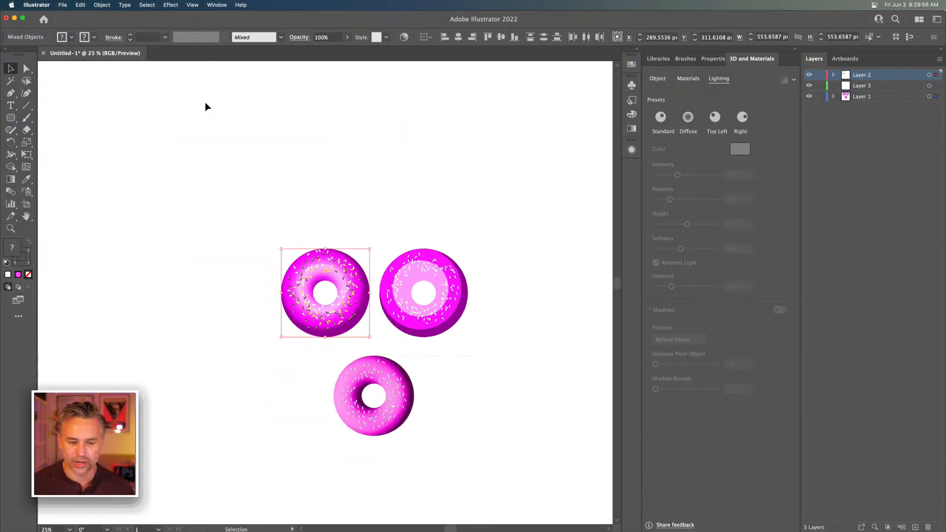
pyautogui.click(333, 381)
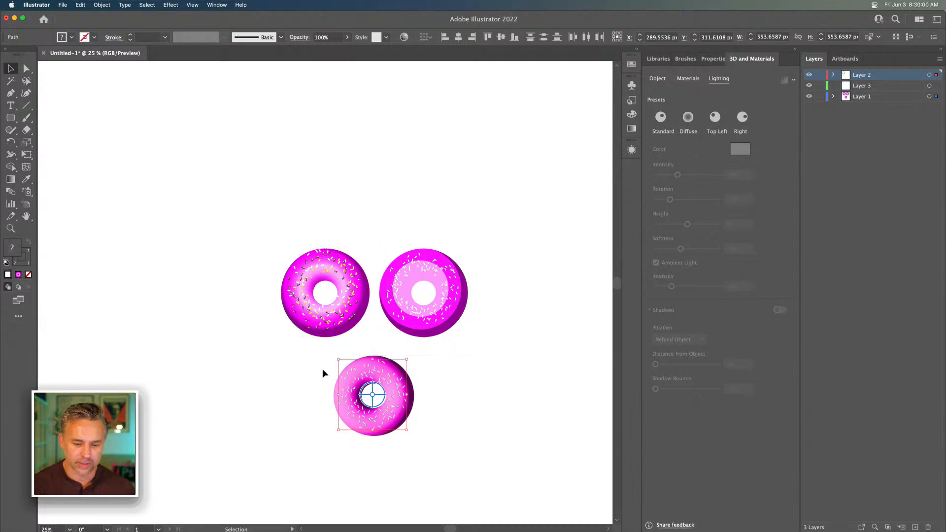
pyautogui.moveTo(355, 370); pyautogui.dragTo(484, 107)
pyautogui.click(436, 309)
pyautogui.moveTo(435, 309); pyautogui.dragTo(304, 129)
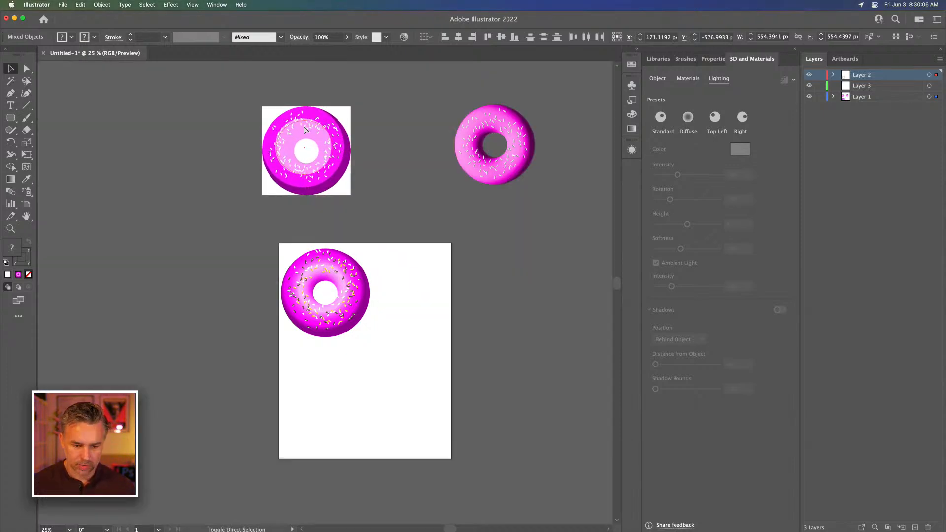
# Check the General preferences for scaling strokes and effects, and scale the gradient donut with its sprinkles down to about 212 px wide
pyautogui.moveTo(248, 243); pyautogui.dragTo(424, 382)
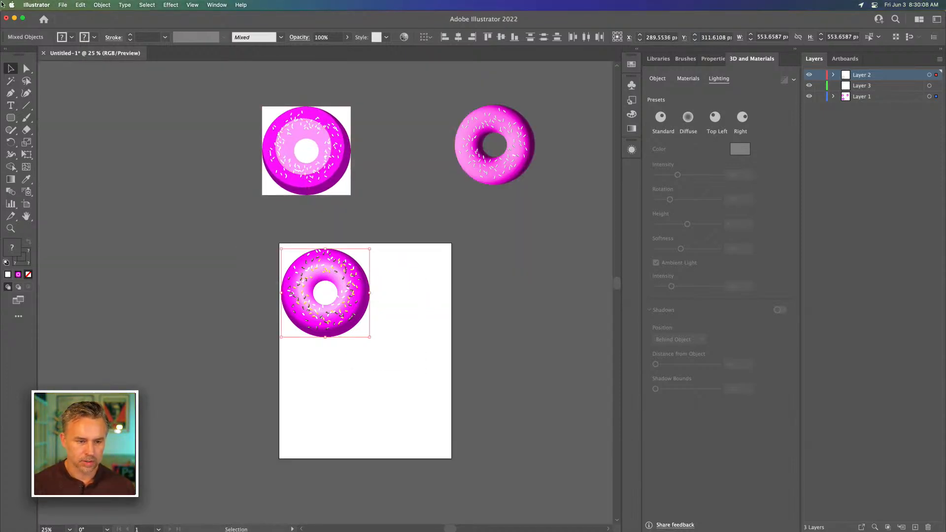
pyautogui.click(37, 5)
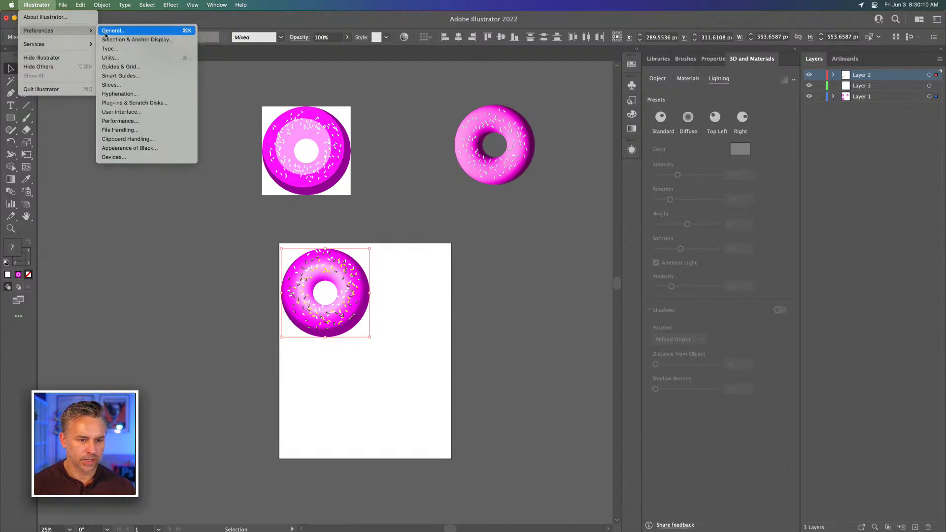
pyautogui.click(108, 32)
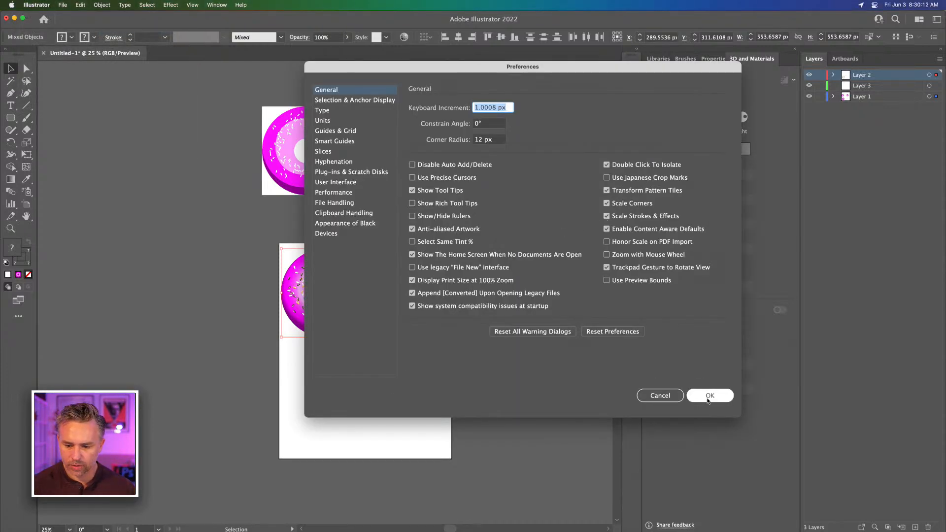
pyautogui.click(712, 395)
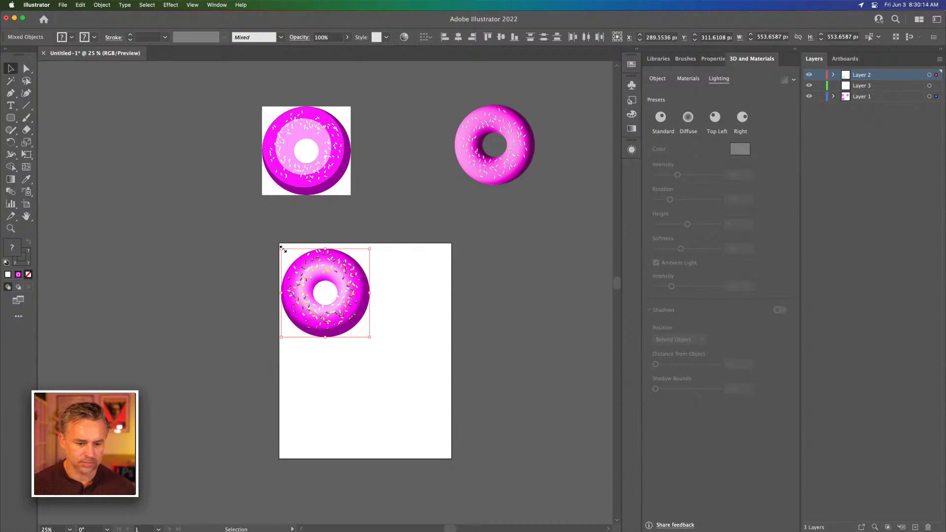
pyautogui.moveTo(283, 249); pyautogui.dragTo(317, 308)
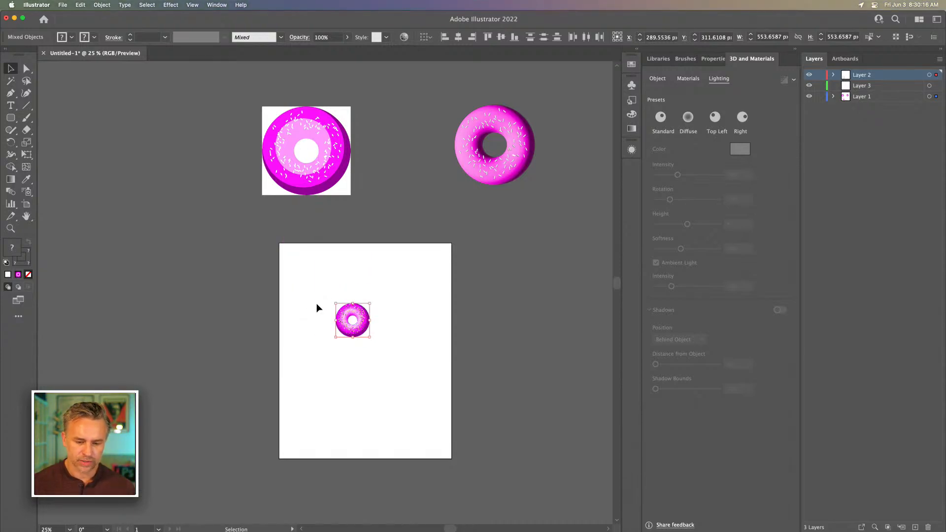
# Add the text "DONUT" at 120 pt above the donut and replace its O with spaces to leave a gap
pyautogui.press('super+equal')
pyautogui.press('super+equal')
pyautogui.press('super+equal')
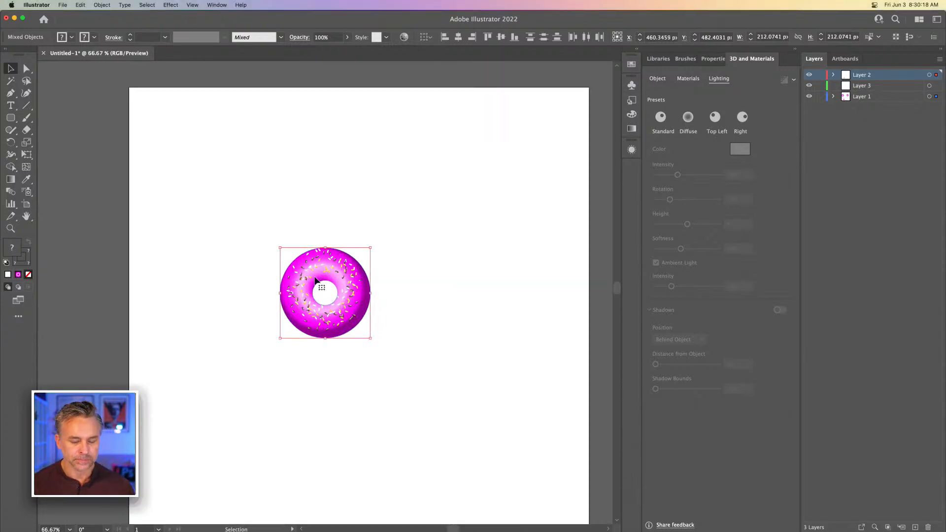
pyautogui.click(268, 200)
pyautogui.press('t')
pyautogui.click(198, 184)
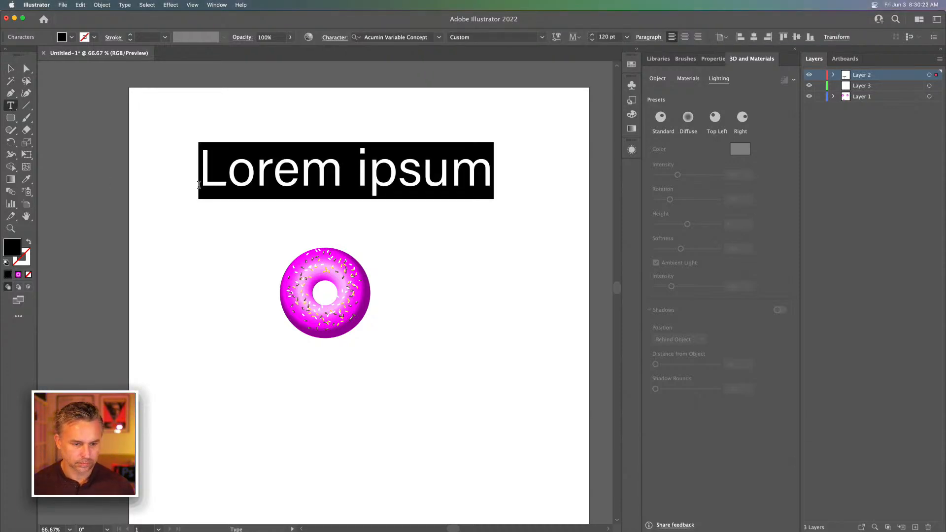
pyautogui.write('DON')
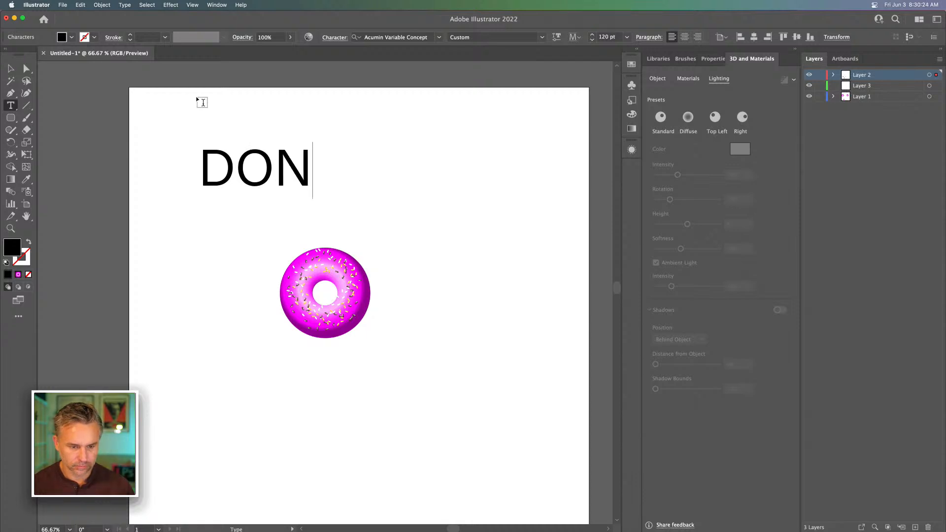
pyautogui.write('UT')
pyautogui.moveTo(231, 163); pyautogui.dragTo(273, 163)
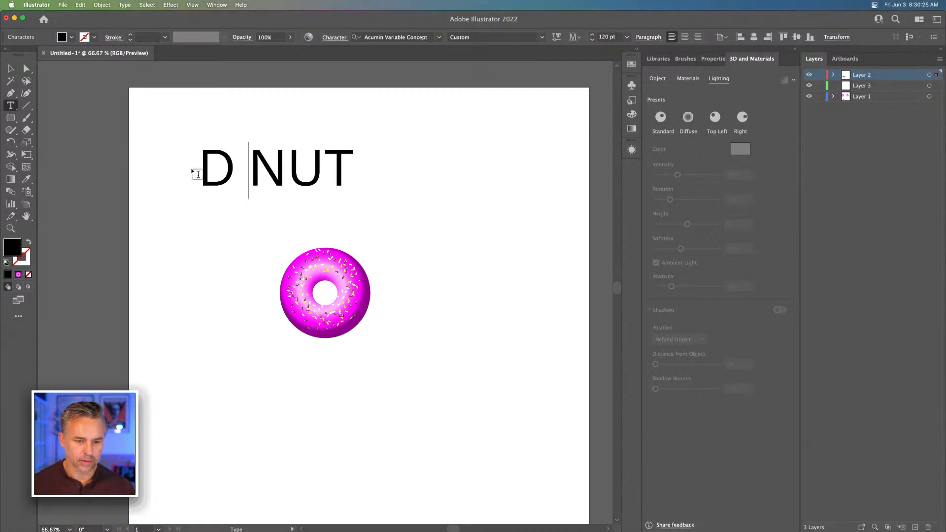
pyautogui.click(10, 69)
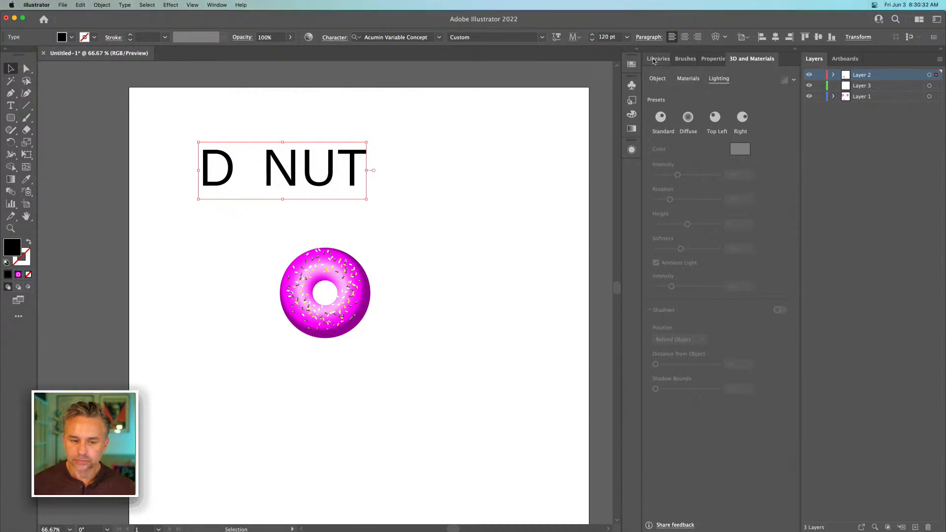
# Set the variable font weight of the D NUT text to 812
pyautogui.click(654, 59)
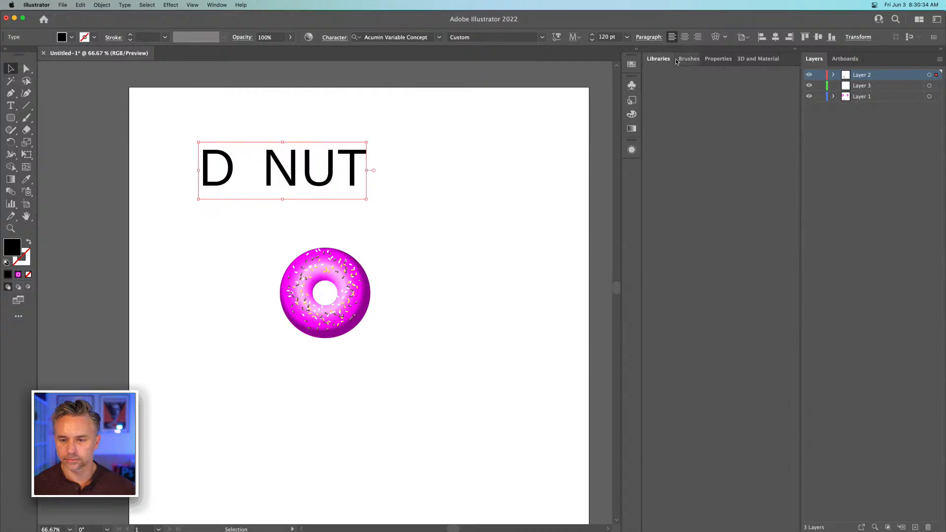
pyautogui.click(714, 60)
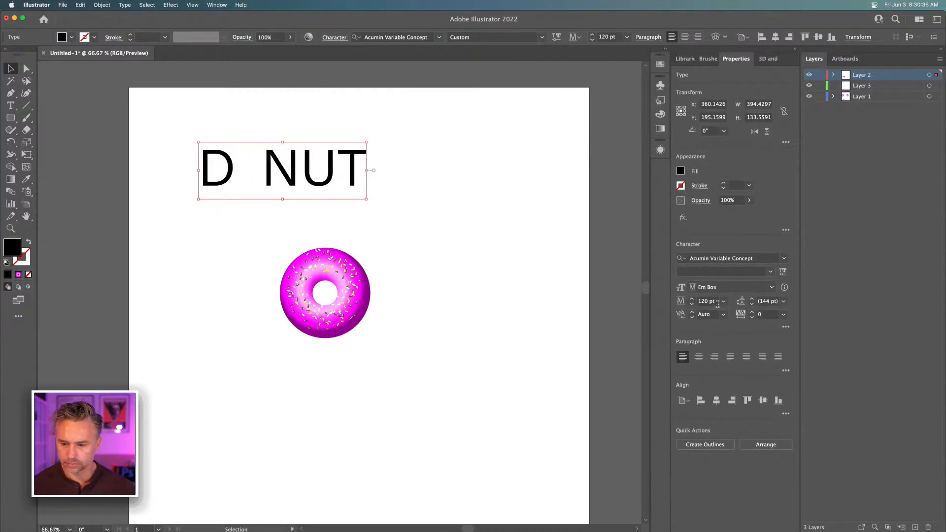
pyautogui.click(783, 272)
pyautogui.moveTo(717, 305); pyautogui.dragTo(742, 305)
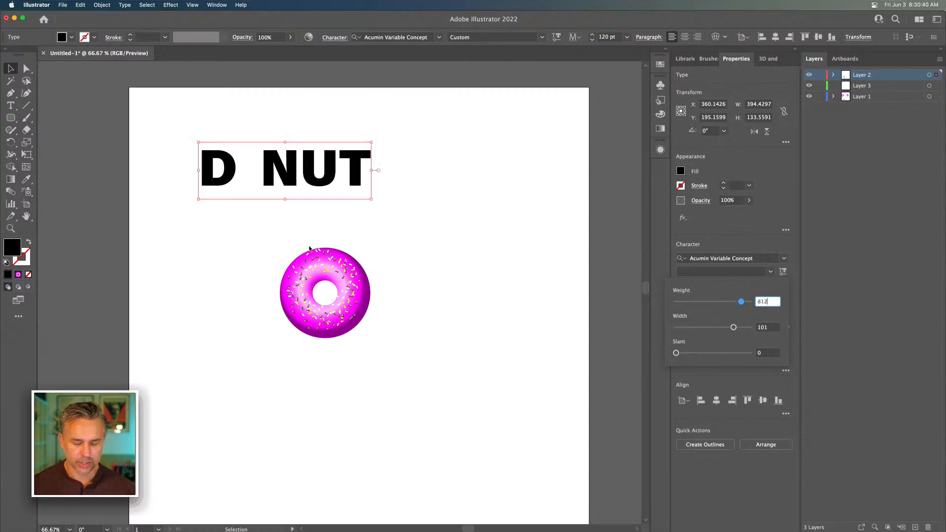
pyautogui.click(358, 161)
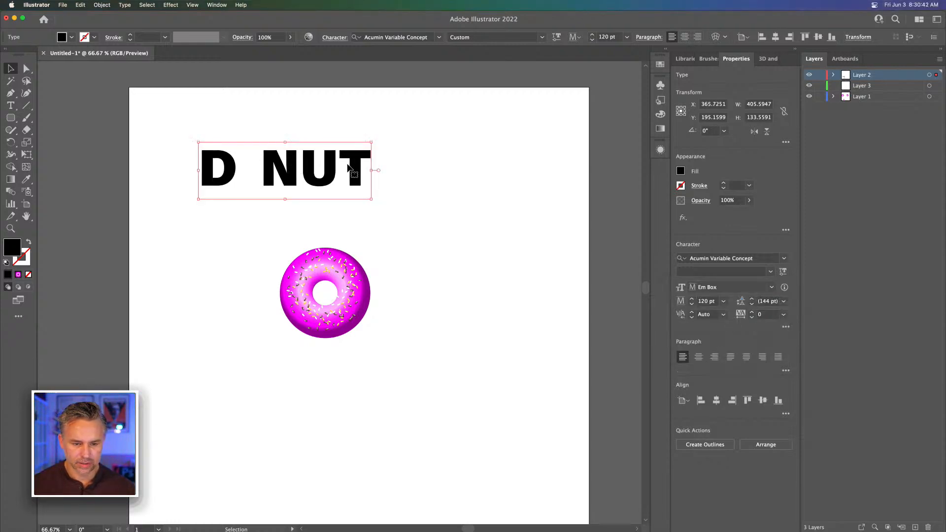
# Add a second line reading "WORRY" to the text and move the text block about 110 px to the right and 9 px up
pyautogui.doubleClick(357, 159)
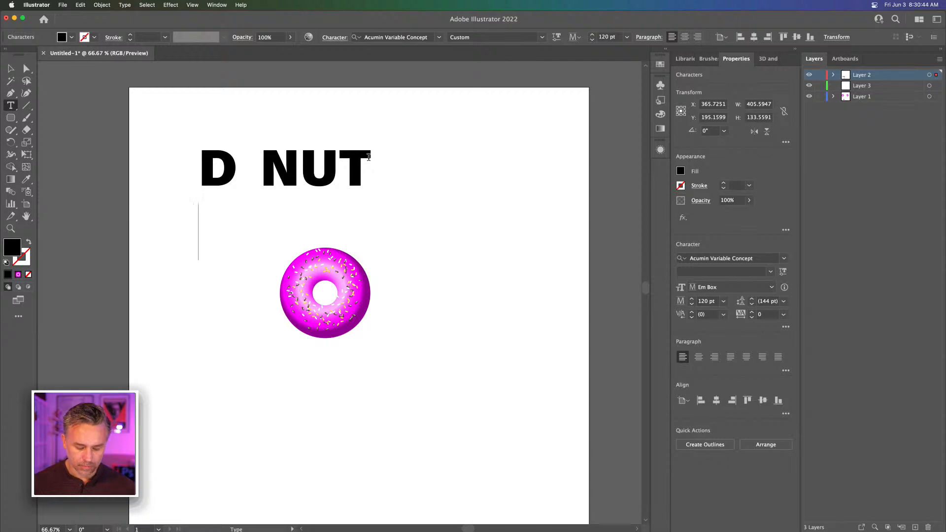
pyautogui.write('WORRY')
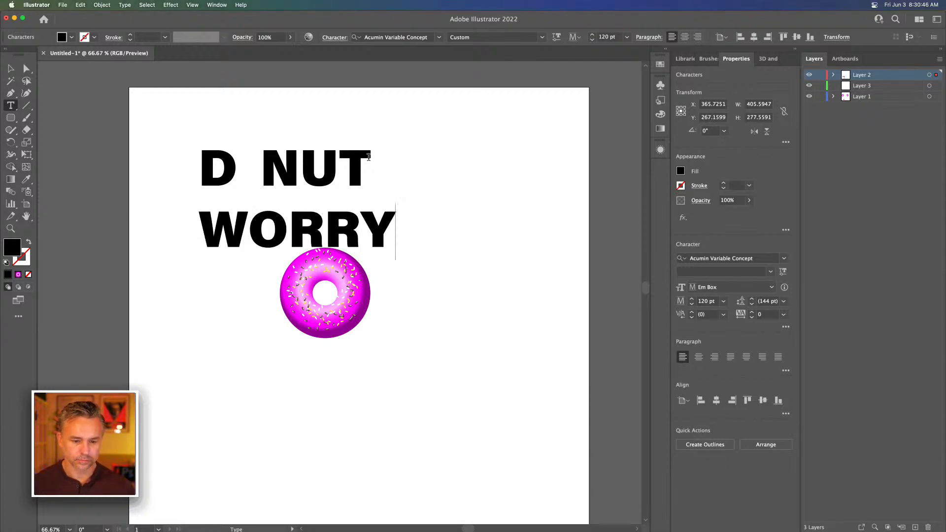
pyautogui.press('Escape')
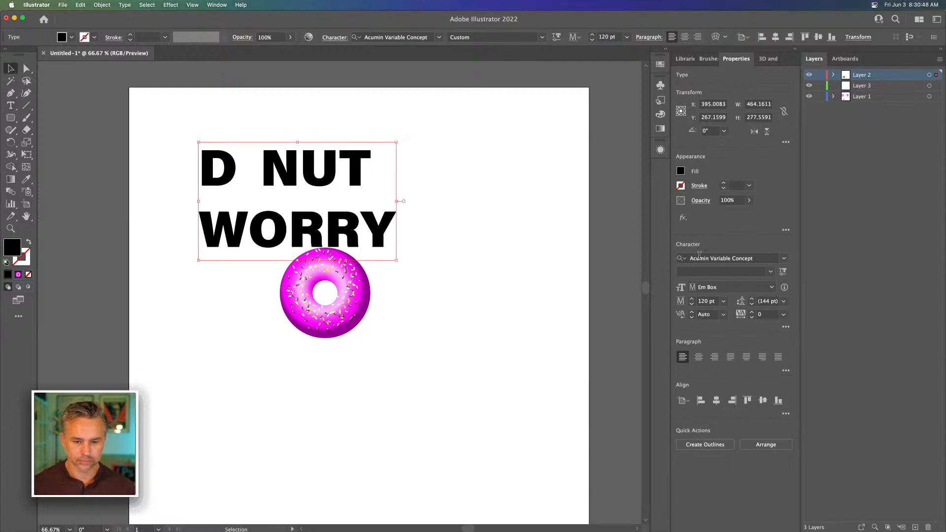
pyautogui.moveTo(270, 153); pyautogui.dragTo(317, 149)
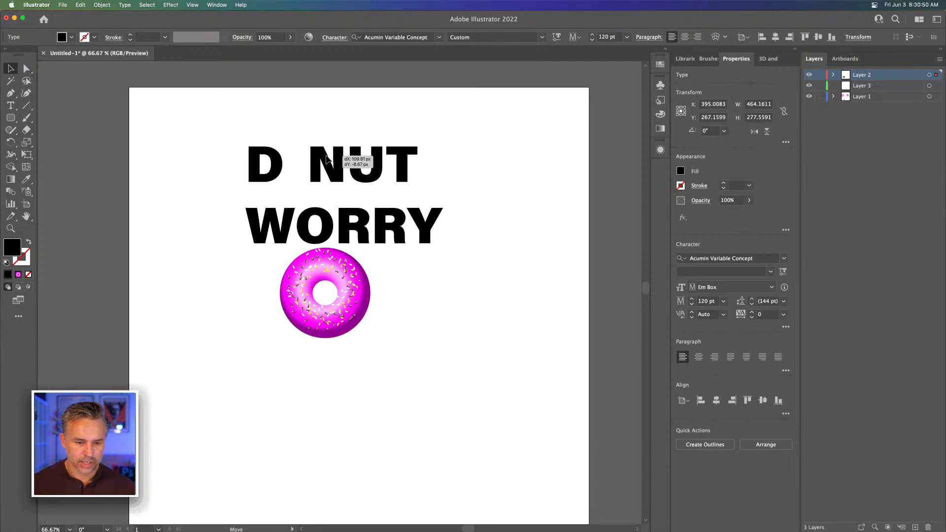
# Set the text's variable font weight to 860 and its width to 108
pyautogui.click(769, 261)
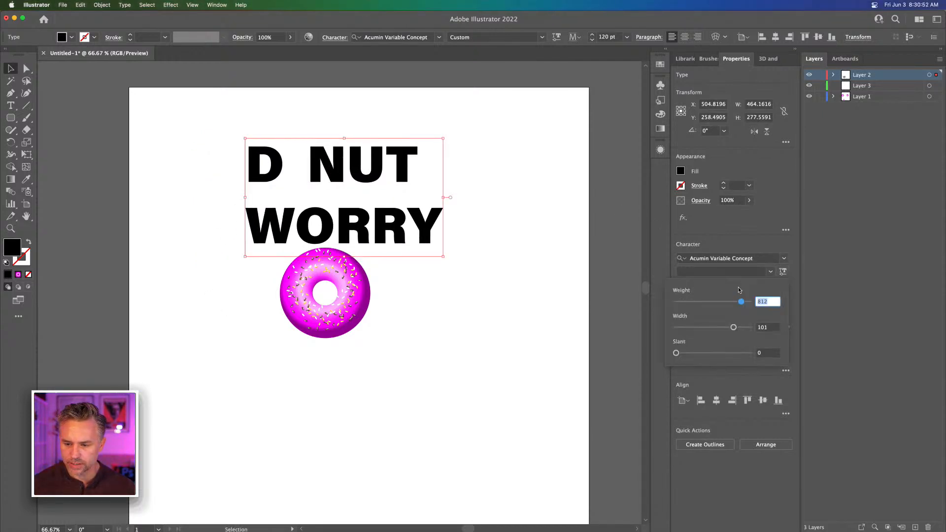
pyautogui.moveTo(741, 301); pyautogui.dragTo(743, 329)
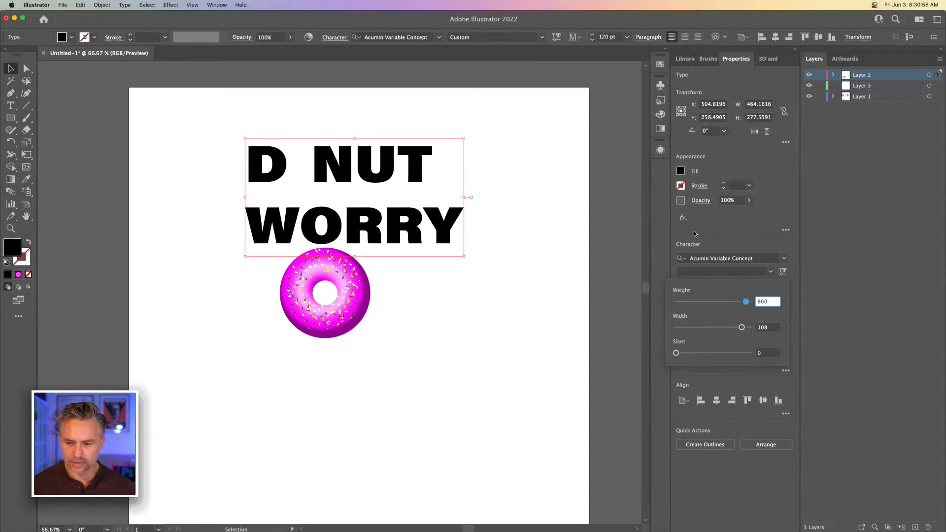
pyautogui.click(681, 171)
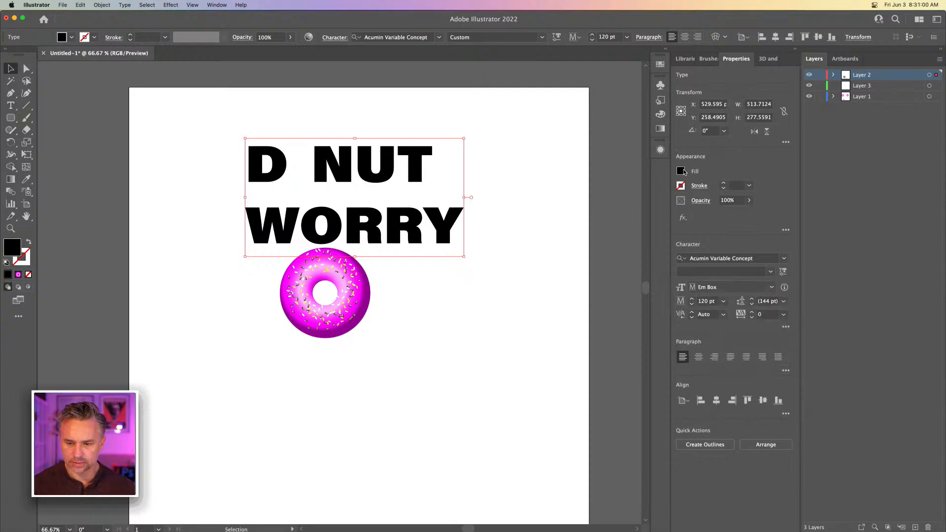
# Fill the text with the violet swatch and convert it to outlines
pyautogui.click(681, 171)
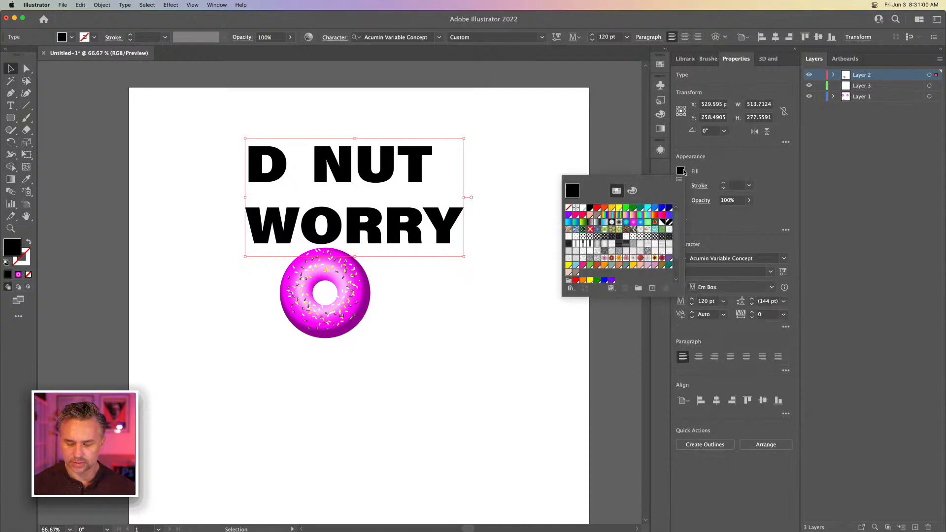
pyautogui.click(567, 215)
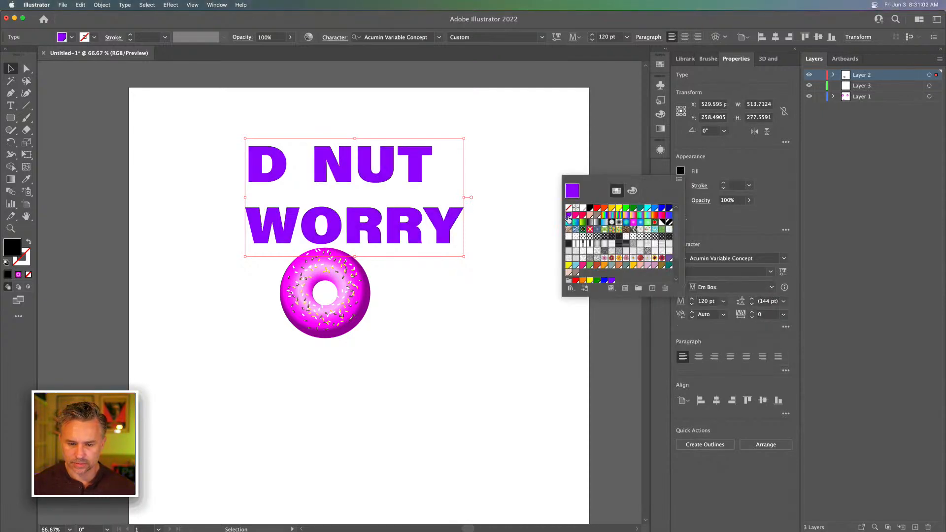
pyautogui.rightClick(320, 157)
pyautogui.click(341, 224)
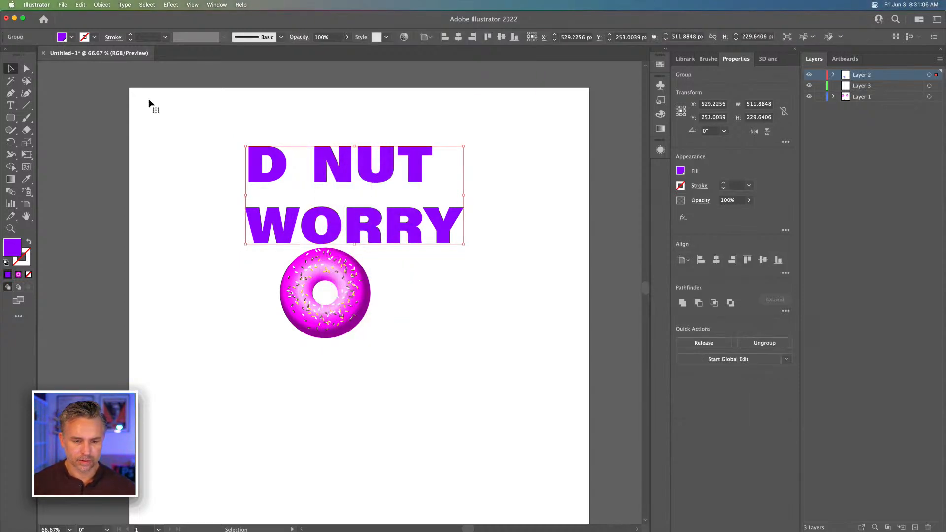
pyautogui.press('super+equal')
pyautogui.press('super+equal')
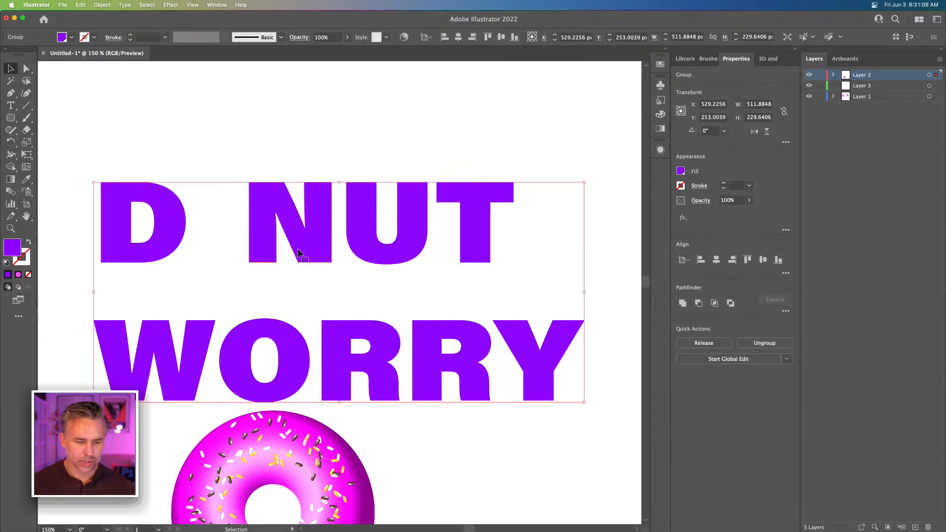
# Round the corners of all the D NUT WORRY letters at once with the Direct Selection corner widgets
pyautogui.click(27, 69)
pyautogui.click(63, 137)
pyautogui.moveTo(64, 156); pyautogui.dragTo(607, 407)
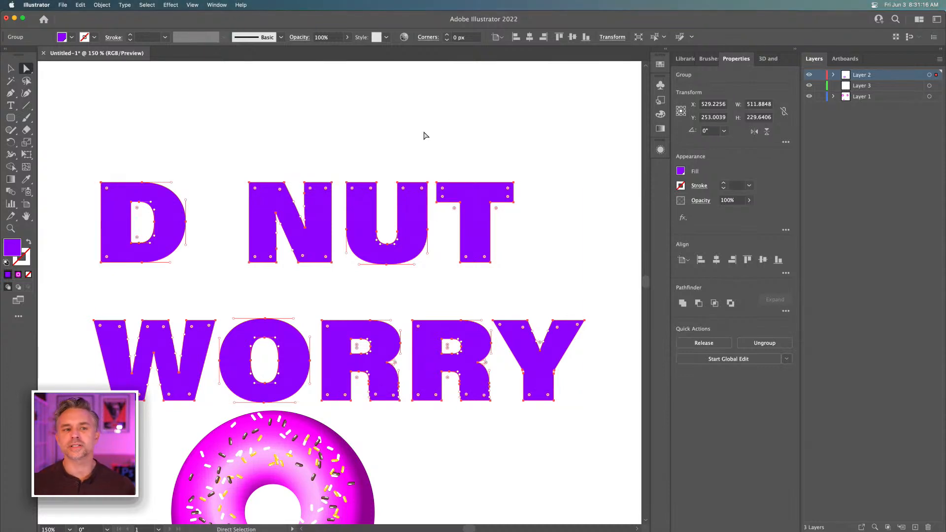
pyautogui.press('super+equal')
pyautogui.press('super+equal')
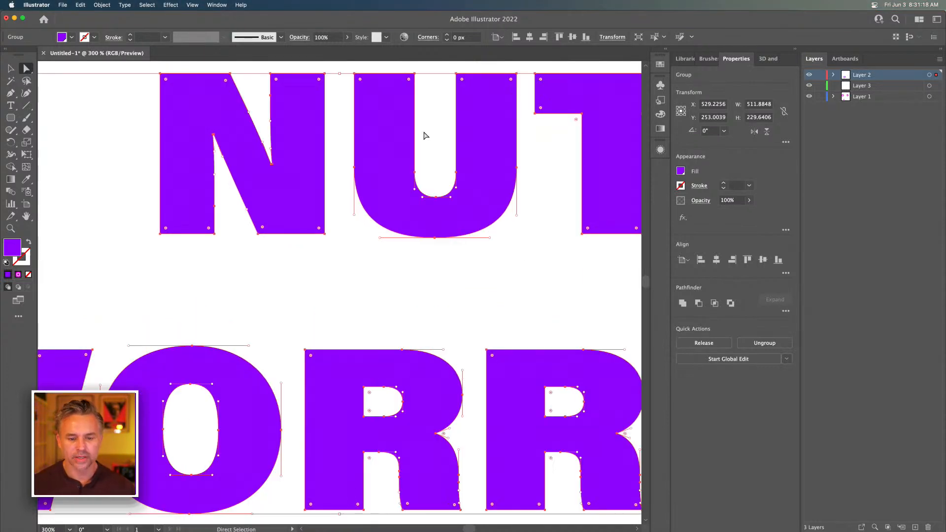
pyautogui.moveTo(392, 126); pyautogui.dragTo(250, 351)
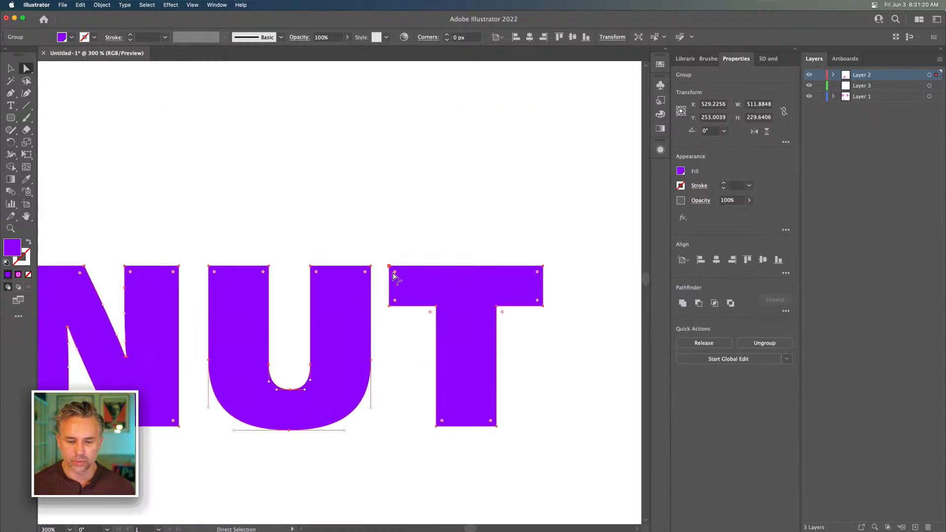
pyautogui.moveTo(396, 274); pyautogui.dragTo(398, 270)
pyautogui.click(378, 220)
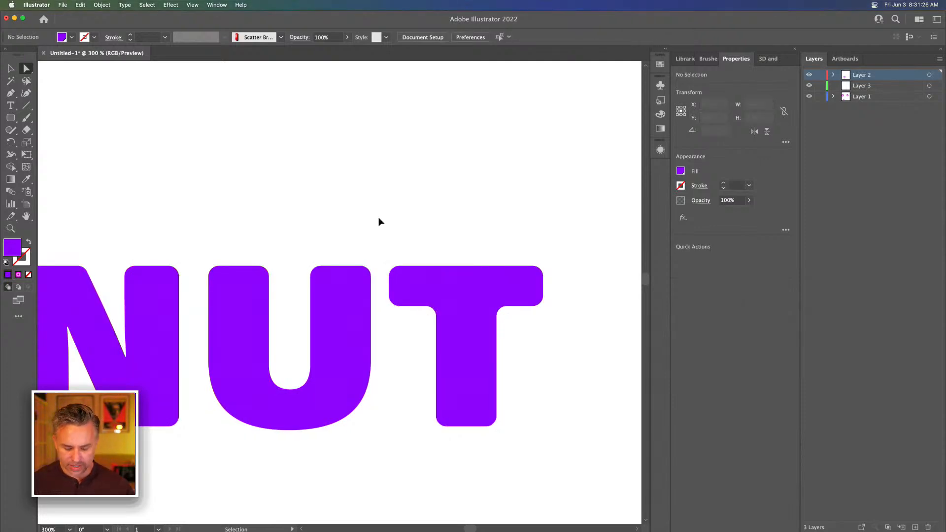
# Enlarge the D NUT WORRY lettering proportionally to about 862 by 391 px and move it down onto the artboard, overlapping the donut
pyautogui.press('super+minus')
pyautogui.press('super+minus')
pyautogui.press('super+minus')
pyautogui.press('space')
pyautogui.moveTo(354, 244); pyautogui.dragTo(408, 156)
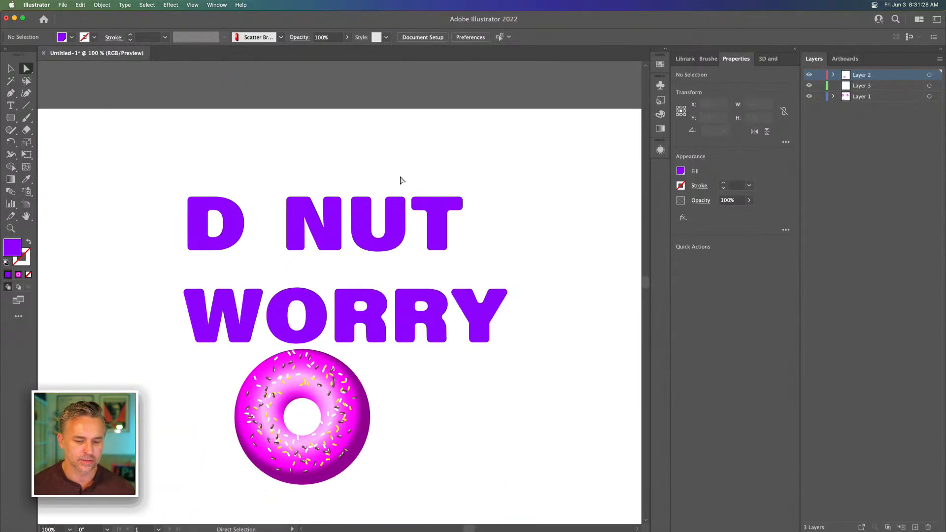
pyautogui.click(12, 70)
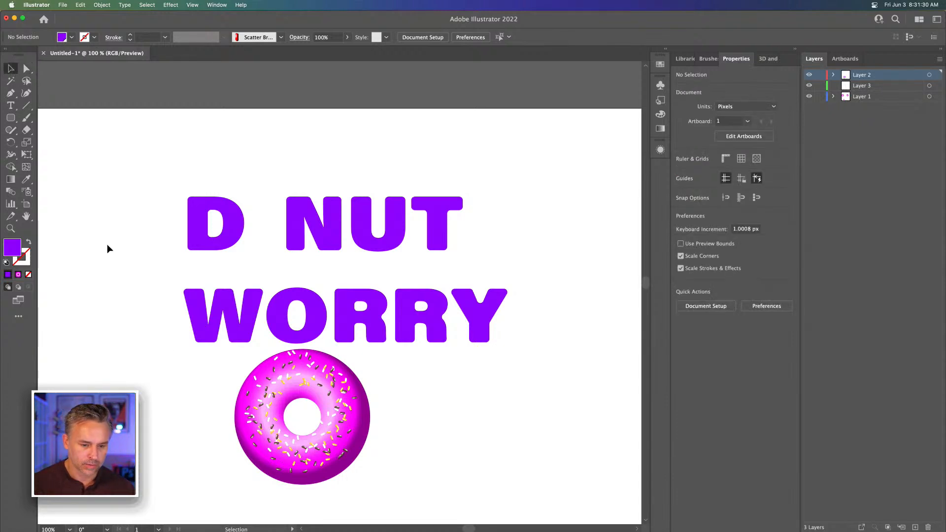
pyautogui.moveTo(122, 206); pyautogui.dragTo(496, 331)
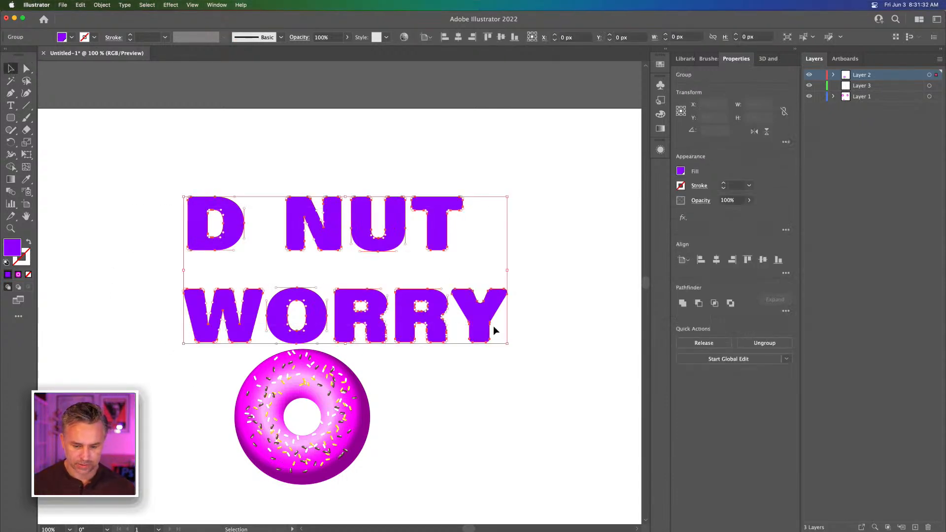
pyautogui.press('super+minus')
pyautogui.press('super+minus')
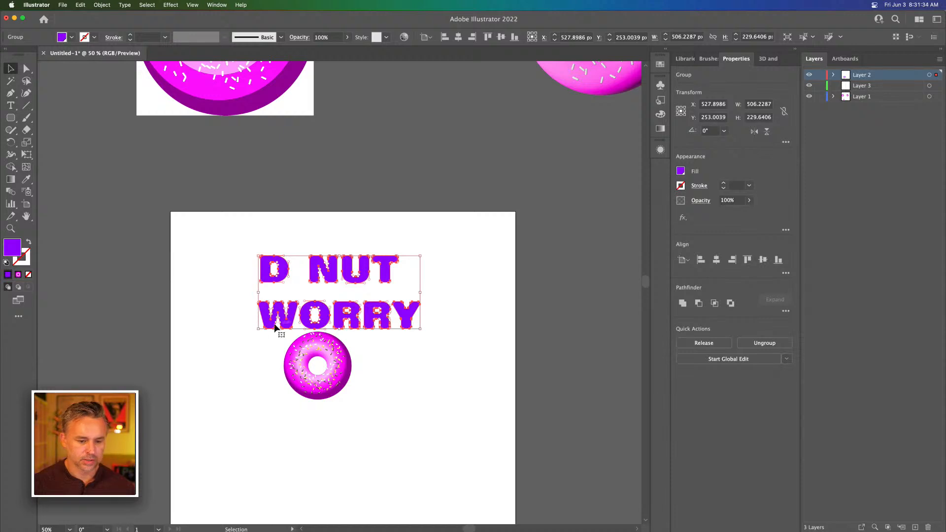
pyautogui.moveTo(259, 330); pyautogui.dragTo(143, 381)
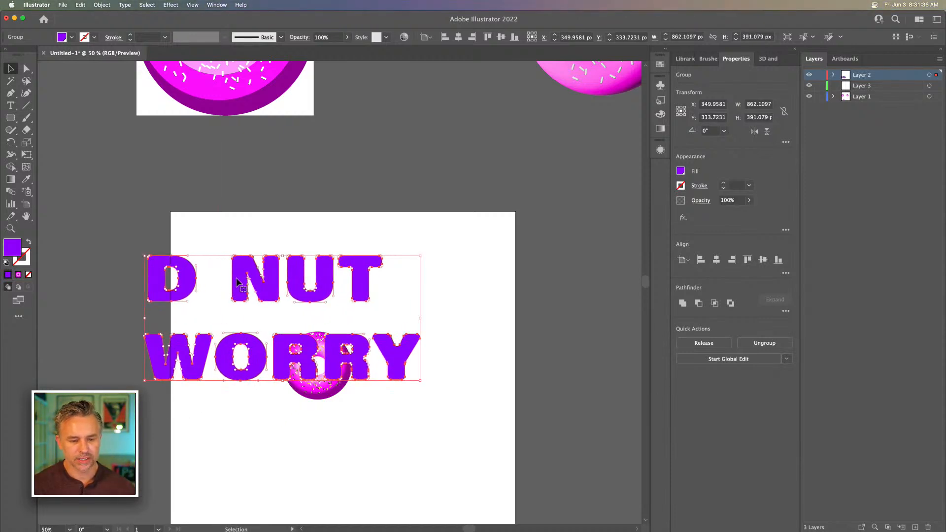
pyautogui.moveTo(236, 279); pyautogui.dragTo(281, 385)
pyautogui.click(218, 296)
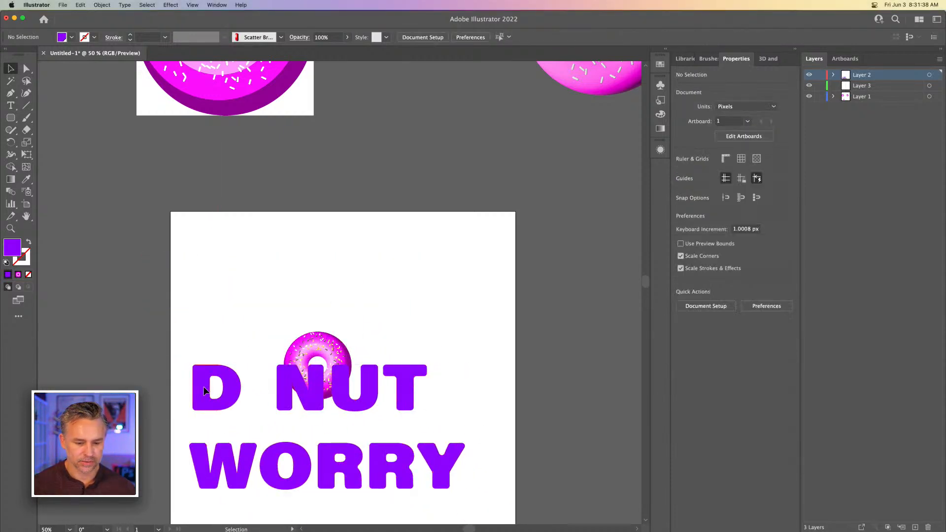
# Ungroup the D NUT WORRY lettering into separate letters and deselect them
pyautogui.click(275, 389)
pyautogui.rightClick(274, 389)
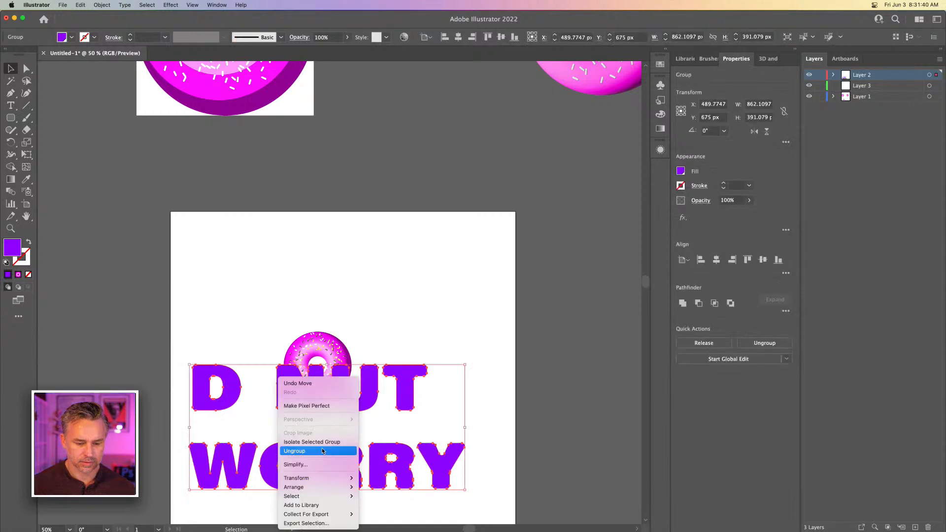
pyautogui.click(277, 326)
pyautogui.click(270, 309)
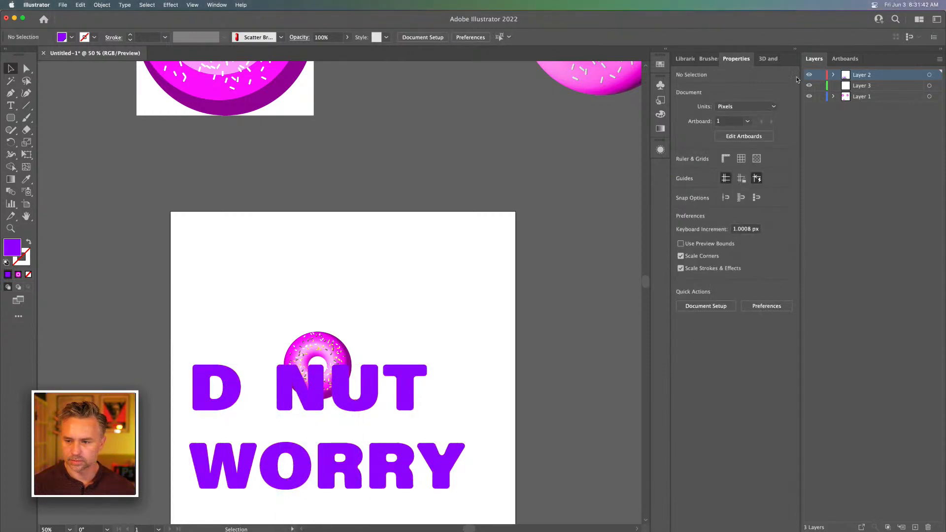
# Lock Layer 3 and Layer 1, and toggle Layer 2's visibility to check which artwork it holds
pyautogui.click(820, 75)
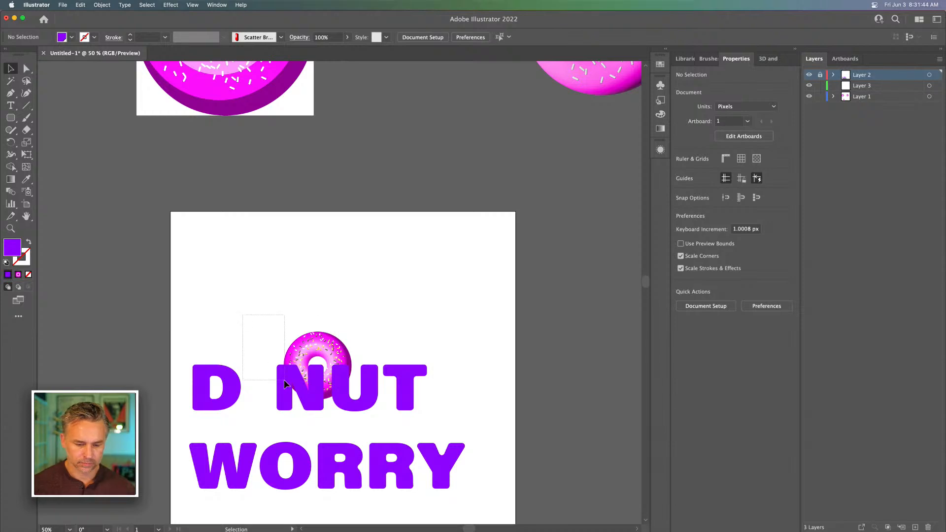
pyautogui.moveTo(820, 86); pyautogui.dragTo(820, 97)
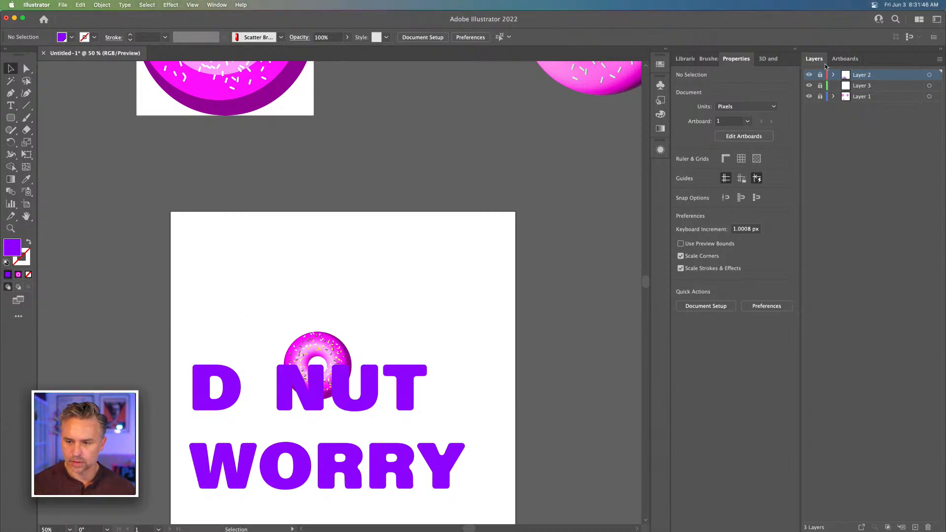
pyautogui.click(819, 75)
pyautogui.moveTo(120, 357); pyautogui.dragTo(463, 415)
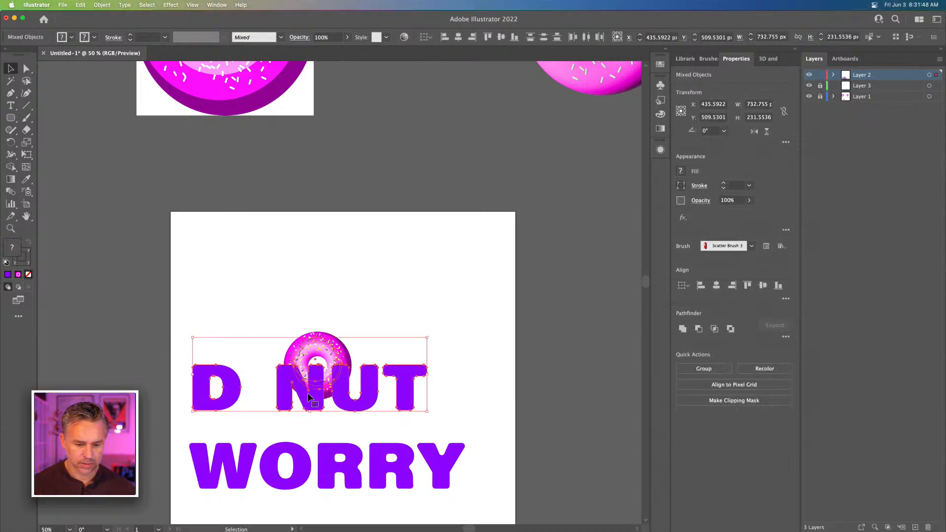
pyautogui.click(254, 302)
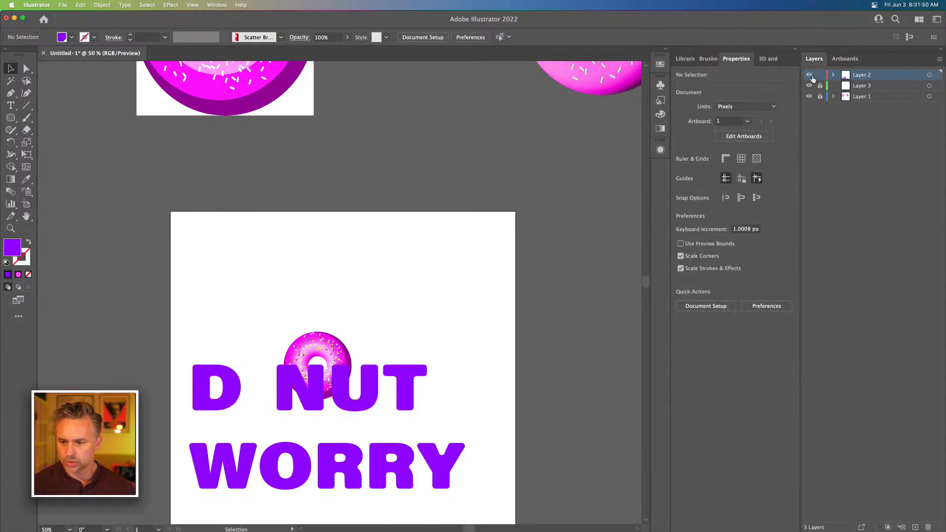
pyautogui.click(808, 75)
pyautogui.click(809, 75)
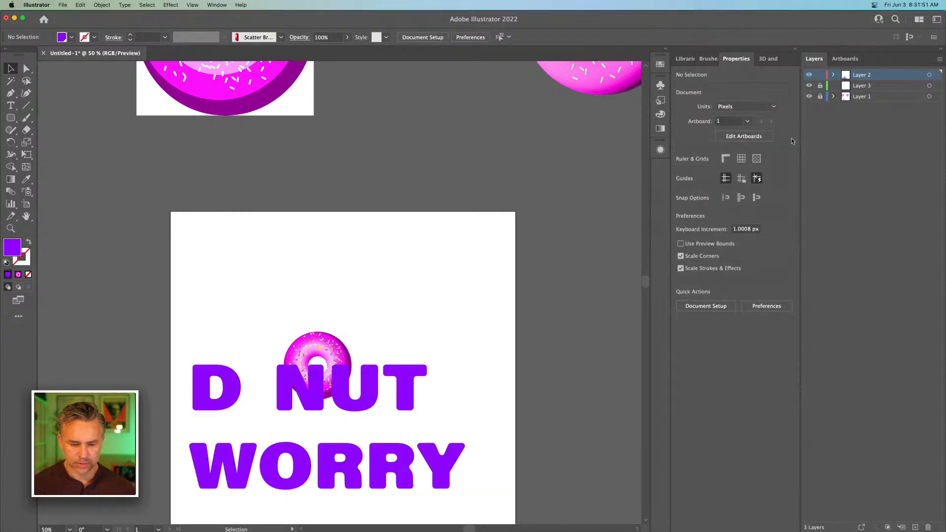
# Cut all the letters from Layer 2, paste them in place on a new layer, and lock Layer 2
pyautogui.click(289, 401)
pyautogui.keyDown('shift'); pyautogui.click(369, 396); pyautogui.keyUp('shift')
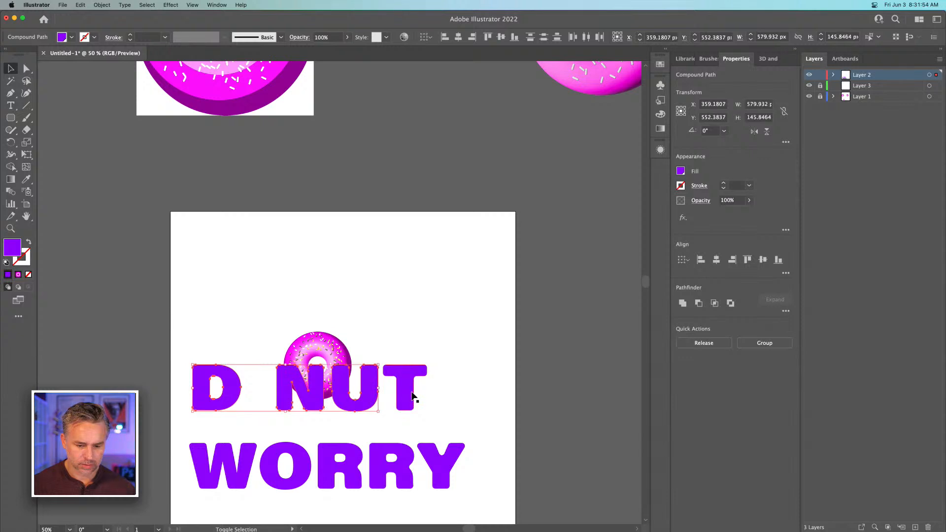
pyautogui.keyDown('shift'); pyautogui.click(410, 394); pyautogui.keyUp('shift')
pyautogui.moveTo(181, 434); pyautogui.dragTo(558, 497)
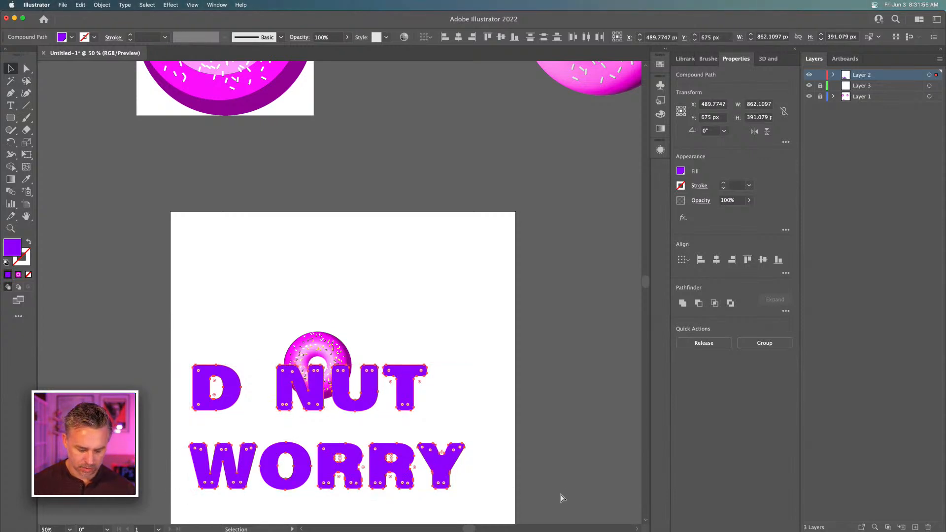
pyautogui.press('Delete')
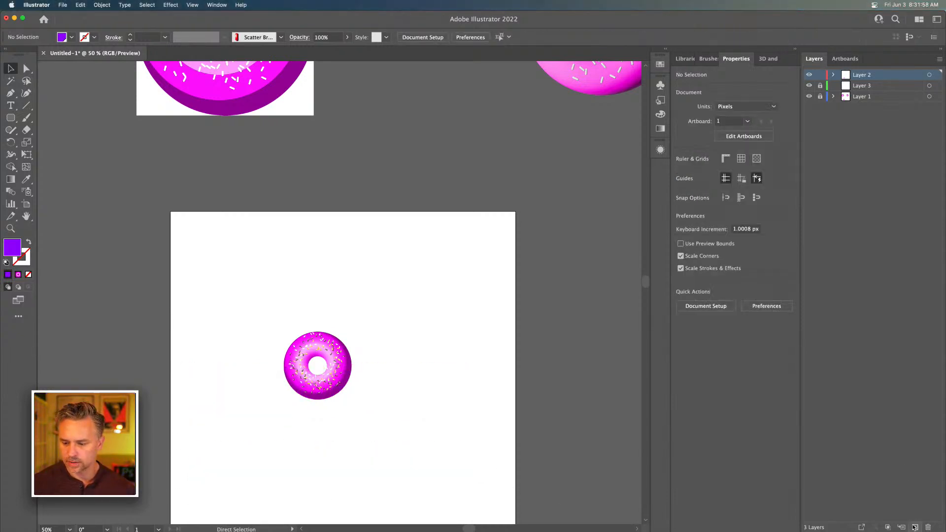
pyautogui.click(914, 527)
pyautogui.hotkey('ctrl', 'f')
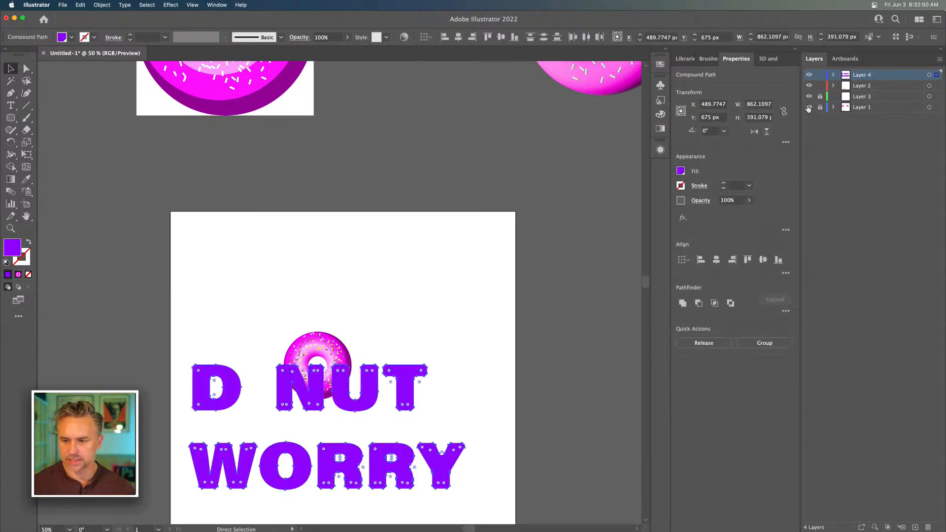
pyautogui.click(819, 85)
pyautogui.moveTo(340, 275); pyautogui.dragTo(372, 129)
pyautogui.press('v')
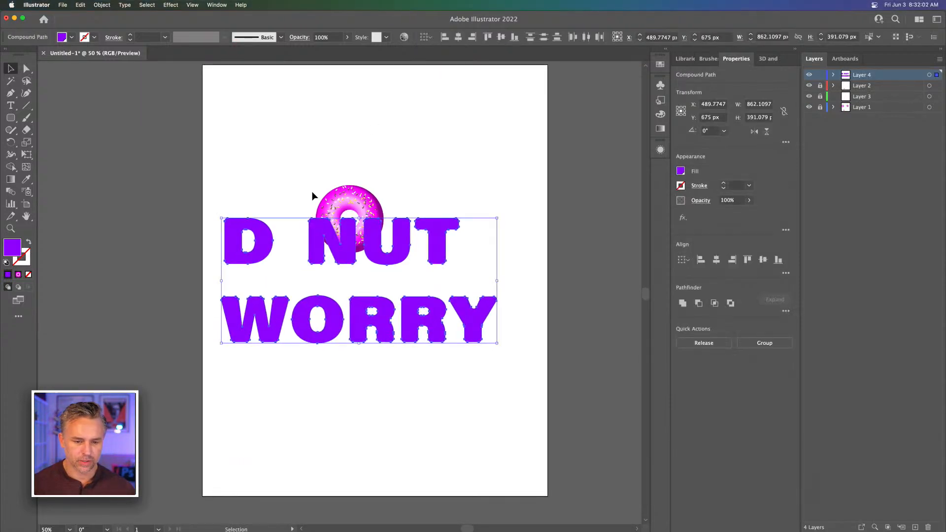
pyautogui.moveTo(185, 202); pyautogui.dragTo(481, 275)
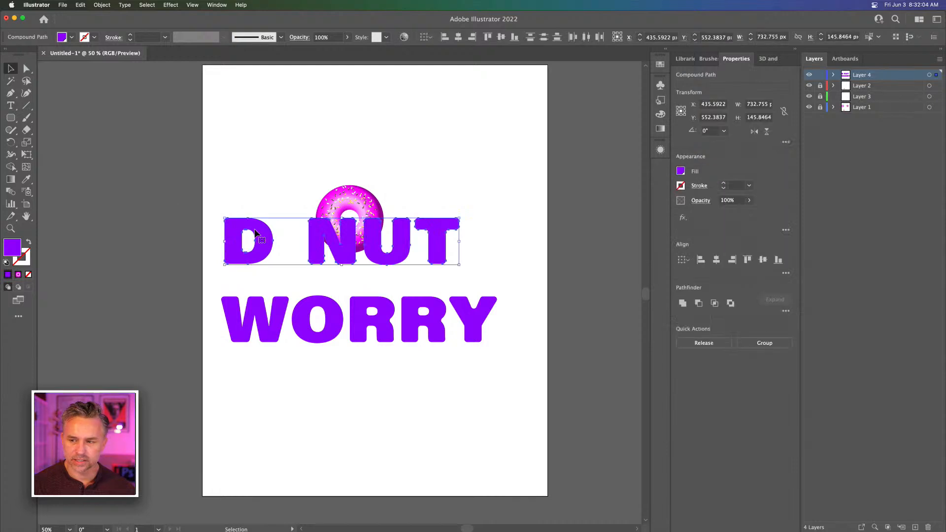
pyautogui.moveTo(247, 238); pyautogui.dragTo(93, 137)
pyautogui.press('super+z')
# Enlarge all the letters until the D is about 194 by 183 px, and shift the D NUT line right relative to WORRY
pyautogui.hscroll(3, 143, 154)
pyautogui.press('super+a')
pyautogui.moveTo(306, 185); pyautogui.dragTo(384, 234)
pyautogui.moveTo(213, 176); pyautogui.dragTo(444, 250)
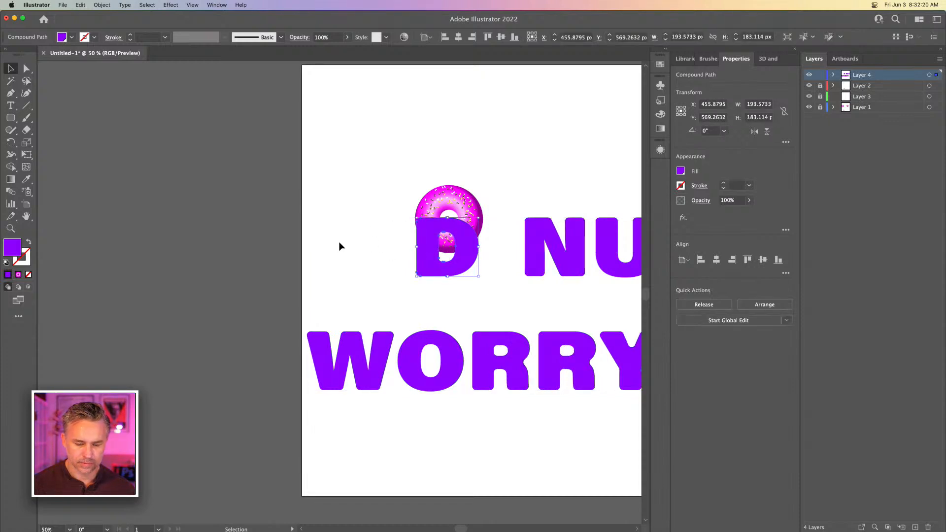
# Move all the lettering so the donut fills the missing O in D NUT, and shift the D left to clear the donut
pyautogui.moveTo(344, 231); pyautogui.dragTo(221, 221)
pyautogui.moveTo(135, 159); pyautogui.dragTo(645, 419)
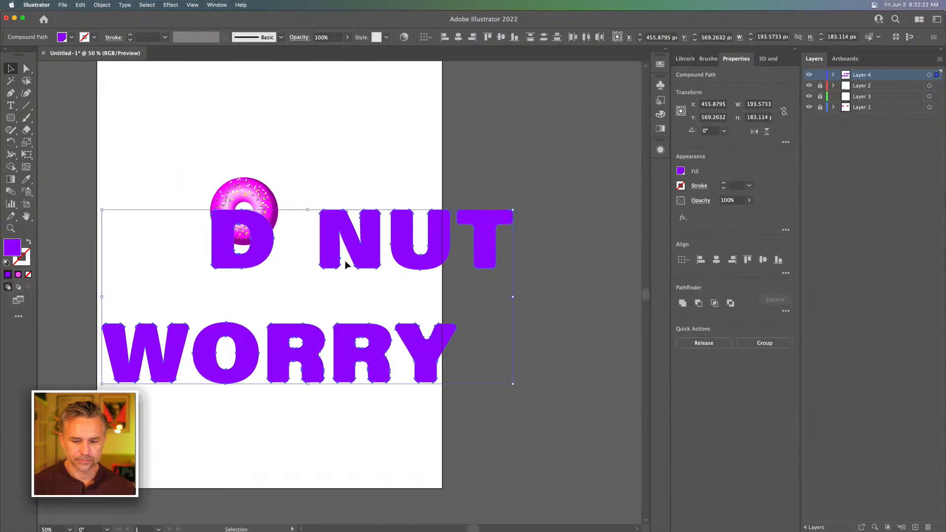
pyautogui.moveTo(359, 244); pyautogui.dragTo(320, 223)
pyautogui.click(148, 121)
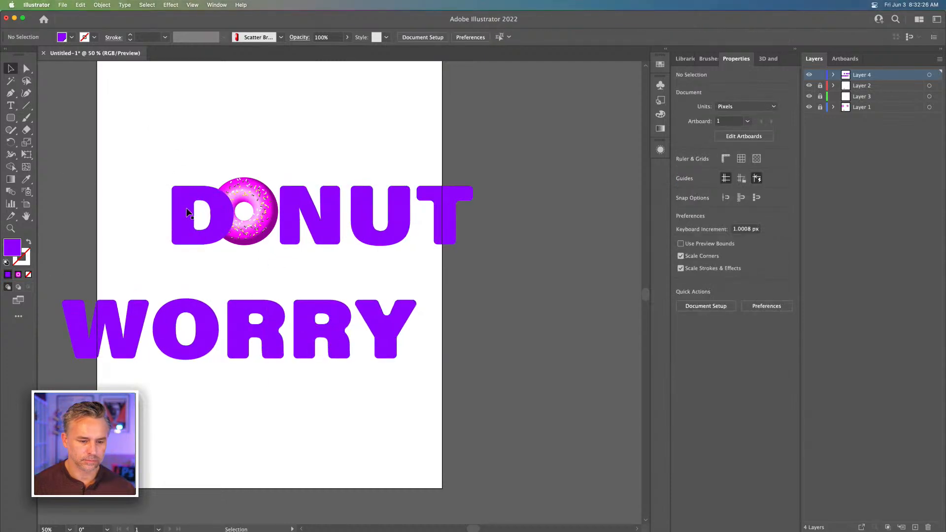
pyautogui.moveTo(186, 205); pyautogui.dragTo(159, 209)
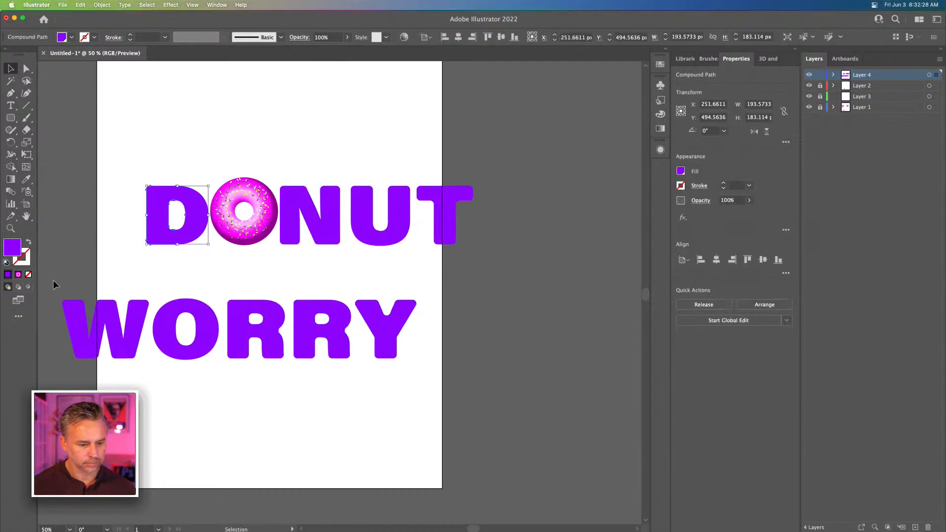
# Move WORRY up close beneath DONUT and enlarge all the letters together to about 1147 by 448 px
pyautogui.moveTo(54, 280); pyautogui.dragTo(375, 386)
pyautogui.moveTo(132, 329); pyautogui.dragTo(205, 291)
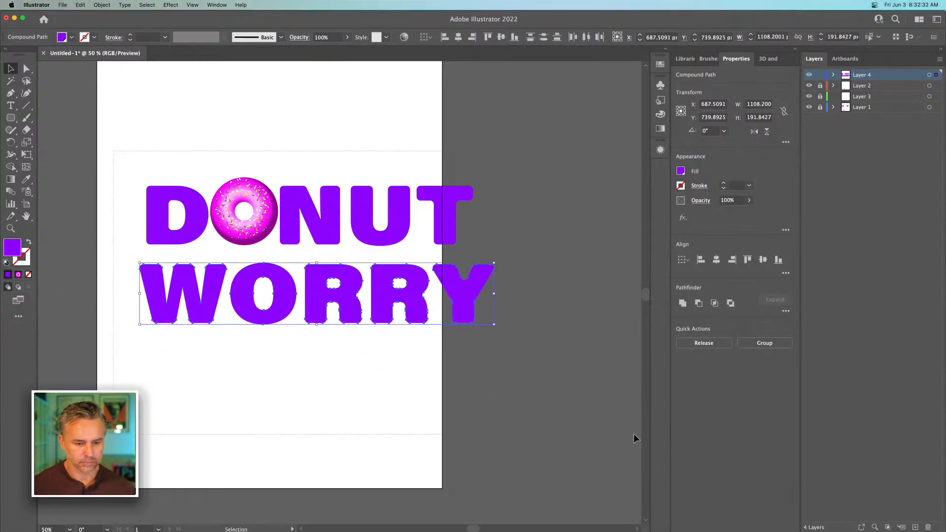
pyautogui.keyDown('shift'); pyautogui.click(438, 213); pyautogui.keyUp('shift')
pyautogui.moveTo(494, 187); pyautogui.dragTo(510, 182)
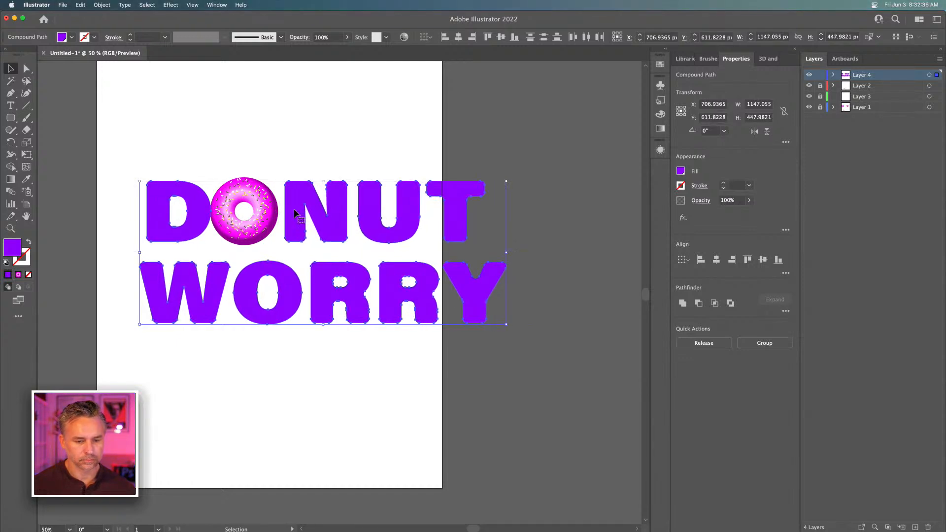
pyautogui.moveTo(293, 208); pyautogui.dragTo(292, 208)
# Switch the 1080 by 1350 px artboard to landscape orientation and leave artboard editing
pyautogui.click(26, 204)
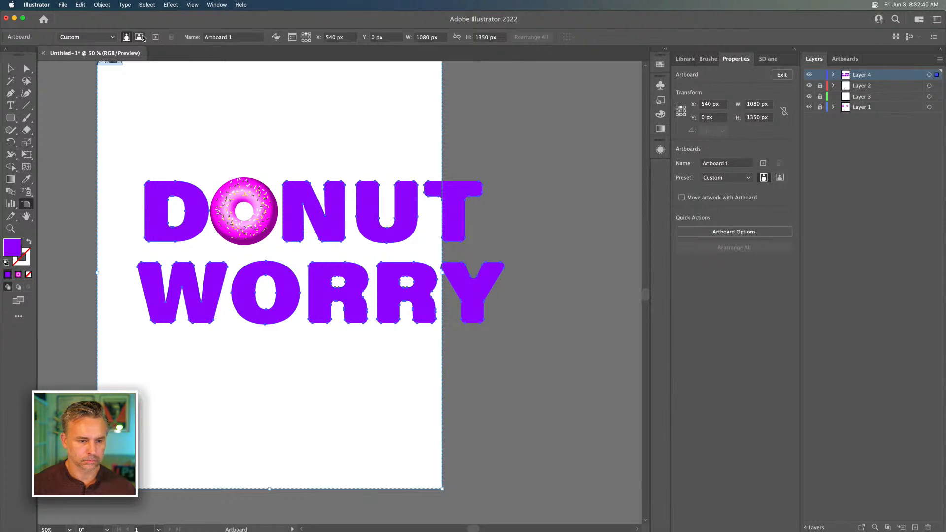
pyautogui.click(140, 37)
pyautogui.press('v')
# Unlock the layers, enlarge the donut and lettering together to about 1220 by 489 px, and center them horizontally on the artboard
pyautogui.moveTo(109, 130); pyautogui.dragTo(174, 190)
pyautogui.moveTo(194, 226); pyautogui.dragTo(356, 297)
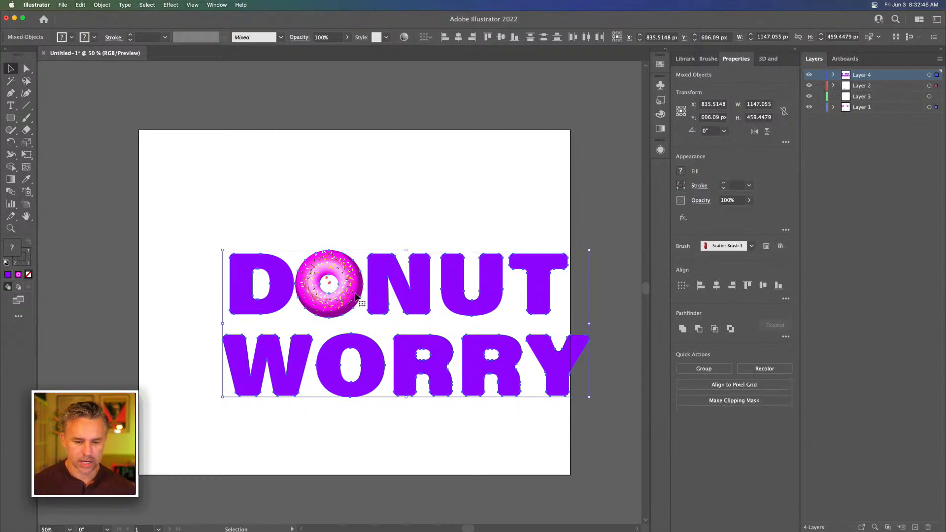
pyautogui.moveTo(221, 250); pyautogui.dragTo(156, 192)
pyautogui.moveTo(588, 398); pyautogui.dragTo(545, 380)
pyautogui.moveTo(170, 241); pyautogui.dragTo(171, 233)
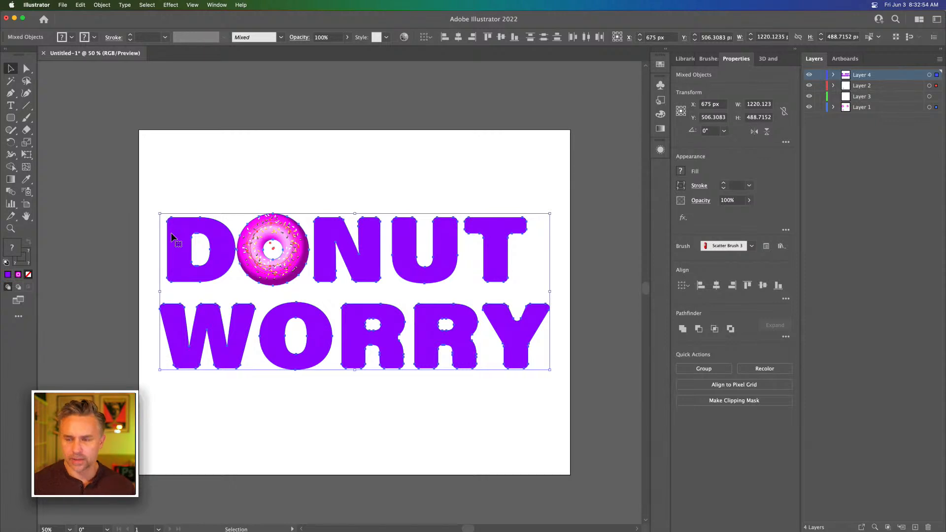
# Recolor individual letters: fill the N of DONUT orange, the first R of WORRY golden yellow, and the D light peach
pyautogui.press('super+shift+a')
pyautogui.press('super+equal')
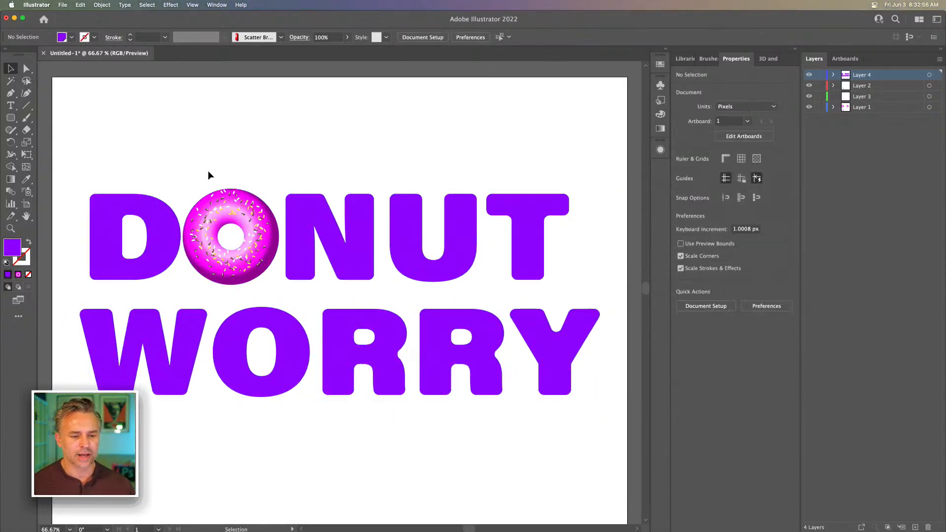
pyautogui.click(354, 247)
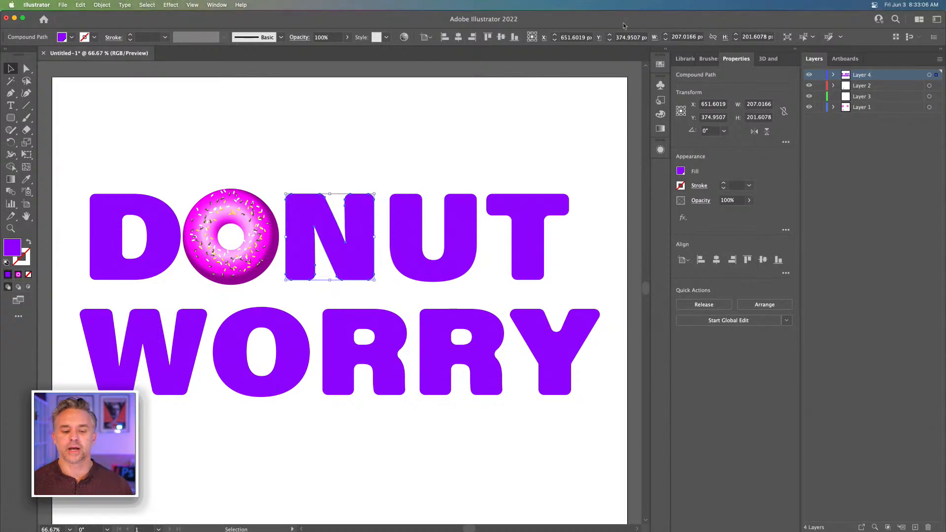
pyautogui.click(666, 50)
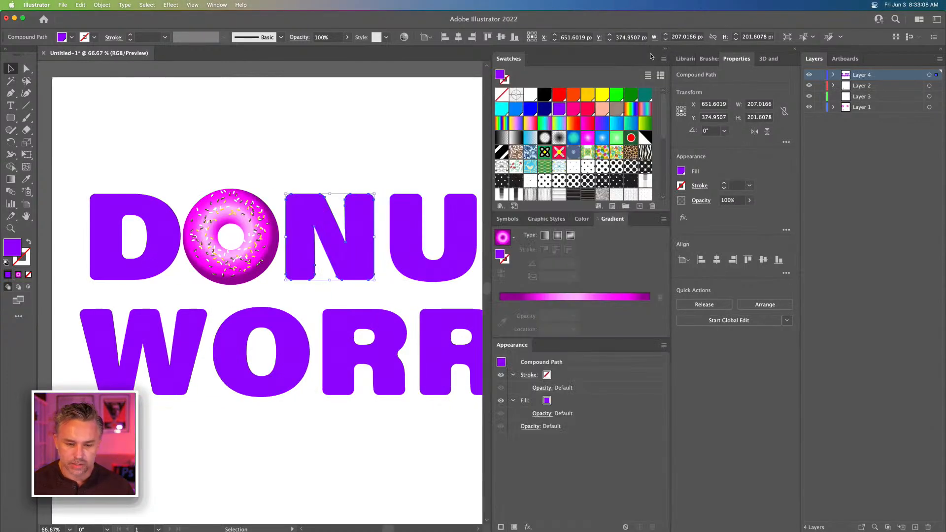
pyautogui.click(573, 94)
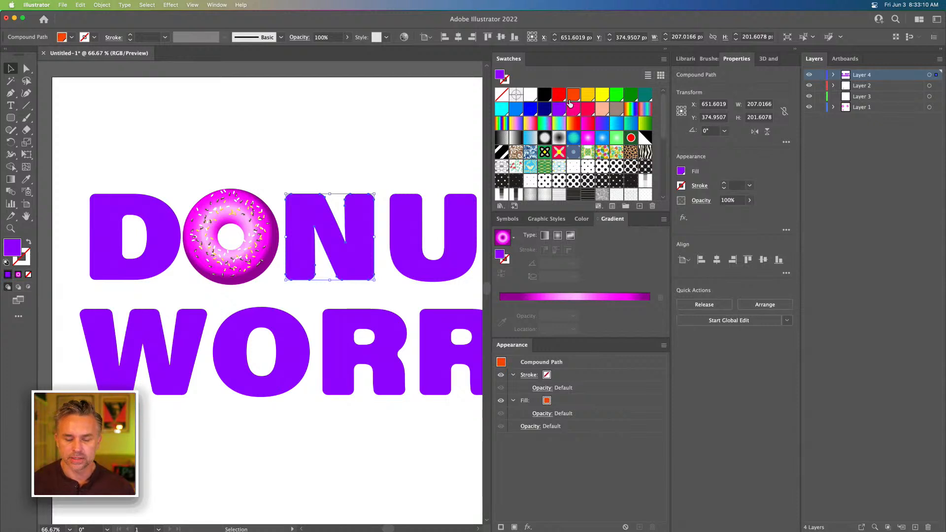
pyautogui.click(344, 360)
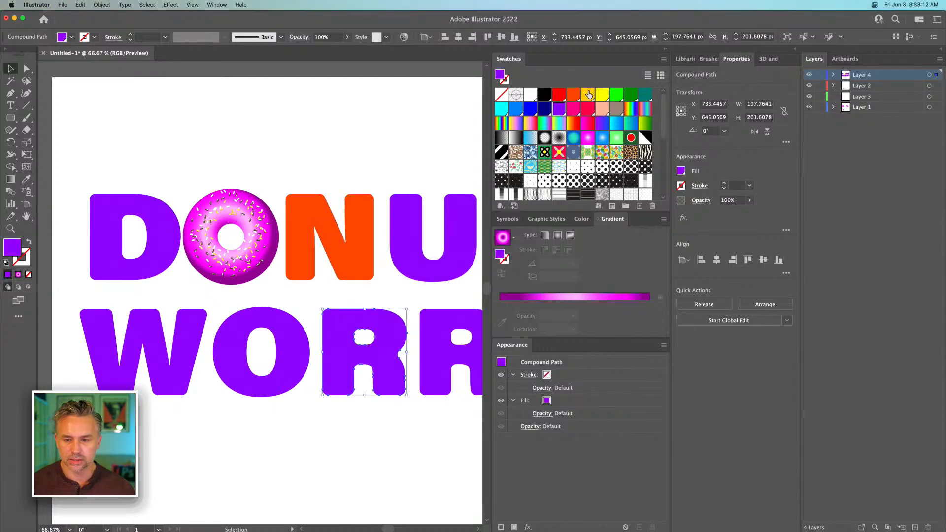
pyautogui.click(588, 94)
pyautogui.click(114, 267)
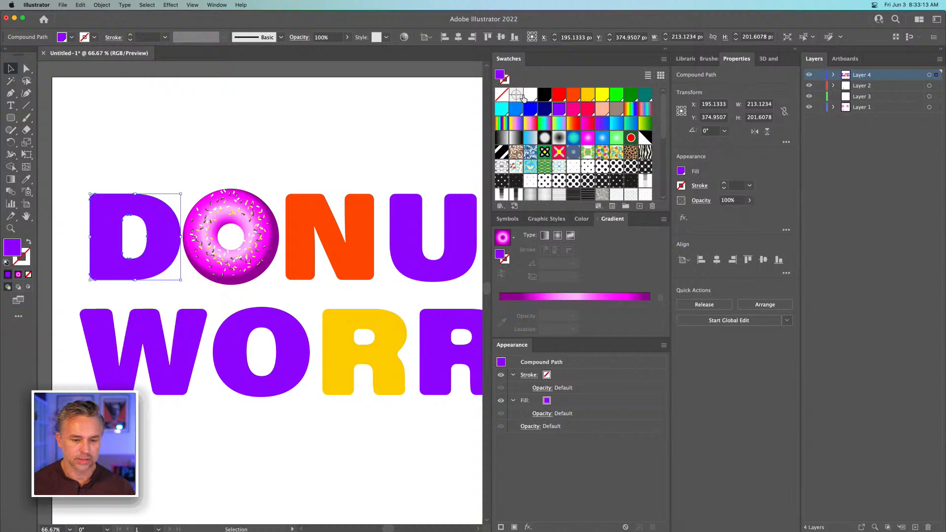
pyautogui.click(604, 112)
# Try a dark brown fill, mixed from the gray-brown swatch, on the W of WORRY
pyautogui.click(162, 358)
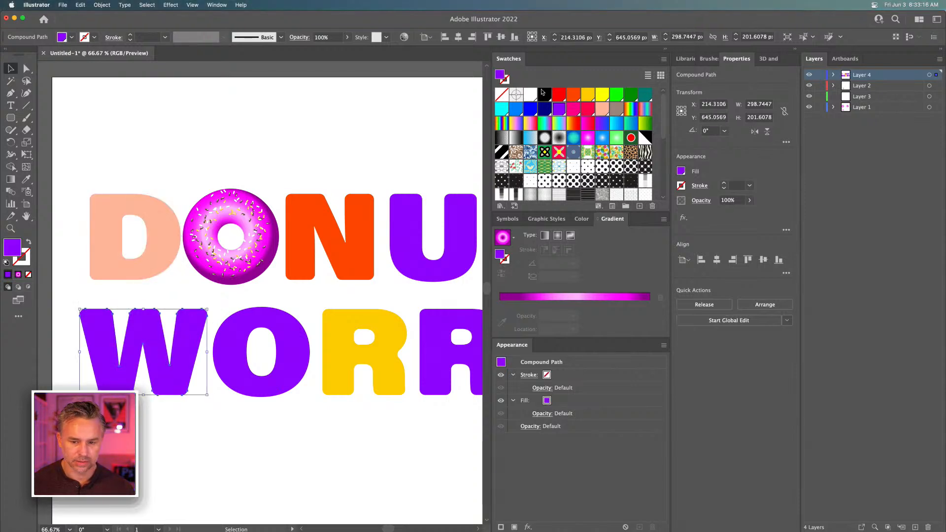
pyautogui.click(616, 110)
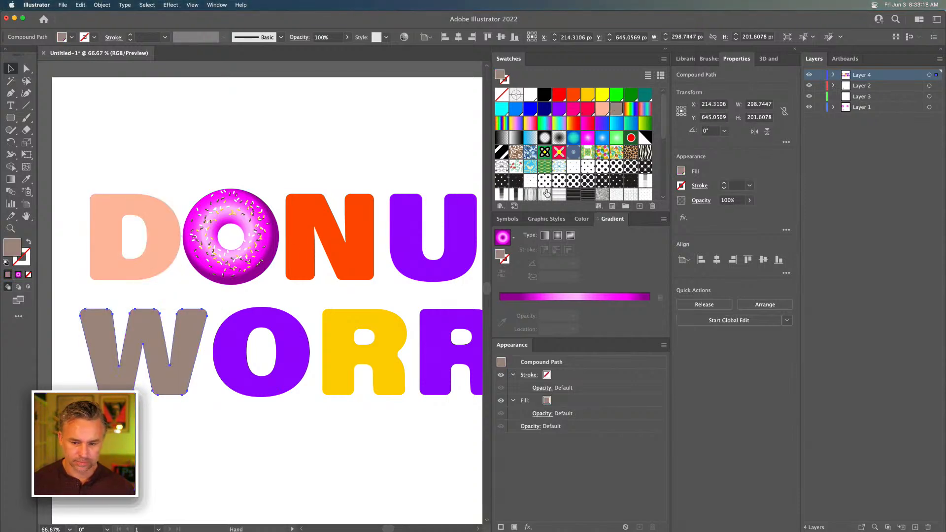
pyautogui.doubleClick(11, 247)
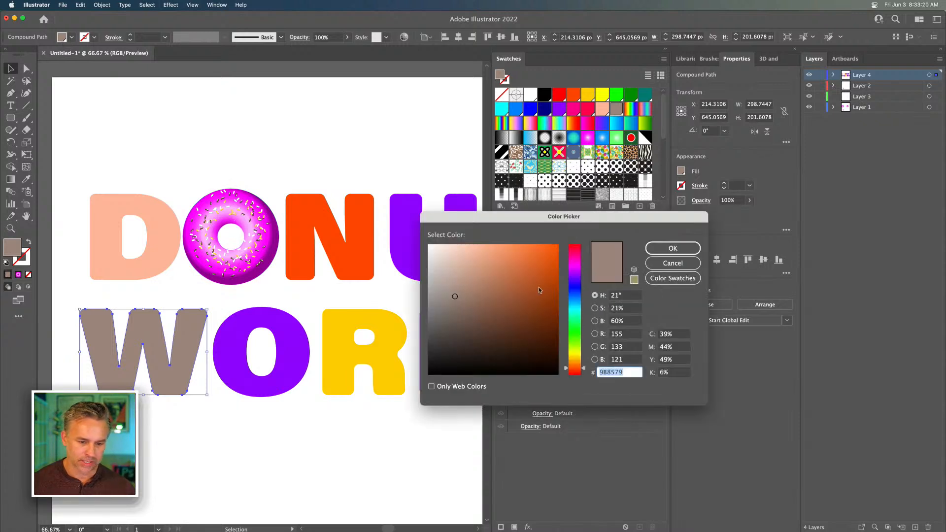
pyautogui.moveTo(462, 296)
pyautogui.mouseDown()
pyautogui.moveTo(482, 267)
pyautogui.moveTo(509, 266)
pyautogui.mouseUp()
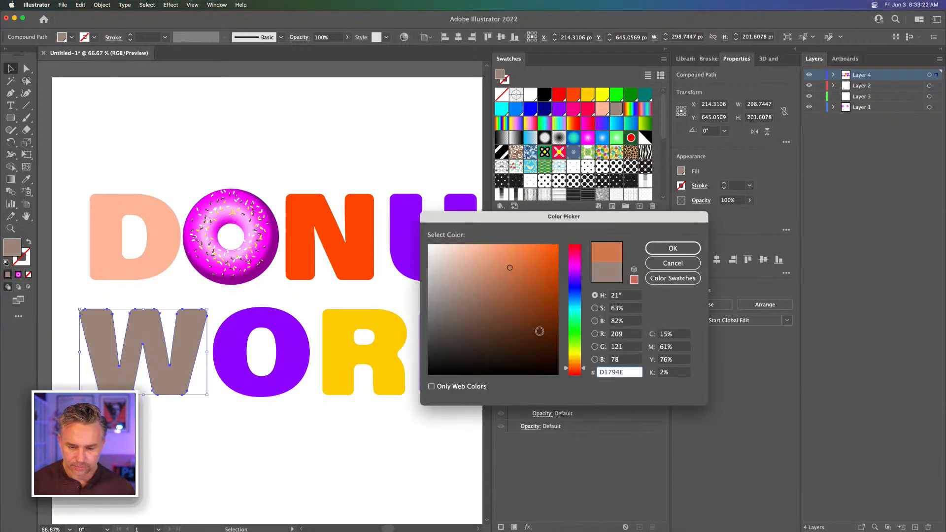
pyautogui.moveTo(539, 331)
pyautogui.mouseDown()
pyautogui.moveTo(521, 321)
pyautogui.moveTo(527, 302)
pyautogui.mouseUp()
pyautogui.press('Return')
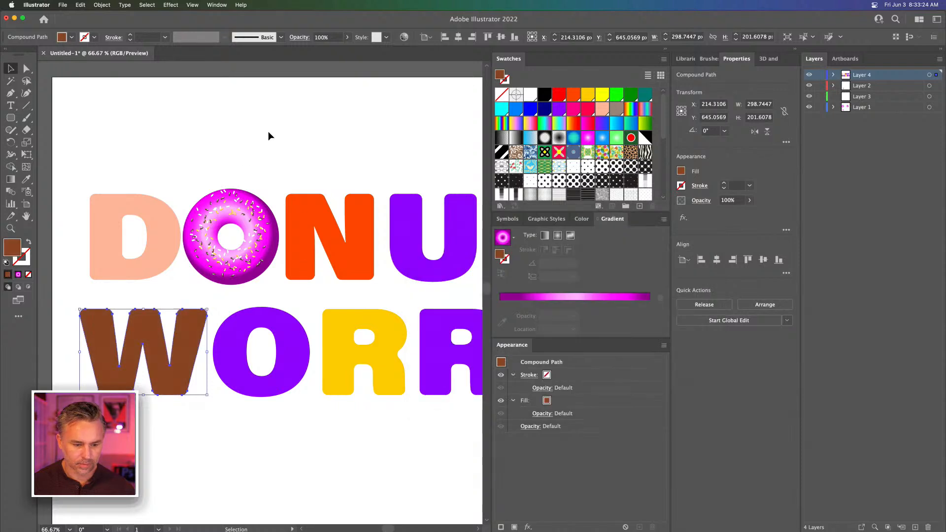
# Fill the W of WORRY and the T of DONUT golden yellow, and the U hot pink
pyautogui.moveTo(367, 142)
pyautogui.mouseDown()
pyautogui.moveTo(283, 142)
pyautogui.moveTo(376, 139)
pyautogui.mouseUp()
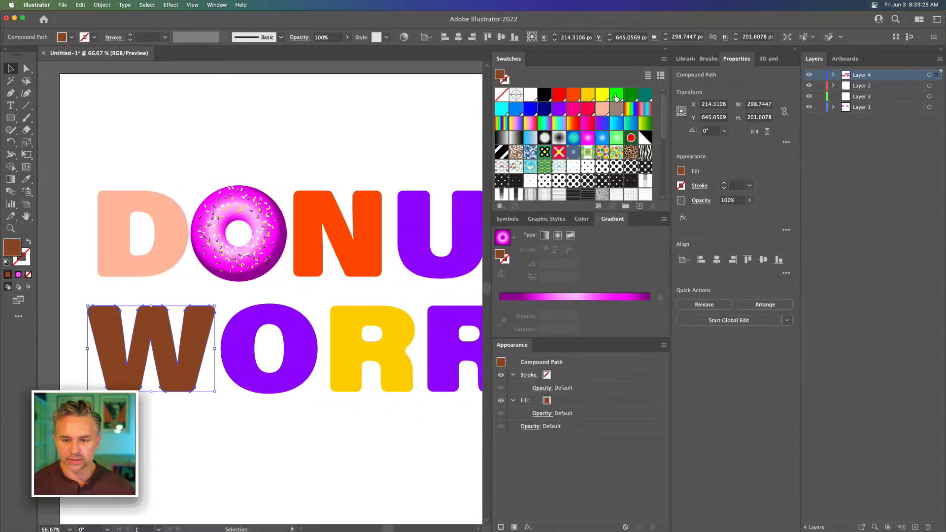
pyautogui.click(587, 94)
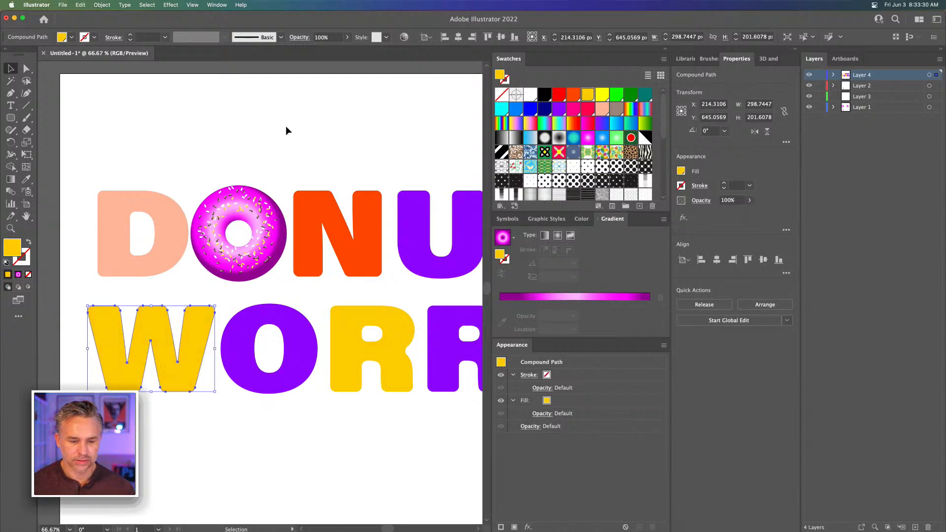
pyautogui.moveTo(287, 130); pyautogui.dragTo(199, 126)
pyautogui.click(332, 264)
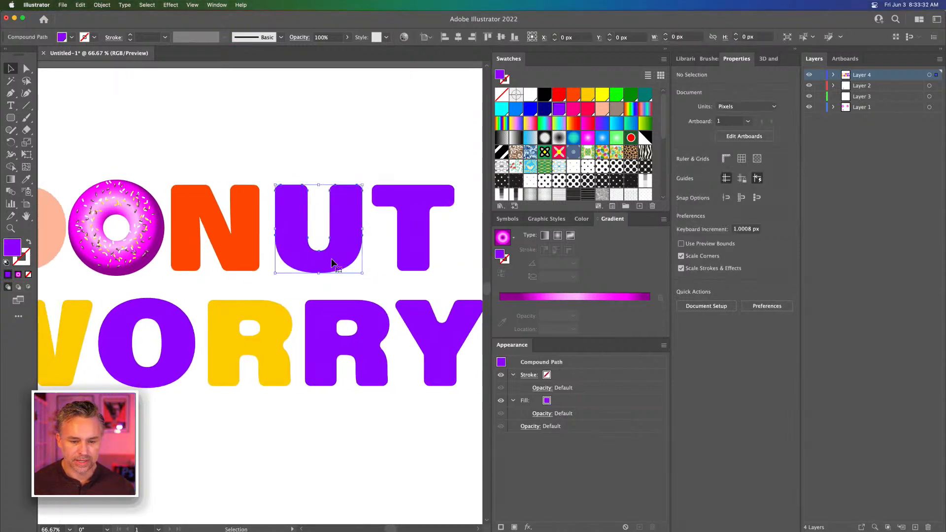
pyautogui.click(572, 109)
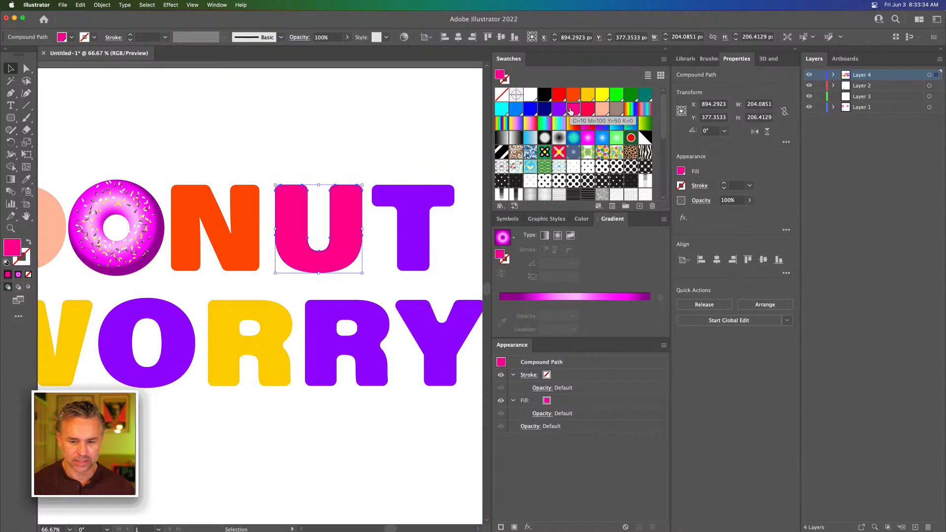
pyautogui.click(394, 244)
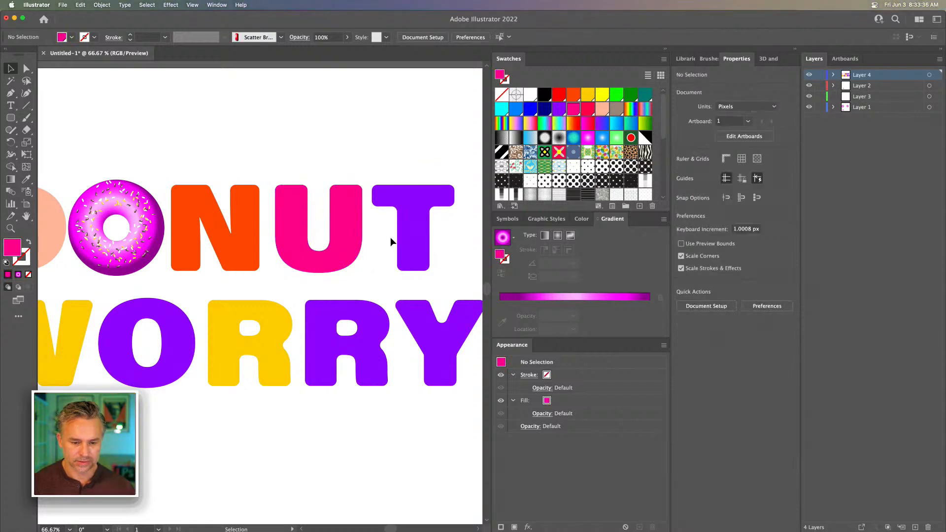
pyautogui.click(405, 235)
pyautogui.click(590, 97)
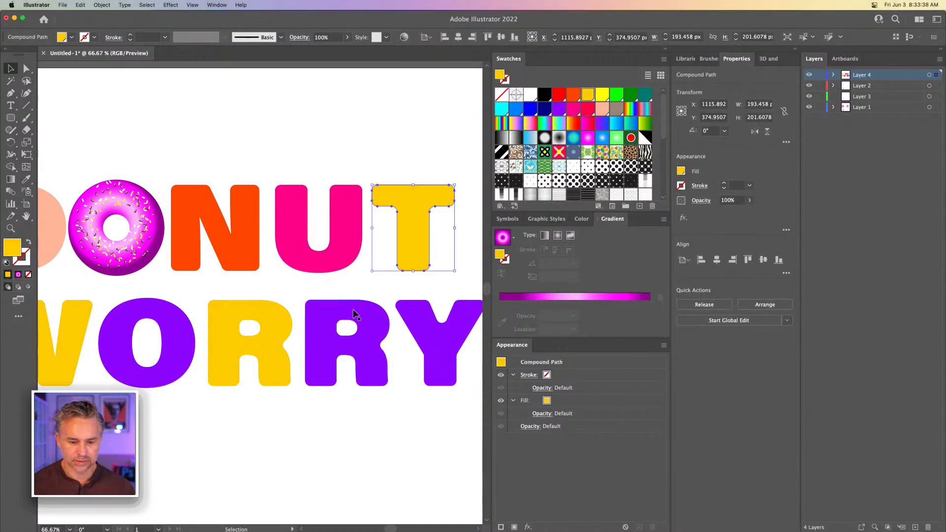
# Fill the Y of WORRY with the light peach sampled from the D, and deselect it
pyautogui.click(423, 317)
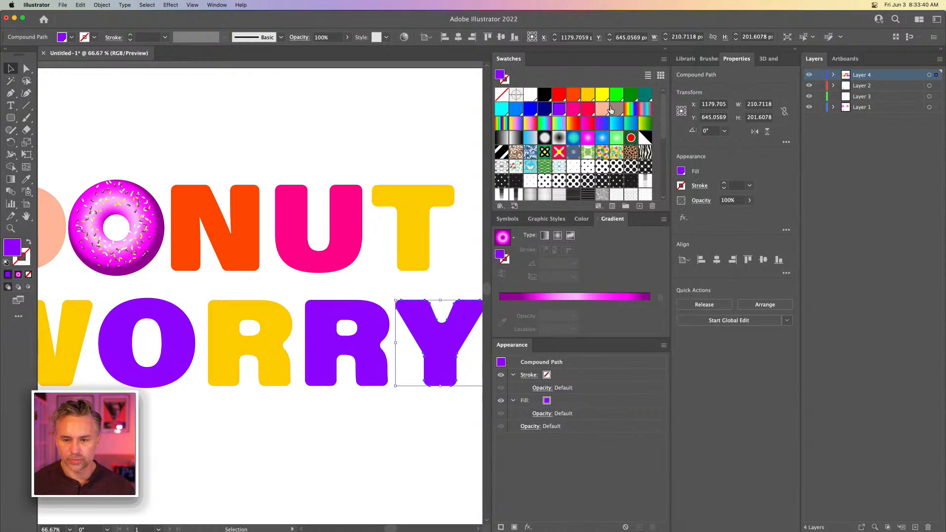
pyautogui.click(501, 109)
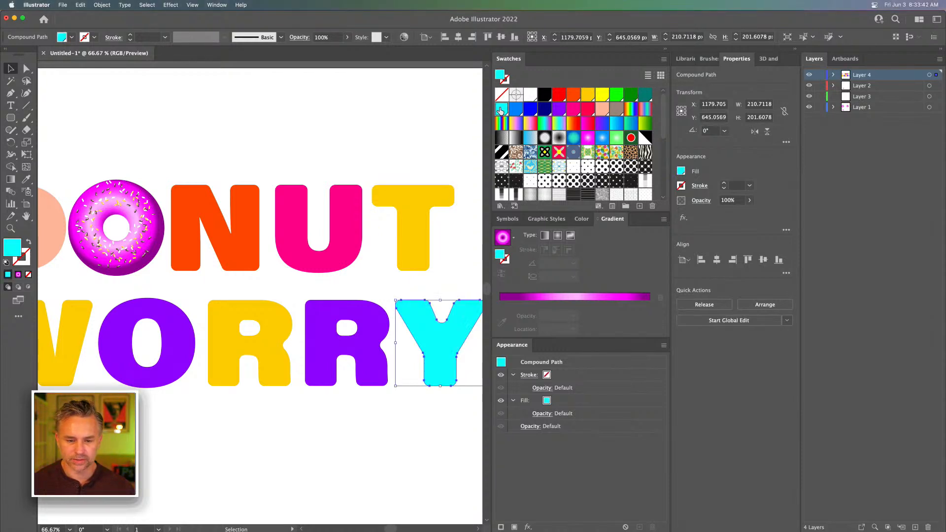
pyautogui.hscroll(-5, 321, 133)
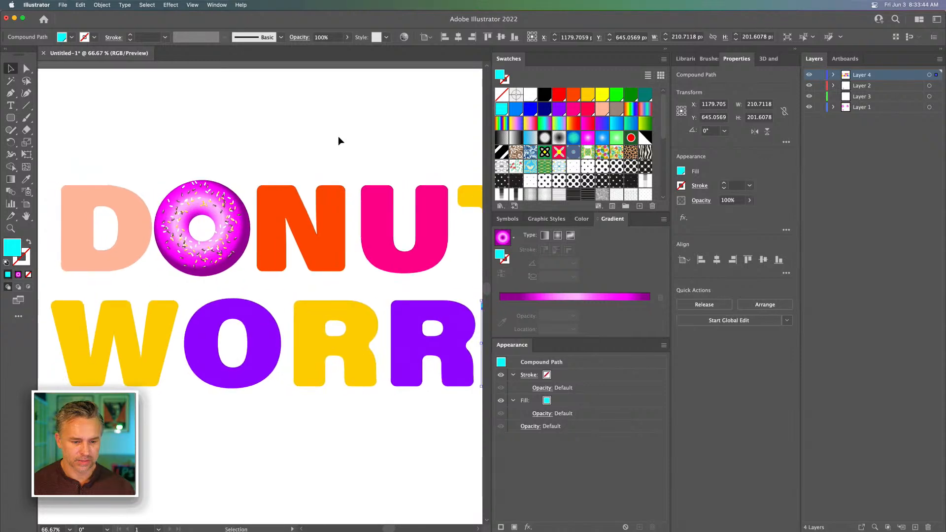
pyautogui.hscroll(4, 182, 222)
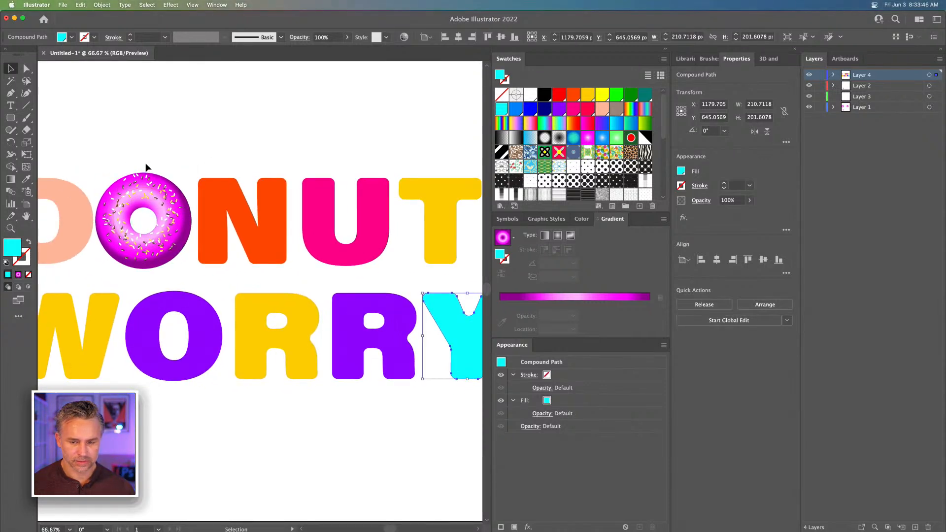
pyautogui.press('i')
pyautogui.click(55, 200)
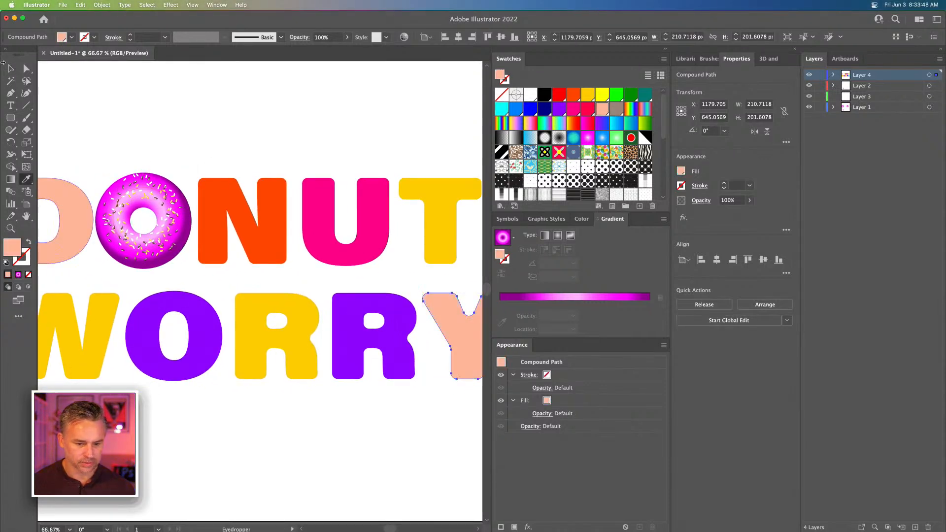
pyautogui.click(11, 69)
pyautogui.click(120, 110)
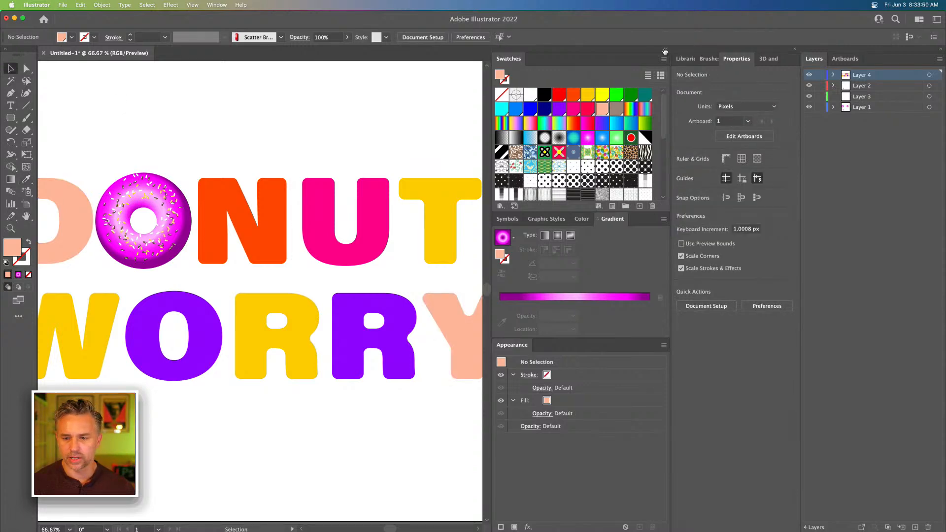
# Lock Layers 1, 2 and 3, and select all the letters of both words without the donut
pyautogui.click(665, 50)
pyautogui.moveTo(226, 112); pyautogui.dragTo(317, 112)
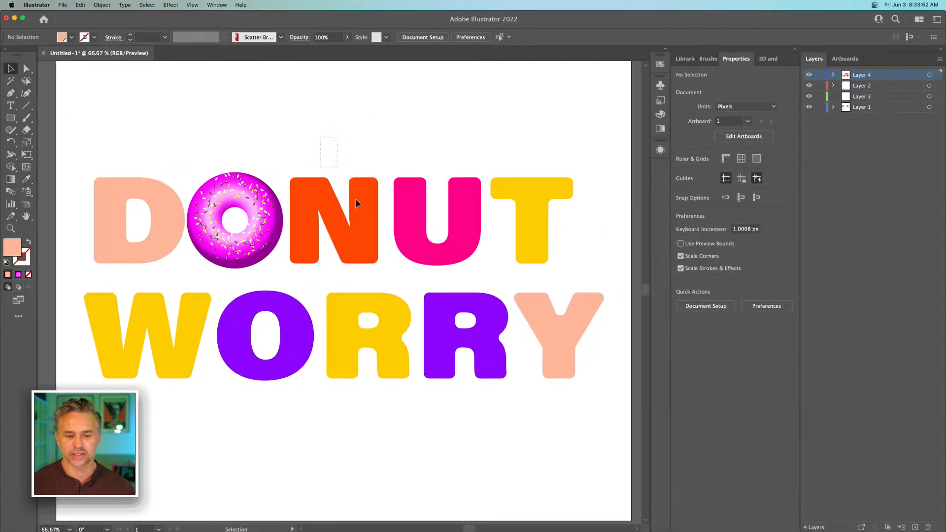
pyautogui.moveTo(357, 203); pyautogui.dragTo(567, 379)
pyautogui.click(376, 116)
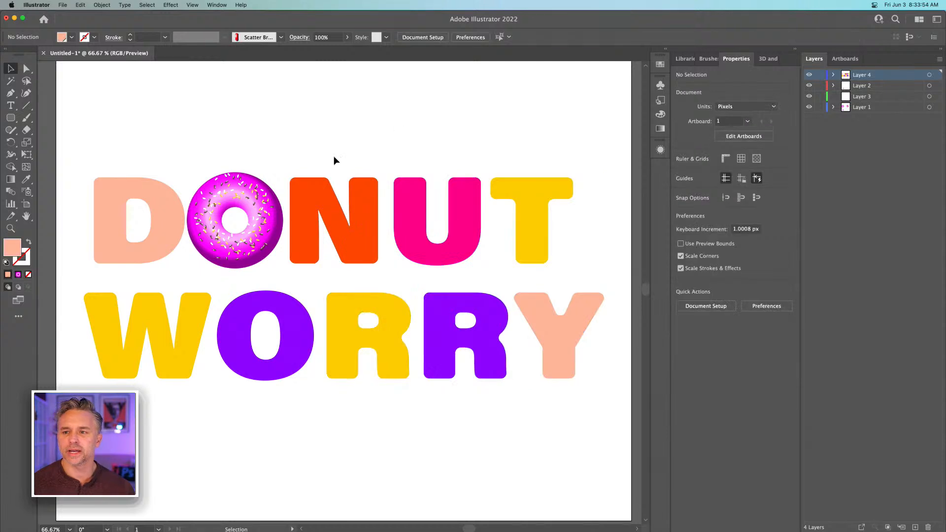
pyautogui.moveTo(306, 142); pyautogui.dragTo(509, 265)
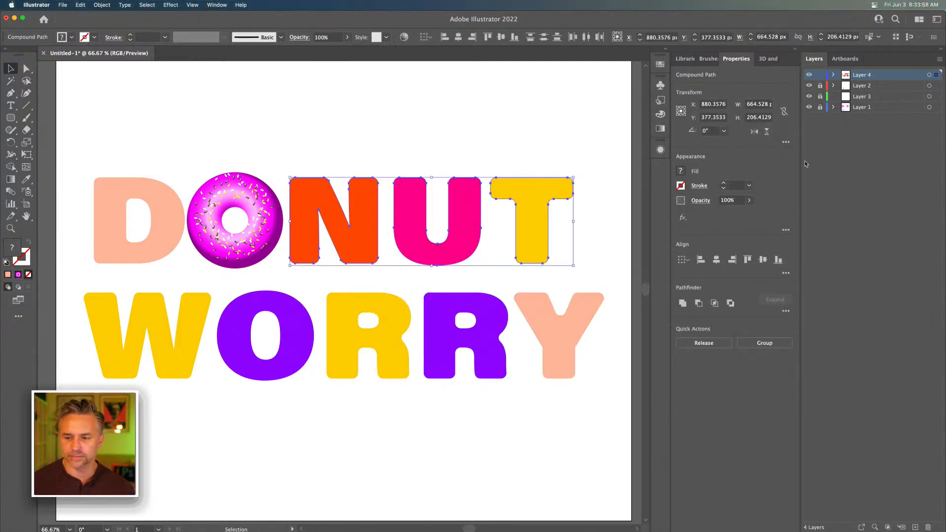
pyautogui.moveTo(89, 162); pyautogui.dragTo(609, 413)
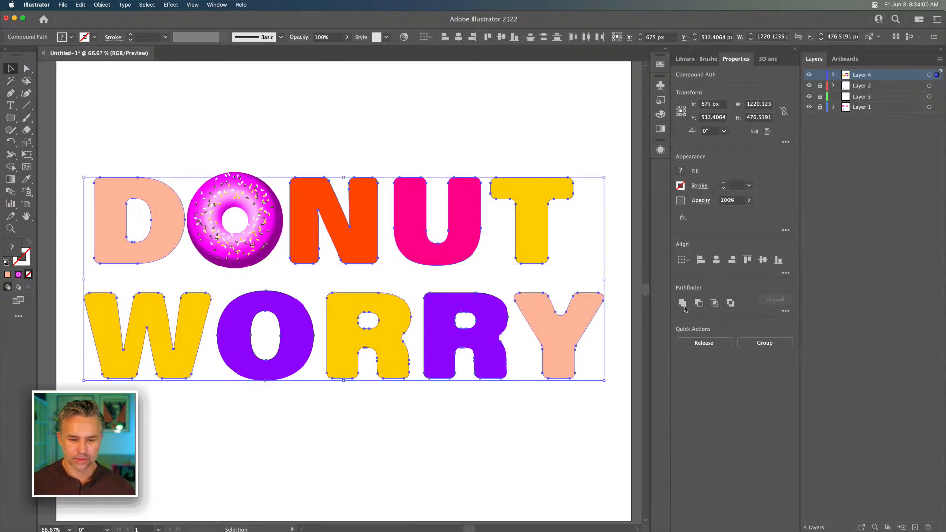
# Apply the 3D Inflate effect with the Diffuse lighting preset to all the selected letters, and deselect them
pyautogui.click(762, 59)
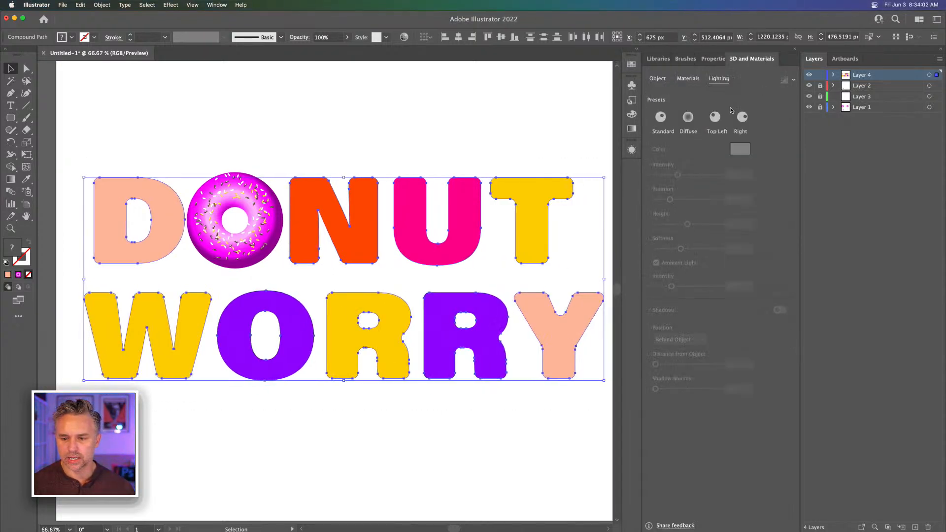
pyautogui.click(650, 79)
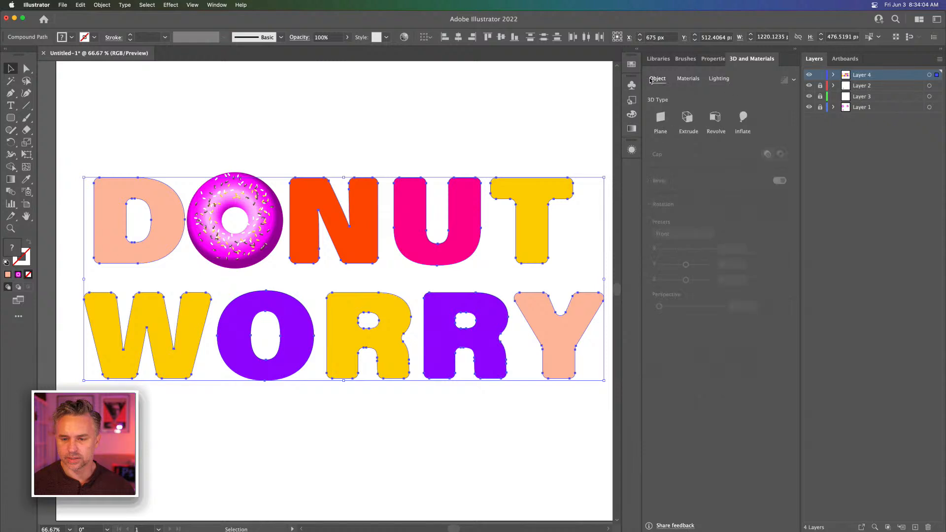
pyautogui.click(746, 121)
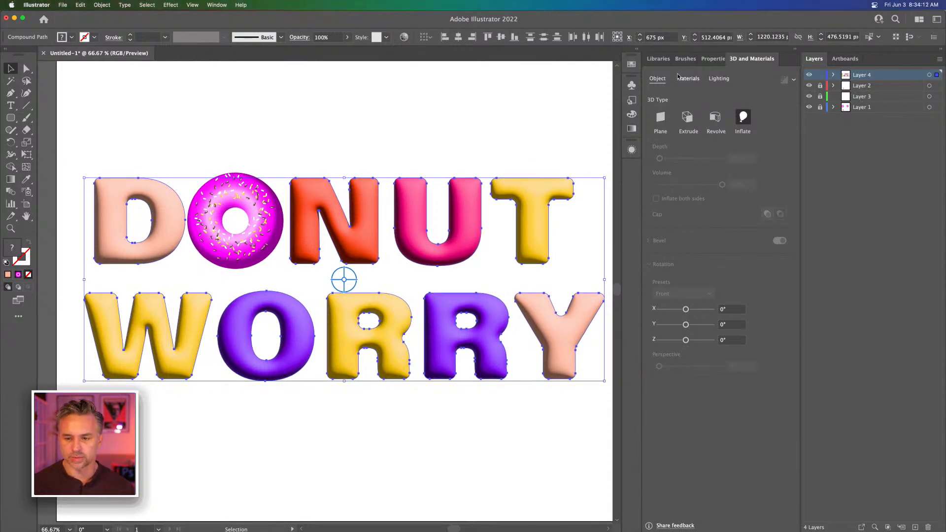
pyautogui.click(714, 79)
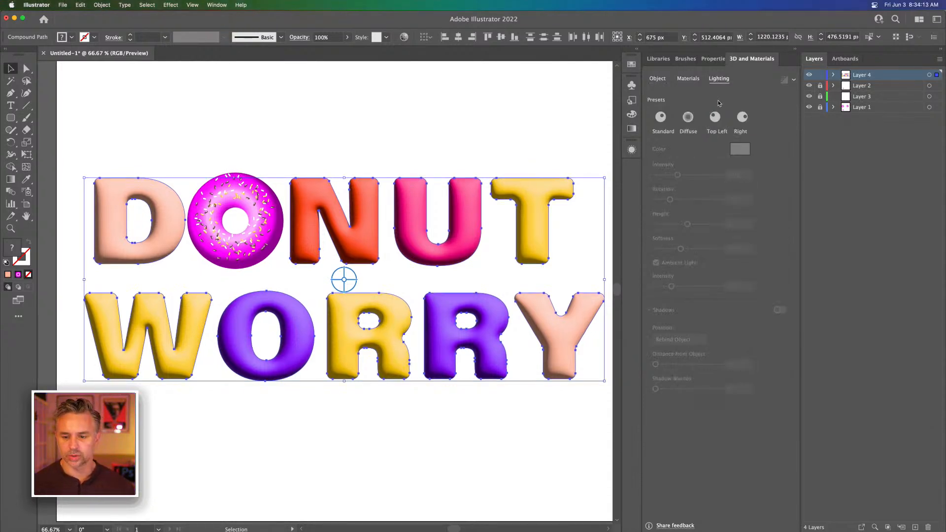
pyautogui.click(689, 121)
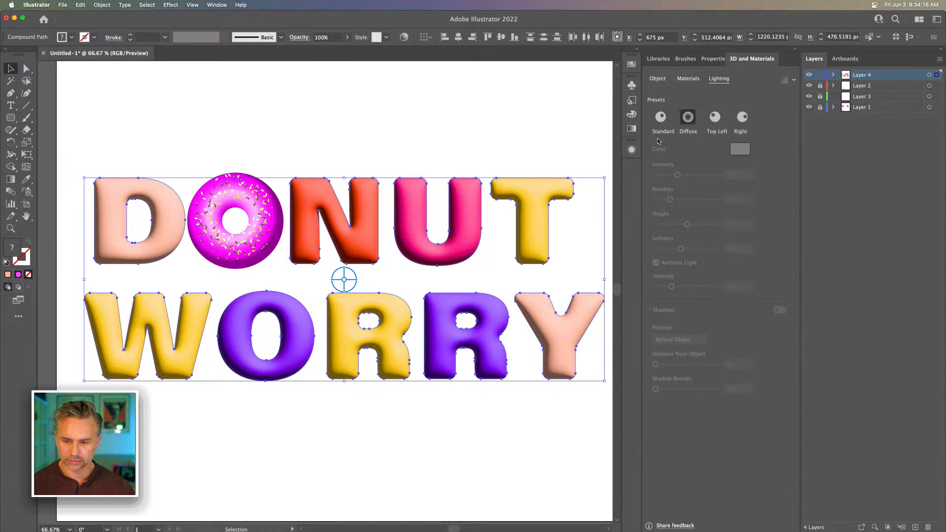
pyautogui.click(266, 123)
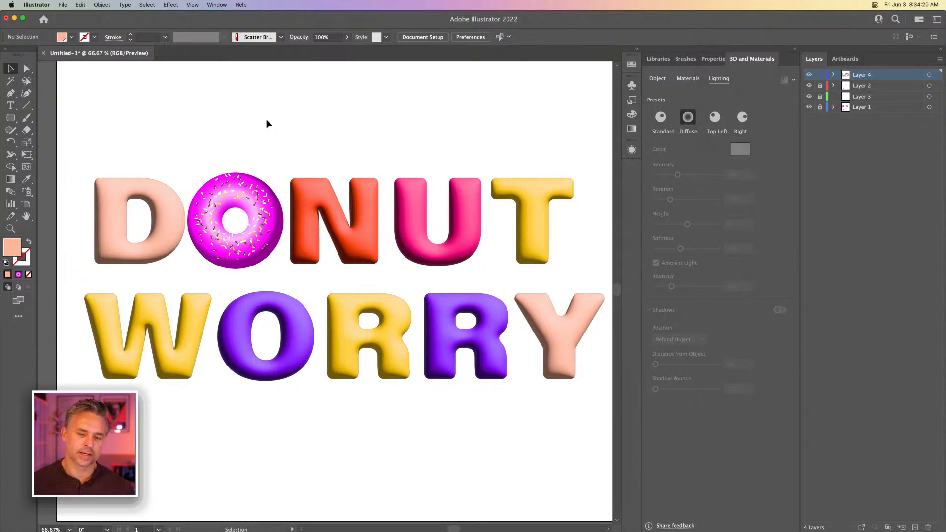
pyautogui.press('super+minus')
pyautogui.press('super+minus')
pyautogui.press('super+minus')
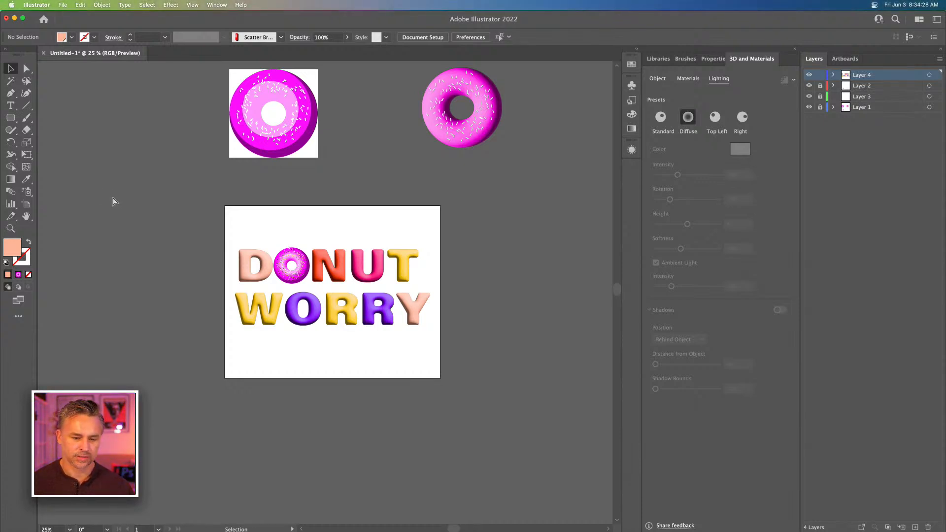
pyautogui.press('super+plus')
pyautogui.press('super+plus')
pyautogui.press('super+plus')
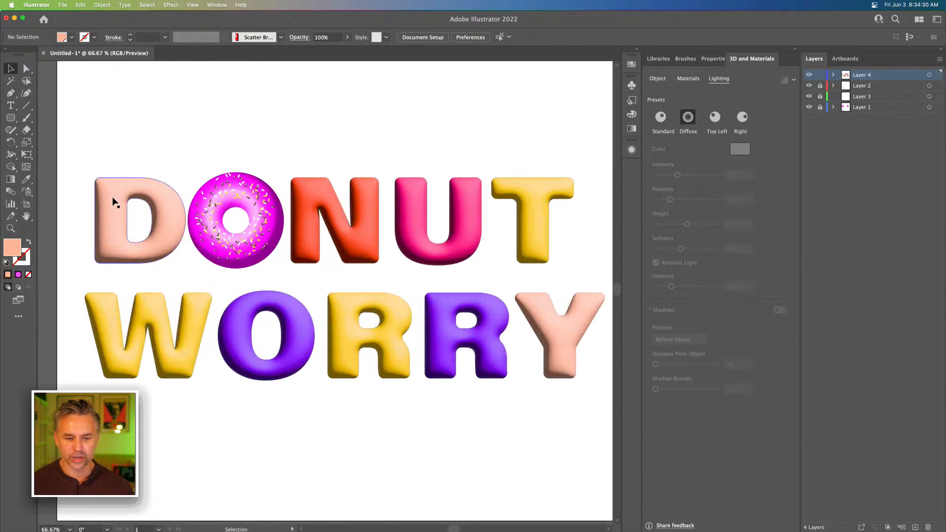
# Add a new layer above the lettering, lock all the layers beneath it, and make the new layer active
pyautogui.press('super+minus')
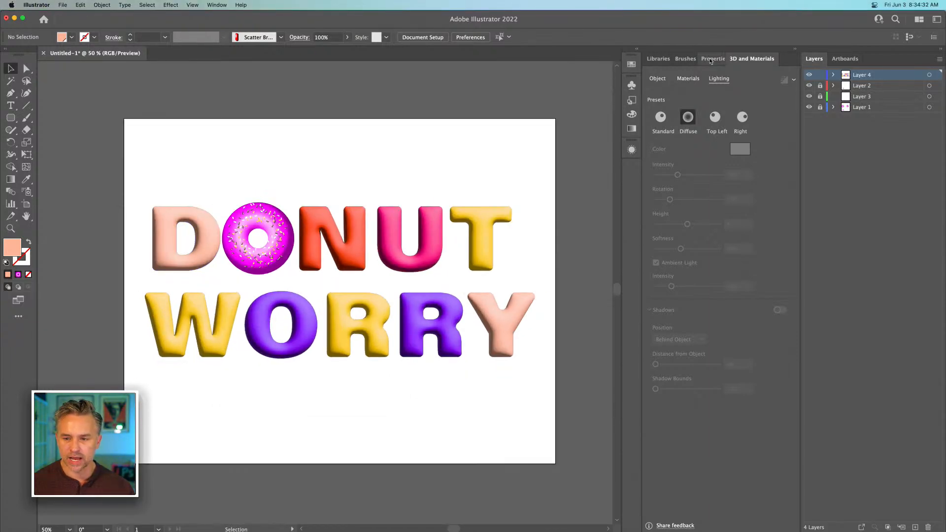
pyautogui.click(685, 59)
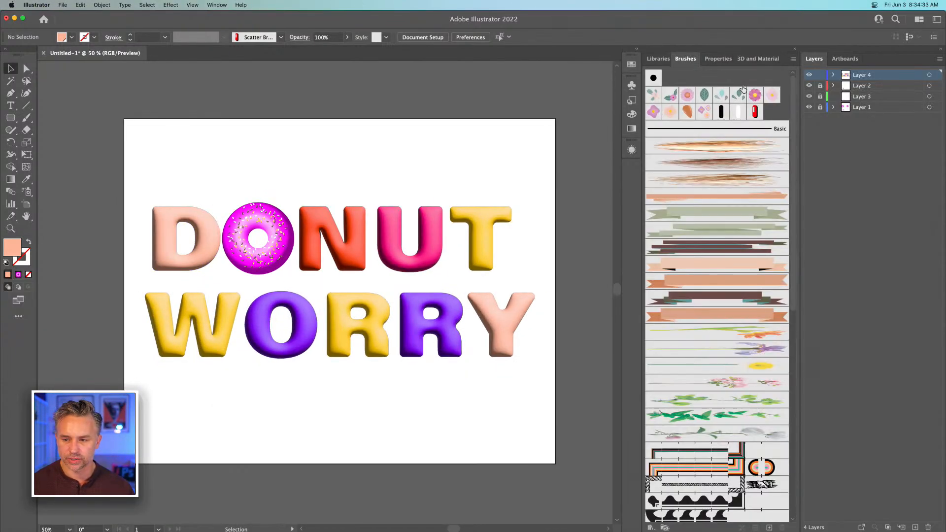
pyautogui.click(915, 526)
pyautogui.click(820, 86)
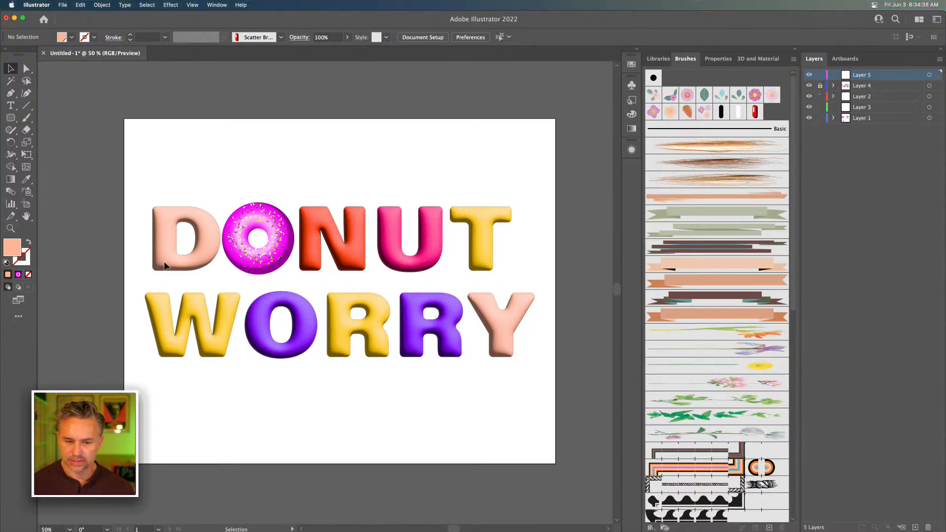
pyautogui.click(246, 219)
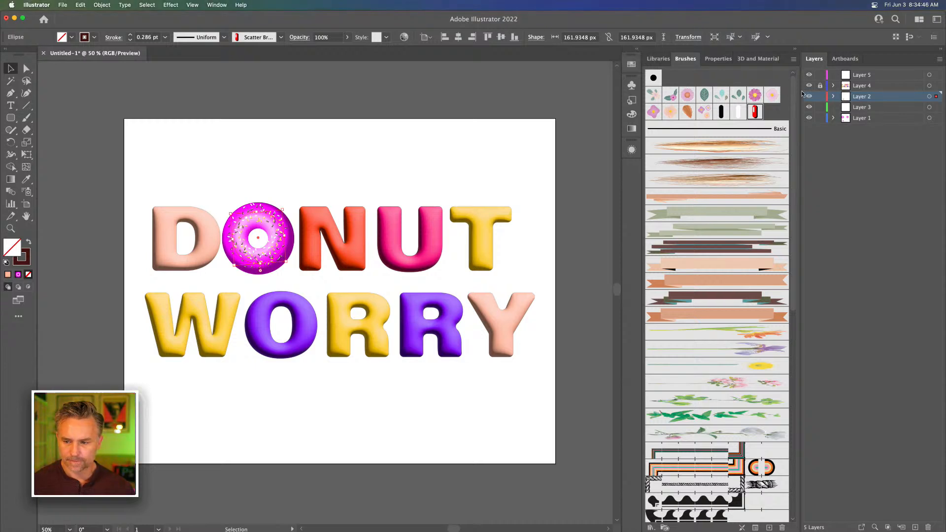
pyautogui.click(857, 76)
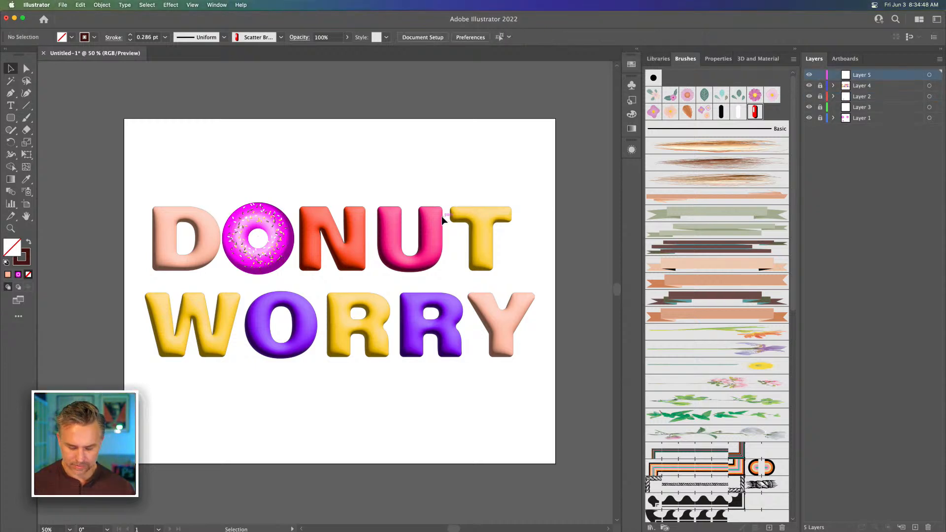
# Trace the shape of the N in DONUT with a freehand Pencil path inside the letter
pyautogui.press('super+equal')
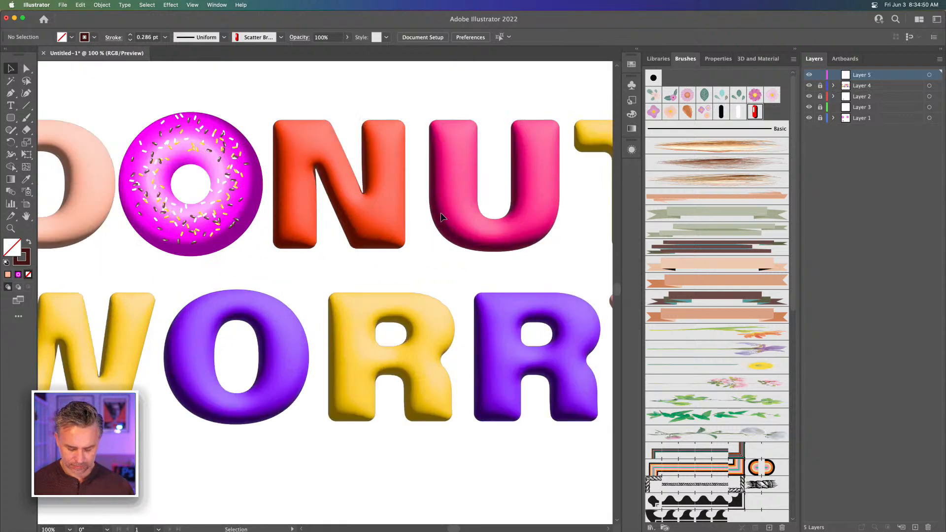
pyautogui.press('n')
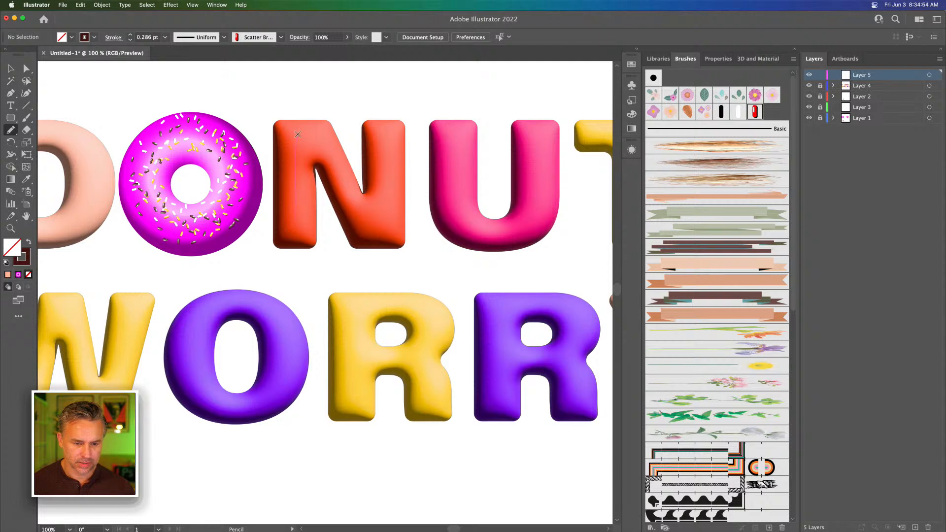
pyautogui.moveTo(383, 132); pyautogui.dragTo(383, 132)
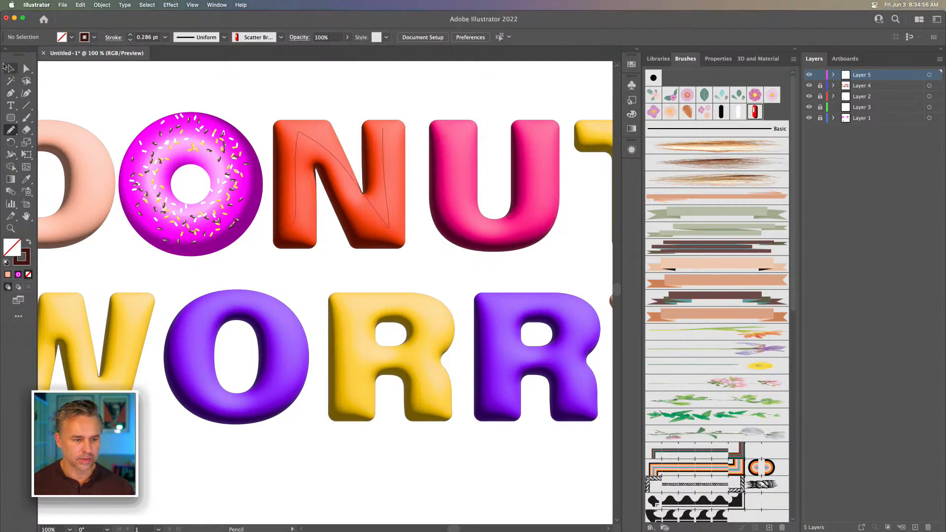
pyautogui.press('v')
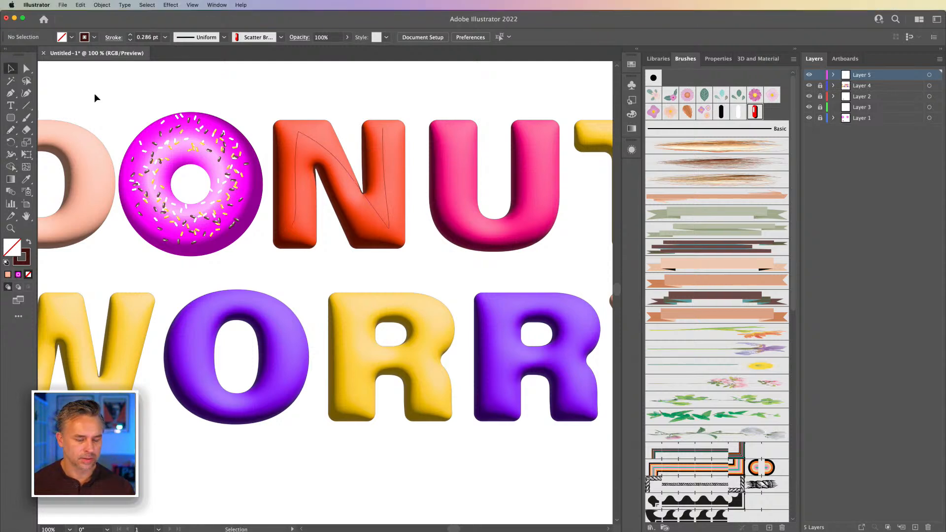
# Apply the red sprinkle scatter brush with the white highlight to the path on the N
pyautogui.click(297, 147)
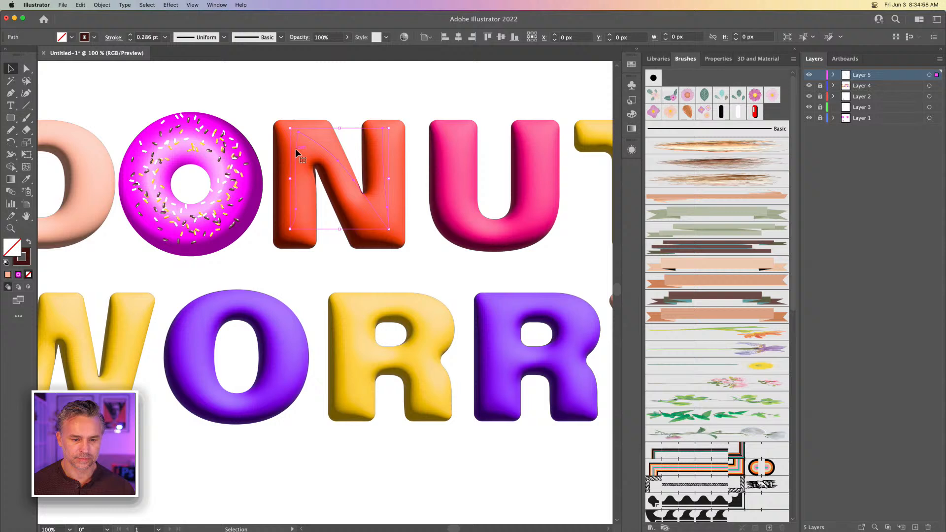
pyautogui.click(741, 112)
pyautogui.click(740, 115)
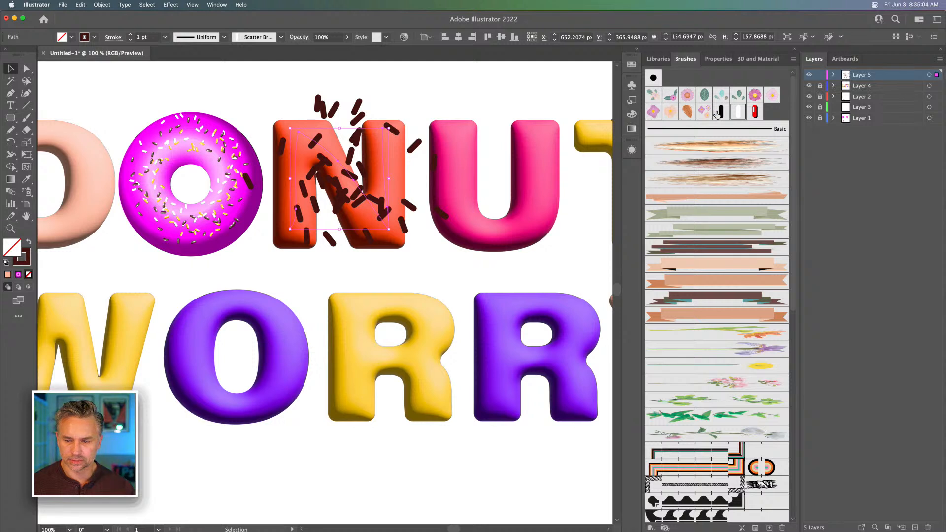
pyautogui.click(755, 112)
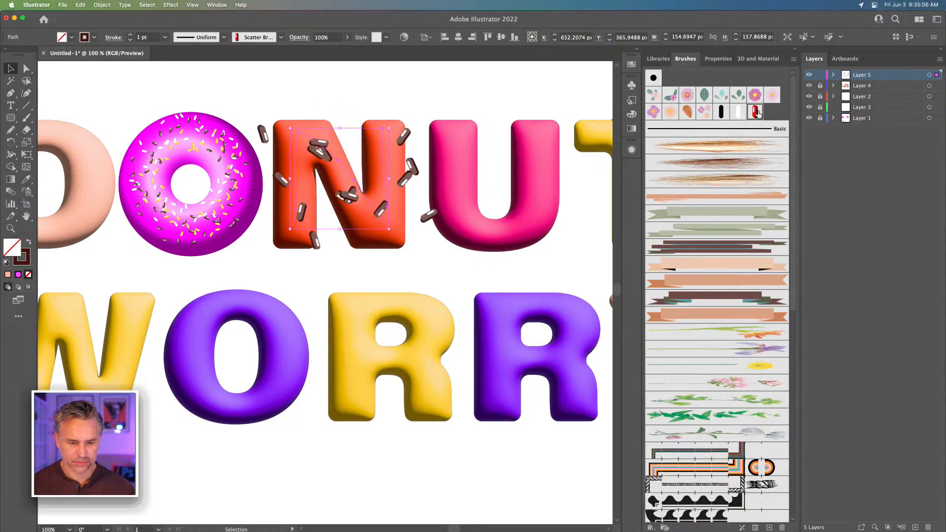
# Recolor the N's sprinkles blue and set their stroke weight to 0.5 pt
pyautogui.click(18, 264)
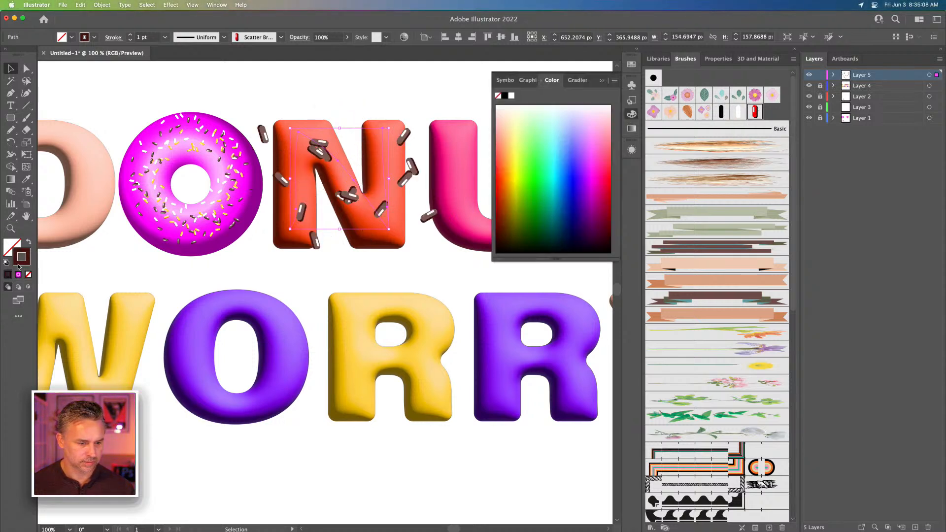
pyautogui.moveTo(530, 162)
pyautogui.mouseDown()
pyautogui.moveTo(507, 155)
pyautogui.moveTo(517, 137)
pyautogui.moveTo(528, 162)
pyautogui.moveTo(560, 158)
pyautogui.moveTo(571, 176)
pyautogui.mouseUp()
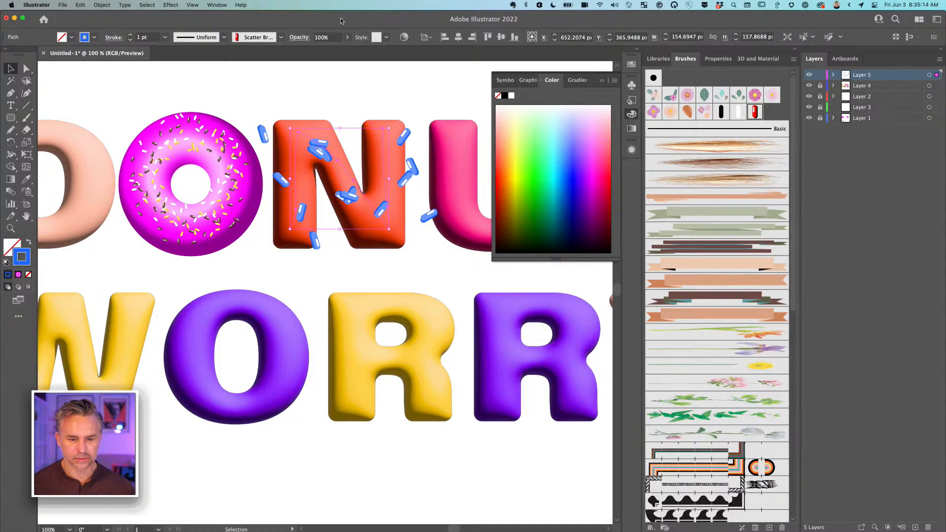
pyautogui.click(130, 40)
pyautogui.click(130, 40)
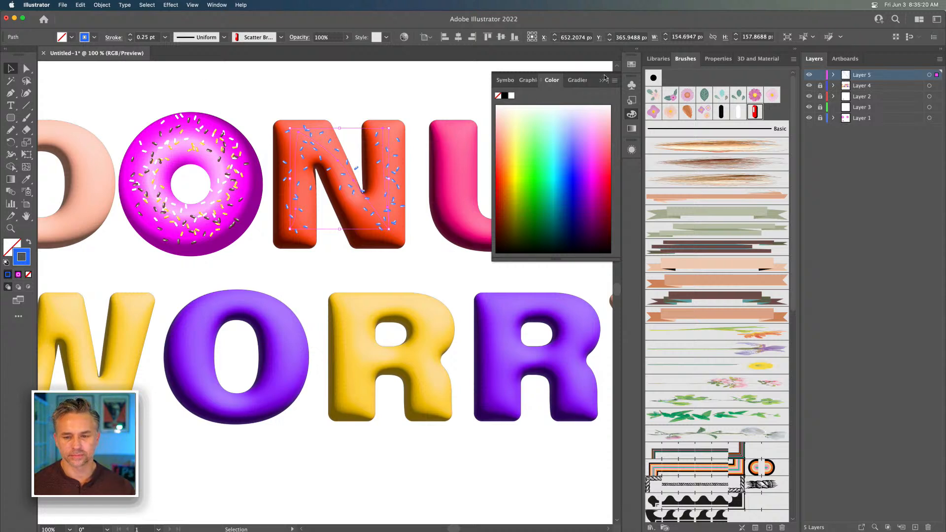
pyautogui.click(130, 35)
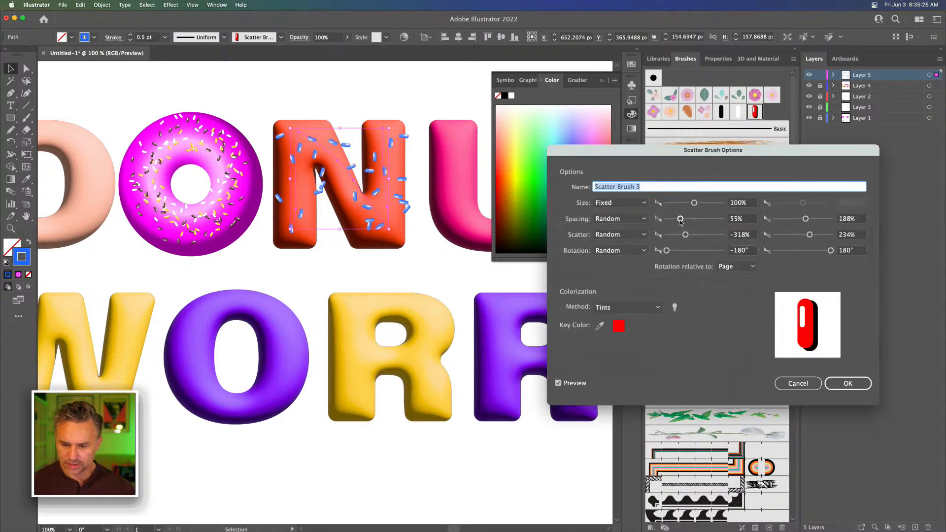
# Set Scatter Brush 3's spacing to 67% and 48% and scatter to -104% and 221%, apply it to existing strokes, and nudge the N's path
pyautogui.moveTo(680, 220)
pyautogui.mouseDown()
pyautogui.moveTo(671, 221)
pyautogui.moveTo(684, 222)
pyautogui.mouseUp()
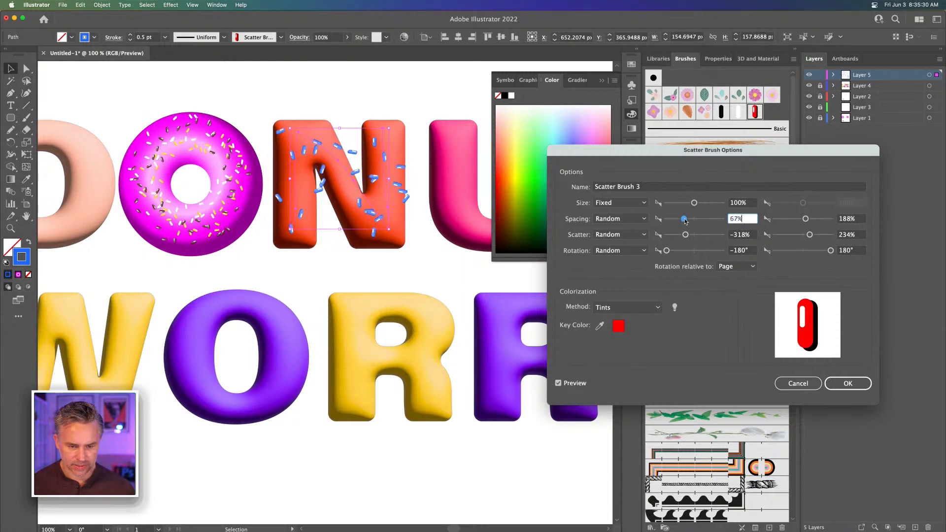
pyautogui.moveTo(810, 222); pyautogui.dragTo(786, 221)
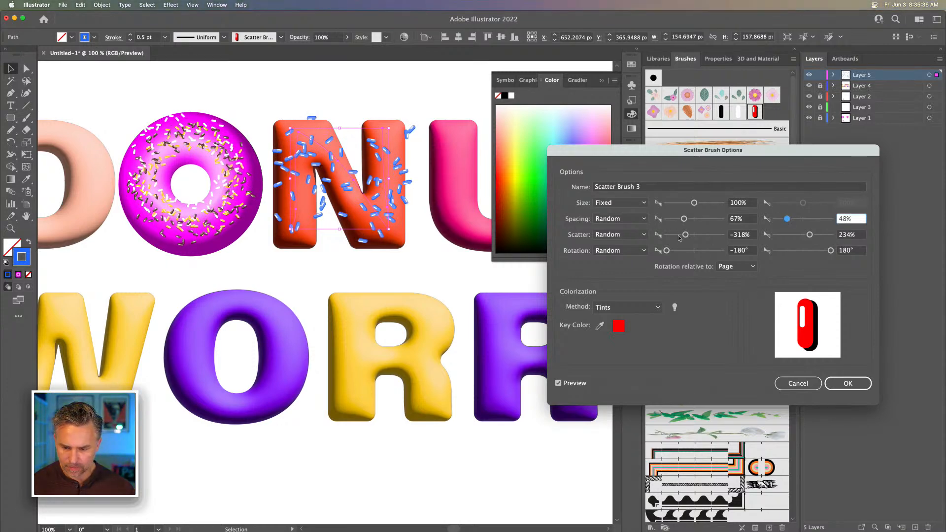
pyautogui.moveTo(685, 234)
pyautogui.mouseDown()
pyautogui.moveTo(676, 237)
pyautogui.moveTo(694, 238)
pyautogui.mouseUp()
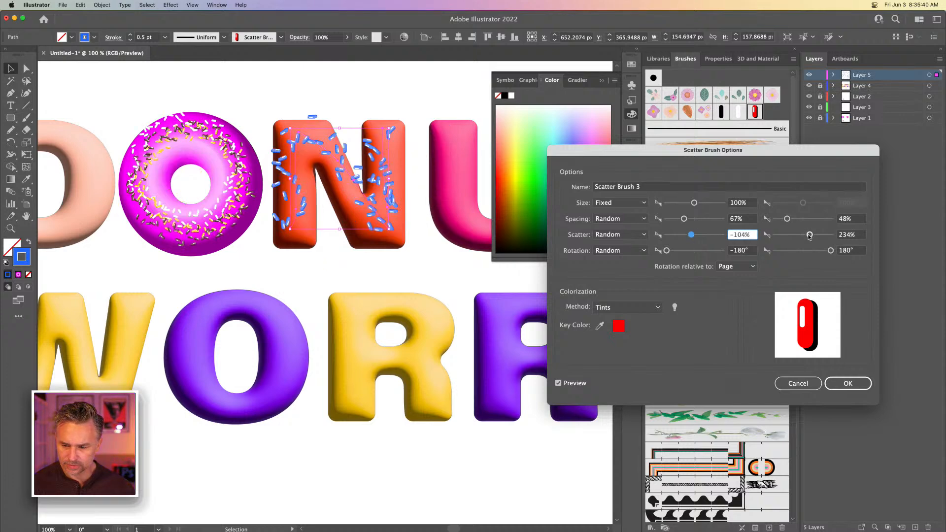
pyautogui.moveTo(809, 237); pyautogui.dragTo(809, 236)
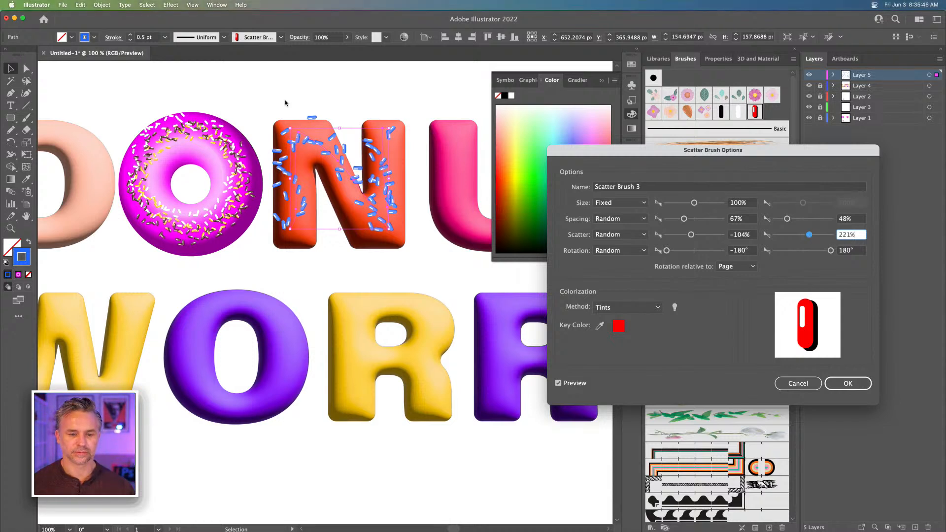
pyautogui.click(833, 384)
pyautogui.click(458, 285)
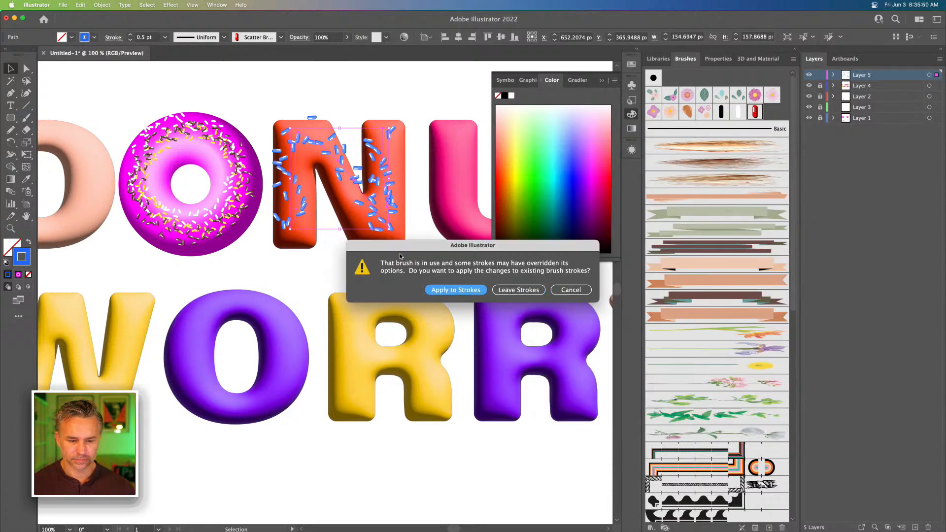
pyautogui.click(200, 77)
pyautogui.click(305, 148)
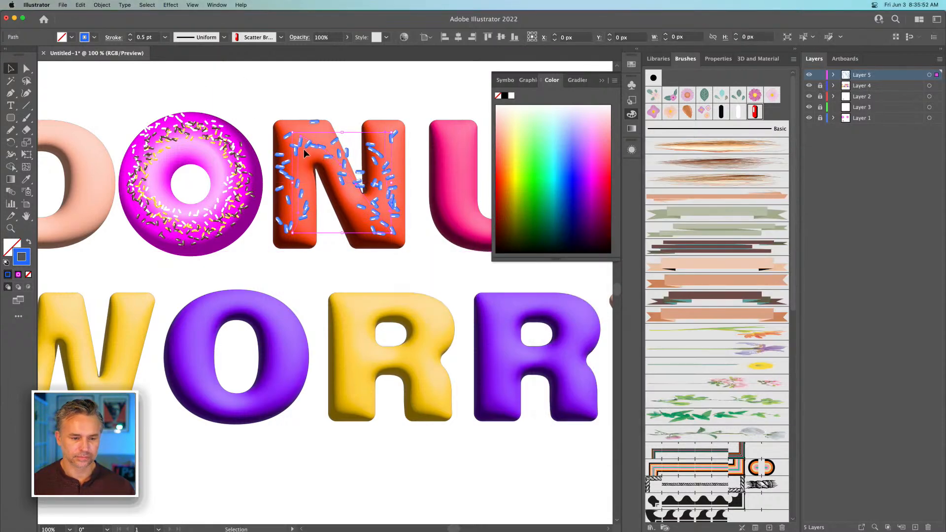
# Turn off New Art Has Basic Appearance so that new paths keep the current sprinkle stroke
pyautogui.moveTo(184, 104); pyautogui.dragTo(331, 131)
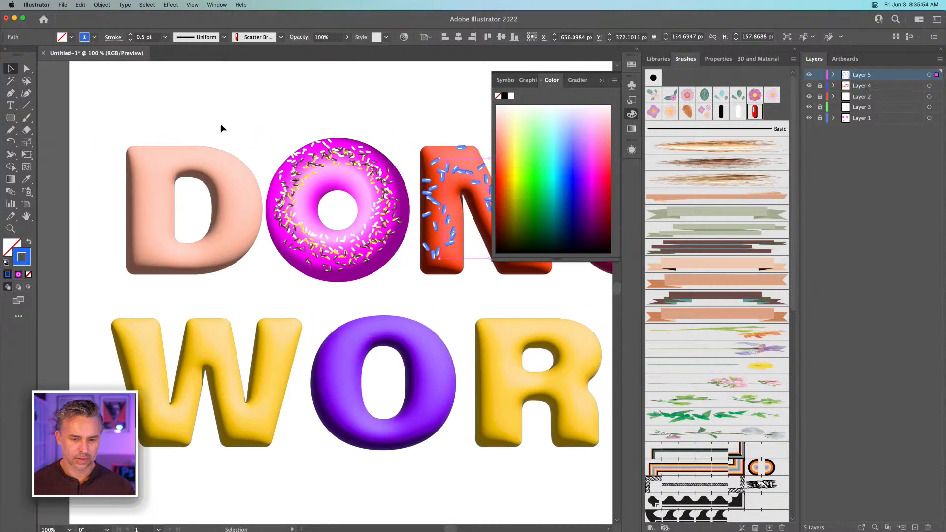
pyautogui.click(631, 150)
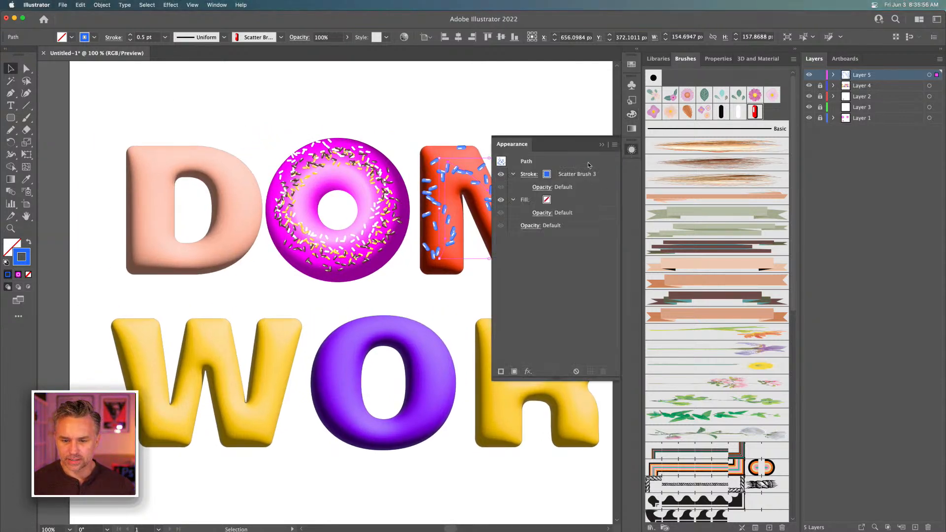
pyautogui.click(614, 144)
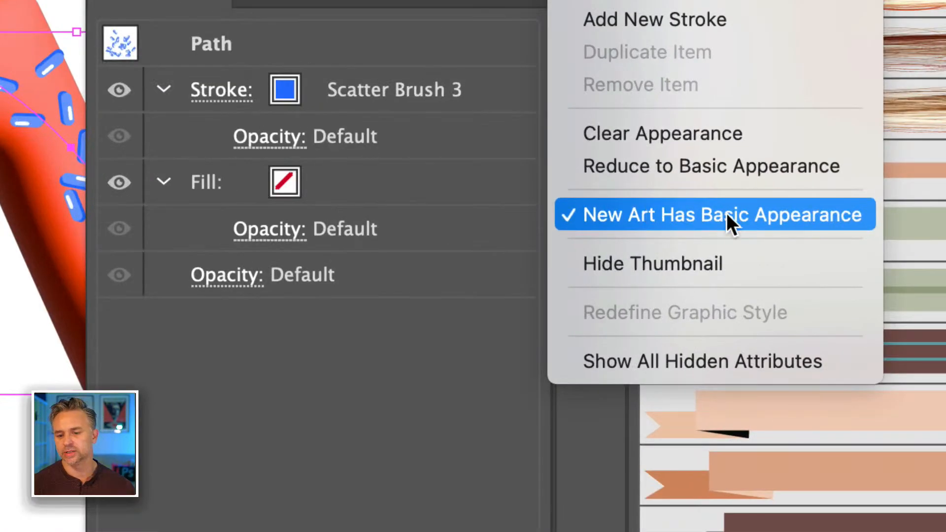
pyautogui.click(744, 217)
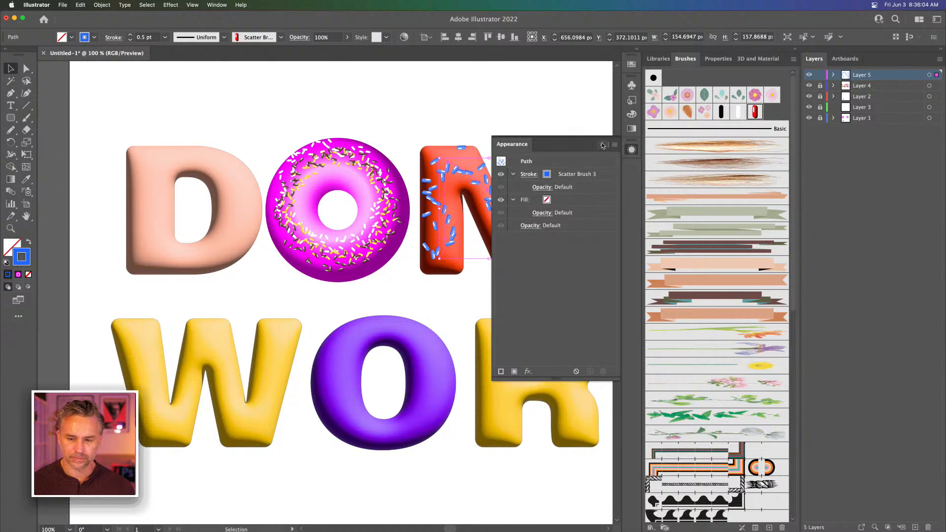
pyautogui.click(601, 145)
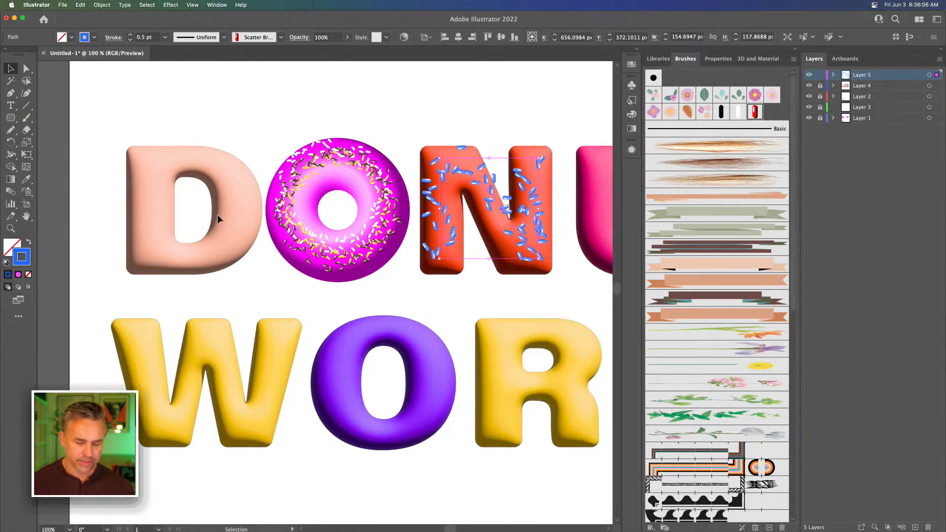
# Trace the D of DONUT with a closed freehand Pencil path using the blue sprinkle brush, undoing the first try
pyautogui.press('n')
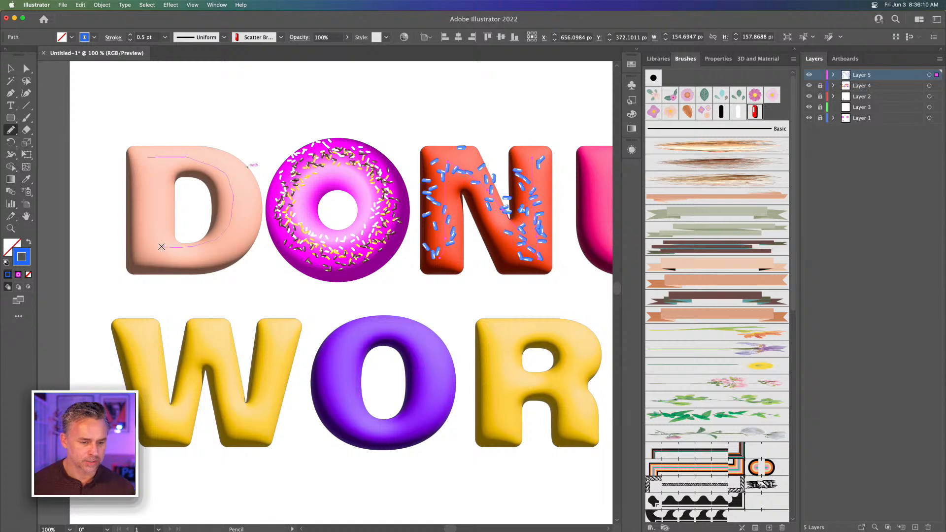
pyautogui.moveTo(161, 246); pyautogui.dragTo(157, 157)
pyautogui.press('super+z')
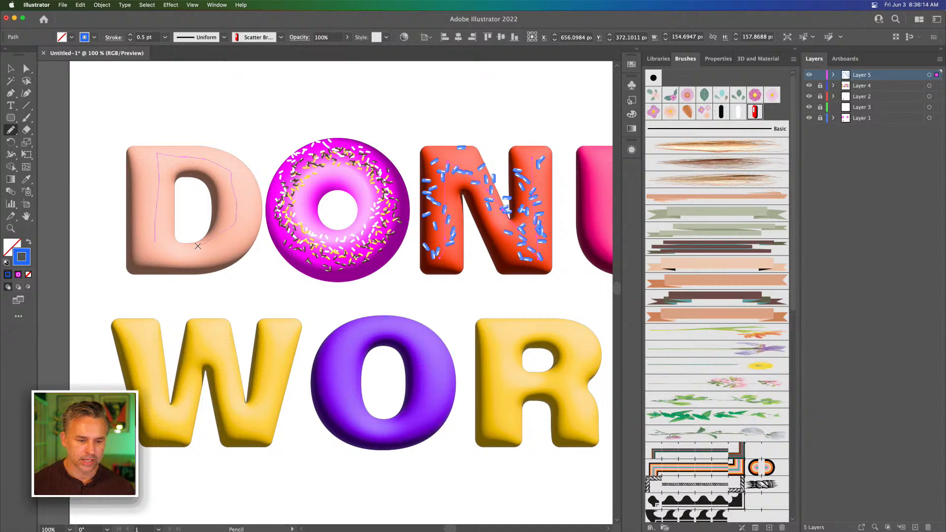
pyautogui.moveTo(160, 249); pyautogui.dragTo(159, 247)
pyautogui.press('v')
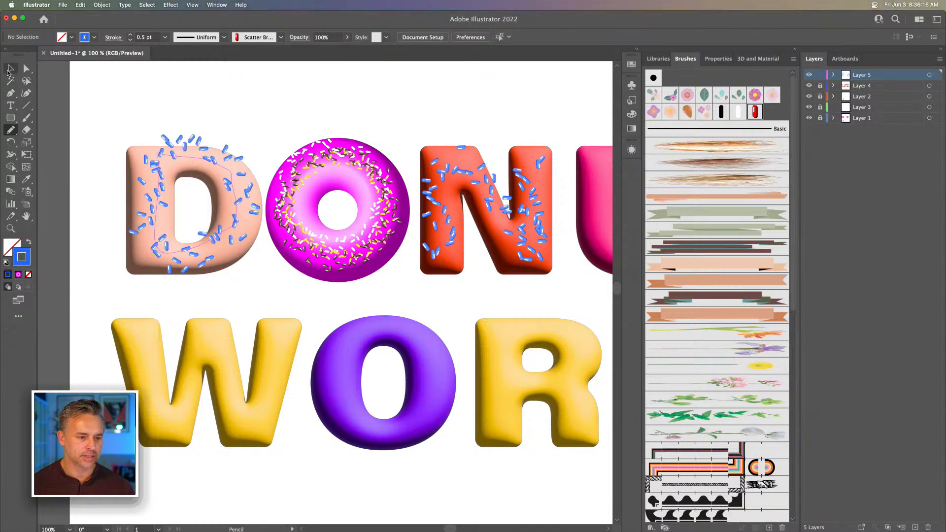
# Reshape the D's sprinkle path by moving its upper anchor points downward so the sprinkles sit on the letter
pyautogui.click(171, 155)
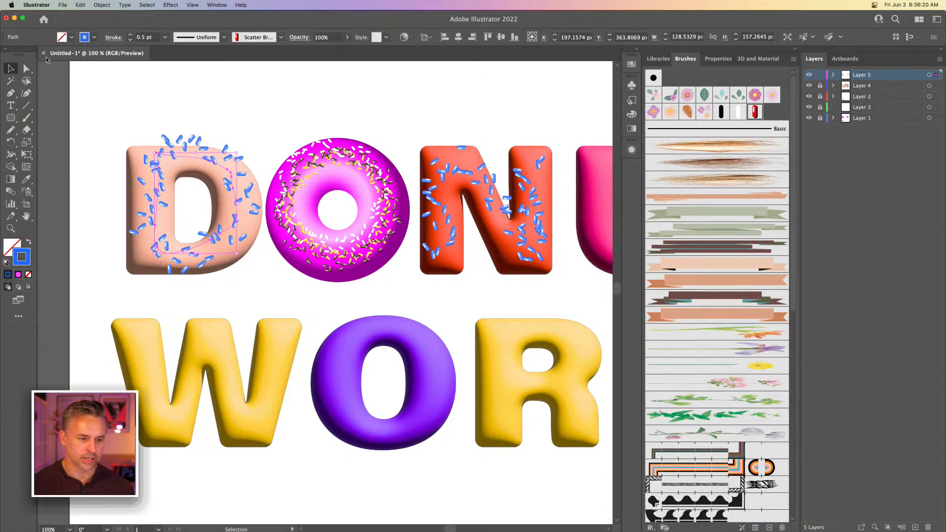
pyautogui.click(23, 70)
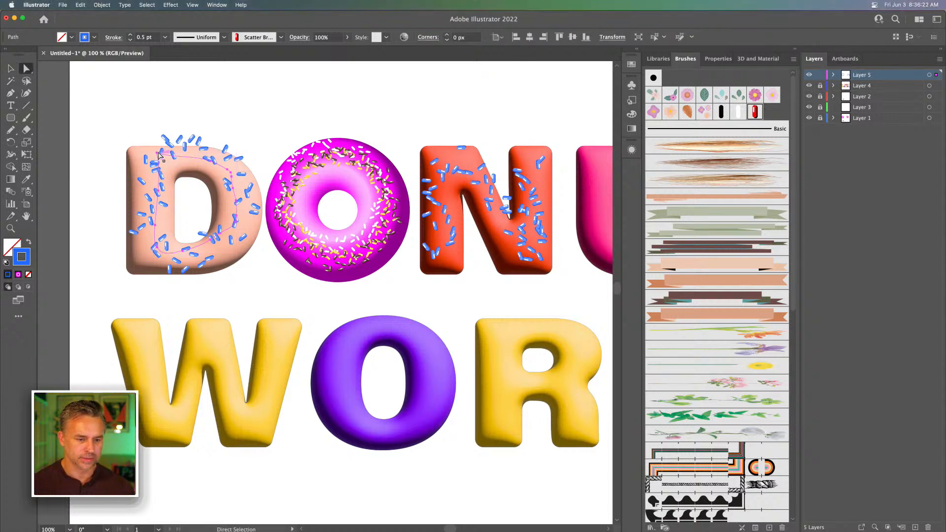
pyautogui.moveTo(156, 159); pyautogui.dragTo(155, 174)
pyautogui.moveTo(227, 171); pyautogui.dragTo(229, 190)
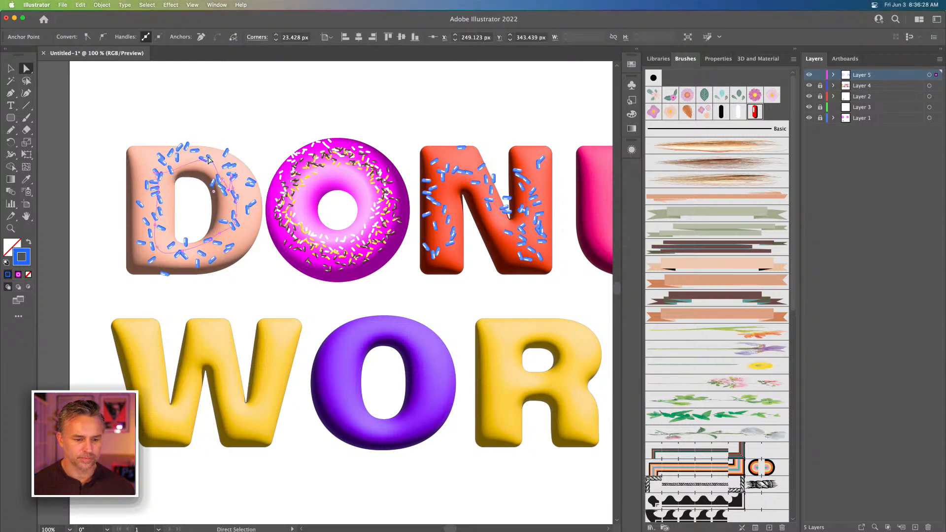
pyautogui.moveTo(207, 158); pyautogui.dragTo(194, 167)
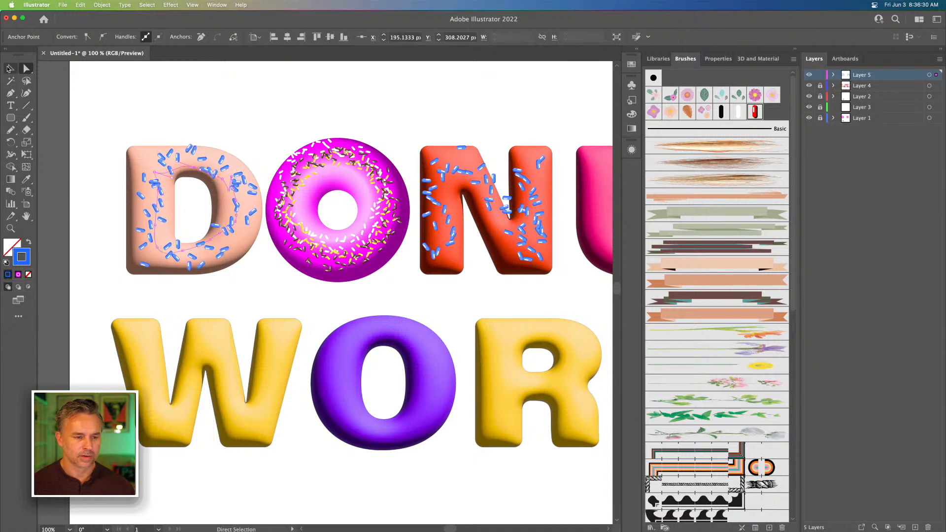
# Recolor the D's blue sprinkle stroke to magenta FF24FF and deselect it
pyautogui.click(9, 68)
pyautogui.doubleClick(17, 261)
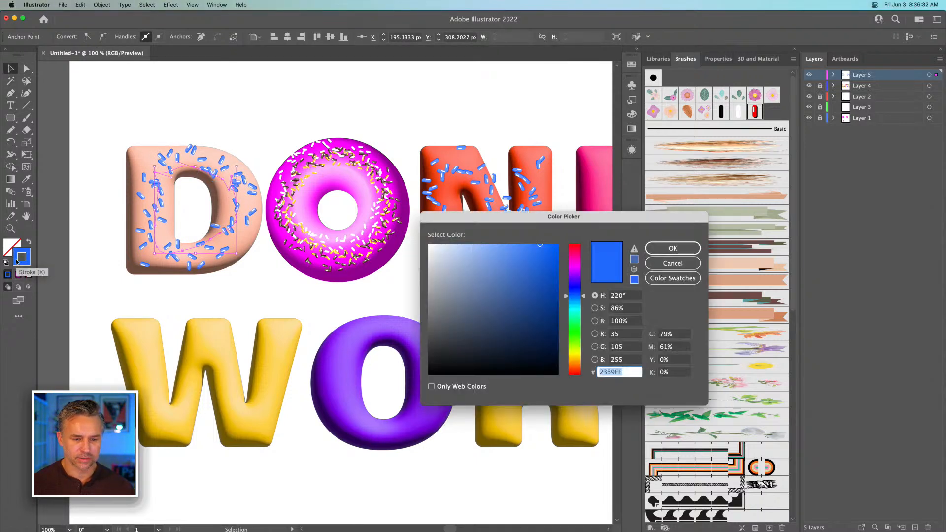
pyautogui.click(574, 268)
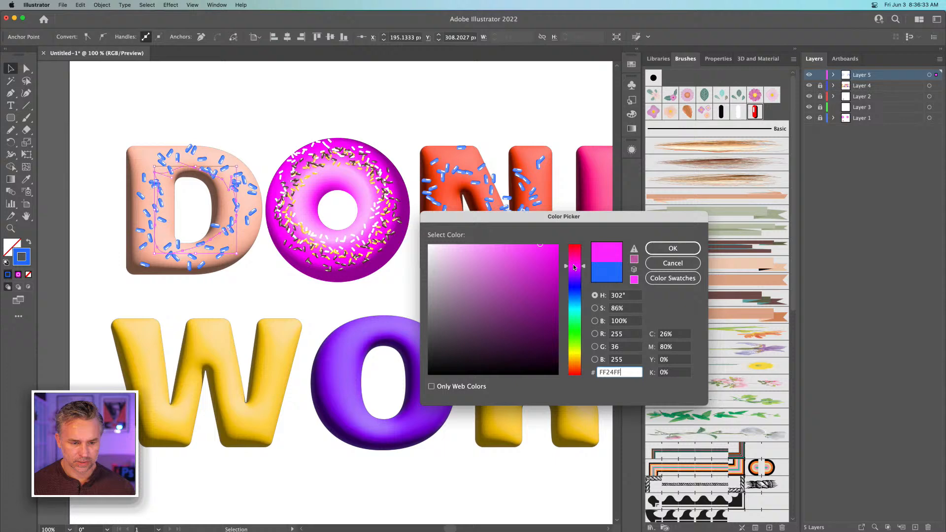
pyautogui.click(677, 248)
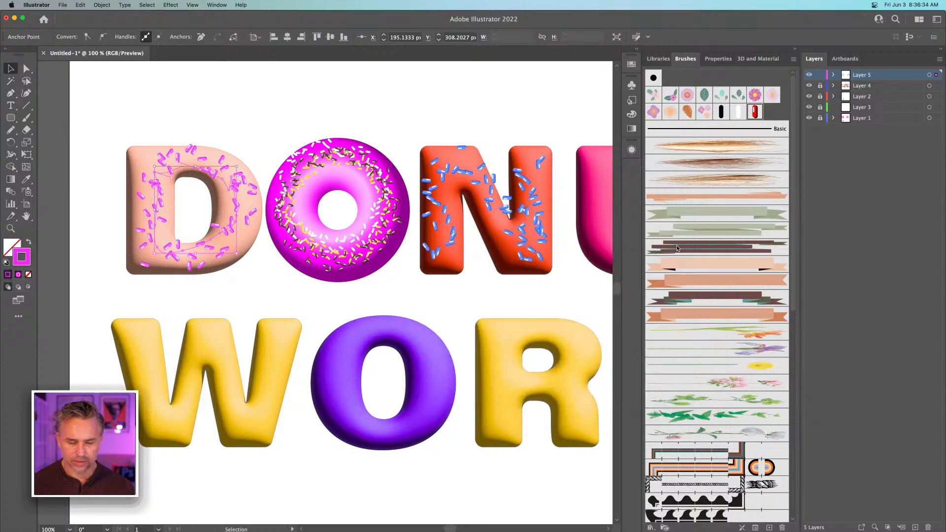
pyautogui.click(199, 90)
# Trace the U of DONUT with an open freehand Pencil path using the magenta sprinkle brush
pyautogui.press('space')
pyautogui.moveTo(344, 109); pyautogui.dragTo(277, 108)
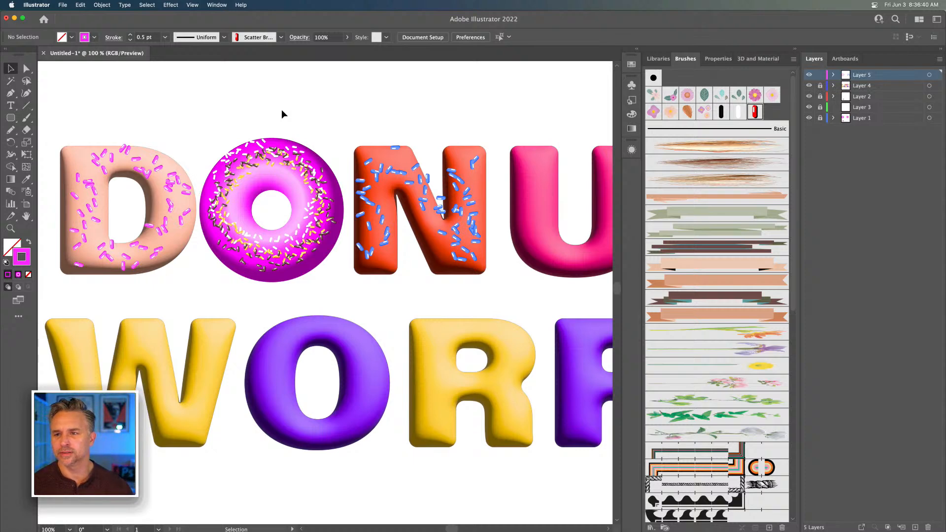
pyautogui.press('space')
pyautogui.moveTo(435, 102); pyautogui.dragTo(290, 118)
pyautogui.press('n')
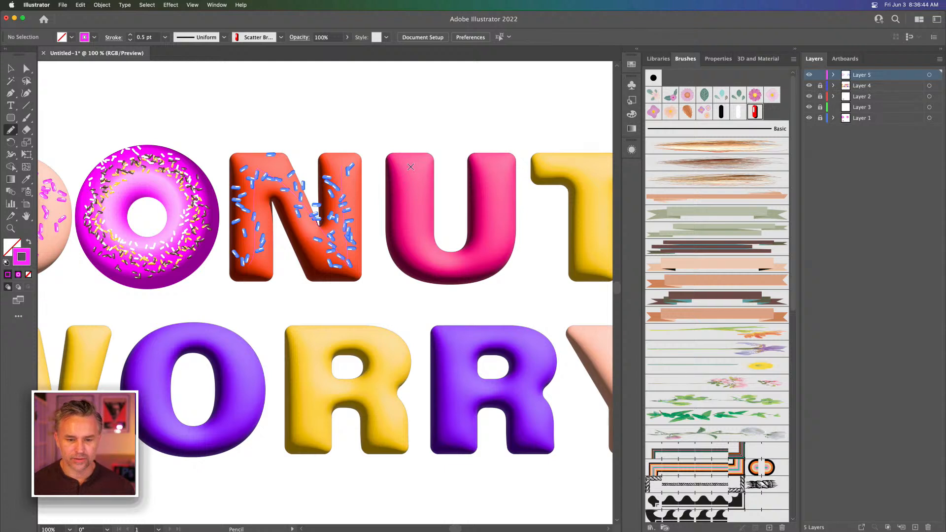
pyautogui.moveTo(429, 260)
pyautogui.mouseDown()
pyautogui.moveTo(469, 261)
pyautogui.moveTo(491, 241)
pyautogui.moveTo(497, 169)
pyautogui.mouseUp()
# Draw a freehand Pencil sprinkle path along the T's stem and shift it slightly to the right
pyautogui.moveTo(446, 150); pyautogui.dragTo(259, 152)
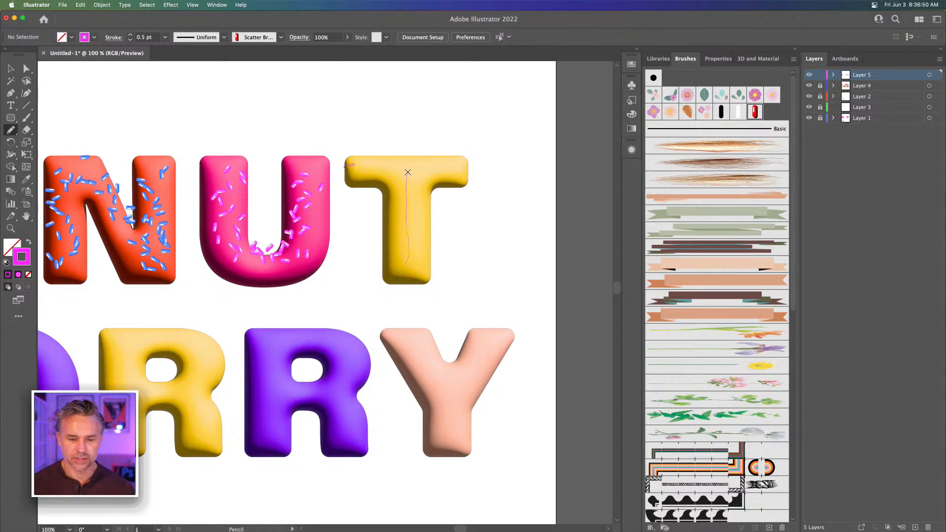
pyautogui.moveTo(407, 172); pyautogui.dragTo(407, 173)
pyautogui.click(17, 68)
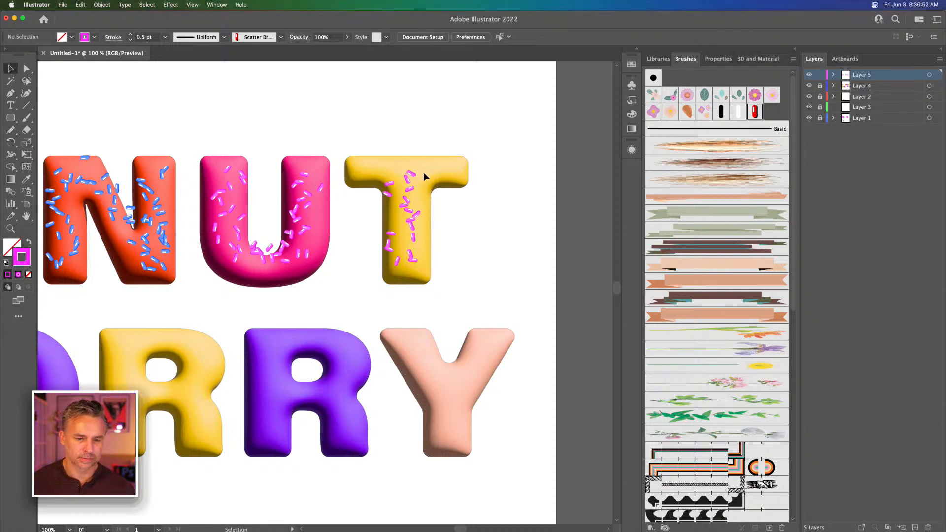
pyautogui.click(408, 181)
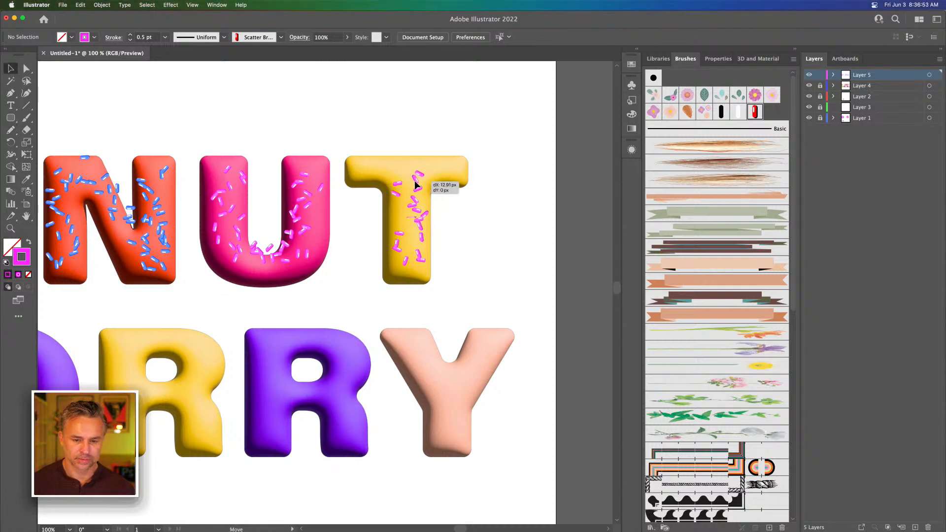
# Recolor the U's sprinkle stroke to white FFFFFF and deselect it
pyautogui.click(294, 224)
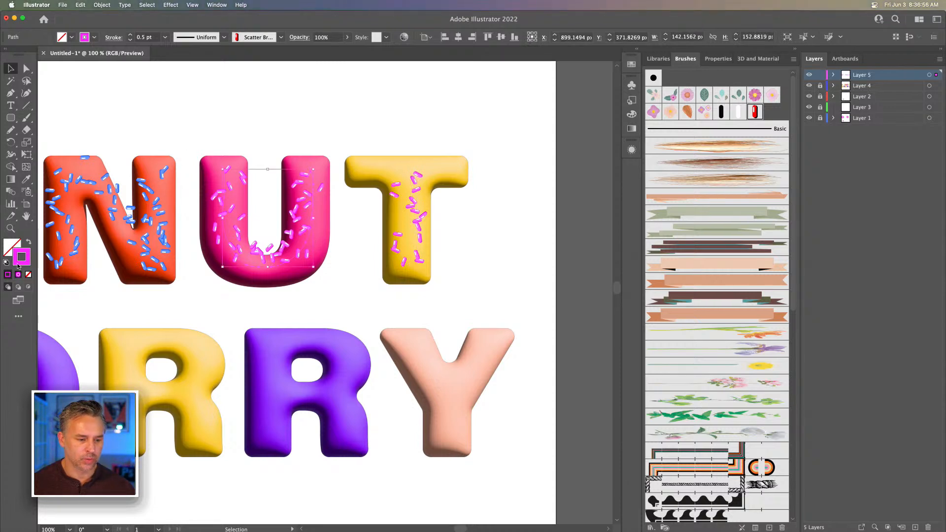
pyautogui.doubleClick(18, 265)
pyautogui.moveTo(478, 286); pyautogui.dragTo(423, 242)
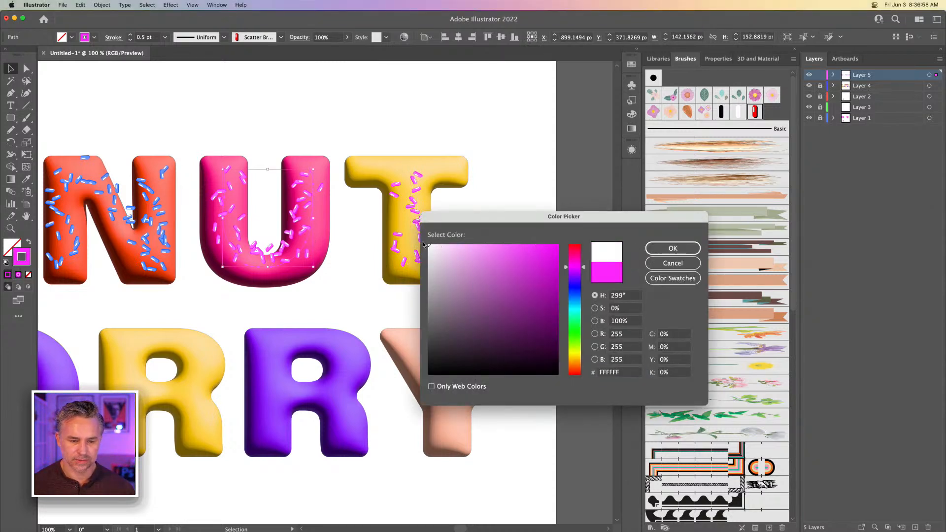
pyautogui.press('Return')
pyautogui.click(117, 105)
# Trace the W of WORRY with a continuous freehand Pencil path using the white sprinkle brush
pyautogui.moveTo(117, 105); pyautogui.dragTo(431, 68)
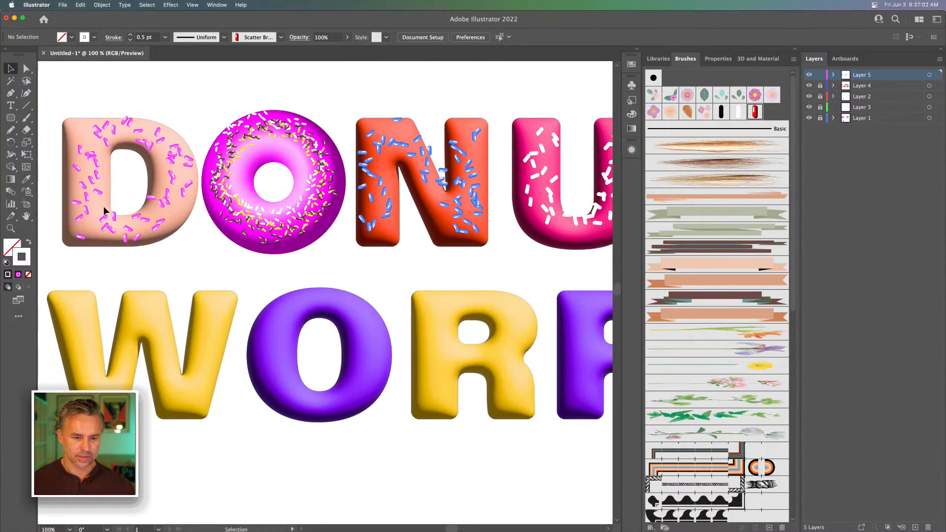
pyautogui.press('n')
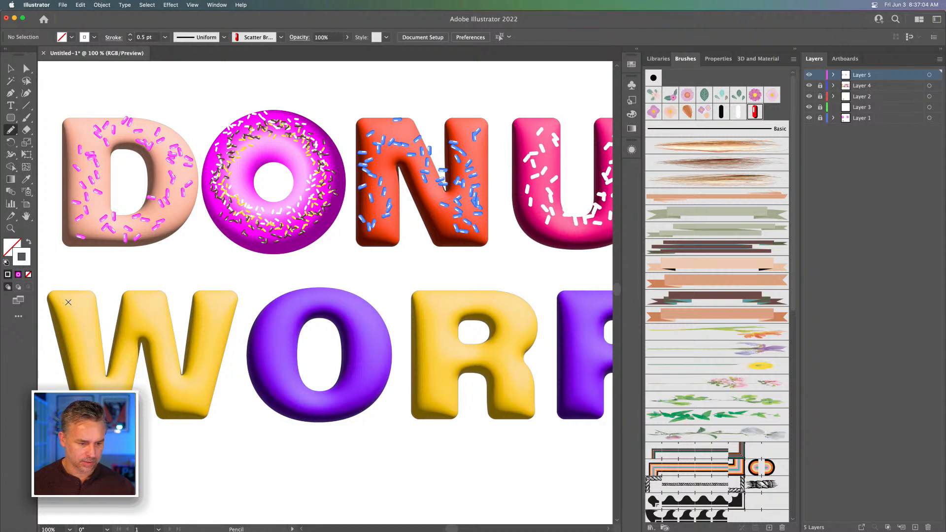
pyautogui.moveTo(102, 387)
pyautogui.mouseDown()
pyautogui.moveTo(138, 307)
pyautogui.moveTo(189, 400)
pyautogui.mouseUp()
pyautogui.moveTo(215, 312); pyautogui.dragTo(215, 311)
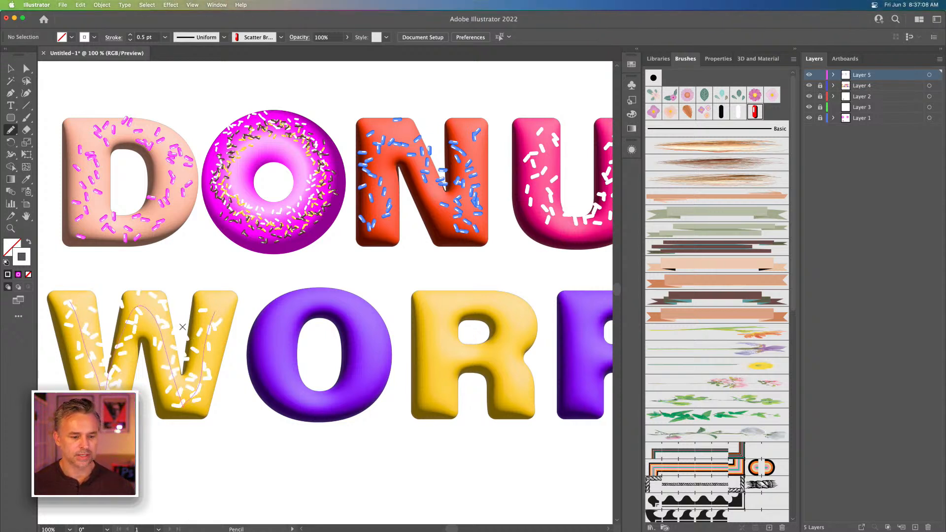
# Try white sprinkles on a closed freehand Pencil path around the purple O of WORRY, and undo them
pyautogui.scroll(1, 226, 261)
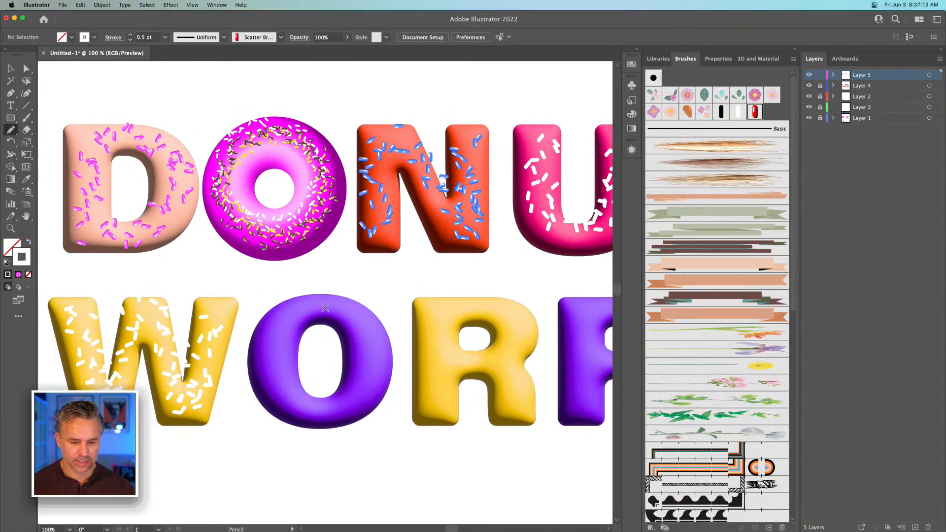
pyautogui.moveTo(285, 391)
pyautogui.mouseDown()
pyautogui.moveTo(385, 364)
pyautogui.moveTo(270, 336)
pyautogui.mouseUp()
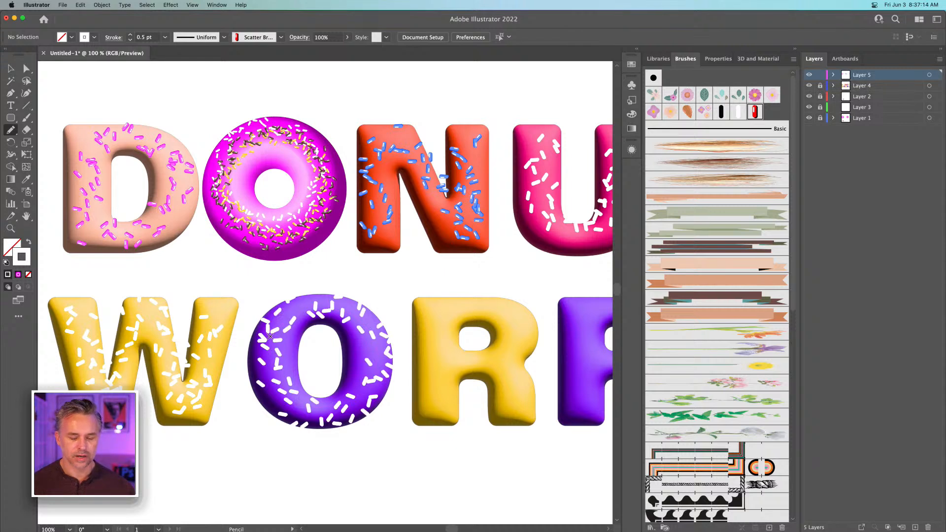
pyautogui.click(12, 66)
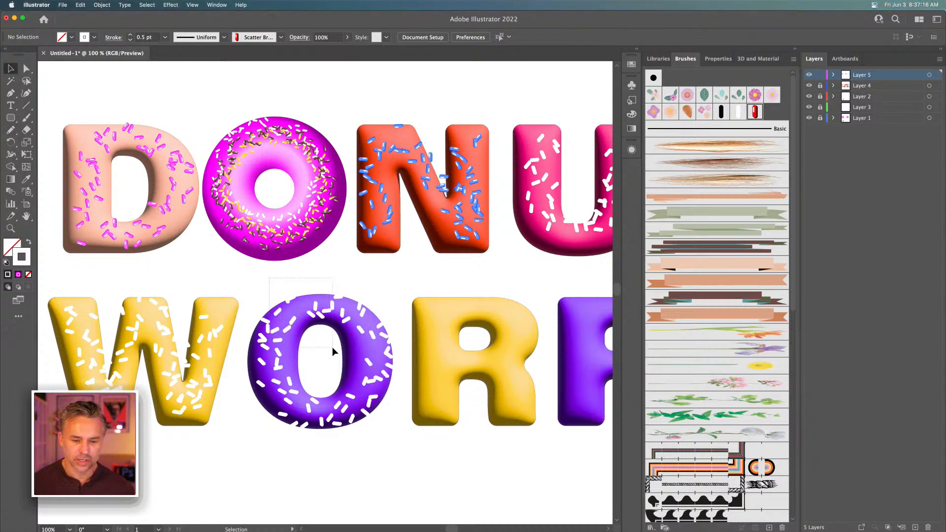
pyautogui.press('super+z')
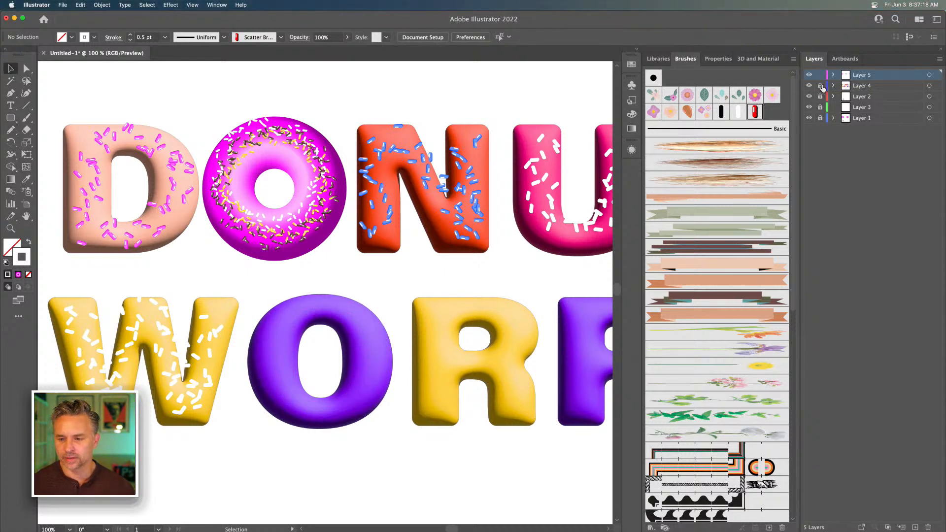
# Unlock all the layers and replace the purple O of WORRY with a copy of the magenta donut
pyautogui.moveTo(820, 85); pyautogui.dragTo(820, 118)
pyautogui.click(325, 354)
pyautogui.press('Delete')
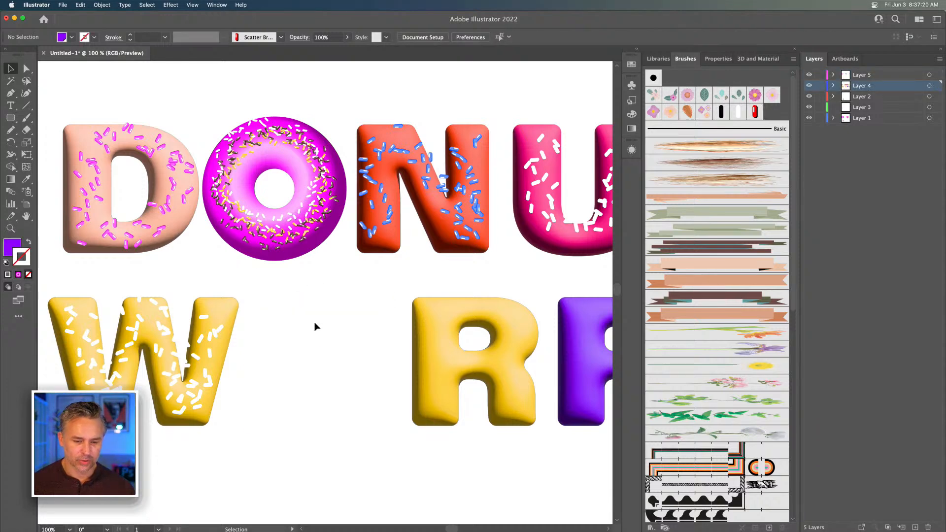
pyautogui.click(265, 164)
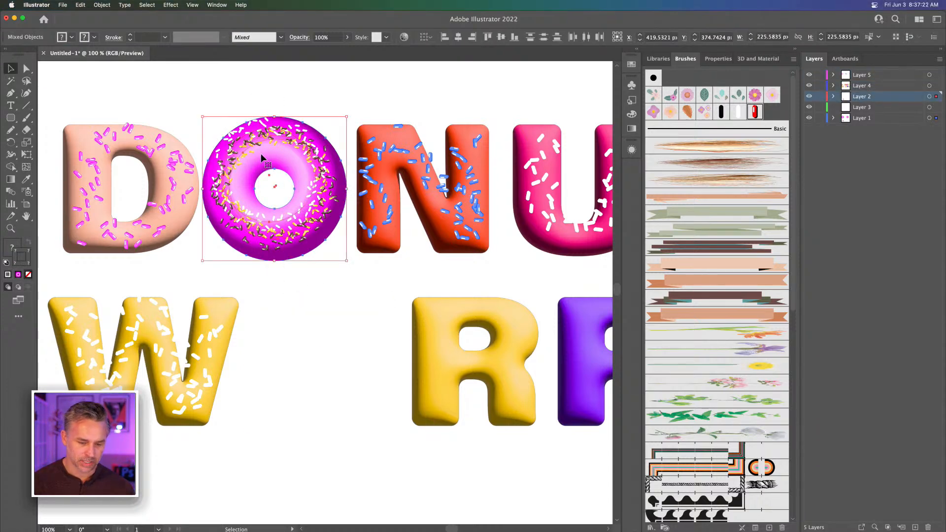
pyautogui.moveTo(265, 164); pyautogui.dragTo(307, 330)
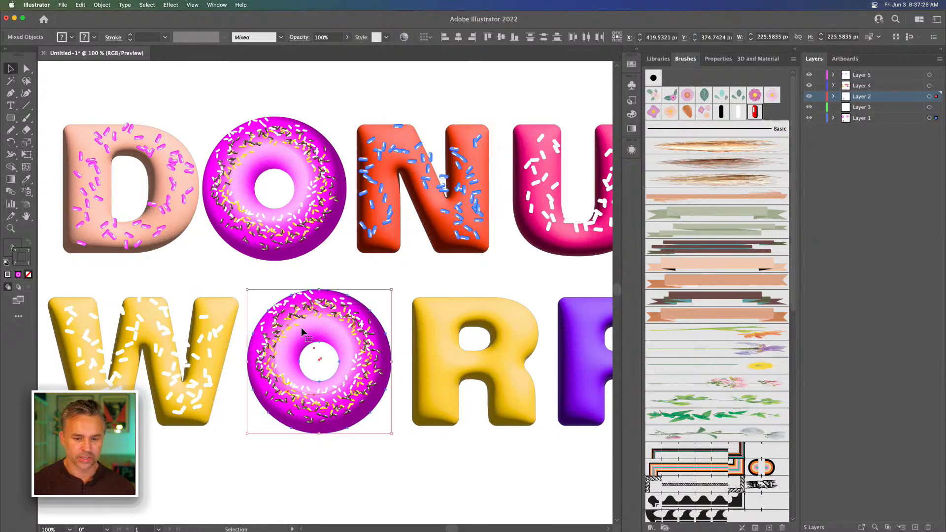
# Use Recolor Artwork to shift the copied donut's linked colors on the color wheel until the icing is turquoise
pyautogui.click(81, 5)
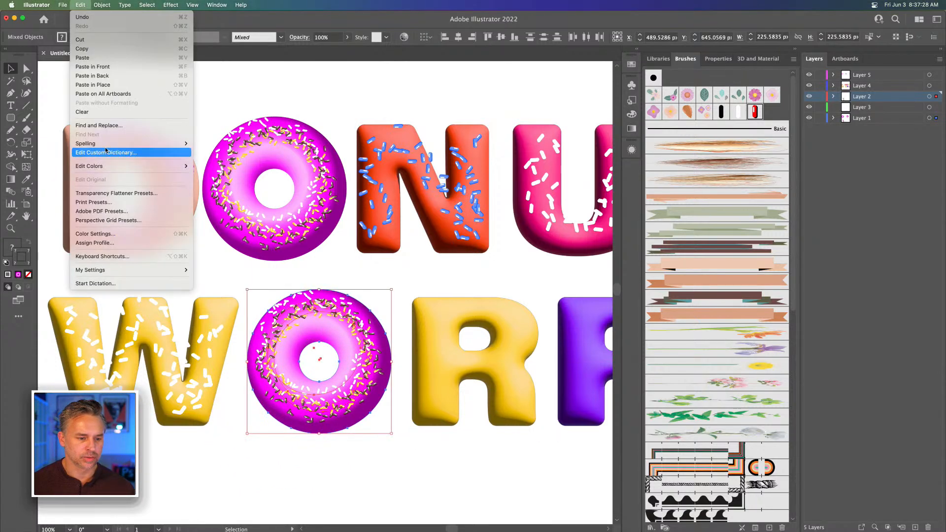
pyautogui.moveTo(110, 169)
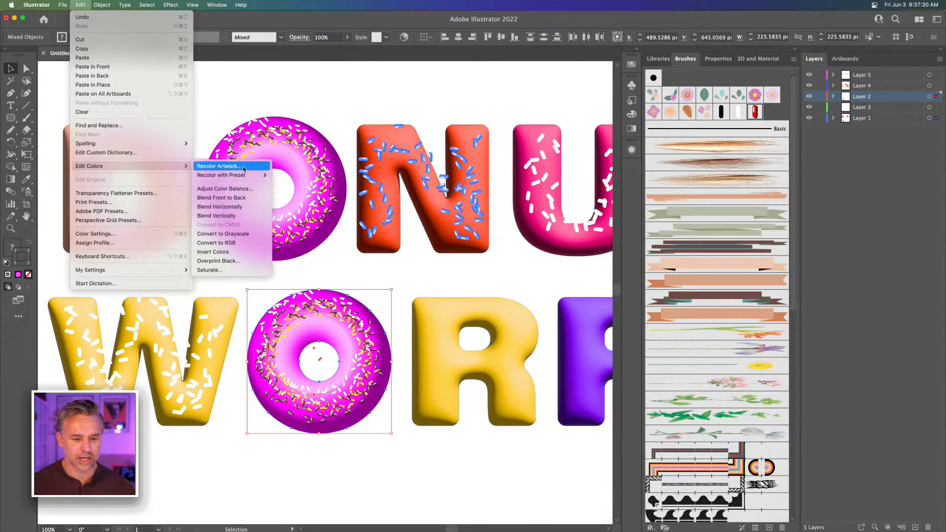
pyautogui.click(212, 166)
pyautogui.moveTo(652, 120); pyautogui.dragTo(566, 126)
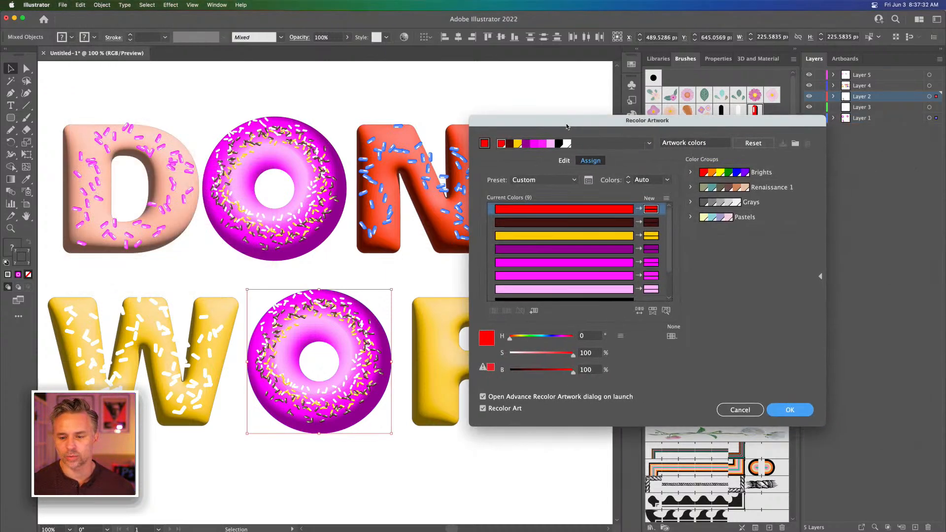
pyautogui.click(565, 161)
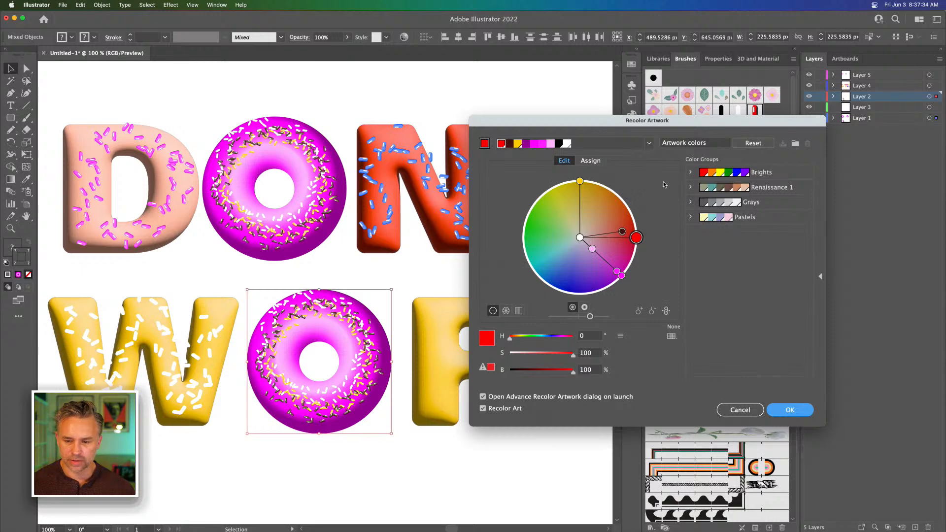
pyautogui.moveTo(622, 276); pyautogui.dragTo(542, 259)
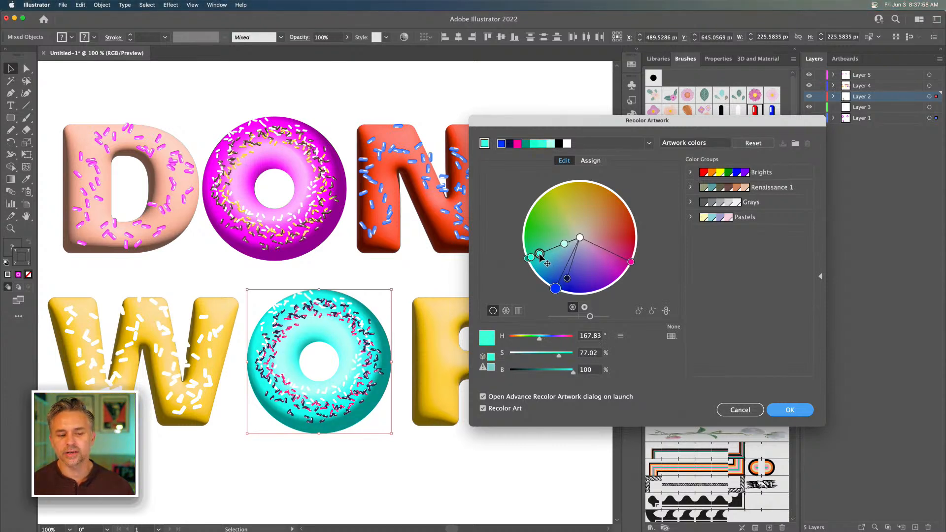
pyautogui.click(793, 411)
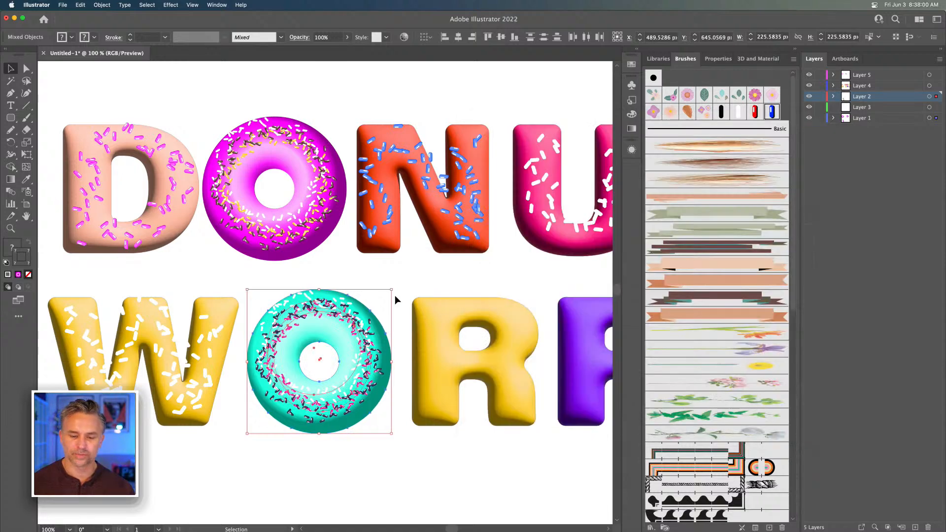
pyautogui.click(452, 270)
# Trace the yellow R of WORRY with an open freehand Pencil path
pyautogui.moveTo(452, 276); pyautogui.dragTo(188, 257)
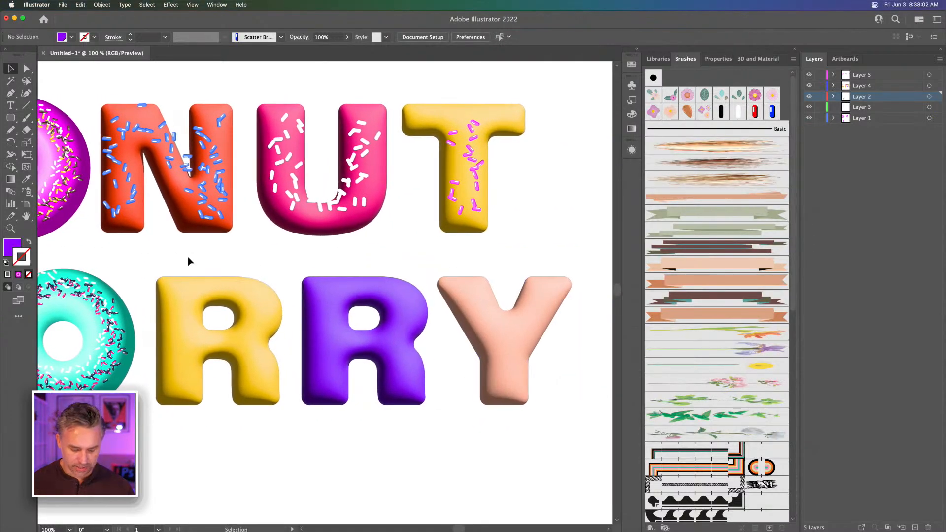
pyautogui.press('n')
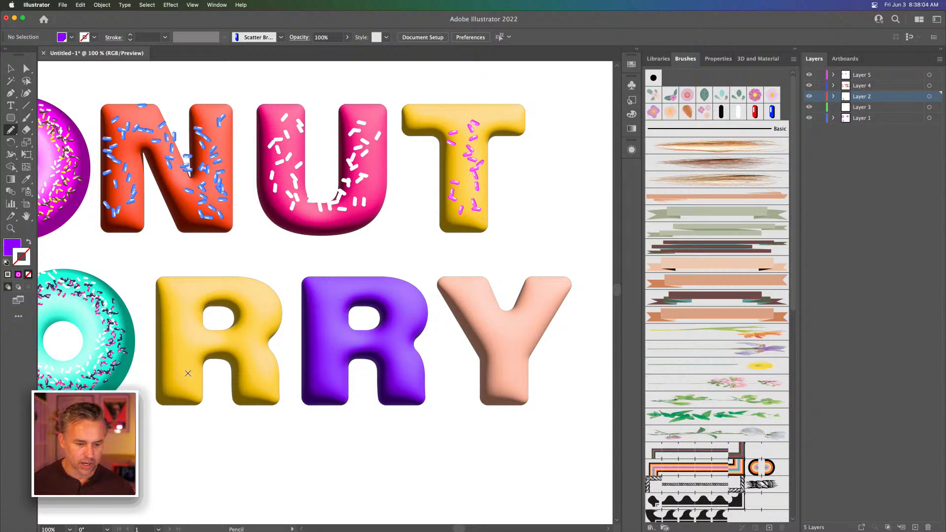
pyautogui.moveTo(255, 326)
pyautogui.mouseDown()
pyautogui.moveTo(231, 367)
pyautogui.moveTo(190, 372)
pyautogui.mouseUp()
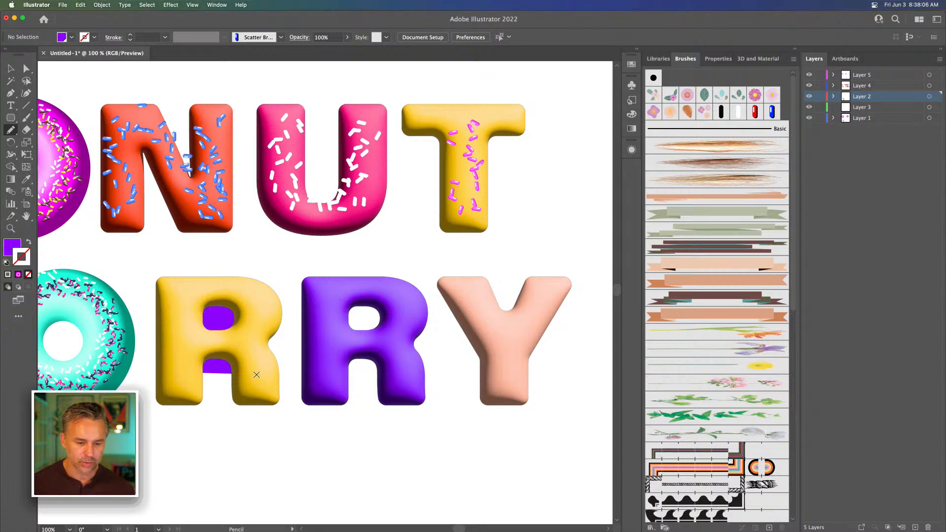
# Move the yellow R's traced path to Layer 5, keeping its position in front of the lettering
pyautogui.click(11, 68)
pyautogui.click(215, 370)
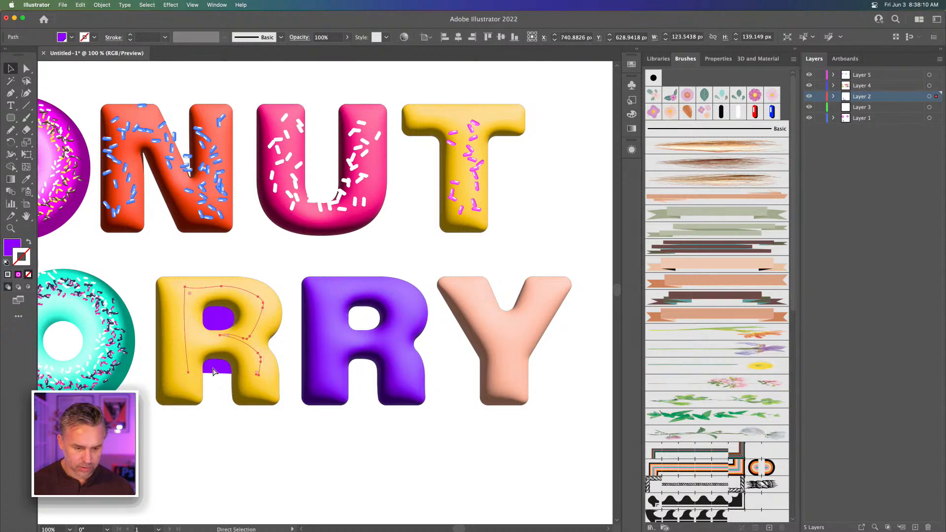
pyautogui.press('super+x')
pyautogui.click(866, 79)
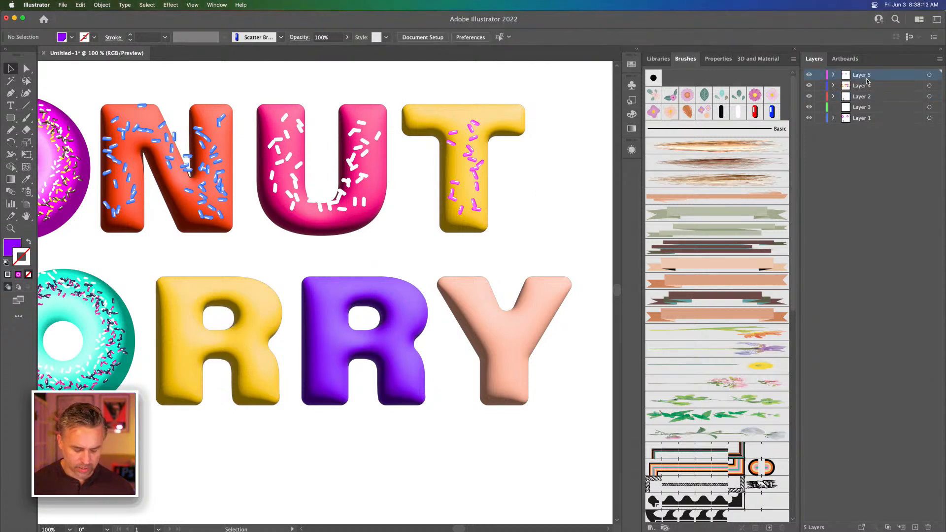
pyautogui.press('super+f')
# Swap the R path's fill and stroke, and give it the magenta sprinkle appearance sampled from the T's path
pyautogui.click(29, 243)
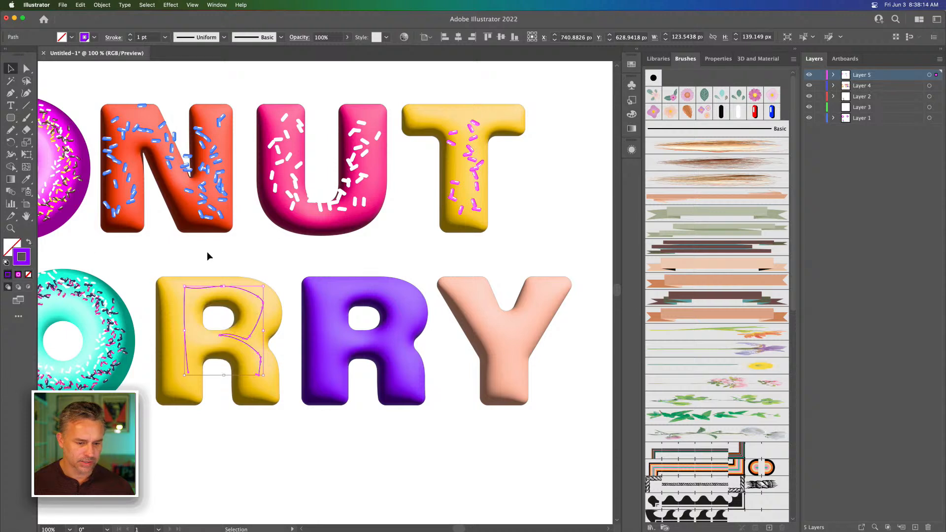
pyautogui.press('i')
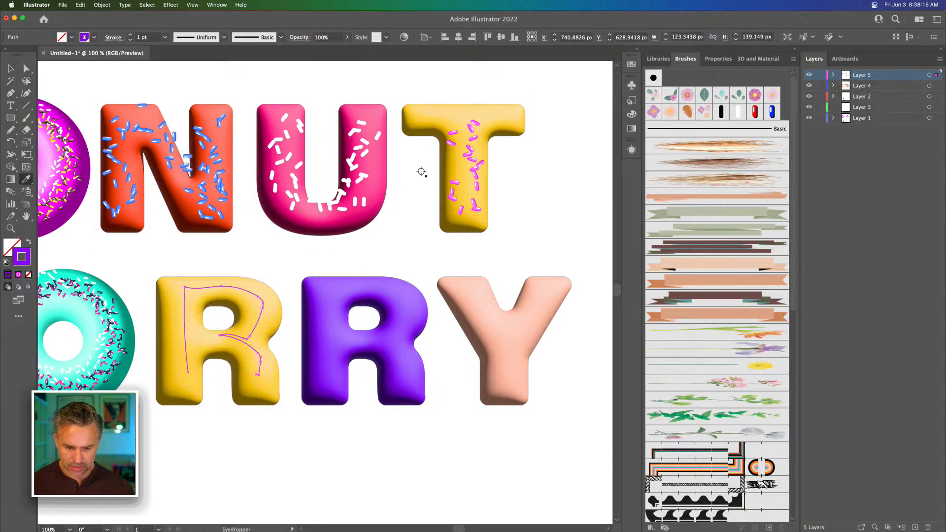
pyautogui.click(473, 160)
pyautogui.click(11, 68)
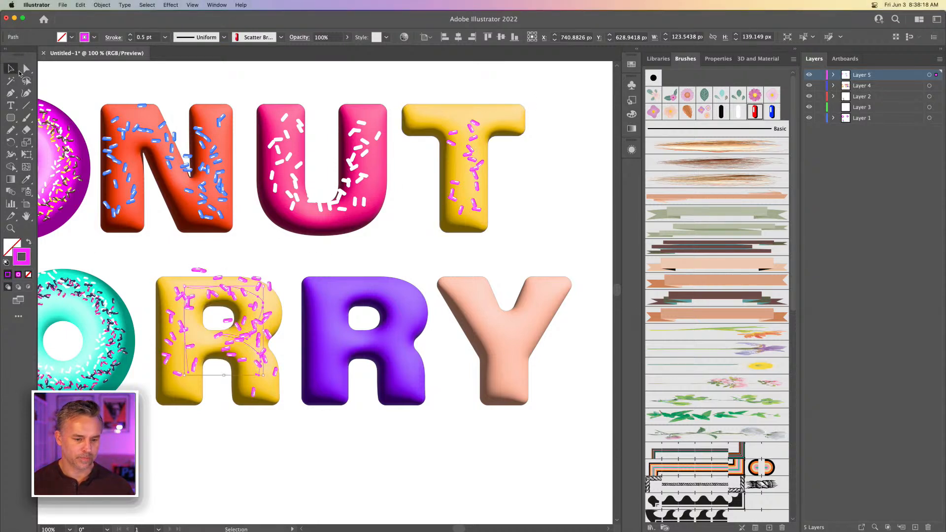
# Draw freehand Pencil paths with the magenta sprinkle brush over the purple R and the Y of WORRY
pyautogui.press('b')
pyautogui.press('n')
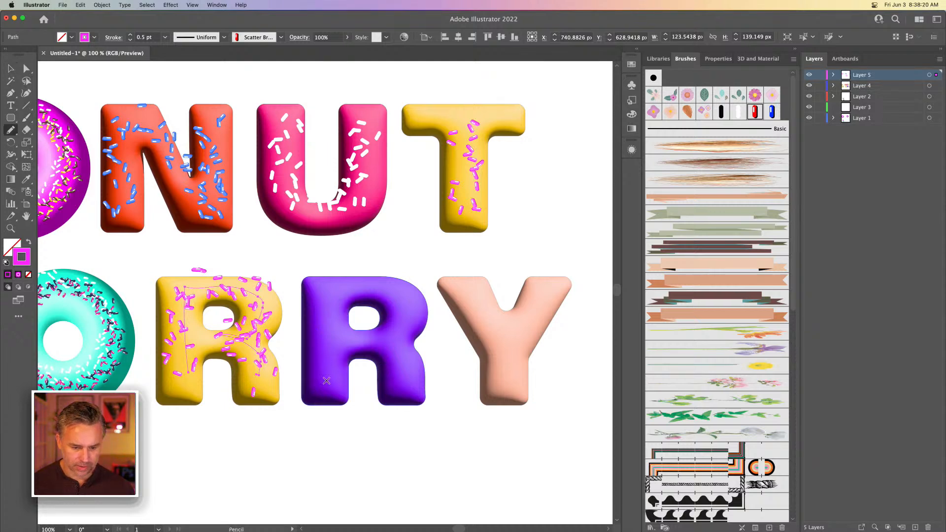
pyautogui.moveTo(326, 381)
pyautogui.mouseDown()
pyautogui.moveTo(336, 292)
pyautogui.moveTo(367, 287)
pyautogui.moveTo(418, 321)
pyautogui.moveTo(354, 338)
pyautogui.mouseUp()
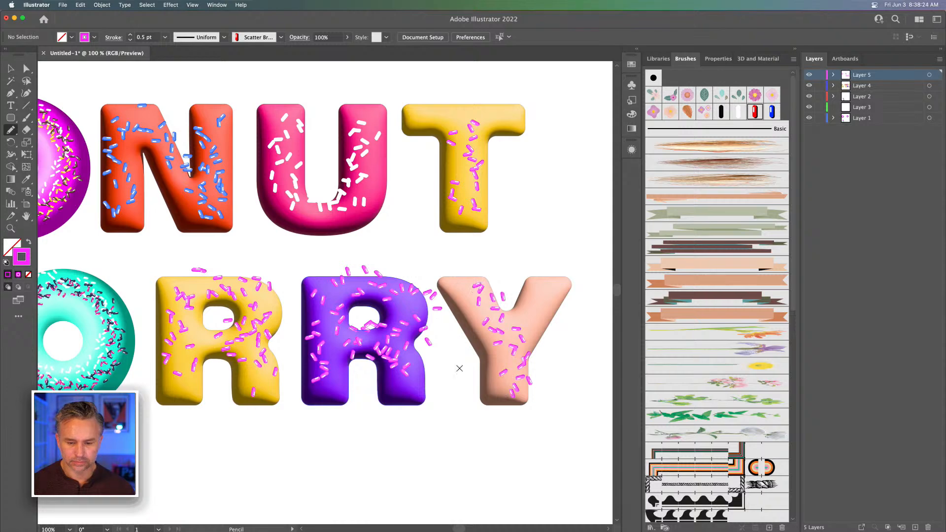
# Try a wavy freehand stroke of magenta sprinkles above the word DONUT, and undo it
pyautogui.press('super+minus')
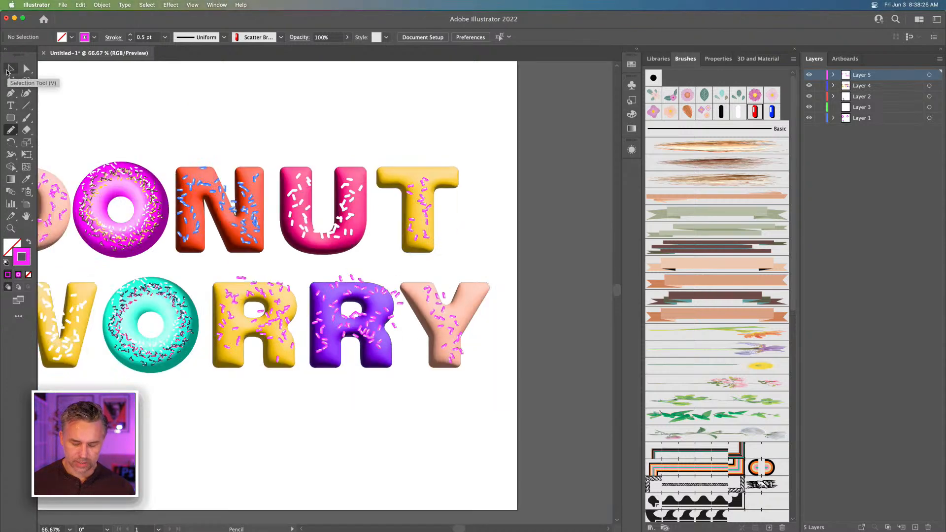
pyautogui.press('super+minus')
pyautogui.moveTo(164, 136); pyautogui.dragTo(243, 162)
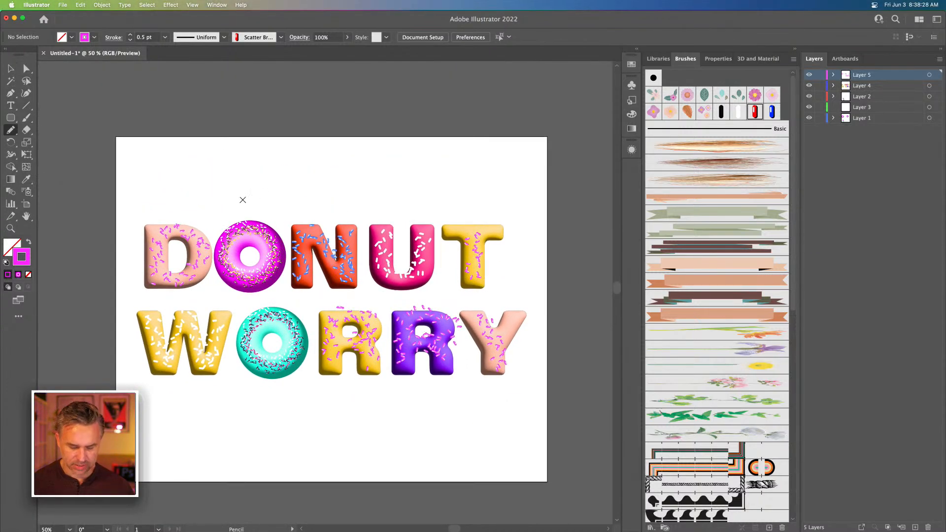
pyautogui.moveTo(185, 185)
pyautogui.mouseDown()
pyautogui.moveTo(262, 213)
pyautogui.moveTo(490, 215)
pyautogui.mouseUp()
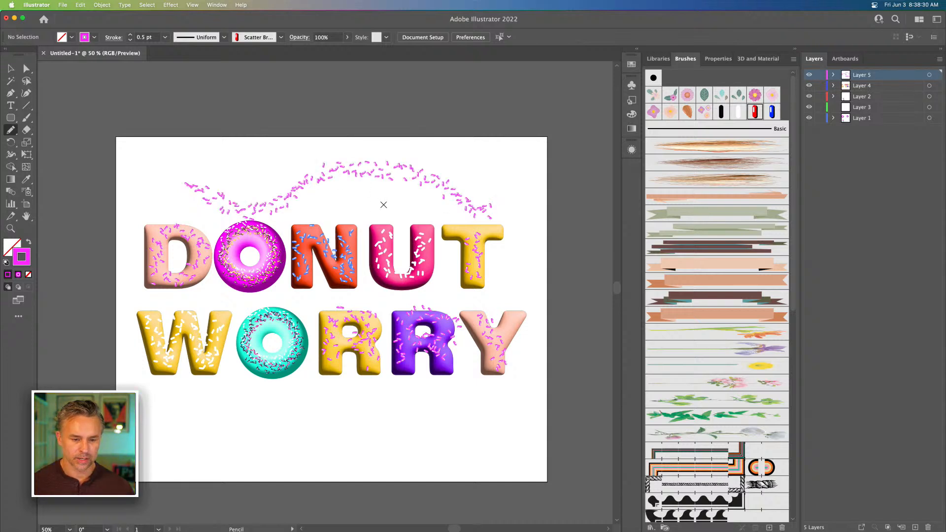
pyautogui.press('super+z')
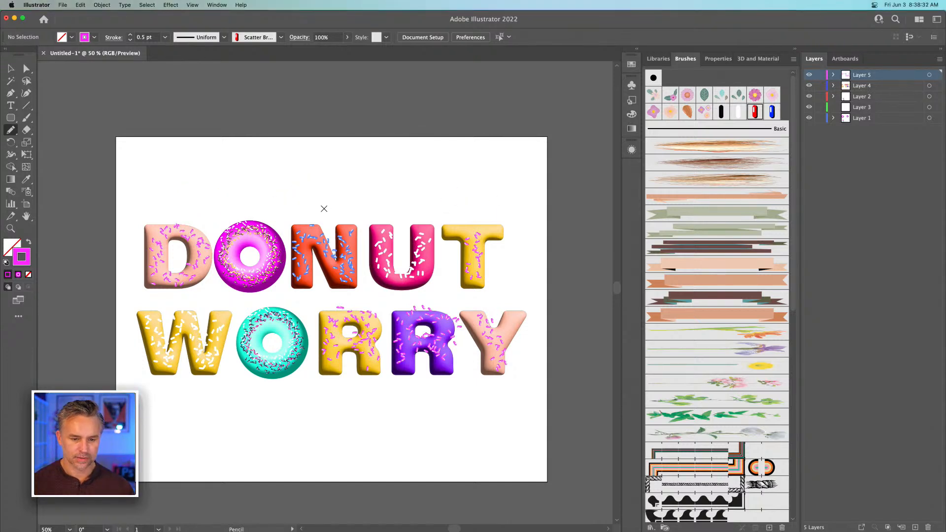
# Draw a large freehand heart of magenta sprinkles, about 1133 by 1000 px, across the lettering with the Pencil tool, and select its path
pyautogui.moveTo(276, 173)
pyautogui.mouseDown()
pyautogui.moveTo(138, 286)
pyautogui.moveTo(191, 345)
pyautogui.moveTo(295, 404)
pyautogui.mouseUp()
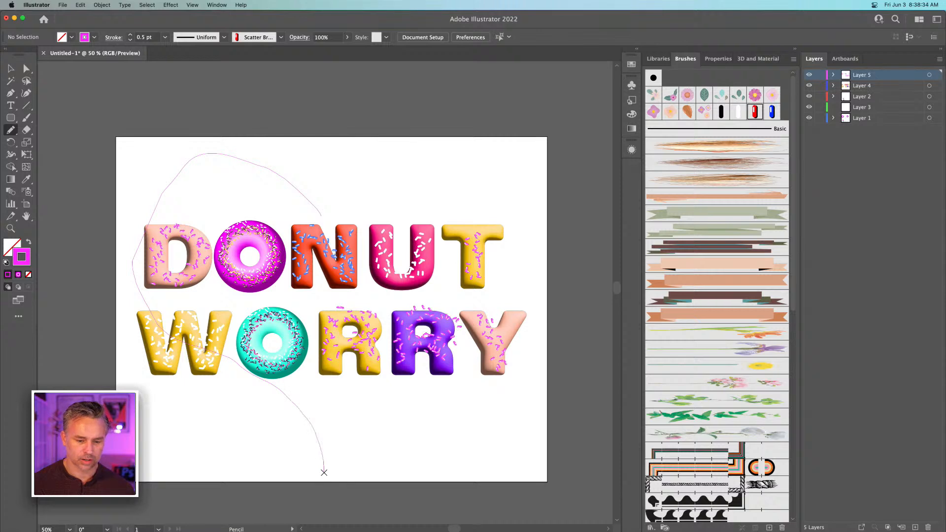
pyautogui.moveTo(323, 472)
pyautogui.mouseDown()
pyautogui.moveTo(444, 352)
pyautogui.moveTo(493, 267)
pyautogui.moveTo(420, 181)
pyautogui.moveTo(355, 178)
pyautogui.moveTo(311, 224)
pyautogui.mouseUp()
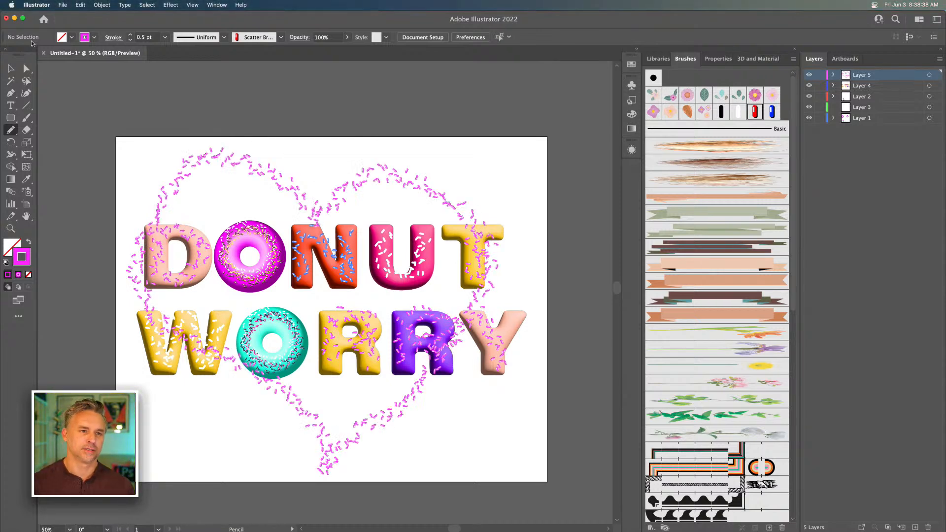
pyautogui.click(10, 69)
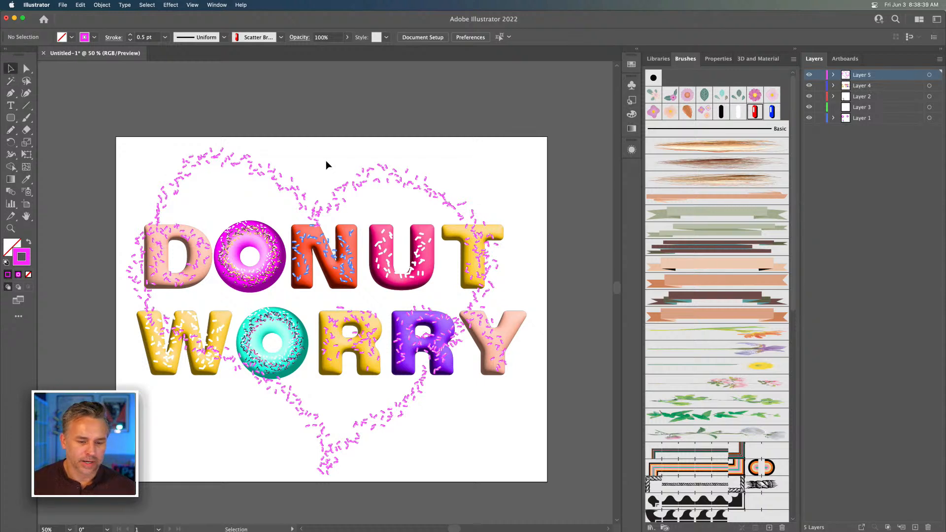
pyautogui.click(274, 182)
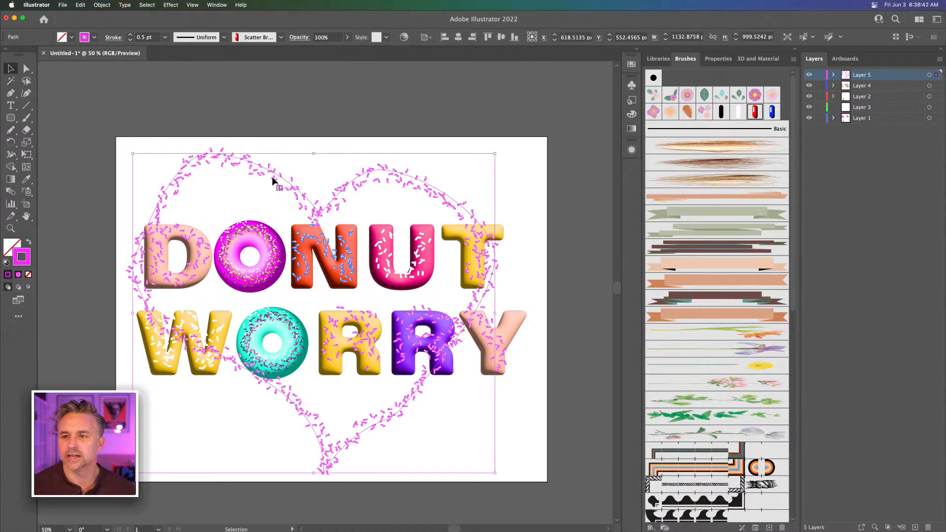
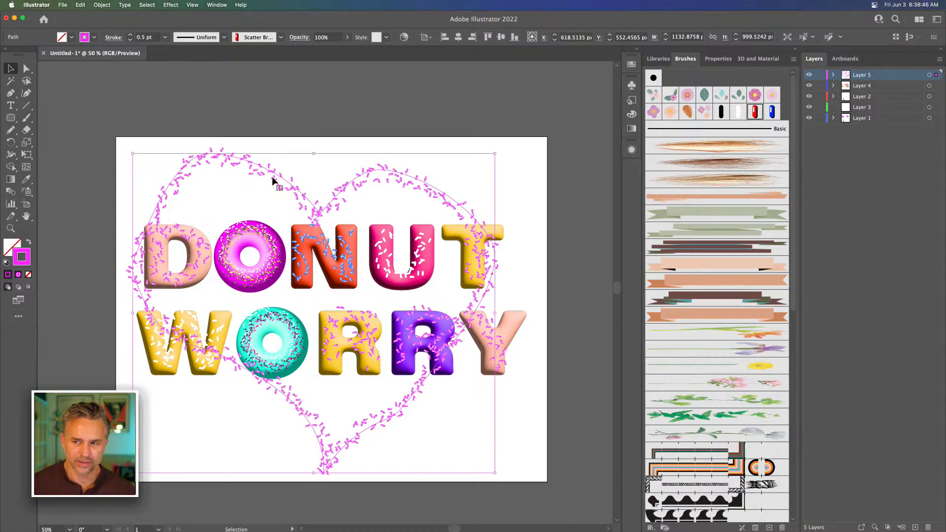
# Delete the freehand magenta sprinkle heart drawn across the lettering
pyautogui.press('Delete')
pyautogui.press('super+equal')
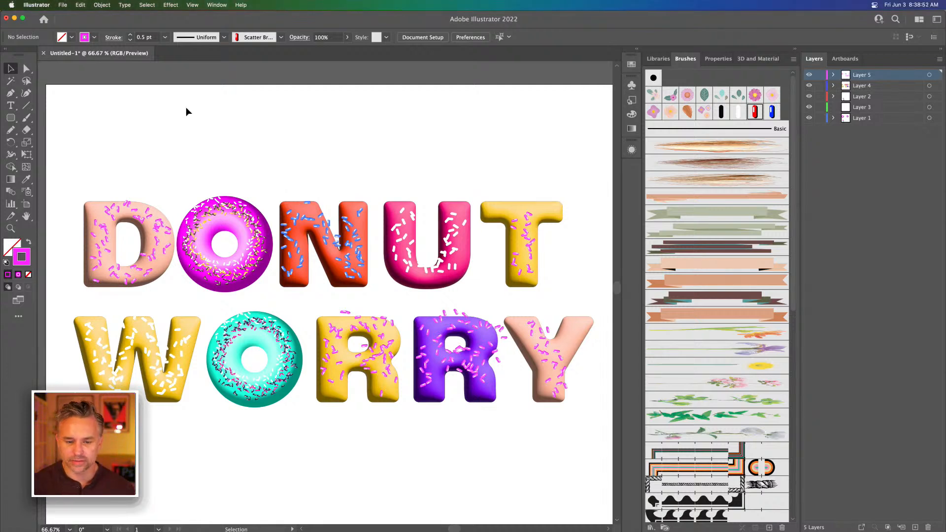
# Shift the T closer to the U, and move both letters with their sprinkles 20 px left toward the N in DONUT
pyautogui.click(562, 283)
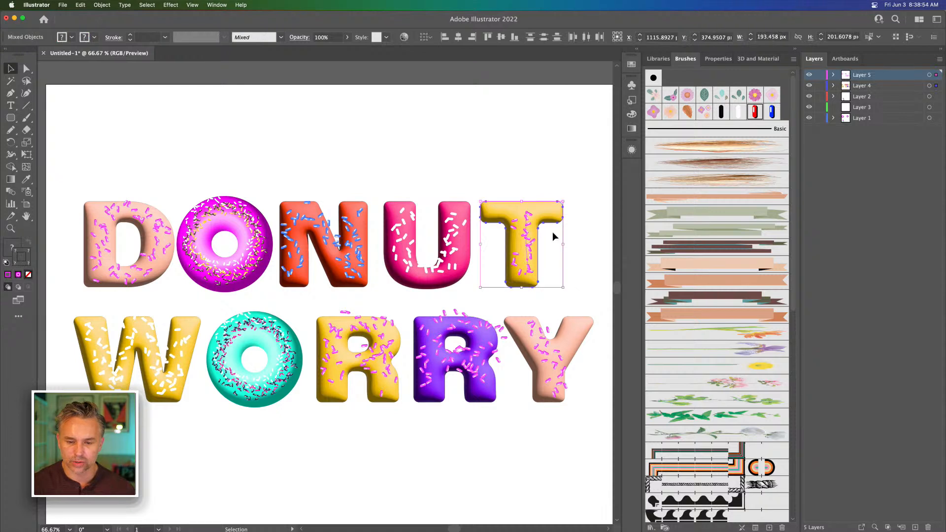
pyautogui.moveTo(505, 205); pyautogui.dragTo(499, 205)
pyautogui.moveTo(382, 183)
pyautogui.mouseDown()
pyautogui.moveTo(545, 280)
pyautogui.moveTo(546, 293)
pyautogui.mouseUp()
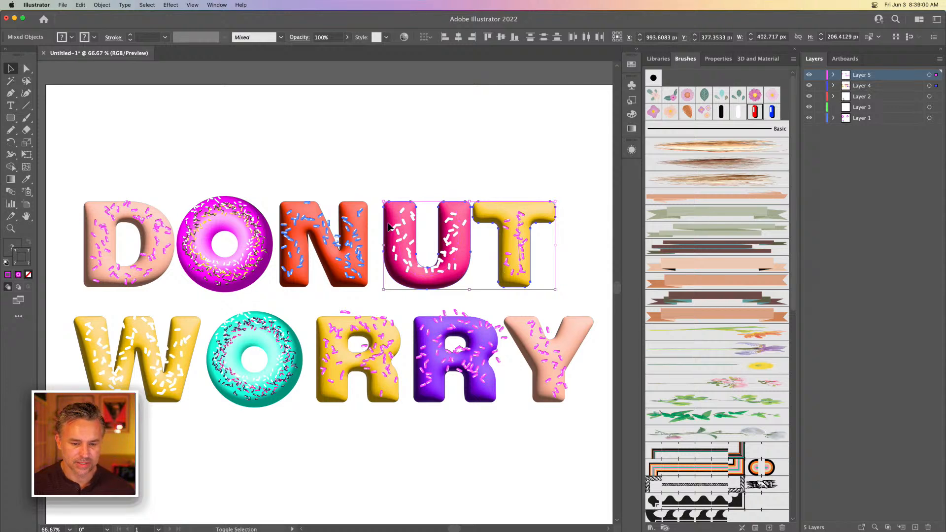
pyautogui.hotkey('shift', 'Left')
pyautogui.hotkey('shift', 'Left')
pyautogui.hotkey('shift', 'Left')
pyautogui.hotkey('shift', 'Left')
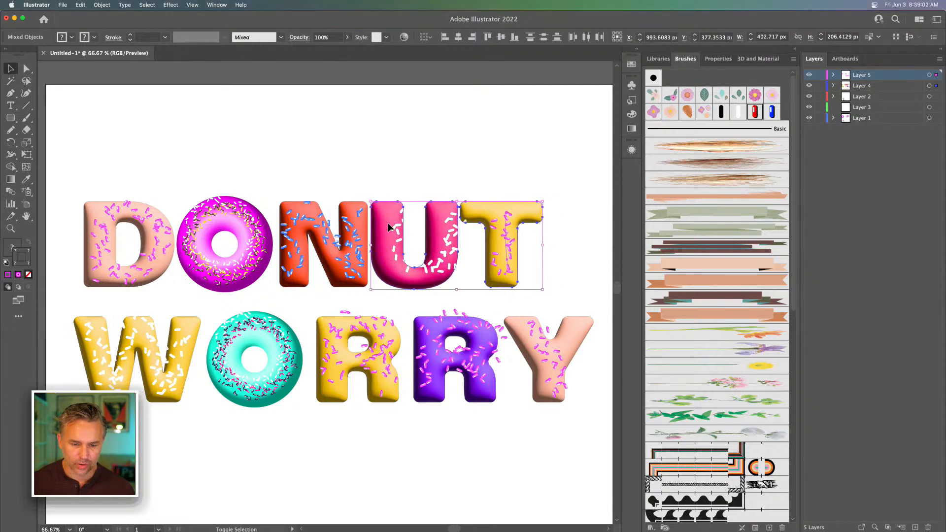
pyautogui.hotkey('shift', 'Left')
pyautogui.hotkey('shift', 'Right')
pyautogui.hotkey('shift', 'Right')
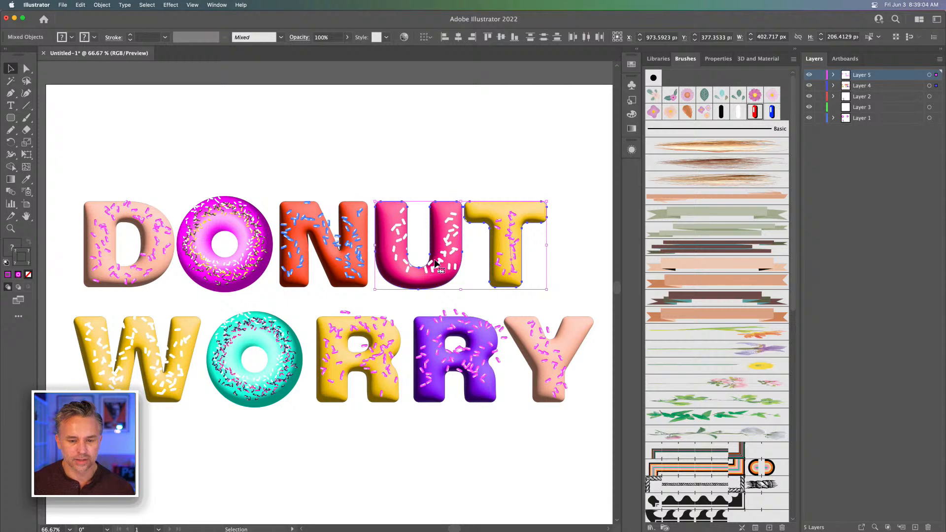
# Move the white sprinkle path on the U 20 px left to center it on the letter
pyautogui.click(435, 264)
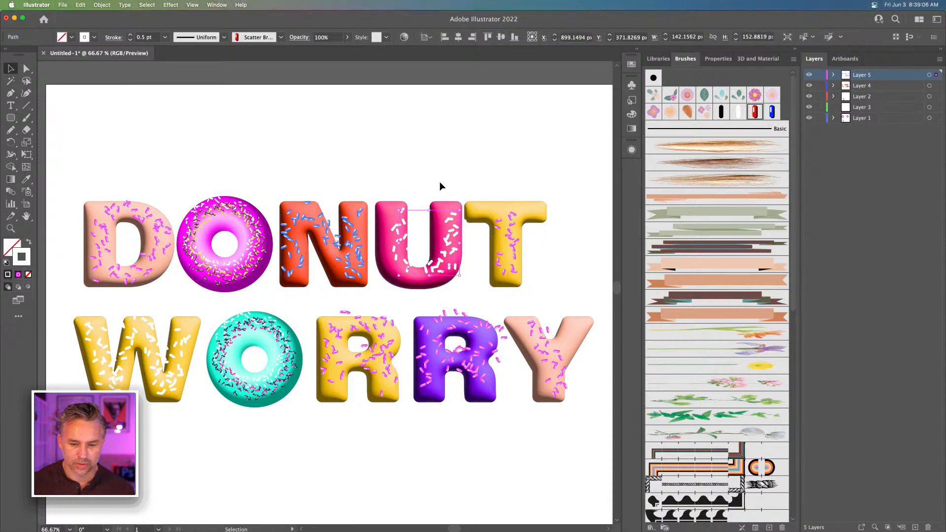
pyautogui.hotkey('shift', 'Left')
pyautogui.hotkey('shift', 'Left')
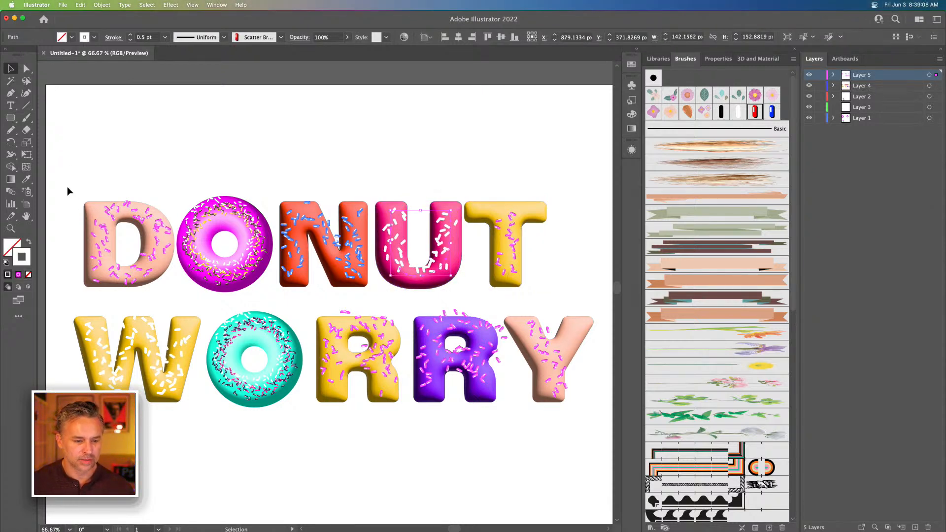
# Move the D and its sprinkles 20 px right against the magenta donut O
pyautogui.moveTo(71, 168); pyautogui.dragTo(172, 291)
pyautogui.hotkey('shift', 'Right')
pyautogui.hotkey('shift', 'Right')
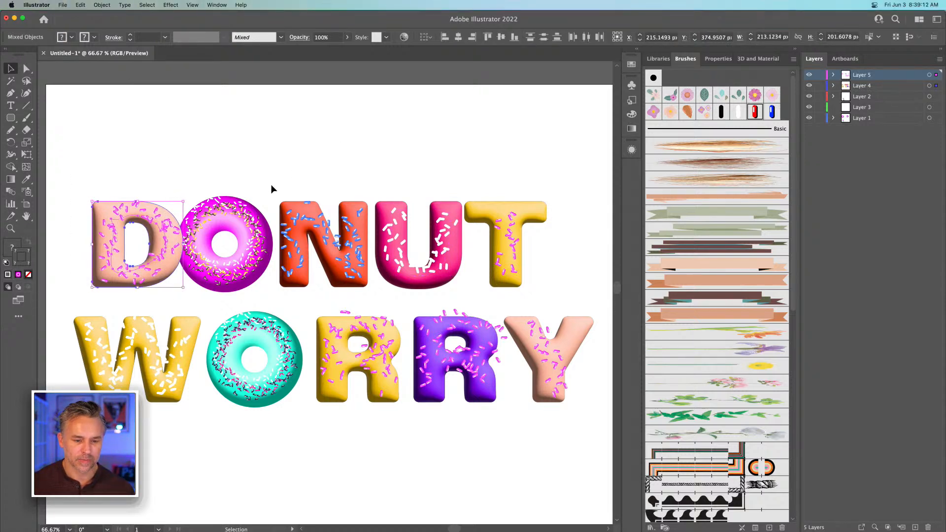
# Move the N, U and T with their sprinkles 20 px left against the magenta donut O
pyautogui.moveTo(271, 189); pyautogui.dragTo(567, 298)
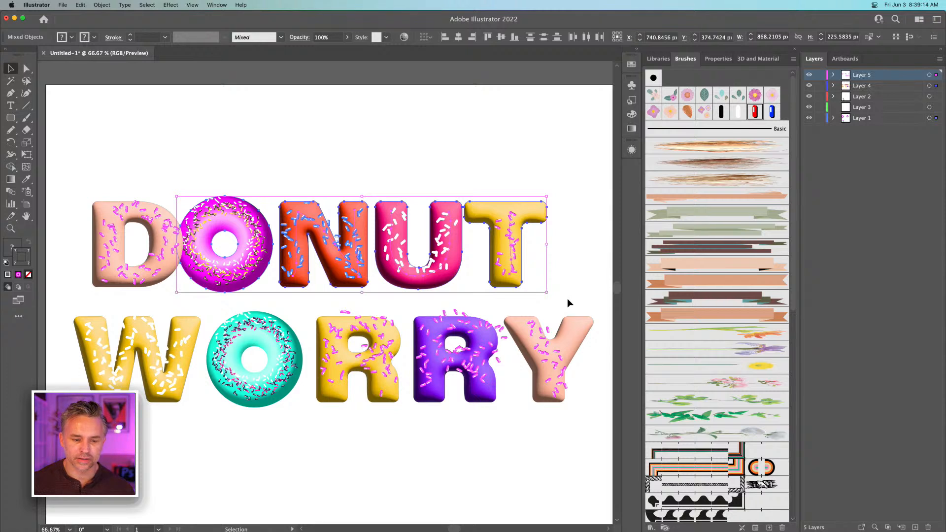
pyautogui.moveTo(572, 177); pyautogui.dragTo(279, 296)
pyautogui.hotkey('shift', 'Left')
pyautogui.hotkey('shift', 'Left')
pyautogui.hotkey('shift', 'Left')
pyautogui.hotkey('shift', 'Right')
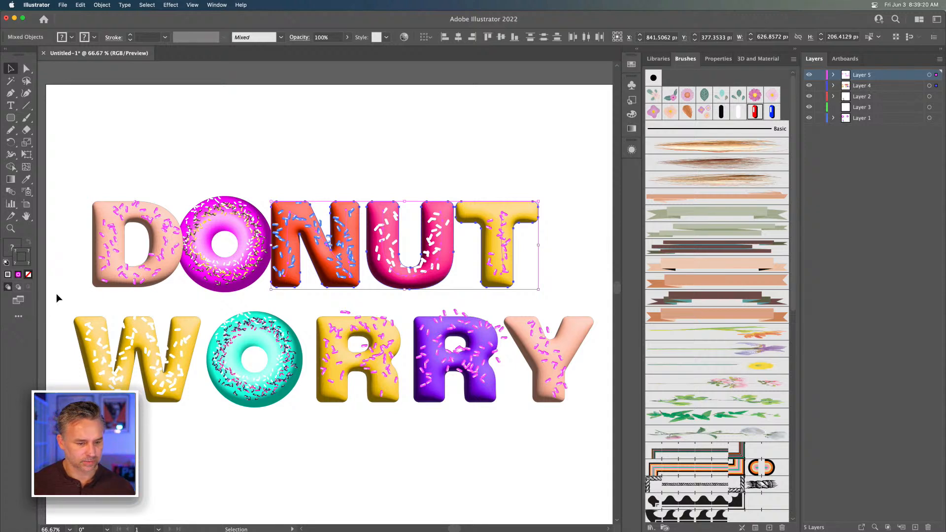
# Move the W and its sprinkles 50 px right against the teal donut O
pyautogui.moveTo(57, 295); pyautogui.dragTo(199, 417)
pyautogui.hotkey('shift', 'Right')
pyautogui.hotkey('shift', 'Right')
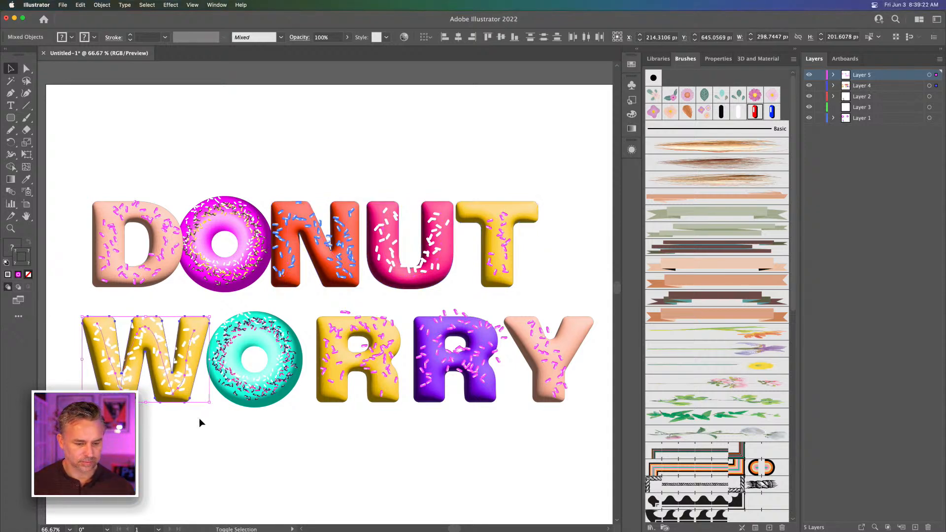
pyautogui.hotkey('shift', 'Right')
pyautogui.hotkey('shift', 'Right')
pyautogui.hotkey('shift', 'Right')
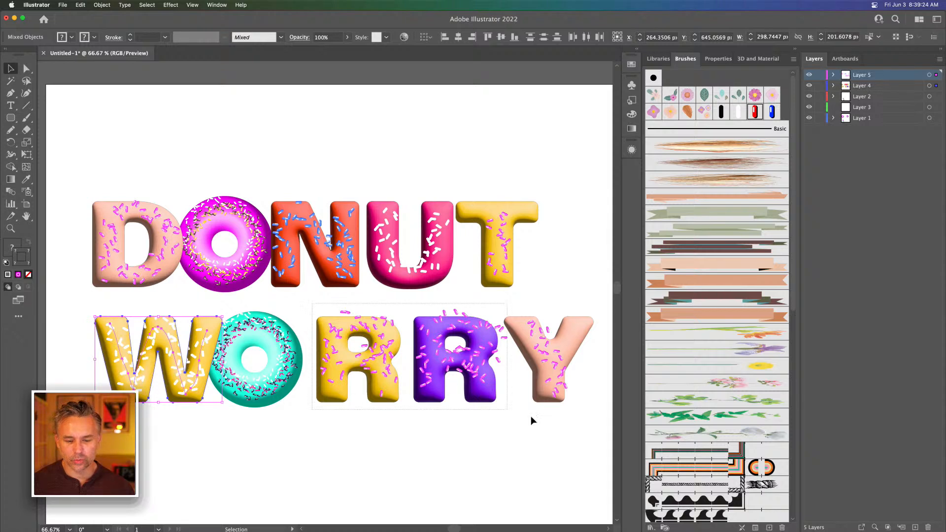
# Move both Rs and the Y of WORRY left together against the teal donut O
pyautogui.moveTo(530, 415)
pyautogui.mouseDown()
pyautogui.moveTo(543, 433)
pyautogui.moveTo(527, 424)
pyautogui.mouseUp()
pyautogui.hotkey('shift', 'Left')
pyautogui.hotkey('shift', 'Left')
pyautogui.hotkey('shift', 'Left')
pyautogui.hotkey('shift', 'Left')
pyautogui.hotkey('shift', 'Left')
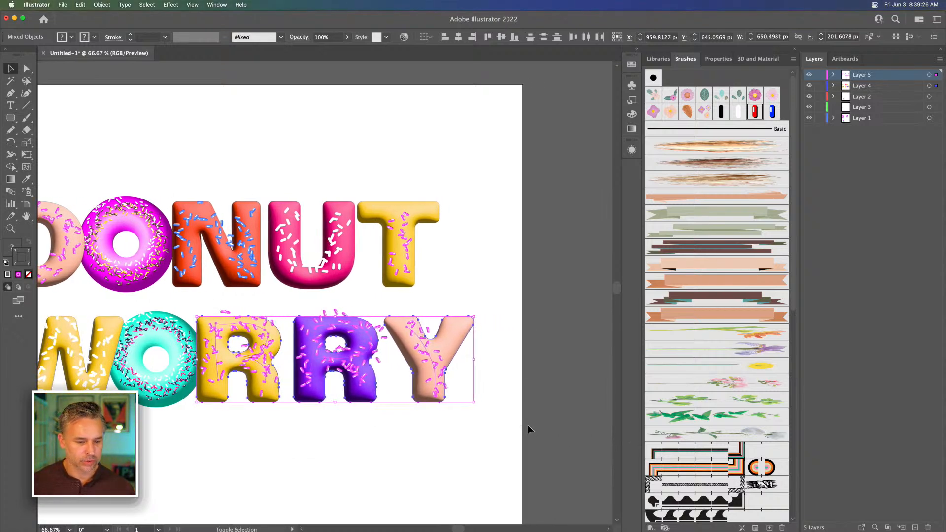
# Move the purple R and the Y left together to close the gap beside the yellow R
pyautogui.click(382, 436)
pyautogui.moveTo(530, 442); pyautogui.dragTo(297, 311)
pyautogui.hotkey('shift', 'Left')
pyautogui.hotkey('shift', 'Left')
pyautogui.hotkey('shift', 'Left')
pyautogui.hotkey('shift', 'Left')
pyautogui.hotkey('shift', 'Left')
pyautogui.hotkey('shift', 'Left')
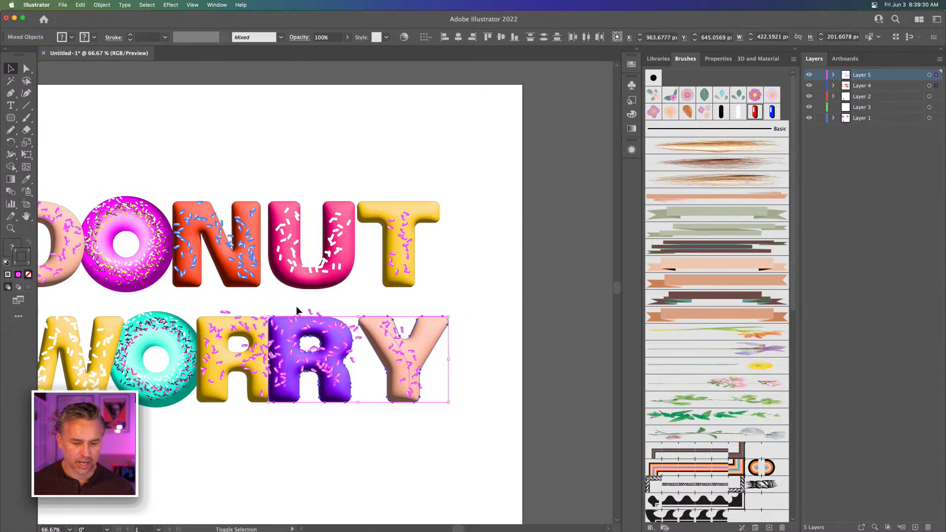
pyautogui.hotkey('shift', 'Right')
pyautogui.hotkey('shift', 'Right')
pyautogui.hotkey('shift', 'Right')
# Move the Y and its sprinkles left against the purple R
pyautogui.click(521, 416)
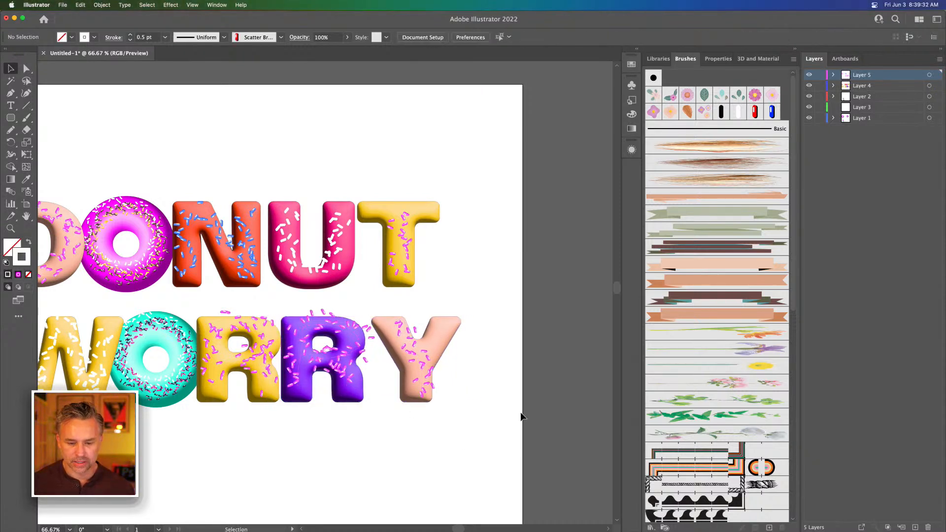
pyautogui.moveTo(521, 416); pyautogui.dragTo(379, 311)
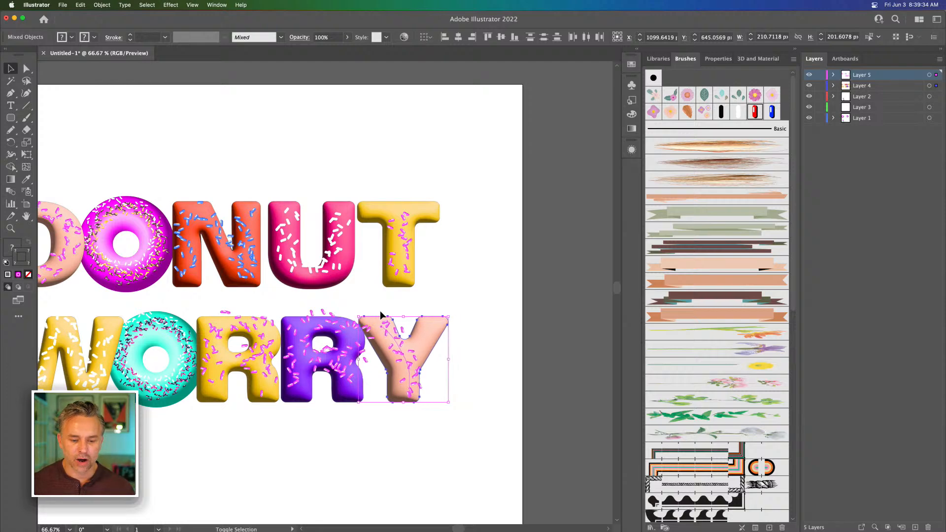
pyautogui.hotkey('shift', 'Left')
pyautogui.hscroll(-6, 379, 310)
pyautogui.scroll(-1, 380, 311)
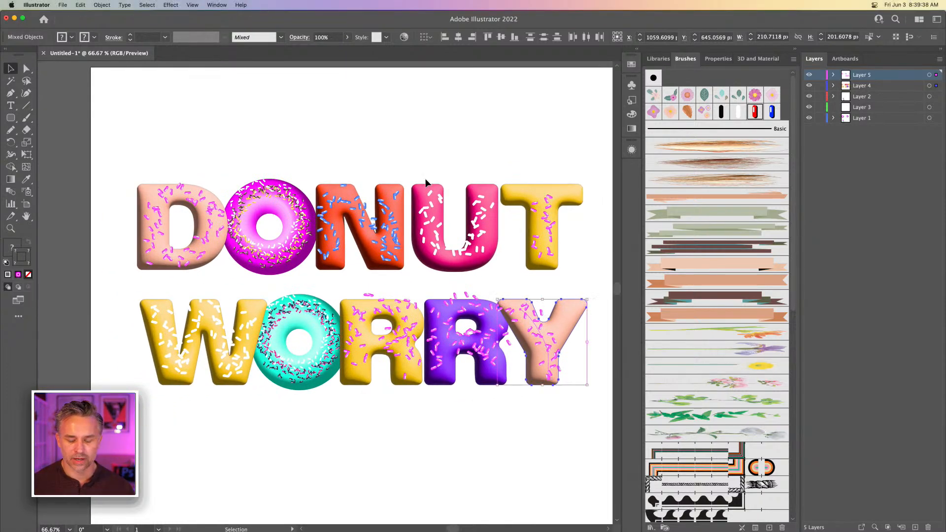
pyautogui.click(505, 156)
pyautogui.moveTo(585, 262); pyautogui.dragTo(592, 288)
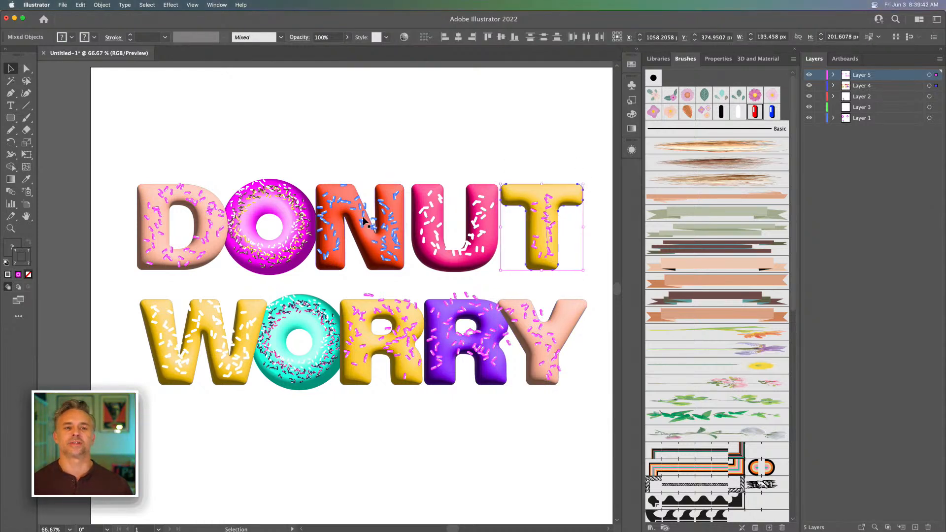
pyautogui.click(259, 202)
pyautogui.click(255, 162)
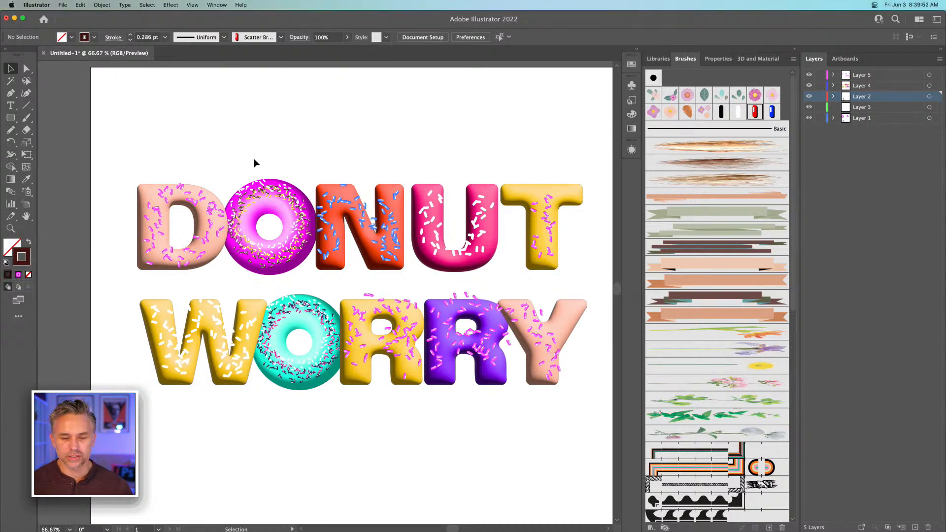
# Tilt the D slightly clockwise and the N slightly counterclockwise, each together with its sprinkles
pyautogui.moveTo(115, 157); pyautogui.dragTo(208, 265)
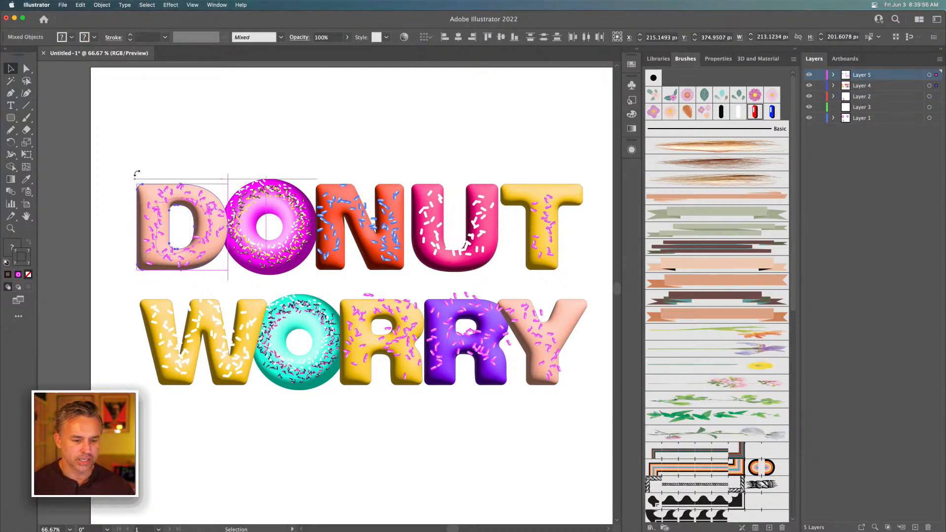
pyautogui.moveTo(134, 182); pyautogui.dragTo(148, 166)
pyautogui.moveTo(320, 158); pyautogui.dragTo(392, 246)
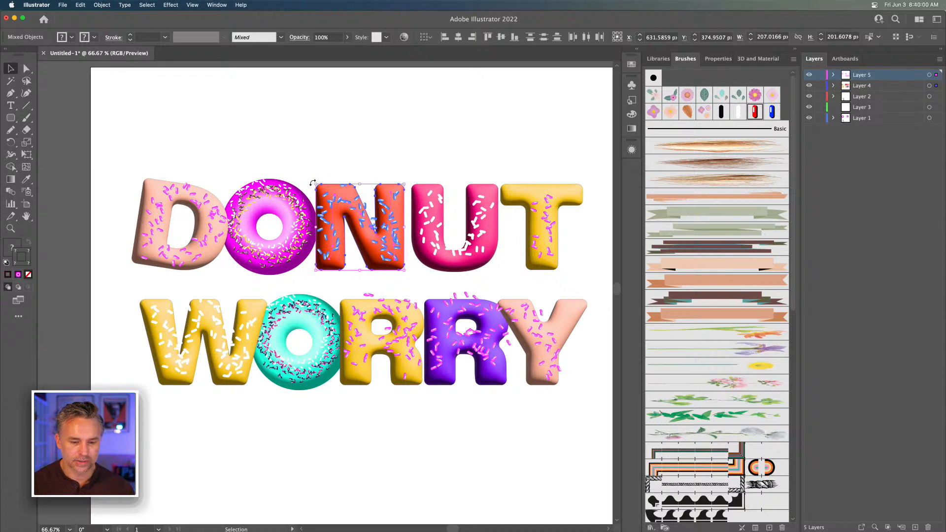
pyautogui.moveTo(312, 182); pyautogui.dragTo(341, 205)
pyautogui.click(517, 156)
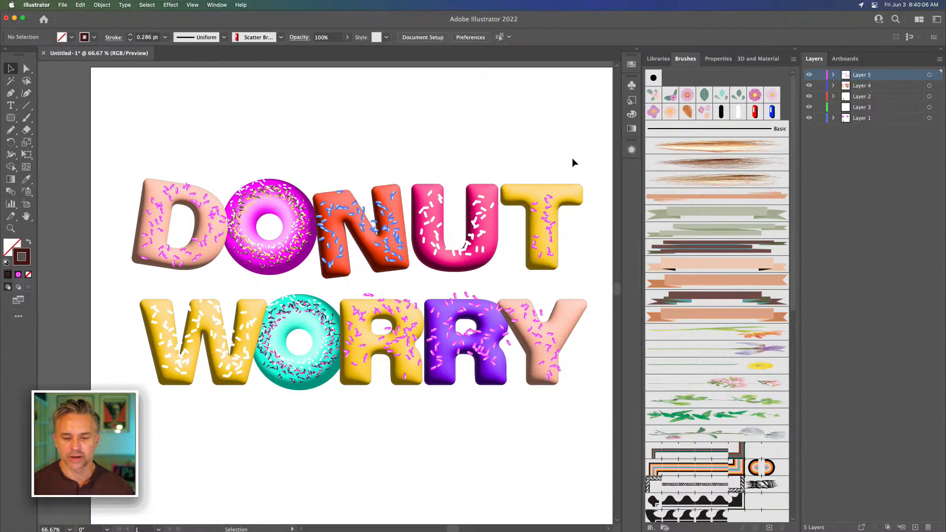
# Rotate the U and T slightly clockwise together, and tilt the T alone slightly counterclockwise
pyautogui.moveTo(586, 166); pyautogui.dragTo(407, 277)
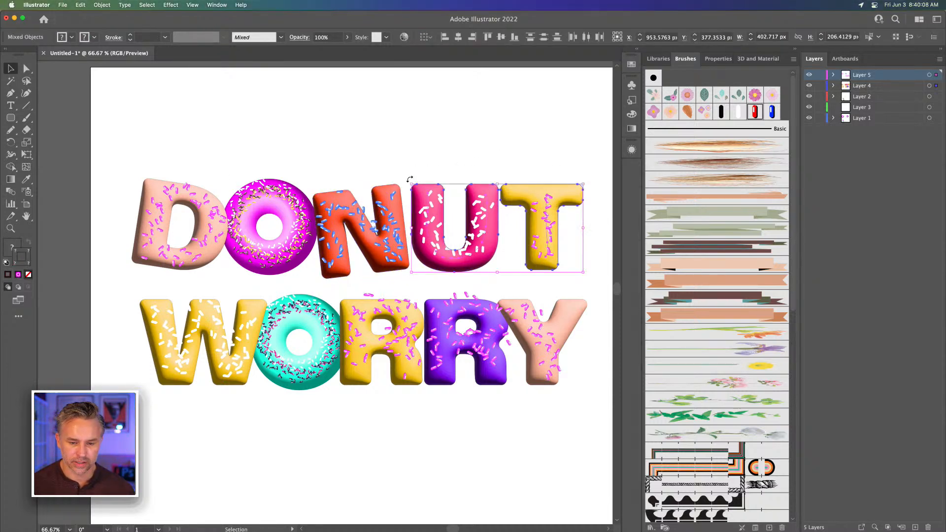
pyautogui.moveTo(416, 241); pyautogui.dragTo(415, 244)
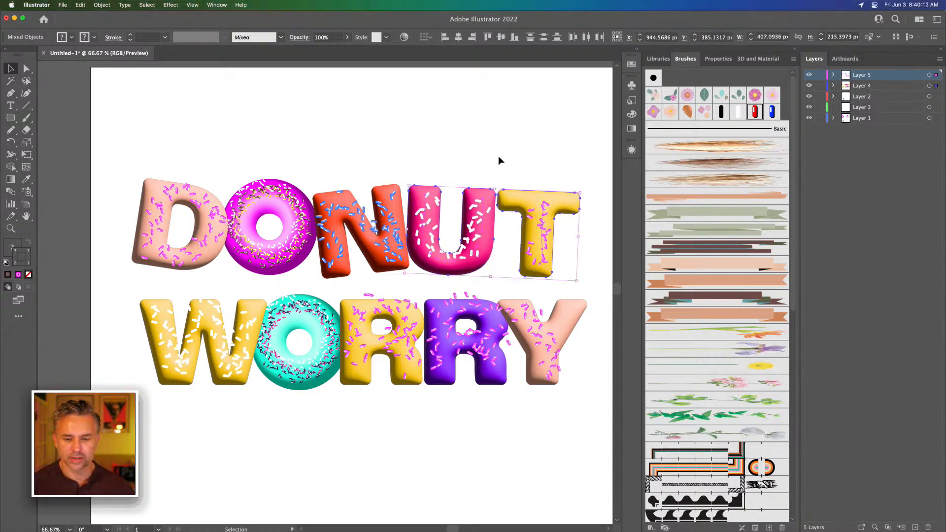
pyautogui.moveTo(504, 153); pyautogui.dragTo(567, 271)
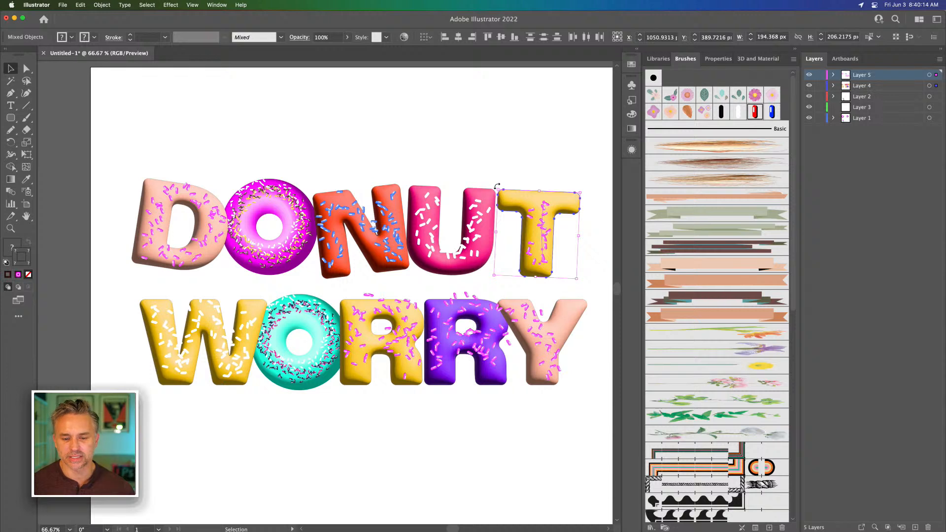
pyautogui.moveTo(497, 186); pyautogui.dragTo(495, 197)
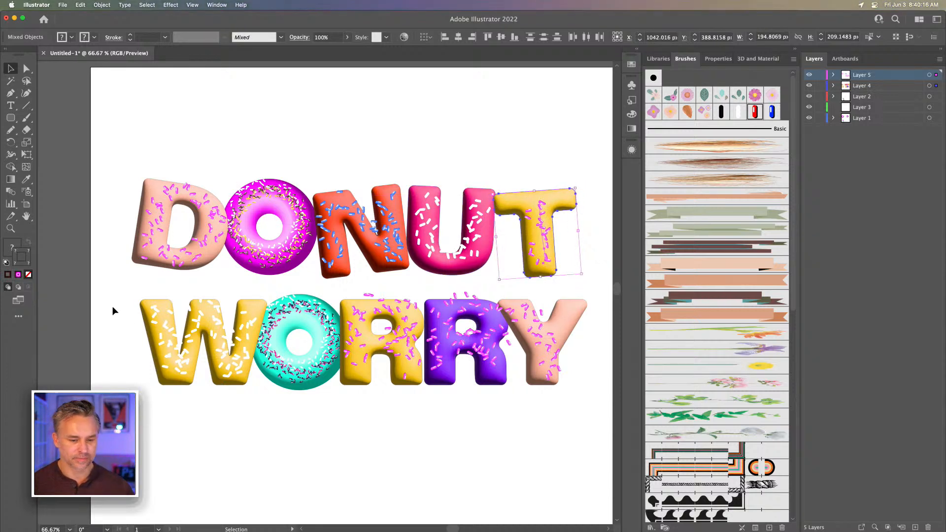
# Tilt the W of WORRY and its white sprinkles slightly counterclockwise
pyautogui.click(109, 291)
pyautogui.moveTo(234, 404); pyautogui.dragTo(234, 404)
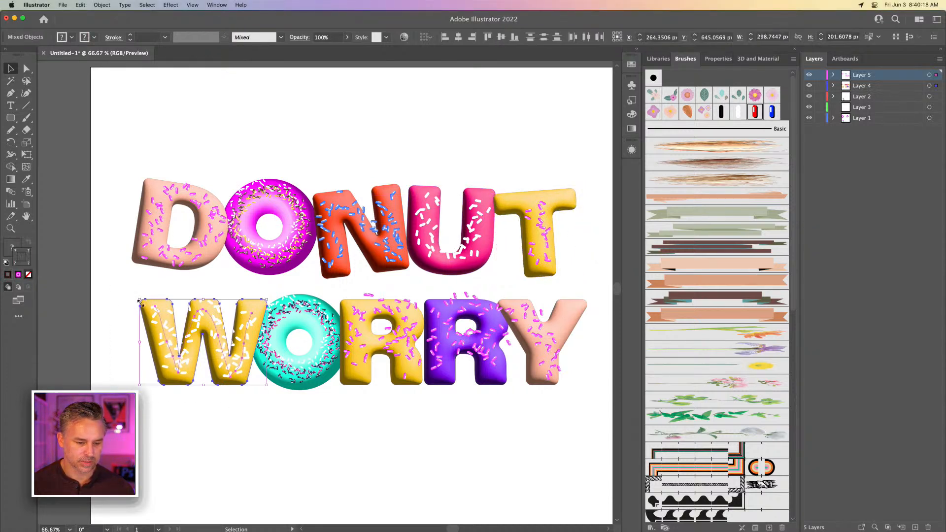
pyautogui.moveTo(138, 296); pyautogui.dragTo(134, 307)
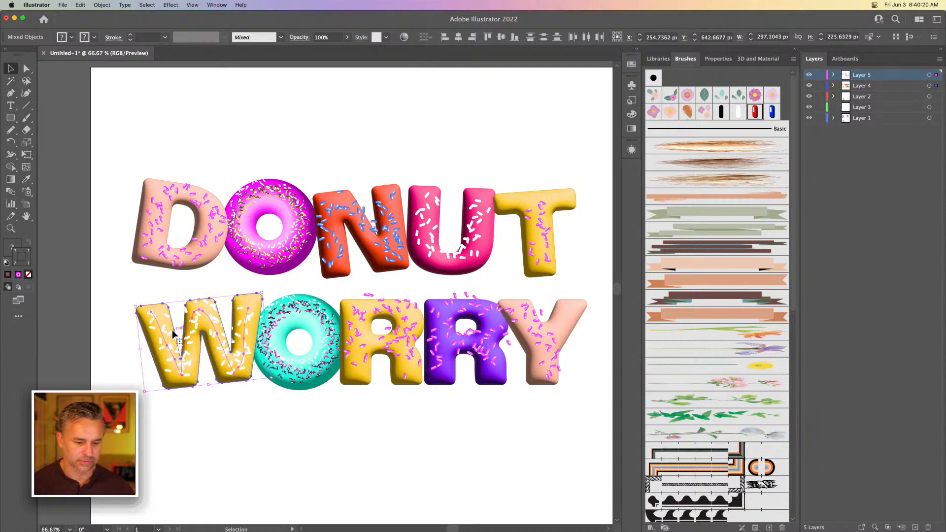
pyautogui.click(272, 407)
# Set the stroke of the dark sprinkle ring on the teal donut O to 0.5 pt
pyautogui.click(296, 310)
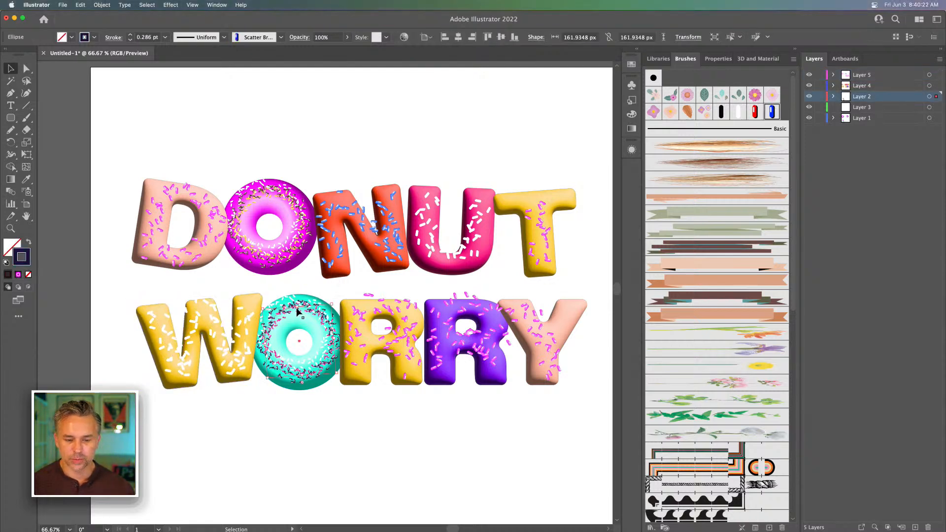
pyautogui.click(130, 36)
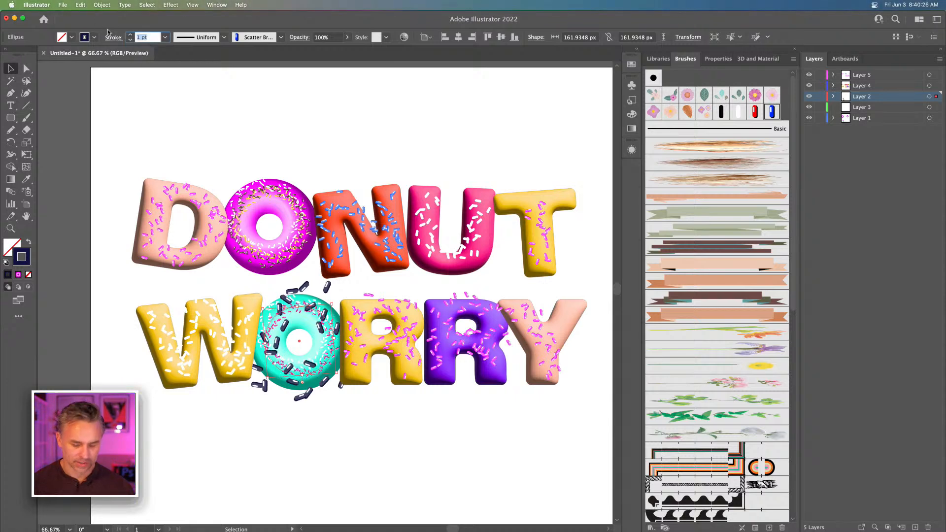
pyautogui.write('0.5')
pyautogui.press('Return')
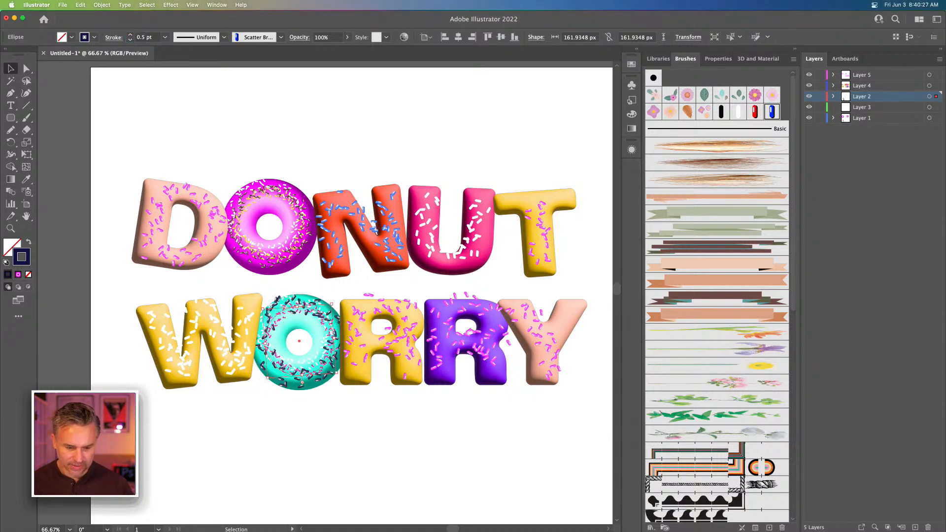
pyautogui.click(329, 422)
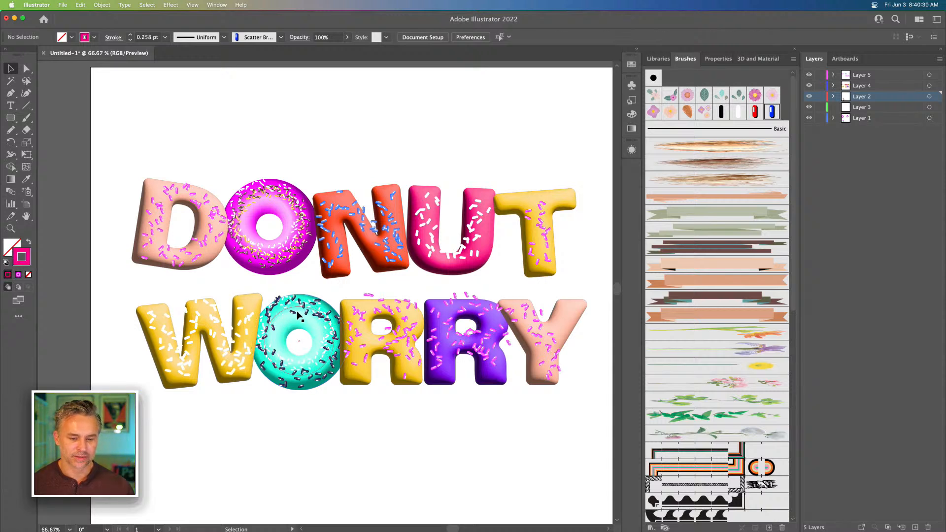
# Raise the yellow R with its sprinkles, tilt it slightly clockwise, and reposition it between the teal O and purple R
pyautogui.click(378, 383)
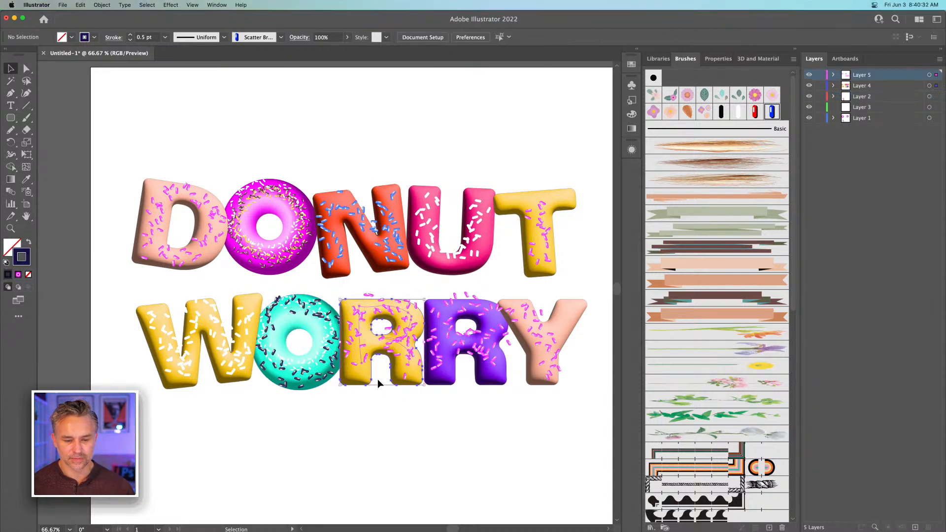
pyautogui.moveTo(361, 323); pyautogui.dragTo(363, 310)
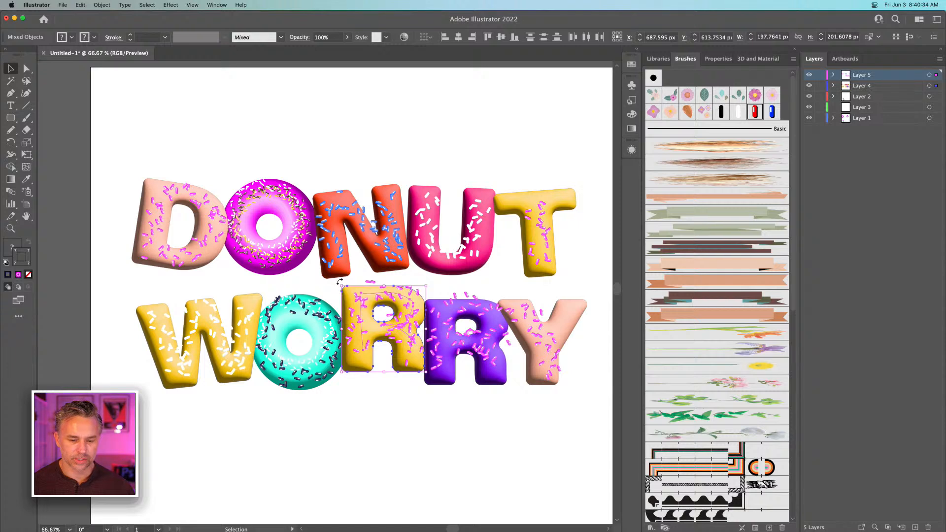
pyautogui.moveTo(340, 281)
pyautogui.mouseDown()
pyautogui.moveTo(339, 291)
pyautogui.moveTo(346, 275)
pyautogui.mouseUp()
pyautogui.moveTo(360, 308); pyautogui.dragTo(366, 306)
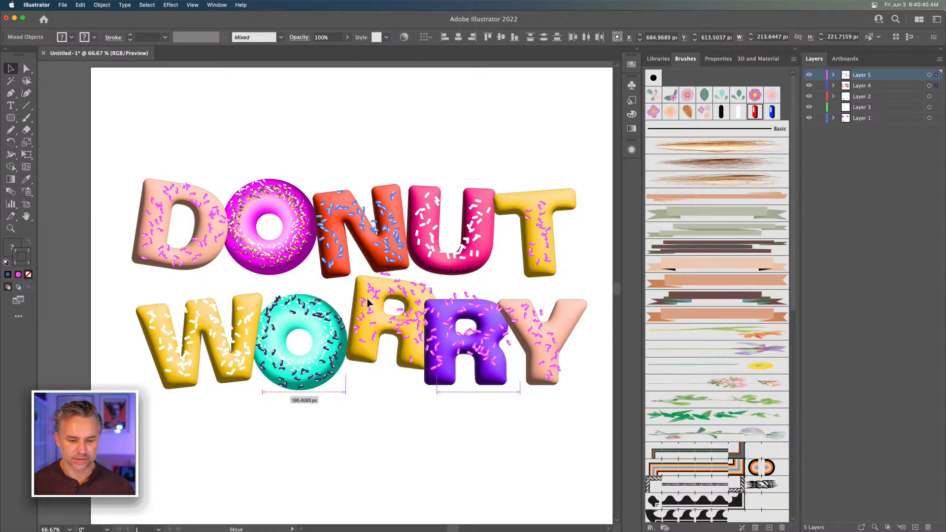
# Tilt the purple R with its sprinkles slightly clockwise, then raise the Y with its sprinkles and tilt it slightly counterclockwise
pyautogui.click(450, 314)
pyautogui.moveTo(450, 313); pyautogui.dragTo(438, 295)
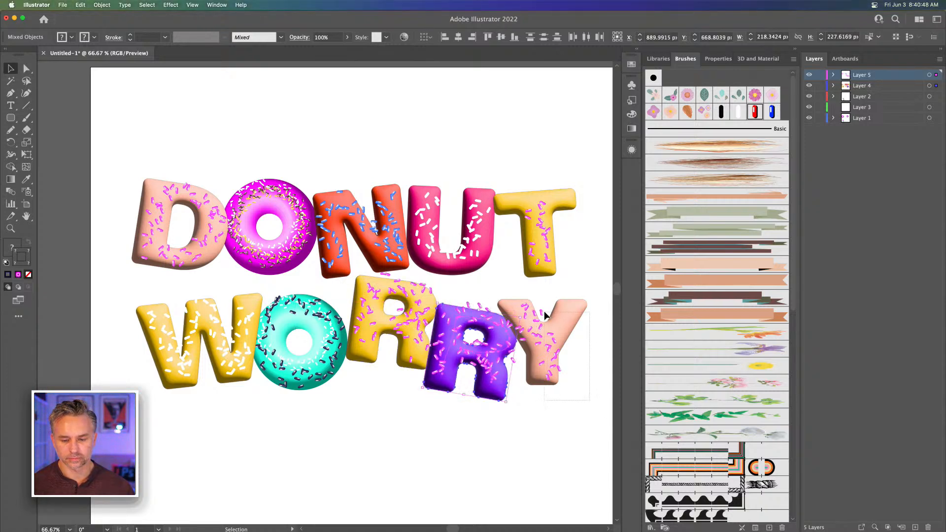
pyautogui.click(545, 315)
pyautogui.moveTo(508, 308)
pyautogui.mouseDown()
pyautogui.moveTo(511, 293)
pyautogui.moveTo(494, 285)
pyautogui.moveTo(508, 297)
pyautogui.mouseUp()
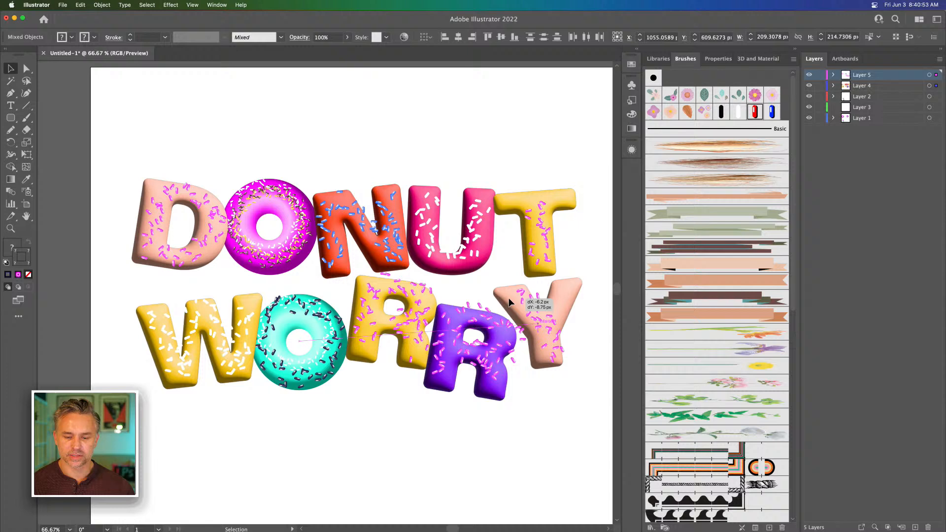
# Deselect the artwork and save the document to Creative Cloud as DONUTWORRY
pyautogui.click(327, 84)
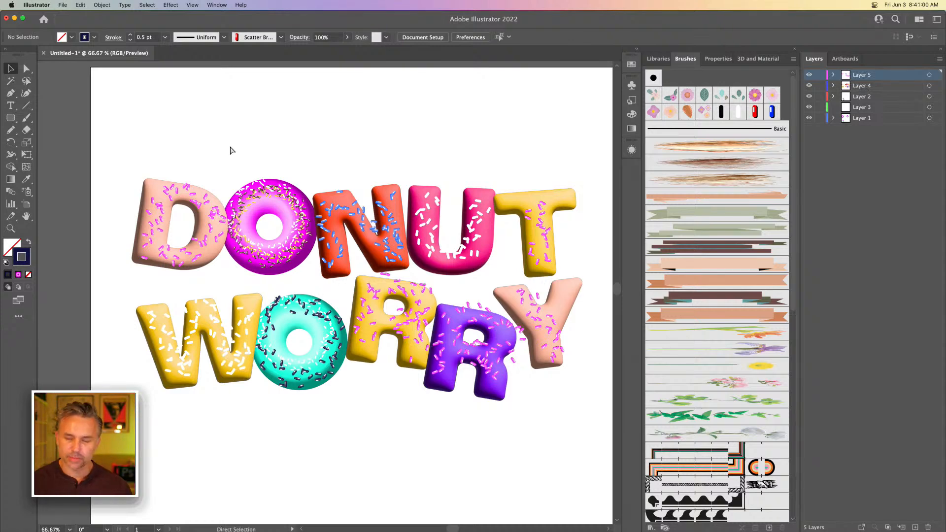
pyautogui.press('super+s')
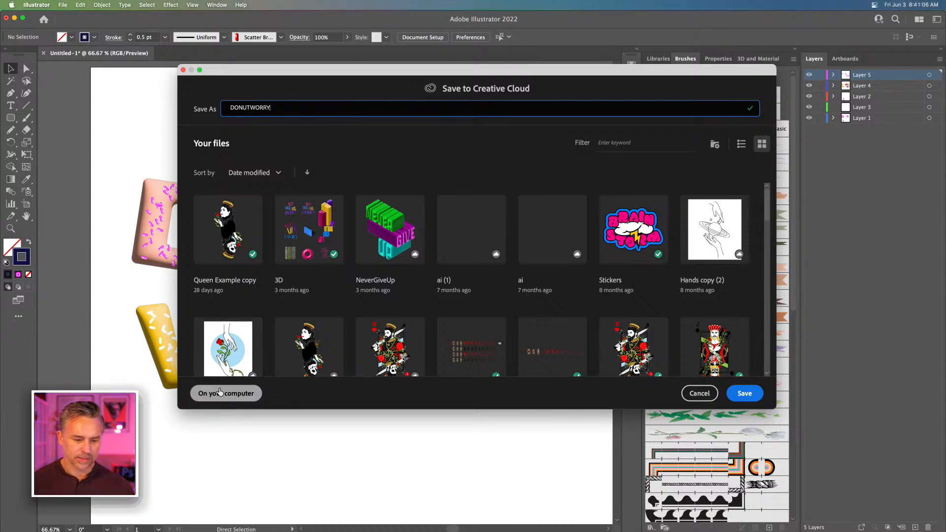
pyautogui.click(744, 393)
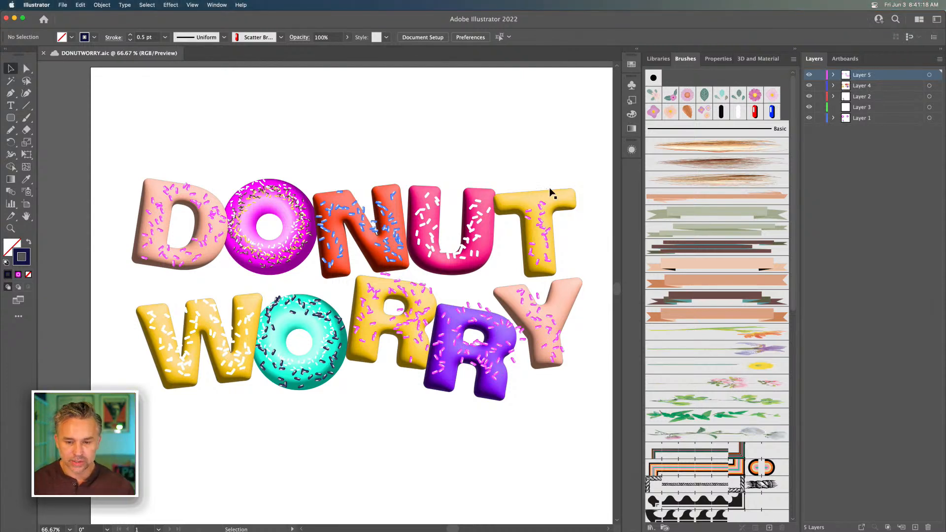
# Try turning on the 3D lighting shadows for the yellow T of DONUT, and undo it
pyautogui.click(505, 205)
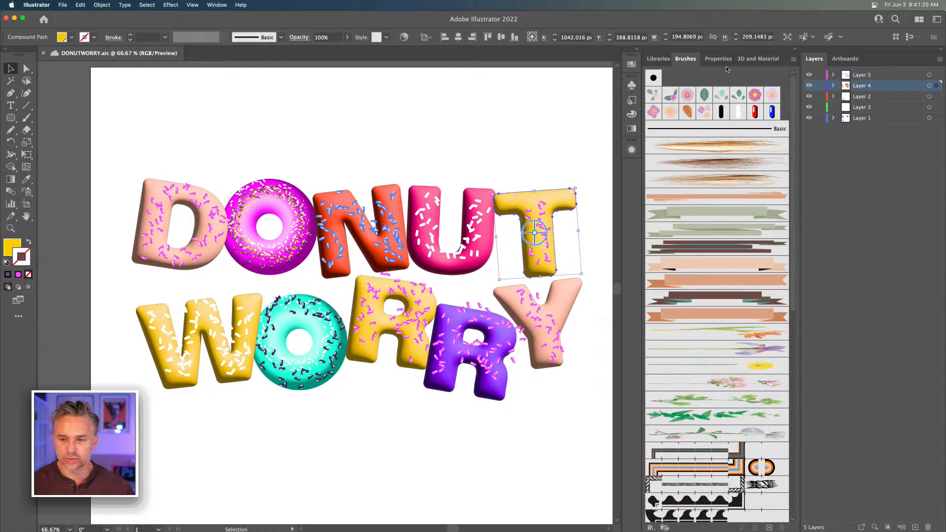
pyautogui.click(752, 61)
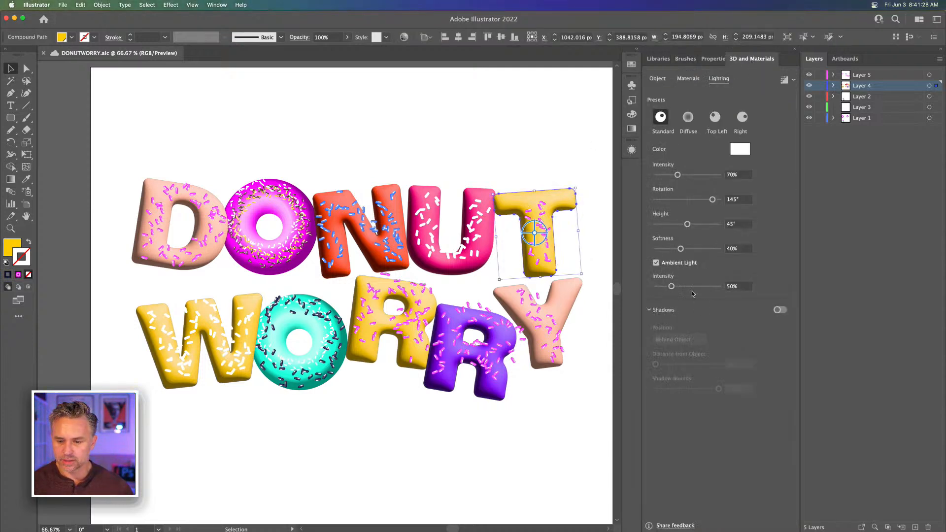
pyautogui.click(778, 310)
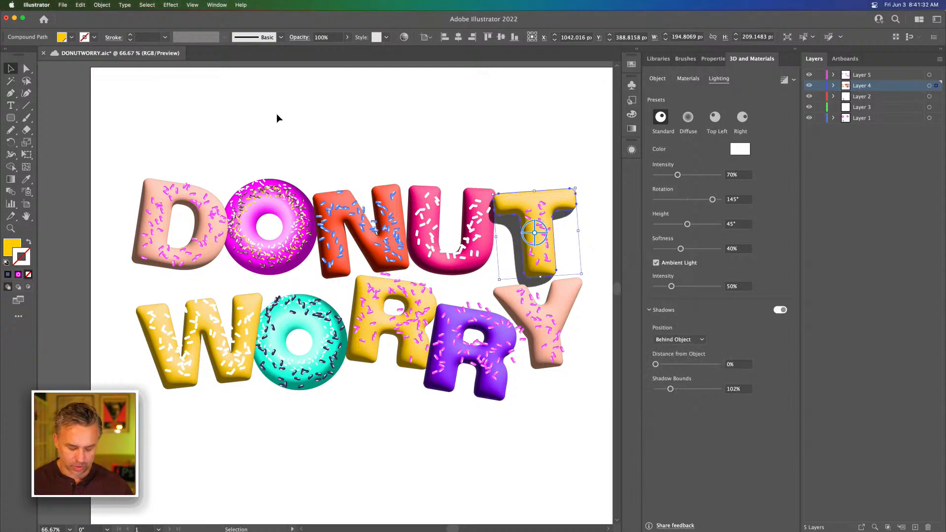
pyautogui.press('super+z')
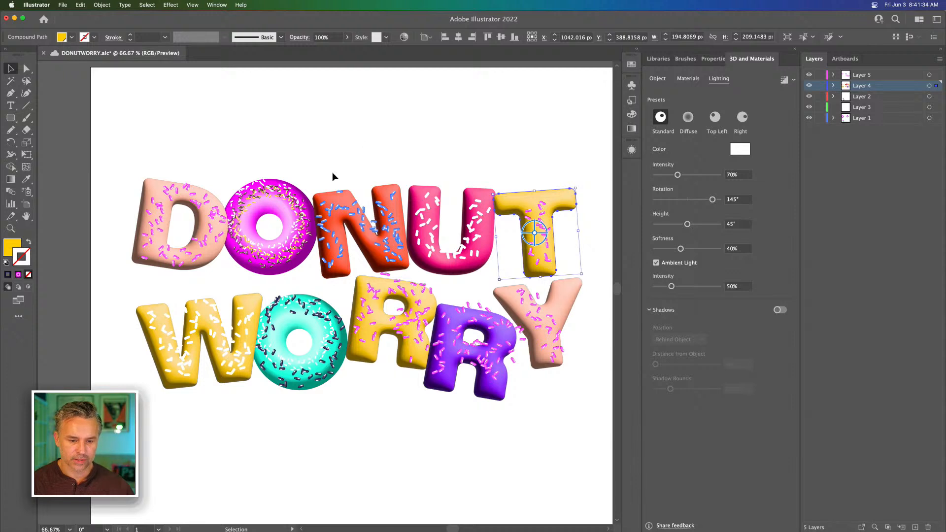
# Hide every layer except Layer 4, leaving only the inflated letters without donuts or sprinkles
pyautogui.moveTo(375, 167); pyautogui.dragTo(483, 98)
pyautogui.moveTo(807, 77); pyautogui.dragTo(809, 118)
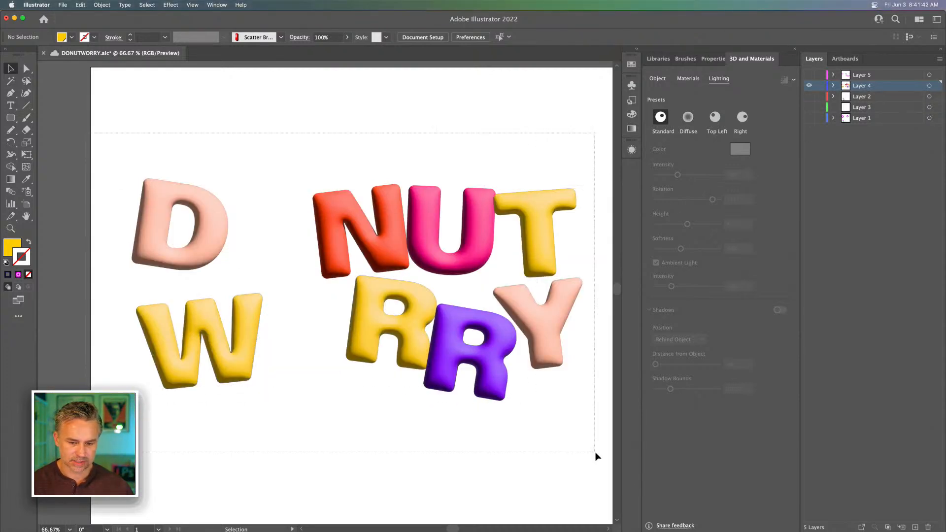
pyautogui.press('super+a')
pyautogui.click(375, 153)
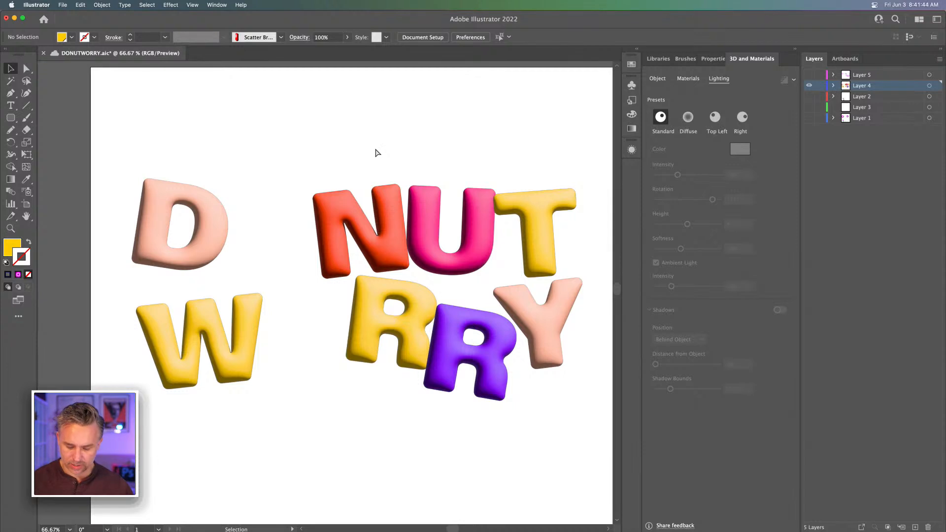
pyautogui.press('super+minus')
pyautogui.press('super+minus')
pyautogui.press('super+plus')
pyautogui.press('super+plus')
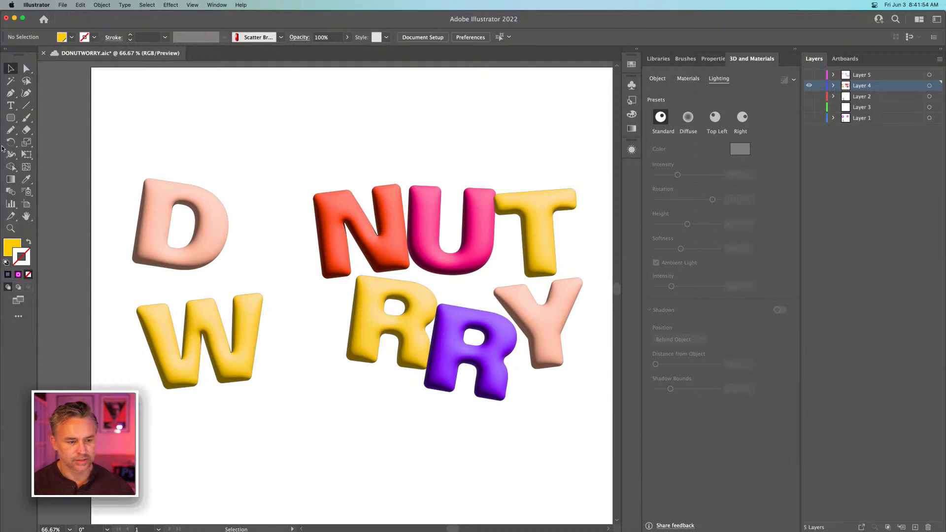
# Draw a yellow circle about 249 px wide above the gap between D and N, with a smaller concentric copy inside it
pyautogui.click(8, 117)
pyautogui.click(9, 118)
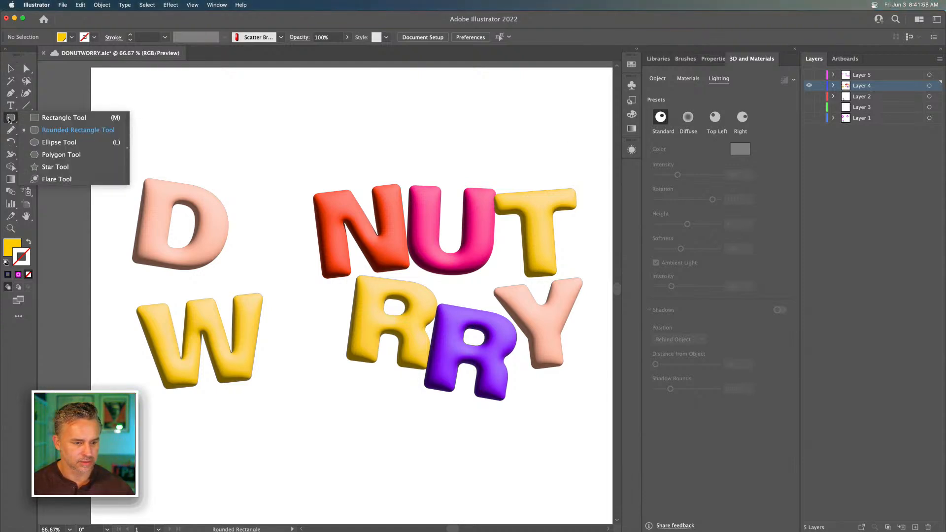
pyautogui.click(59, 142)
pyautogui.moveTo(260, 163); pyautogui.dragTo(314, 217)
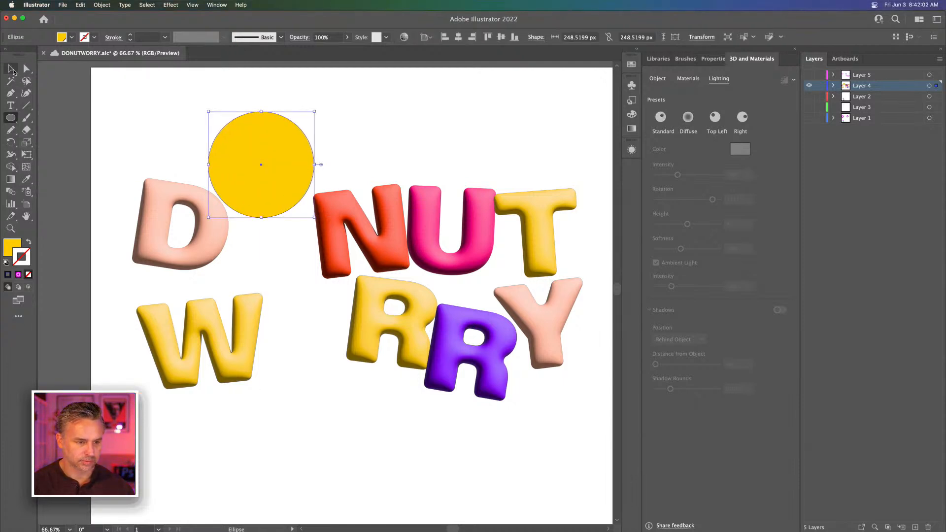
pyautogui.click(12, 70)
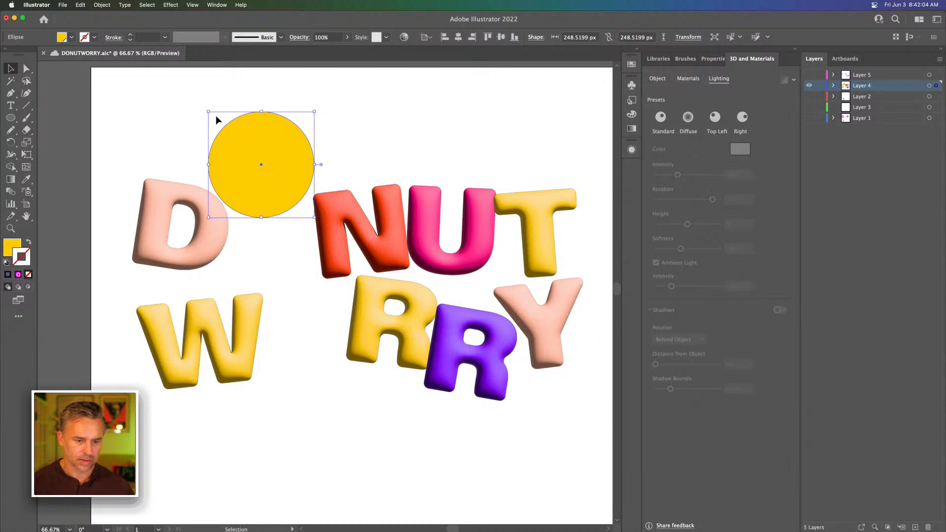
pyautogui.moveTo(208, 112); pyautogui.dragTo(231, 144)
pyautogui.keyDown('shift'); pyautogui.click(287, 159); pyautogui.keyUp('shift')
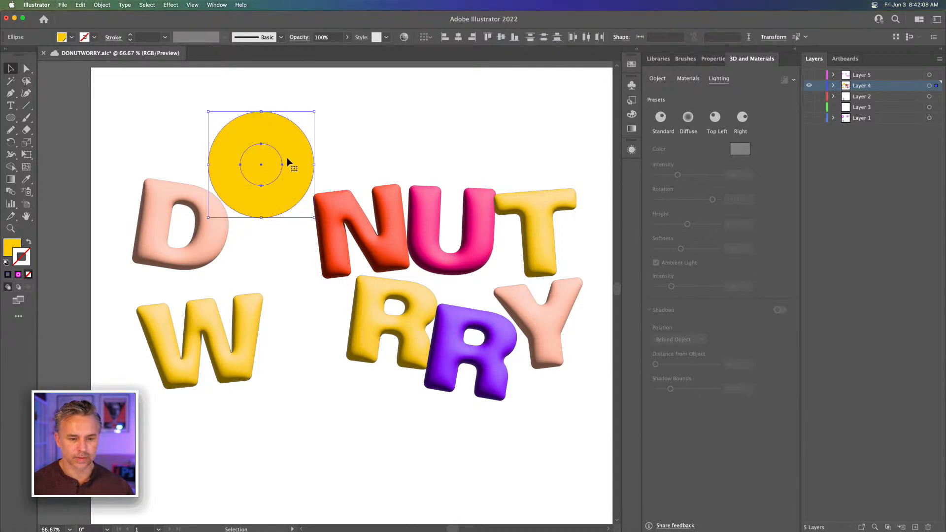
# Subtract the inner circle from the outer one, and fit the ring between the D and N at about 227 px wide
pyautogui.click(705, 58)
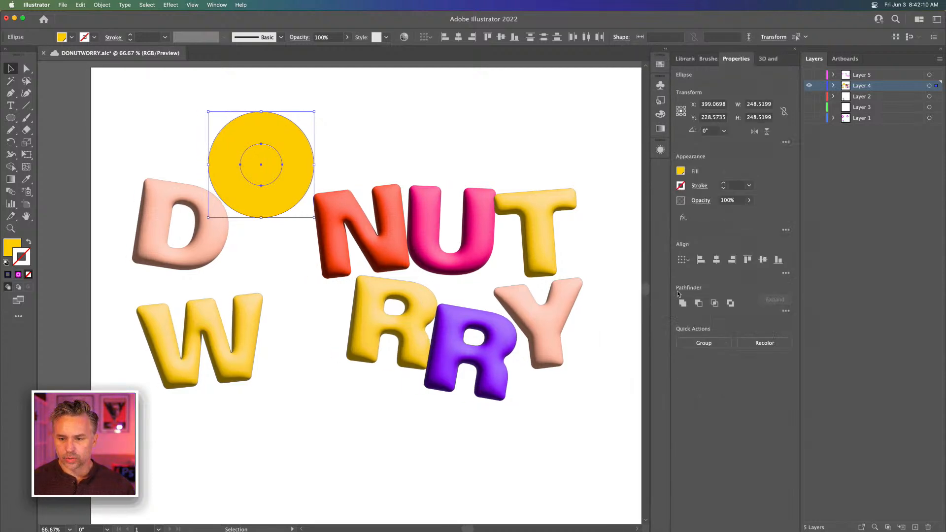
pyautogui.click(698, 303)
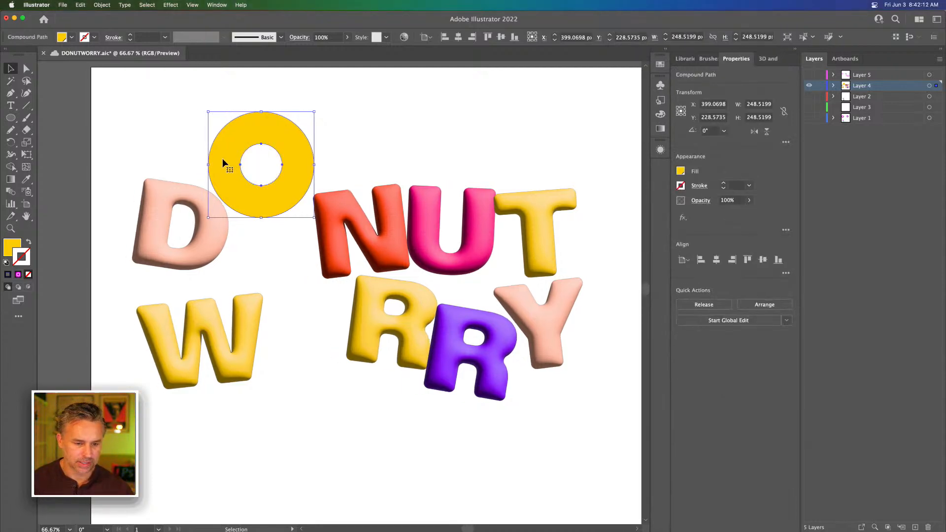
pyautogui.moveTo(223, 160); pyautogui.dragTo(230, 226)
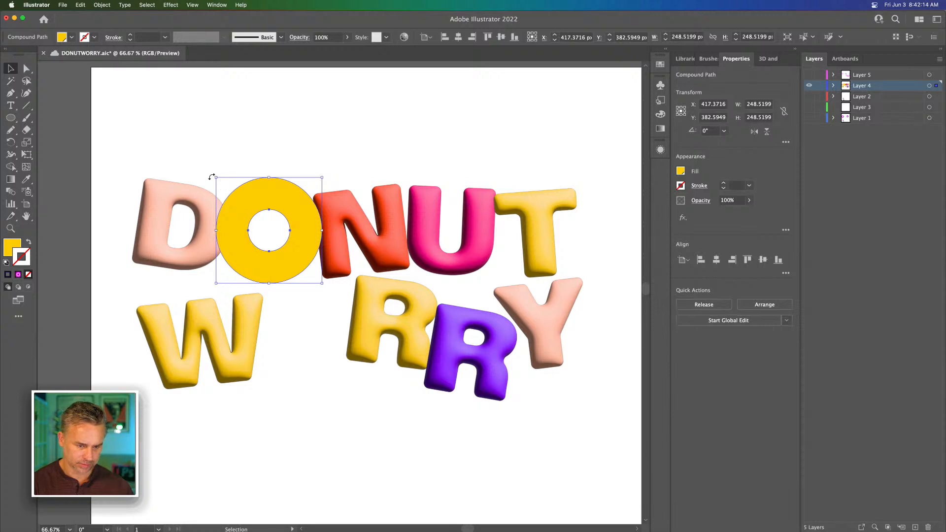
pyautogui.moveTo(215, 176); pyautogui.dragTo(245, 205)
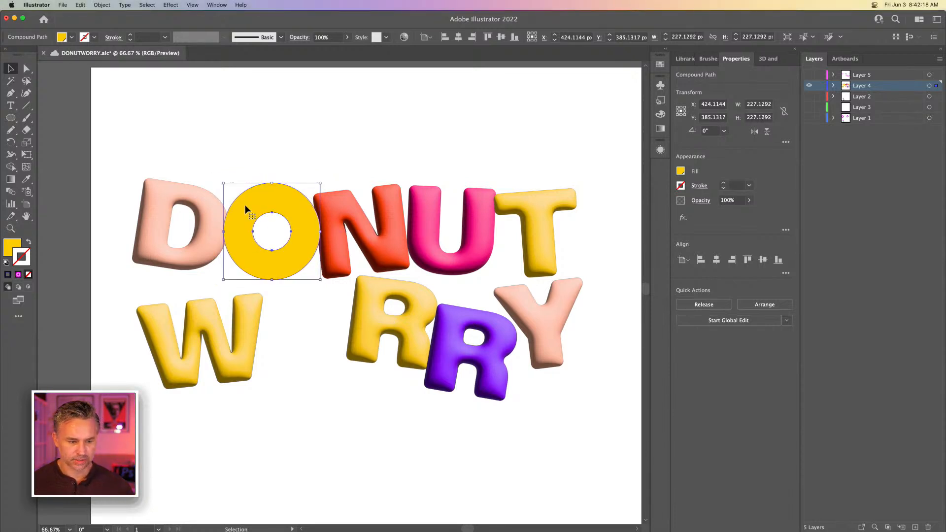
# Try copying the pink U's inflated 3D appearance onto the yellow ring with the Eyedropper, and undo it
pyautogui.press('i')
pyautogui.click(422, 219)
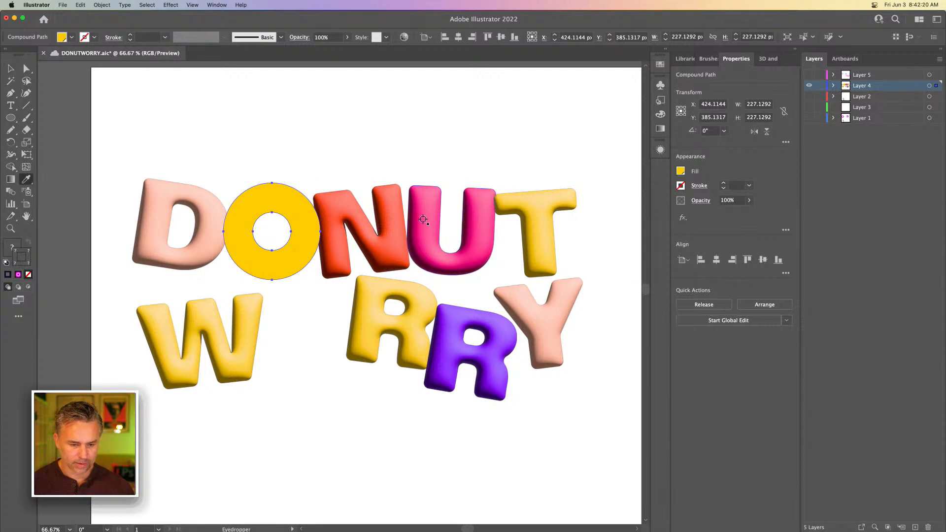
pyautogui.press('v')
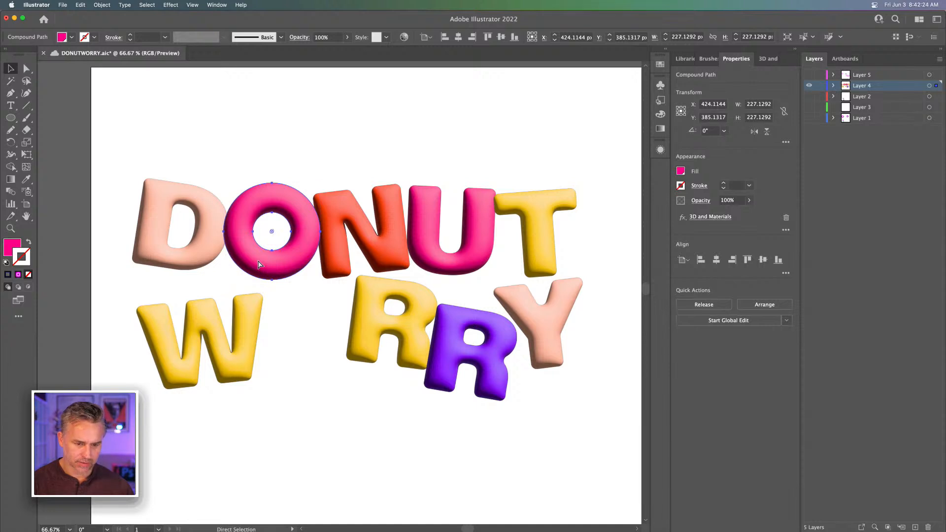
pyautogui.press('super+z')
# In outline view, shrink the ring's inner circle about its centre to about 75 px wide, and return to preview
pyautogui.press('a')
pyautogui.press('super+equal')
pyautogui.press('super+equal')
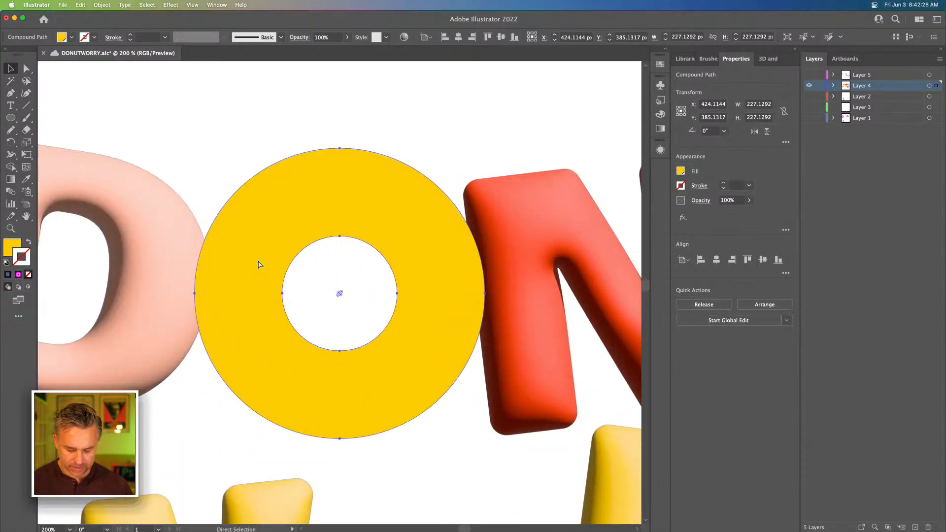
pyautogui.press('super+y')
pyautogui.press('a')
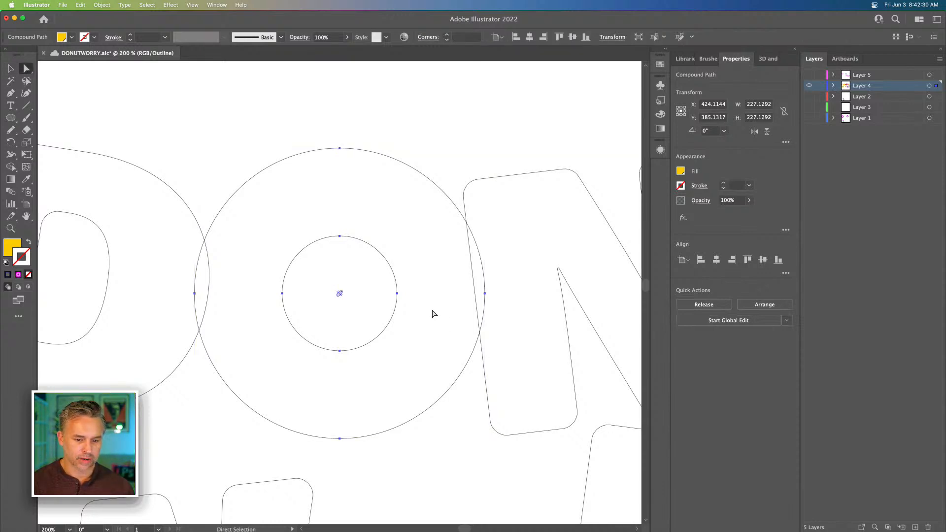
pyautogui.moveTo(255, 219); pyautogui.dragTo(409, 379)
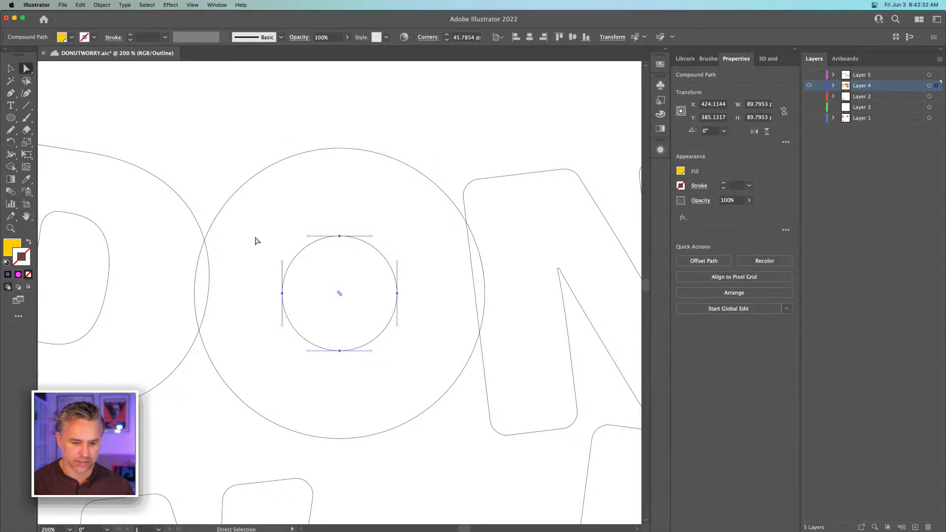
pyautogui.press('v')
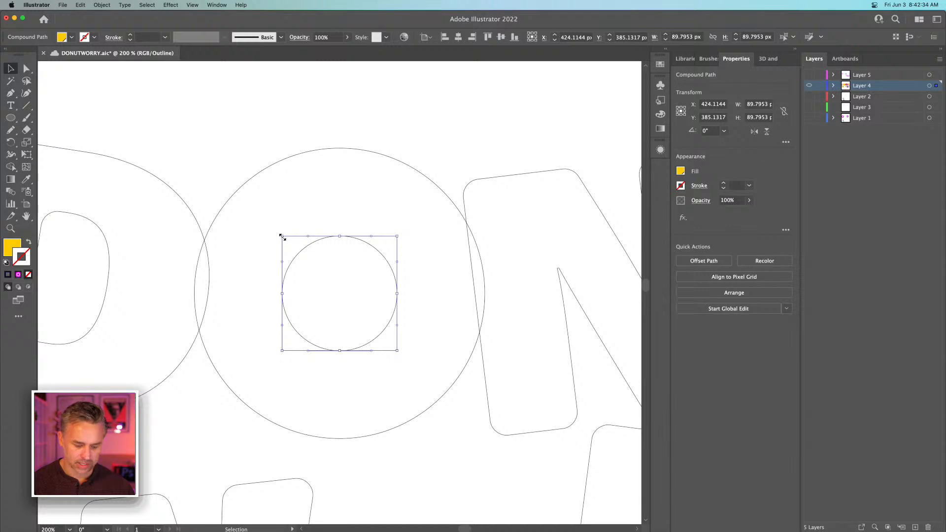
pyautogui.moveTo(282, 237); pyautogui.dragTo(291, 245)
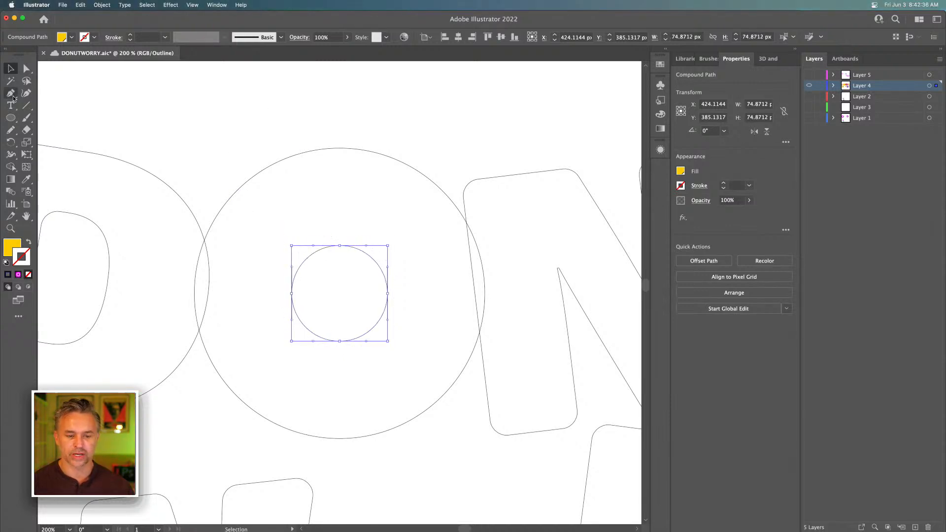
pyautogui.click(171, 103)
pyautogui.press('super+minus')
pyautogui.press('super+minus')
pyautogui.press('super+minus')
pyautogui.press('super+minus')
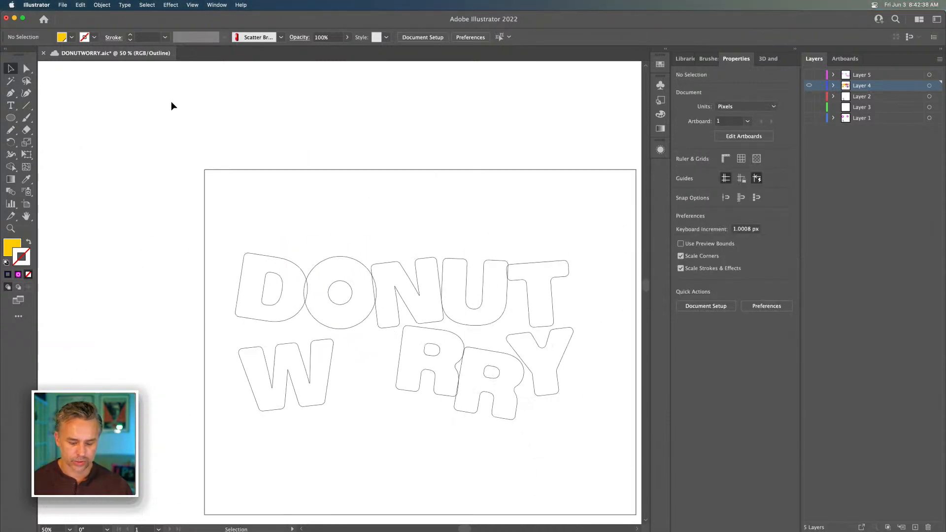
pyautogui.press('super+y')
pyautogui.scroll(-3, 313, 217)
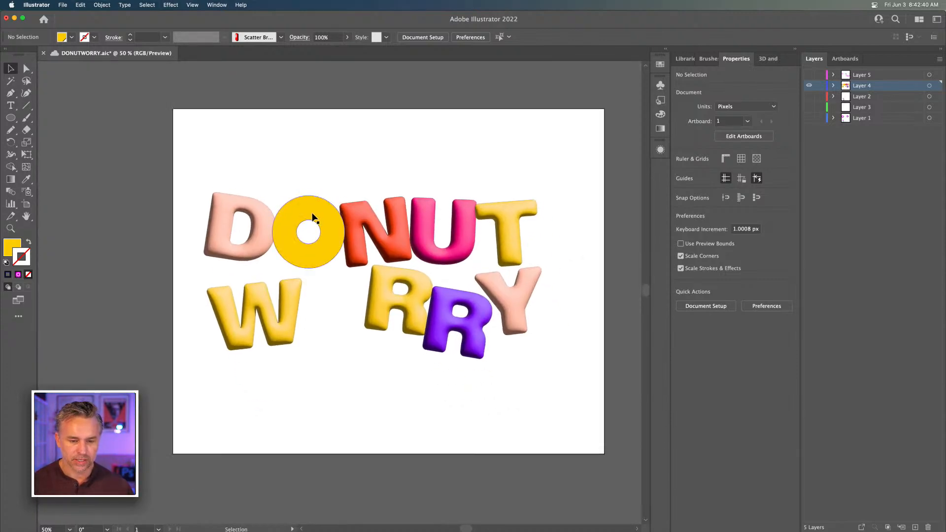
# Apply the pink U's inflated 3D appearance to the yellow ring, and place a copy of it between the W and R of WORRY
pyautogui.click(312, 217)
pyautogui.press('i')
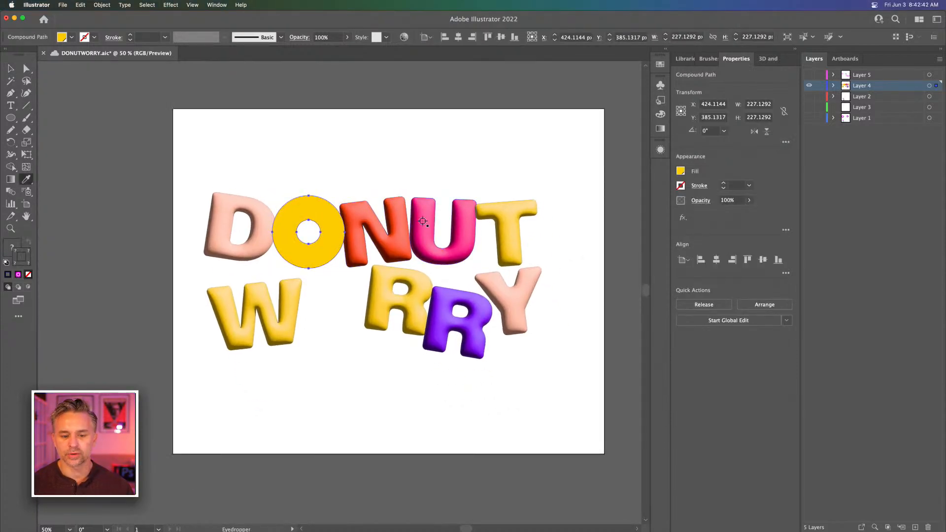
pyautogui.click(423, 221)
pyautogui.click(10, 69)
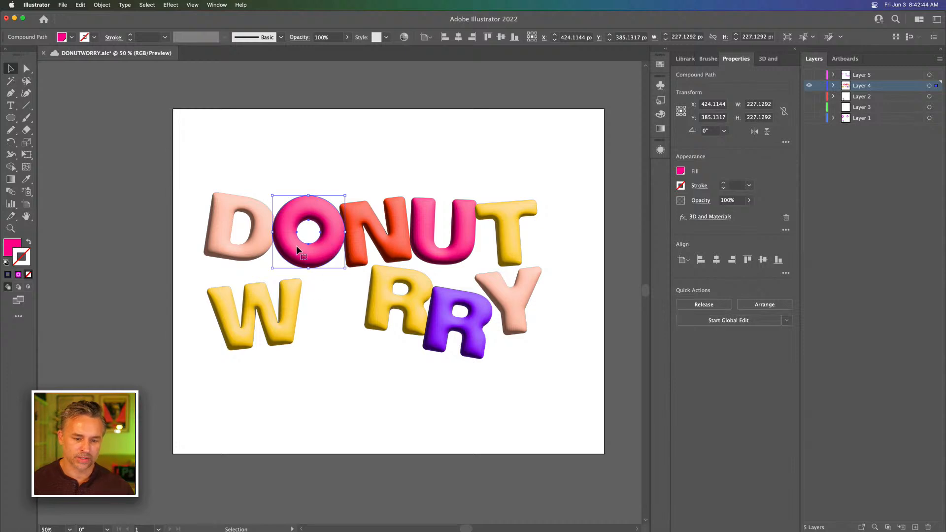
pyautogui.moveTo(297, 249); pyautogui.dragTo(320, 320)
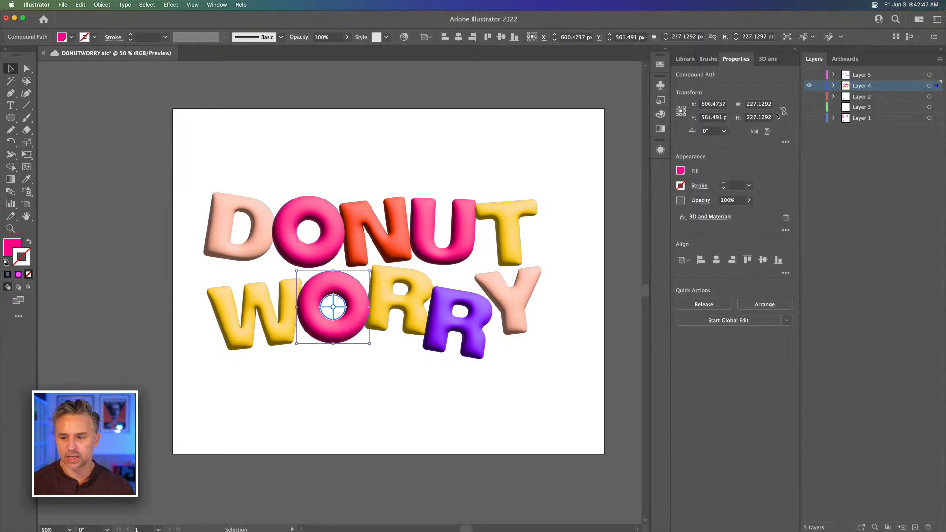
# Toggle layer visibility so that only Layer 2 with the two donut sprinkle rings is shown
pyautogui.click(809, 77)
pyautogui.click(808, 98)
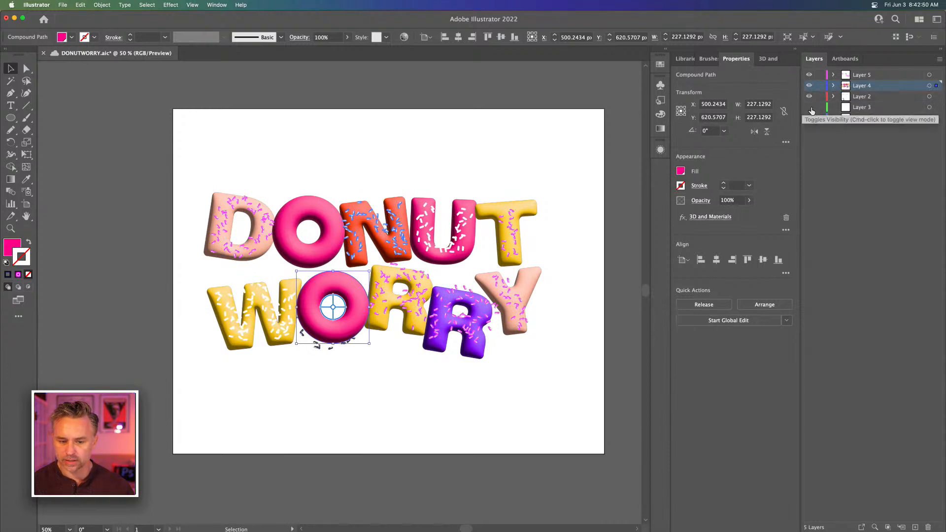
pyautogui.click(809, 108)
pyautogui.moveTo(808, 99)
pyautogui.mouseDown()
pyautogui.moveTo(809, 73)
pyautogui.moveTo(810, 107)
pyautogui.mouseUp()
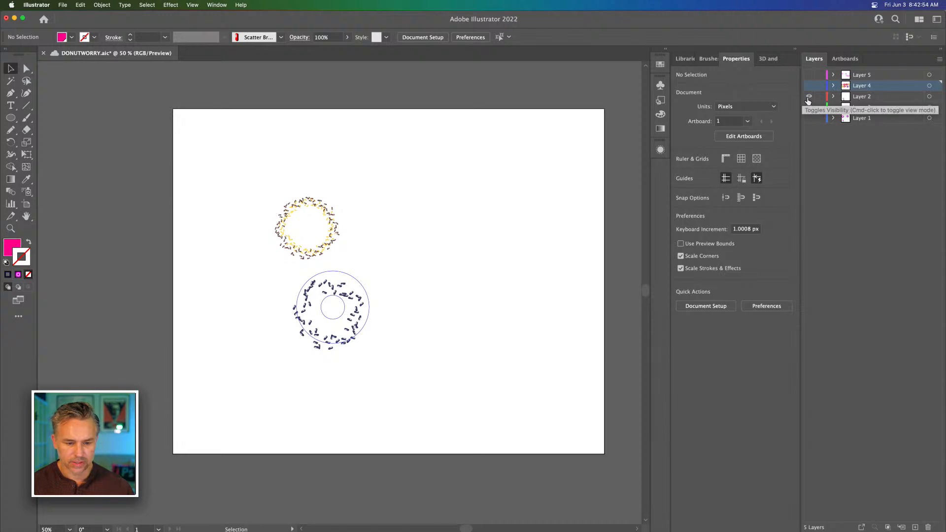
pyautogui.click(809, 107)
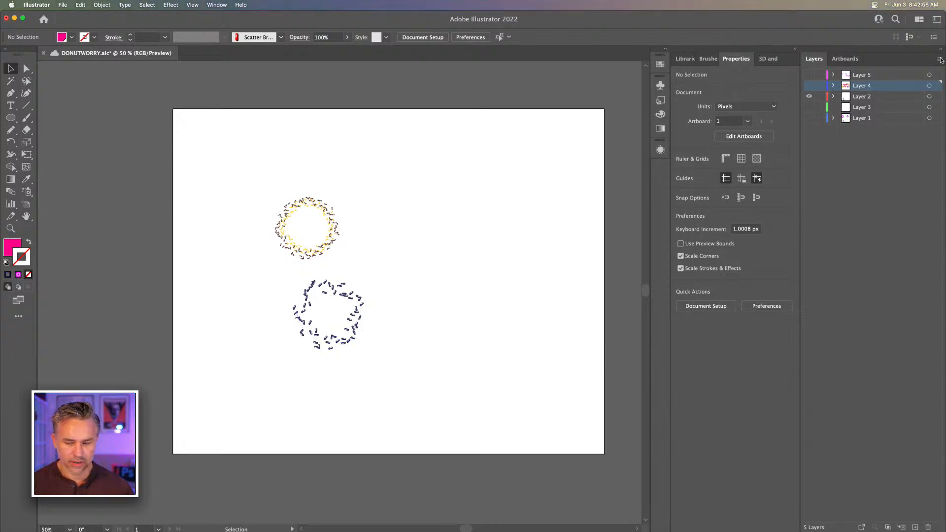
# Move Layer 2 above Layer 4, show Layers 4 and 5 as well, and lock Layer 4
pyautogui.click(873, 97)
pyautogui.moveTo(873, 97); pyautogui.dragTo(847, 81)
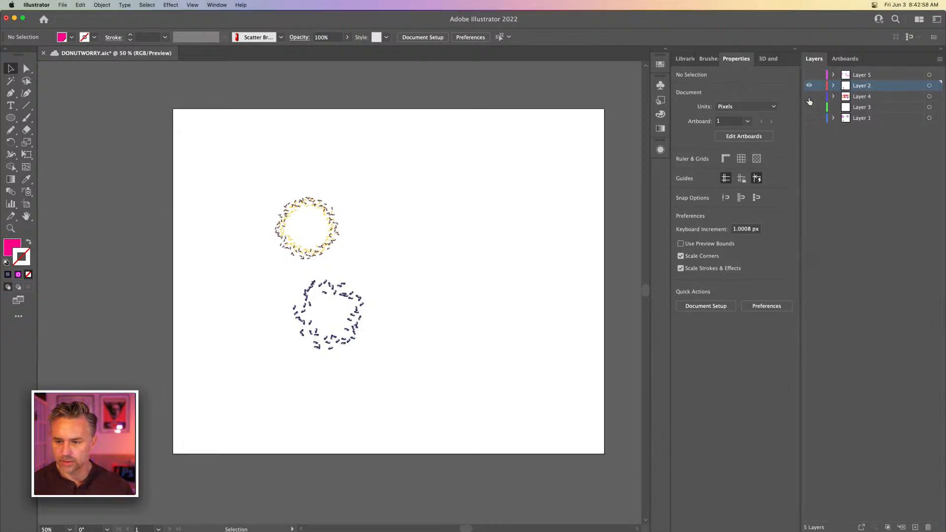
pyautogui.click(809, 97)
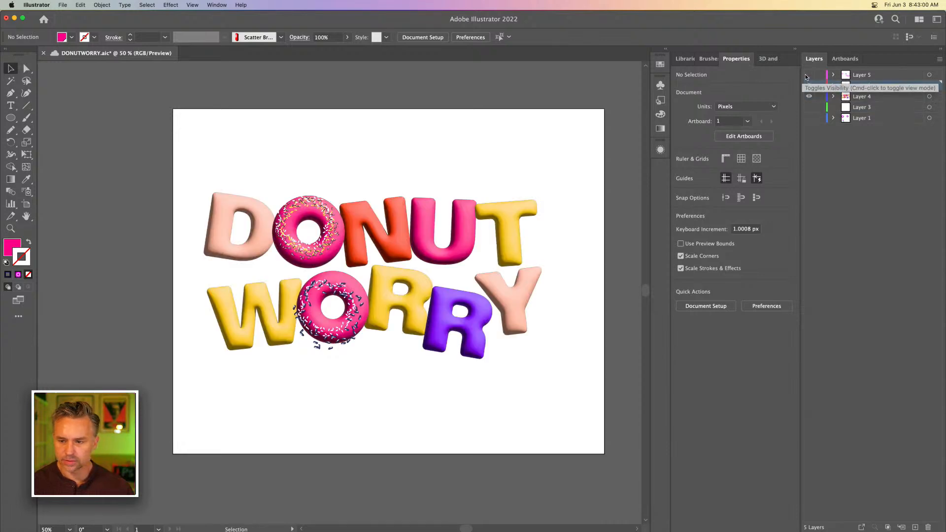
pyautogui.click(809, 76)
pyautogui.click(809, 86)
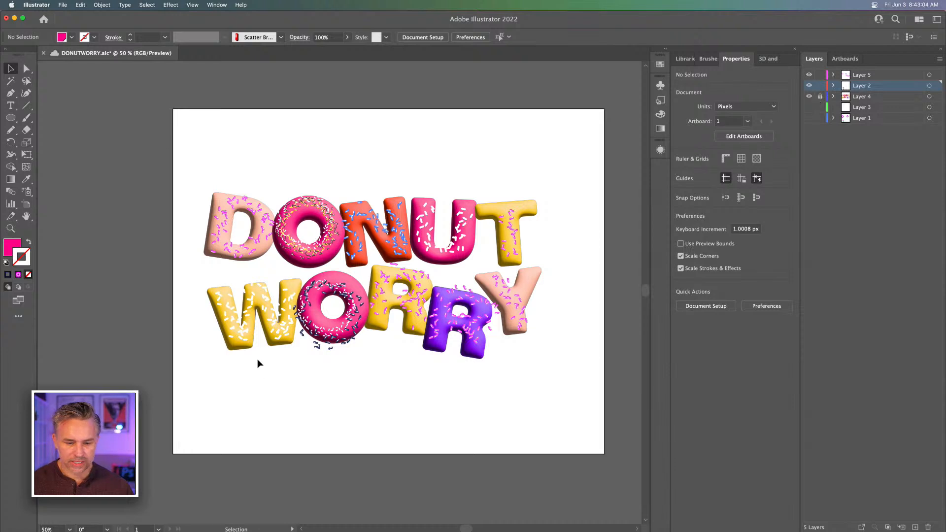
# Nudge the dark sprinkle ring about 20 px up and 10 px right so it sits over the donut in WORRY
pyautogui.click(340, 323)
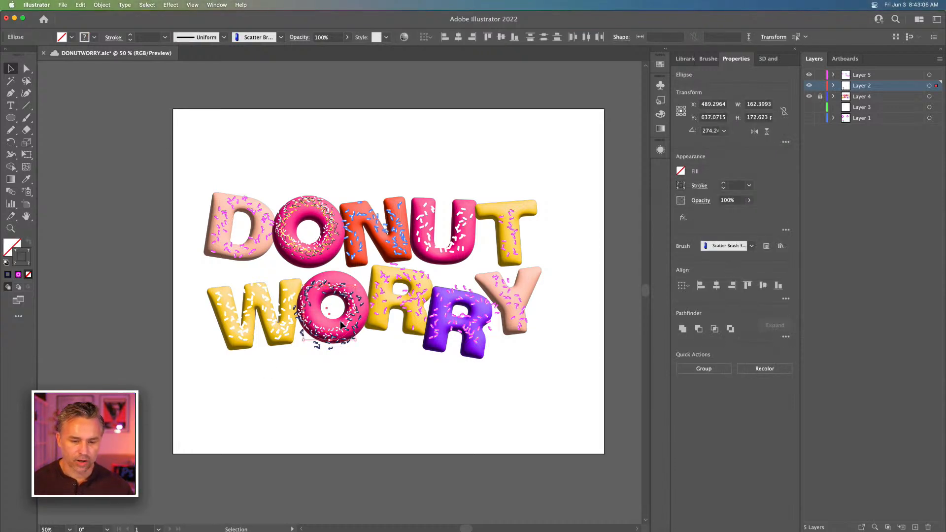
pyautogui.click(352, 396)
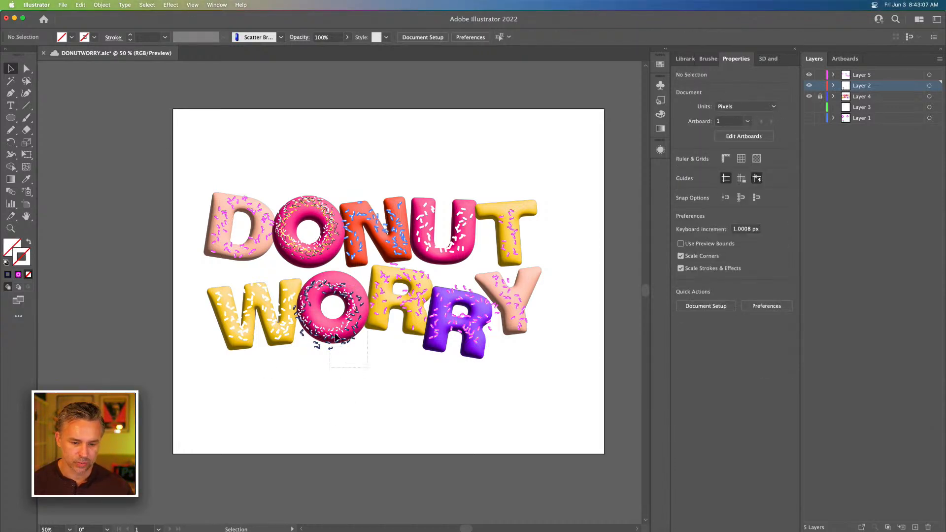
pyautogui.click(308, 279)
pyautogui.hotkey('shift', 'Up')
pyautogui.hotkey('shift', 'Up')
pyautogui.hotkey('shift', 'Right')
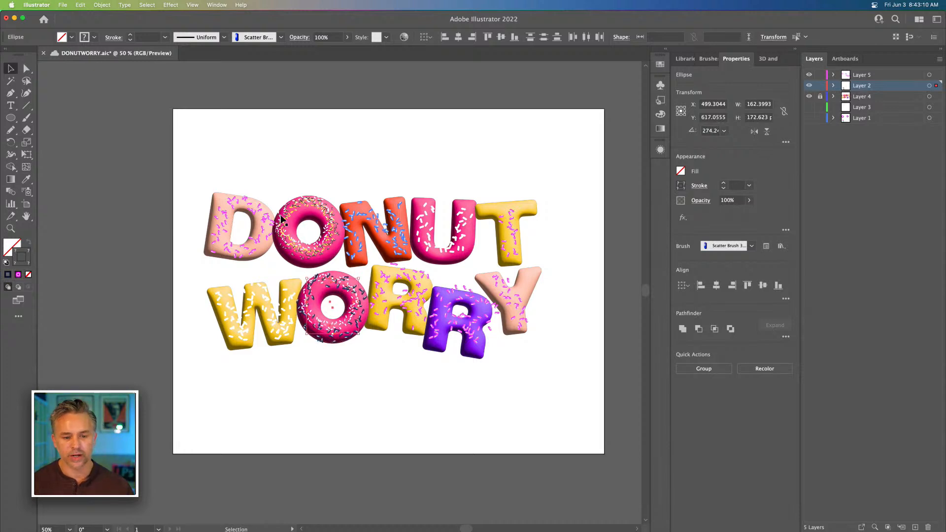
# Reposition the yellow-and-brown sprinkle ring over the donut in DONUT, at about X 427 px, Y 383 px
pyautogui.click(324, 236)
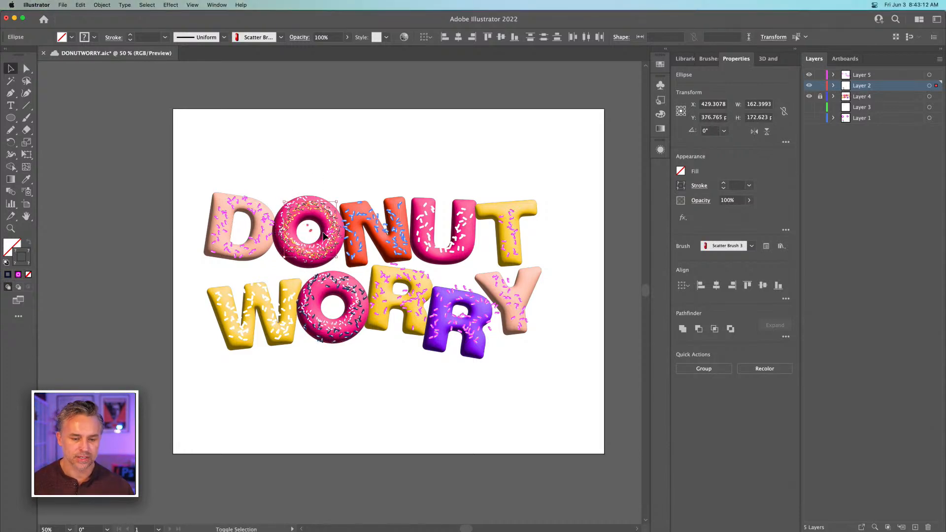
pyautogui.hotkey('shift', 'Left')
pyautogui.hotkey('shift', 'Down')
pyautogui.press('super+equal')
pyautogui.press('super+equal')
pyautogui.press('super+equal')
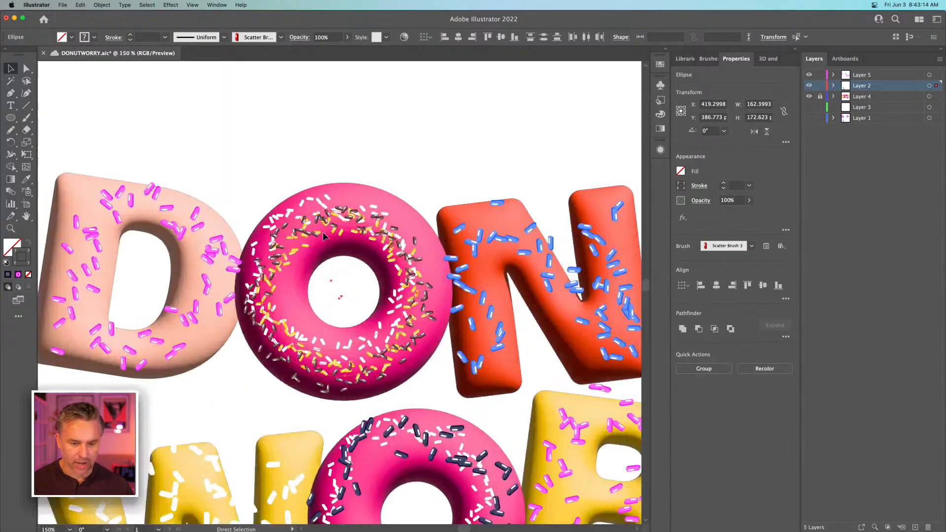
pyautogui.scroll(-3, 323, 237)
pyautogui.moveTo(309, 174); pyautogui.dragTo(298, 167)
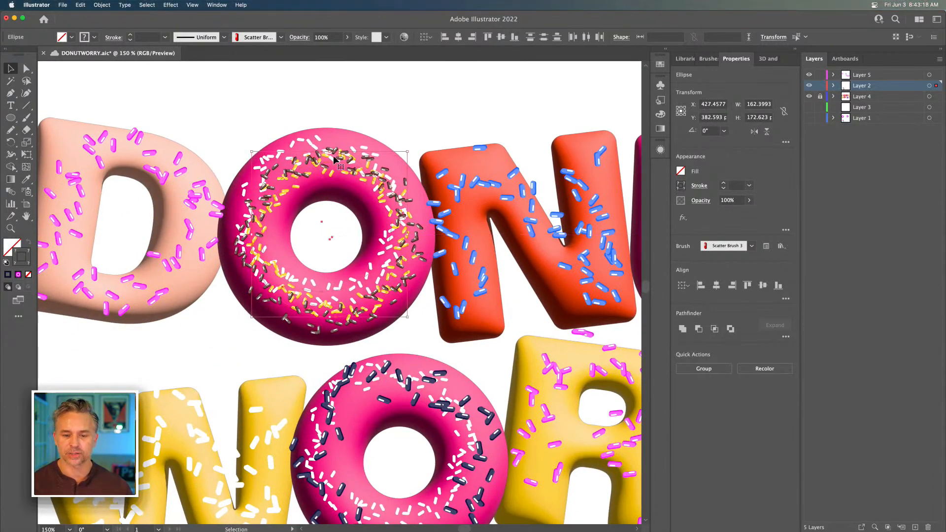
# Lock sprinkle Layers 5 and 2, and unlock Layer 4 and make it the active layer
pyautogui.press('super+minus')
pyautogui.press('super+minus')
pyautogui.moveTo(408, 236); pyautogui.dragTo(344, 204)
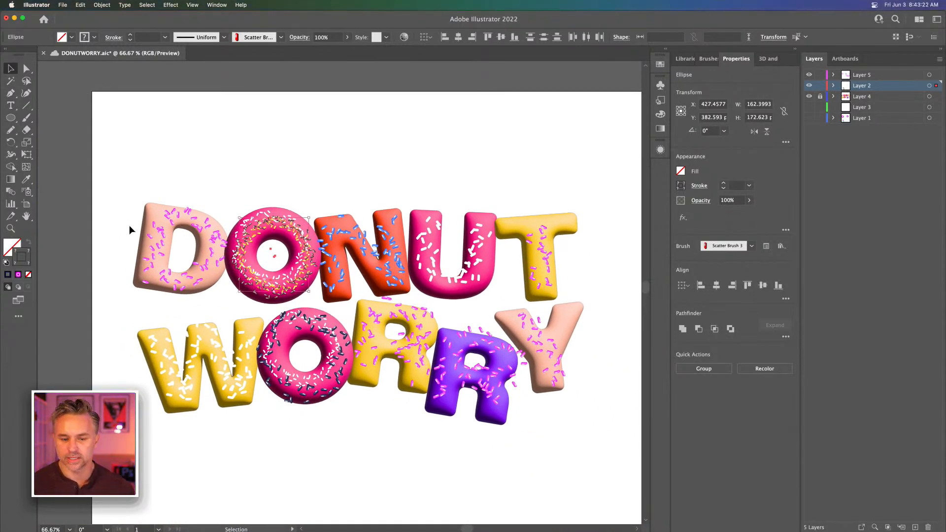
pyautogui.moveTo(118, 170)
pyautogui.mouseDown()
pyautogui.moveTo(401, 220)
pyautogui.moveTo(564, 452)
pyautogui.moveTo(582, 457)
pyautogui.mouseUp()
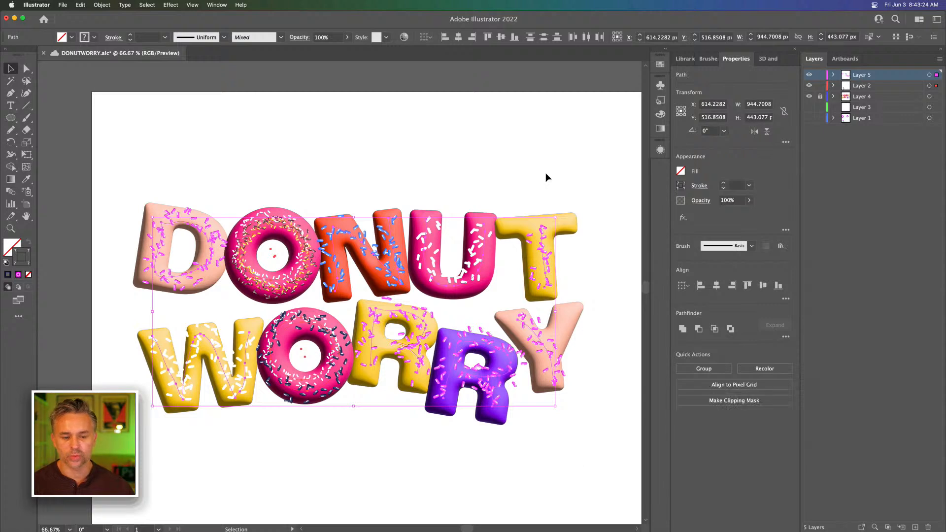
pyautogui.moveTo(819, 75); pyautogui.dragTo(819, 86)
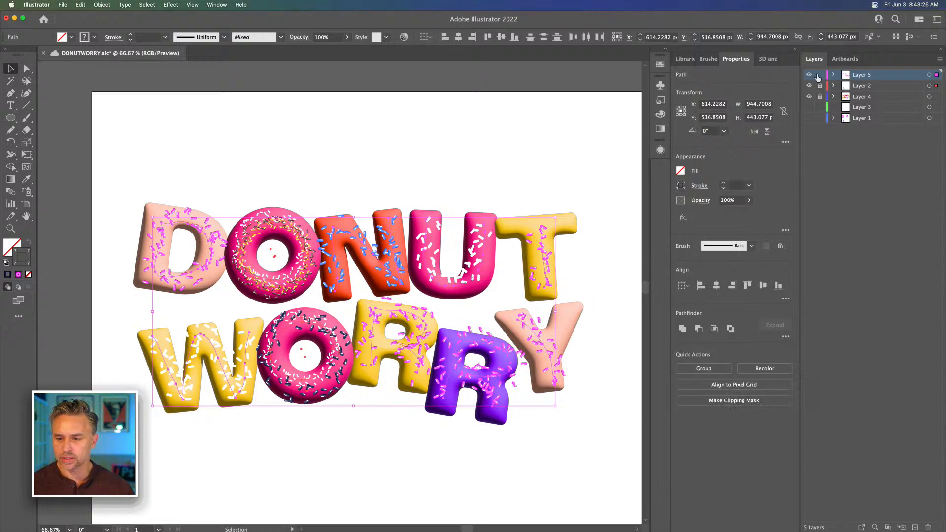
pyautogui.click(851, 100)
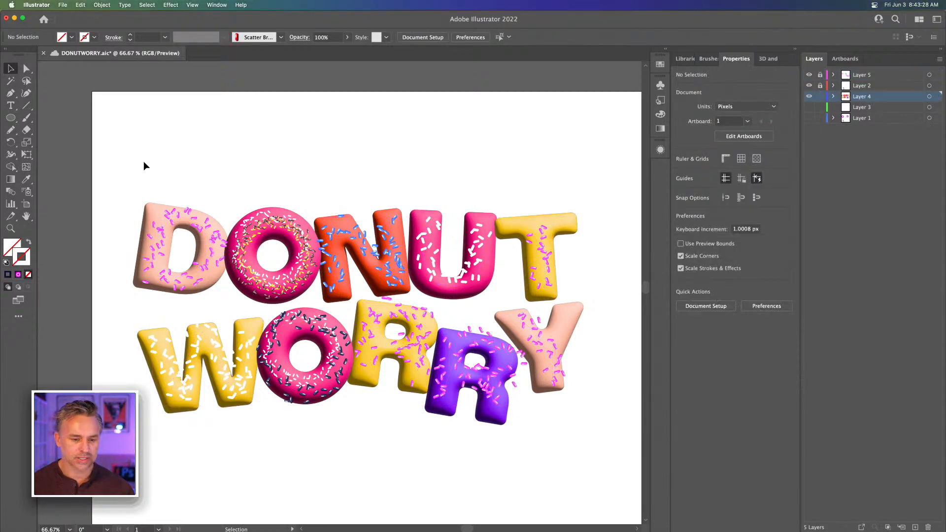
# Unlock the sprinkle layers, select all lettering and sprinkles together, and move them about 42 px to the right
pyautogui.moveTo(145, 166); pyautogui.dragTo(501, 398)
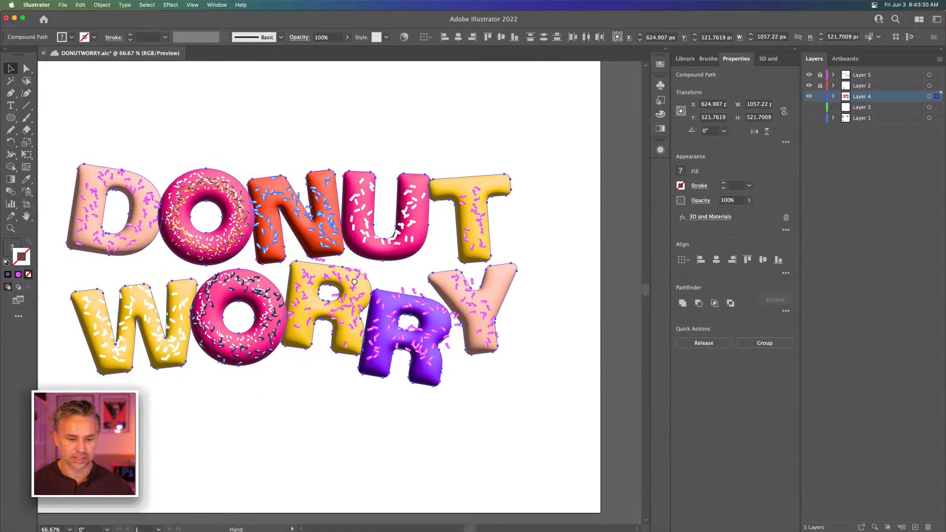
pyautogui.moveTo(354, 281); pyautogui.dragTo(378, 294)
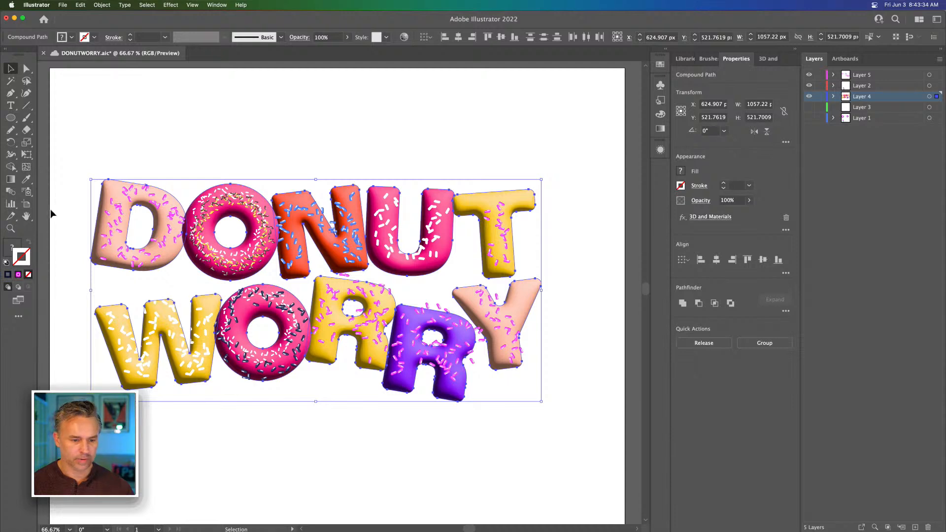
pyautogui.moveTo(100, 171); pyautogui.dragTo(566, 451)
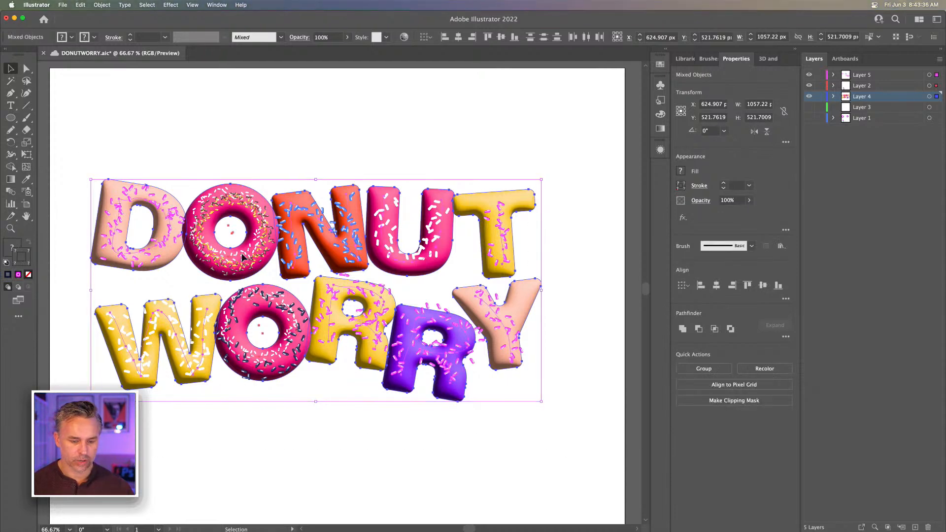
pyautogui.moveTo(242, 260); pyautogui.dragTo(261, 261)
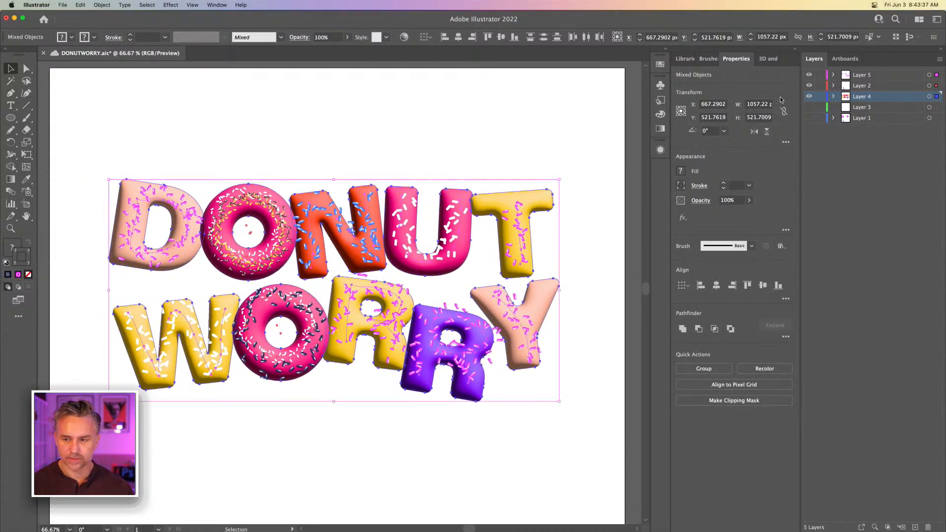
# Lock Layers 5 and 2 again, bring up the 3D lighting settings, and deselect the letters while keeping Layer 4 shown
pyautogui.click(820, 85)
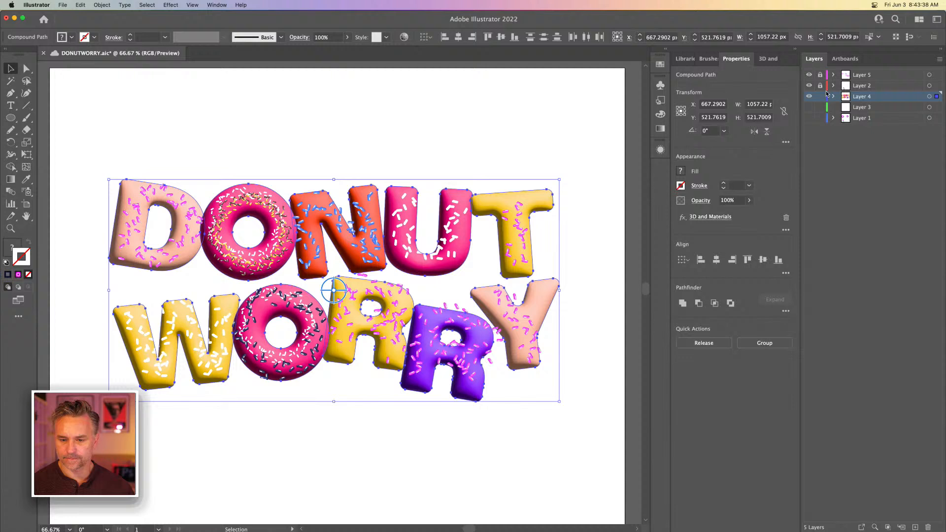
pyautogui.click(768, 59)
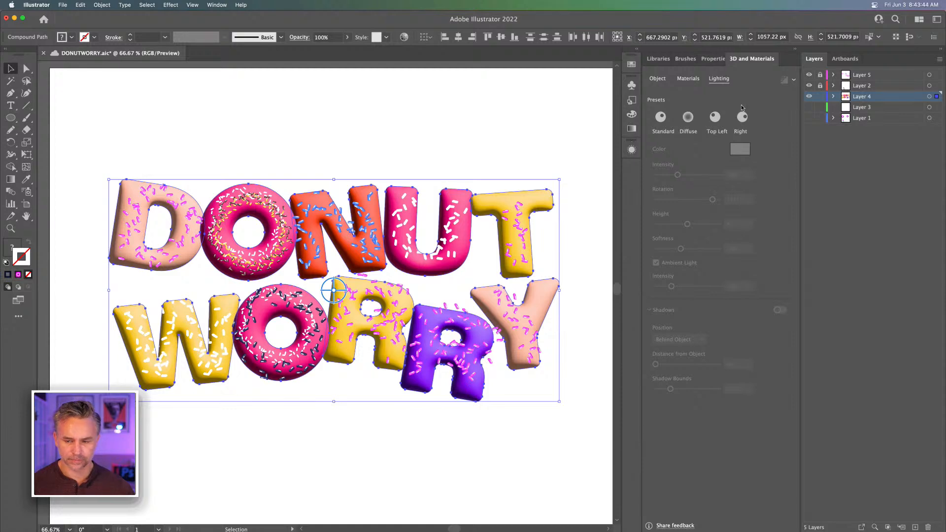
pyautogui.click(809, 96)
pyautogui.click(810, 97)
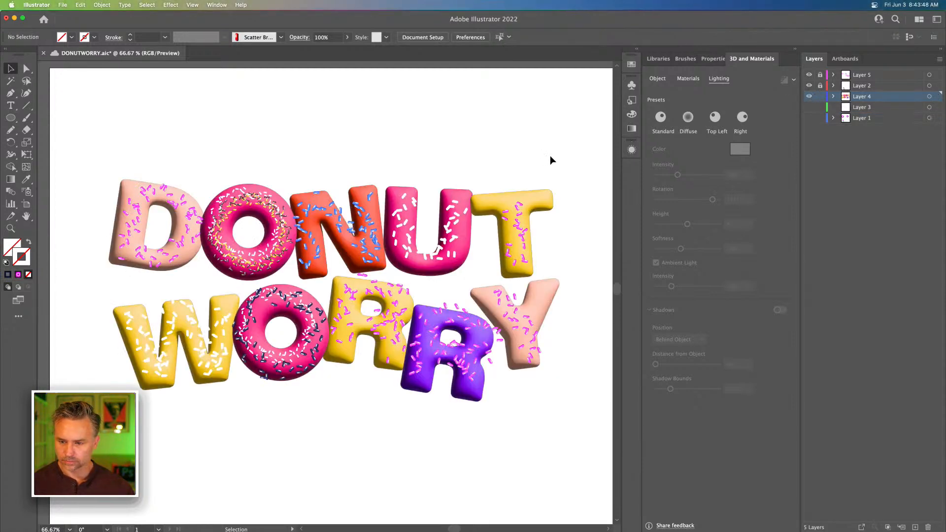
# Turn on 3D shadows behind the T, U and N of DONUT, one letter at a time
pyautogui.click(545, 202)
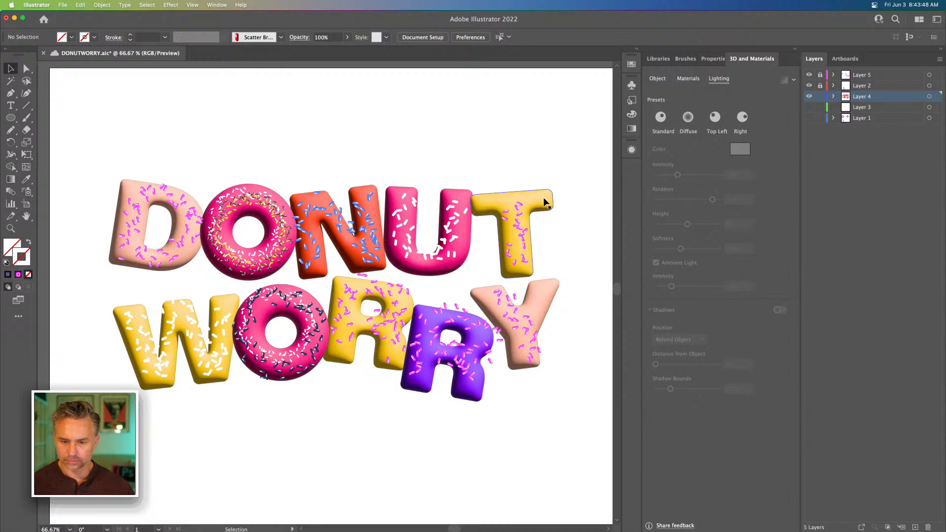
pyautogui.click(778, 310)
pyautogui.click(399, 199)
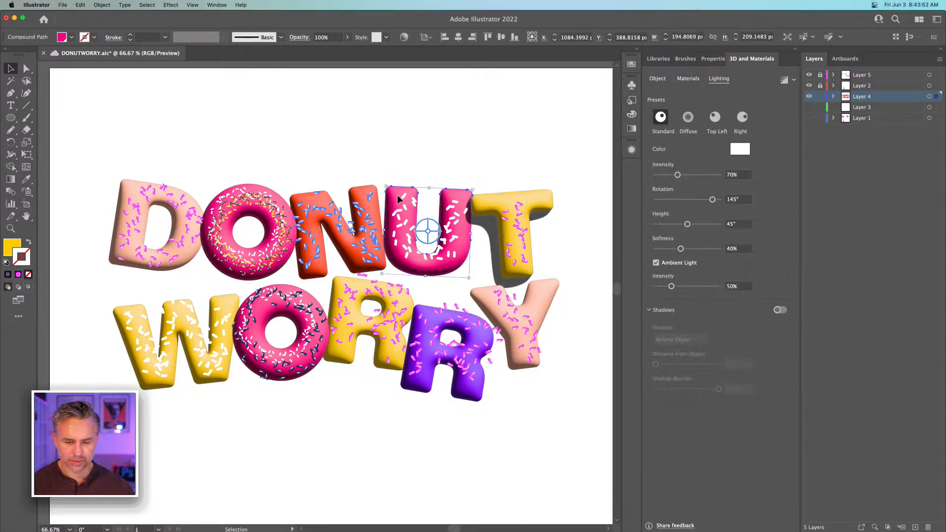
pyautogui.keyDown('shift'); pyautogui.click(359, 189); pyautogui.keyUp('shift')
pyautogui.click(372, 148)
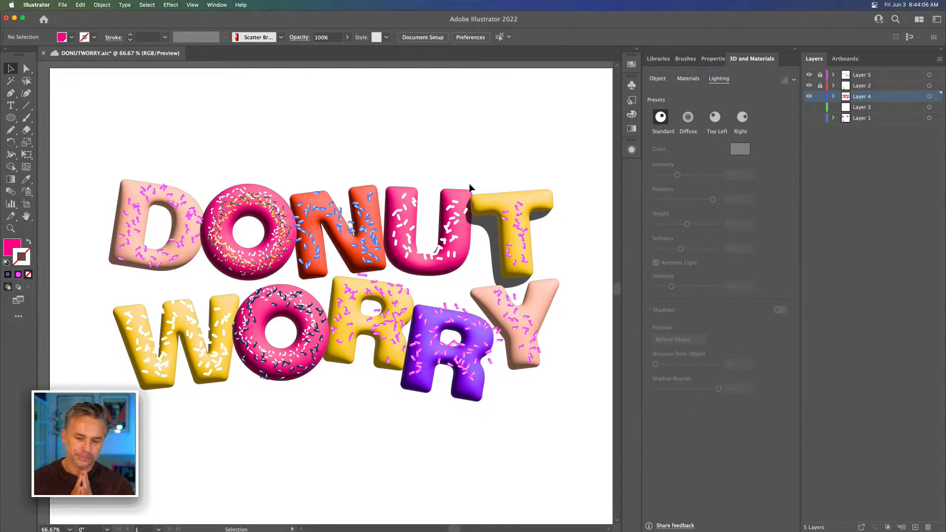
pyautogui.click(468, 188)
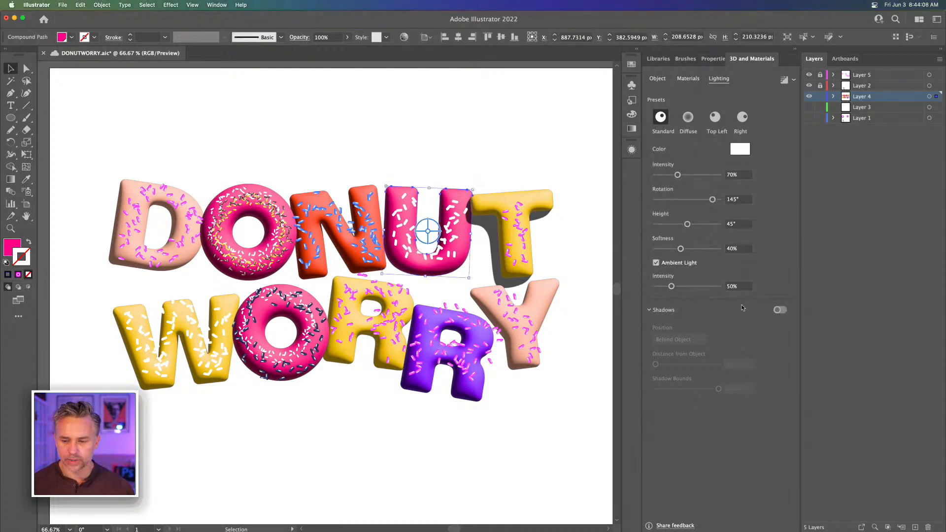
pyautogui.click(357, 191)
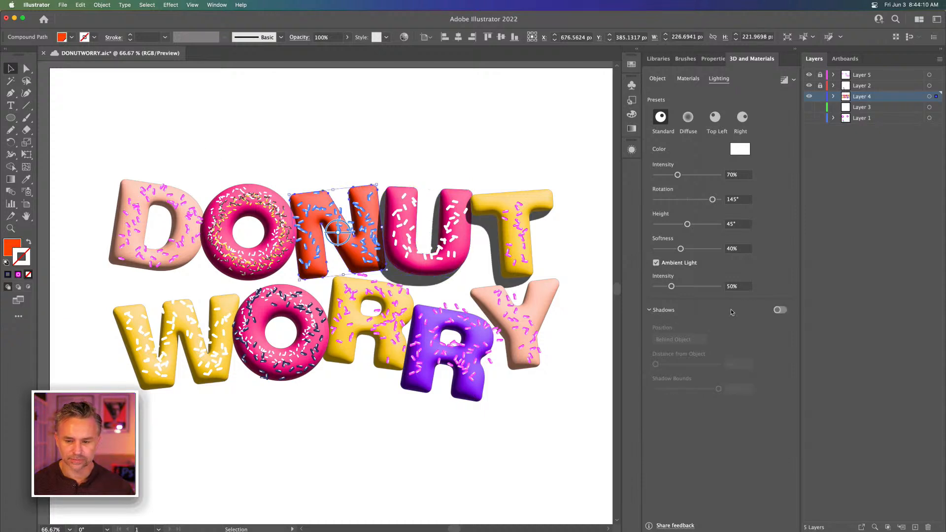
pyautogui.click(777, 310)
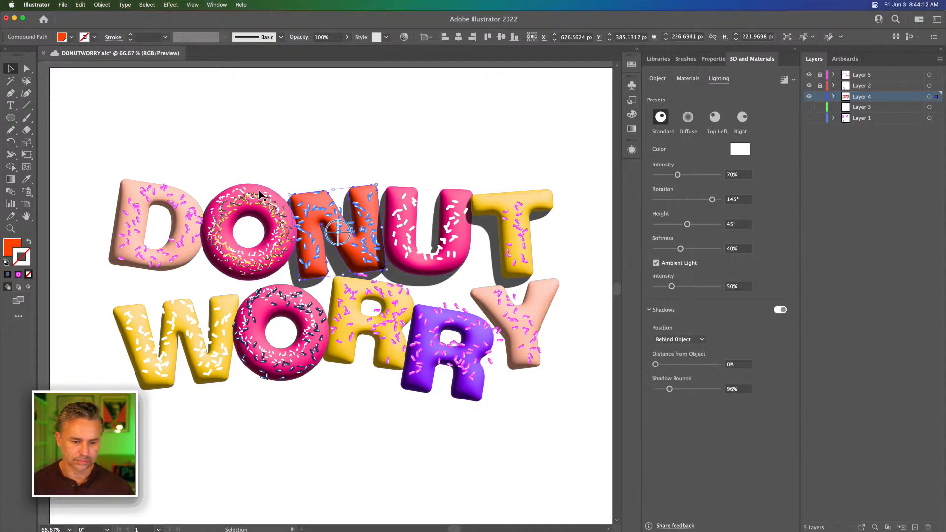
# Turn on 3D shadows behind the donut ring and the D of DONUT
pyautogui.click(260, 192)
pyautogui.click(779, 311)
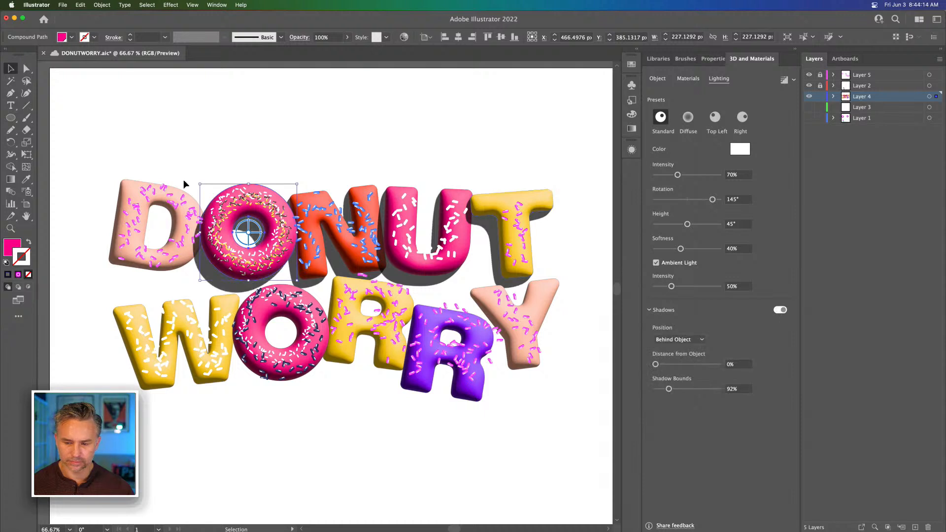
pyautogui.click(118, 193)
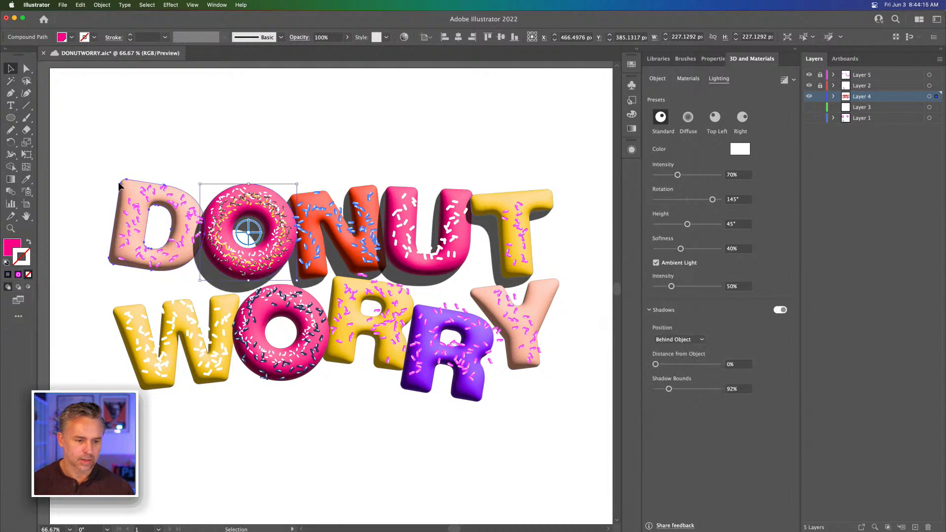
pyautogui.click(778, 311)
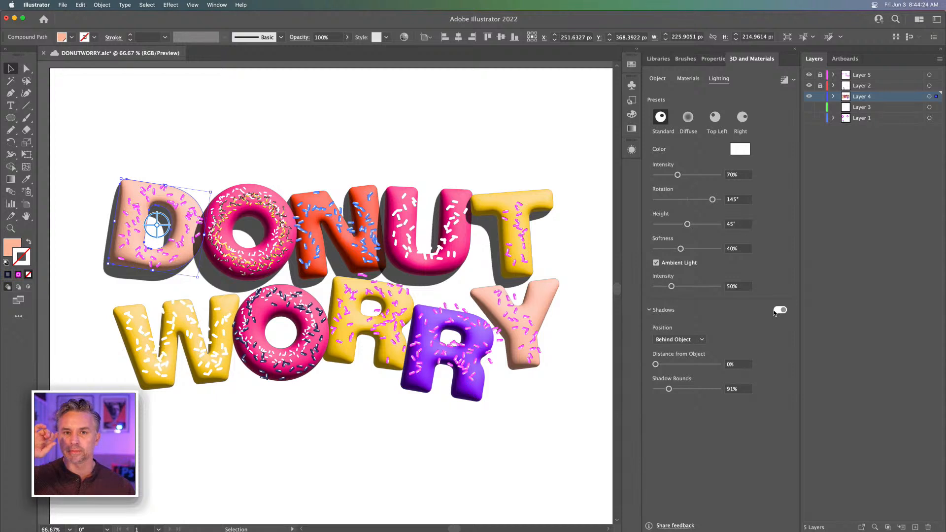
# Turn on 3D shadows behind the Y, the purple R and the yellow R of WORRY, one letter at a time
pyautogui.click(543, 296)
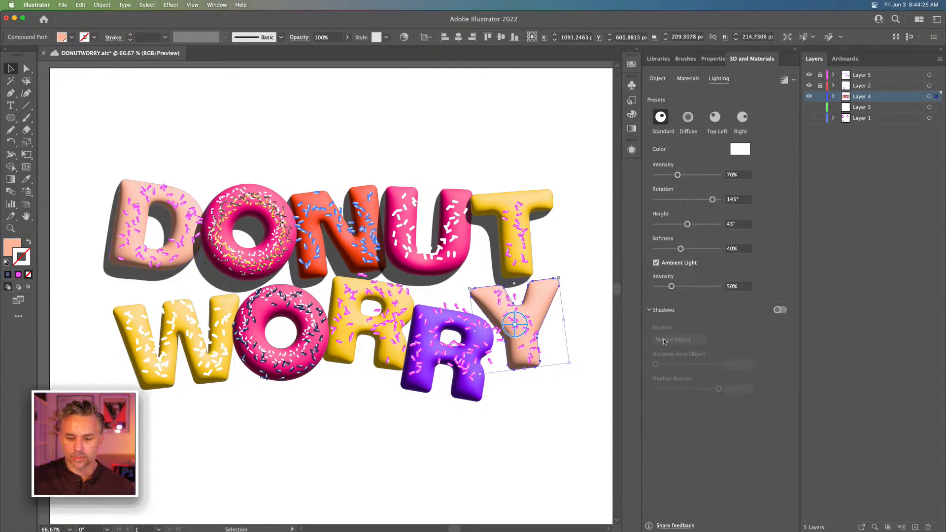
pyautogui.click(777, 310)
pyautogui.click(422, 316)
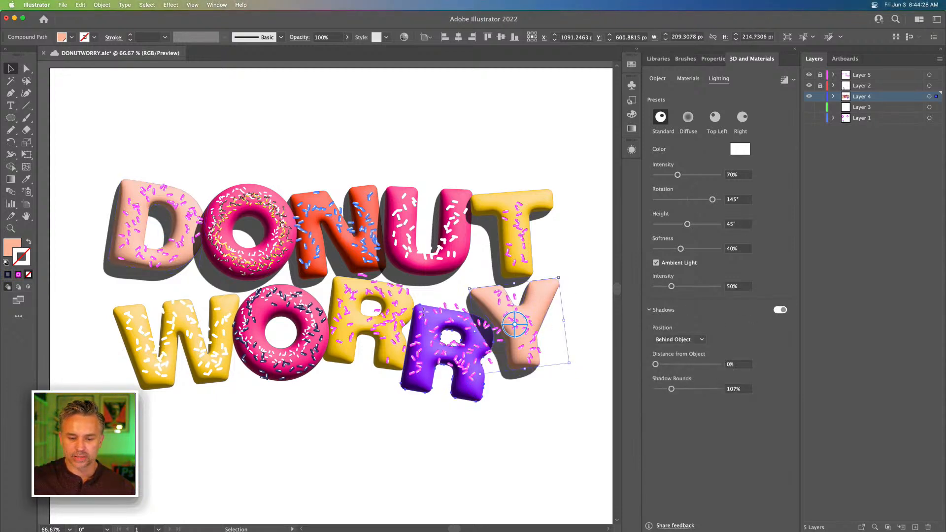
pyautogui.click(780, 310)
pyautogui.click(350, 320)
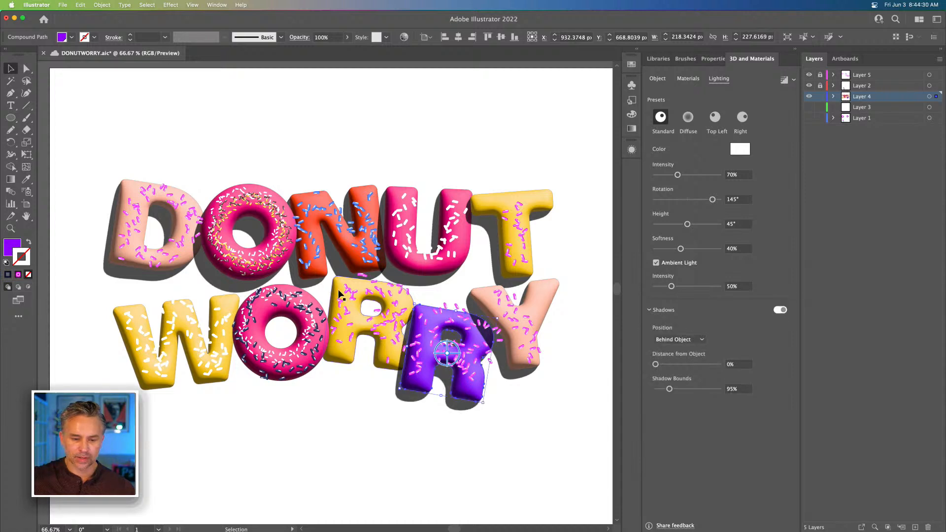
pyautogui.click(780, 310)
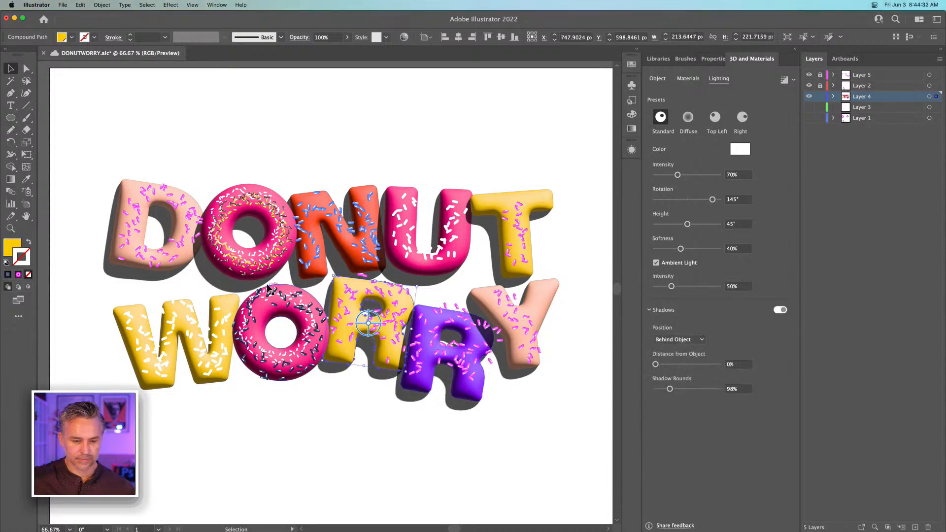
# Turn on 3D shadows behind the donut ring and the W of WORRY, deselect everything and save the document
pyautogui.click(280, 285)
pyautogui.click(779, 310)
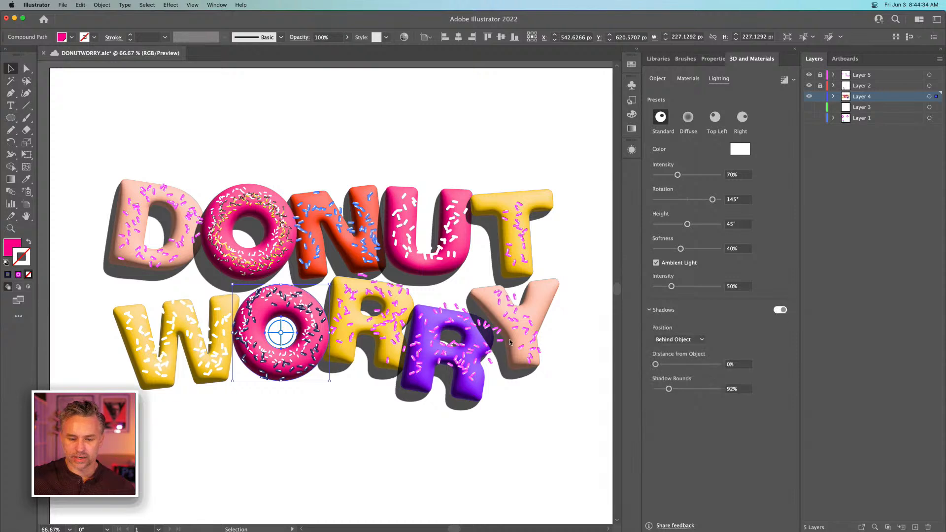
pyautogui.click(212, 303)
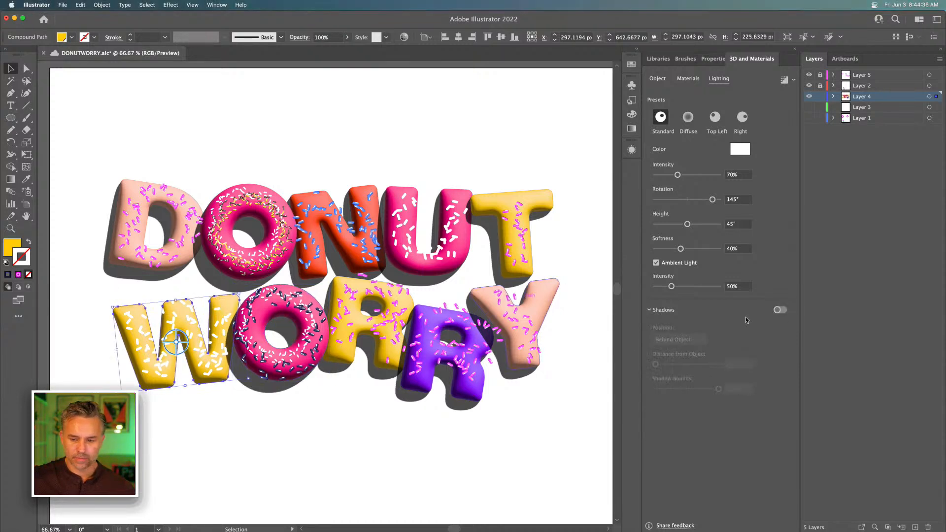
pyautogui.click(780, 310)
pyautogui.click(239, 142)
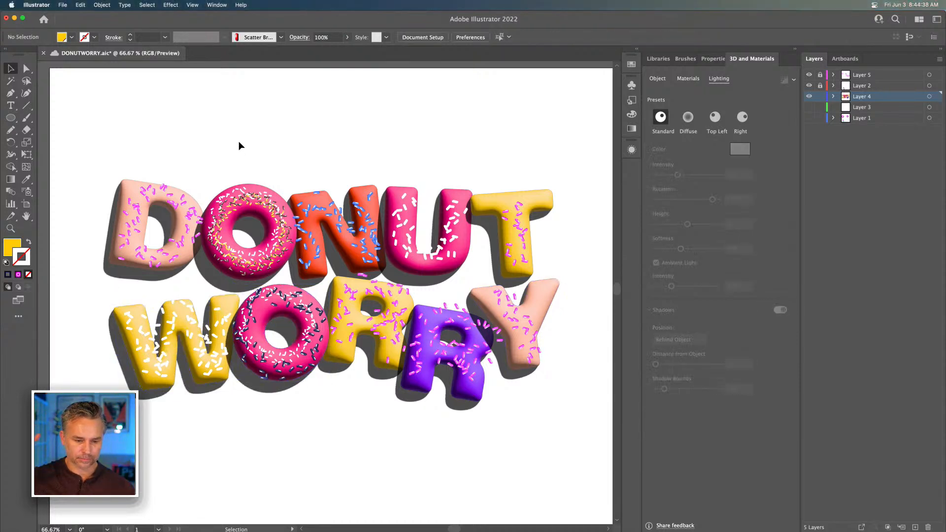
pyautogui.moveTo(263, 126); pyautogui.dragTo(261, 125)
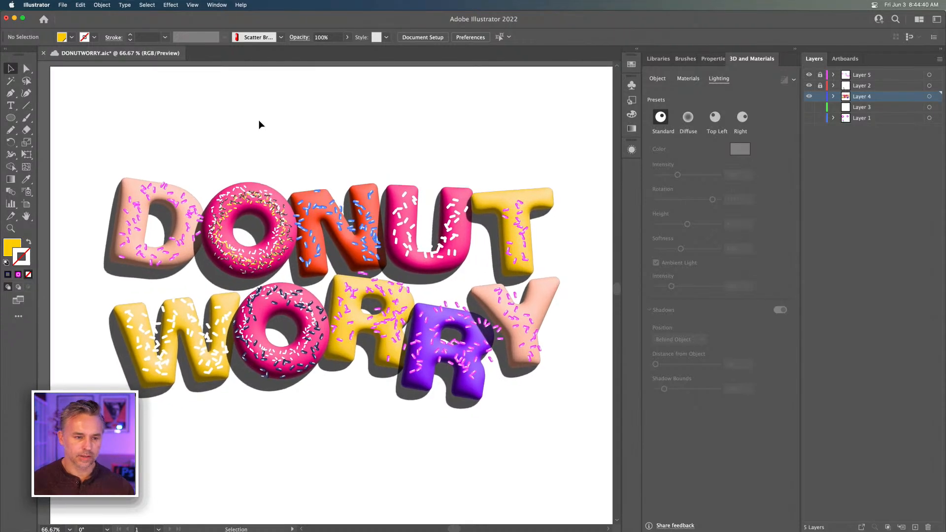
pyautogui.press('super+s')
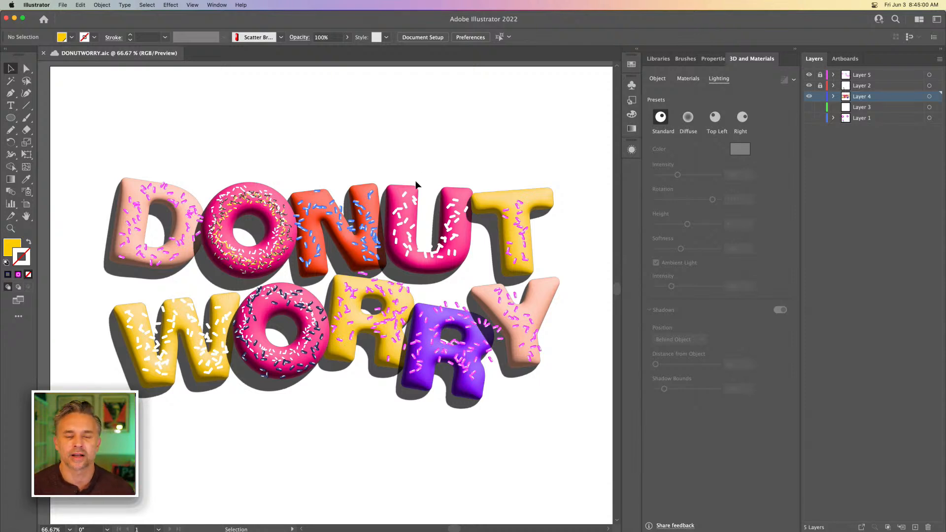
# Select all the lettering and review the file formats offered by Export As without exporting
pyautogui.moveTo(72, 139); pyautogui.dragTo(579, 448)
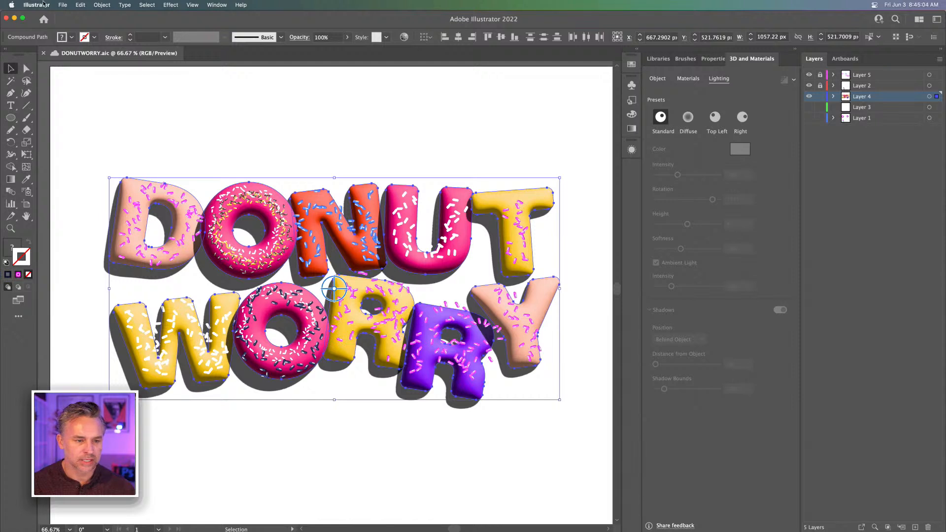
pyautogui.click(60, 4)
pyautogui.moveTo(98, 170)
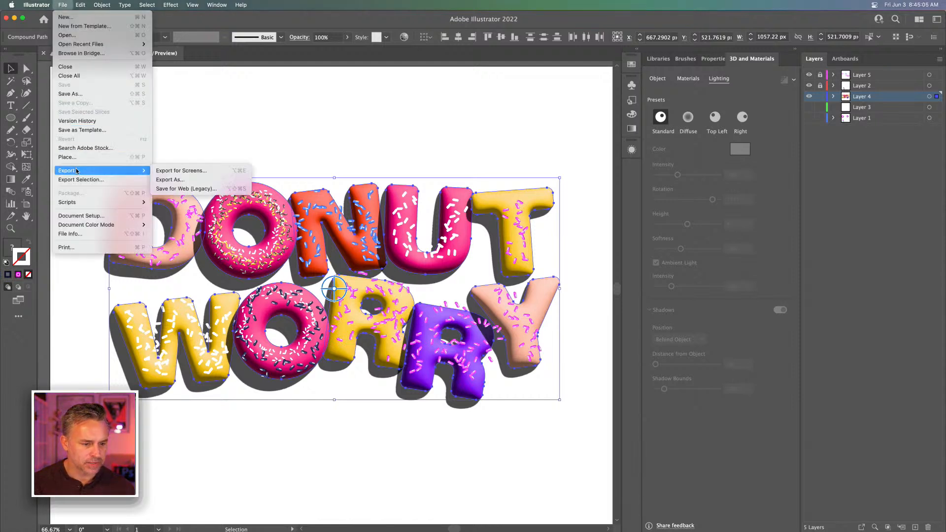
pyautogui.click(183, 180)
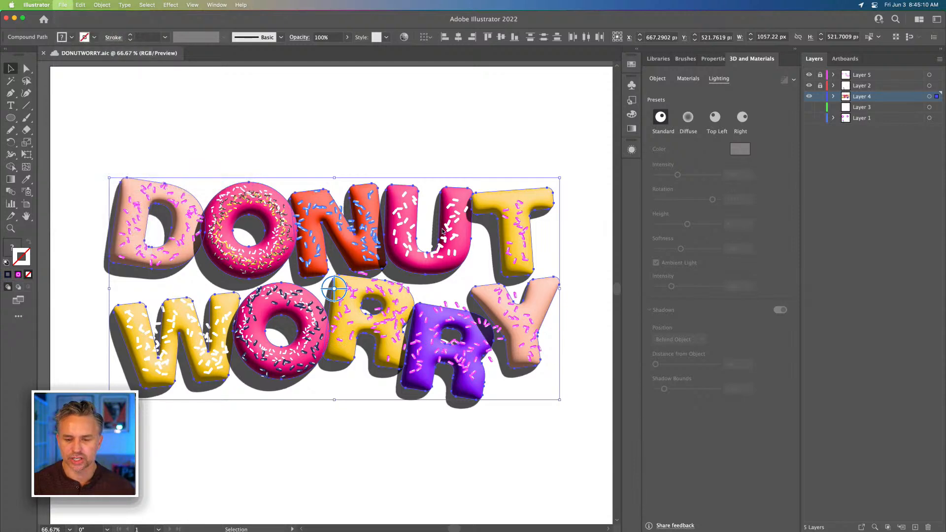
pyautogui.click(478, 385)
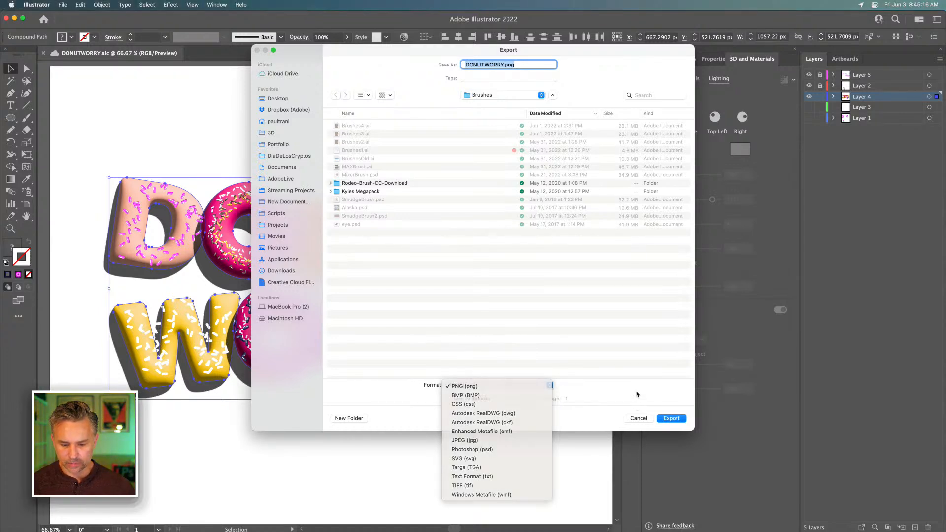
pyautogui.click(636, 394)
pyautogui.click(483, 386)
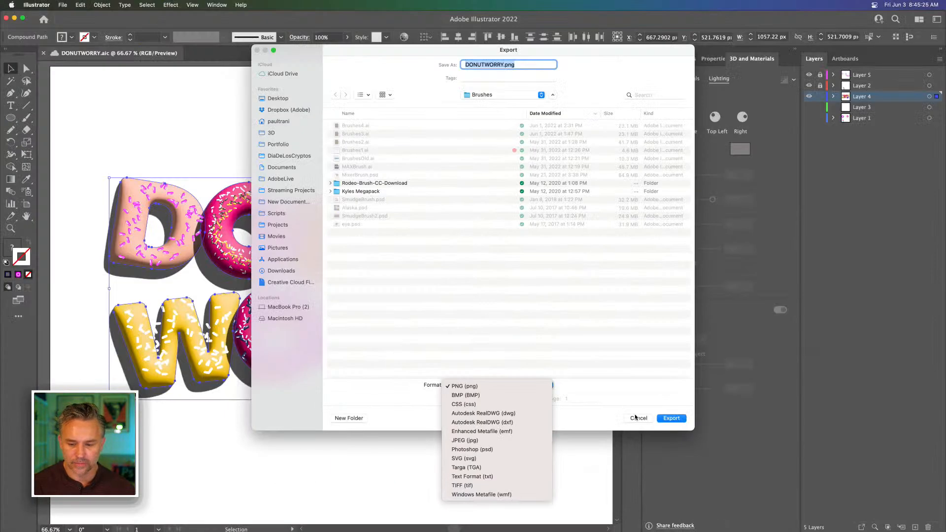
pyautogui.click(635, 417)
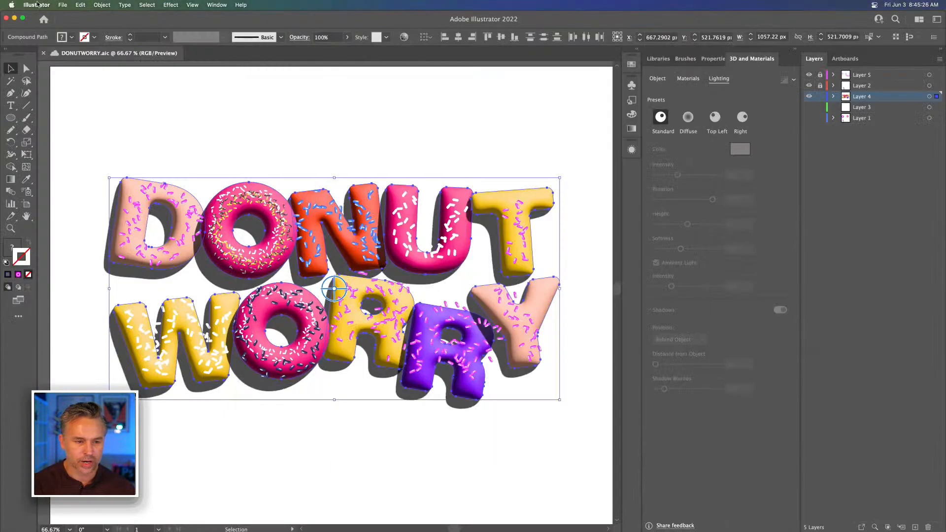
# Review the artboard export formats offered by Export for Screens without exporting
pyautogui.click(63, 5)
pyautogui.moveTo(82, 169)
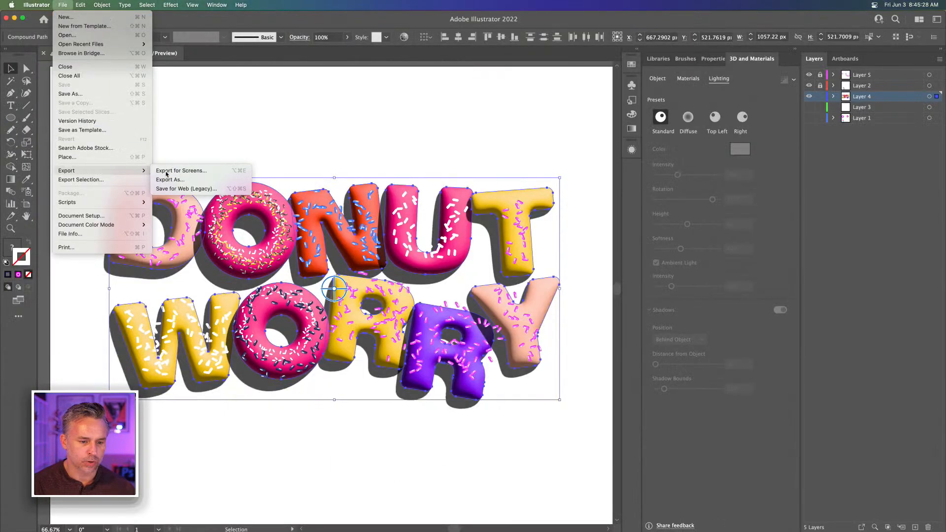
pyautogui.click(182, 172)
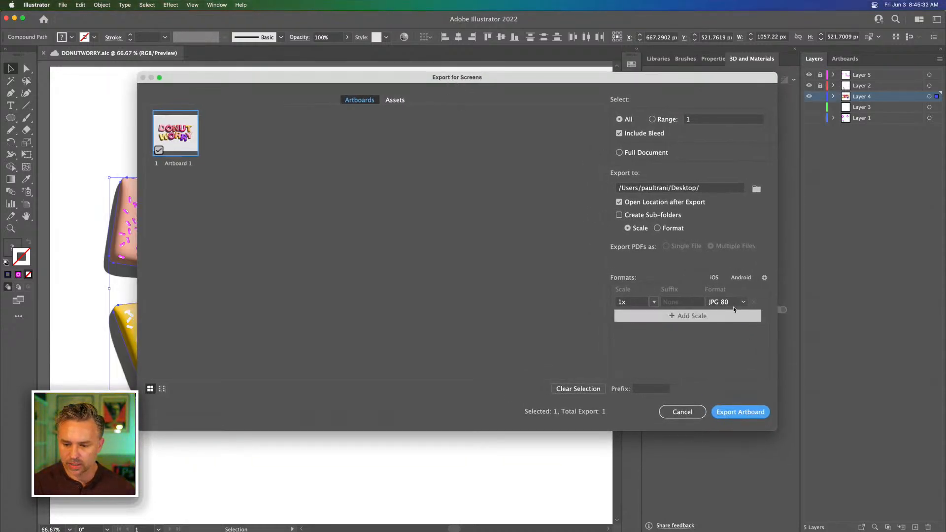
pyautogui.click(733, 304)
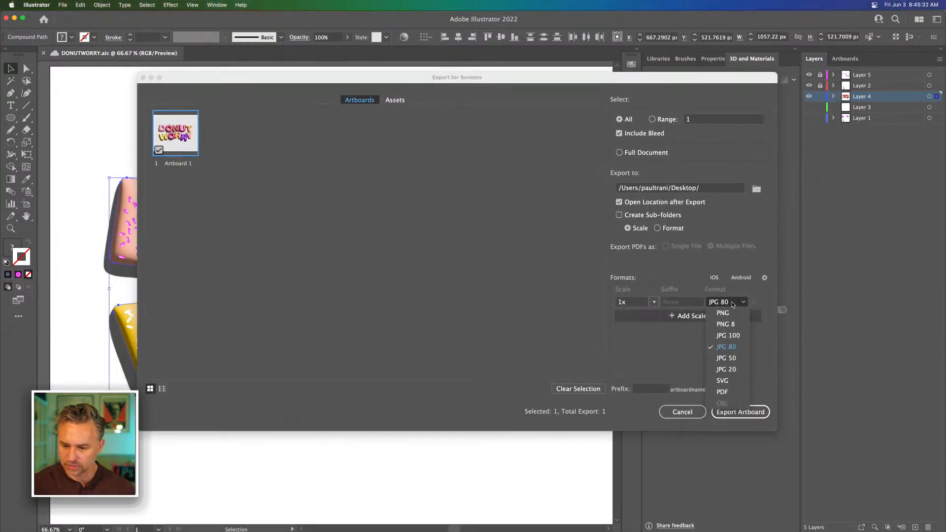
pyautogui.click(447, 241)
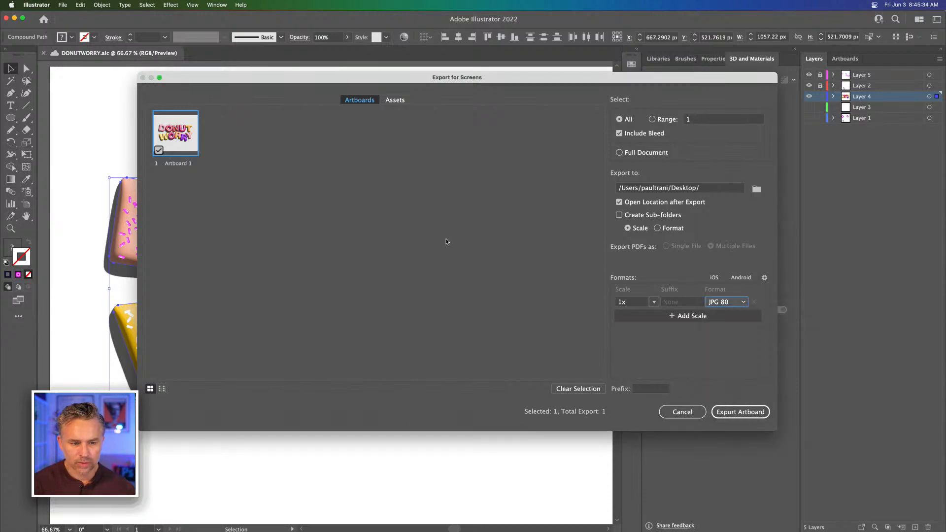
pyautogui.click(726, 301)
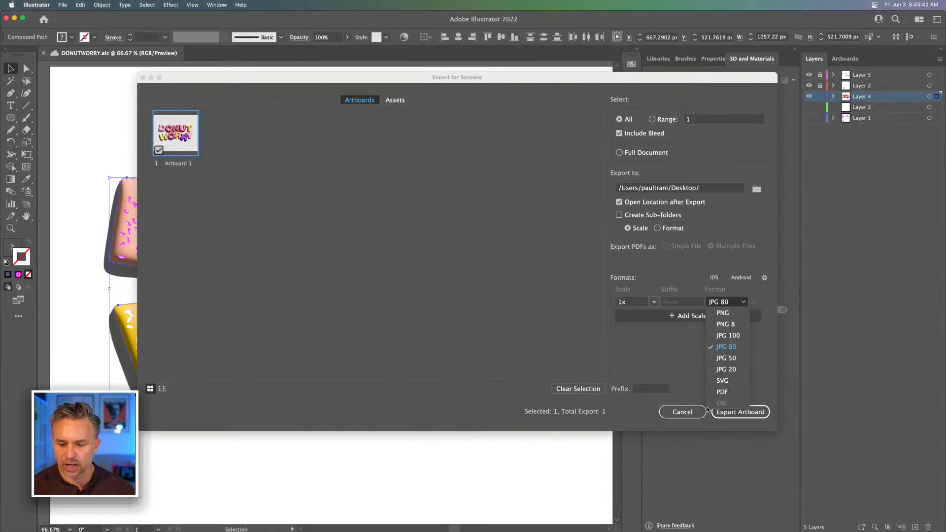
pyautogui.click(681, 413)
pyautogui.click(681, 412)
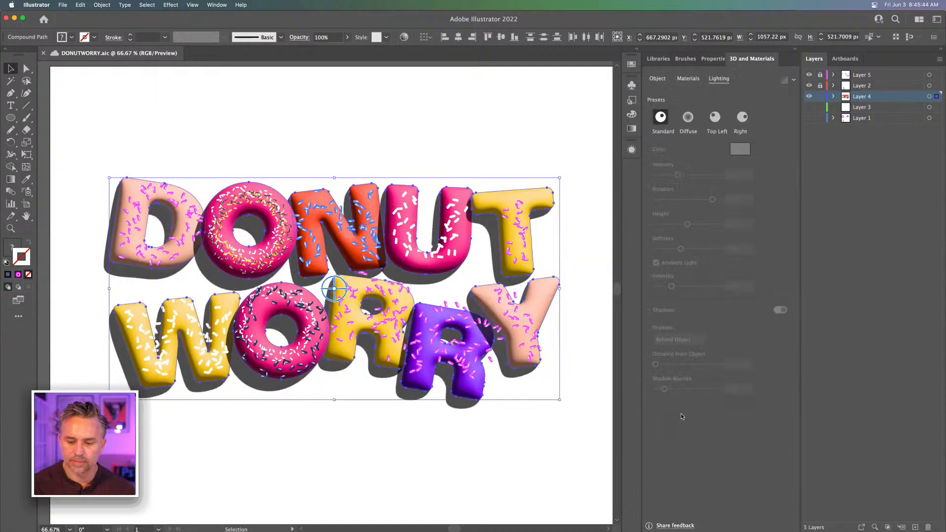
# Hide sprinkle Layers 5 and 2, select the T of DONUT, and dock Asset Export with the 3D and Materials group
pyautogui.moveTo(809, 86); pyautogui.dragTo(808, 75)
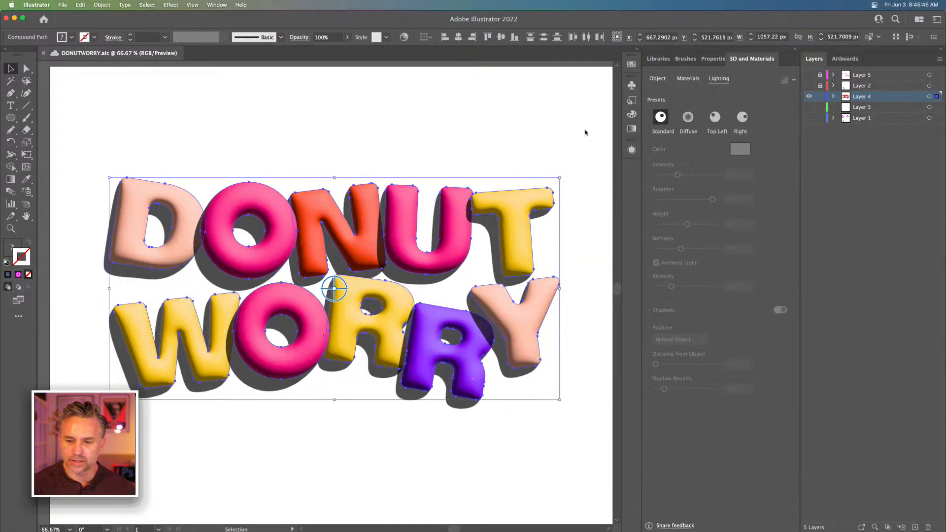
pyautogui.click(250, 126)
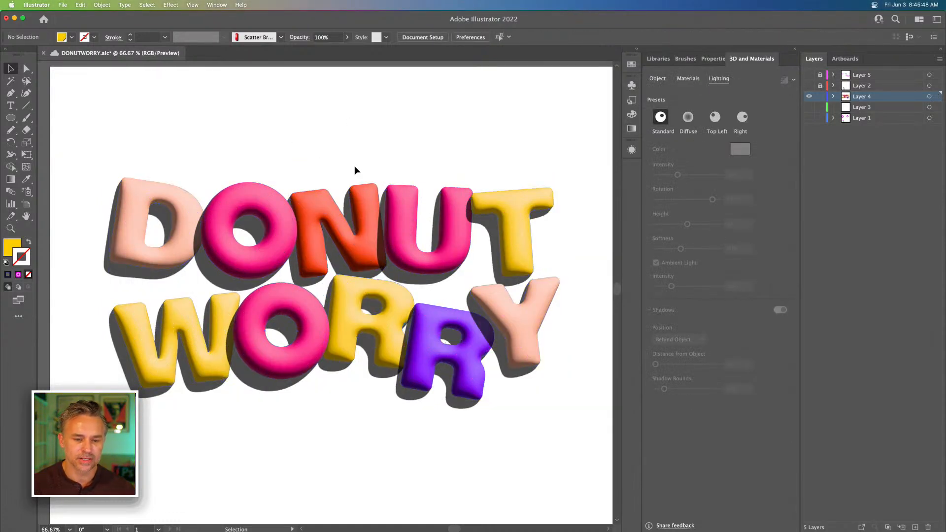
pyautogui.click(506, 208)
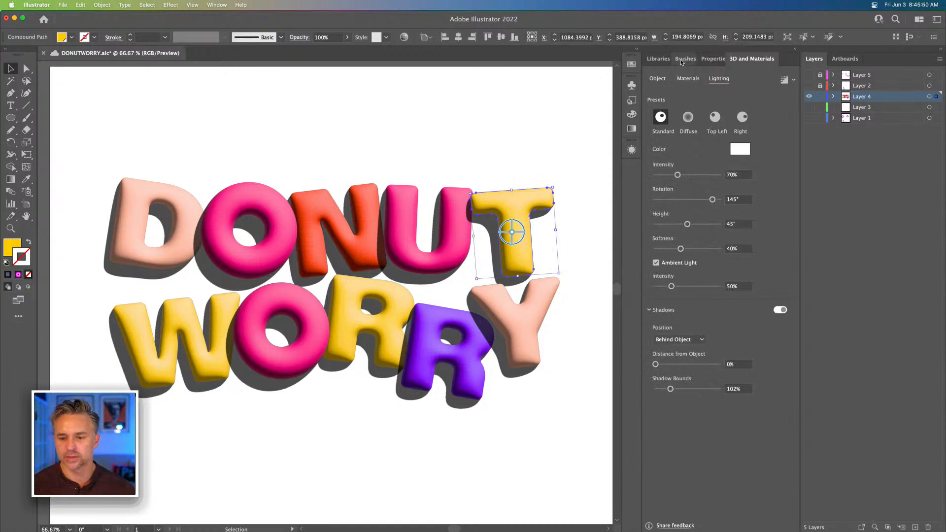
pyautogui.click(213, 6)
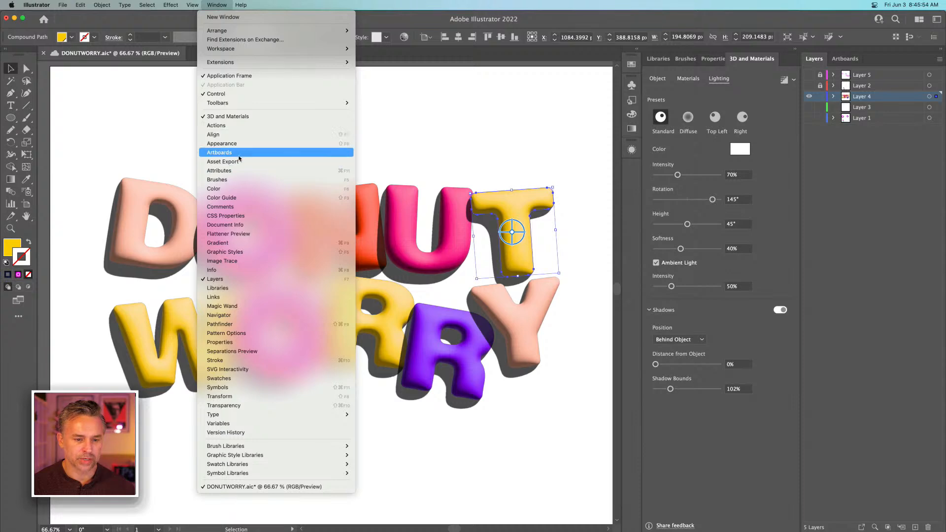
pyautogui.click(236, 162)
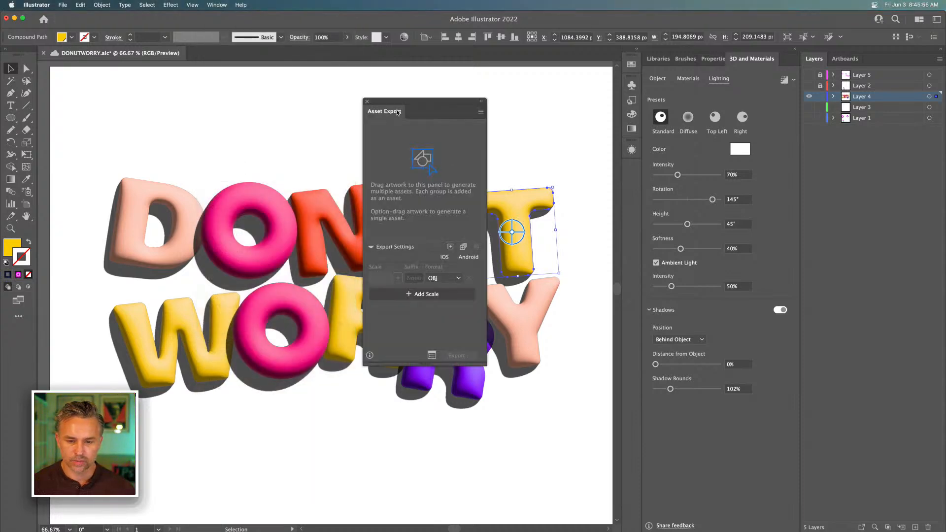
pyautogui.moveTo(397, 113); pyautogui.dragTo(729, 66)
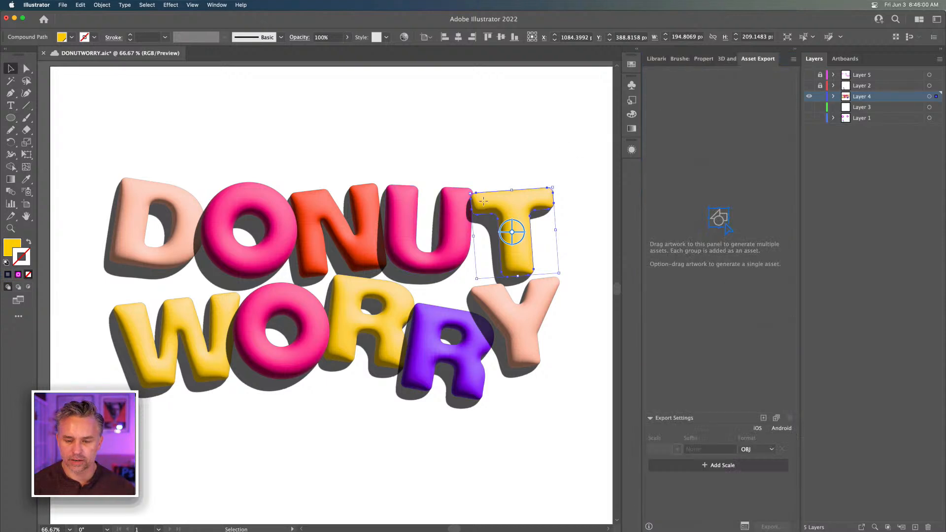
# Add the T of DONUT as an export asset named T, keep OBJ as its format, and deselect the letter
pyautogui.moveTo(483, 200); pyautogui.dragTo(666, 130)
pyautogui.doubleClick(655, 108)
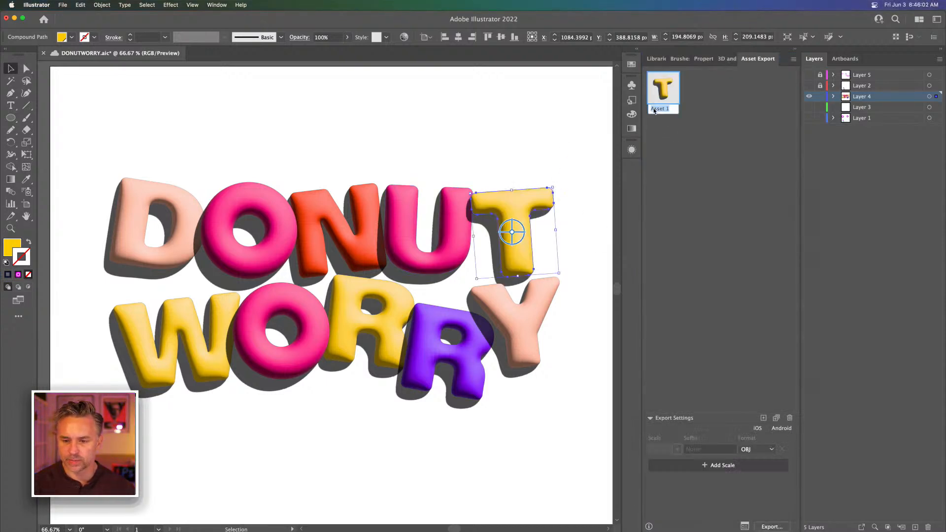
pyautogui.write('T')
pyautogui.press('Return')
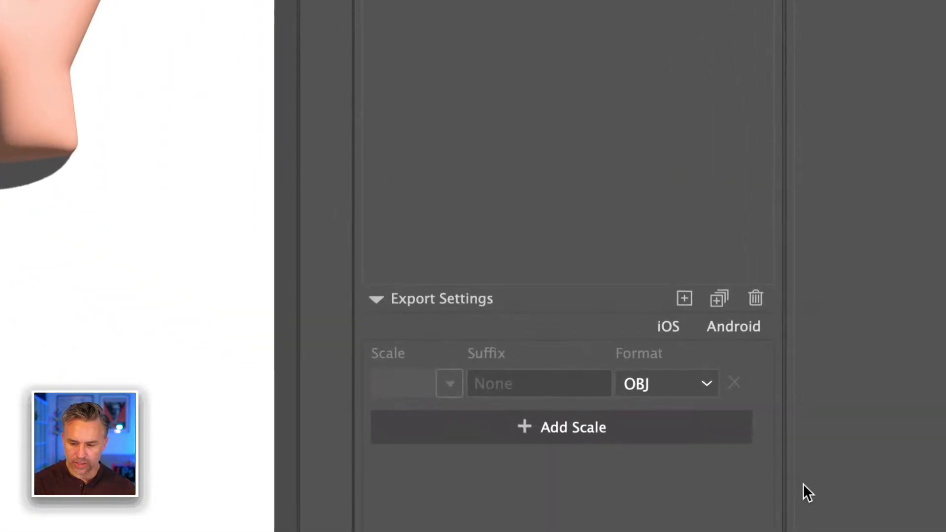
pyautogui.click(676, 384)
pyautogui.click(677, 355)
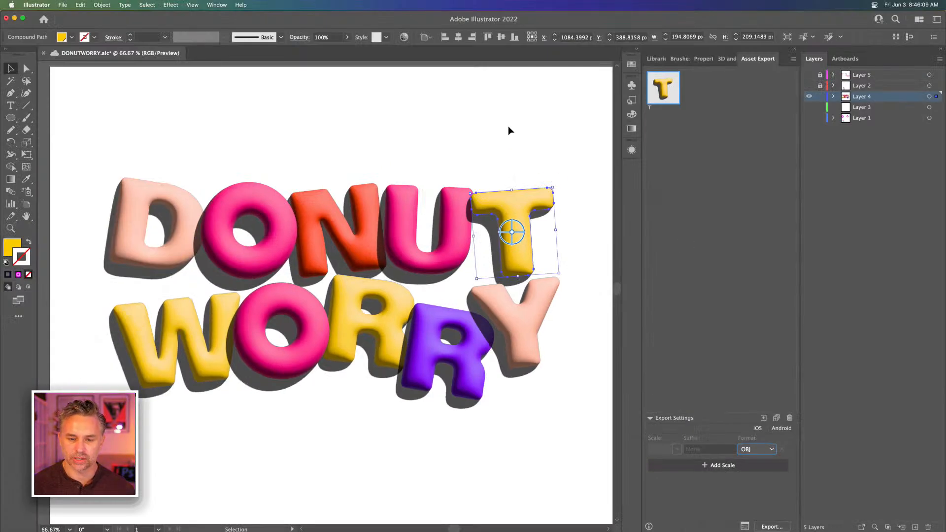
pyautogui.click(509, 128)
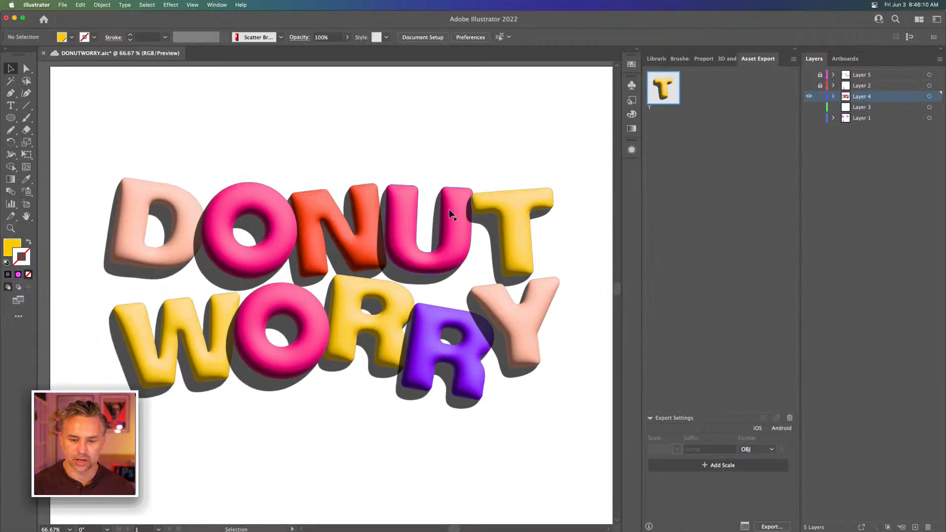
# Add the U and the N of DONUT as separate export assets
pyautogui.moveTo(452, 214); pyautogui.dragTo(663, 148)
pyautogui.moveTo(357, 230); pyautogui.dragTo(705, 136)
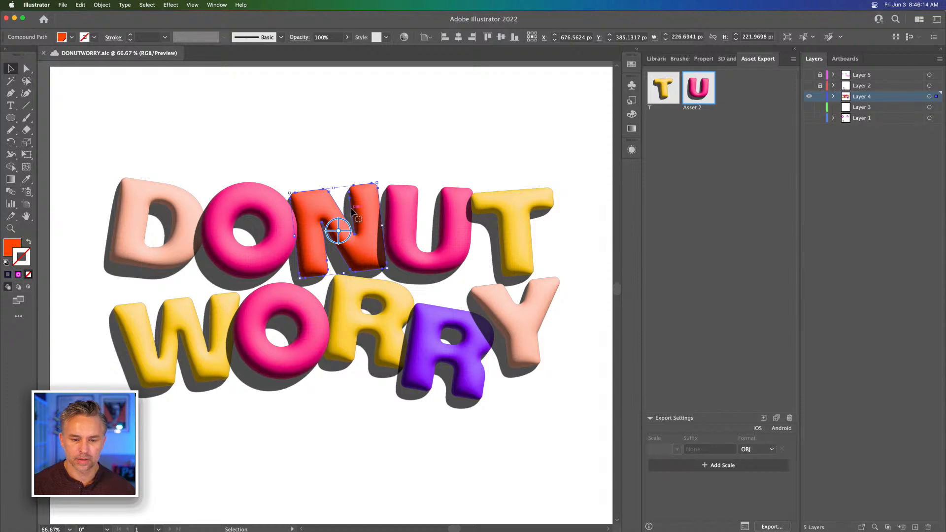
pyautogui.moveTo(340, 219); pyautogui.dragTo(648, 157)
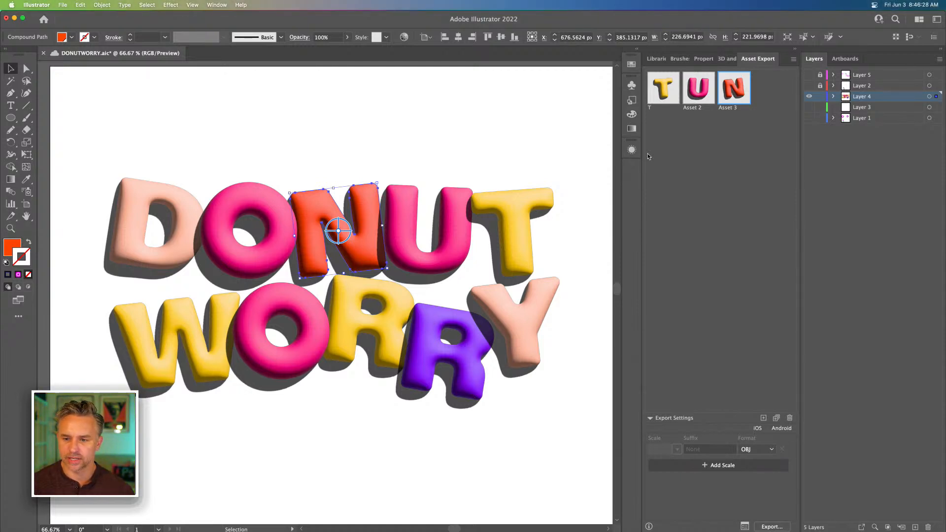
# Select all the DONUT WORRY letters, check the artboard formats in Export for Screens, cancel without exporting, and deselect the letters
pyautogui.moveTo(115, 140); pyautogui.dragTo(549, 402)
pyautogui.click(63, 5)
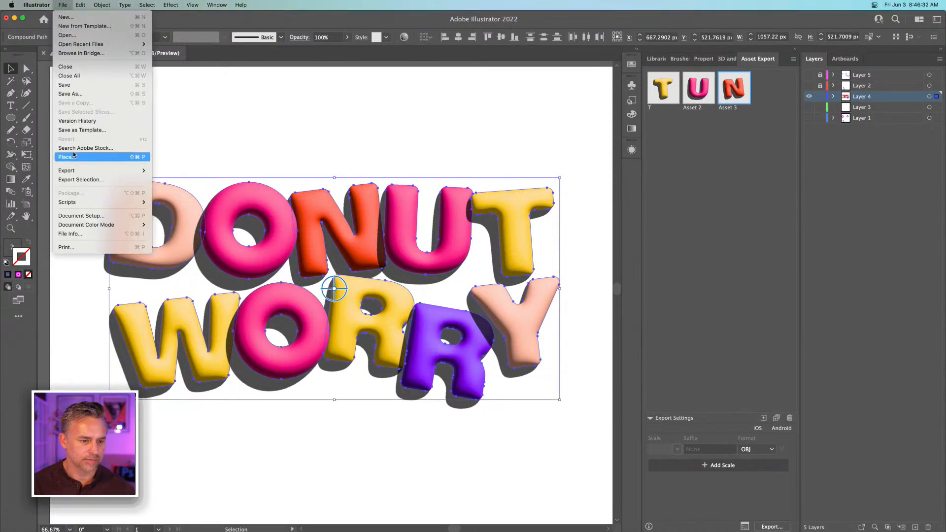
pyautogui.moveTo(74, 171)
pyautogui.click(158, 171)
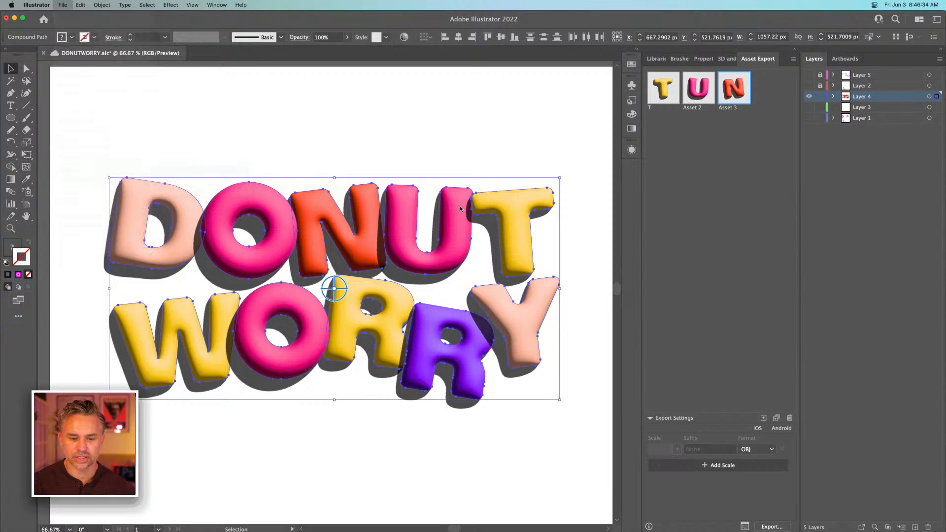
pyautogui.click(727, 306)
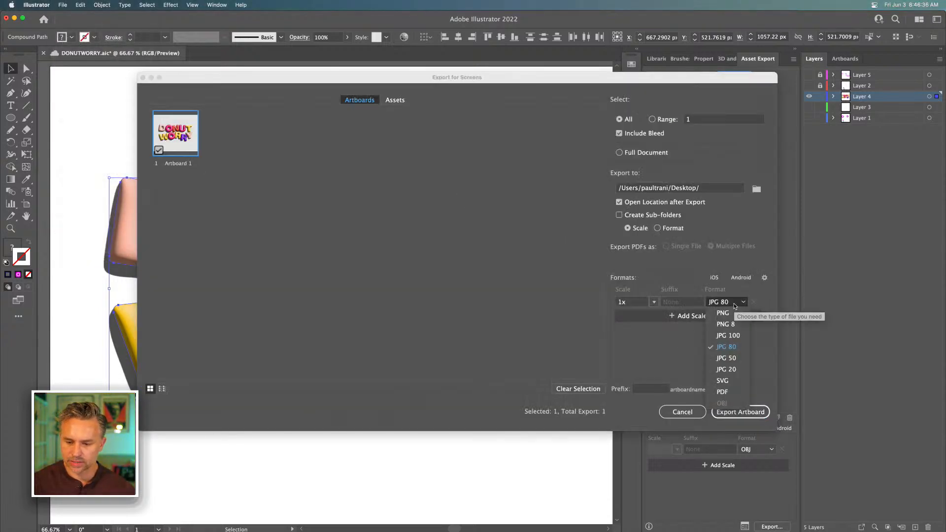
pyautogui.click(761, 335)
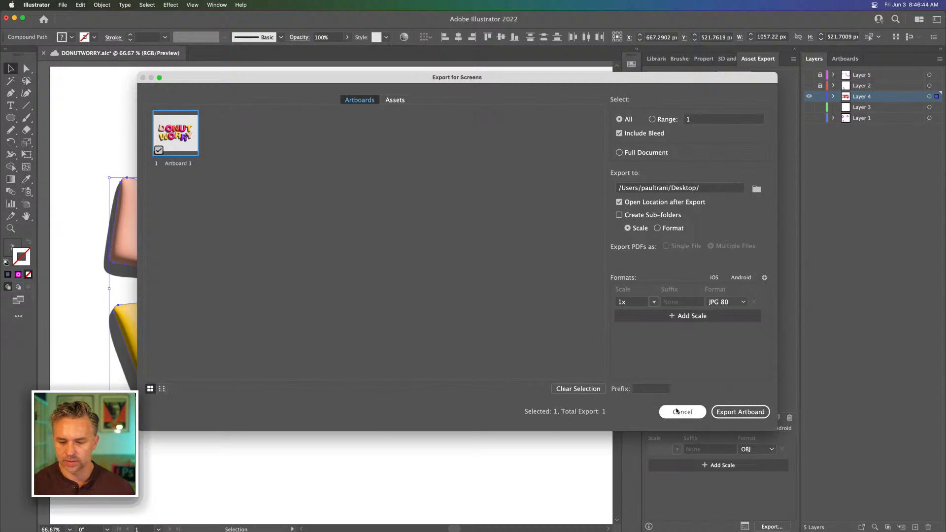
pyautogui.click(722, 305)
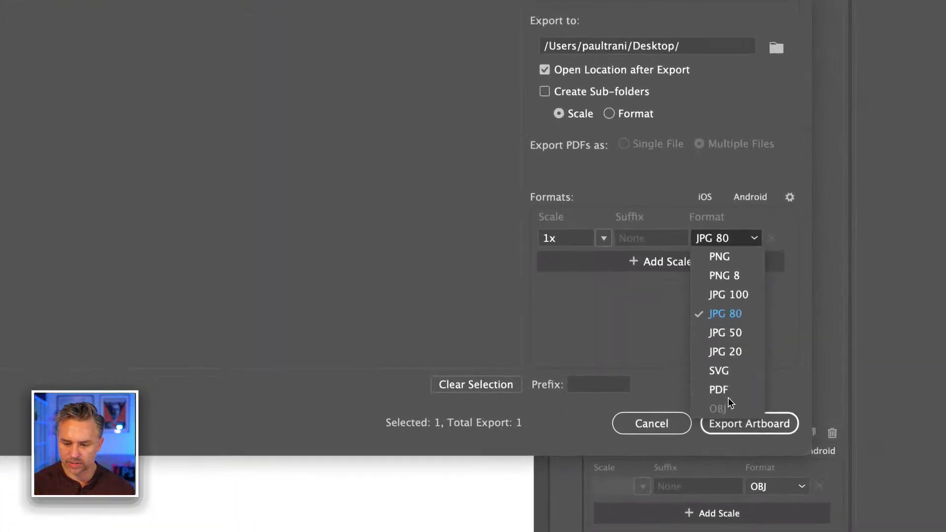
pyautogui.click(669, 376)
pyautogui.click(683, 411)
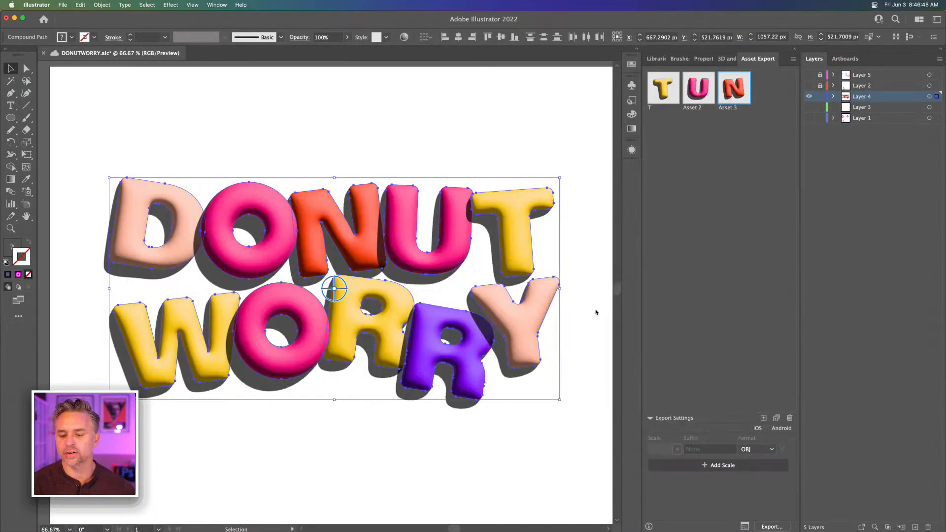
pyautogui.click(391, 131)
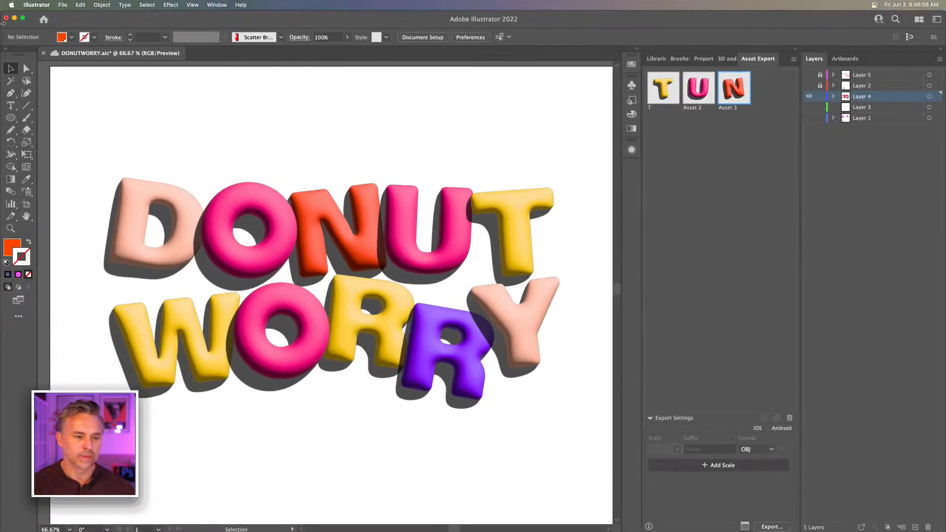
# Minimize the artwork window, switch to Adobe Substance 3D Stager, and add a basic Text shape to the scene
pyautogui.click(15, 19)
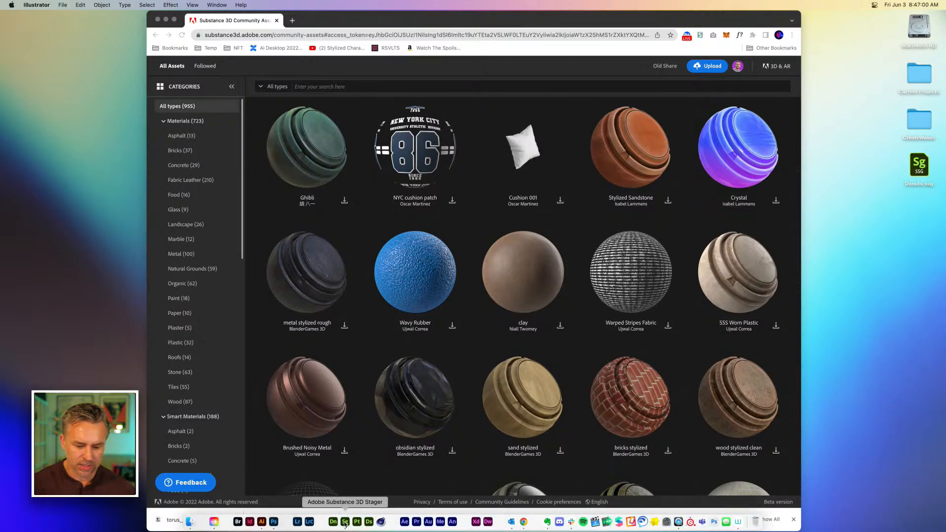
pyautogui.click(344, 523)
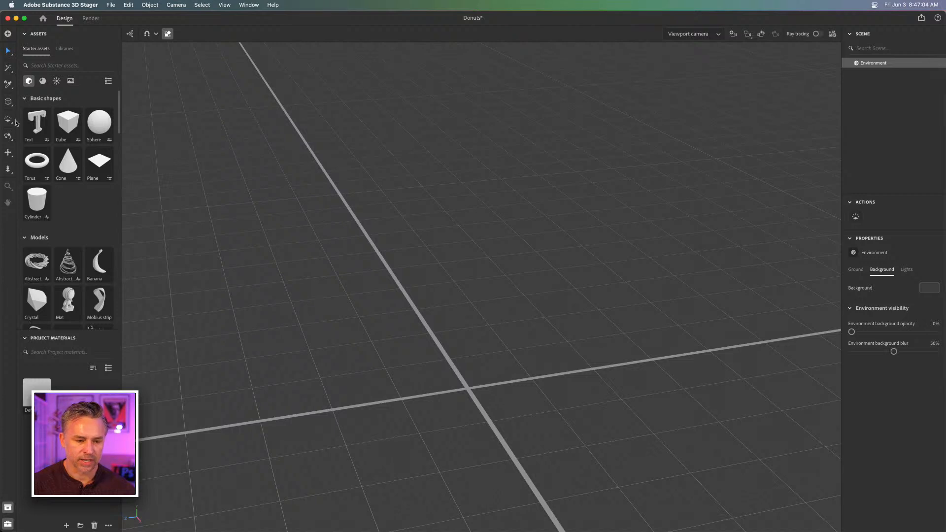
pyautogui.click(29, 121)
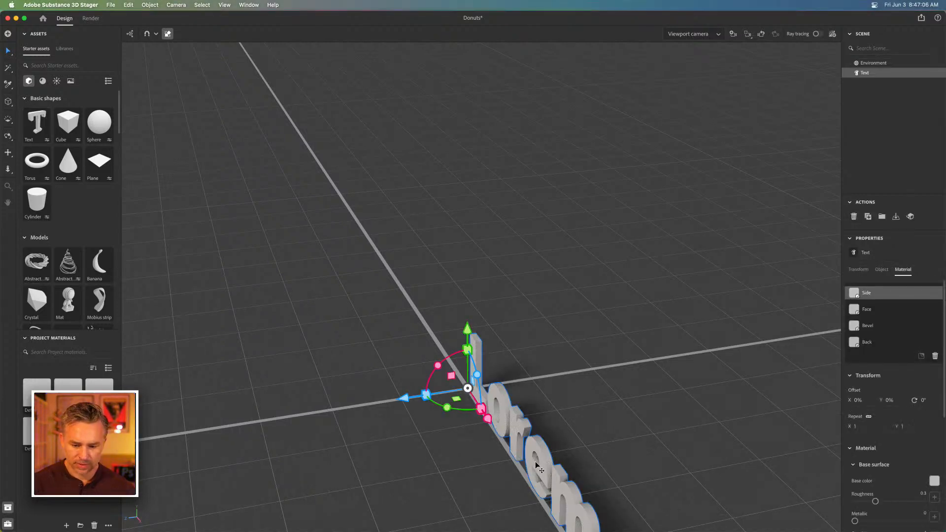
# Replace the text object's placeholder wording with DONUT and frame the word in the viewport
pyautogui.press('1')
pyautogui.moveTo(438, 275); pyautogui.dragTo(539, 340)
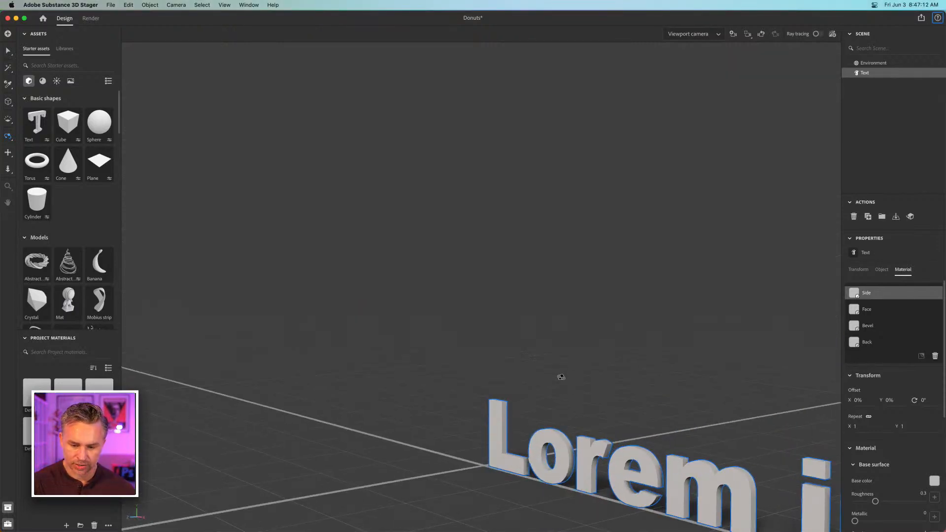
pyautogui.press('v')
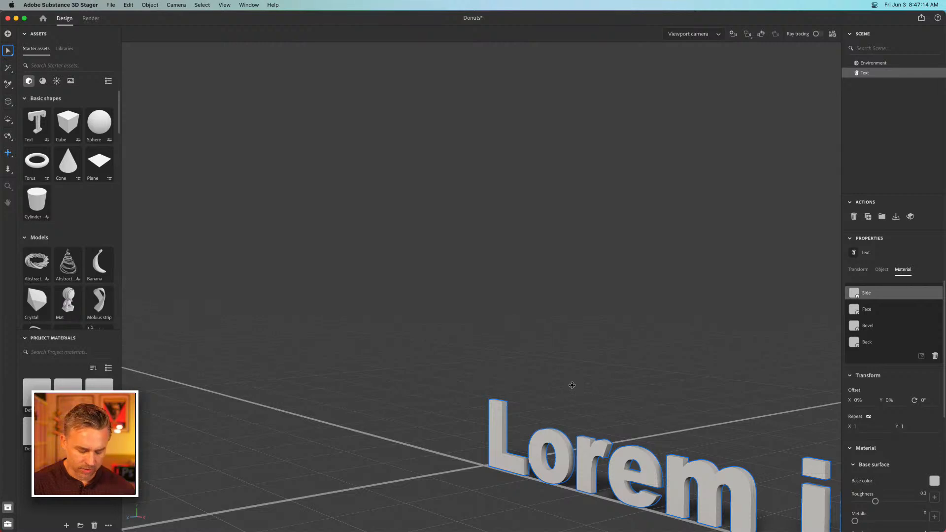
pyautogui.moveTo(572, 385); pyautogui.dragTo(226, 190)
pyautogui.press('1')
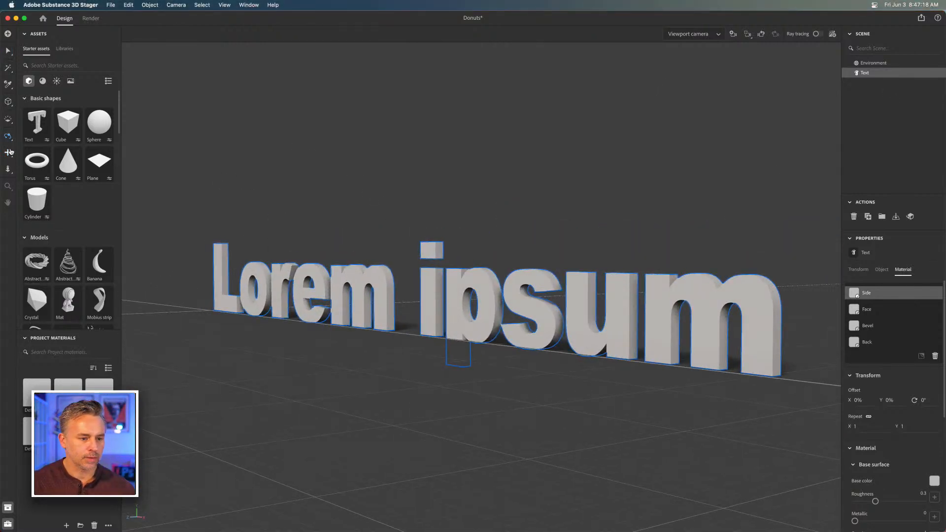
pyautogui.click(8, 51)
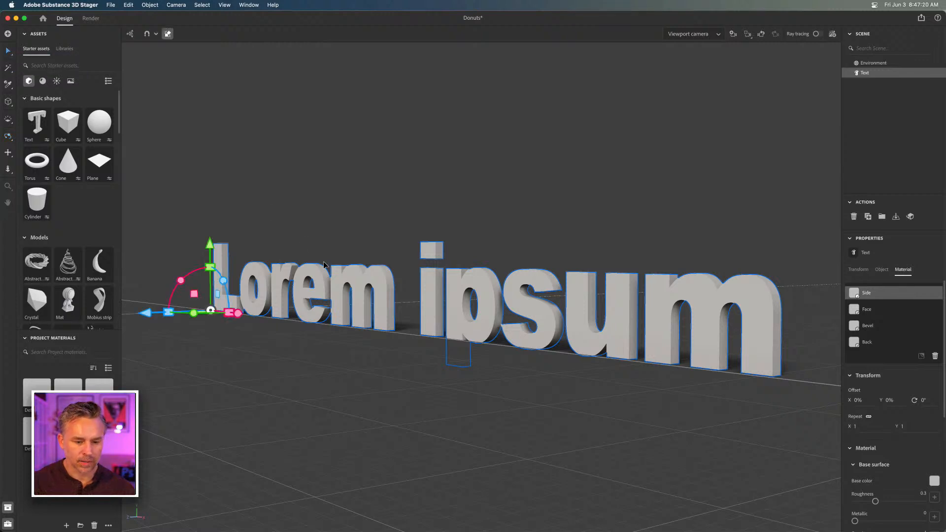
pyautogui.click(858, 270)
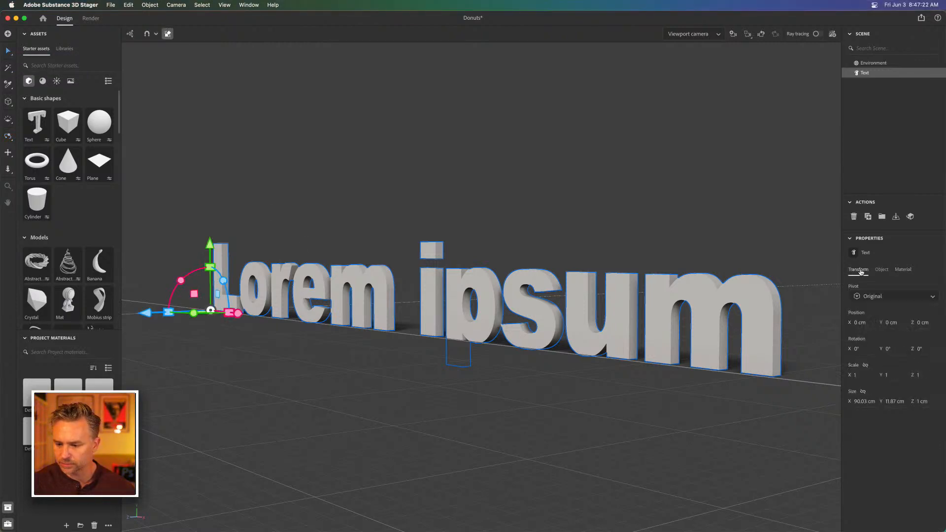
pyautogui.click(881, 270)
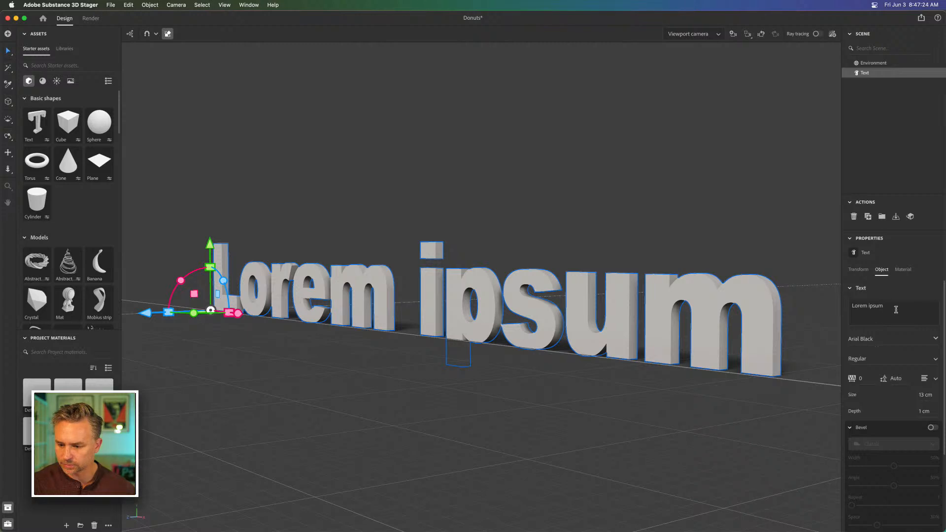
pyautogui.click(895, 309)
pyautogui.write('DONUT')
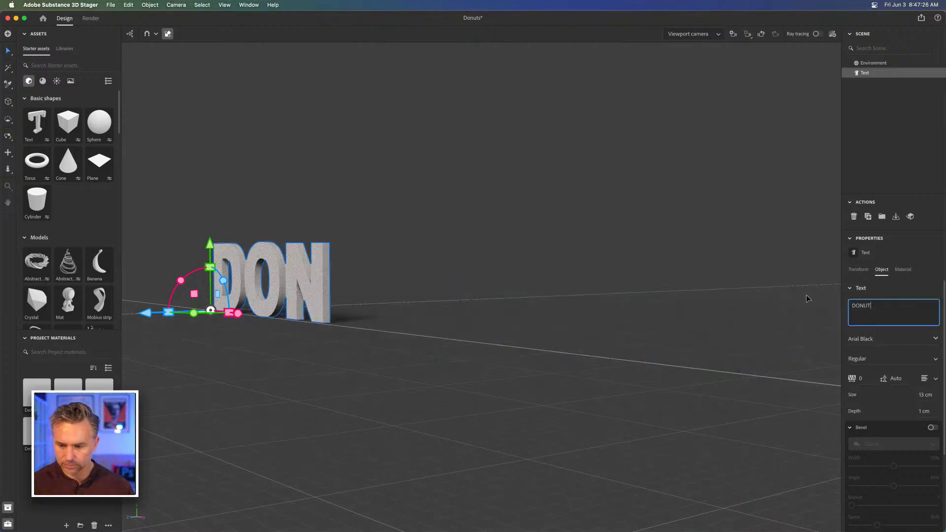
pyautogui.click(747, 34)
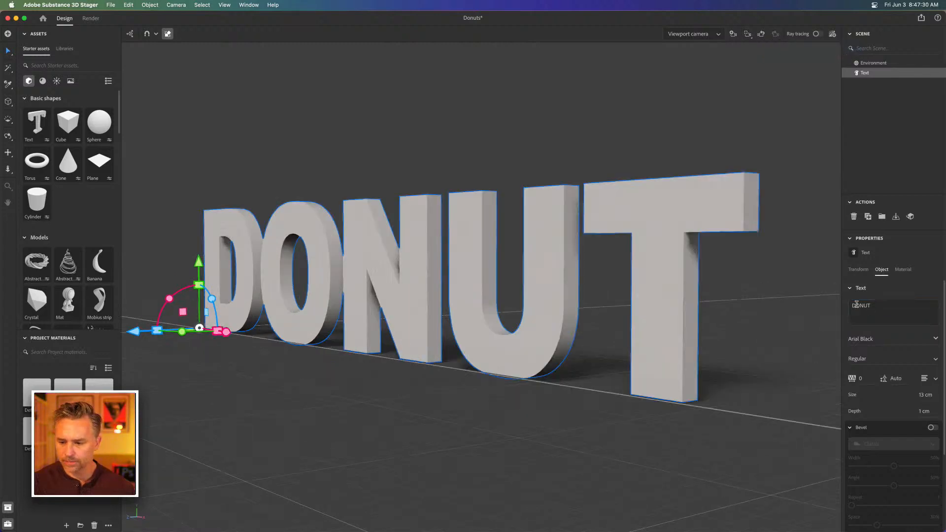
# Turn on the bevel for the DONUT text and set its type to Round
pyautogui.click(932, 428)
pyautogui.click(906, 446)
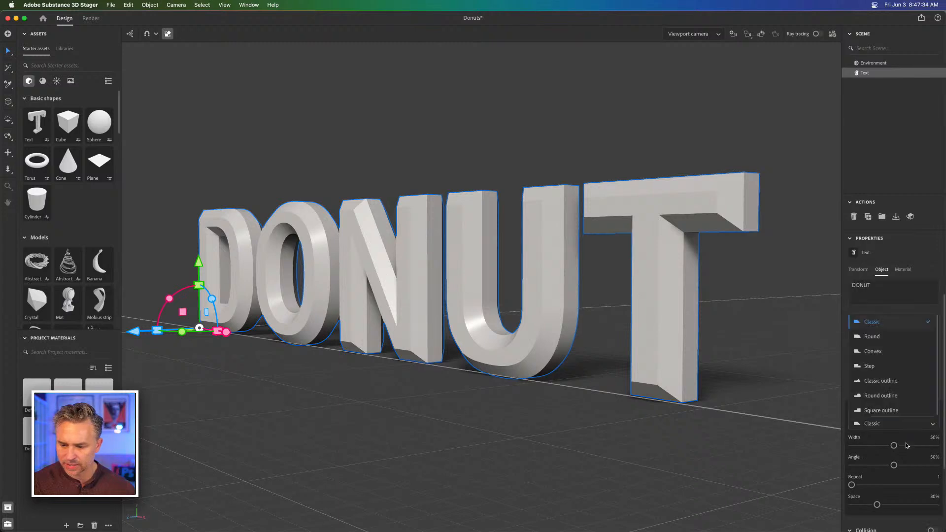
pyautogui.click(882, 336)
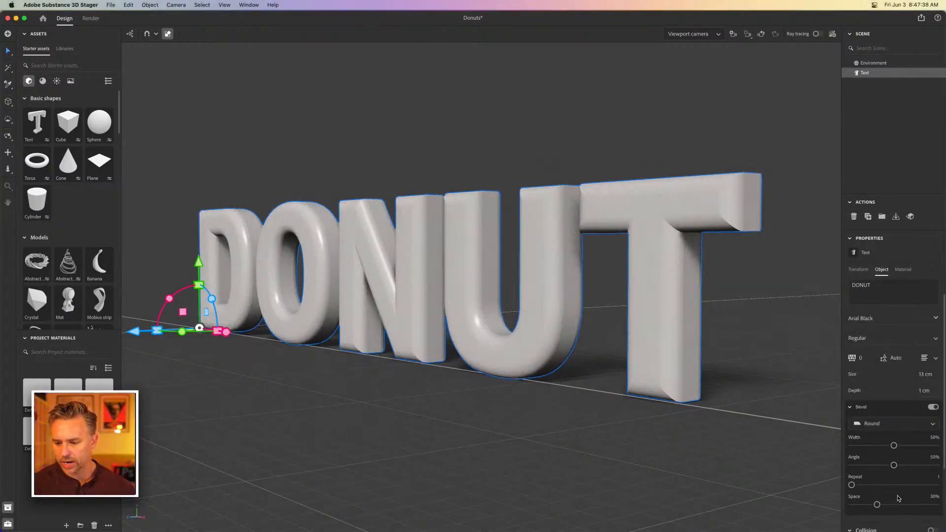
pyautogui.scroll(-4, 921, 467)
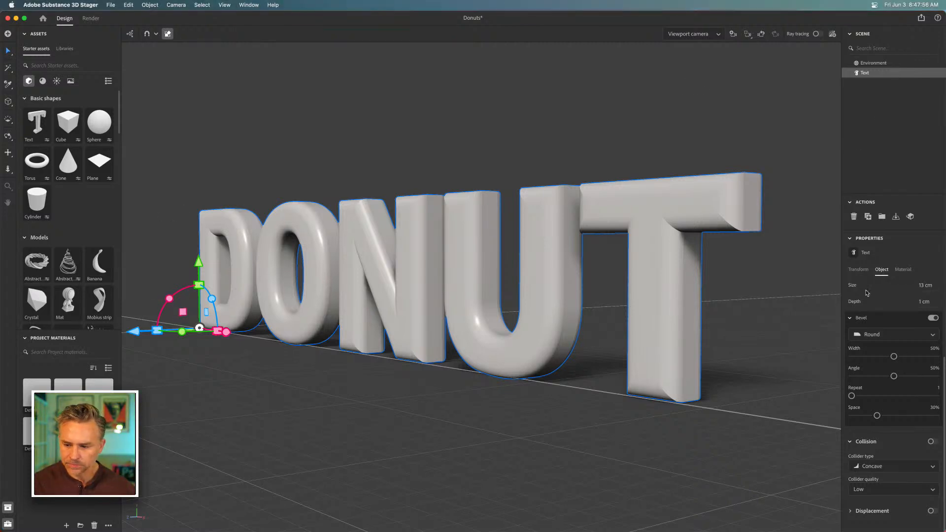
# Lay the DONUT text flat with an X rotation of 90° and move it onto the ground plane
pyautogui.click(856, 269)
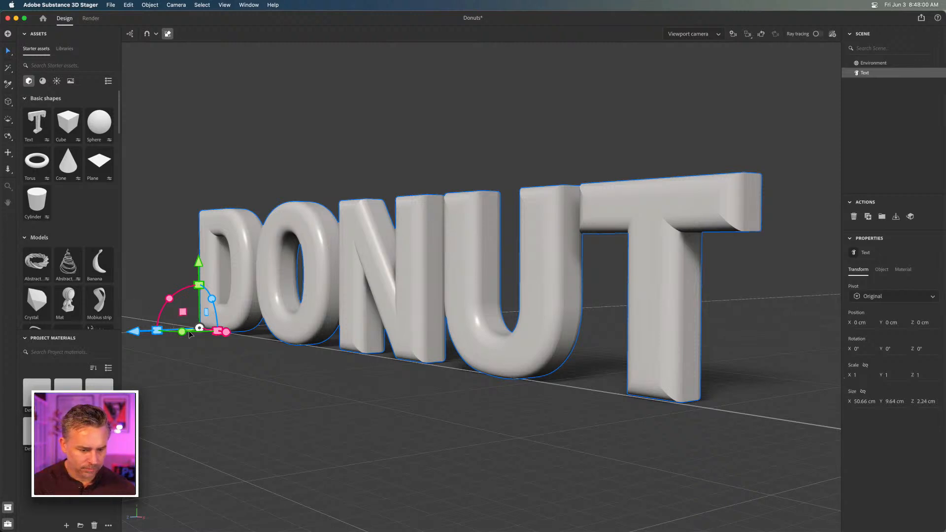
pyautogui.moveTo(169, 300); pyautogui.dragTo(236, 248)
pyautogui.click(857, 348)
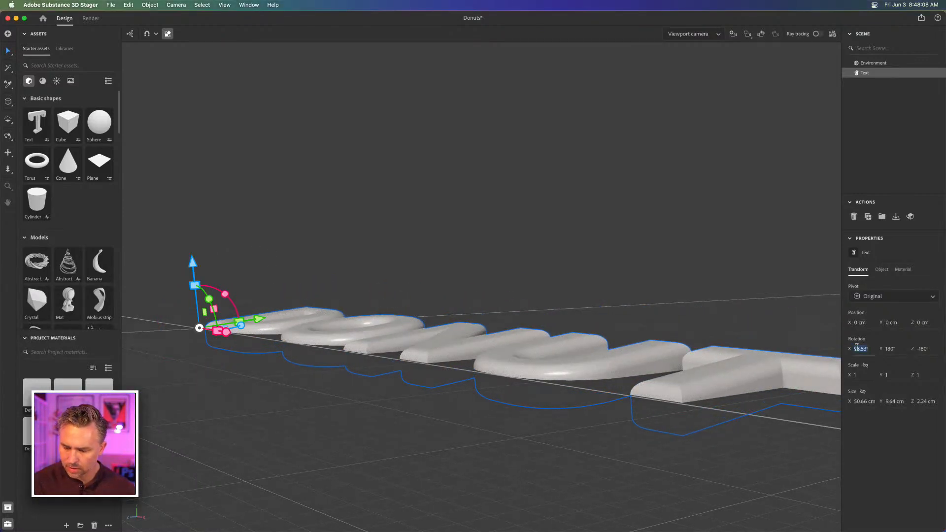
pyautogui.write('90')
pyautogui.press('Return')
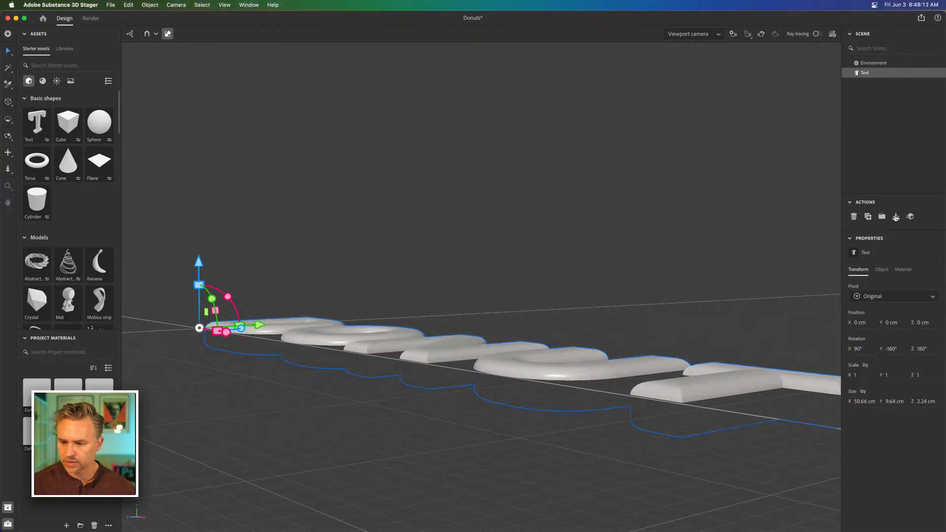
pyautogui.click(896, 217)
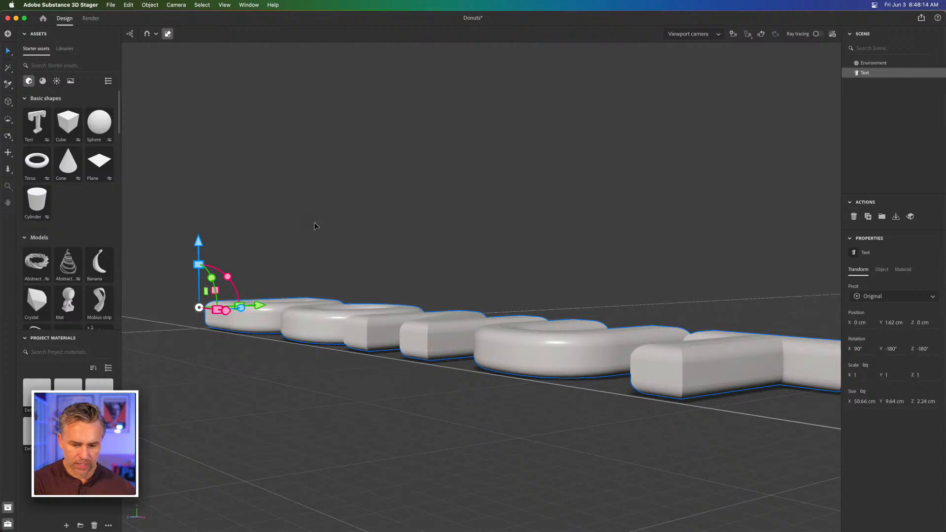
# Shorten the text object's wording to the single letter D
pyautogui.press('1')
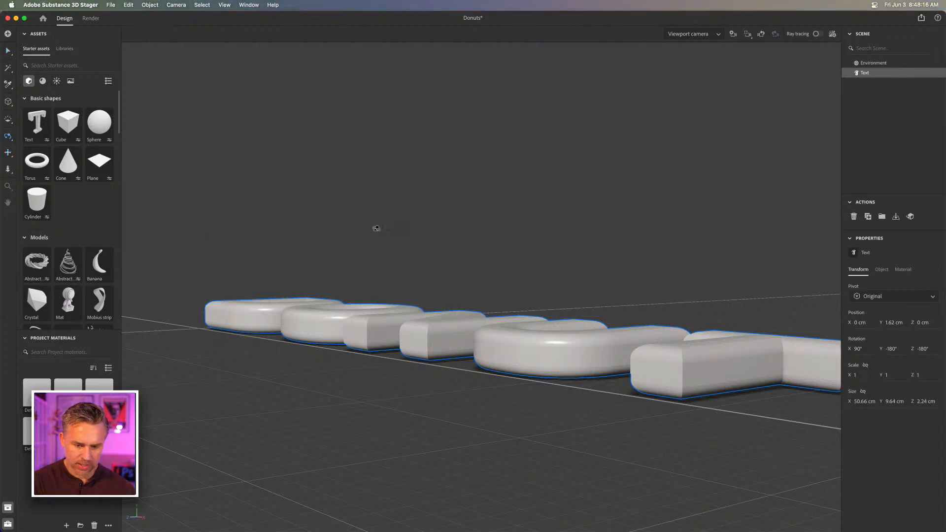
pyautogui.moveTo(391, 237); pyautogui.dragTo(494, 419)
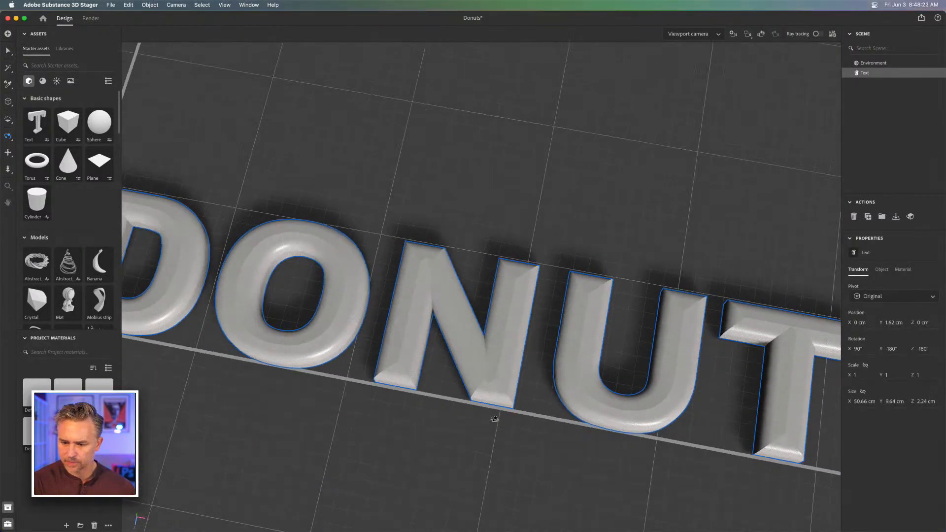
pyautogui.press('2')
pyautogui.moveTo(439, 257); pyautogui.dragTo(465, 239)
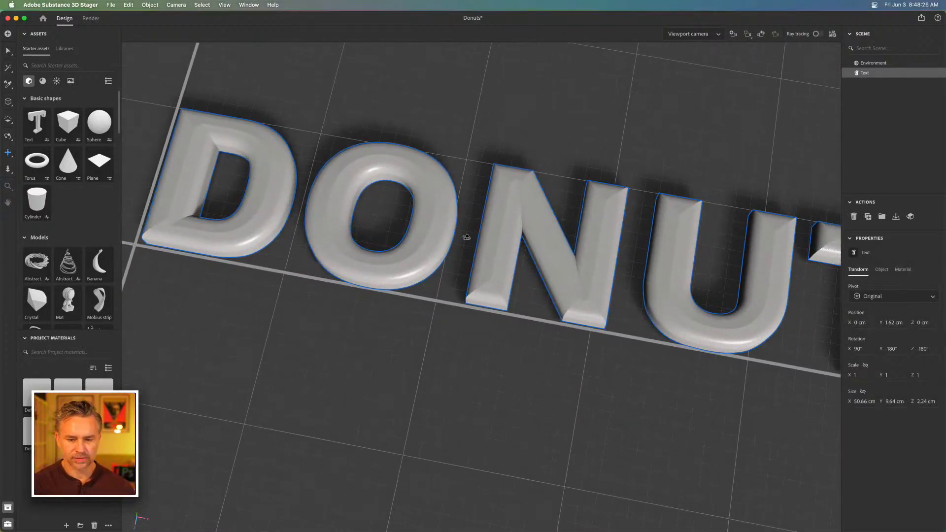
pyautogui.press('1')
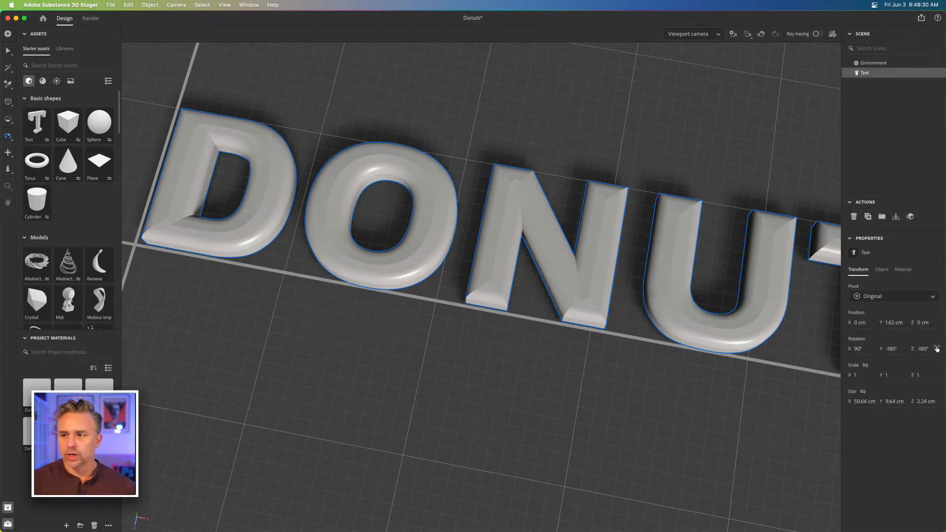
pyautogui.click(7, 51)
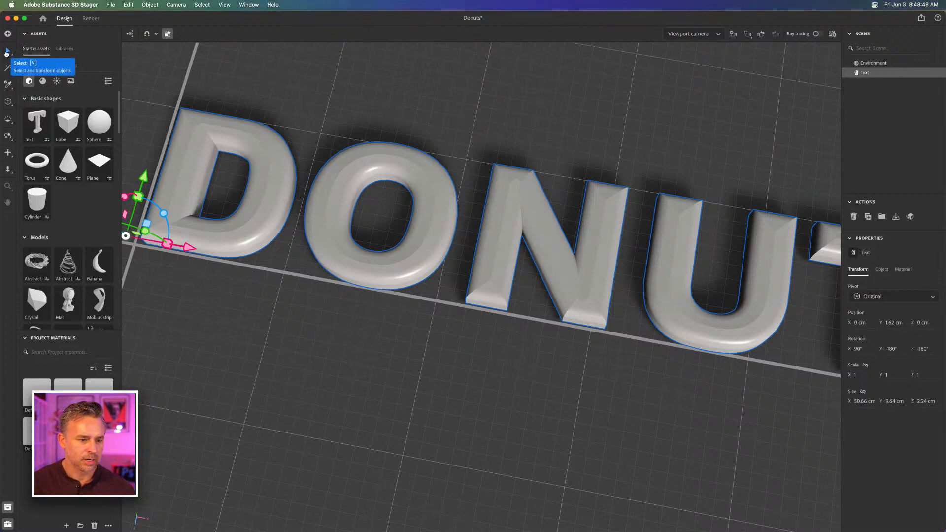
pyautogui.click(881, 270)
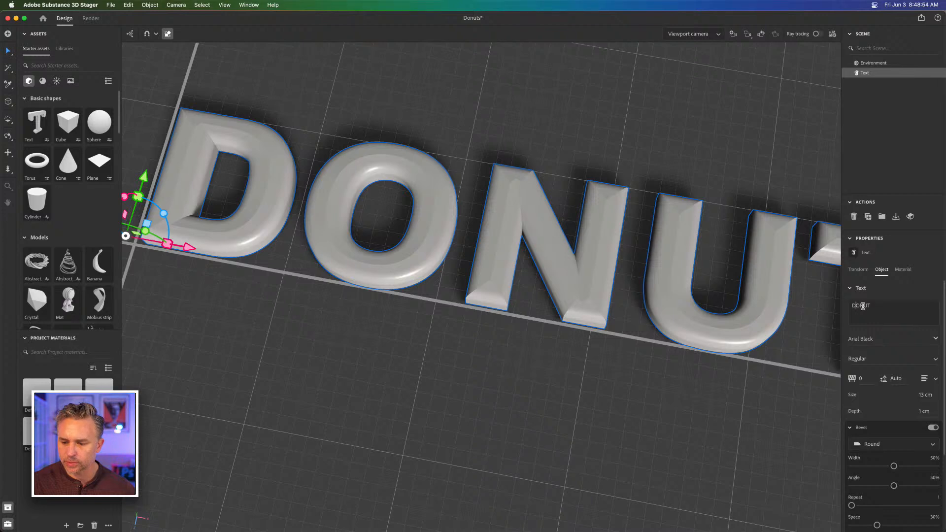
pyautogui.click(904, 308)
pyautogui.press('BackSpace')
pyautogui.press('BackSpace')
pyautogui.press('BackSpace')
pyautogui.press('BackSpace')
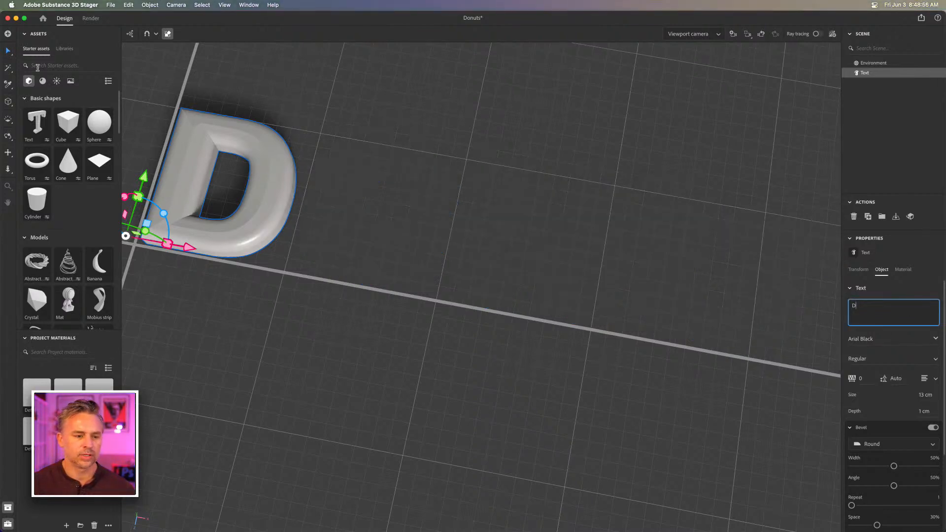
# Move the D slightly across the ground away from the origin and frame it for a close view of its side
pyautogui.moveTo(205, 195)
pyautogui.mouseDown()
pyautogui.moveTo(242, 210)
pyautogui.moveTo(281, 187)
pyautogui.moveTo(187, 253)
pyautogui.moveTo(459, 228)
pyautogui.moveTo(283, 275)
pyautogui.moveTo(205, 196)
pyautogui.mouseUp()
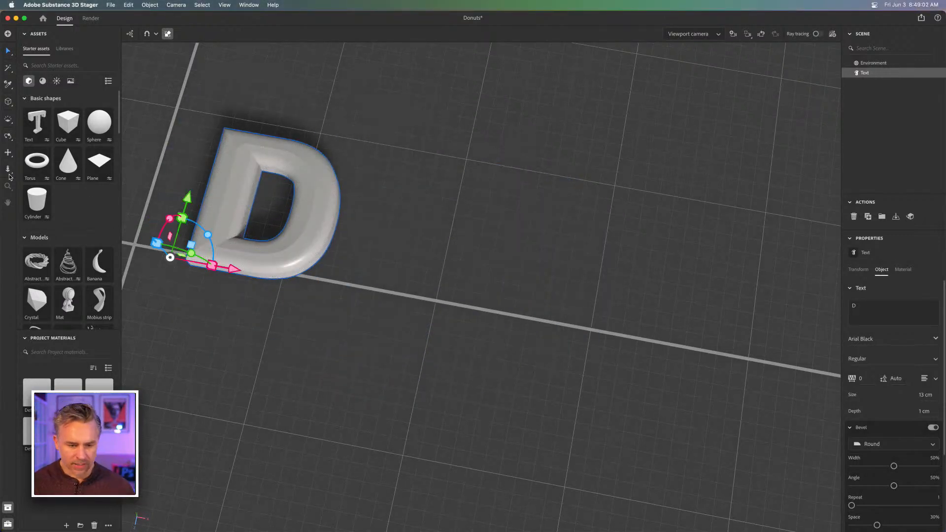
pyautogui.click(747, 34)
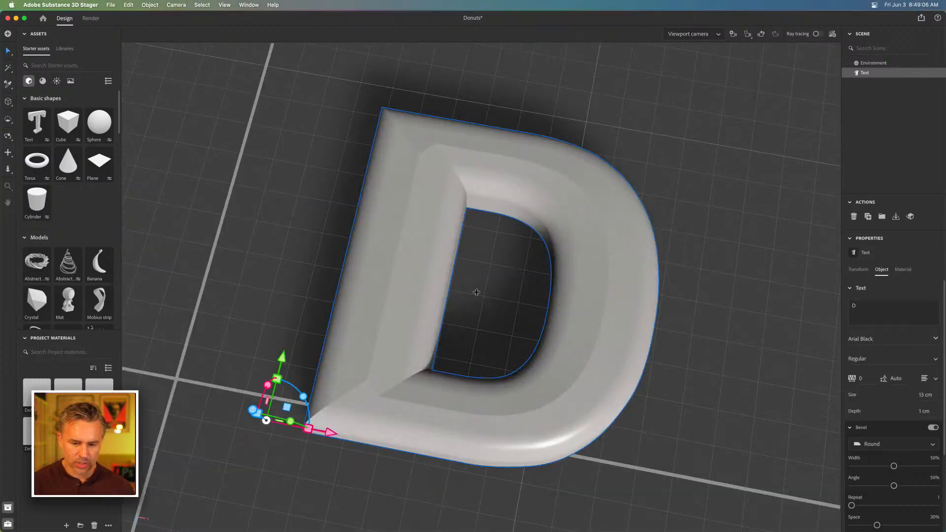
pyautogui.press('2')
pyautogui.press('1')
pyautogui.moveTo(477, 253); pyautogui.dragTo(496, 169)
pyautogui.press('2')
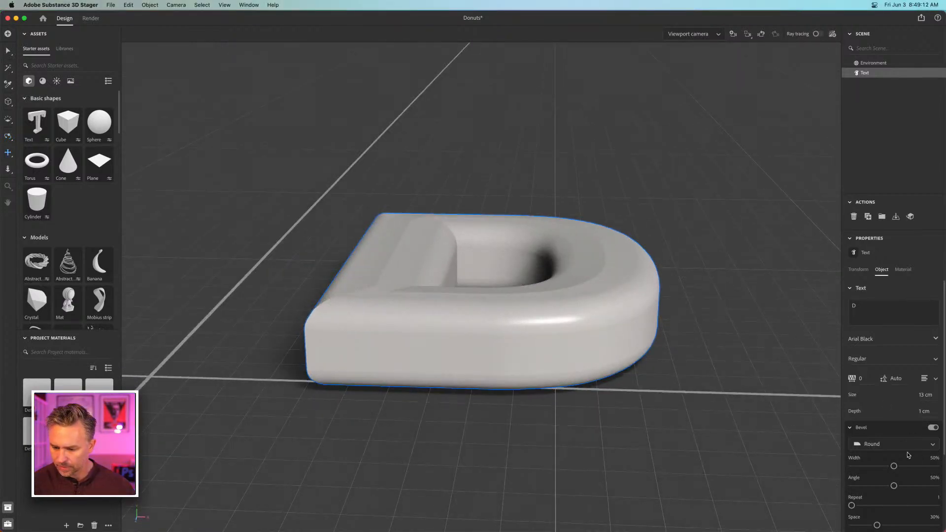
# Set the D's bevel space to 27% and widen the bevel to 76%
pyautogui.scroll(-5, 902, 502)
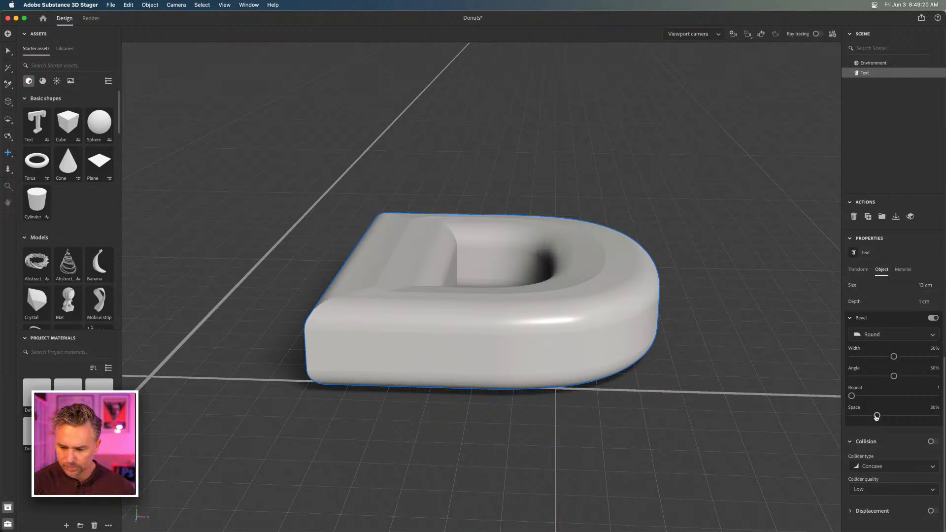
pyautogui.moveTo(876, 416); pyautogui.dragTo(854, 417)
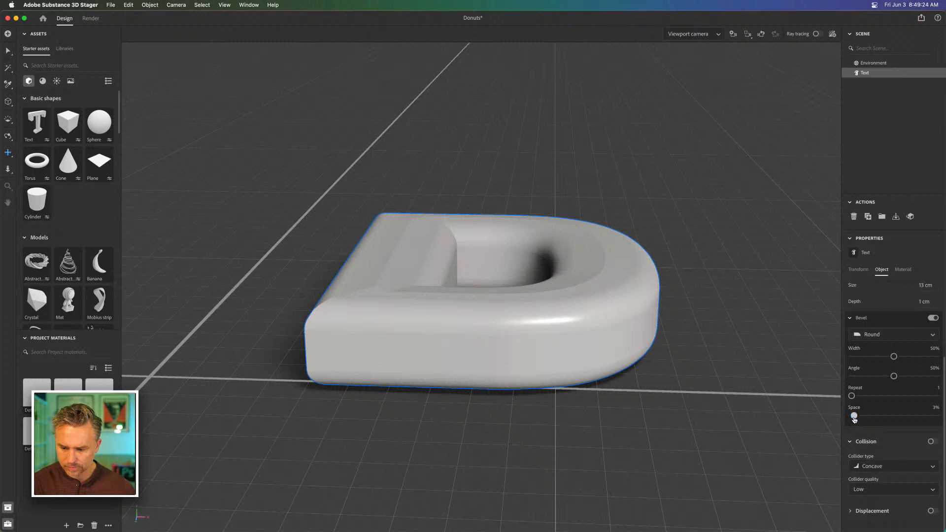
pyautogui.moveTo(854, 417); pyautogui.dragTo(874, 416)
pyautogui.moveTo(894, 356); pyautogui.dragTo(916, 356)
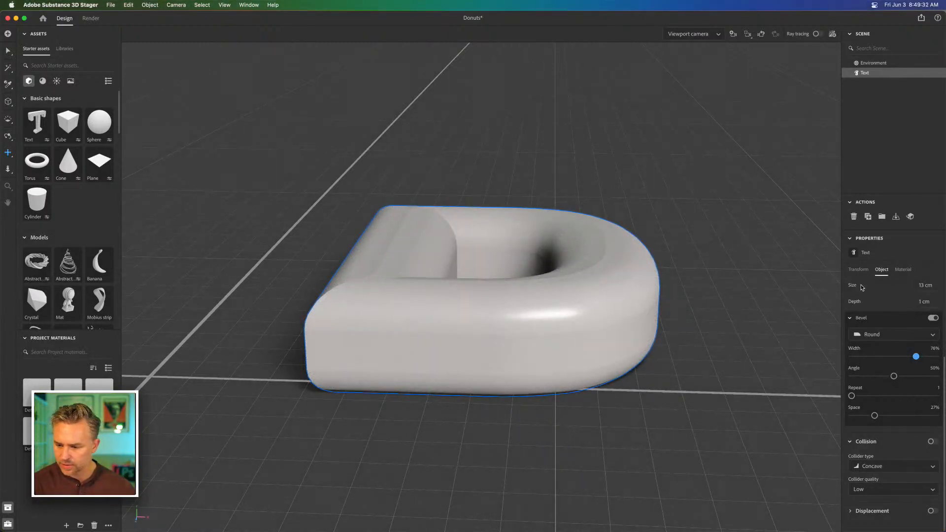
# Snap the beveled D onto the ground plane
pyautogui.click(857, 270)
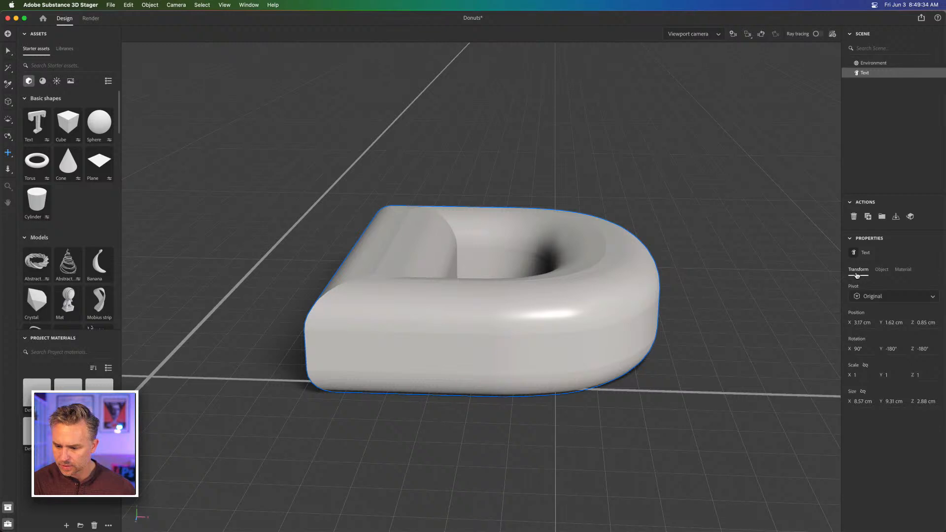
pyautogui.click(881, 269)
pyautogui.click(856, 270)
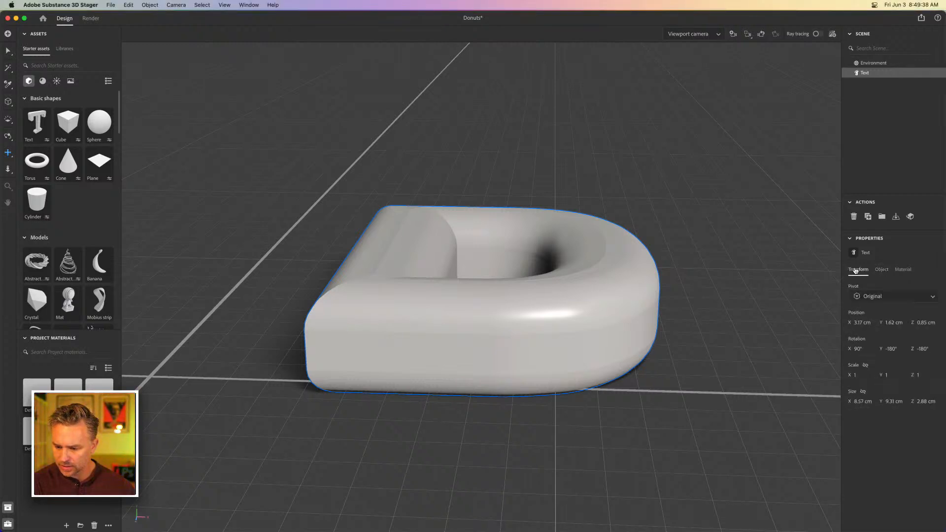
pyautogui.click(879, 271)
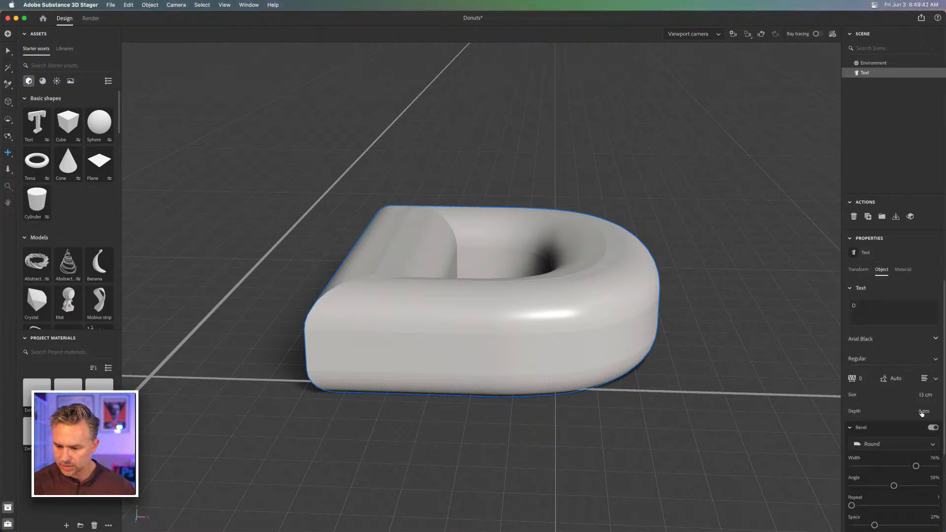
pyautogui.moveTo(924, 411); pyautogui.dragTo(916, 411)
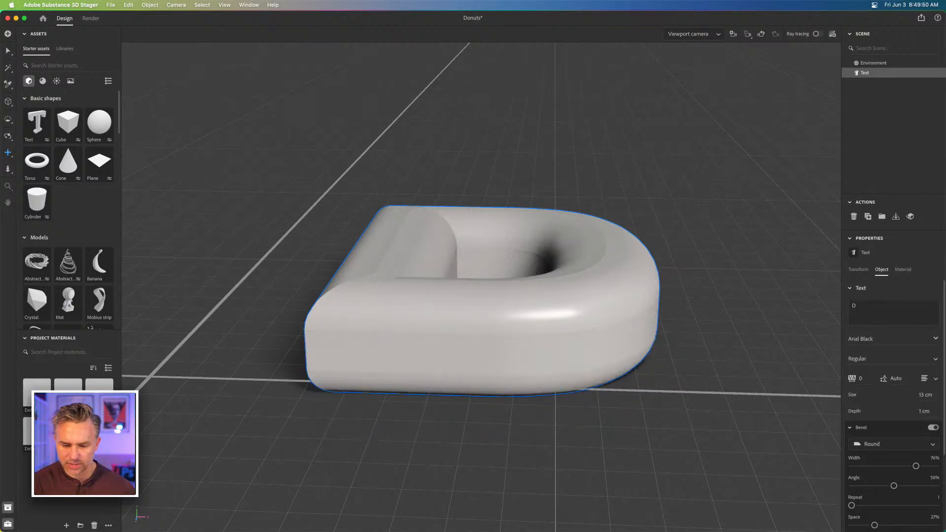
pyautogui.click(896, 217)
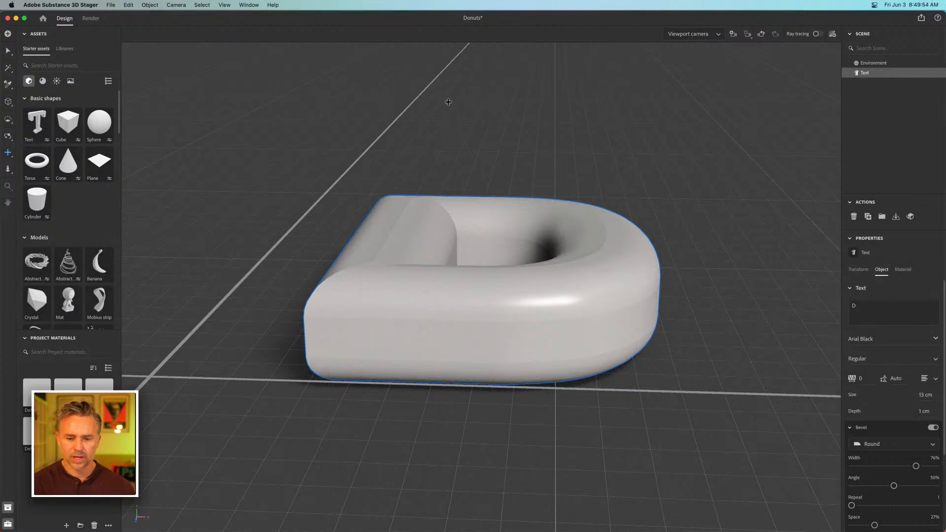
# Reduce the D's text depth to 0.5 cm and snap it back onto the ground plane
pyautogui.moveTo(917, 412); pyautogui.dragTo(917, 411)
pyautogui.click(919, 412)
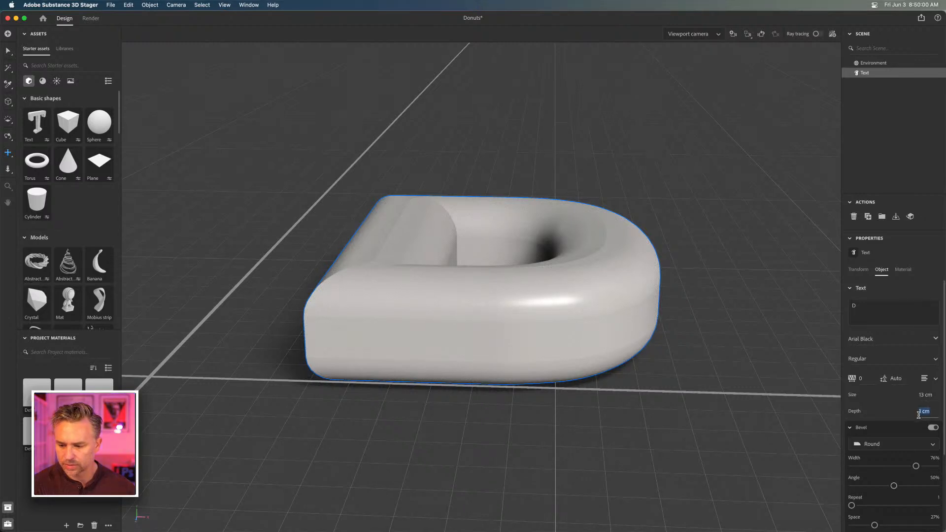
pyautogui.write('0.5')
pyautogui.press('Return')
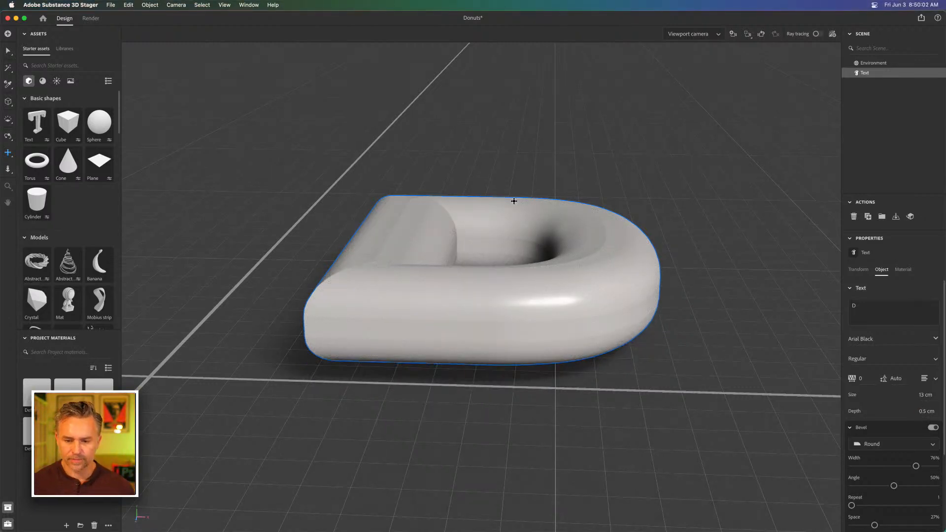
pyautogui.click(895, 217)
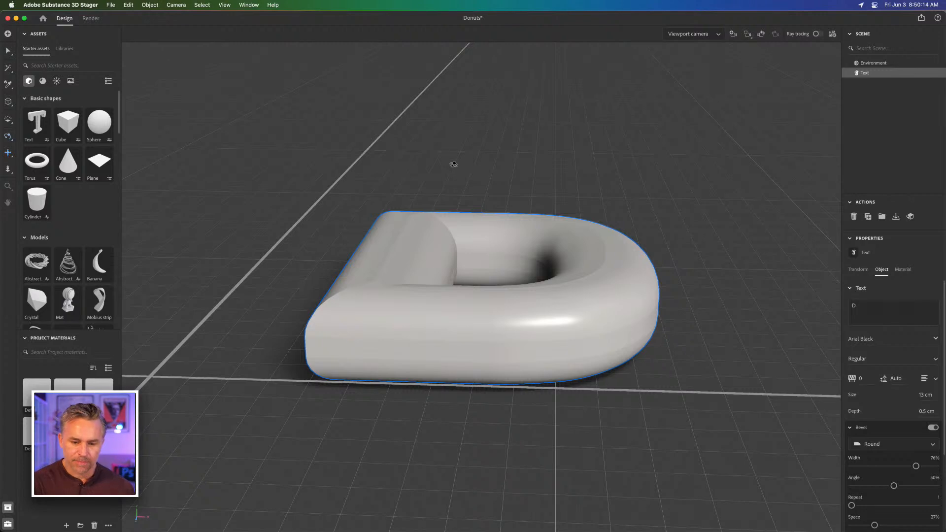
# Apply the Clay material from the starter assets to the side, face, bevel and back of the D
pyautogui.moveTo(456, 177); pyautogui.dragTo(398, 282)
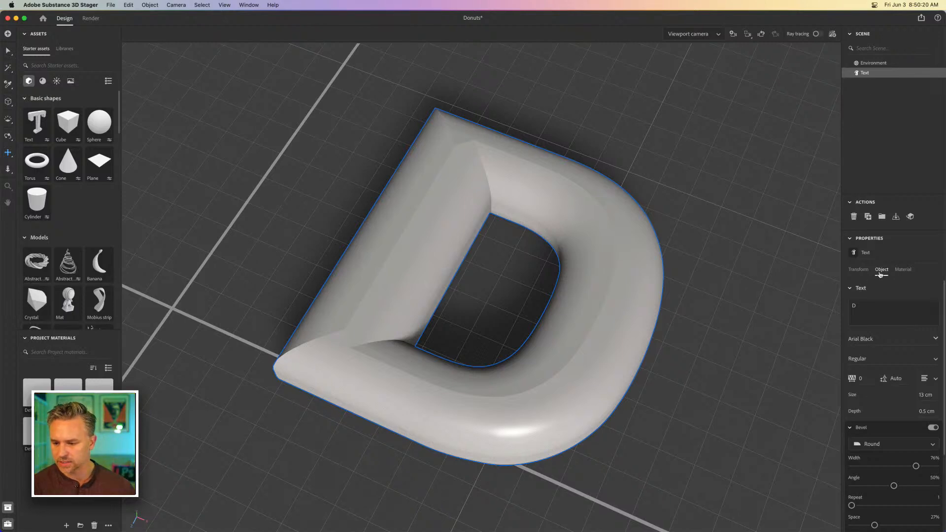
pyautogui.click(903, 270)
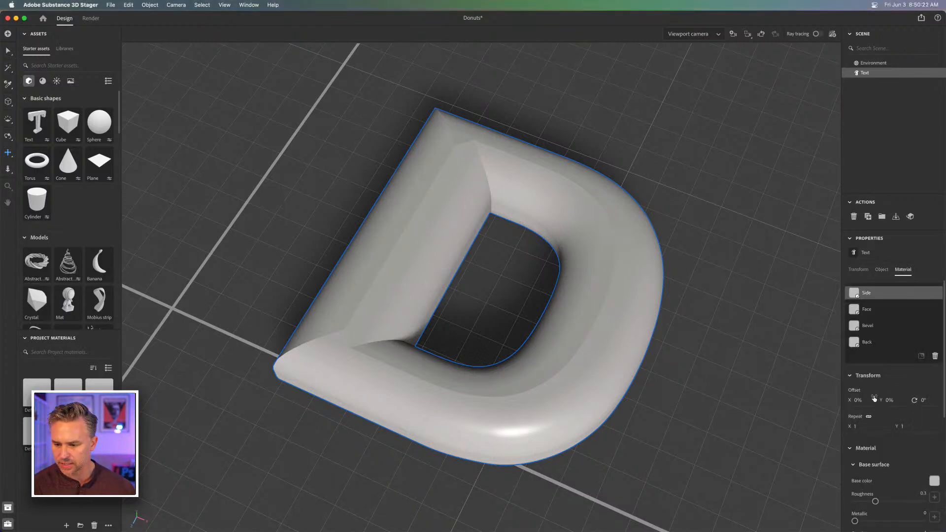
pyautogui.click(42, 82)
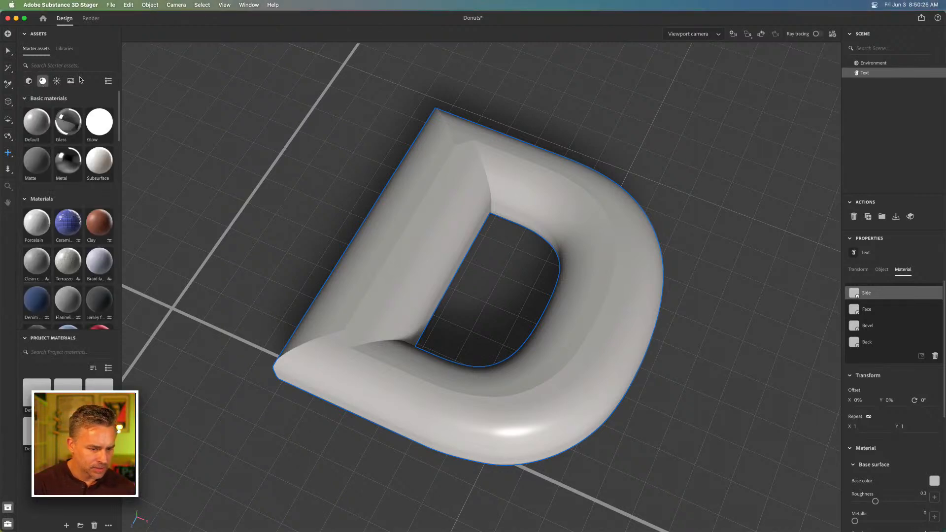
pyautogui.moveTo(120, 128); pyautogui.dragTo(125, 169)
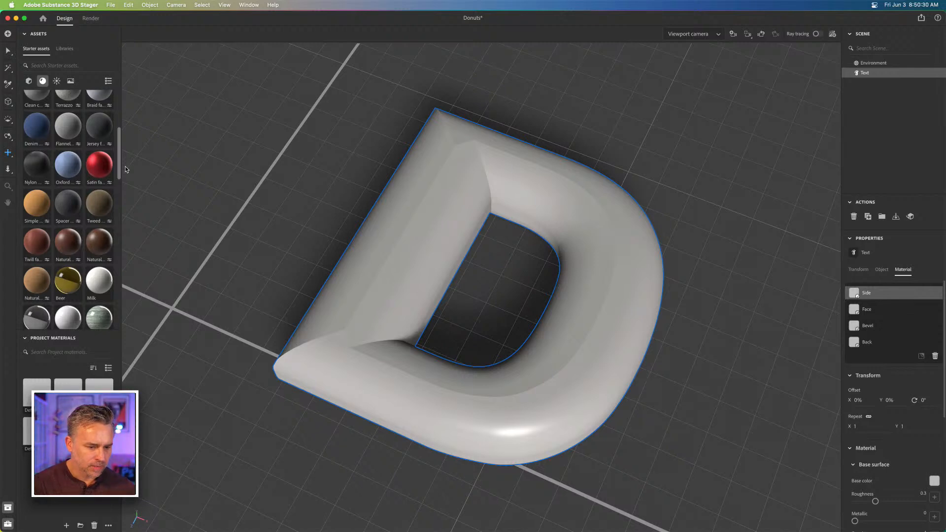
pyautogui.click(109, 81)
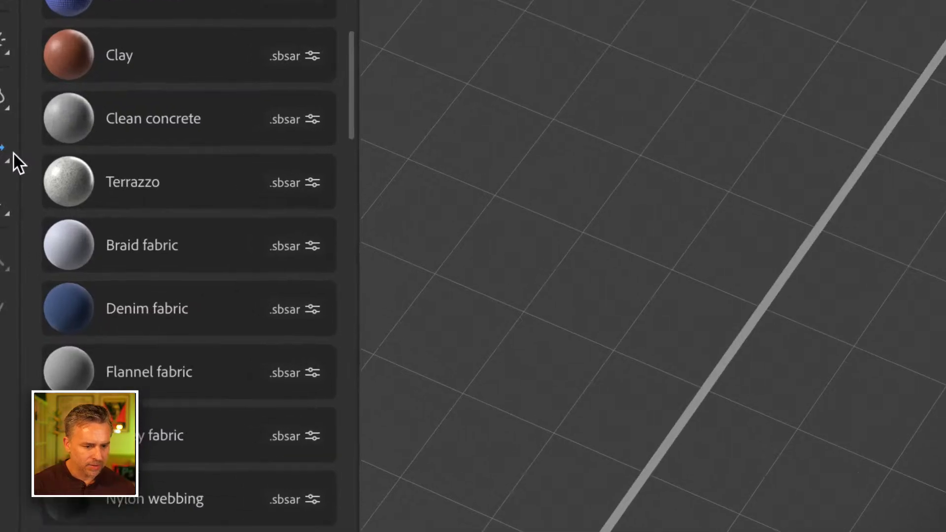
pyautogui.scroll(6, 182, 190)
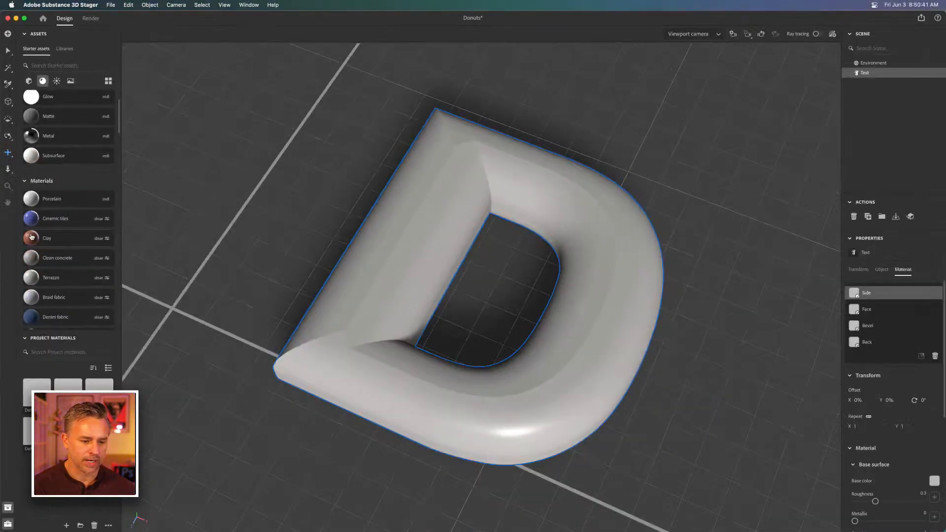
pyautogui.moveTo(46, 243); pyautogui.dragTo(407, 258)
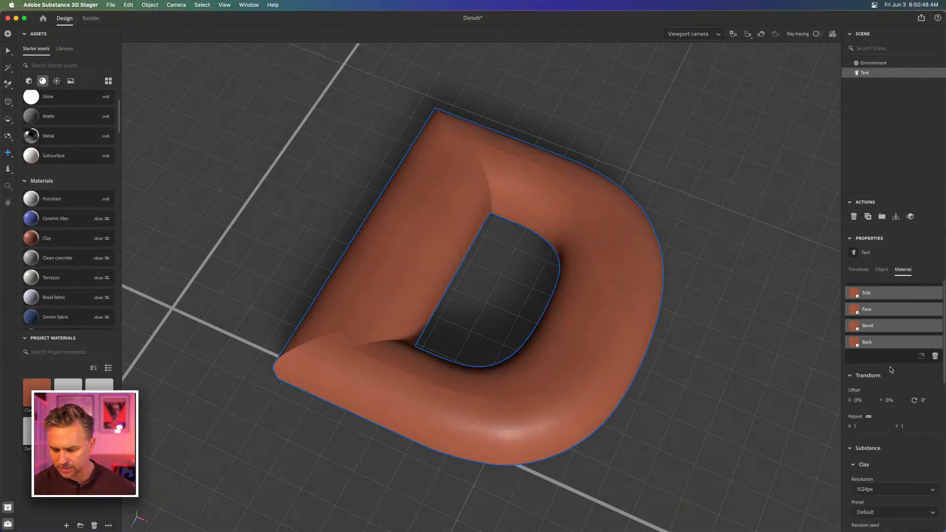
# Change the clay material's color to a light salmon pink, RGB 240, 173, 151
pyautogui.scroll(-5, 895, 368)
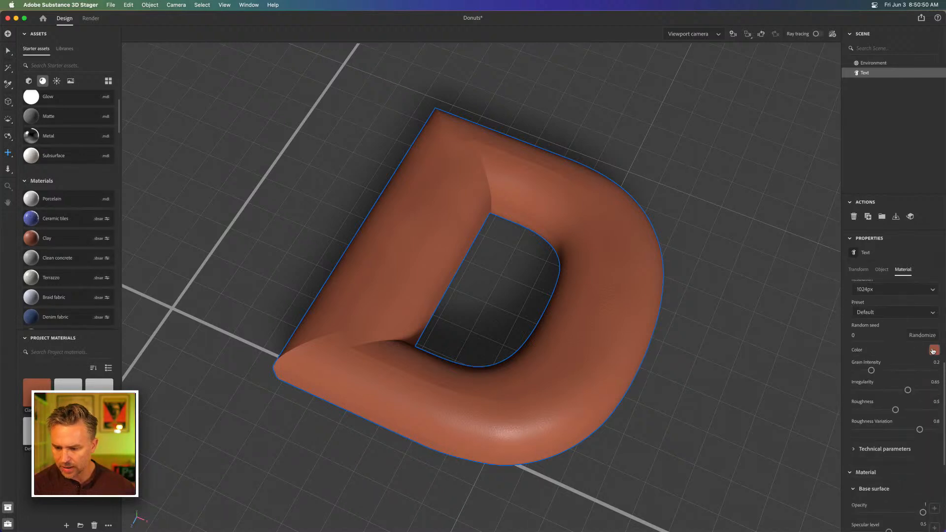
pyautogui.click(932, 351)
pyautogui.click(858, 294)
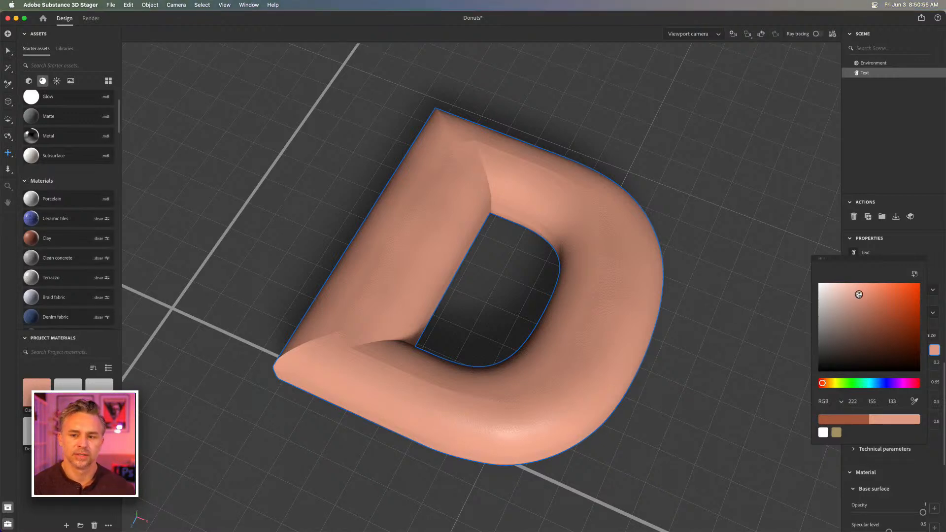
pyautogui.click(856, 287)
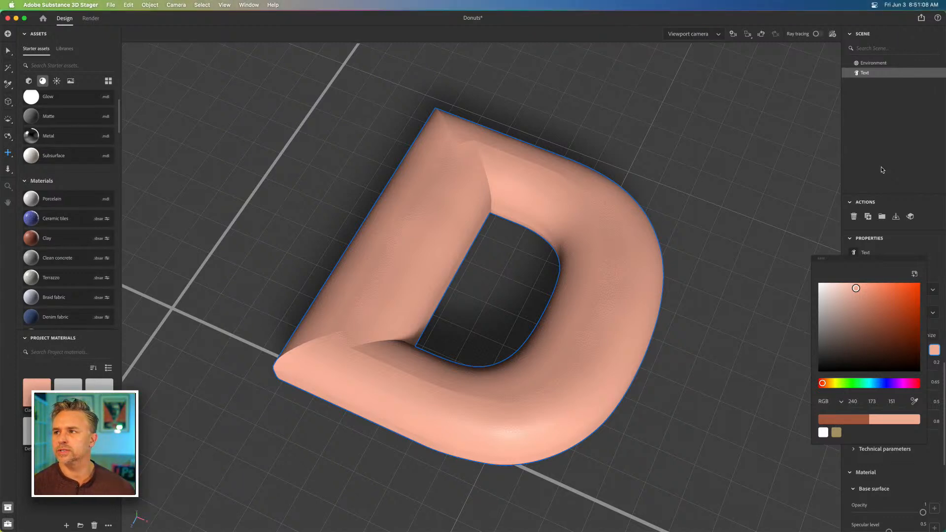
pyautogui.click(246, 146)
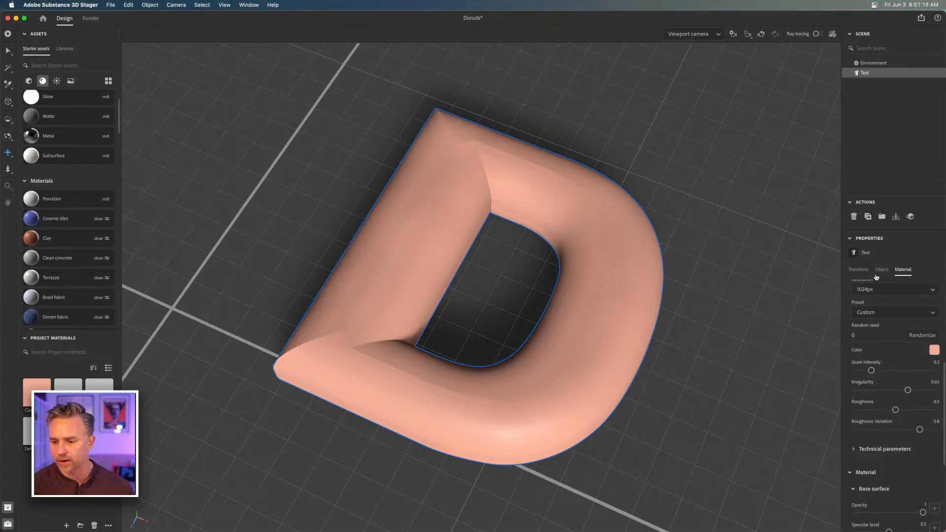
# Try Arial Rounded MT Bold as the font for the D
pyautogui.click(858, 271)
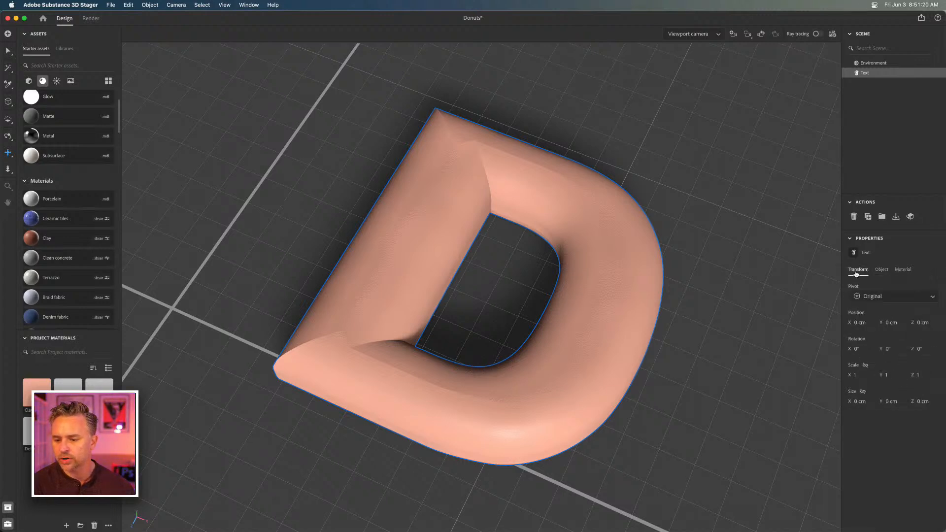
pyautogui.click(878, 270)
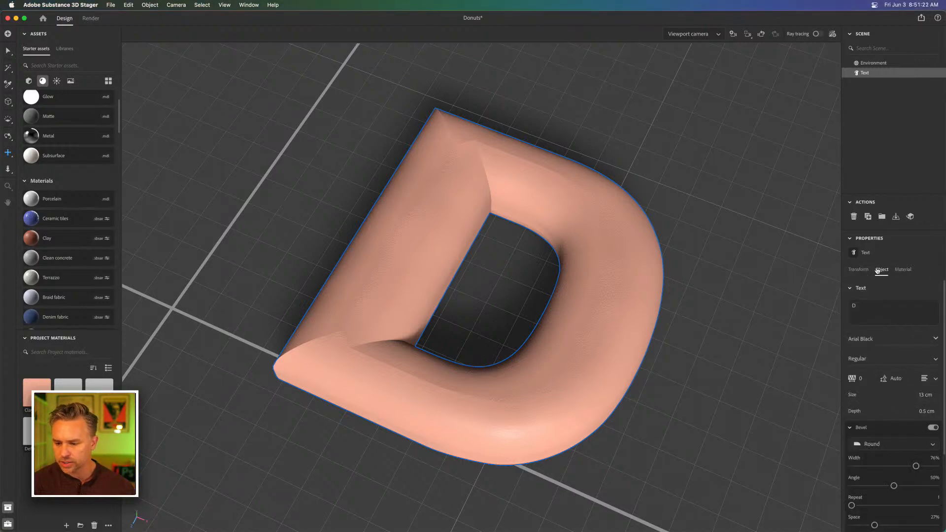
pyautogui.click(931, 339)
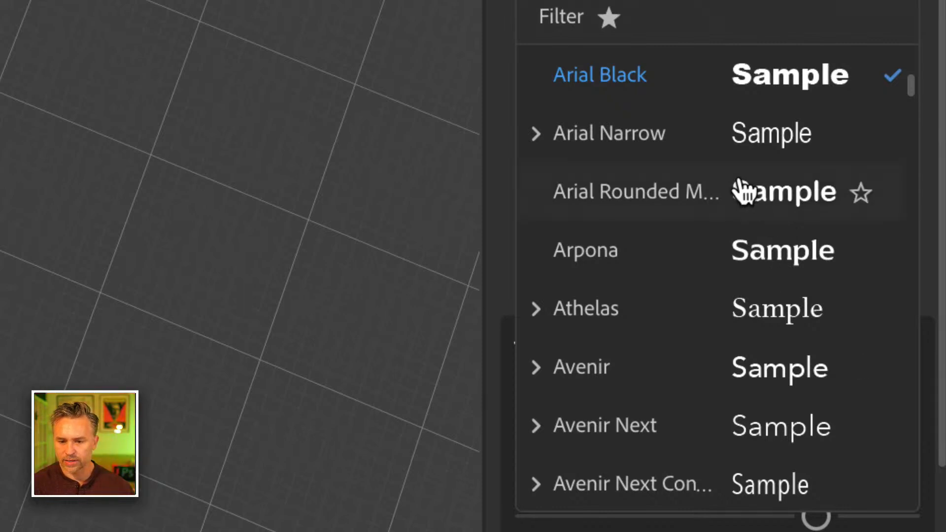
pyautogui.click(739, 191)
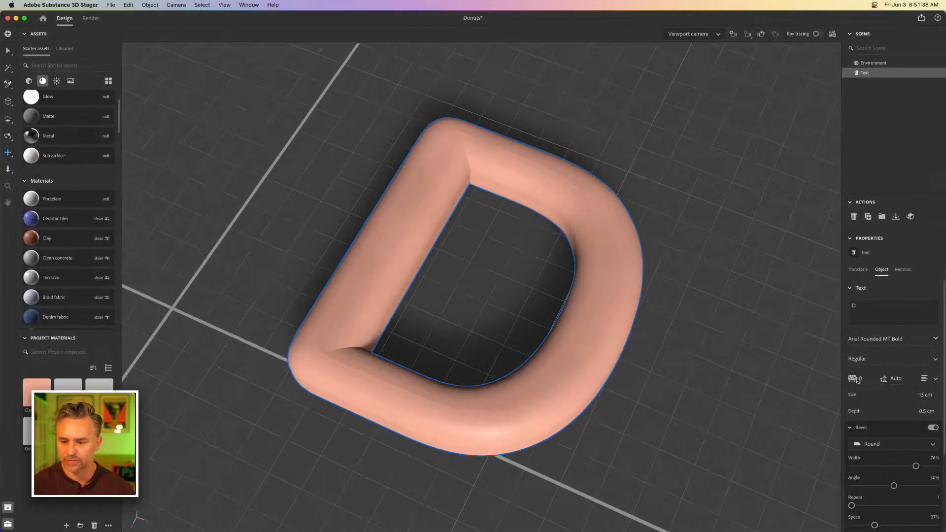
# Change the D's font to Baloo in the Regular style
pyautogui.click(936, 360)
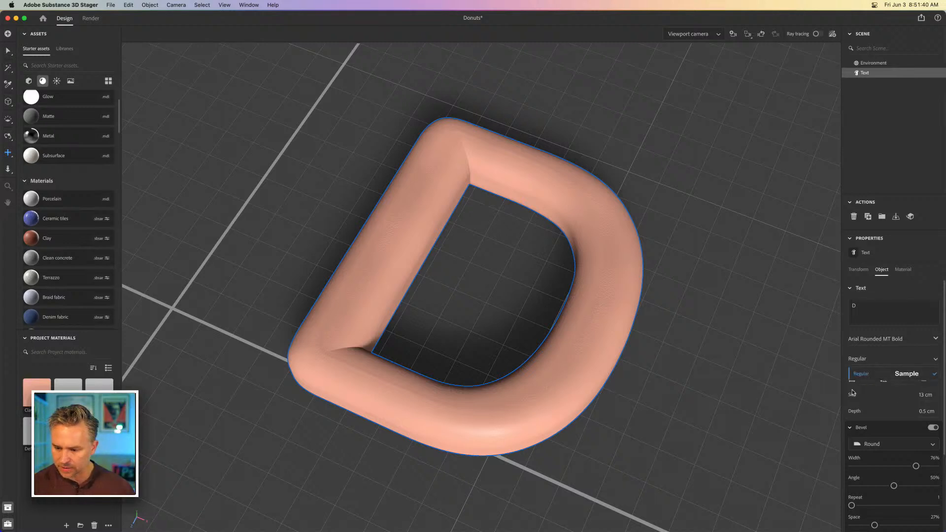
pyautogui.scroll(-2, 897, 374)
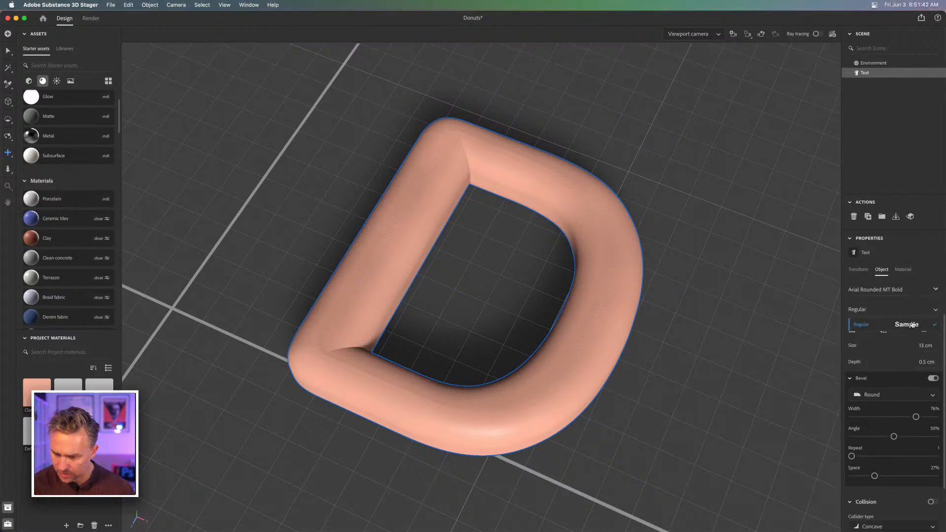
pyautogui.click(934, 291)
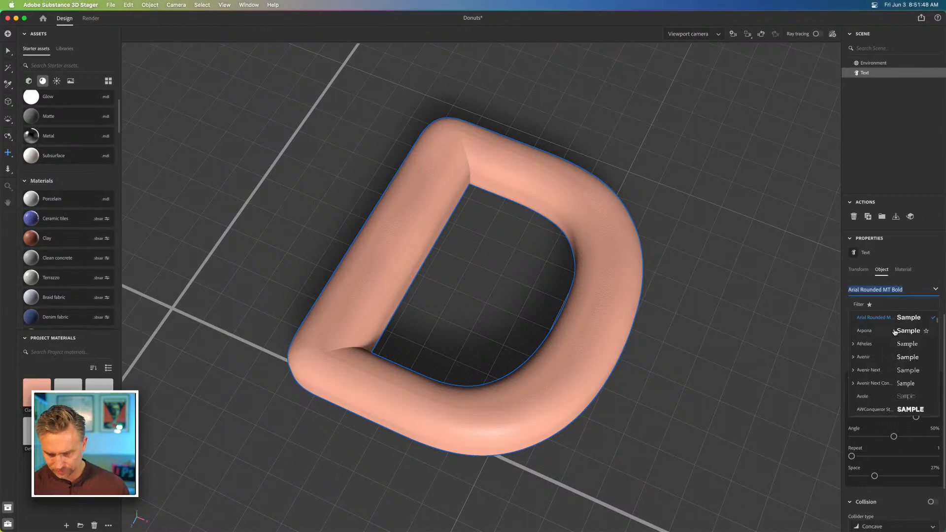
pyautogui.scroll(-10, 898, 388)
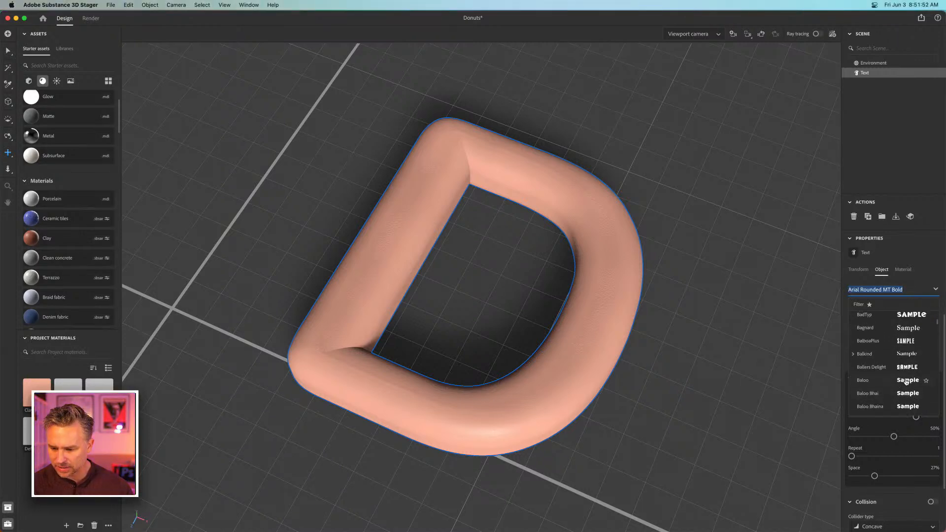
pyautogui.click(910, 381)
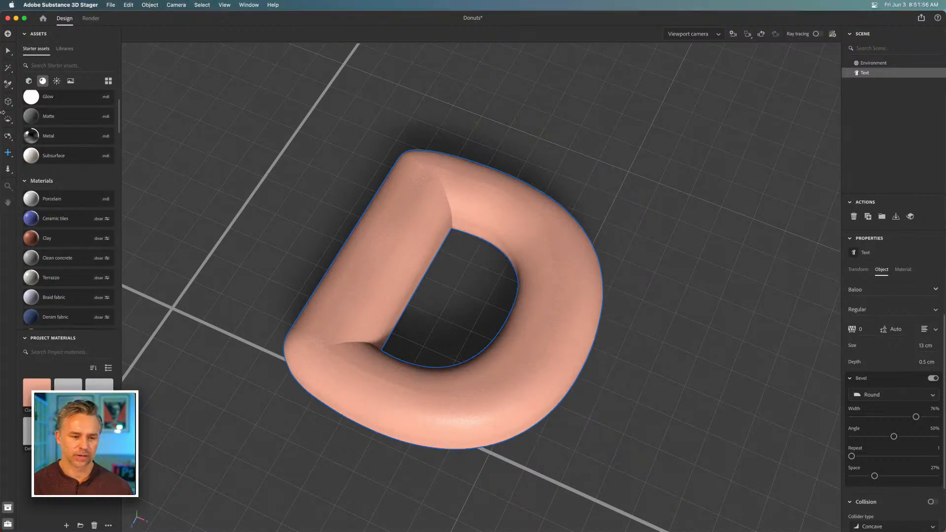
# Add a torus from the basic shapes, frame it in the viewport and activate the Select tool
pyautogui.click(28, 85)
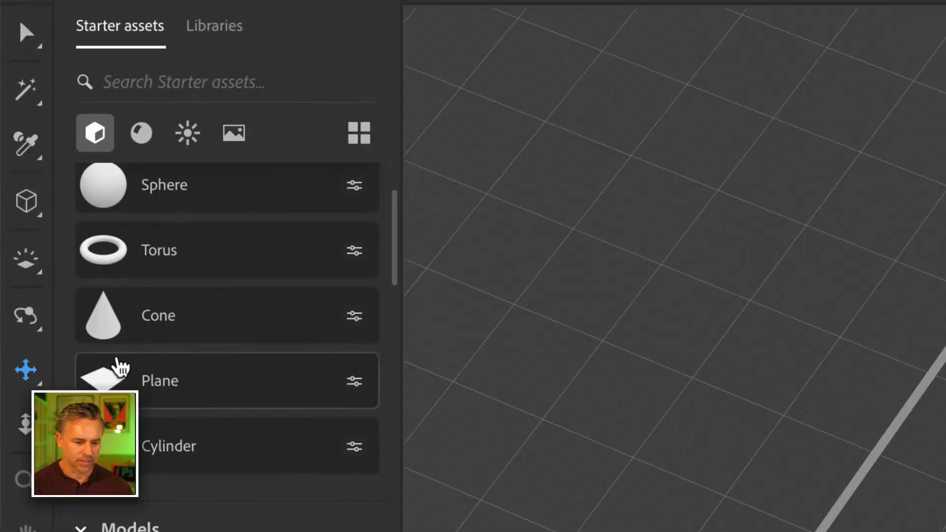
pyautogui.click(100, 257)
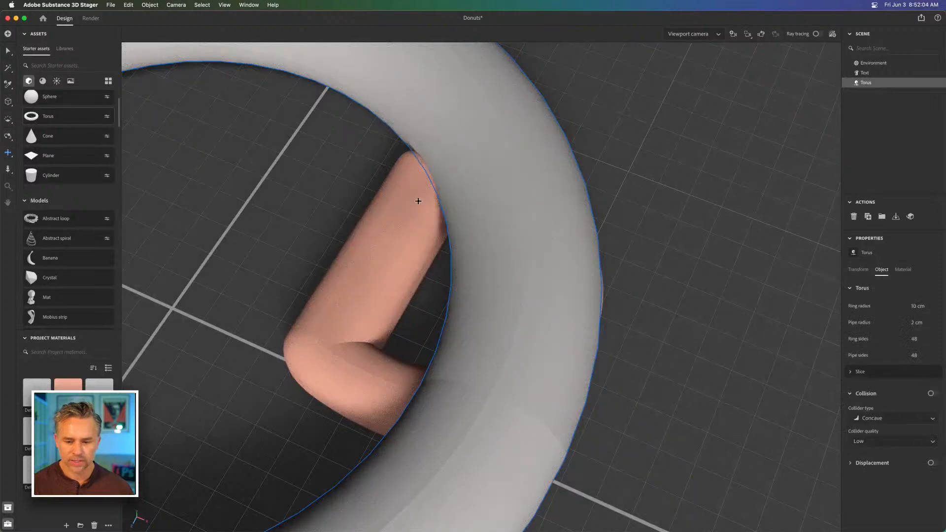
pyautogui.click(747, 34)
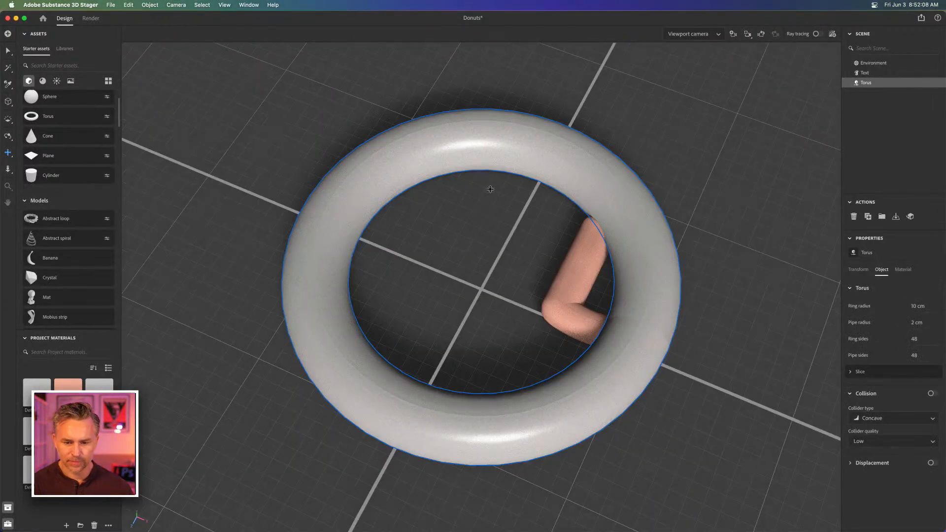
pyautogui.click(7, 49)
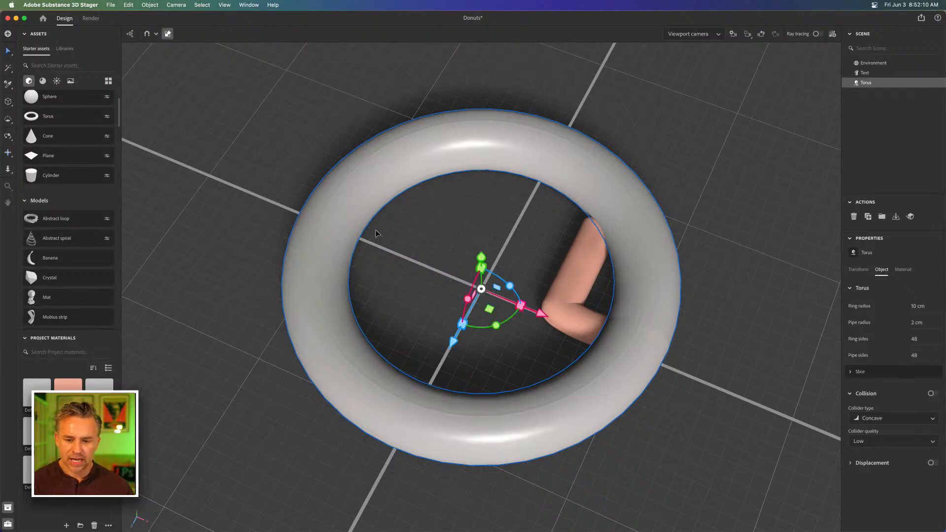
# Try narrowing the torus by setting its X scale to 0.8, and undo the change
pyautogui.click(852, 270)
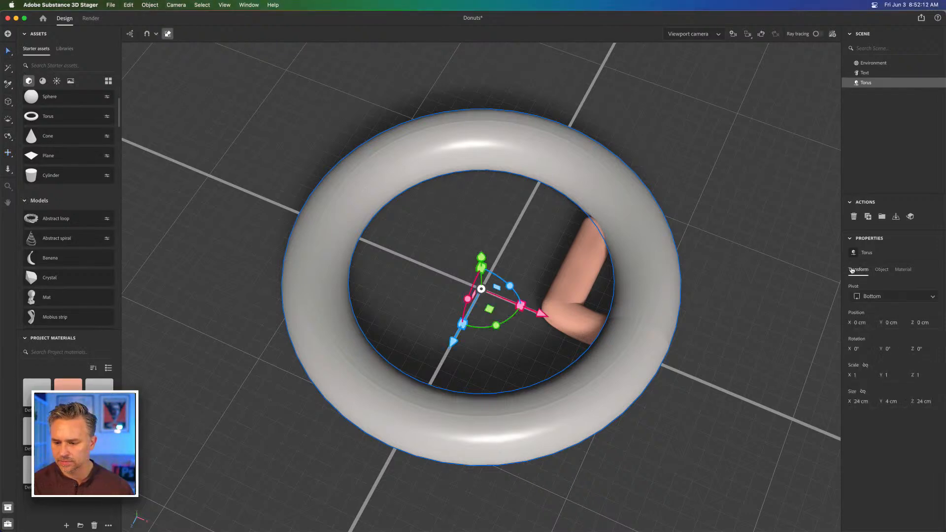
pyautogui.click(855, 375)
pyautogui.write('0.9')
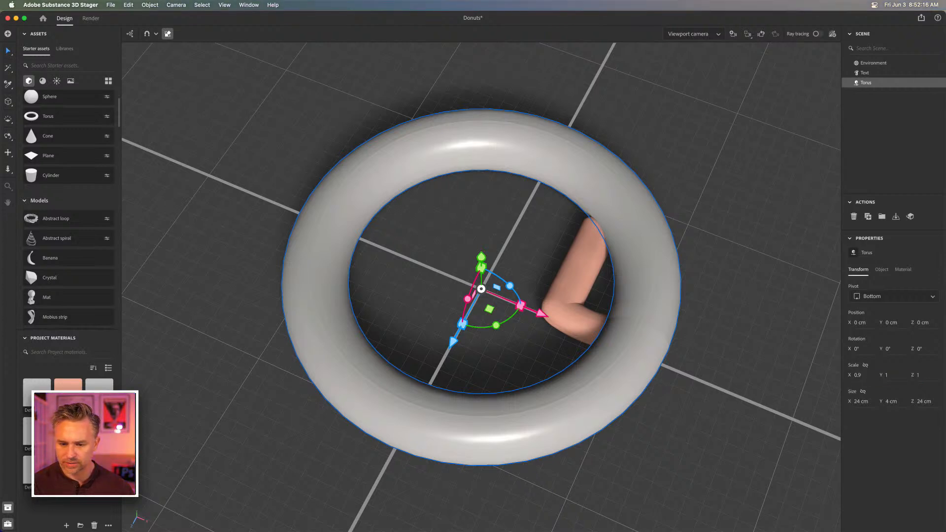
pyautogui.press('Down')
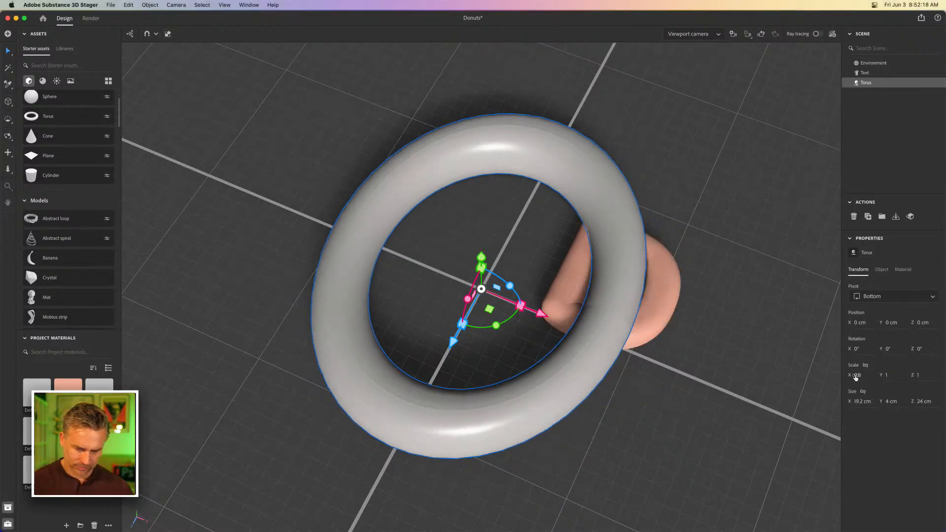
pyautogui.press('super+z')
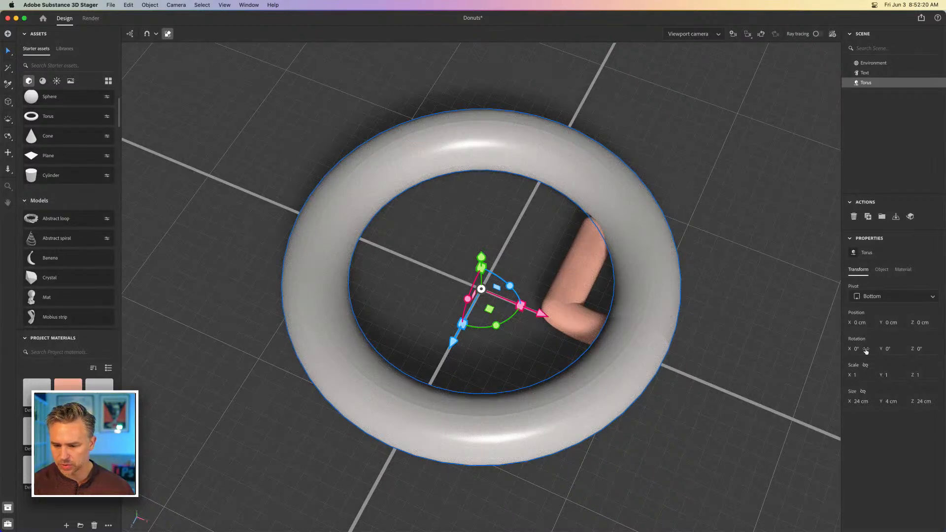
# Increase the torus's pipe radius to 6 cm and hide the D text object
pyautogui.click(903, 270)
pyautogui.click(881, 271)
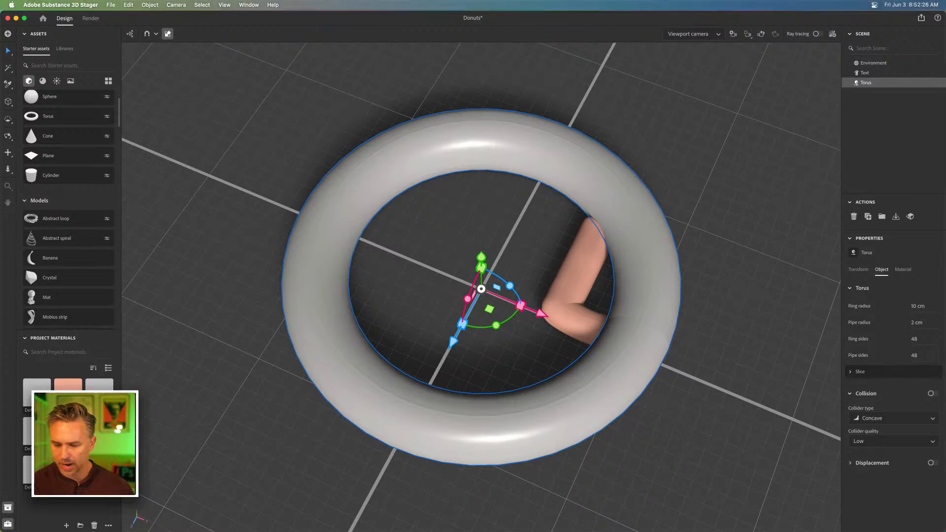
pyautogui.moveTo(913, 325); pyautogui.dragTo(932, 325)
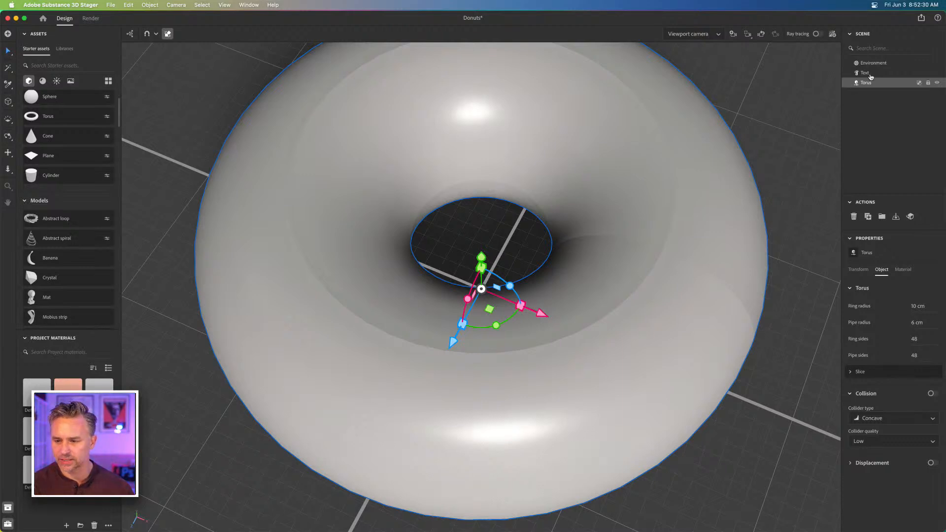
pyautogui.click(914, 74)
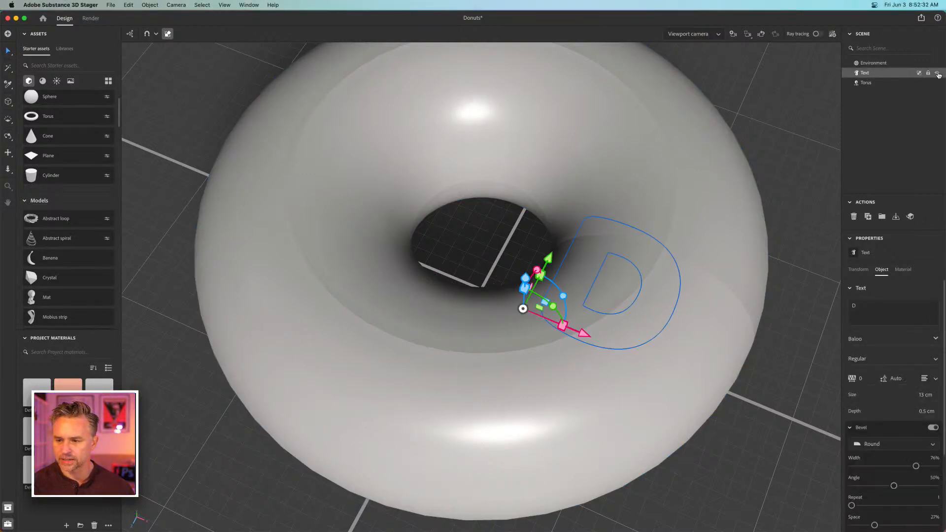
pyautogui.click(937, 73)
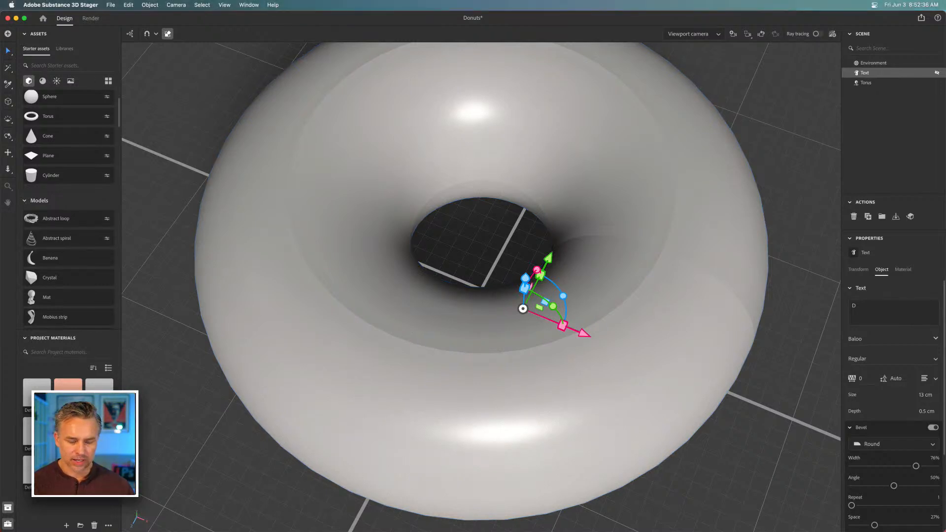
# Apply the project's salmon clay material to the torus and change its color to dark brown, RGB 128, 61, 38
pyautogui.moveTo(68, 395); pyautogui.dragTo(388, 314)
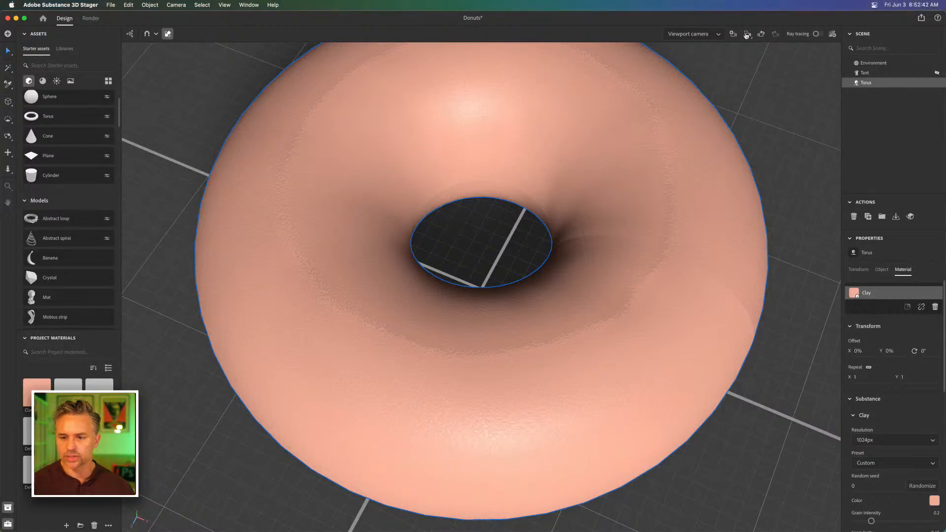
pyautogui.click(747, 34)
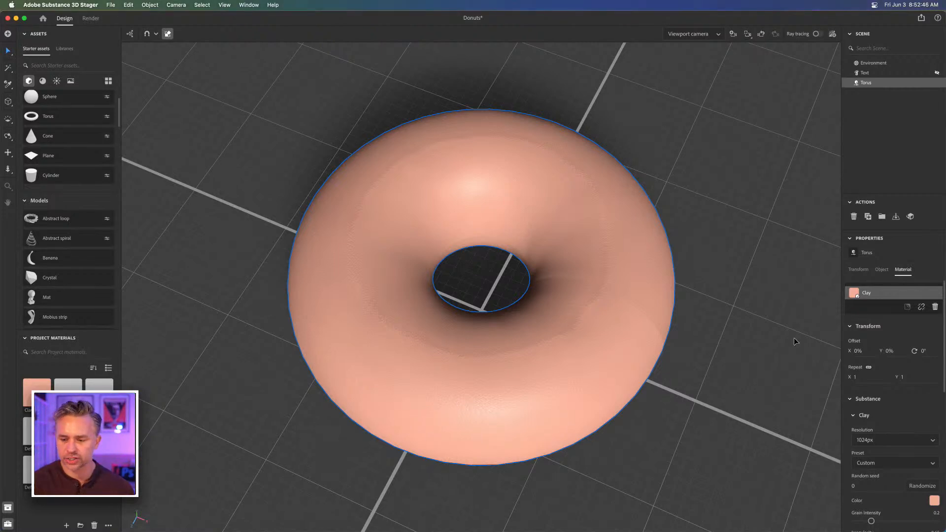
pyautogui.click(934, 501)
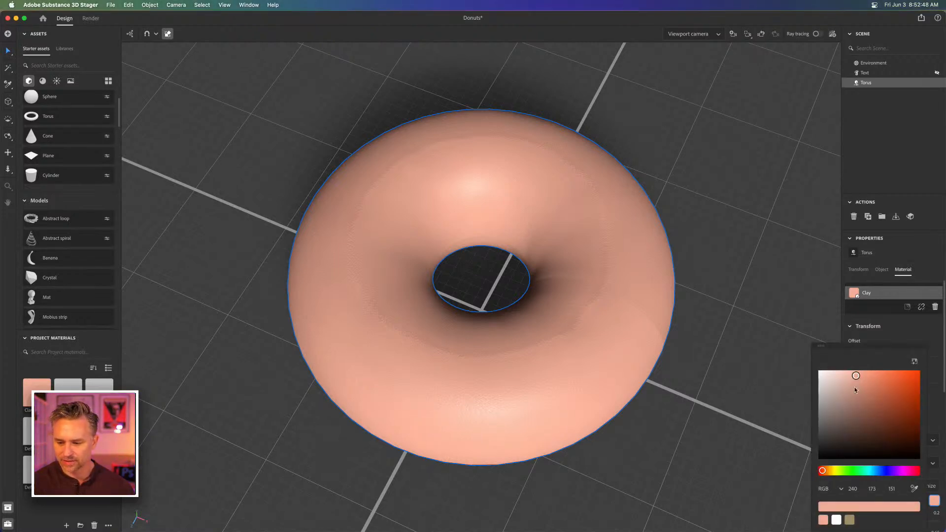
pyautogui.click(890, 416)
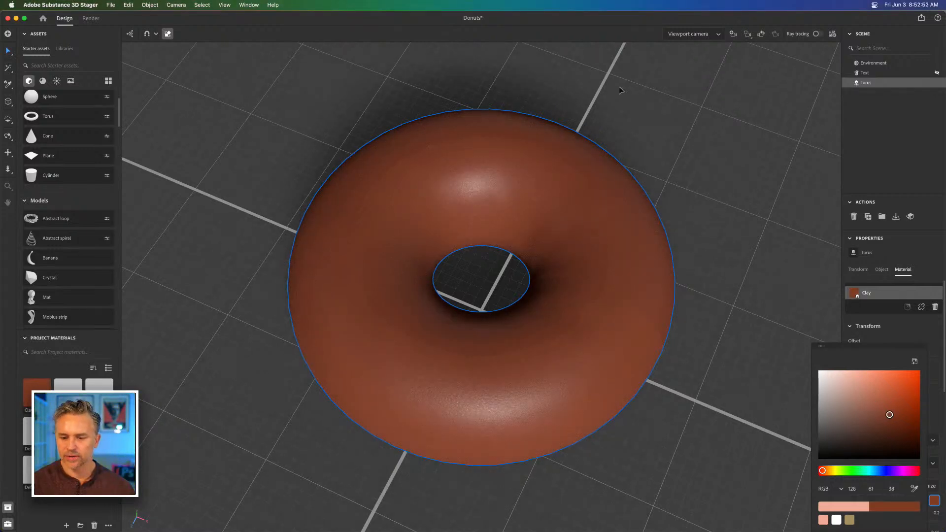
pyautogui.click(619, 90)
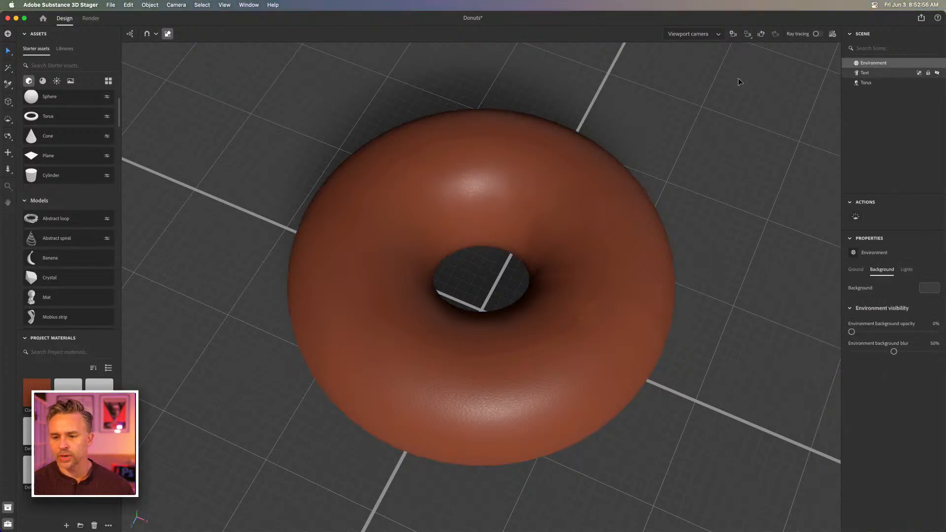
# Duplicate the brown torus and raise the copy slightly above the original as an icing layer
pyautogui.click(865, 84)
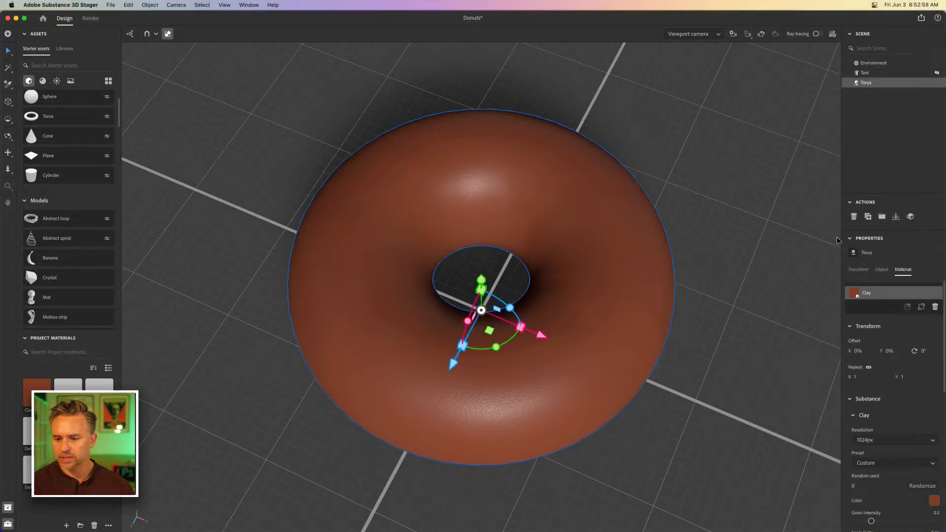
pyautogui.click(867, 216)
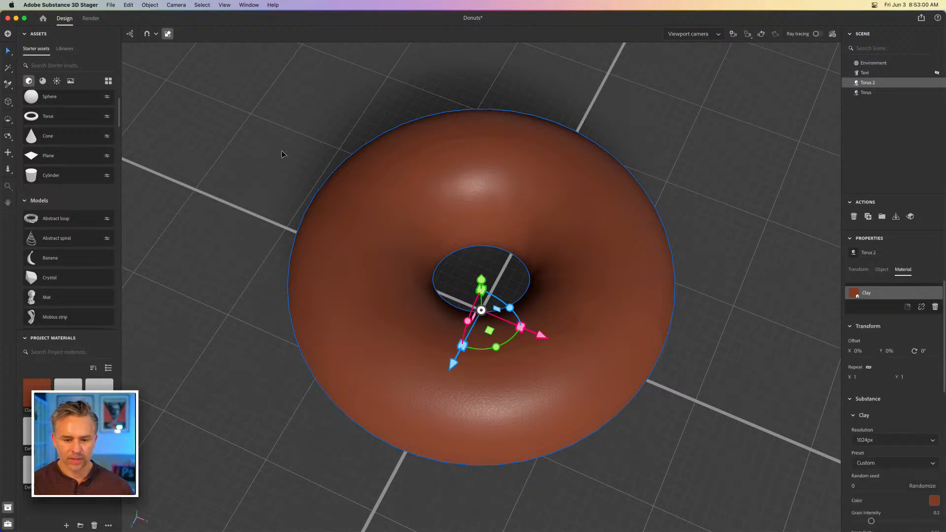
pyautogui.moveTo(482, 282); pyautogui.dragTo(476, 272)
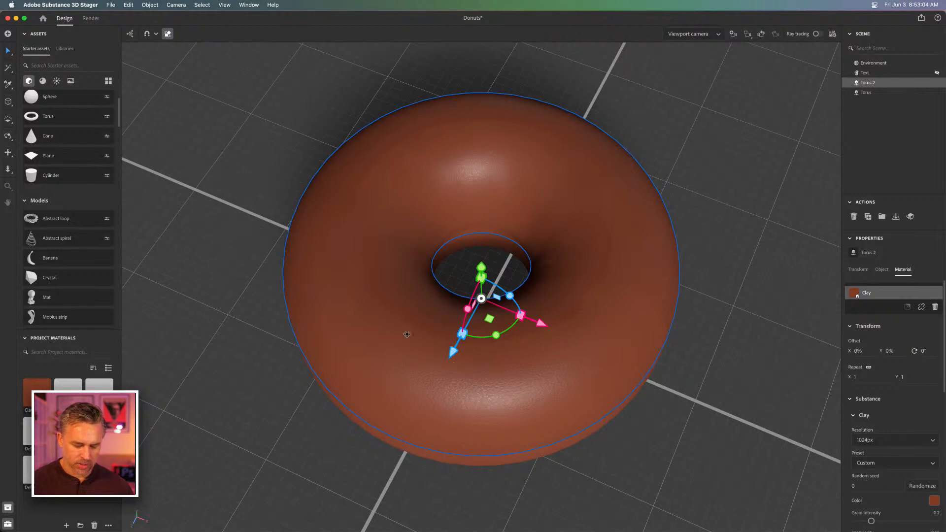
pyautogui.press('2')
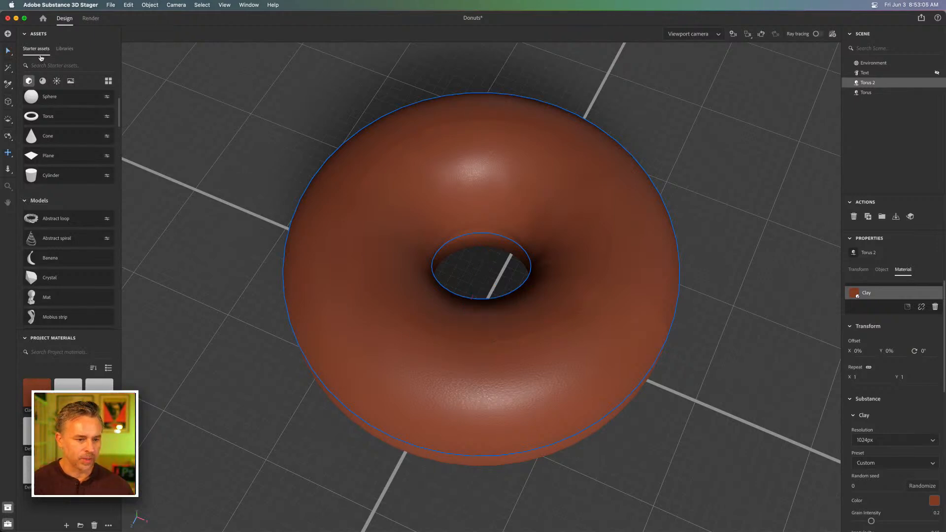
# Apply the Porcelain starter material to the raised torus copy and open that material's properties
pyautogui.click(43, 81)
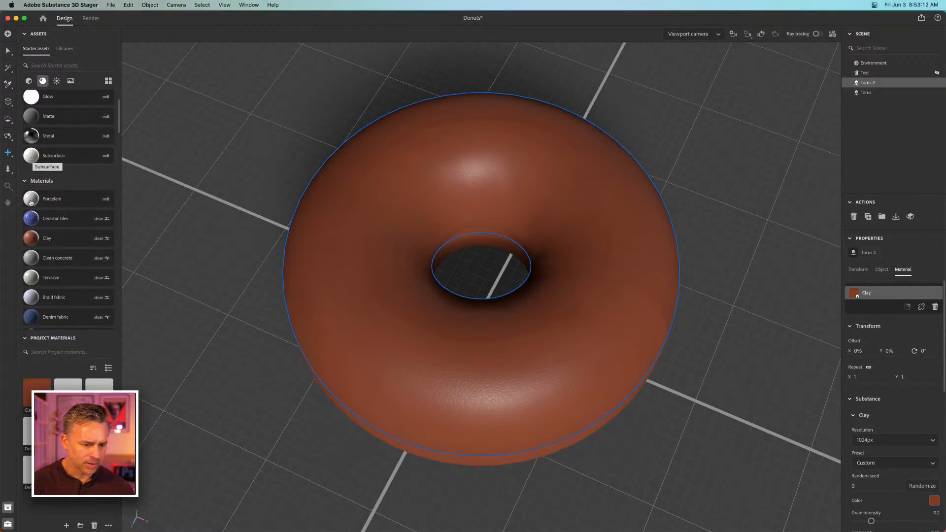
pyautogui.moveTo(30, 198); pyautogui.dragTo(889, 84)
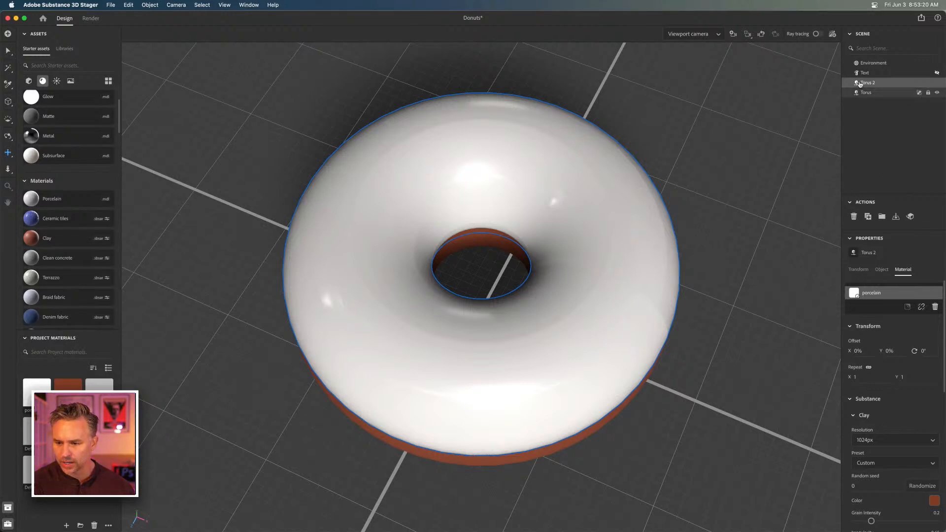
pyautogui.scroll(-3, 931, 488)
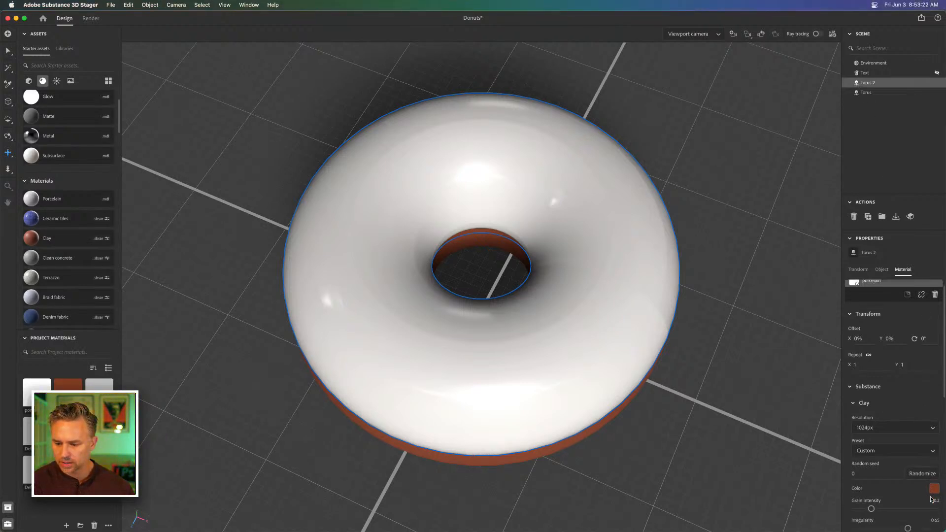
pyautogui.scroll(3, 917, 394)
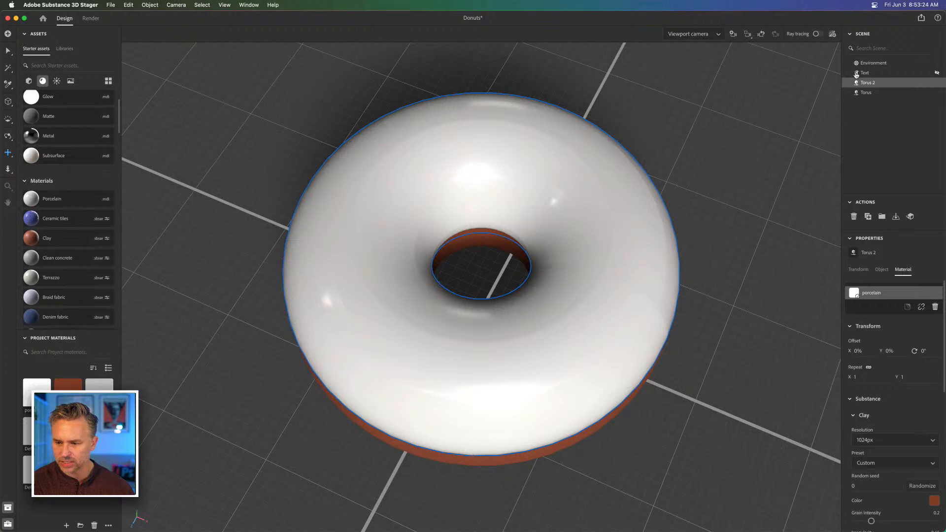
pyautogui.click(869, 93)
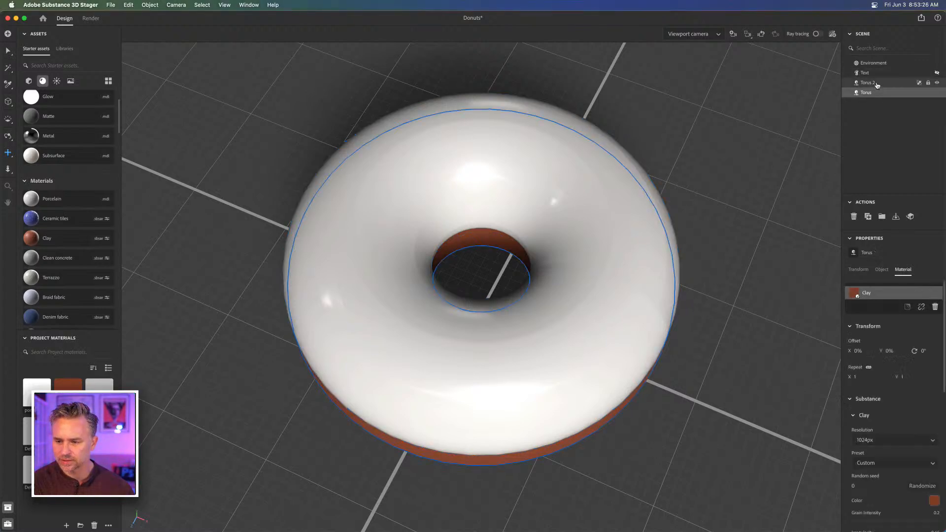
pyautogui.click(877, 84)
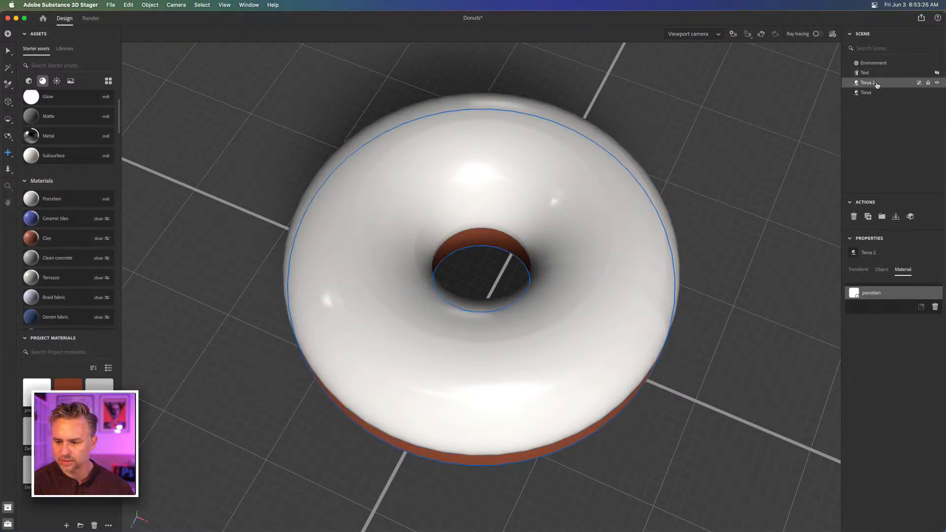
pyautogui.click(855, 293)
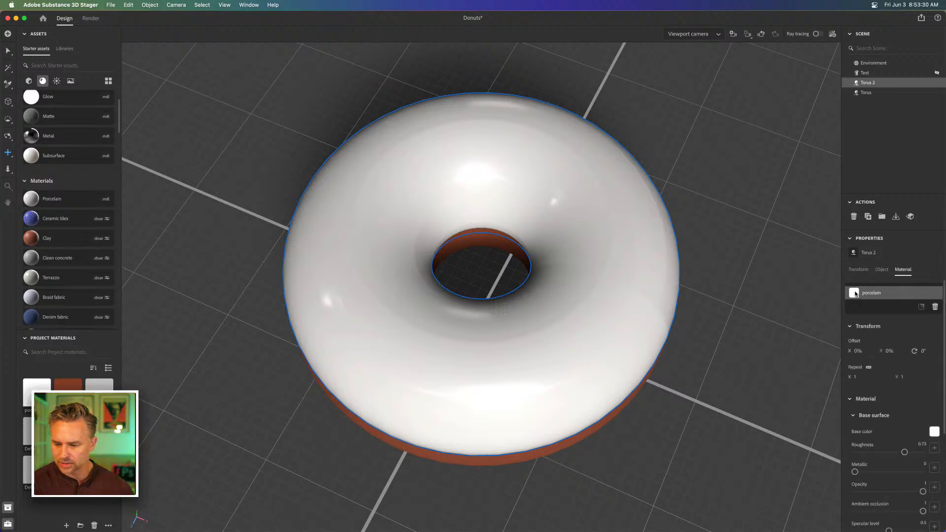
# Set the porcelain's base color to bright pink, RGB 255, 87, 249, and try reapplying it to the raised torus
pyautogui.click(934, 432)
pyautogui.moveTo(856, 397); pyautogui.dragTo(858, 369)
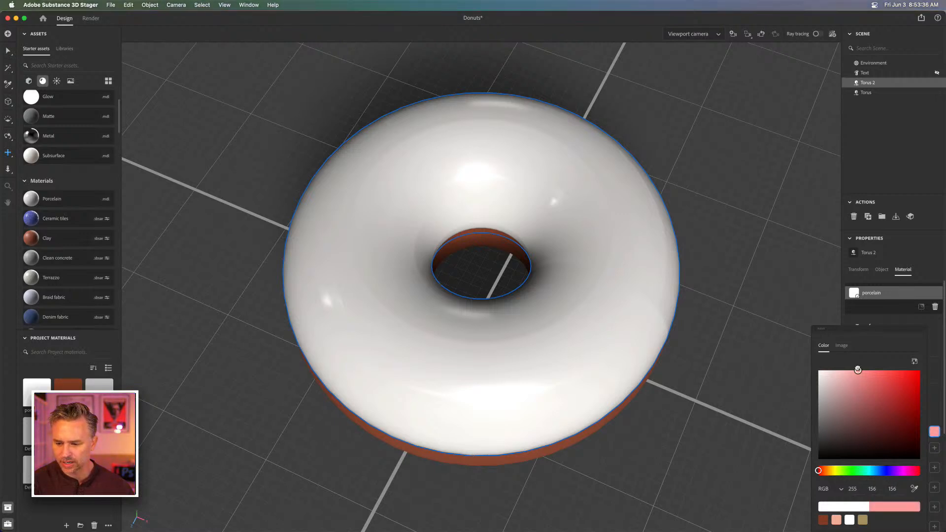
pyautogui.click(904, 472)
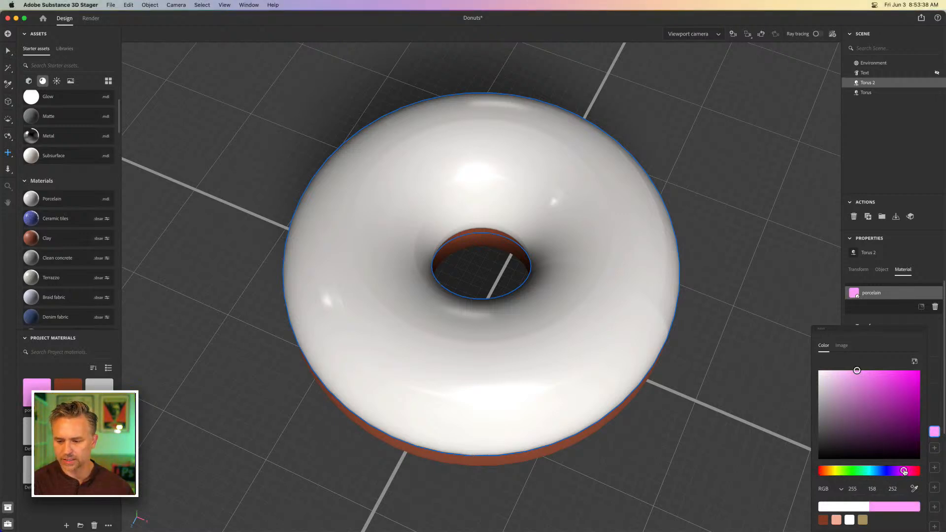
pyautogui.click(884, 371)
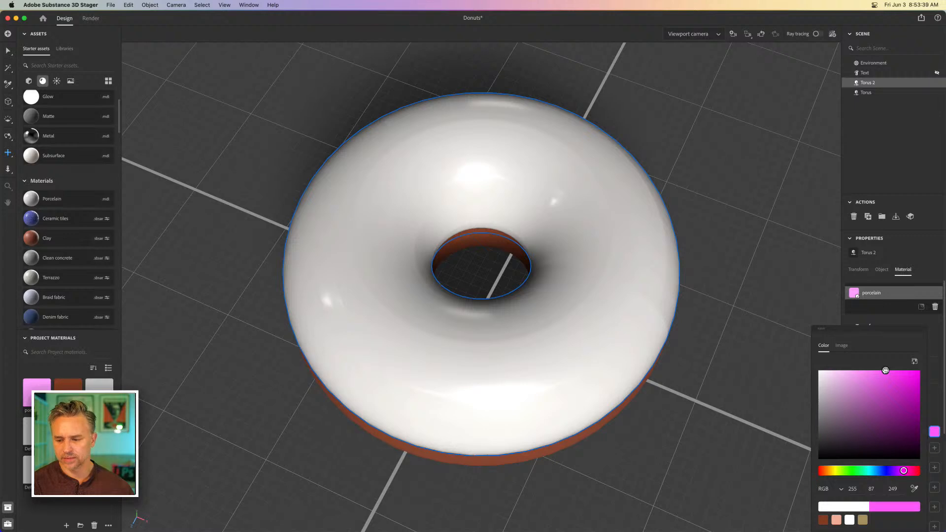
pyautogui.click(940, 353)
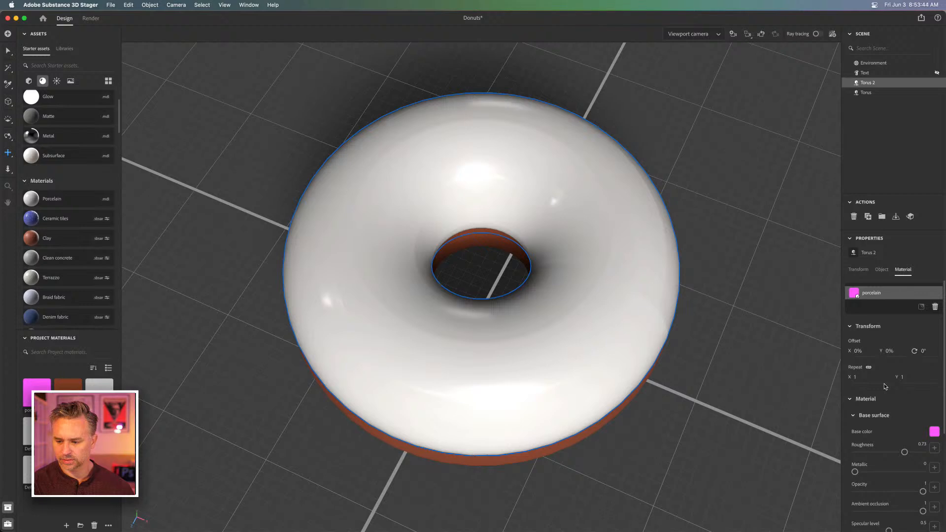
pyautogui.scroll(-5, 884, 386)
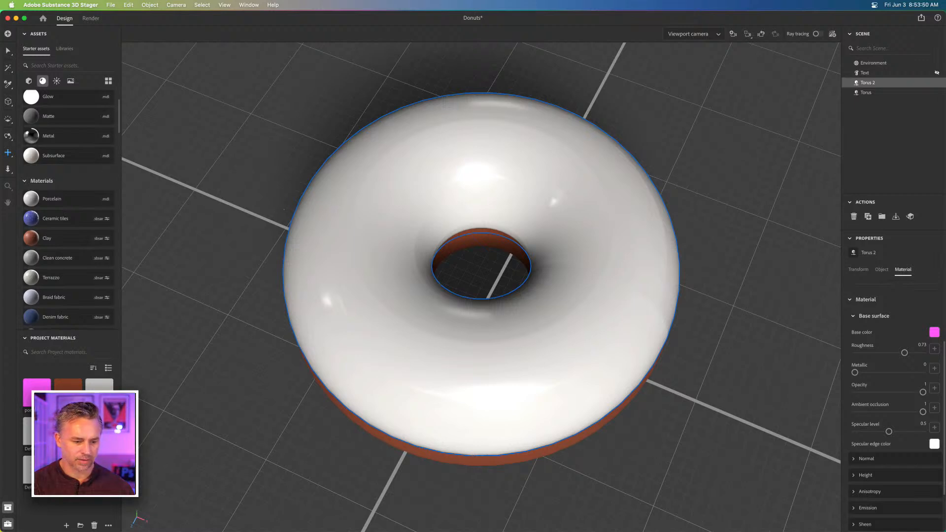
pyautogui.moveTo(37, 386); pyautogui.dragTo(861, 86)
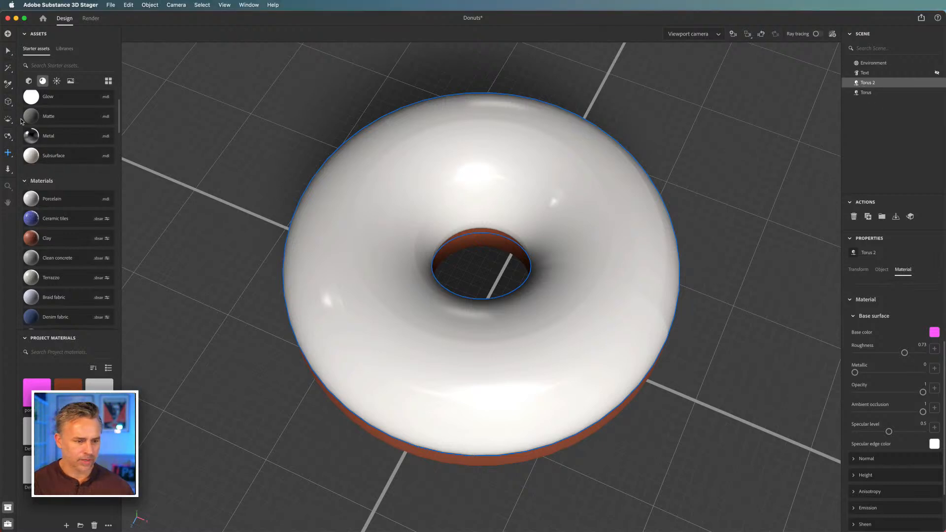
# Apply the Matte material to the raised torus, set its base color to pink, RGB 255, 148, 244, and deselect it
pyautogui.moveTo(31, 118); pyautogui.dragTo(569, 163)
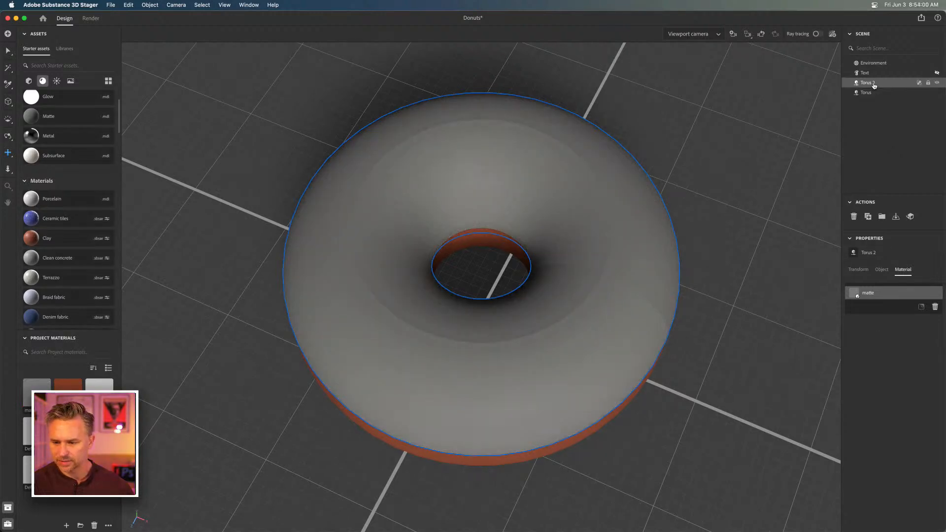
pyautogui.click(866, 295)
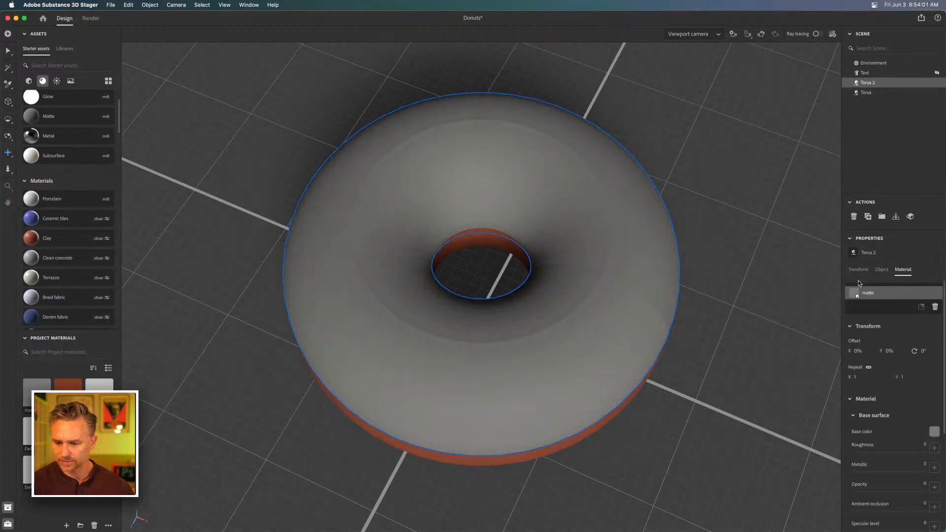
pyautogui.click(933, 432)
pyautogui.moveTo(861, 383); pyautogui.dragTo(861, 370)
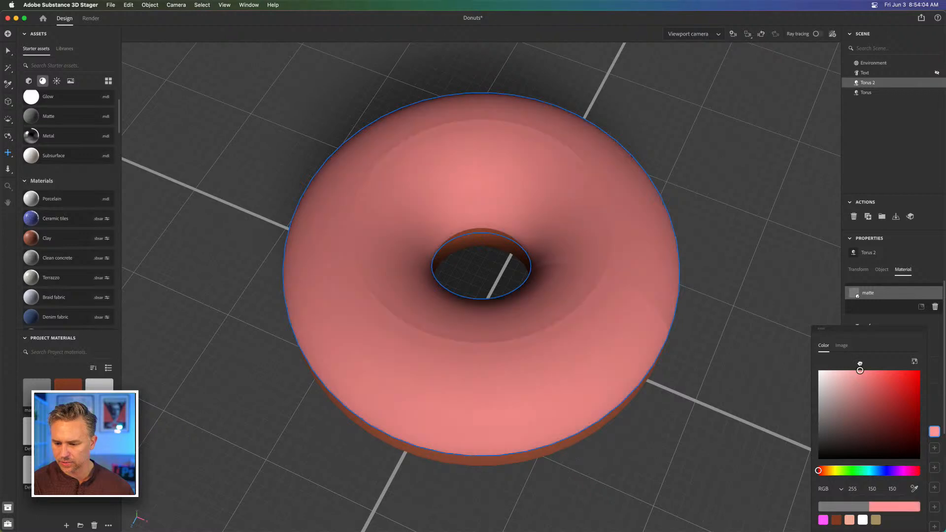
pyautogui.click(905, 471)
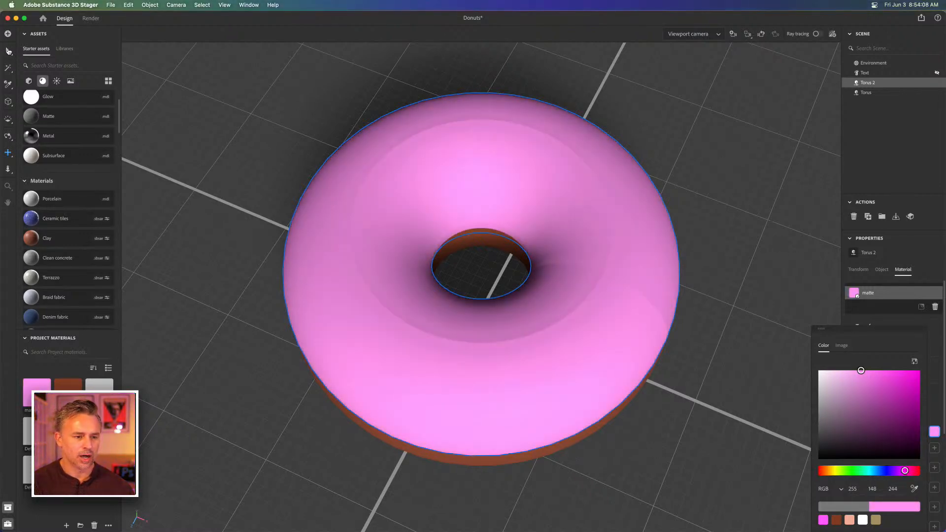
pyautogui.click(8, 50)
pyautogui.click(265, 132)
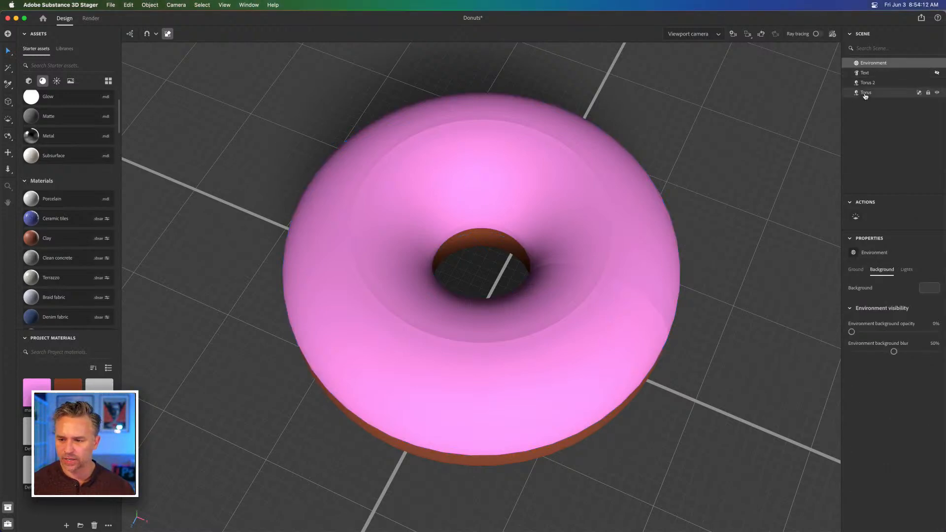
# Delete the hidden Text object from the scene and save the Donuts project
pyautogui.click(866, 73)
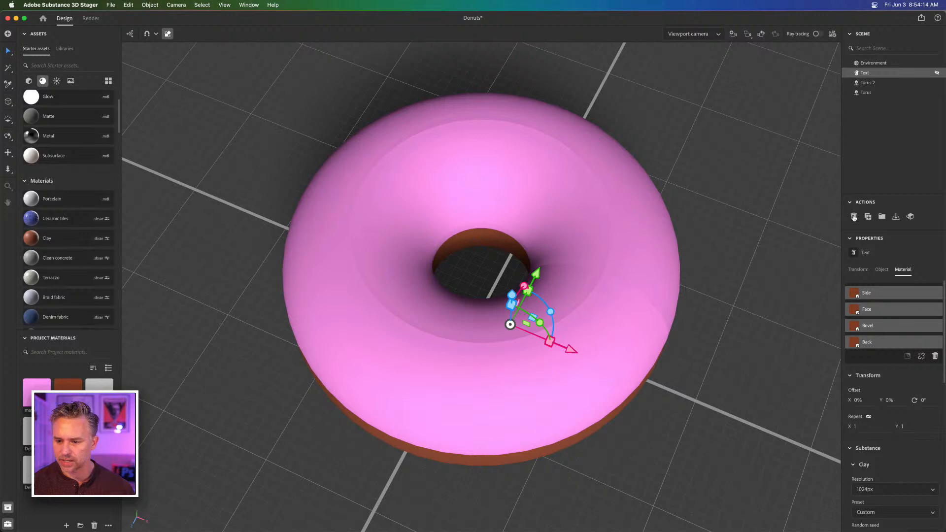
pyautogui.click(854, 217)
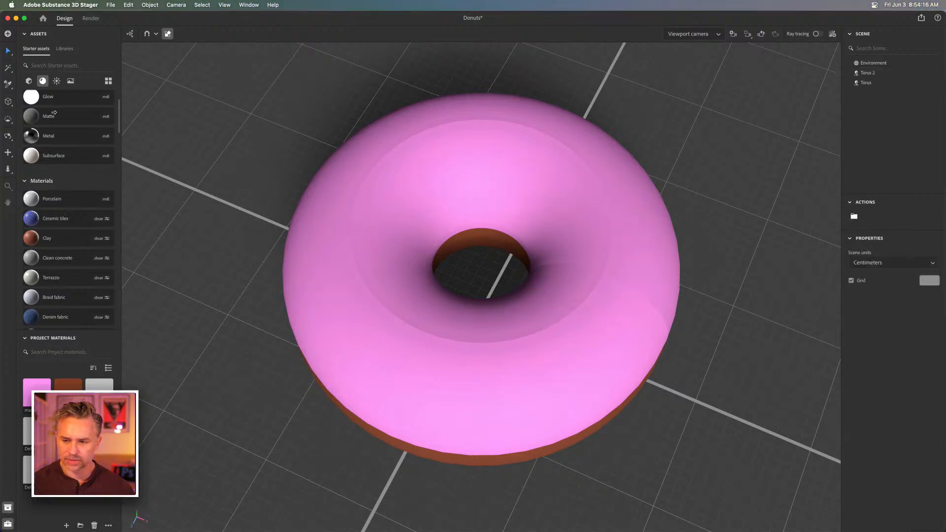
pyautogui.press('super+s')
pyautogui.click(108, 5)
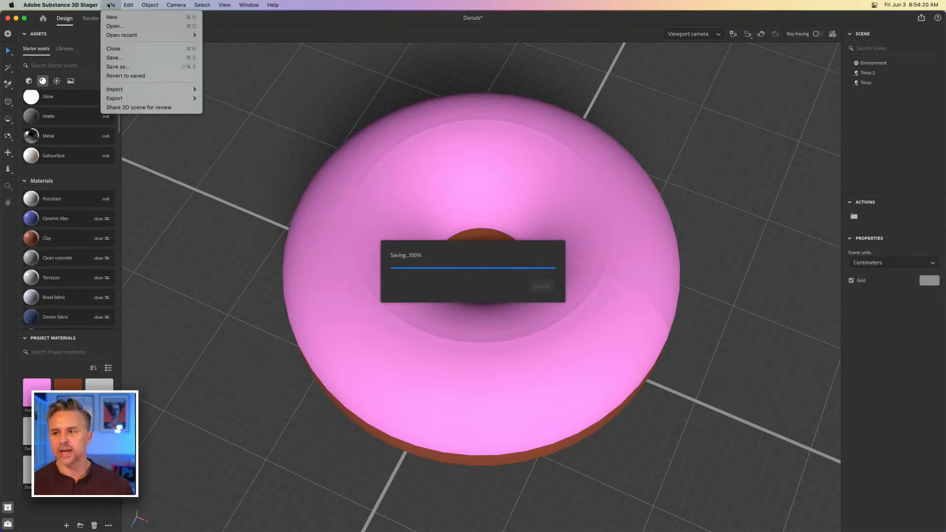
pyautogui.click(108, 5)
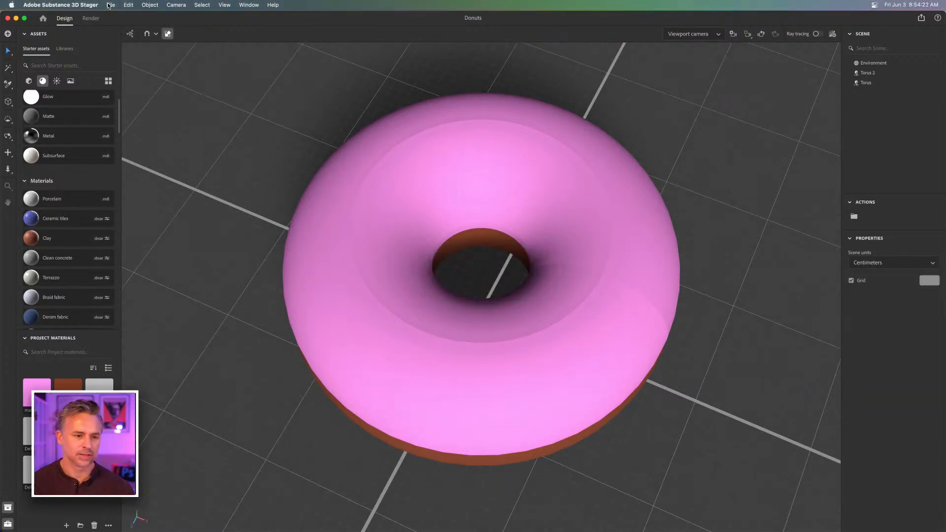
# Export the donut scene for Aero as Donut2 into the Creative Cloud Files folder
pyautogui.click(110, 5)
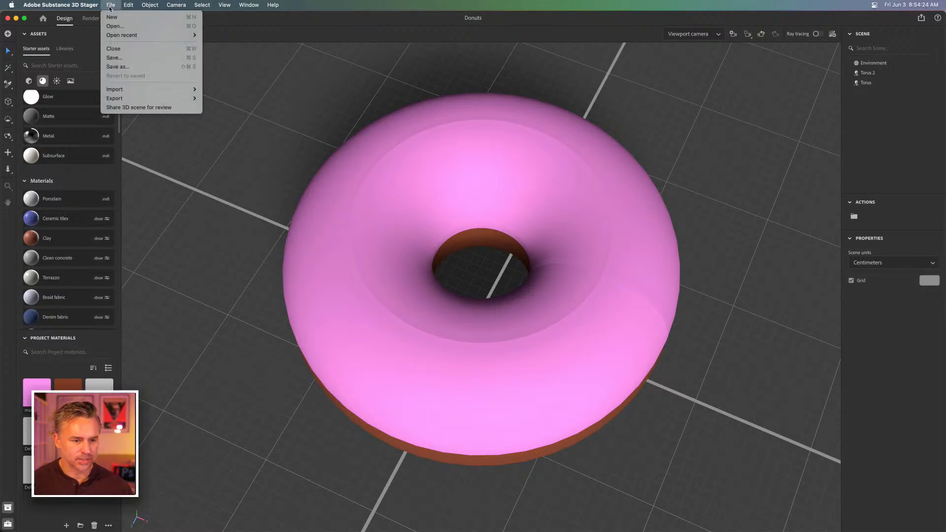
pyautogui.moveTo(120, 101)
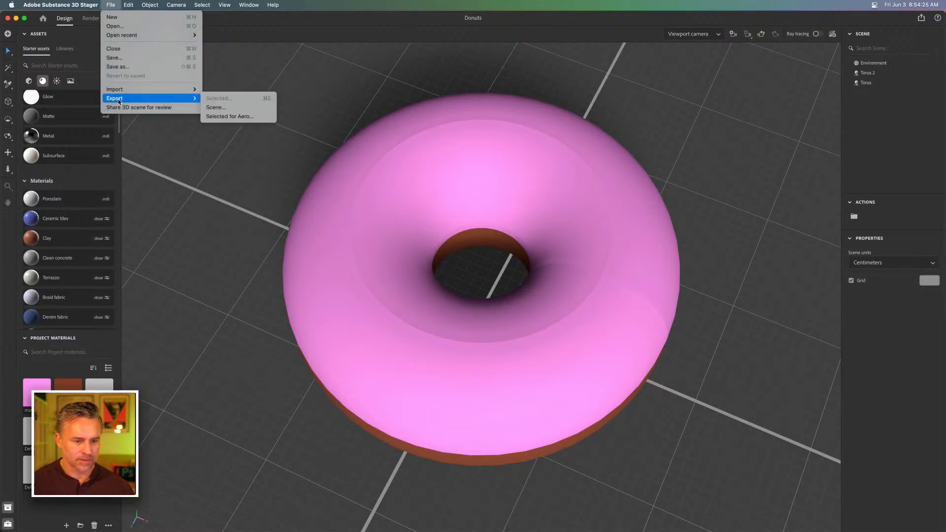
pyautogui.click(228, 117)
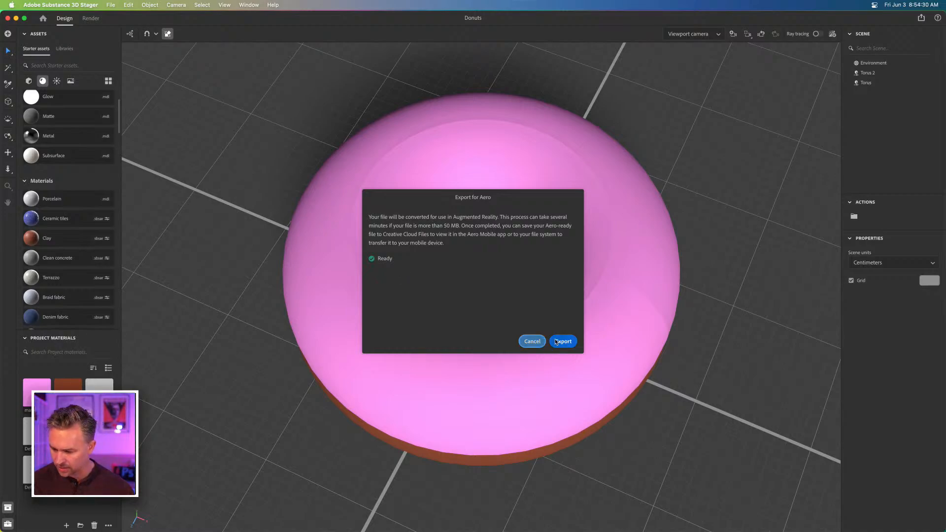
pyautogui.click(556, 342)
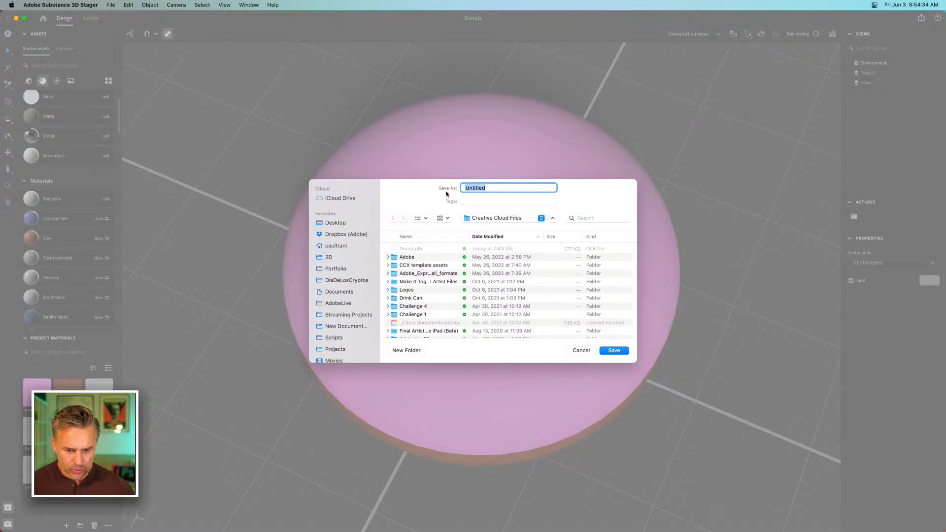
pyautogui.write('Donut2')
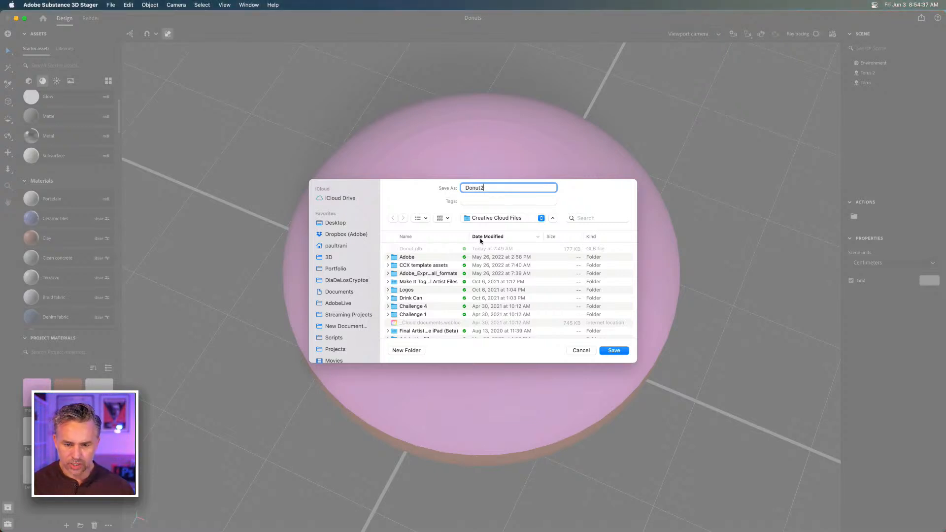
pyautogui.press('Return')
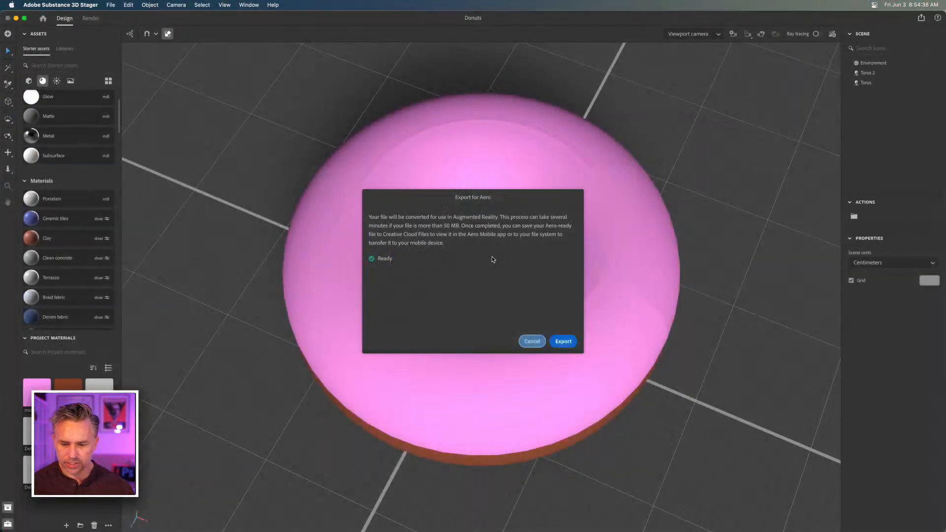
pyautogui.press('Return')
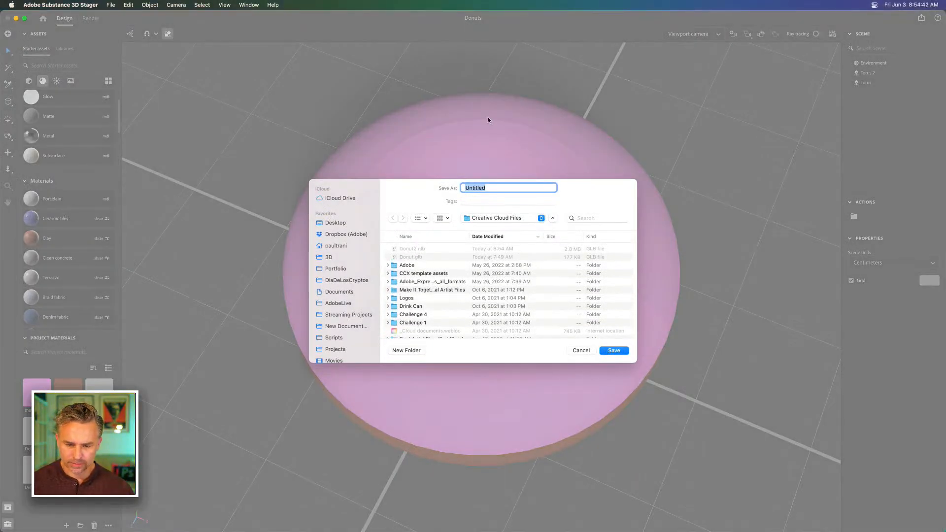
# Switch to QuickTime Player and open a new movie recording
pyautogui.press('super+space')
pyautogui.write('qui')
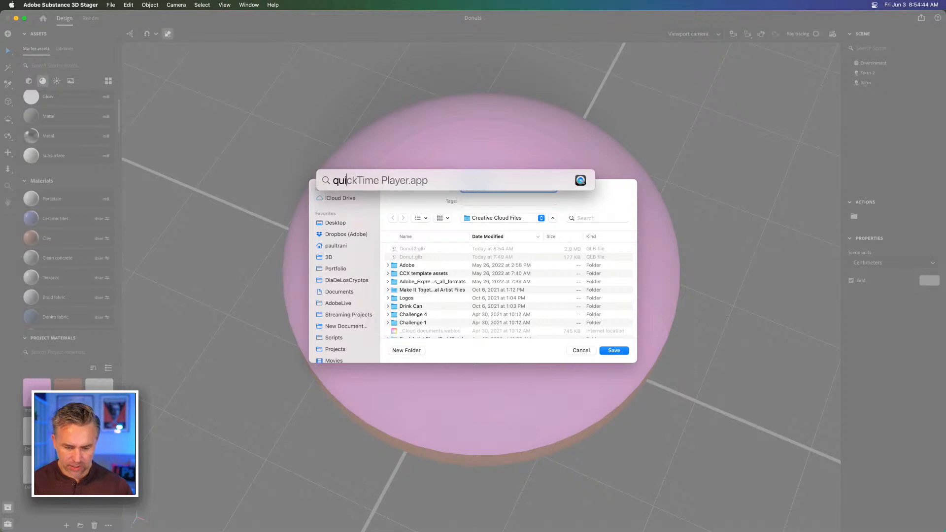
pyautogui.press('Return')
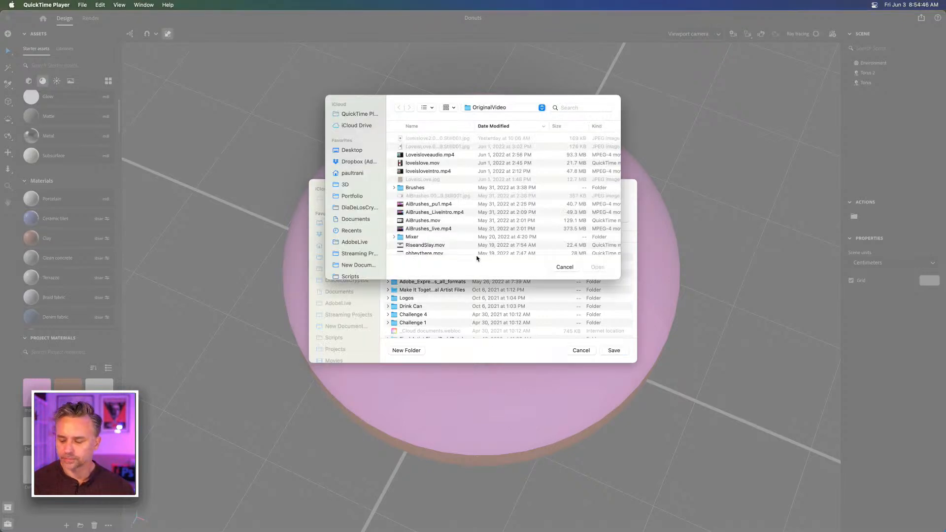
pyautogui.click(84, 6)
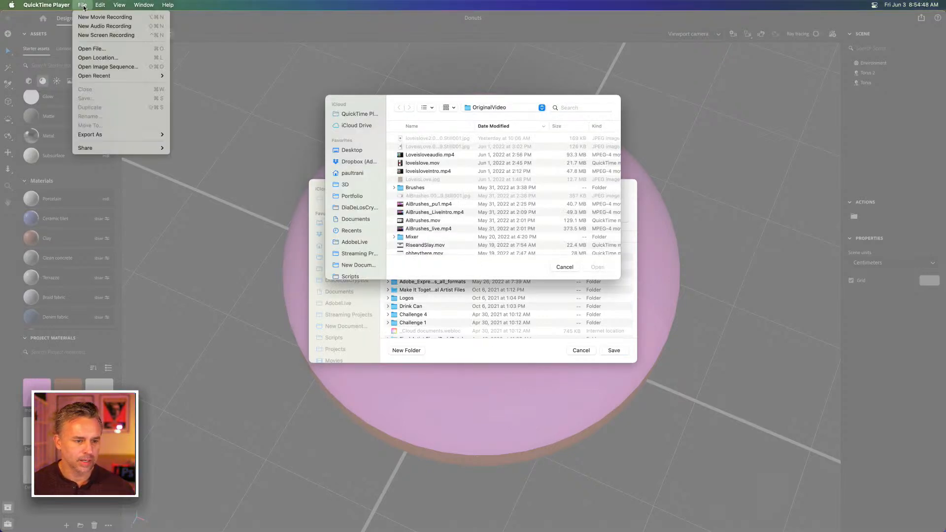
pyautogui.click(89, 17)
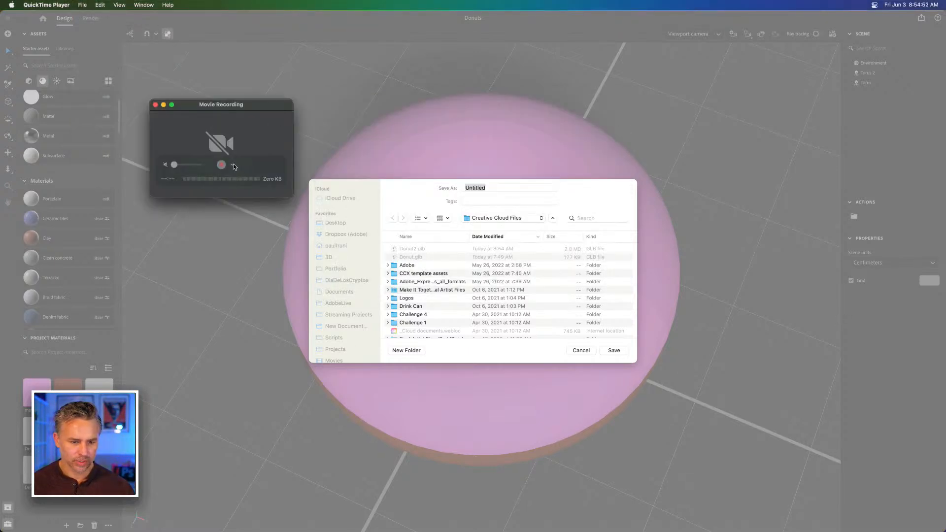
# Set the movie recording's camera to iPhone (147) and move the mirrored phone window to the right of the desktop
pyautogui.click(234, 165)
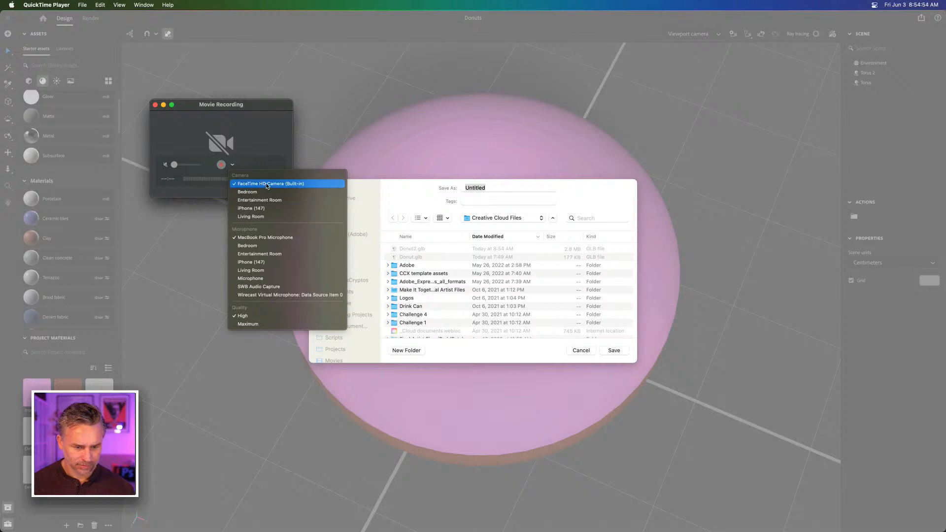
pyautogui.click(273, 207)
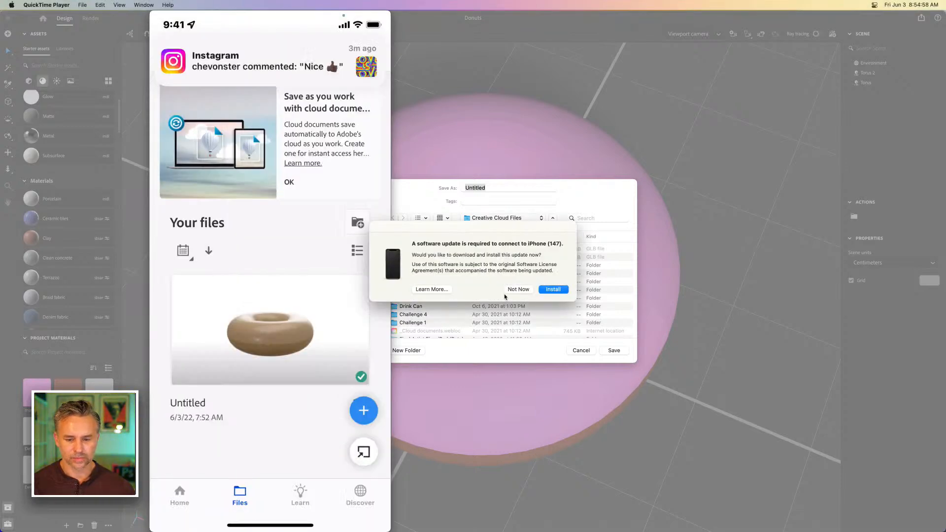
pyautogui.moveTo(212, 19); pyautogui.dragTo(665, 16)
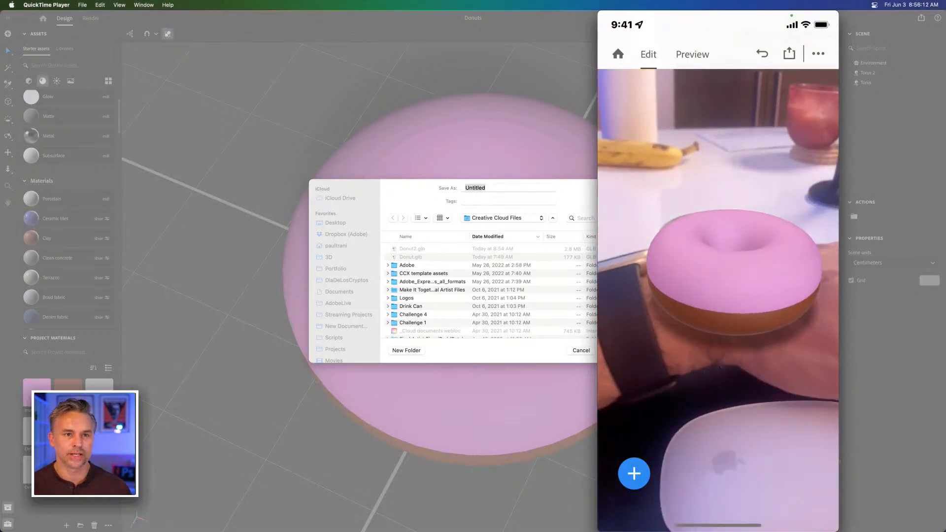
pyautogui.moveTo(704, 499)
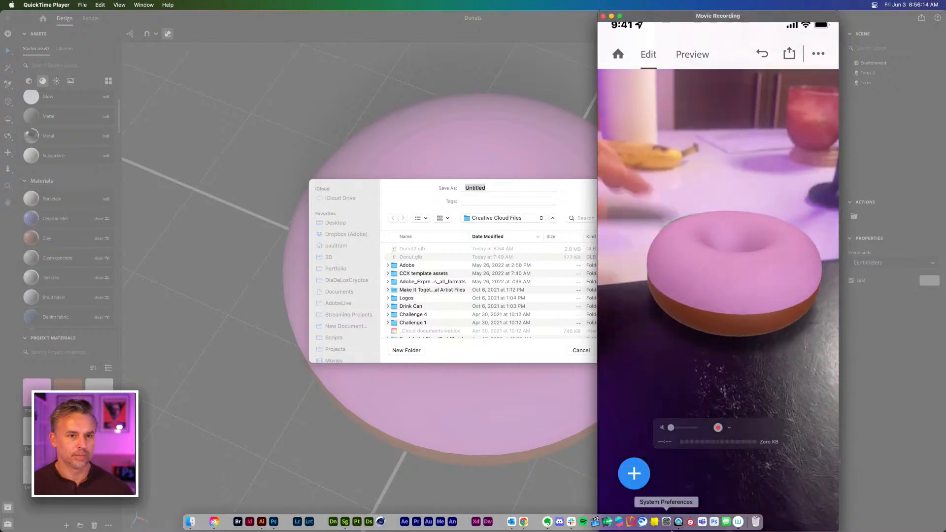